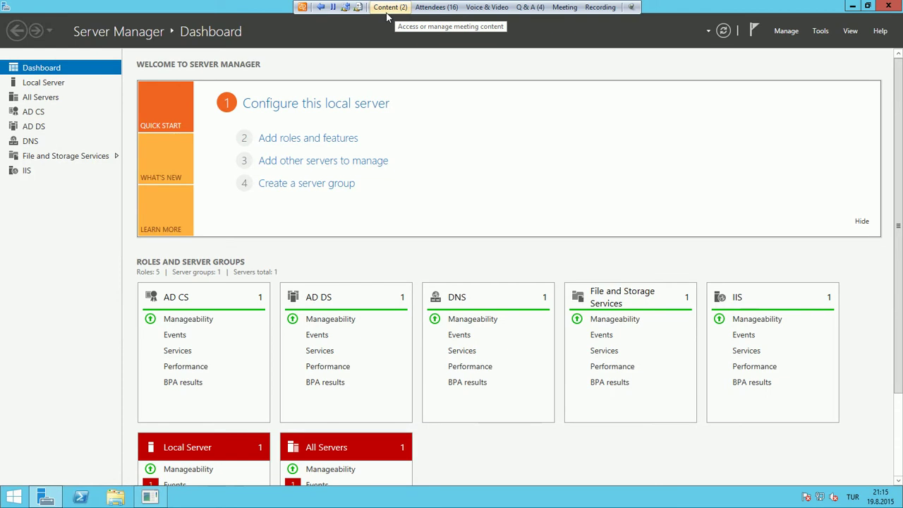
Launch Active Directory Users and Computers from Server Manager's Tools menu
click(482, 8)
click(480, 8)
click(479, 8)
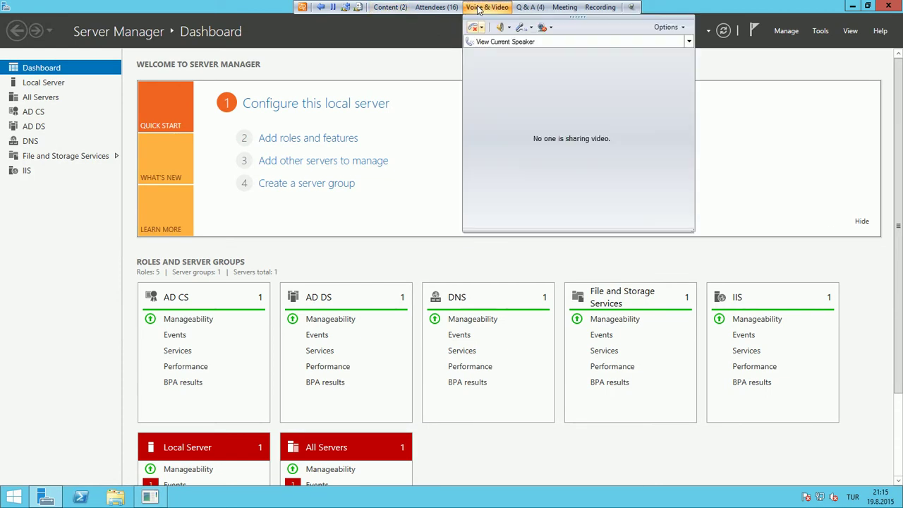
click(479, 8)
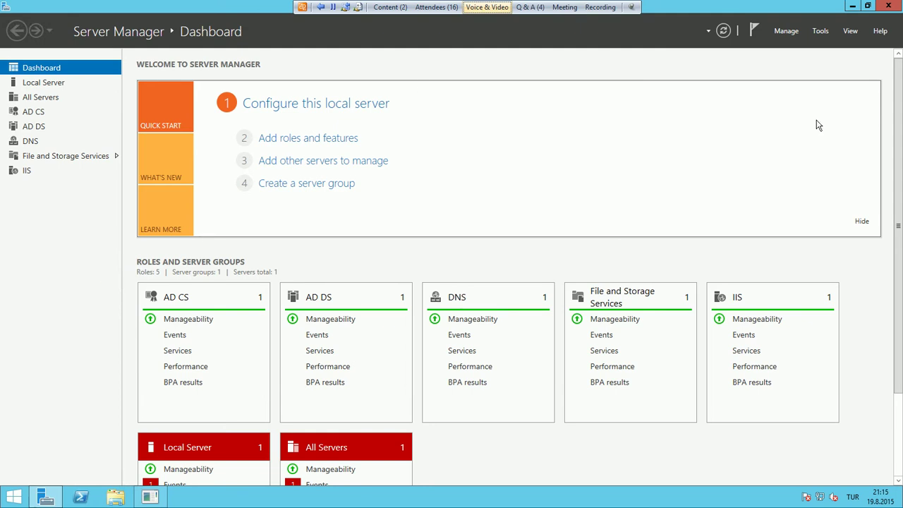
click(821, 32)
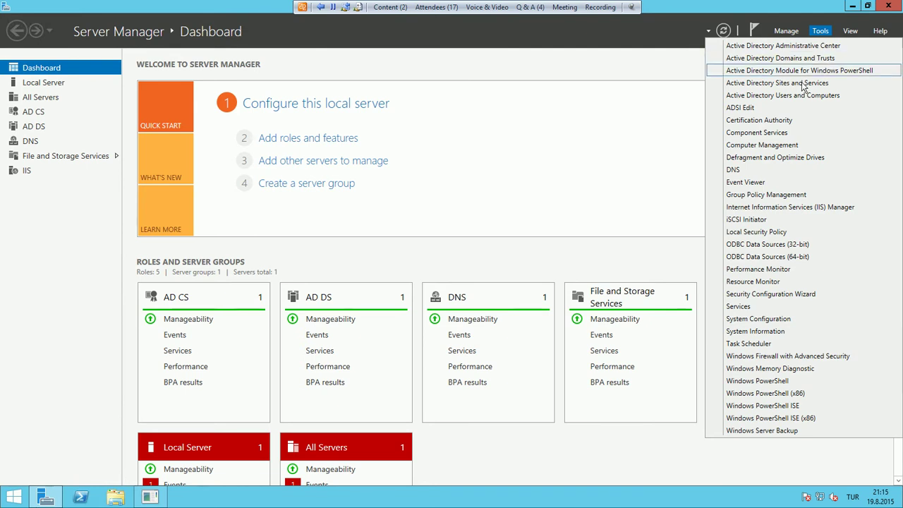
click(778, 98)
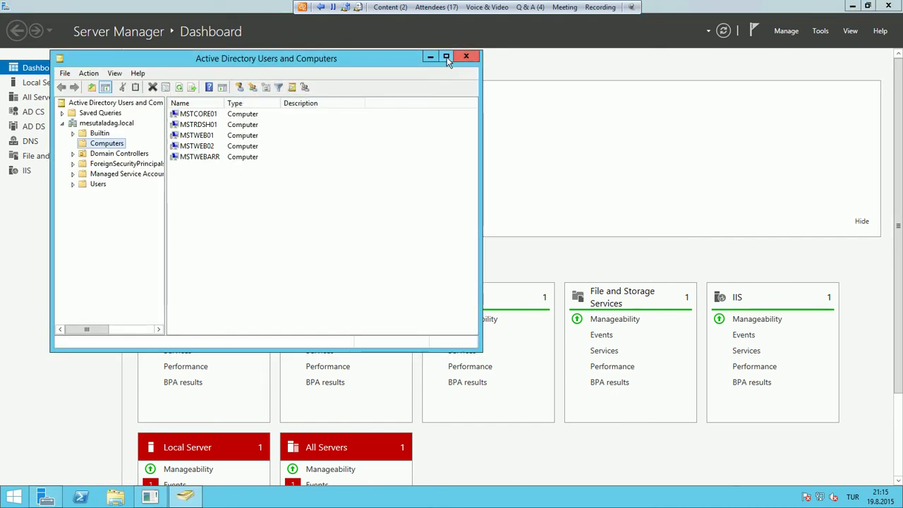
Maximize the window and create an organizational unit named Test at the mesutaladag.local root
click(446, 60)
click(61, 71)
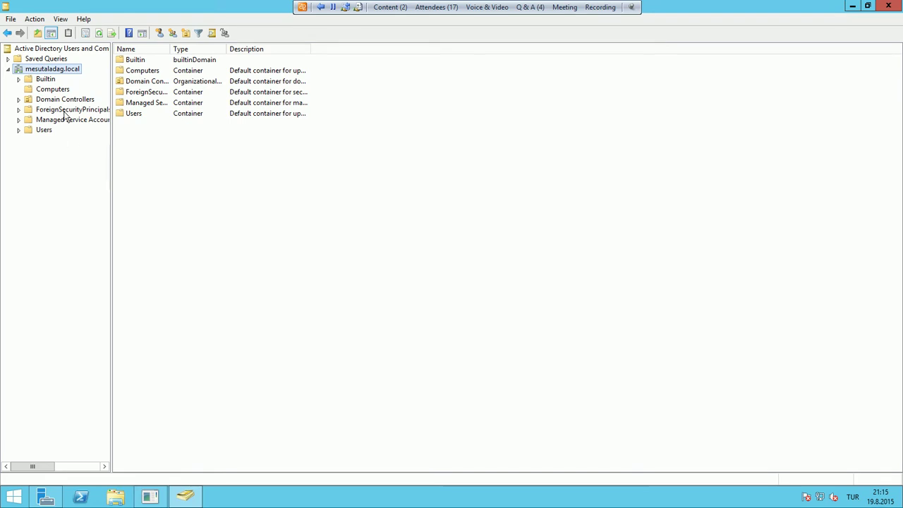
right_click(68, 72)
mouse_move(95, 156)
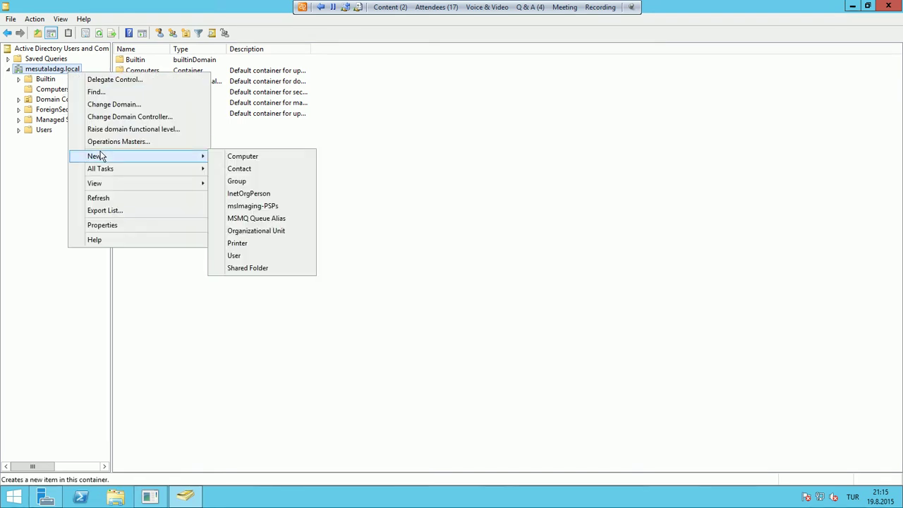
click(240, 234)
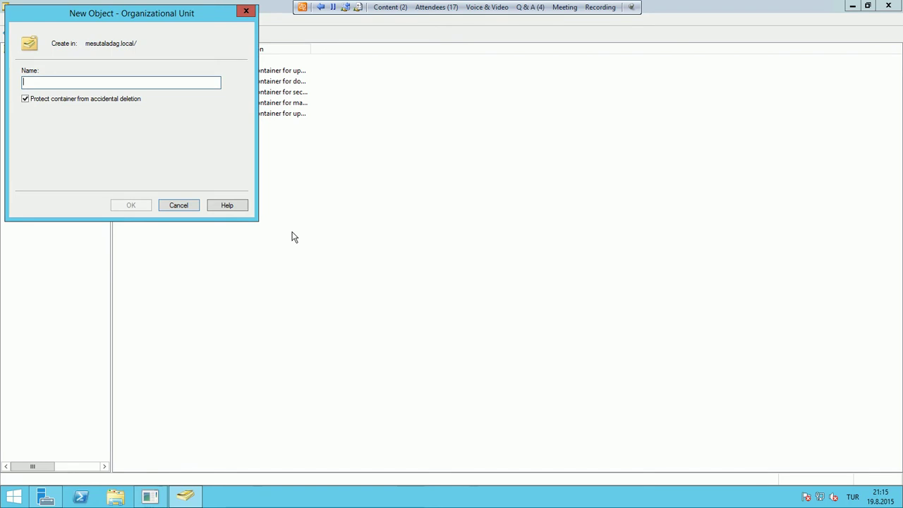
text(Test)
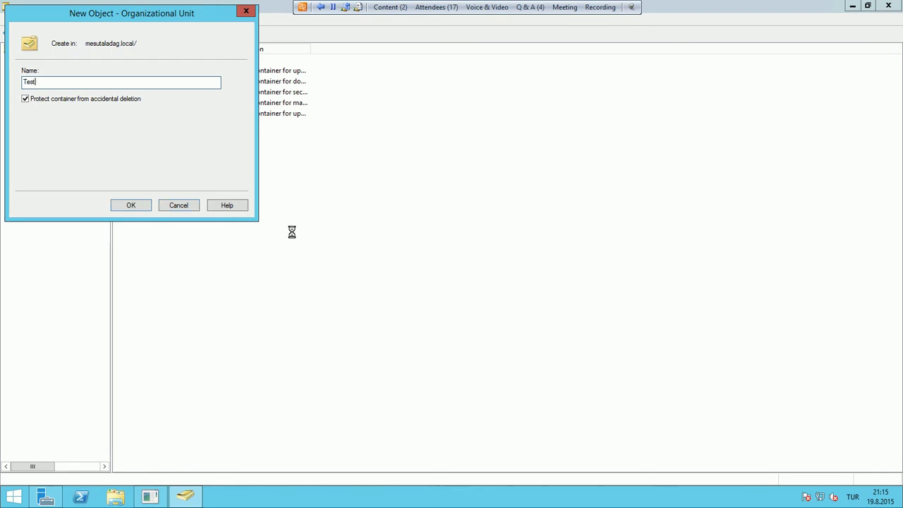
key(Return)
Create a SubTest organizational unit nested inside Test
right_click(39, 143)
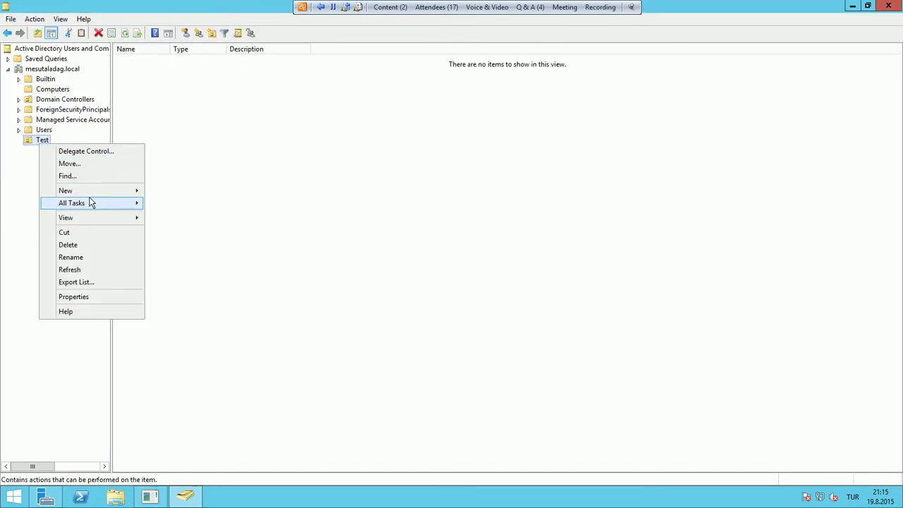
mouse_move(89, 192)
click(201, 265)
text(Sub)
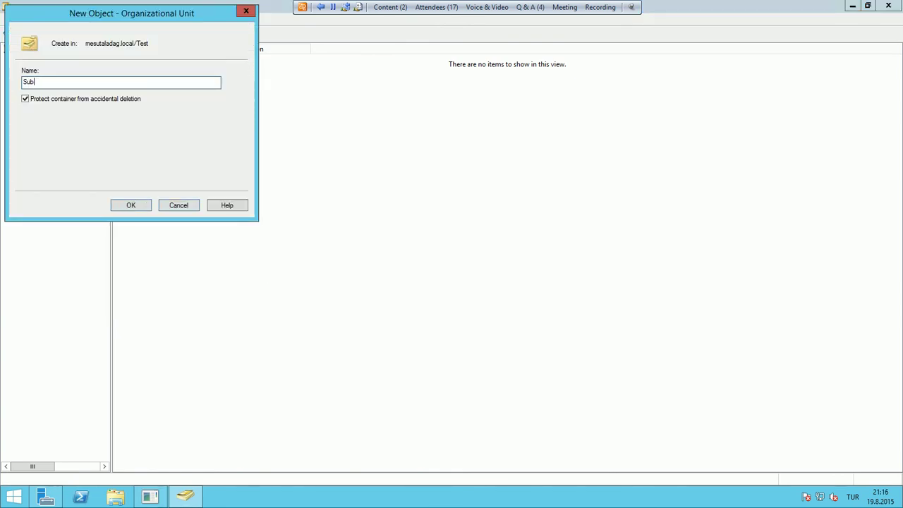
text(Test)
key(Return)
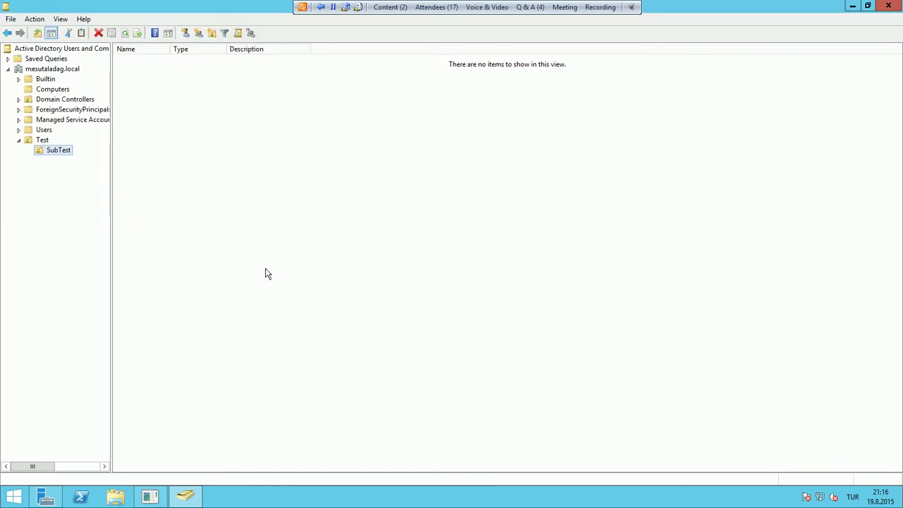
Create user User1 in Test with a password, not forced to change it at next logon
right_click(46, 141)
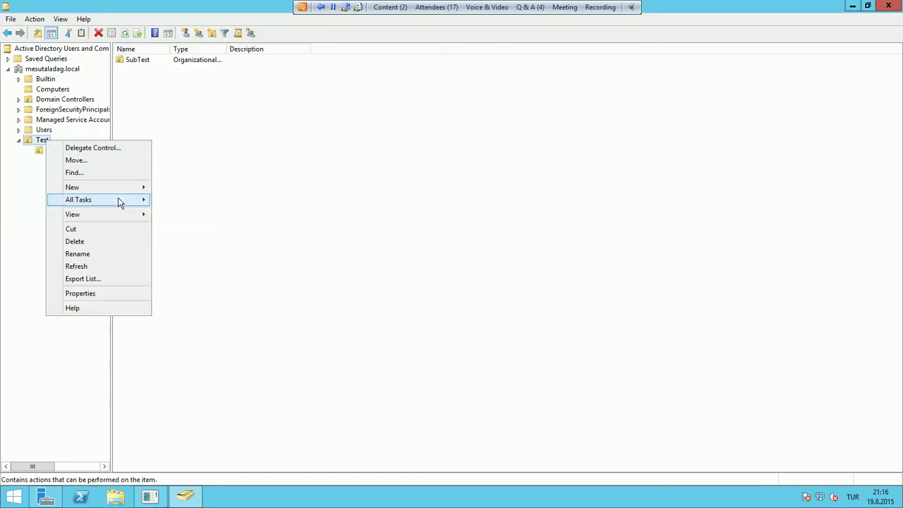
mouse_move(119, 189)
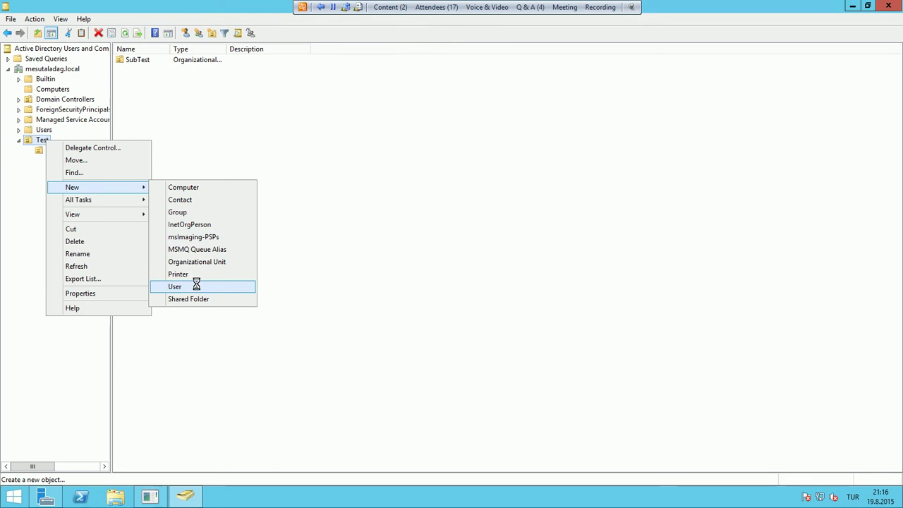
click(195, 285)
text(Te)
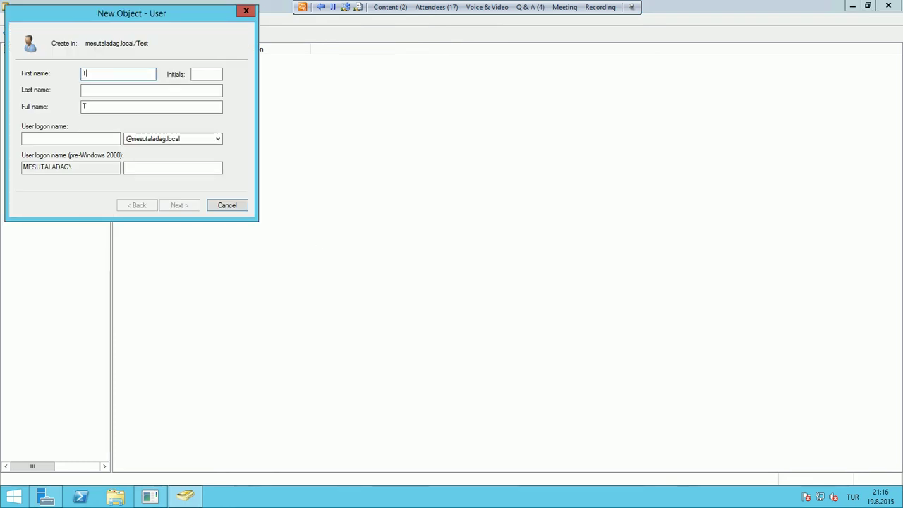
key(BackSpace)
key(BackSpace)
key(Tab)
key(Tab)
key(Tab)
text(Use)
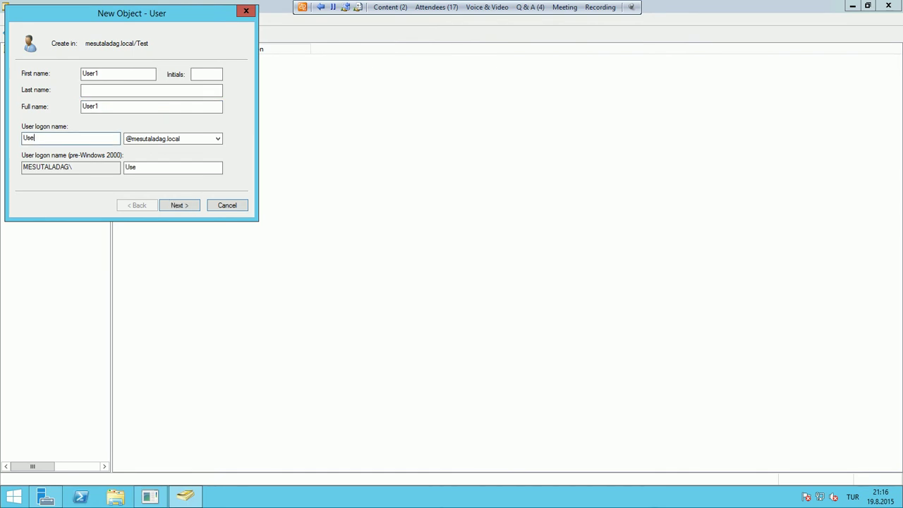
key(Return)
key(Caps_Lock)
text(PA1)
key(Tab)
text(PAS)
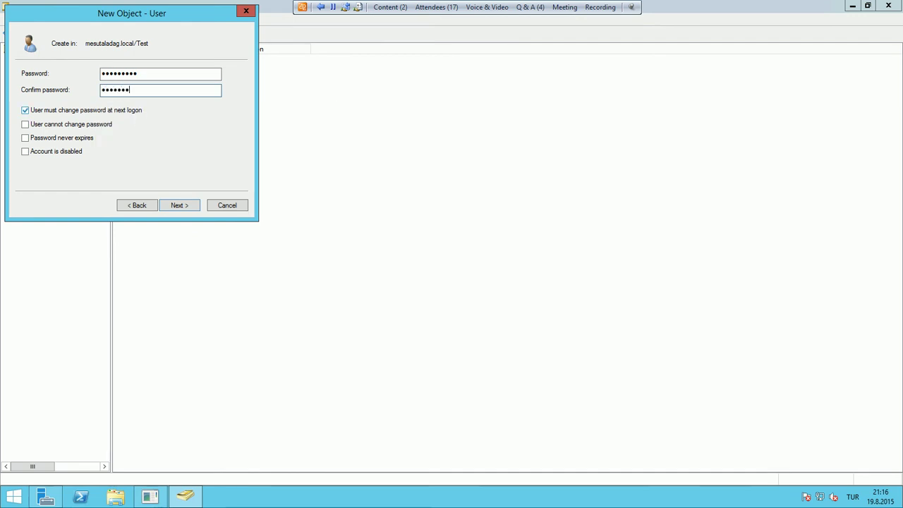
key(Tab)
key(space)
key(Return)
key(Return)
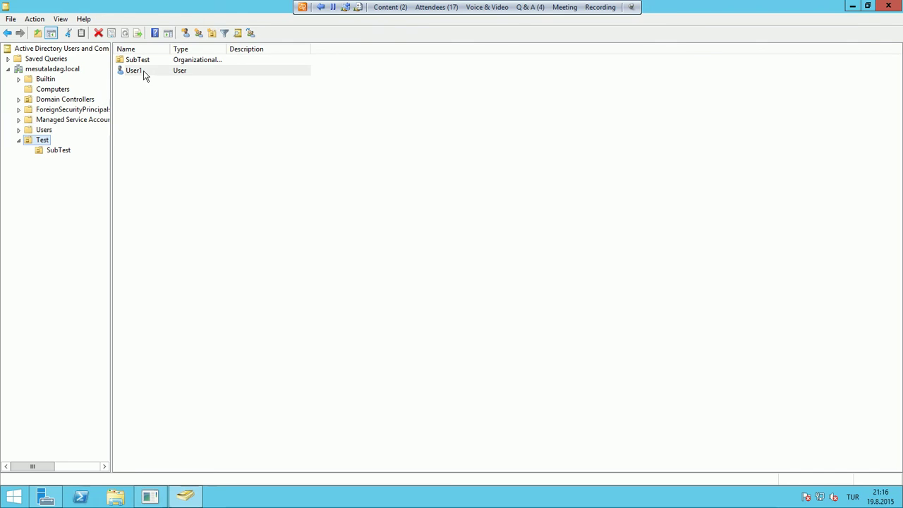
Copy User1 into a new user User2 with logon name User2 and a password
right_click(145, 73)
click(170, 79)
text(User2)
key(Tab)
key(Tab)
text(u)
key(BackSpace)
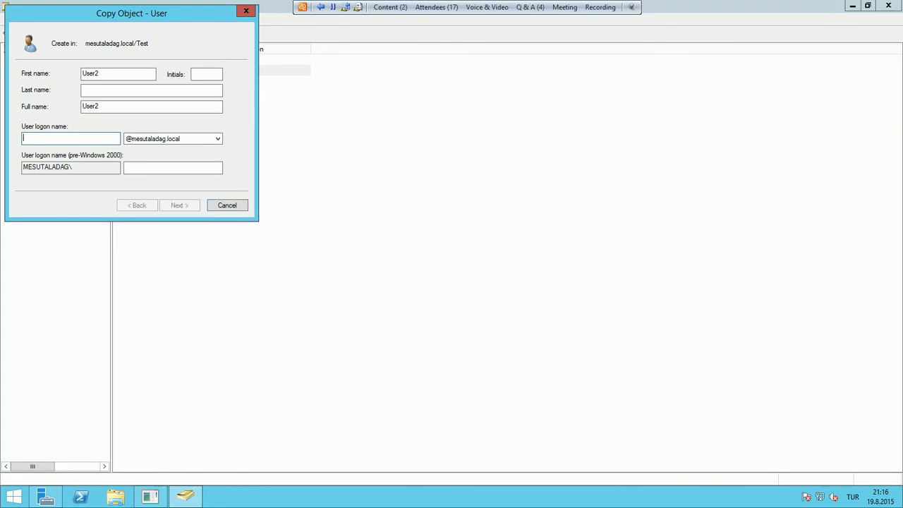
text(User2)
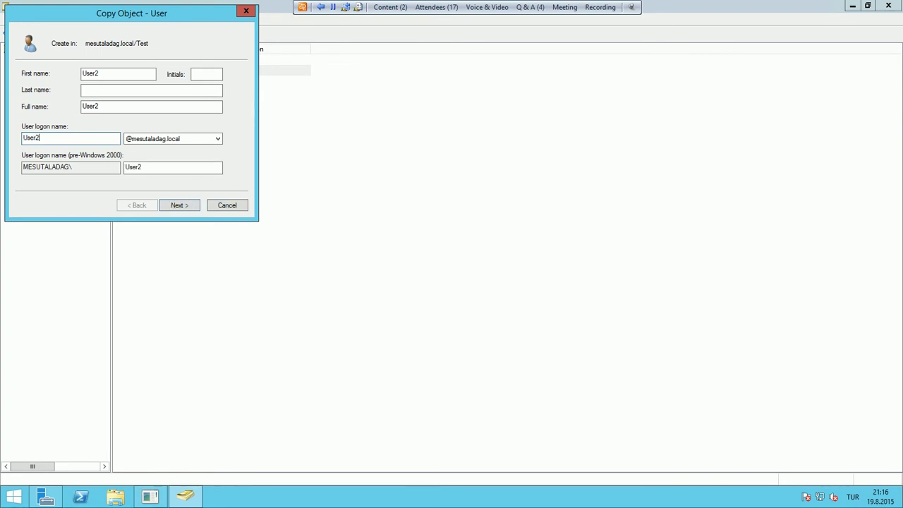
key(Return)
text(P)
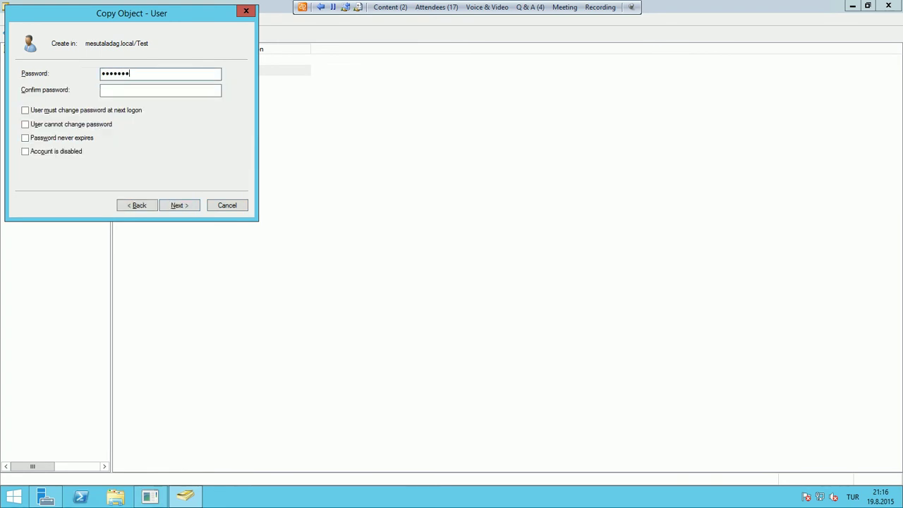
text(assword1)
key(Tab)
text(Passwor)
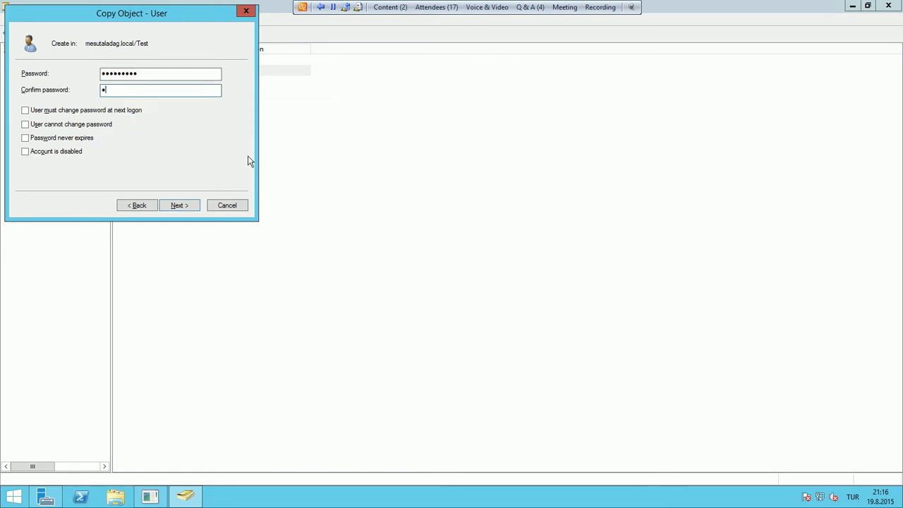
text(d1)
key(Return)
key(Return)
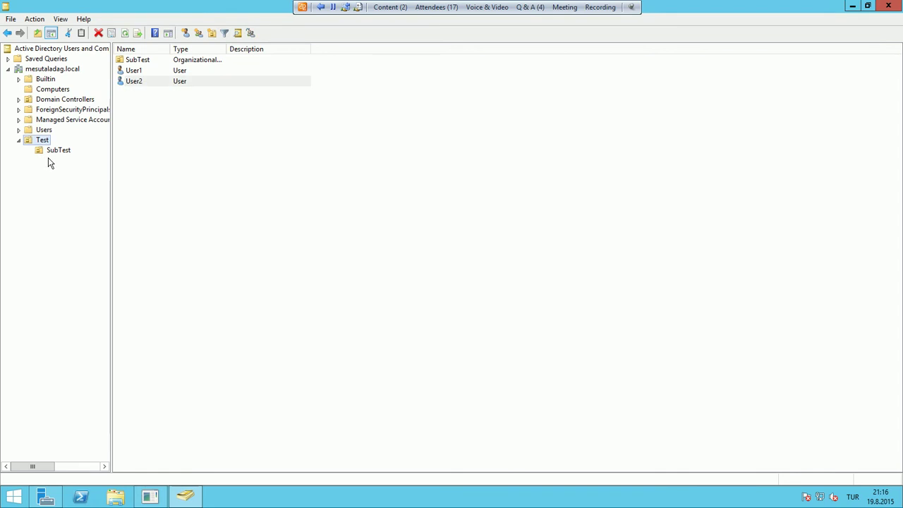
Start a new user in SubTest named SubUser1 with logon name SubUser1
click(58, 150)
right_click(61, 154)
mouse_move(105, 198)
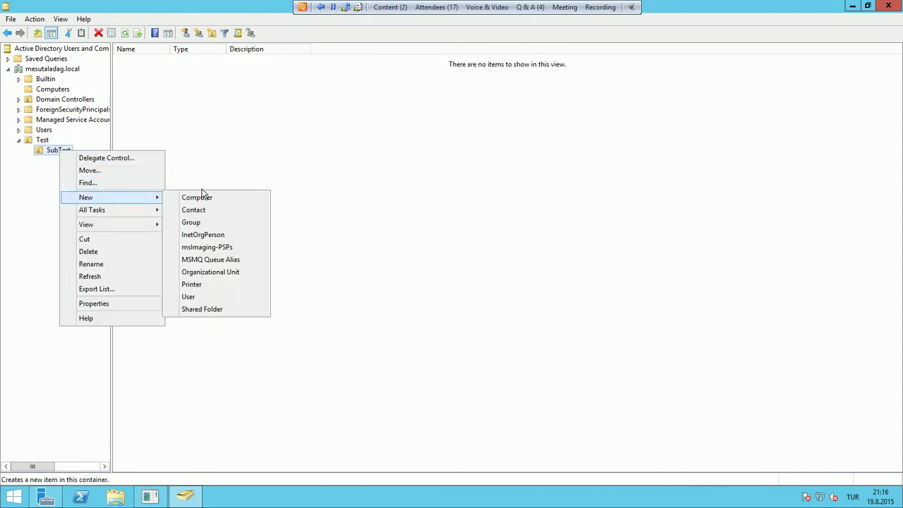
click(188, 297)
text(SubUser1)
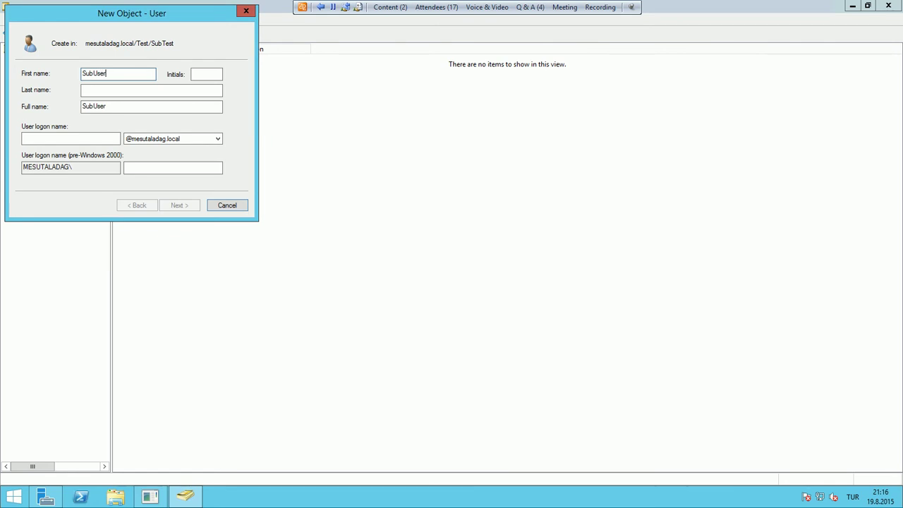
key(Tab)
key(Tab)
key(Tab)
key(Tab)
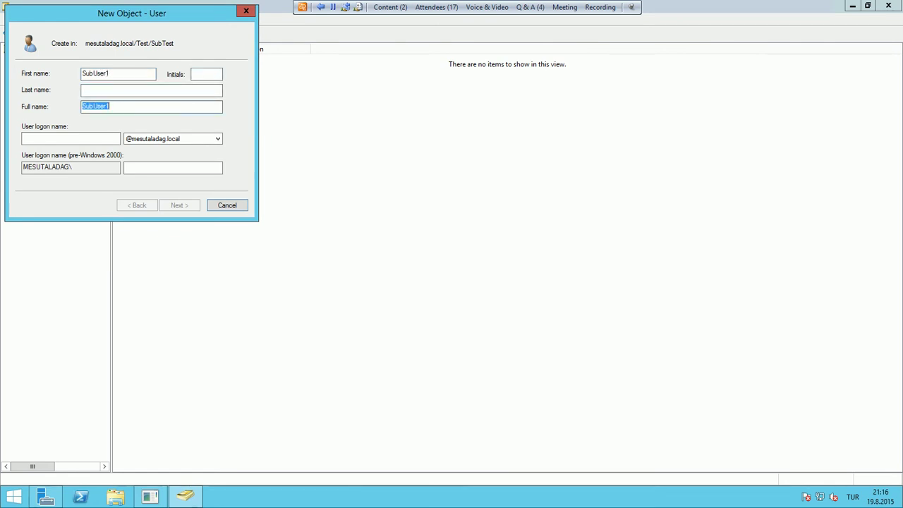
text(s)
key(BackSpace)
text(SubUser1)
key(Return)
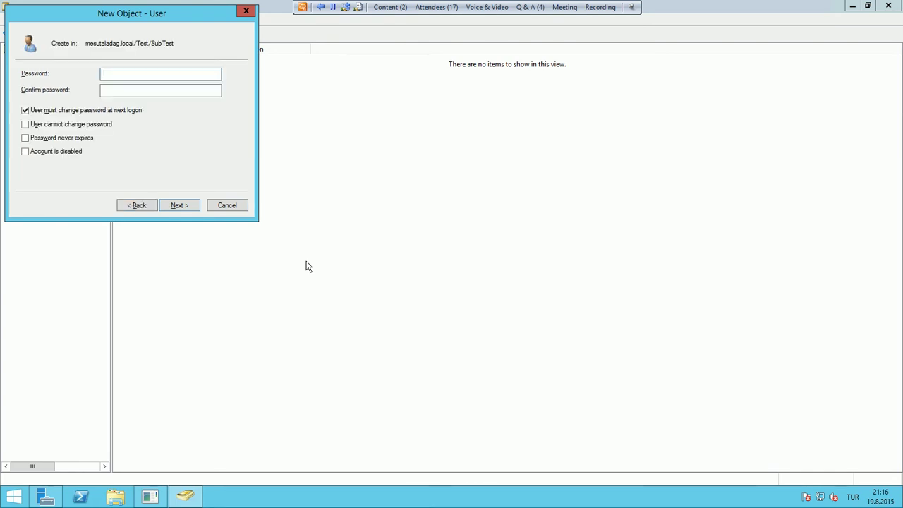
Enter and confirm SubUser1's password and finish creating the account
click(117, 208)
click(59, 139)
click(187, 206)
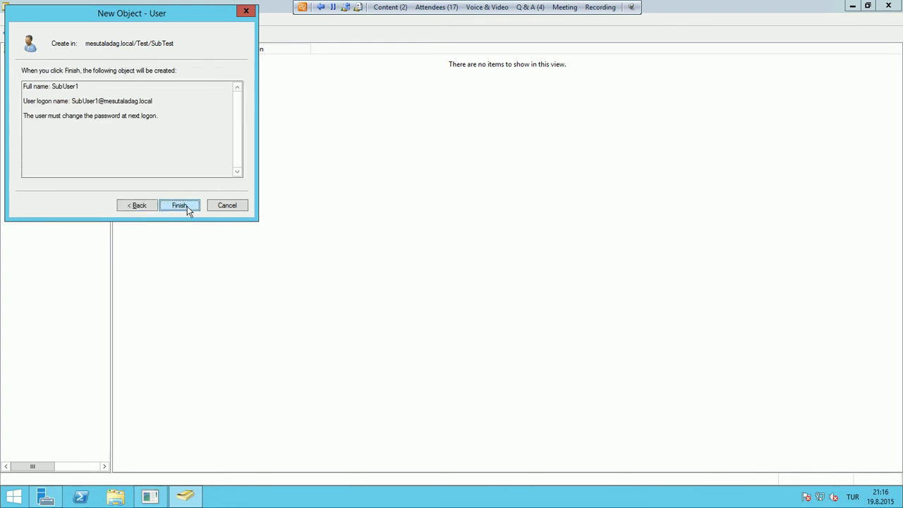
click(156, 204)
key(Caps_Lock)
text(Password1)
key(Tab)
text(Password1)
key(Tab)
key(Return)
key(Return)
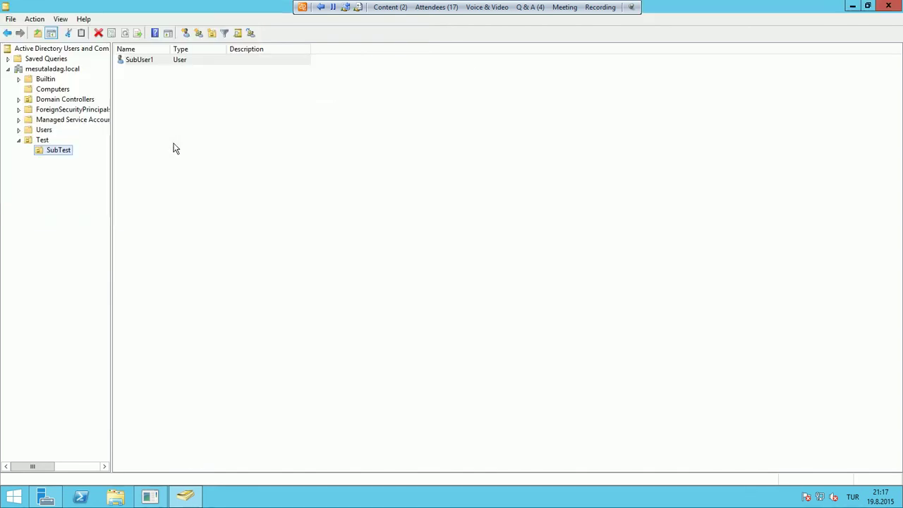
click(39, 141)
Add a Global Security group named Test-GPO to the Test OU
right_click(37, 142)
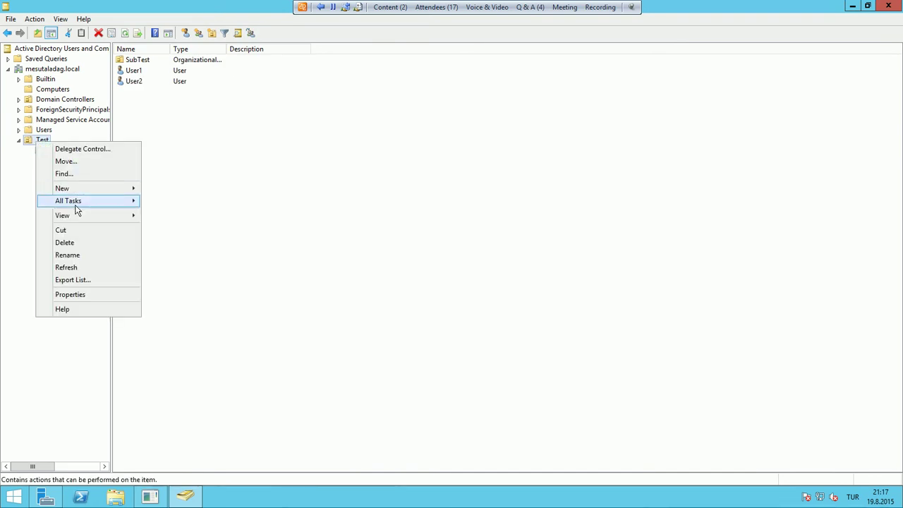
mouse_move(121, 189)
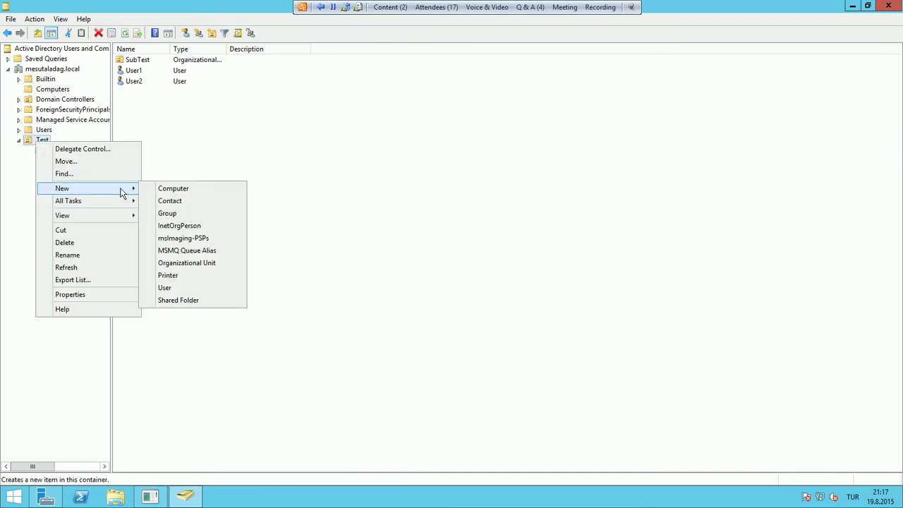
click(207, 213)
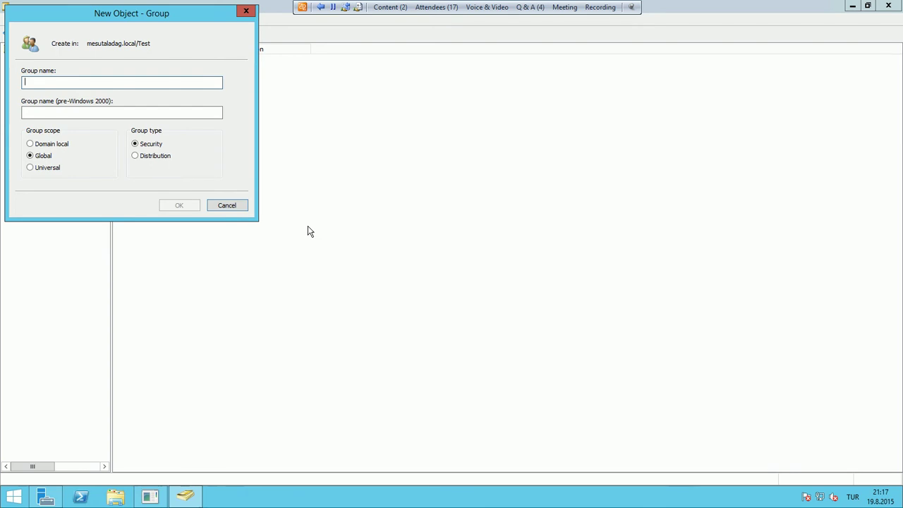
text(Test)
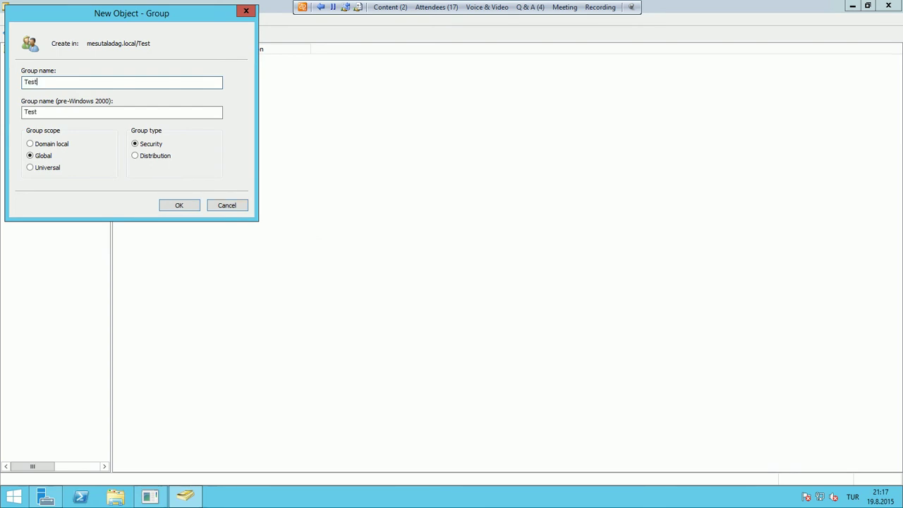
text(-GPO)
click(181, 205)
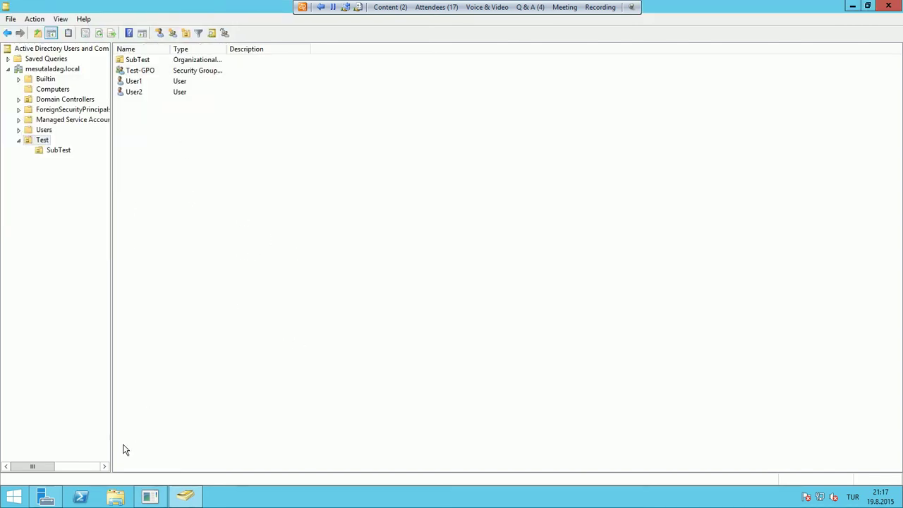
Bring Server Manager forward and launch Group Policy Management from Tools
click(45, 497)
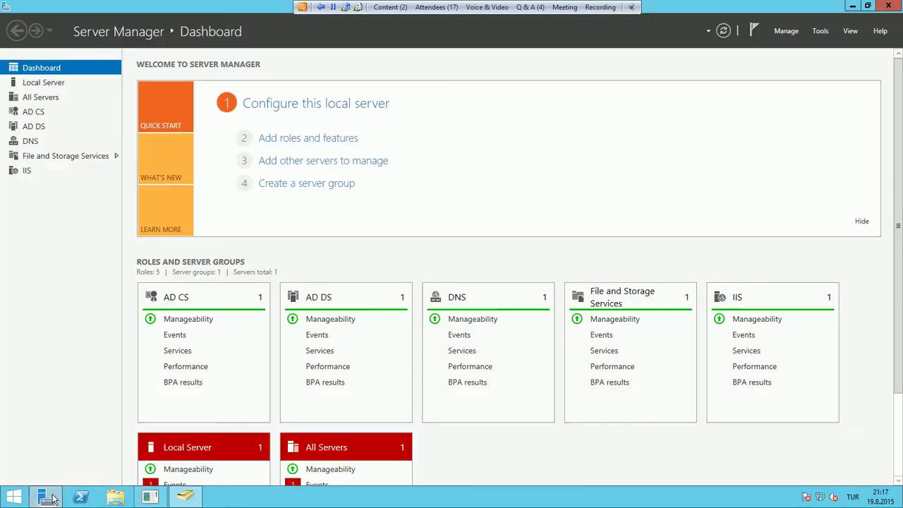
click(821, 32)
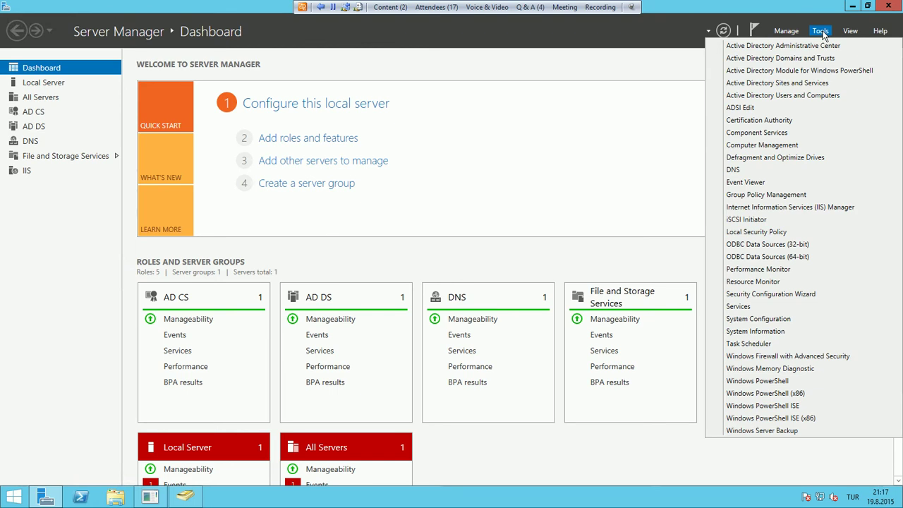
click(786, 197)
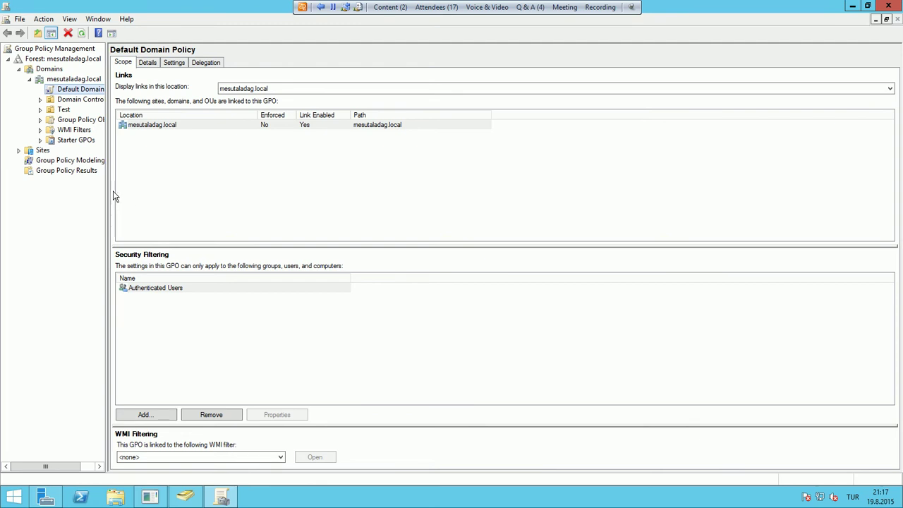
Drag the tree splitter right so names like Default Domain Policy show in full
drag(105, 191, 149, 193)
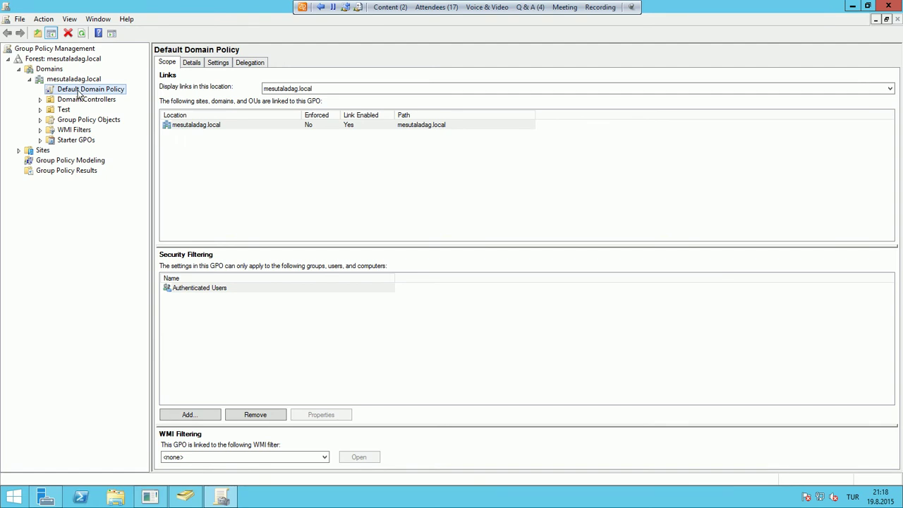
View Default Domain Controllers Policy and Default Domain Policy, then collapse back to Domains
click(40, 100)
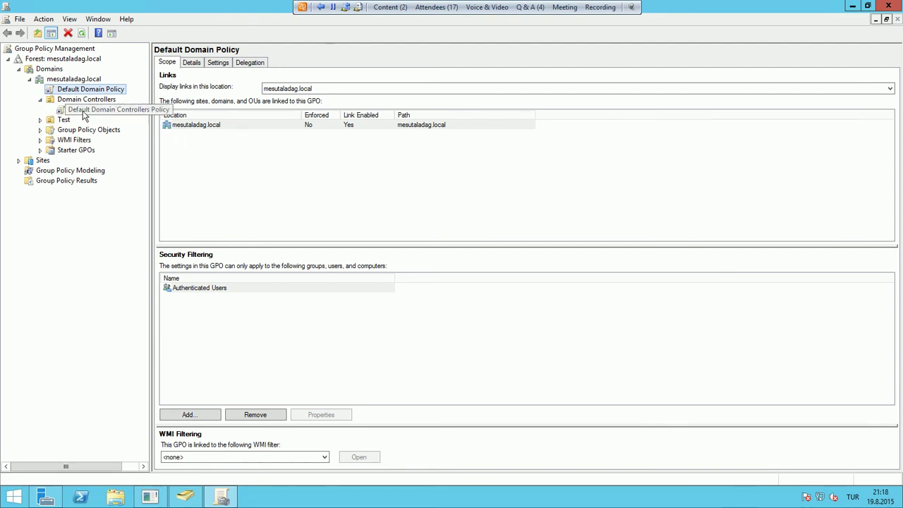
click(85, 110)
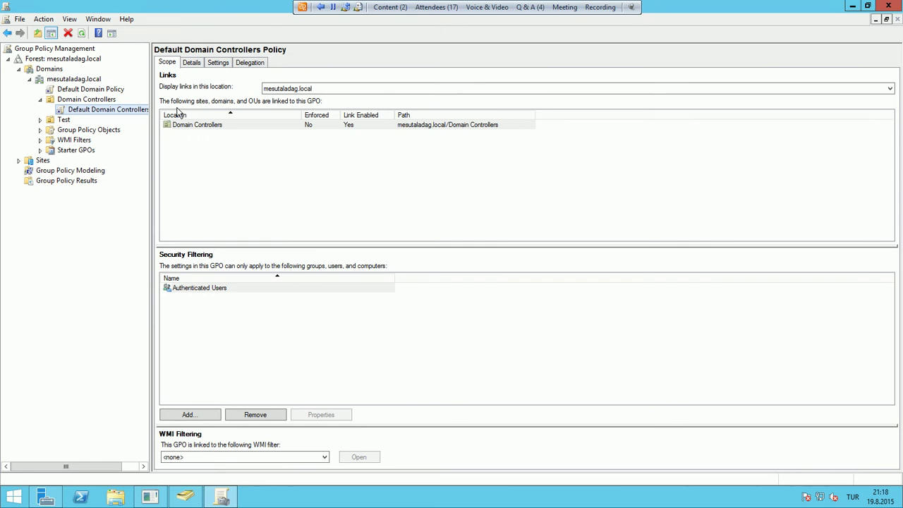
click(72, 90)
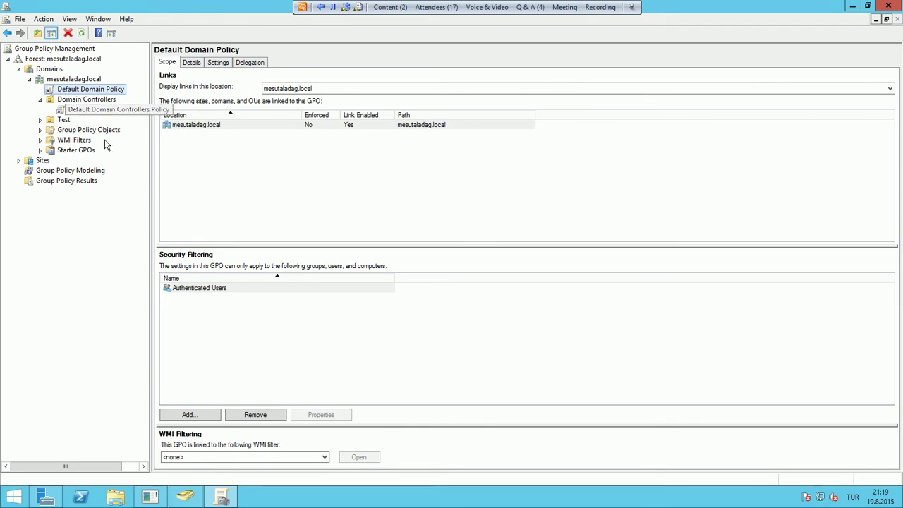
click(30, 79)
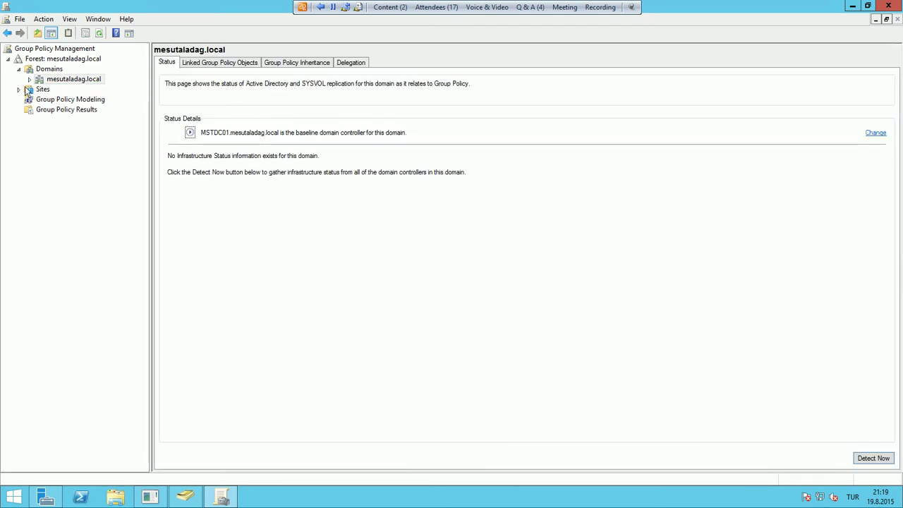
click(19, 69)
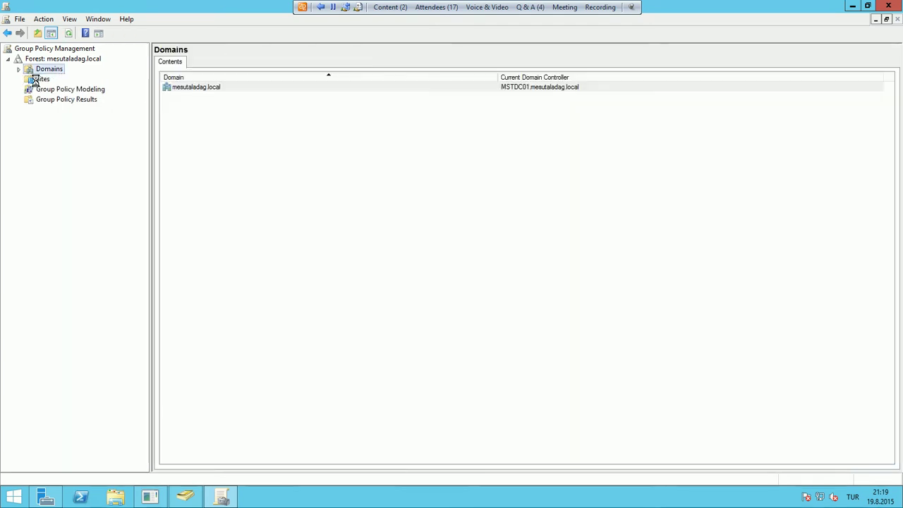
Use Show Sites to display Default-First-Site-Name under Sites
click(41, 80)
right_click(41, 83)
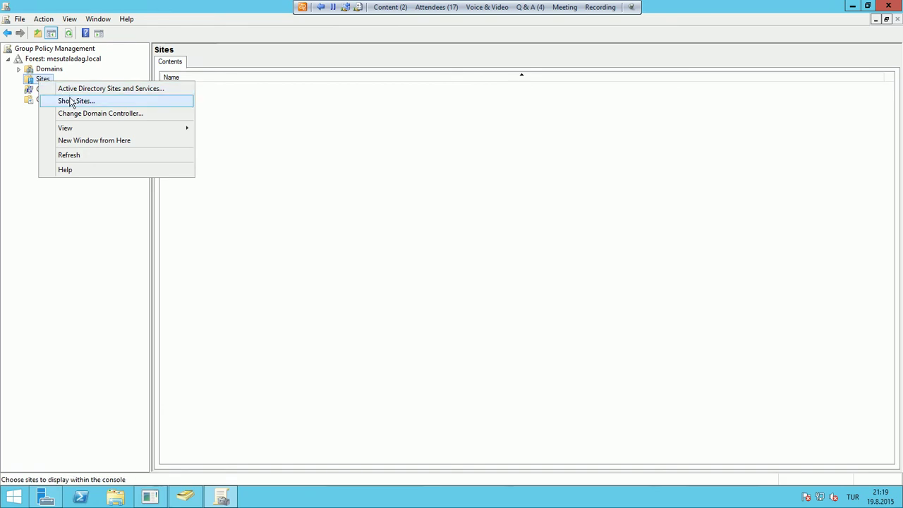
click(72, 101)
click(313, 183)
click(513, 339)
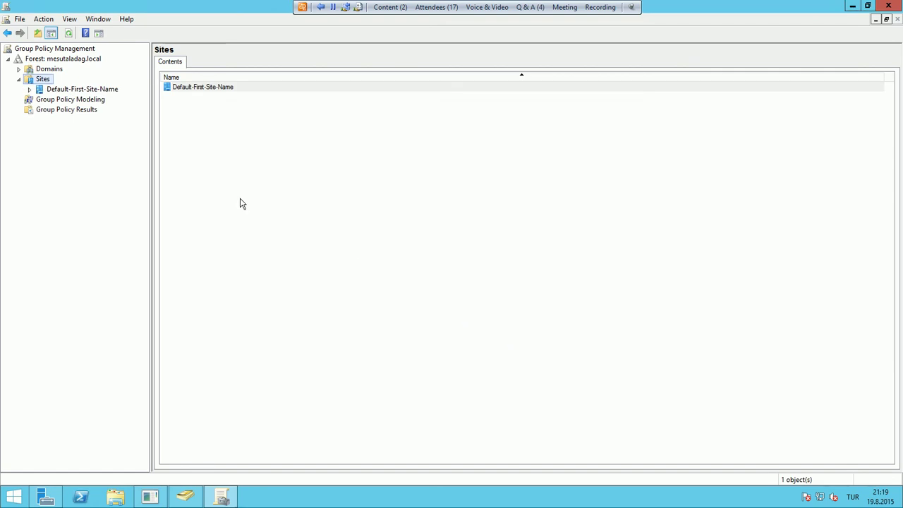
Check Default-First-Site-Name's linked GPOs, then open the mesutaladag.local status page
click(40, 91)
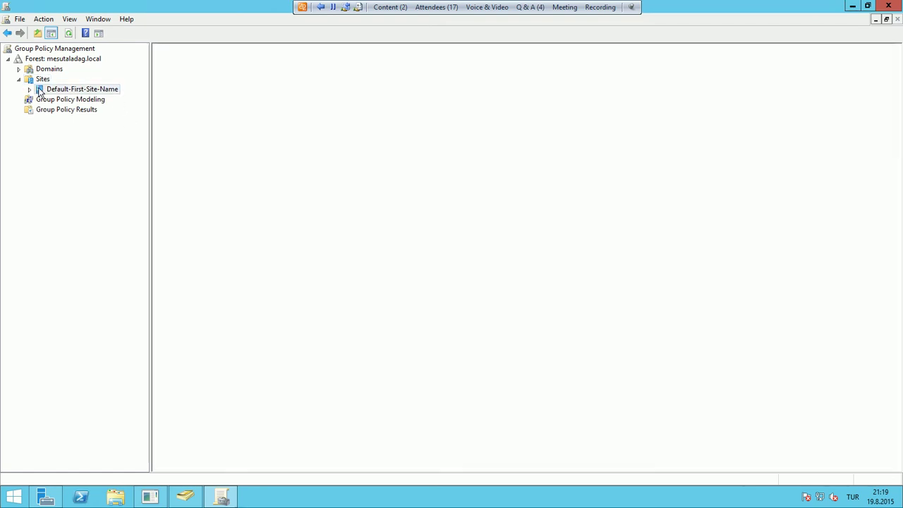
right_click(82, 94)
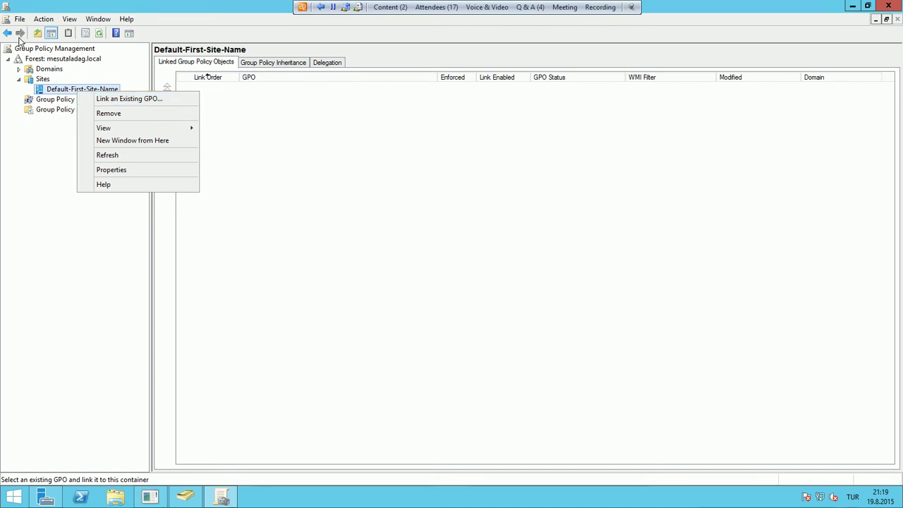
click(19, 71)
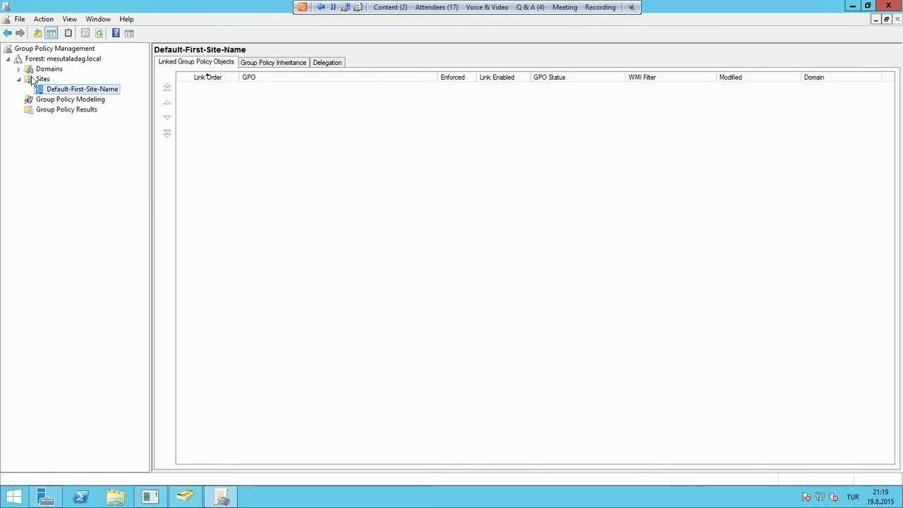
click(19, 69)
click(41, 80)
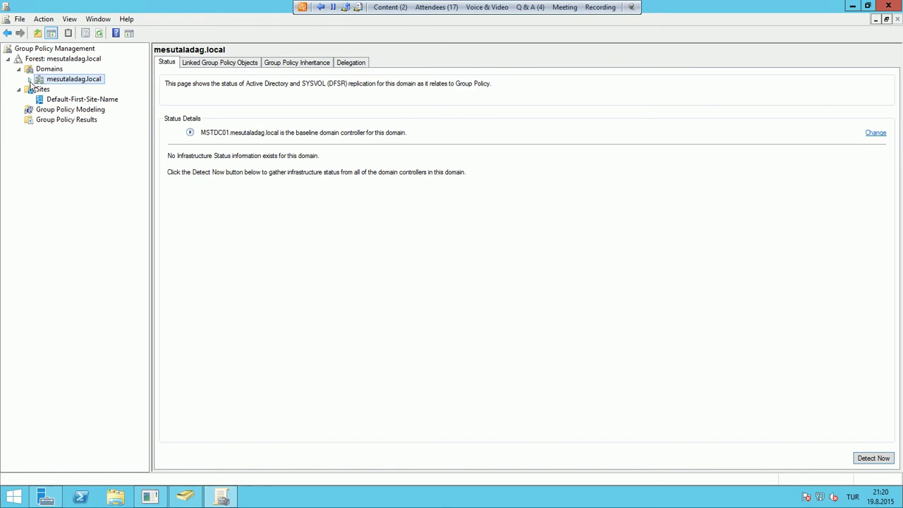
Expand mesutaladag.local and select the Test OU, which has no linked GPOs yet
click(30, 79)
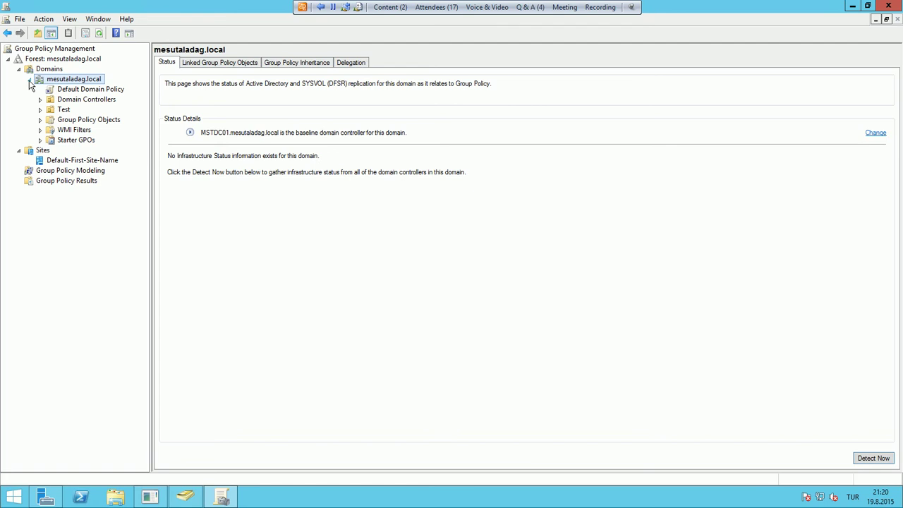
click(65, 110)
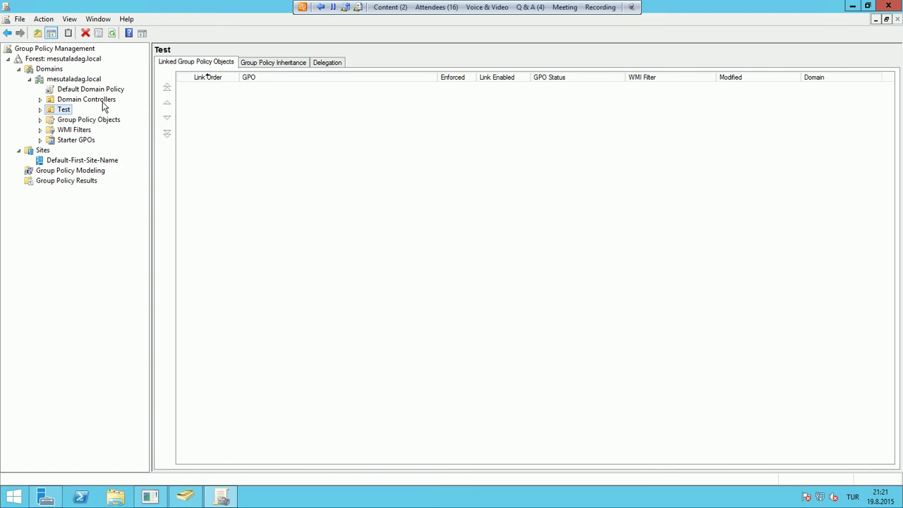
Expand Test, check that SubTest has no linked GPOs, then view Default Domain Policy's scope
click(40, 110)
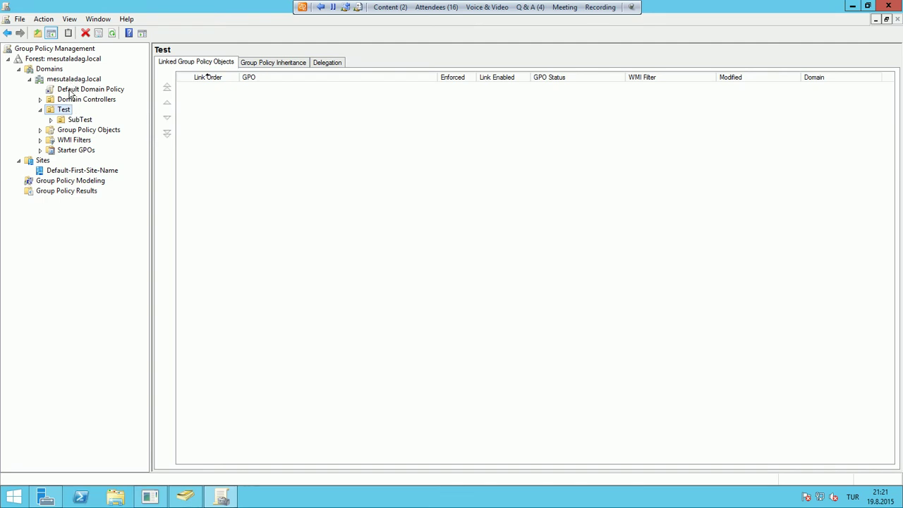
click(76, 119)
click(75, 118)
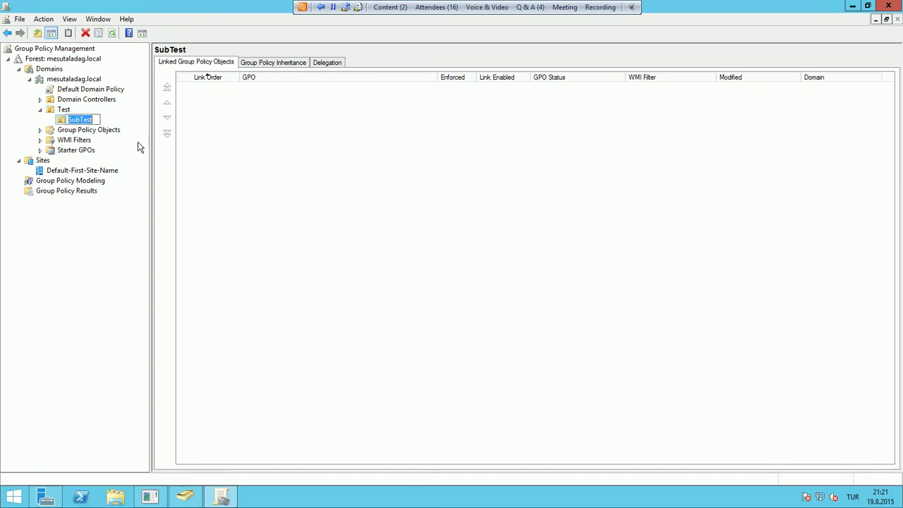
click(211, 171)
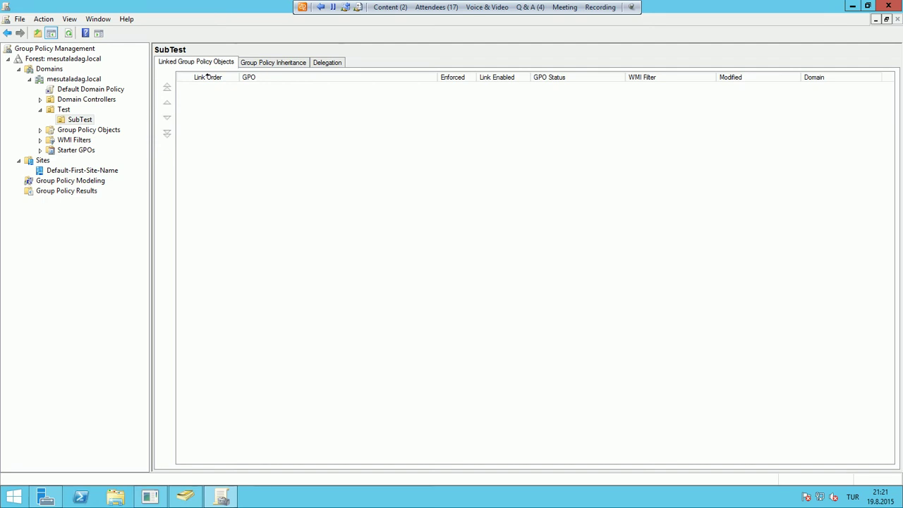
click(81, 90)
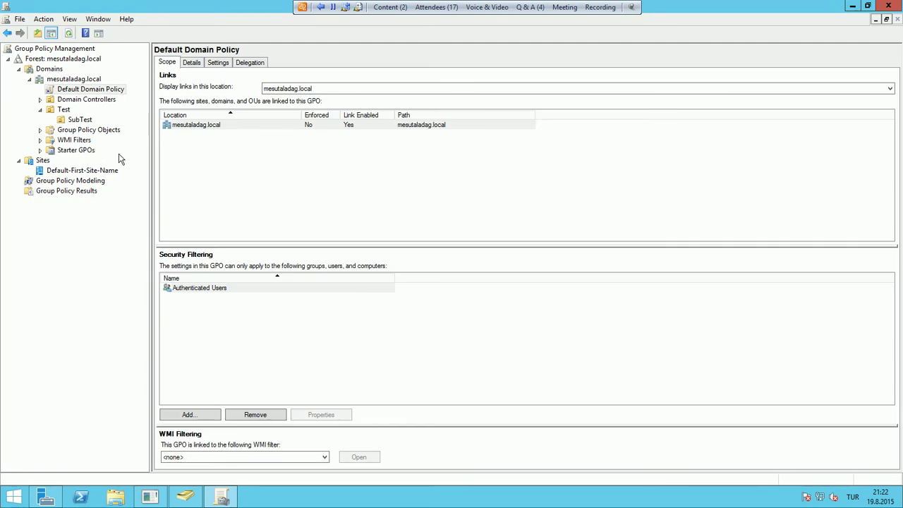
In Active Directory Users and Computers, turn on View > Advanced Features and expand System
click(46, 497)
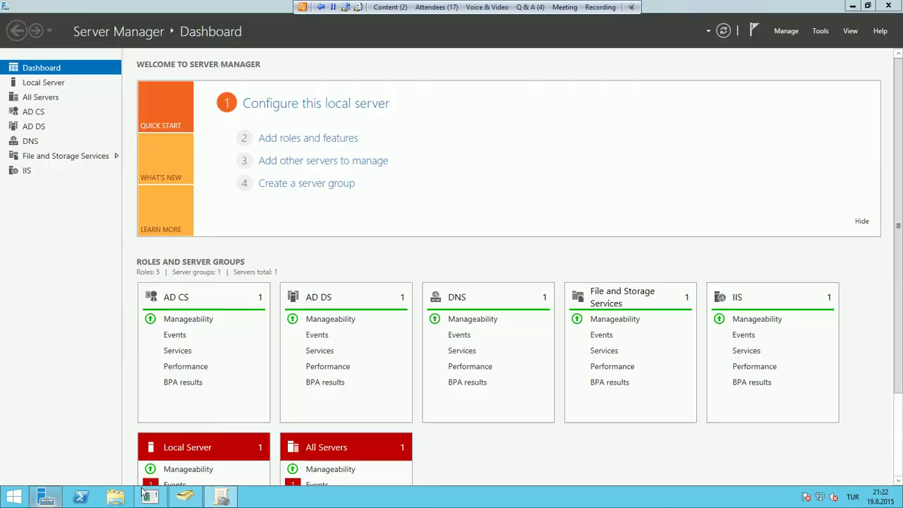
click(185, 497)
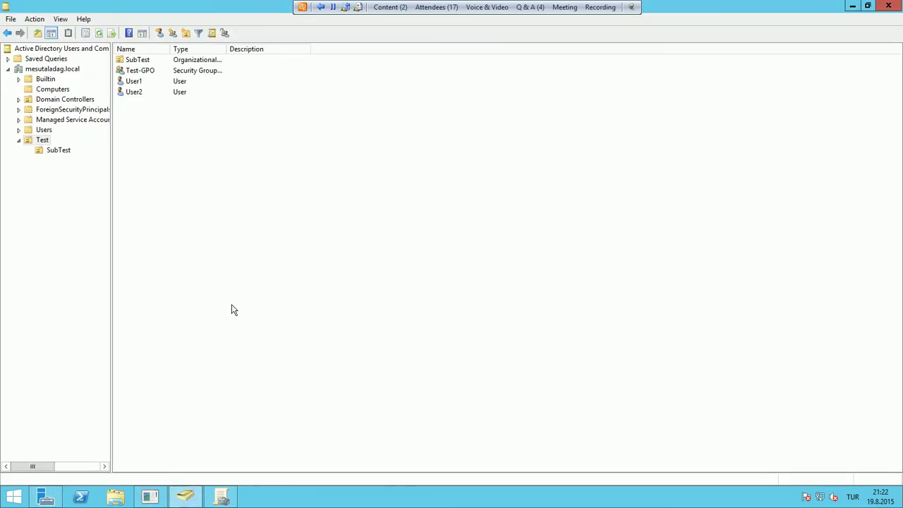
click(18, 141)
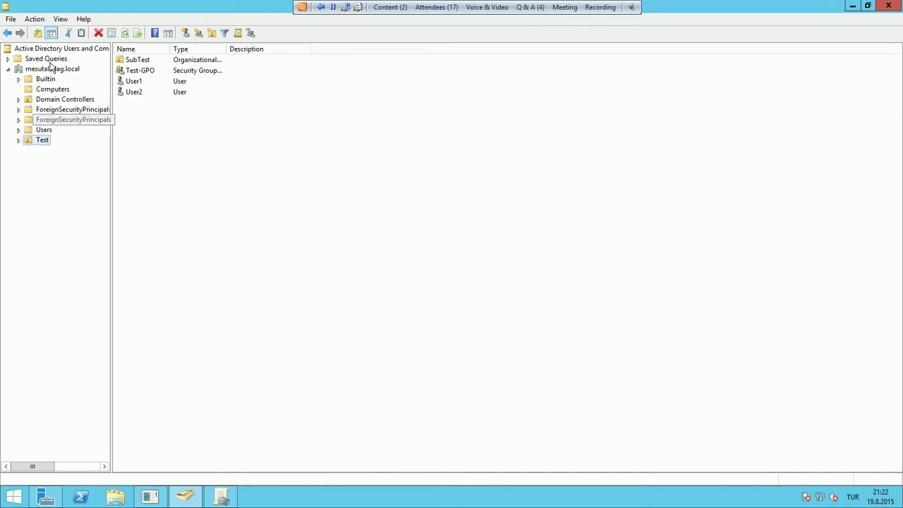
click(60, 19)
click(99, 112)
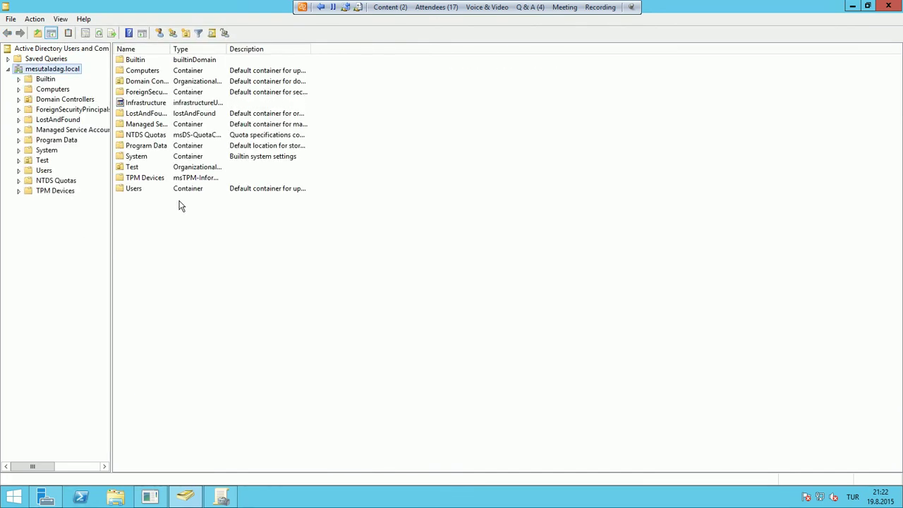
click(18, 150)
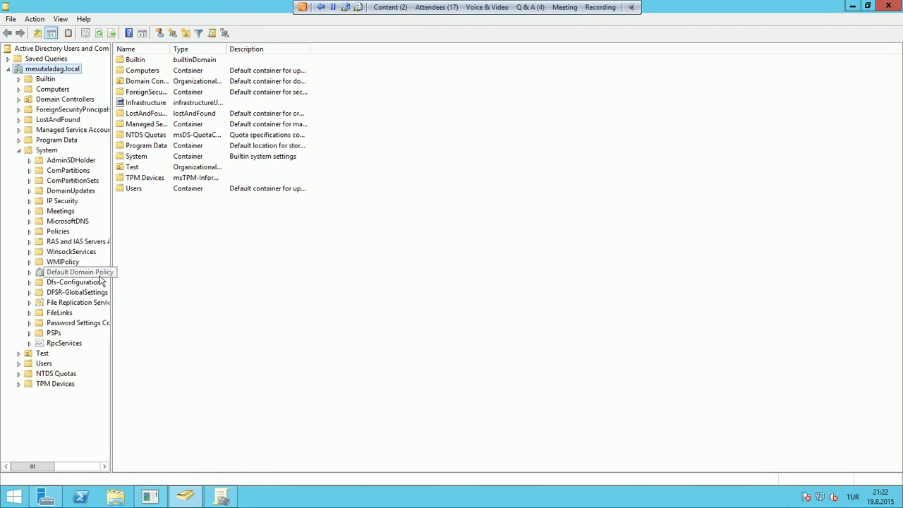
Open System > Policies and widen the columns to read both group policy container GUIDs
click(60, 233)
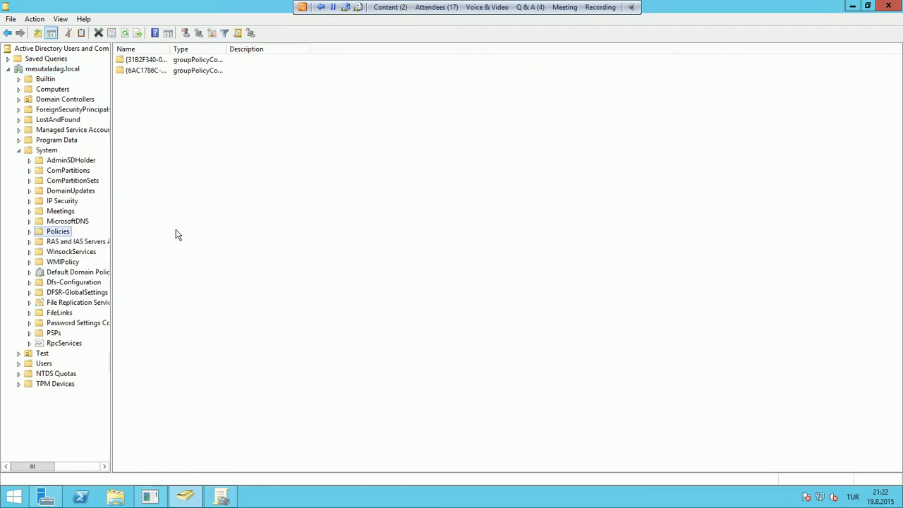
drag(170, 49, 258, 72)
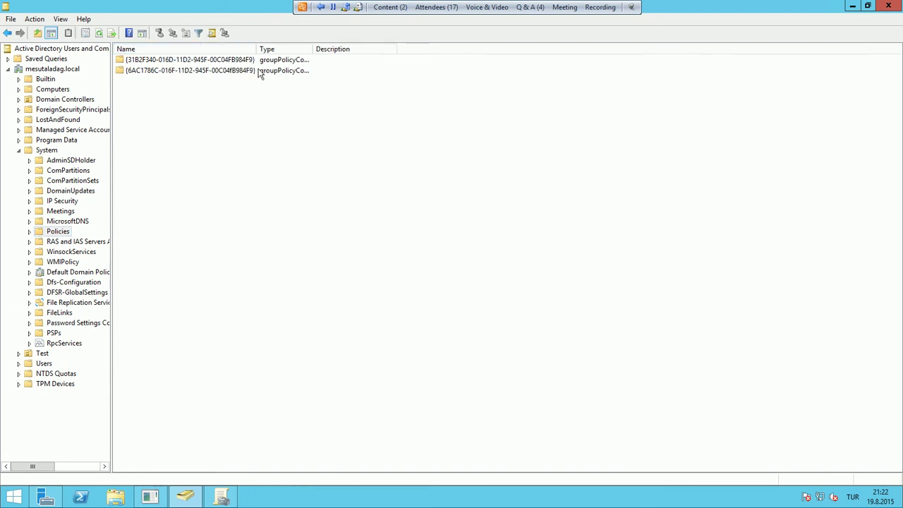
double_click(313, 48)
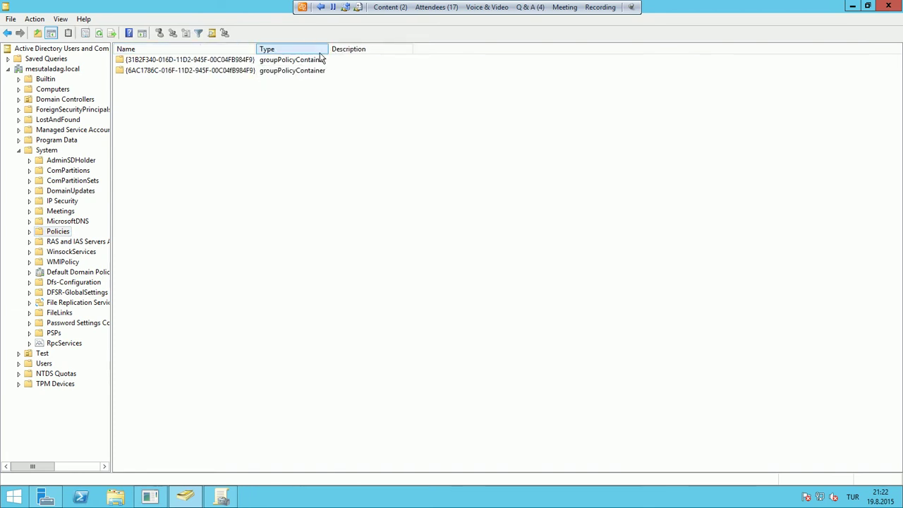
click(208, 63)
click(269, 71)
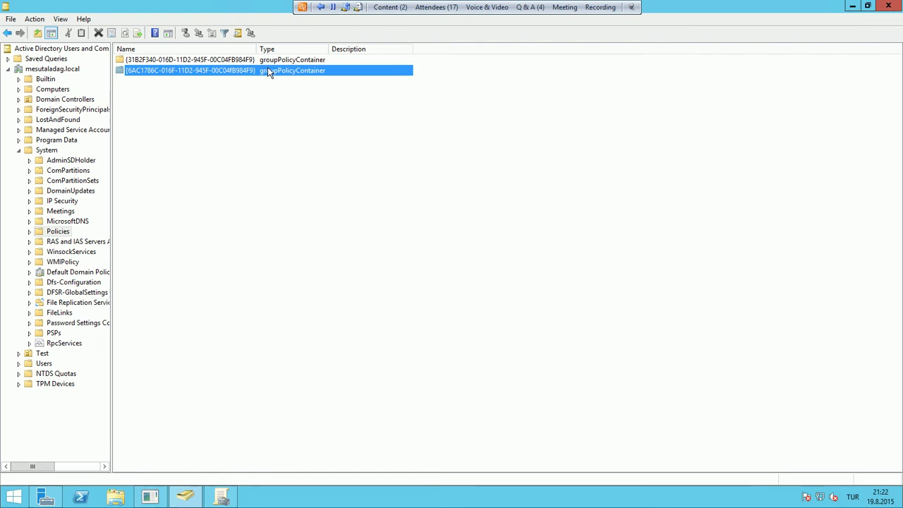
click(168, 61)
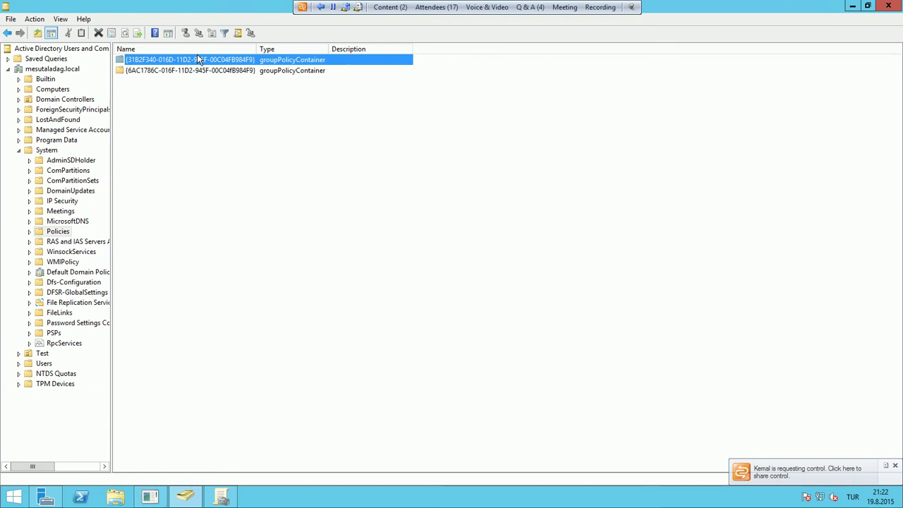
click(236, 71)
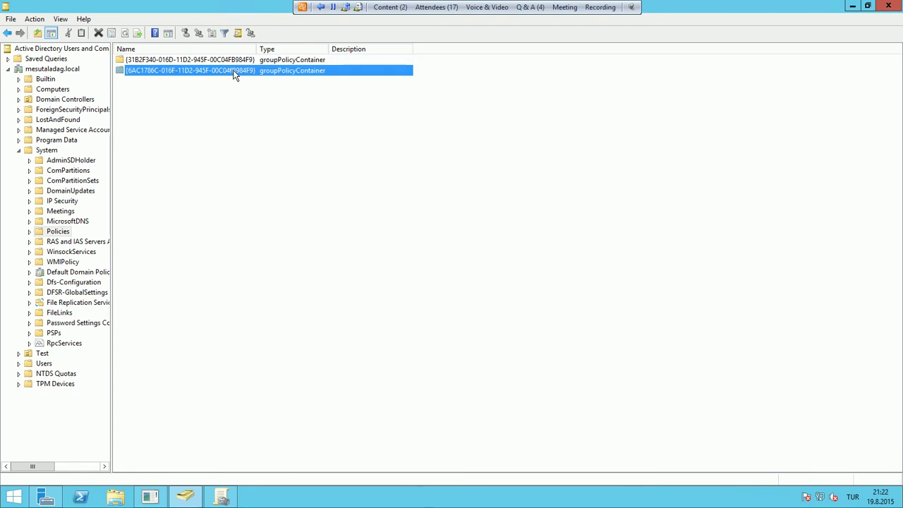
Expand the first policy container to inspect its Machine and User containers, then collapse it
double_click(62, 232)
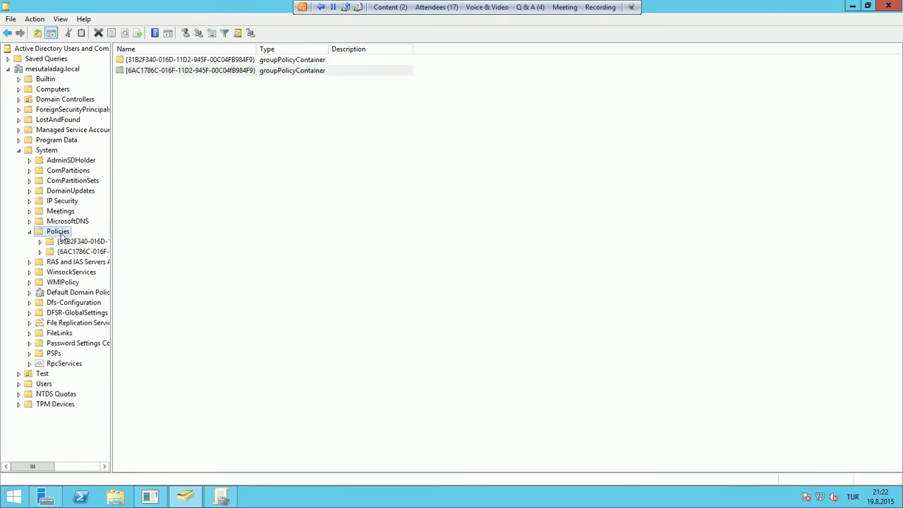
click(74, 243)
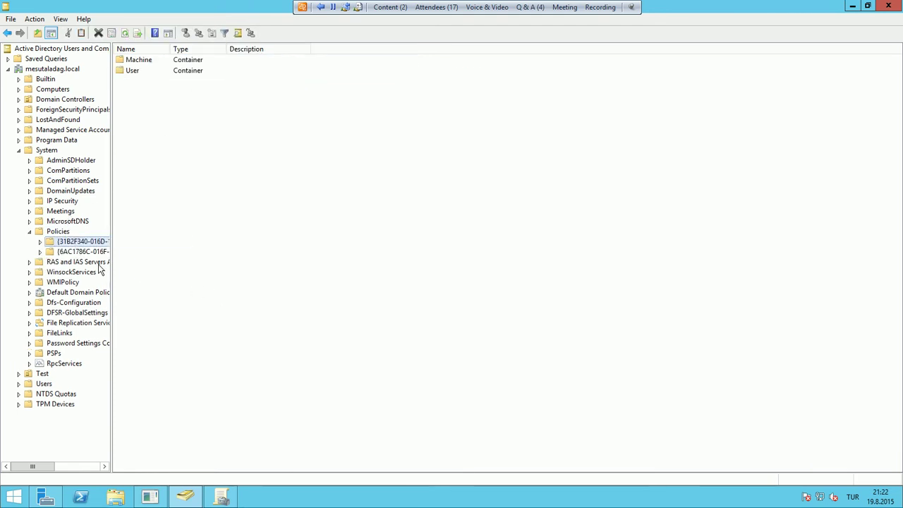
double_click(98, 243)
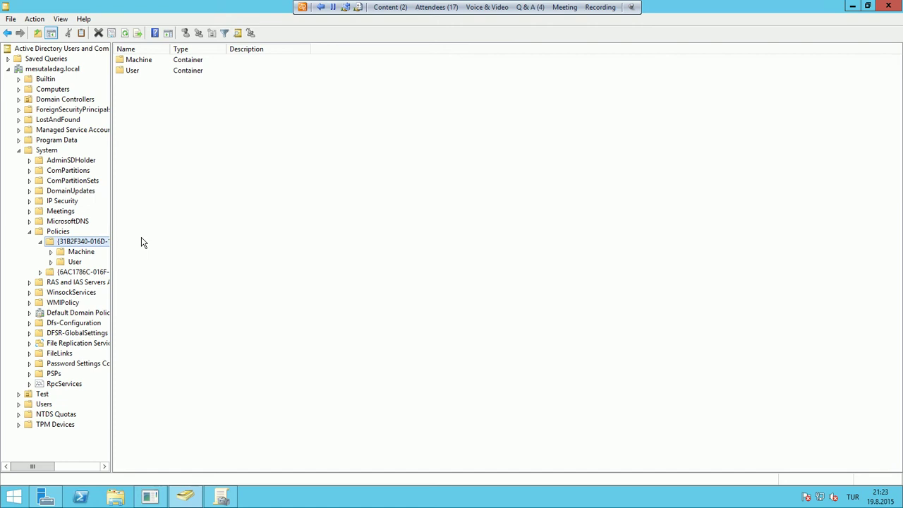
click(76, 254)
click(75, 263)
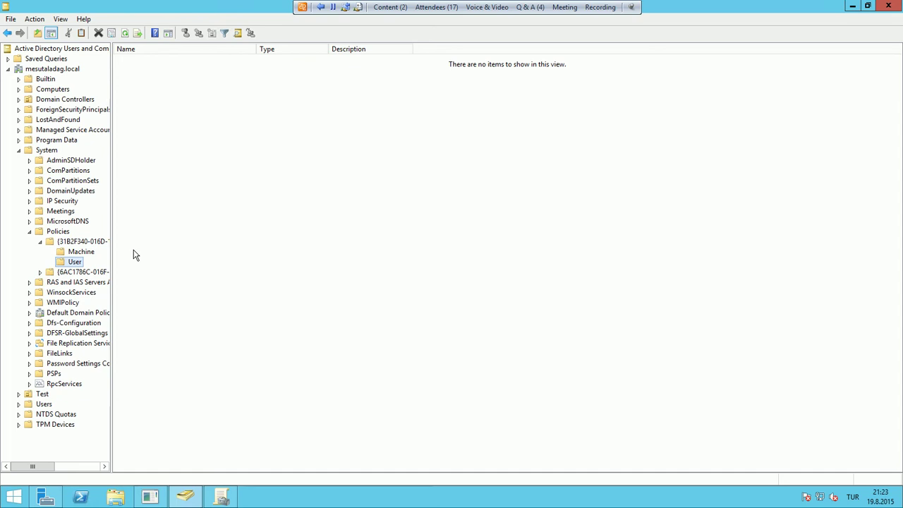
click(67, 241)
click(41, 242)
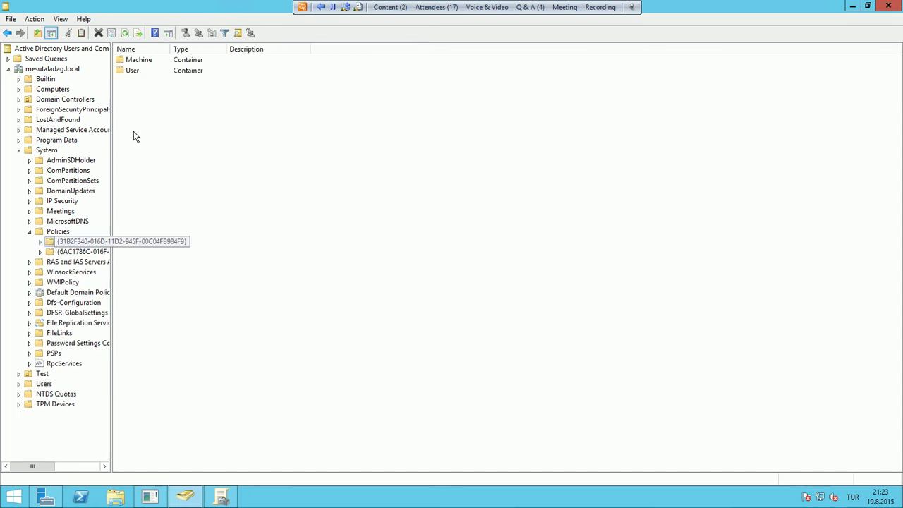
Return to the Policies listing of both containers, then bring up File Explorer at This PC
click(63, 232)
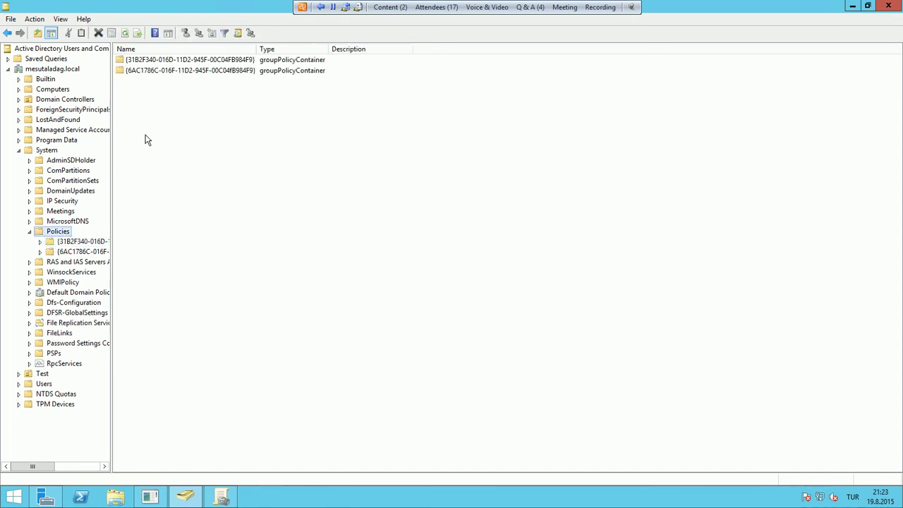
click(225, 71)
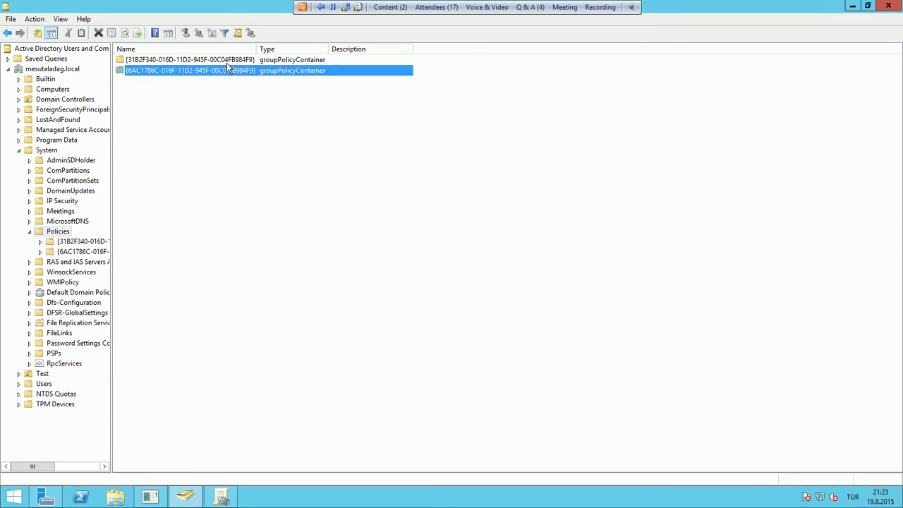
click(227, 63)
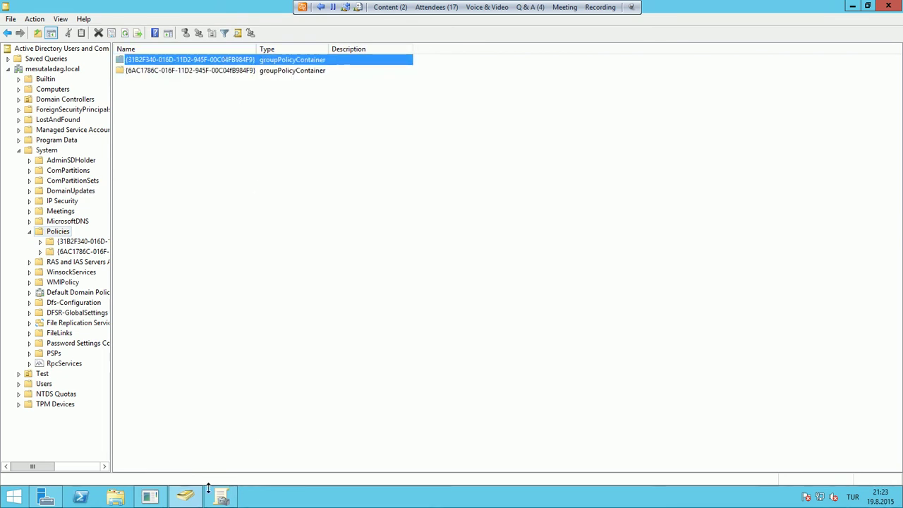
click(187, 495)
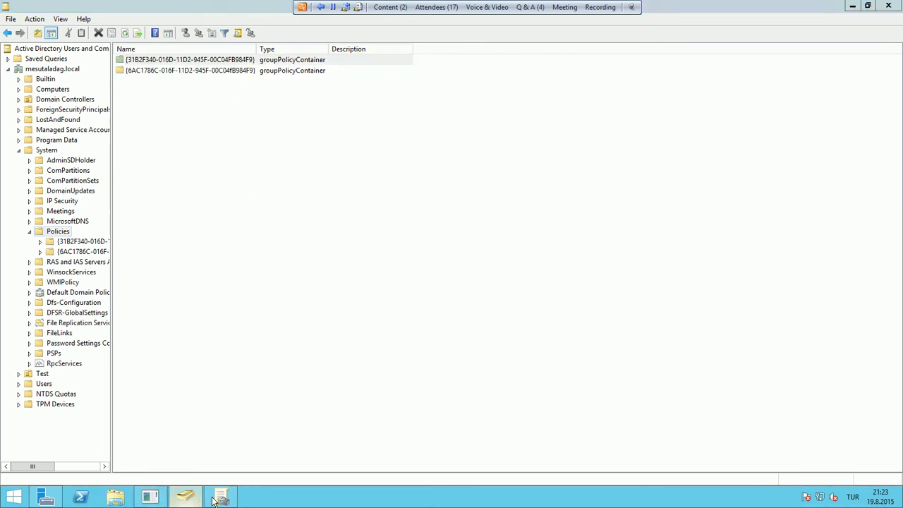
click(216, 499)
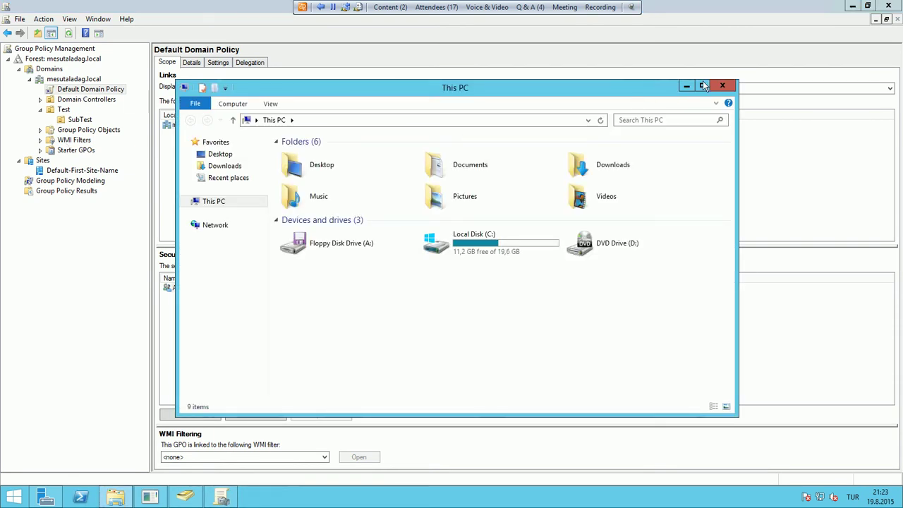
Close the This PC window and bring Active Directory Users and Computers back to the front
click(722, 85)
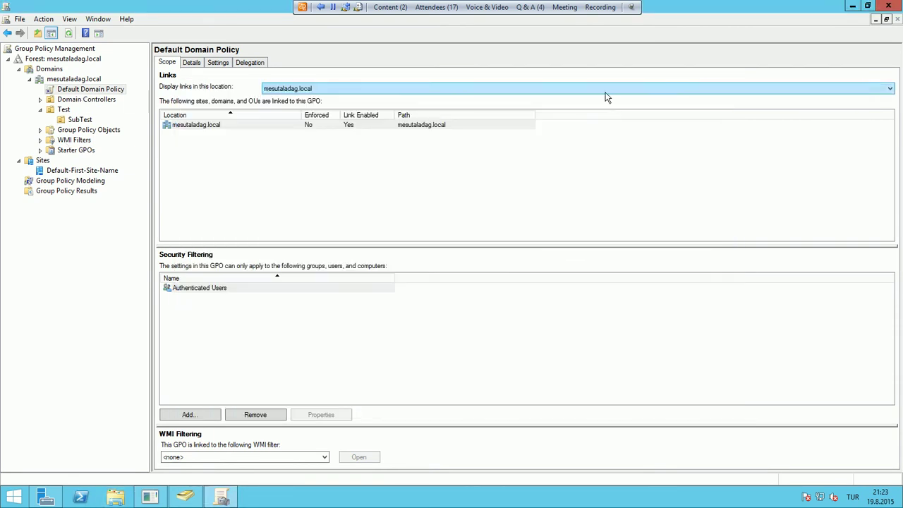
click(116, 497)
click(186, 495)
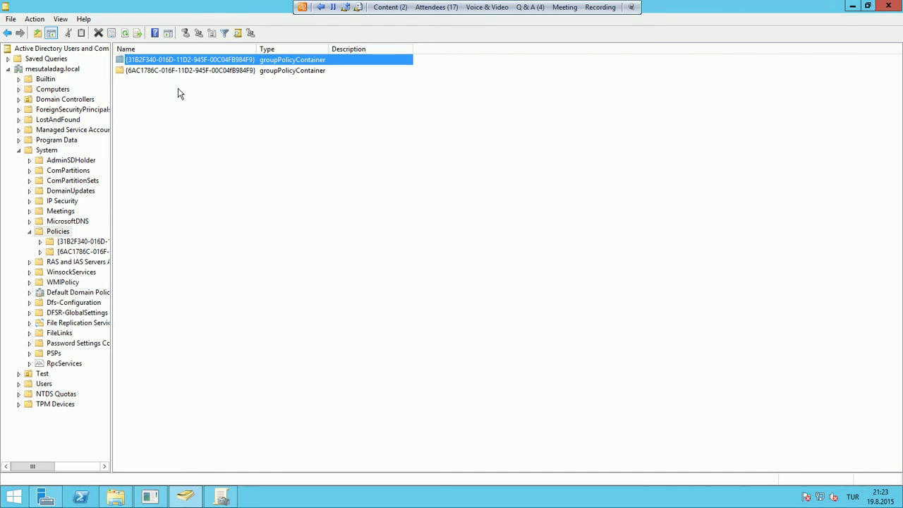
click(483, 8)
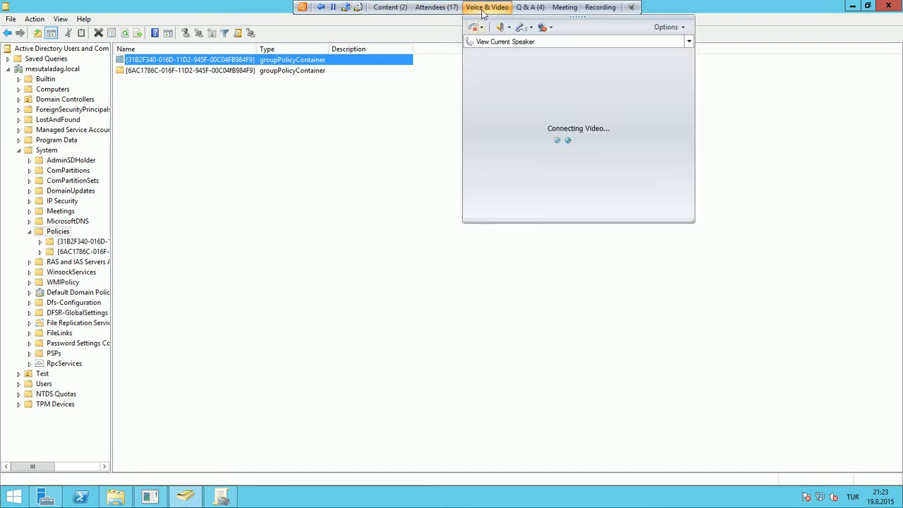
click(485, 10)
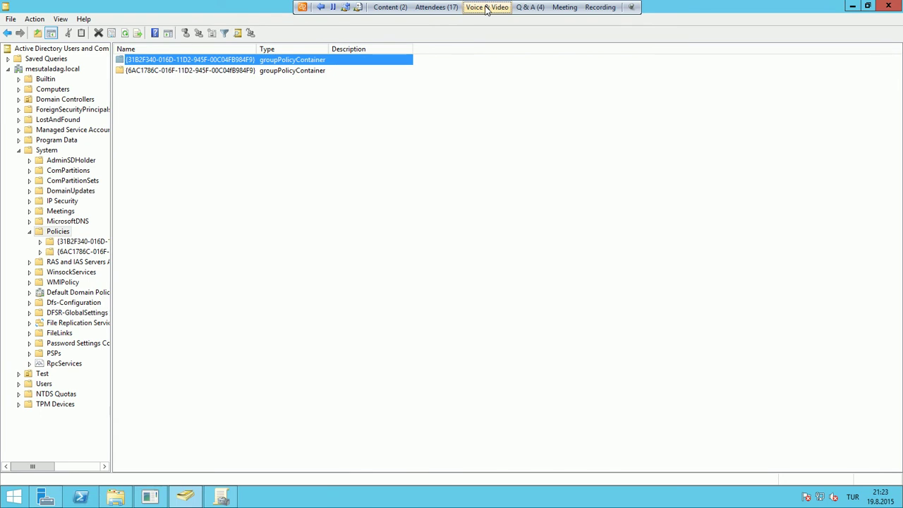
In File Explorer, go to C:\Windows\SYSVOL\sysvol\mesutaladag.local
click(116, 496)
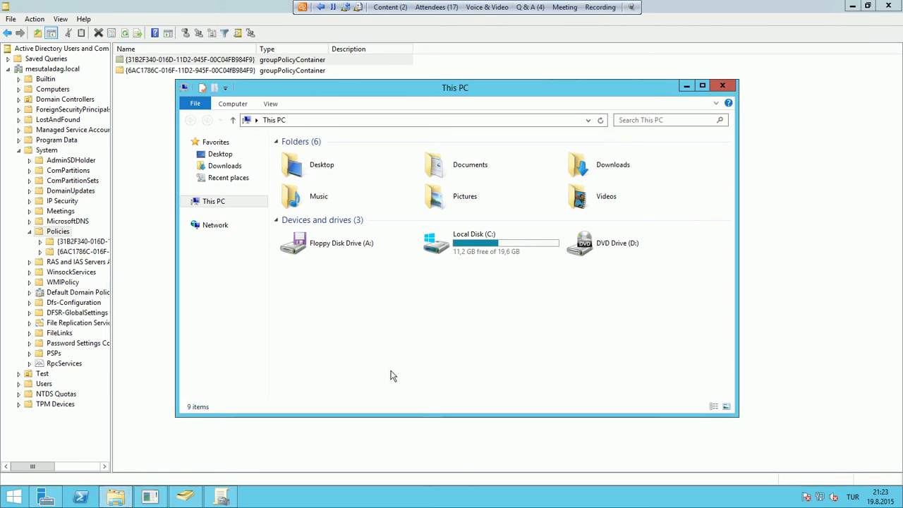
double_click(462, 262)
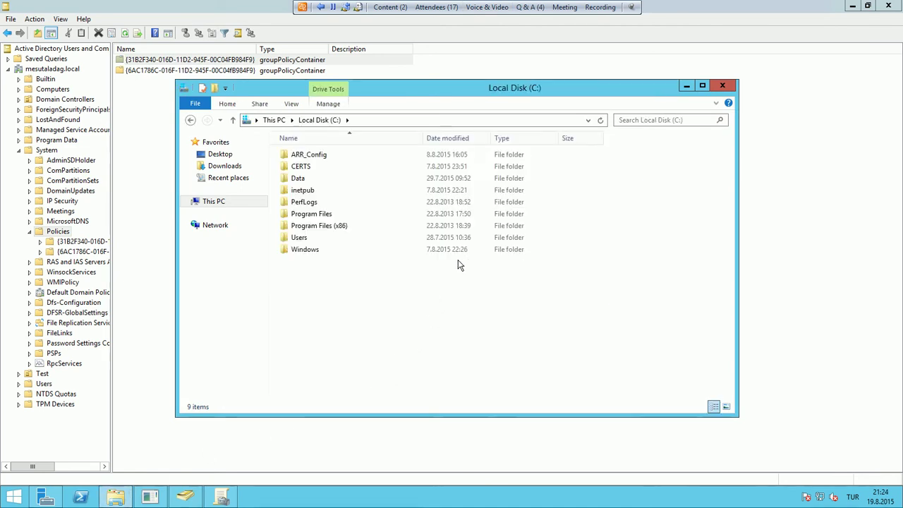
double_click(316, 251)
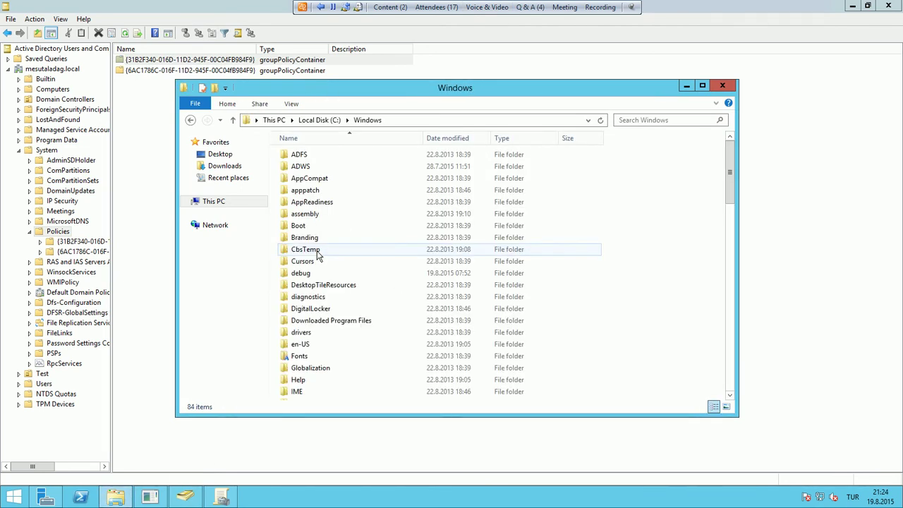
text(sys)
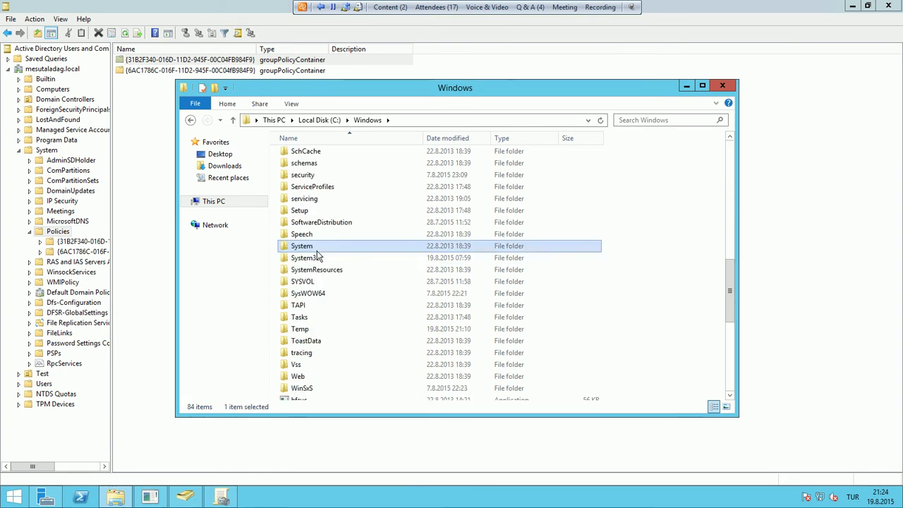
double_click(311, 282)
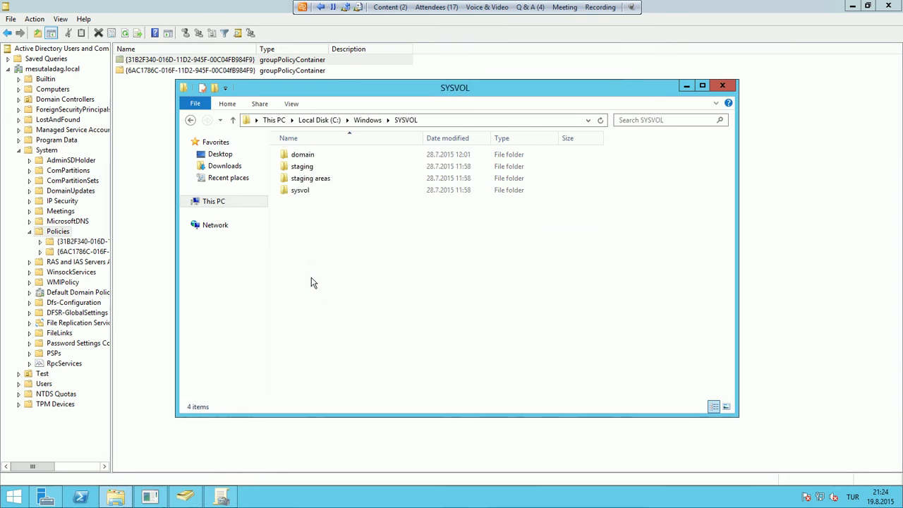
click(148, 179)
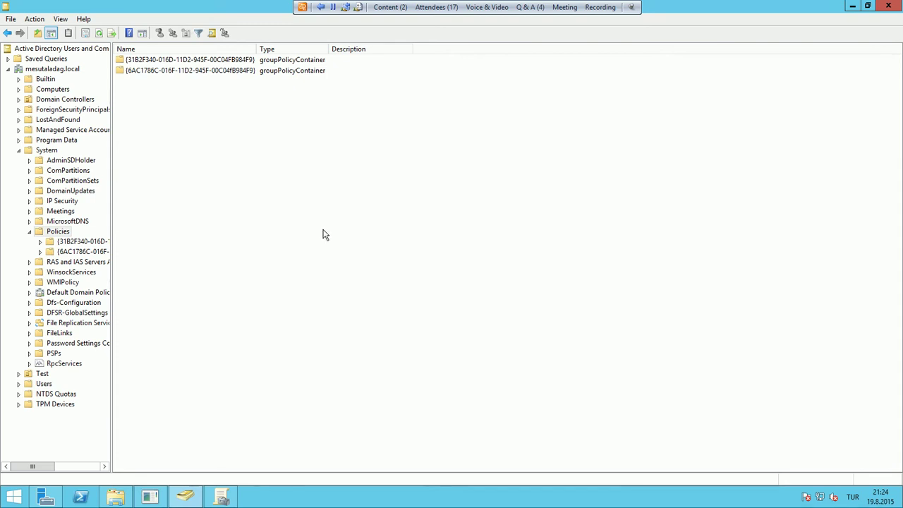
click(116, 497)
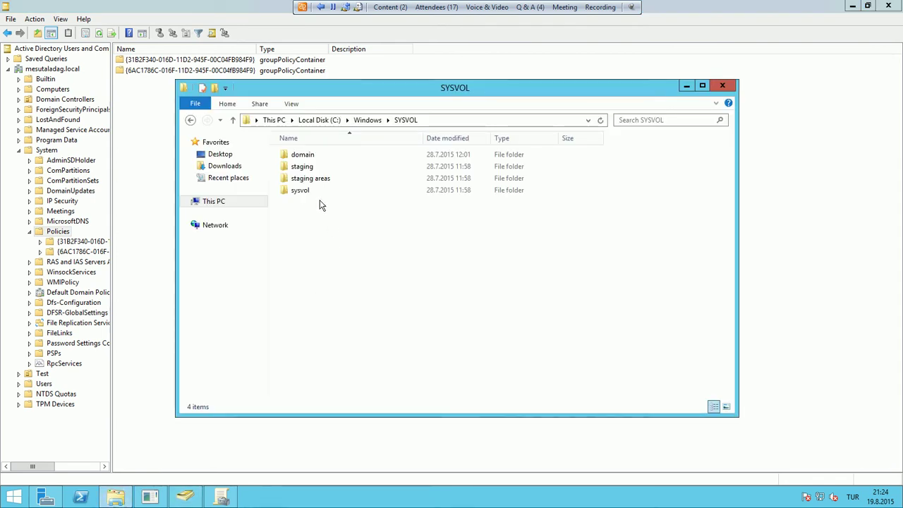
double_click(311, 192)
click(338, 157)
double_click(339, 156)
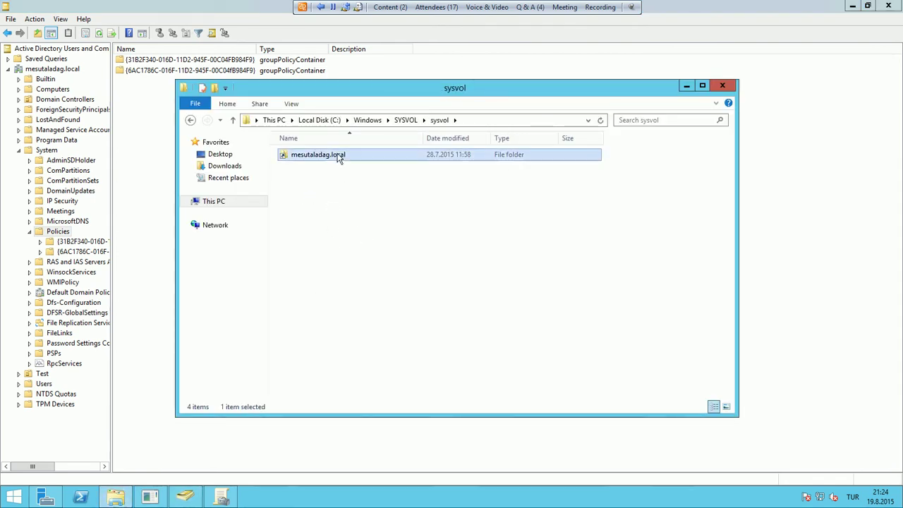
Open Policies and the first GUID-named GPO folder, checking its GPT file and USER folder
click(323, 157)
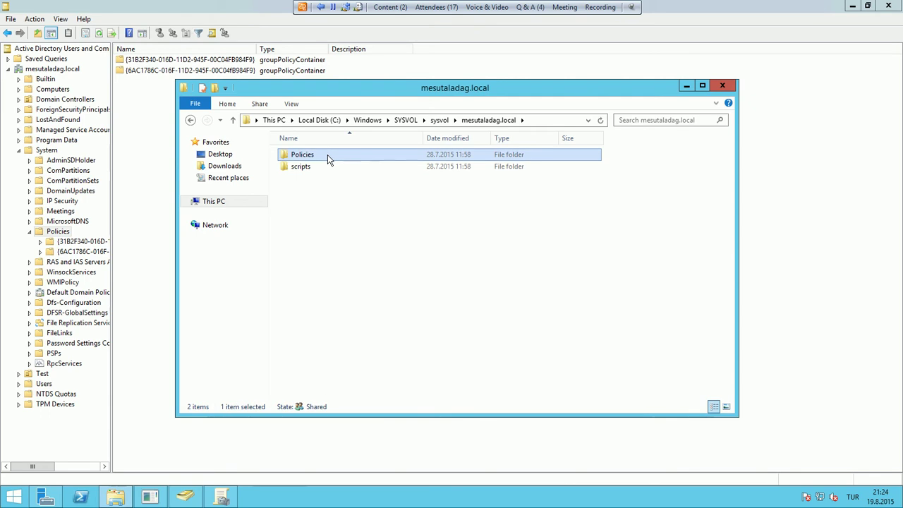
double_click(328, 155)
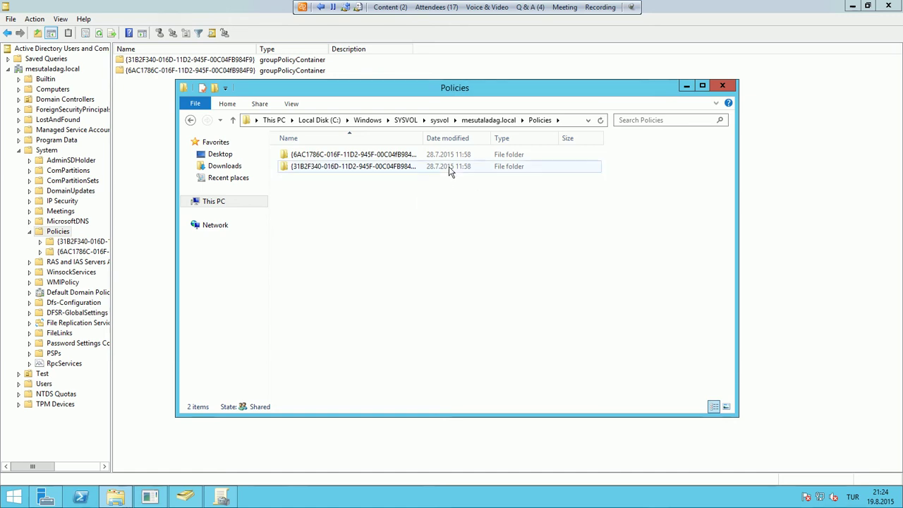
double_click(423, 139)
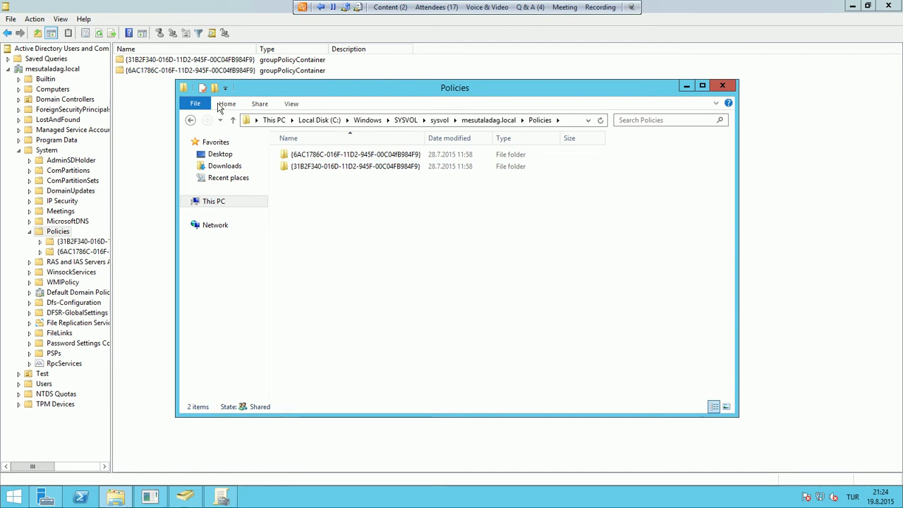
double_click(319, 155)
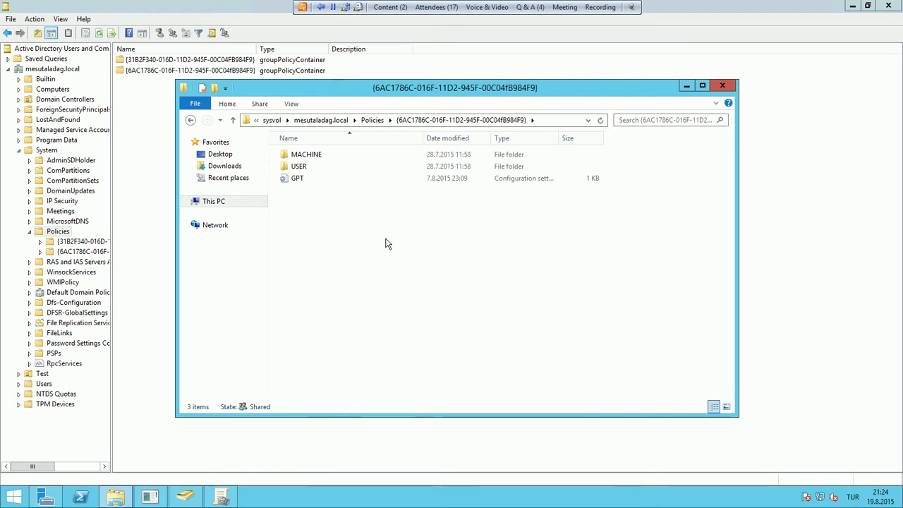
click(399, 177)
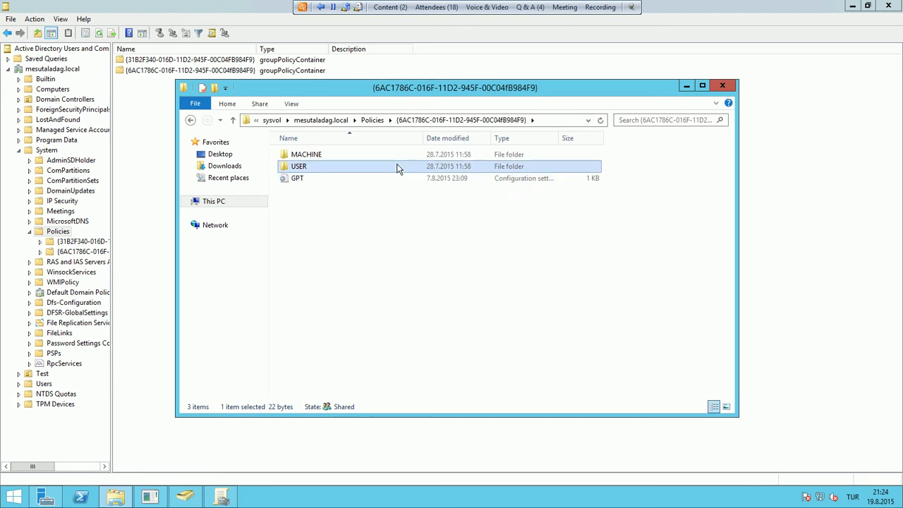
double_click(397, 168)
click(430, 120)
Browse MACHINE > Microsoft > Windows NT > SecEdit, then go back to mesutaladag.local
double_click(336, 154)
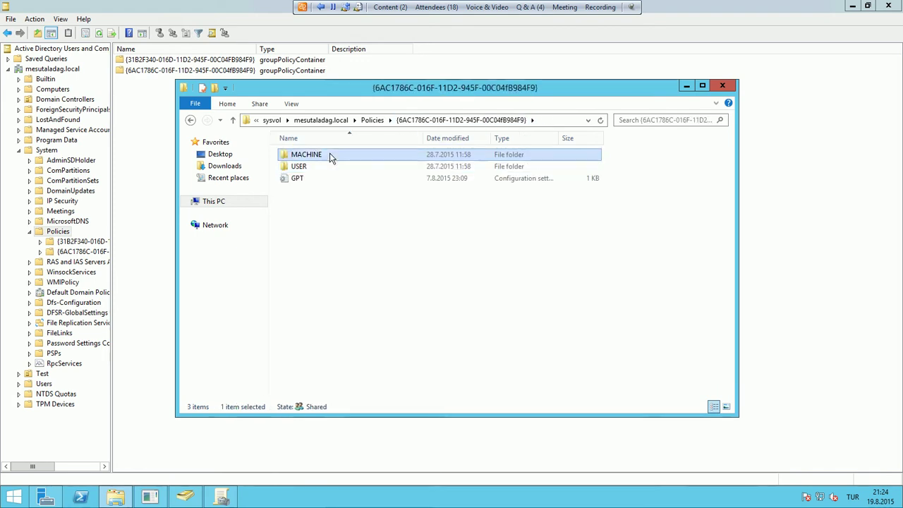
click(355, 161)
double_click(355, 160)
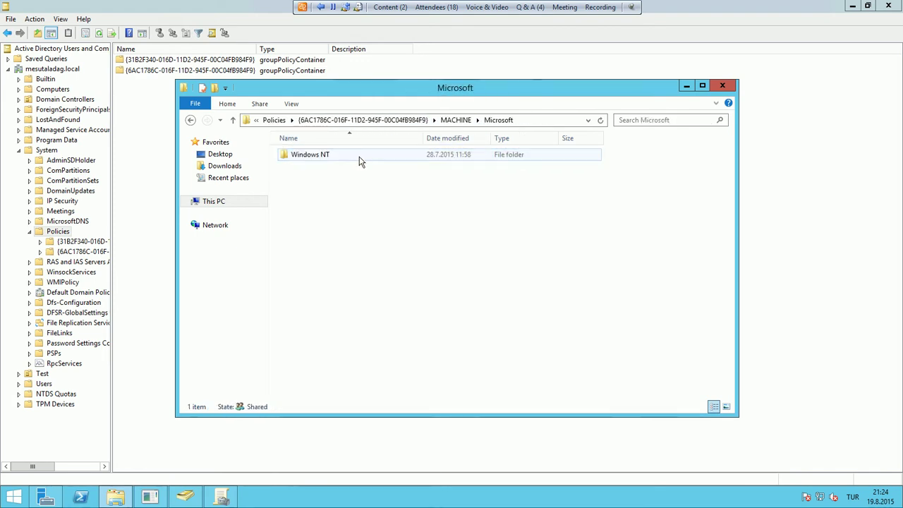
double_click(391, 161)
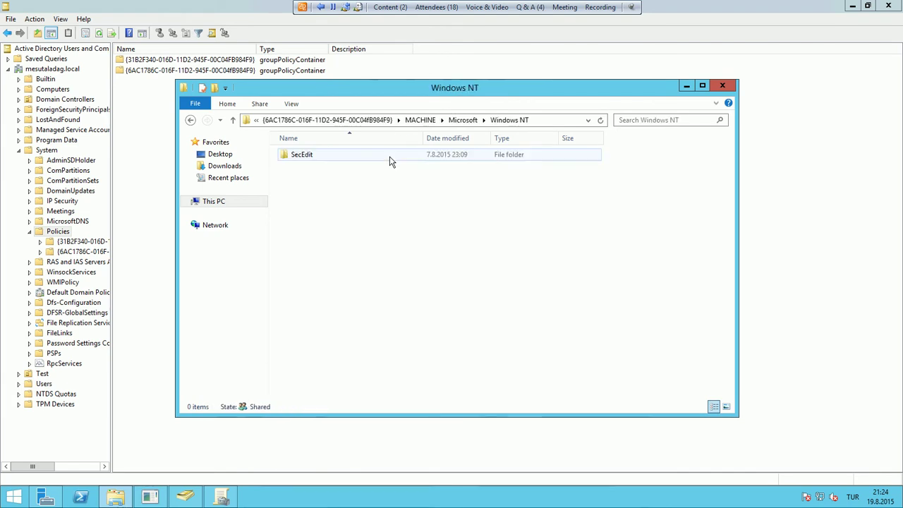
double_click(386, 161)
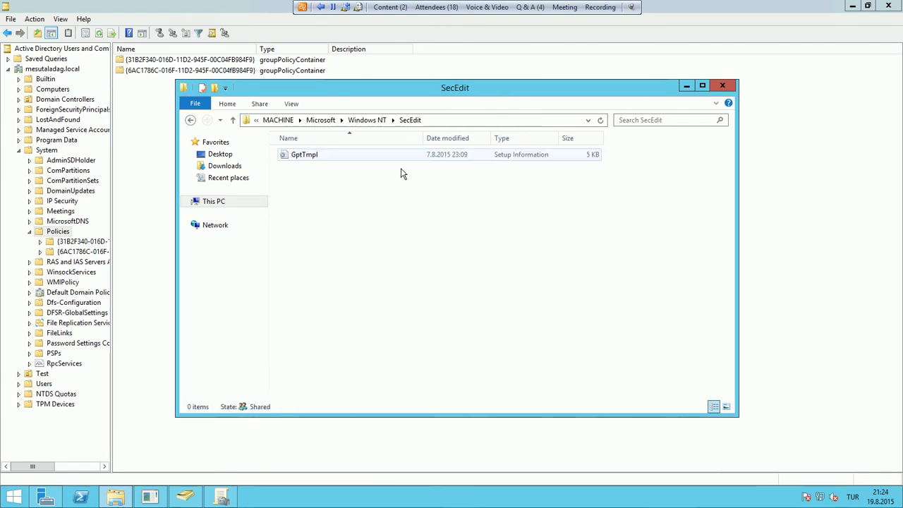
click(363, 120)
click(347, 121)
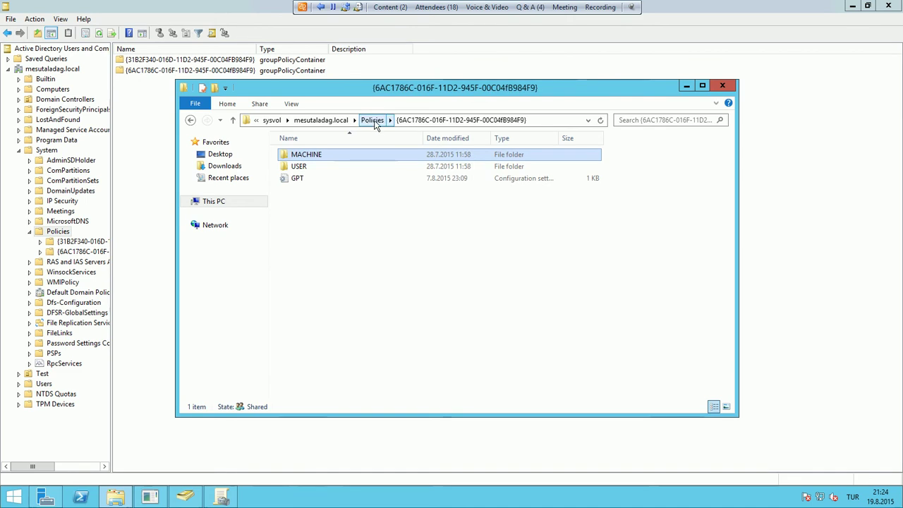
click(370, 121)
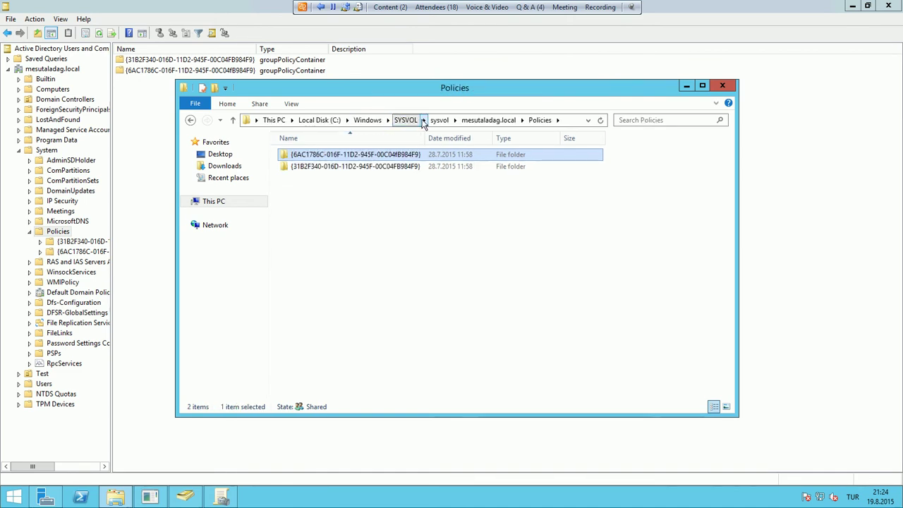
click(488, 120)
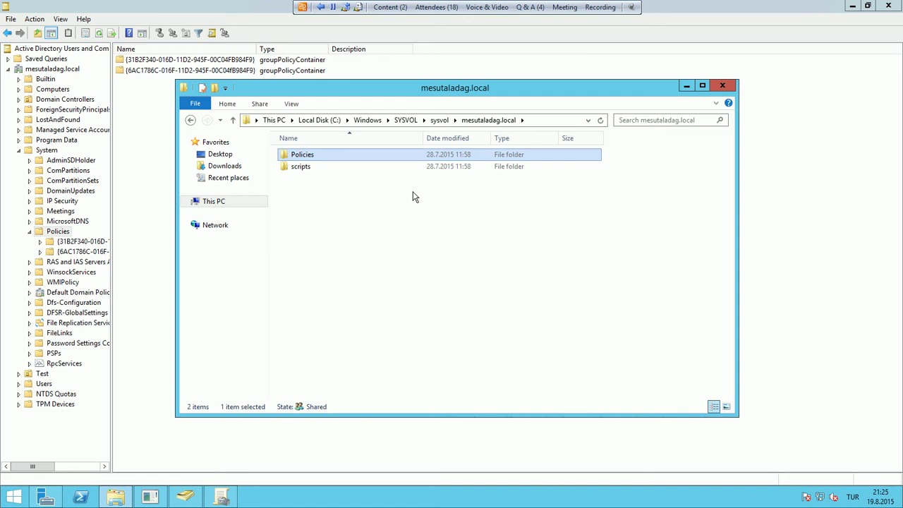
Minimize Explorer and ADUC, then open Default Domain Policy in the Group Policy Management Editor
click(686, 86)
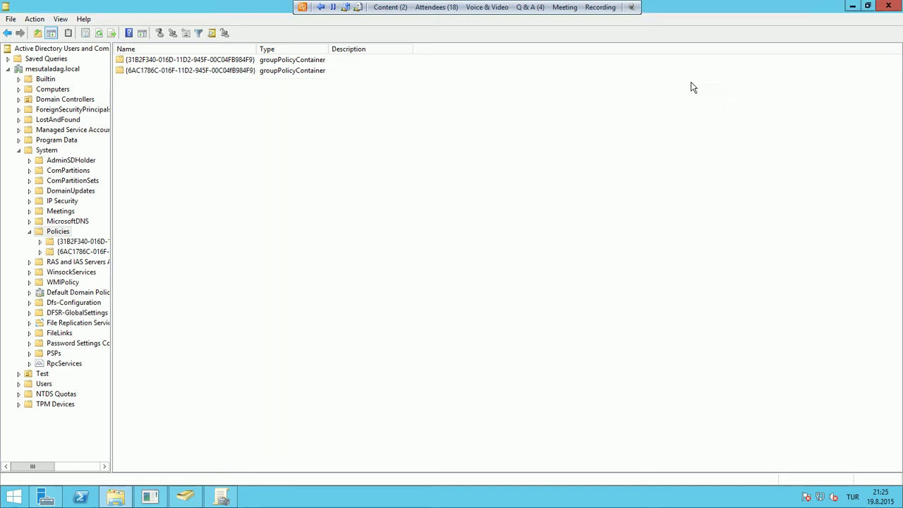
click(853, 5)
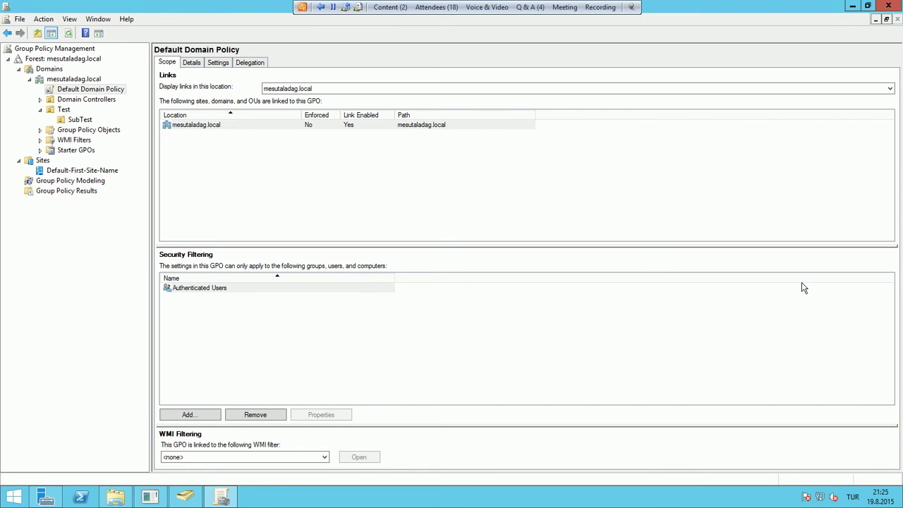
right_click(120, 89)
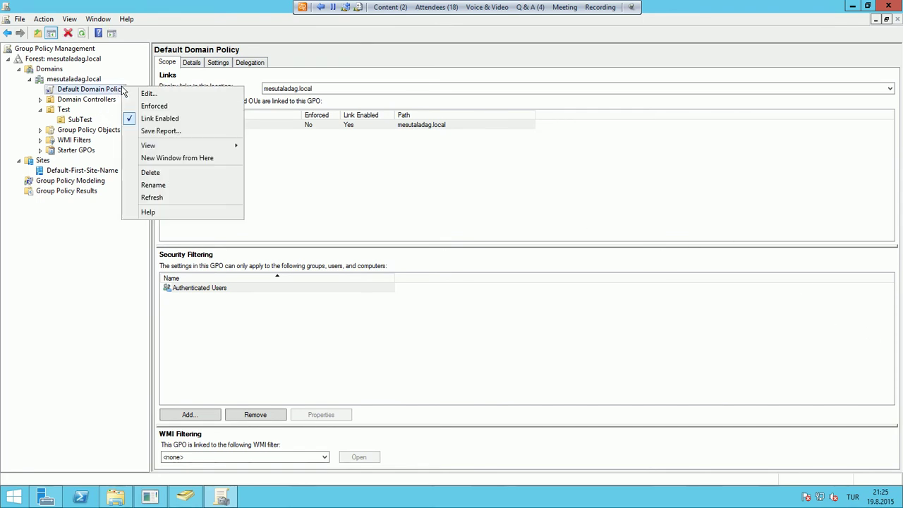
click(201, 91)
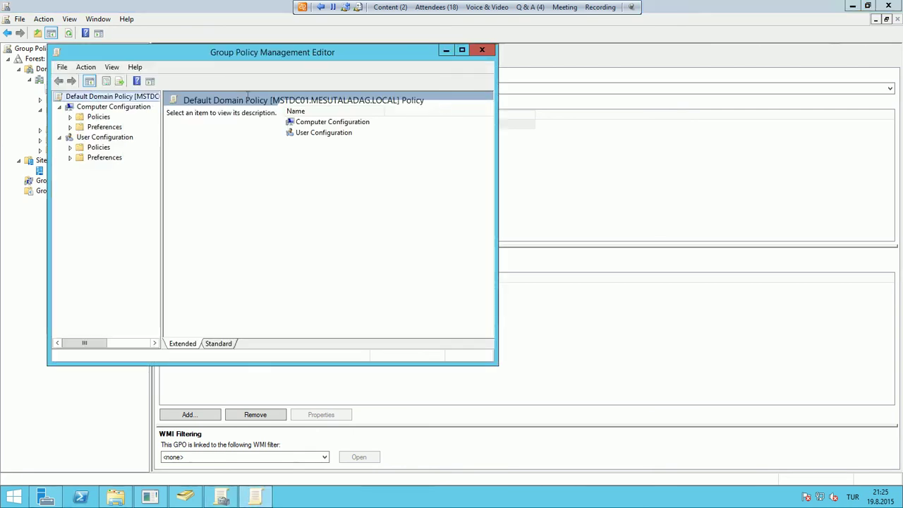
Browse the editor's Computer Configuration and User Configuration branches
click(94, 107)
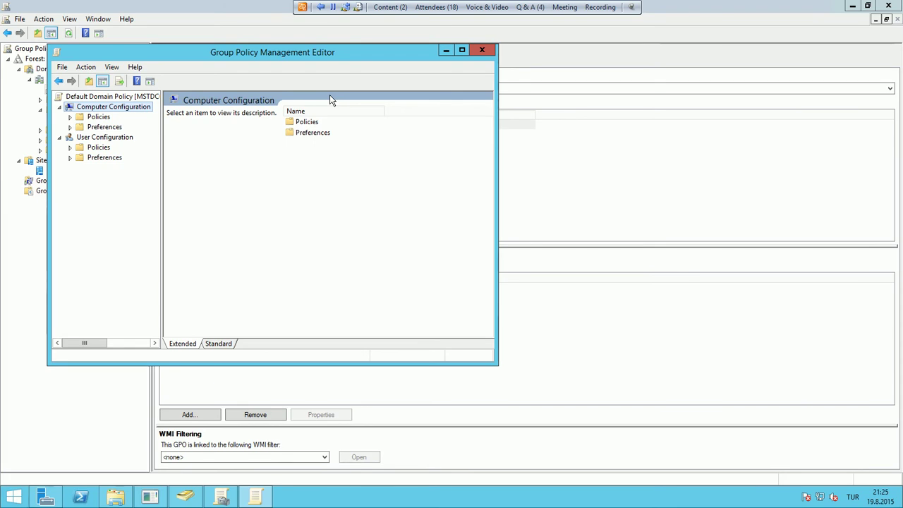
double_click(109, 137)
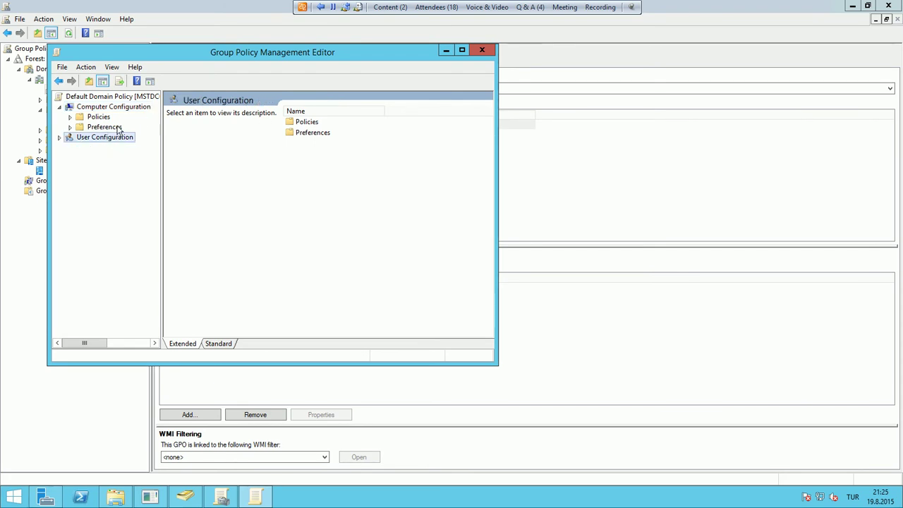
double_click(116, 139)
click(132, 109)
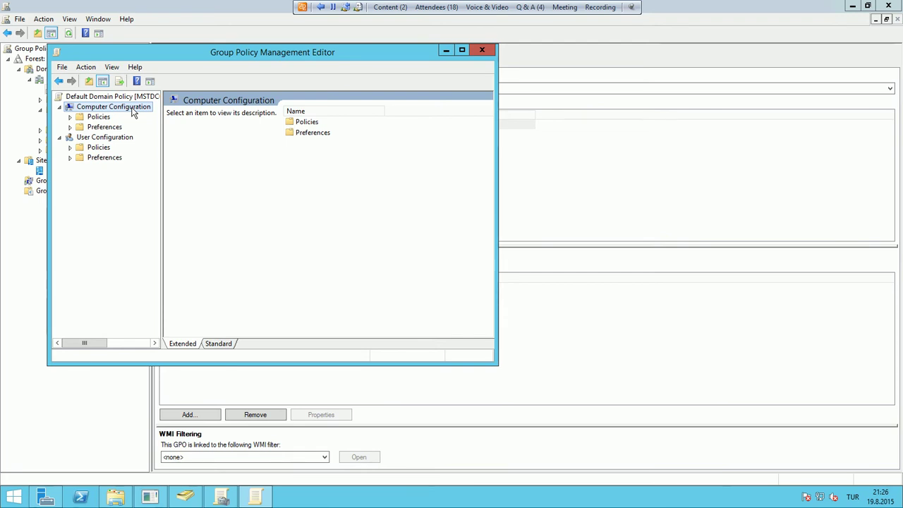
Start Windows PowerShell as administrator
click(84, 498)
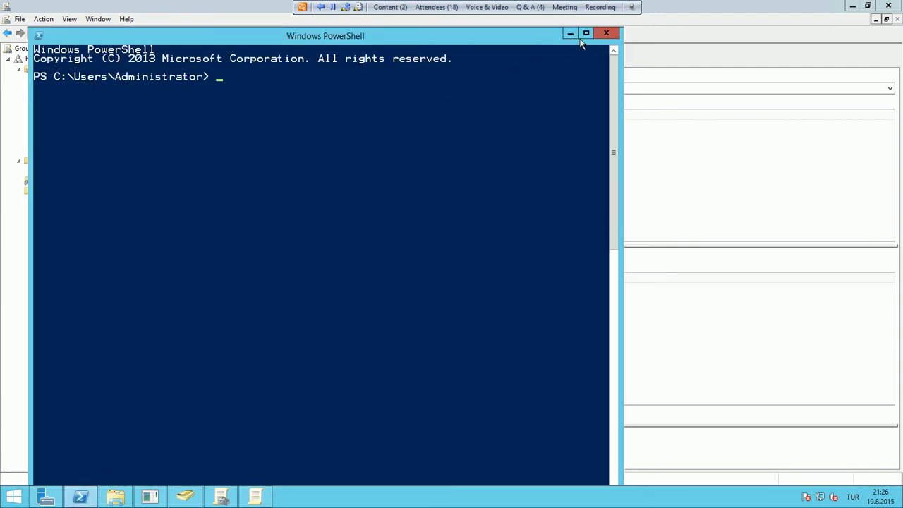
click(570, 34)
right_click(80, 498)
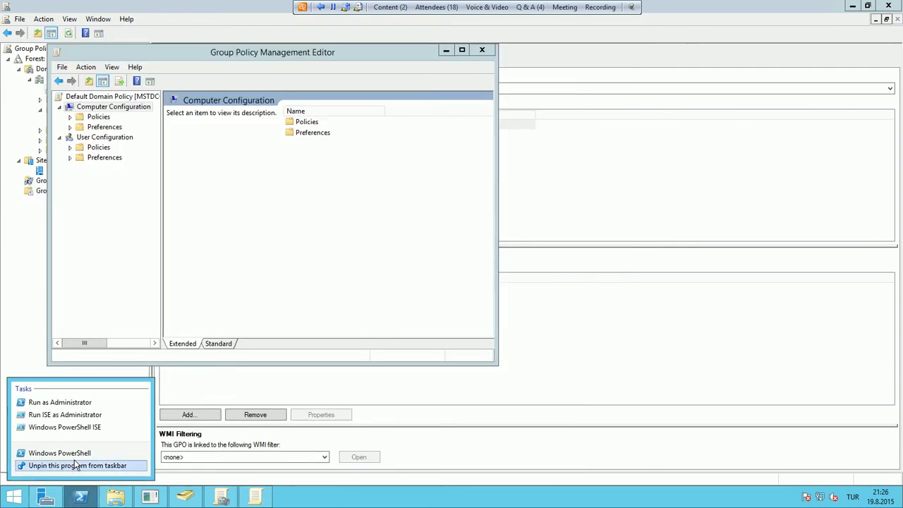
click(98, 402)
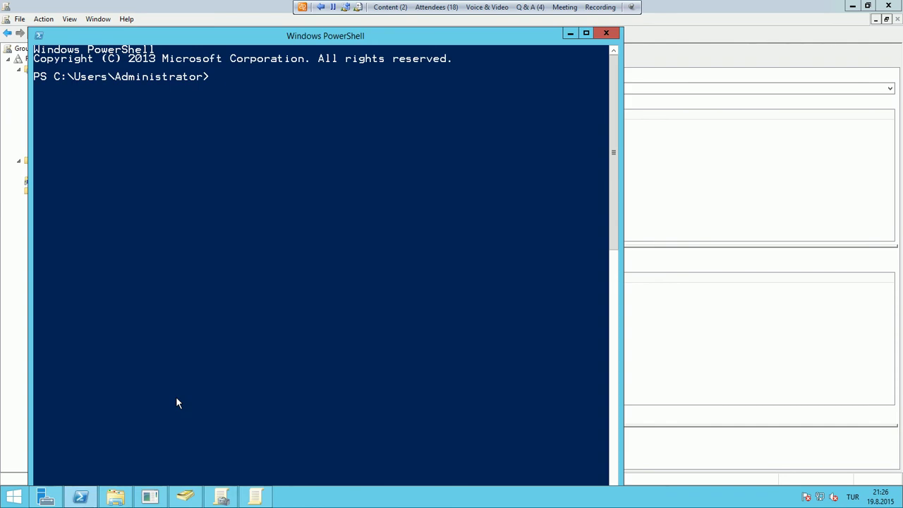
Run regedit from the administrator console to launch Registry Editor
text(REGEDIT)
key(Return)
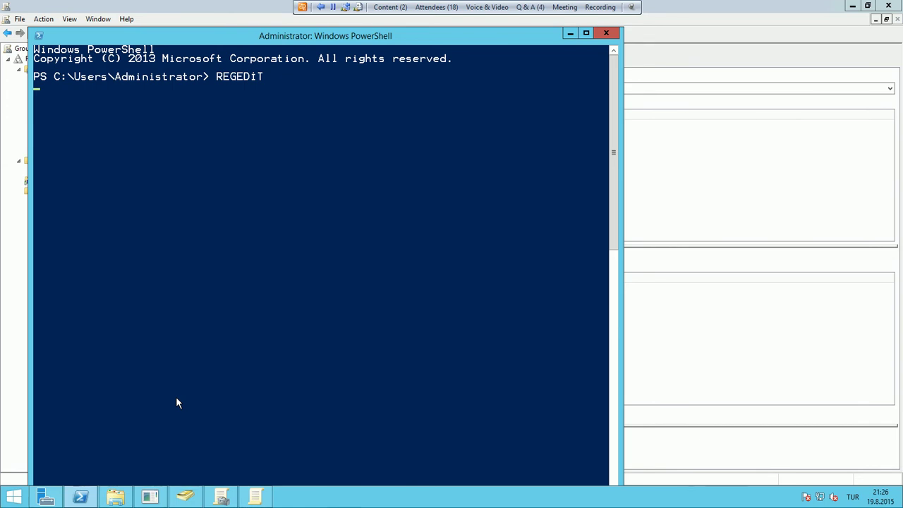
click(205, 375)
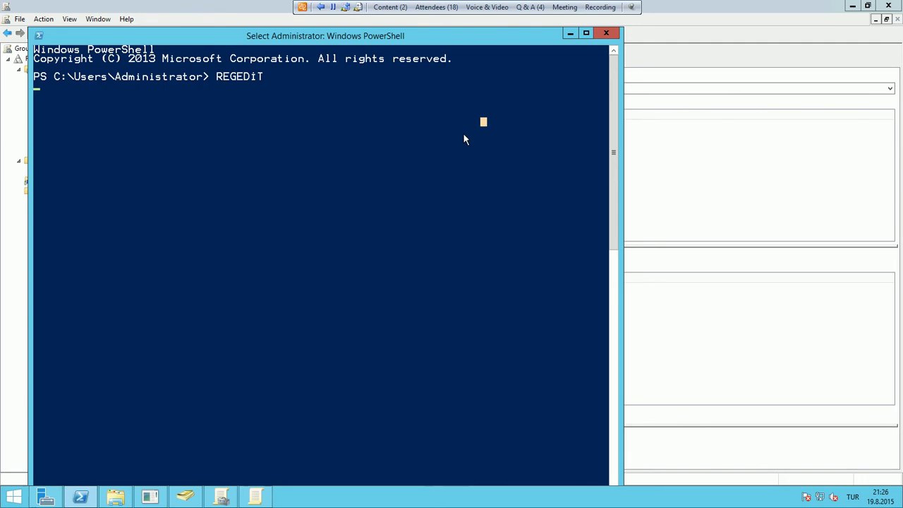
key(Return)
key(Return)
key(Return)
text(reged)
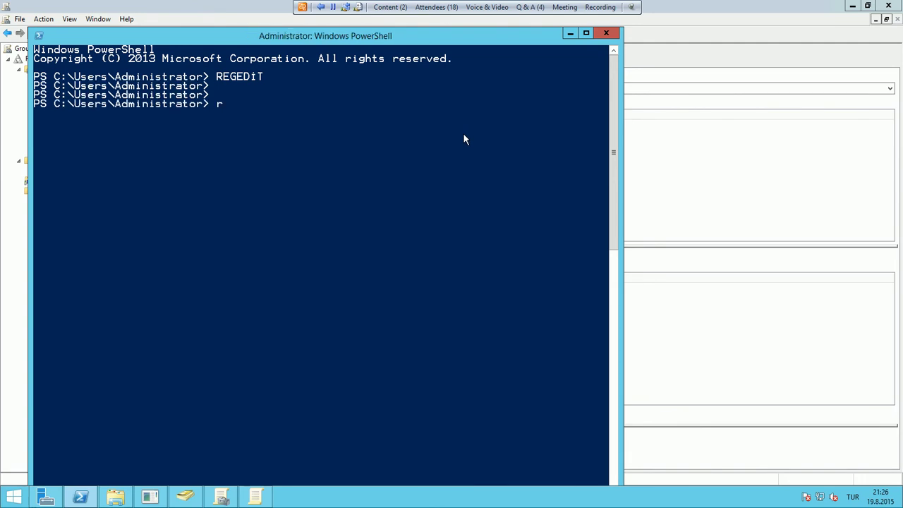
text(it)
key(Return)
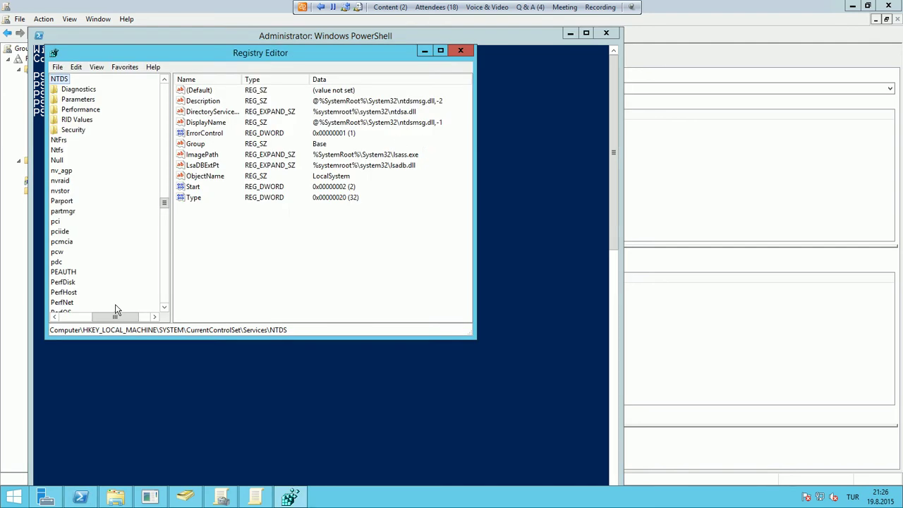
Collapse SYSTEM and HKEY_LOCAL_MACHINE to the root hives, then return to Group Policy Management
click(61, 317)
click(166, 89)
drag(165, 89, 165, 90)
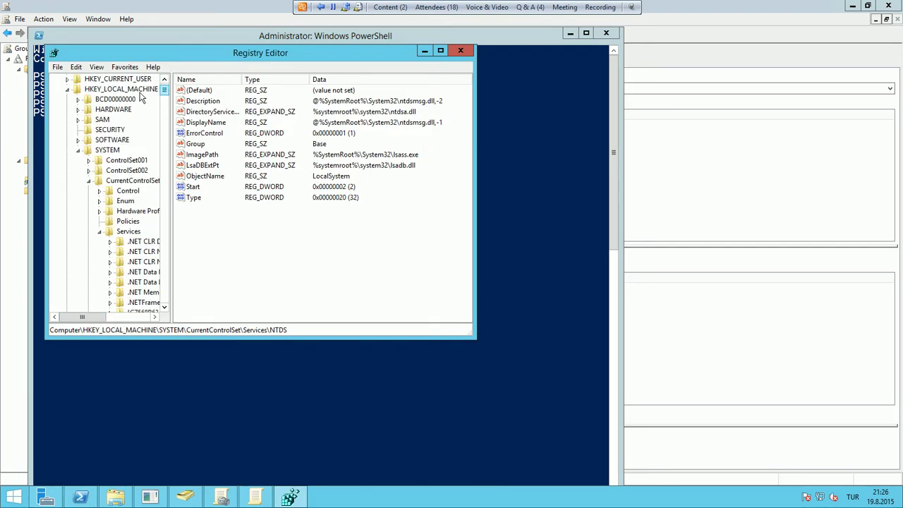
click(68, 90)
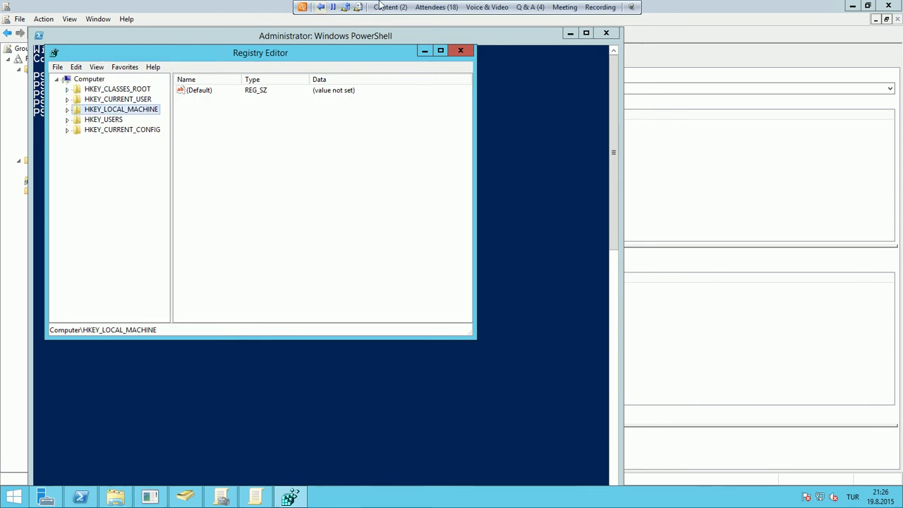
double_click(131, 111)
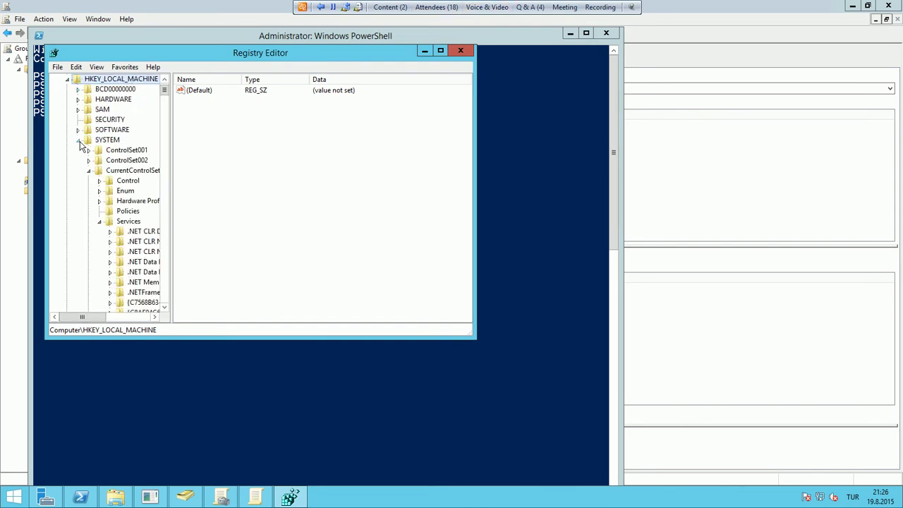
click(79, 141)
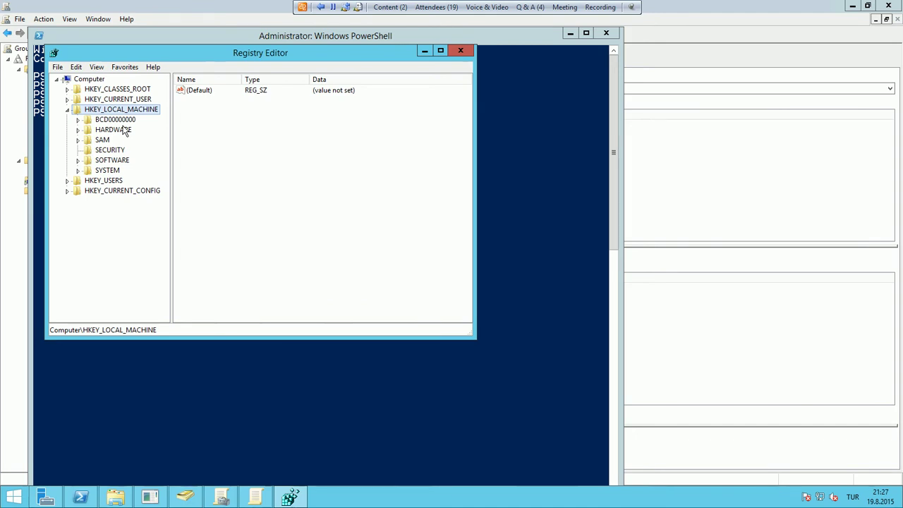
click(68, 110)
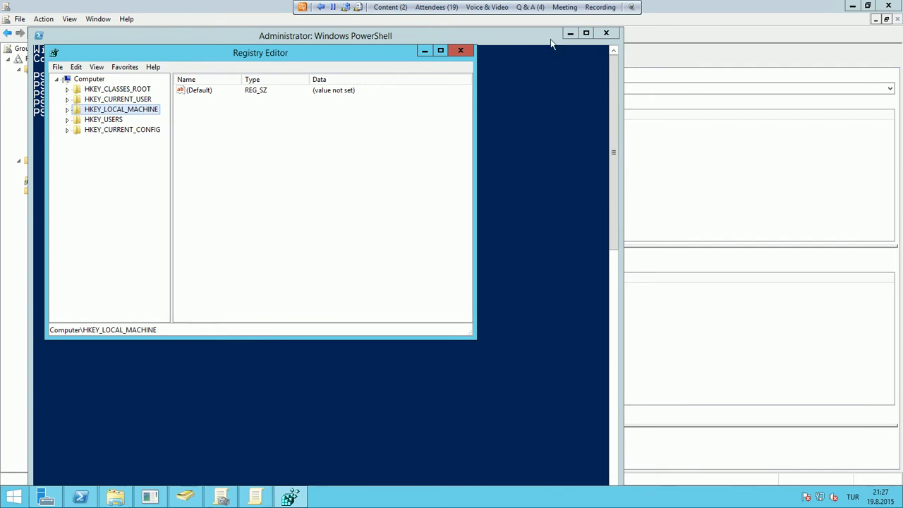
click(254, 496)
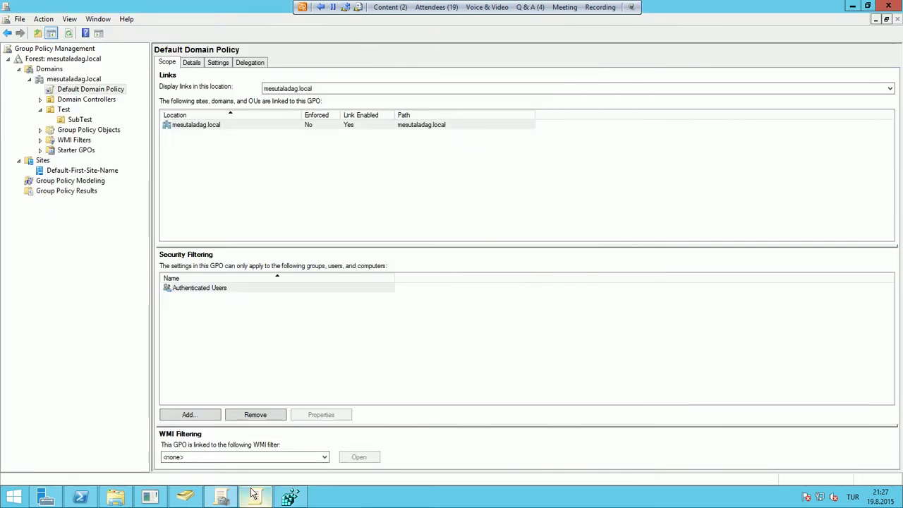
Bring the Default Domain Policy editor forward and show User Configuration's Policies and Preferences folders
click(254, 496)
click(117, 140)
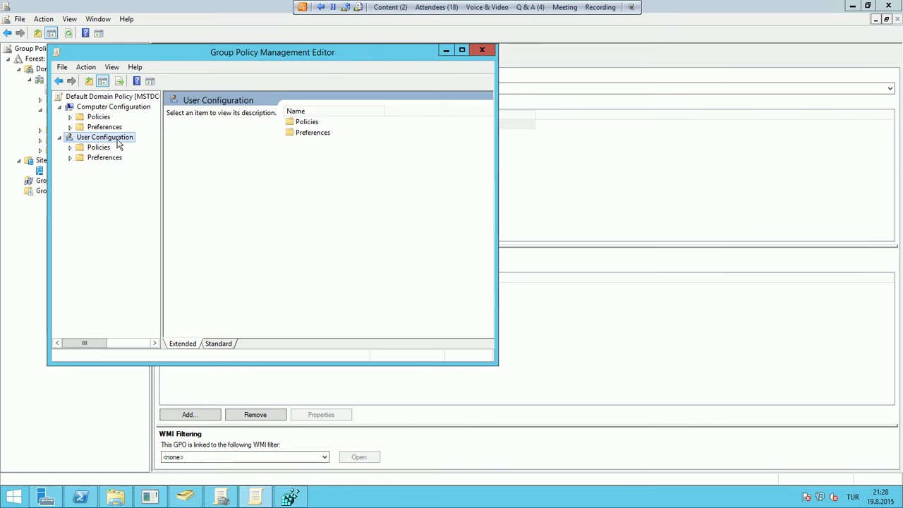
Check HKEY_CURRENT_USER in Registry Editor, minimize it, and bring Group Policy Management forward
click(282, 492)
click(138, 99)
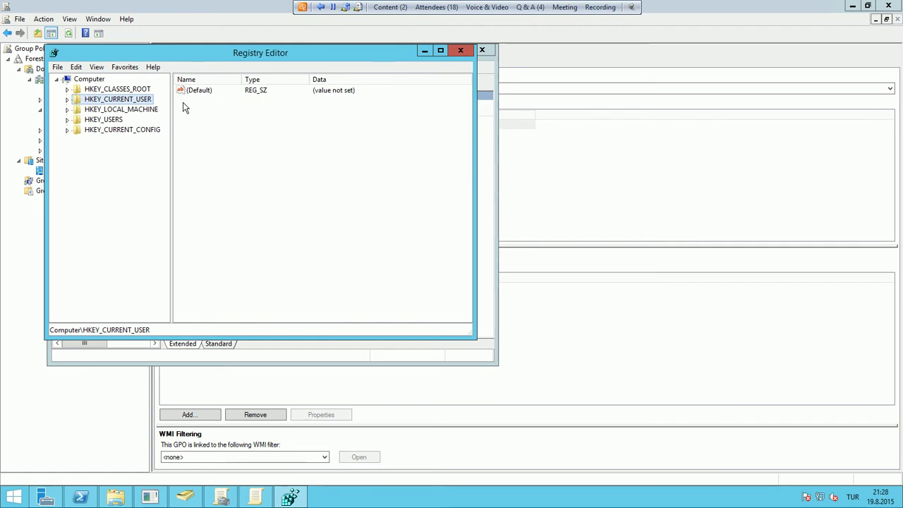
click(426, 52)
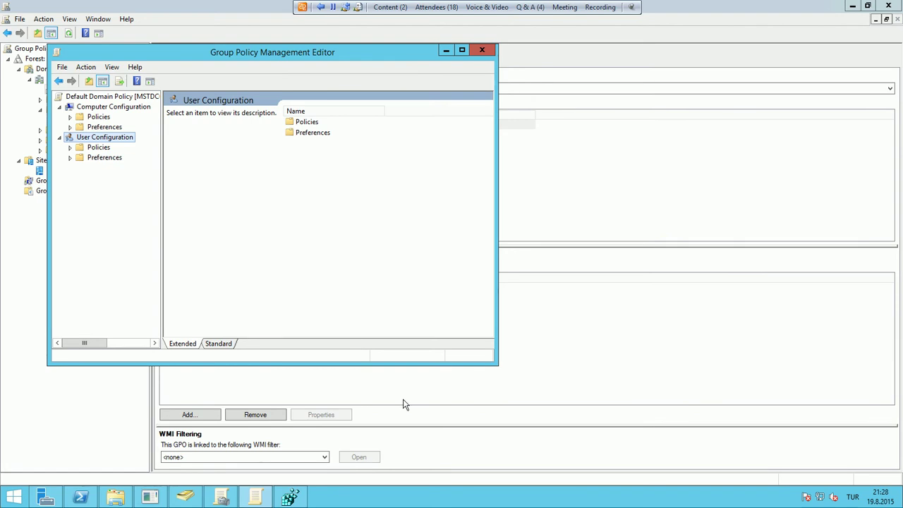
click(6, 262)
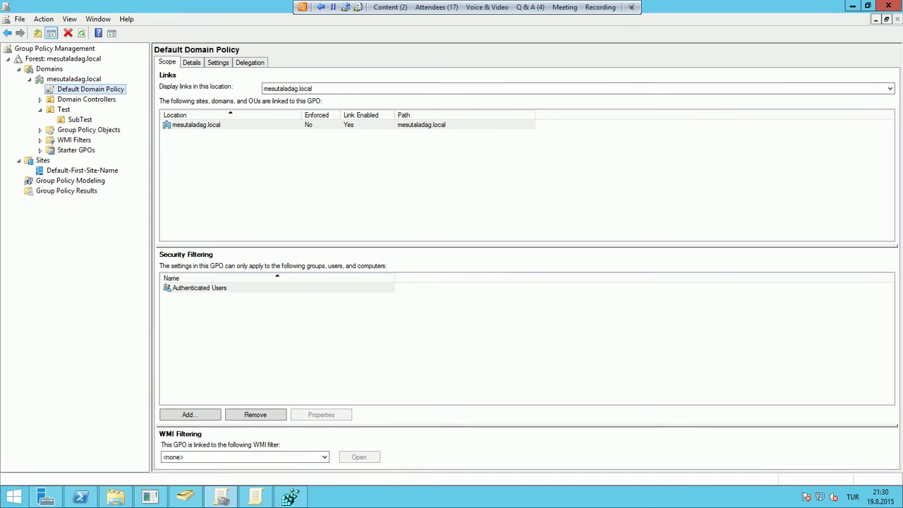
Show the Test OU's empty linked-GPO list with SubTest beneath it, and open its context menu
click(217, 216)
click(40, 110)
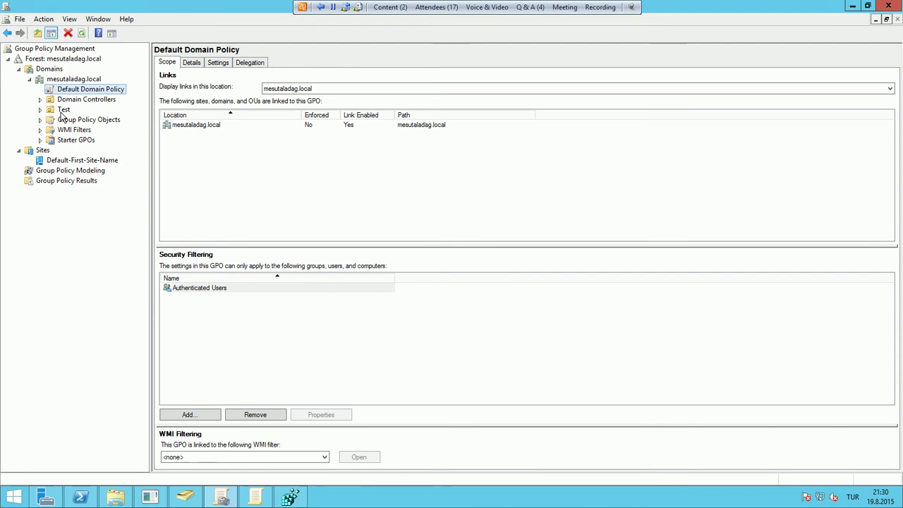
click(65, 110)
double_click(69, 111)
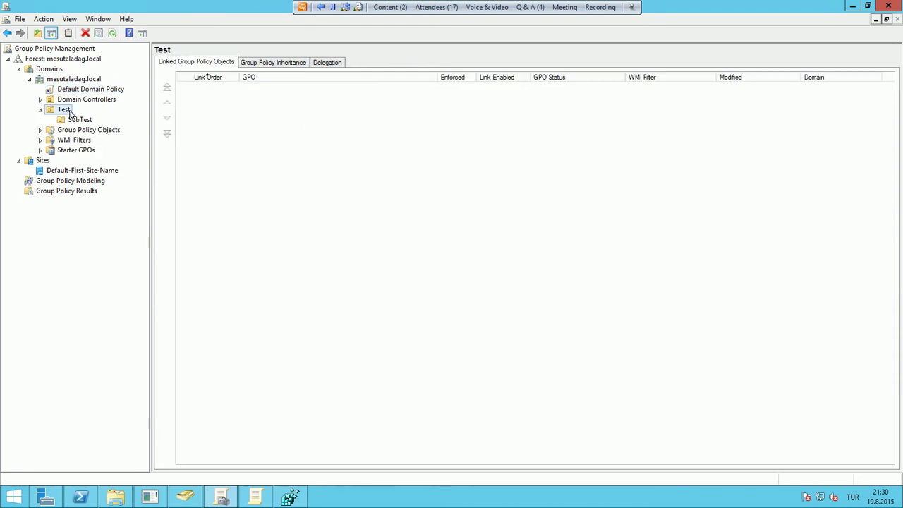
right_click(70, 113)
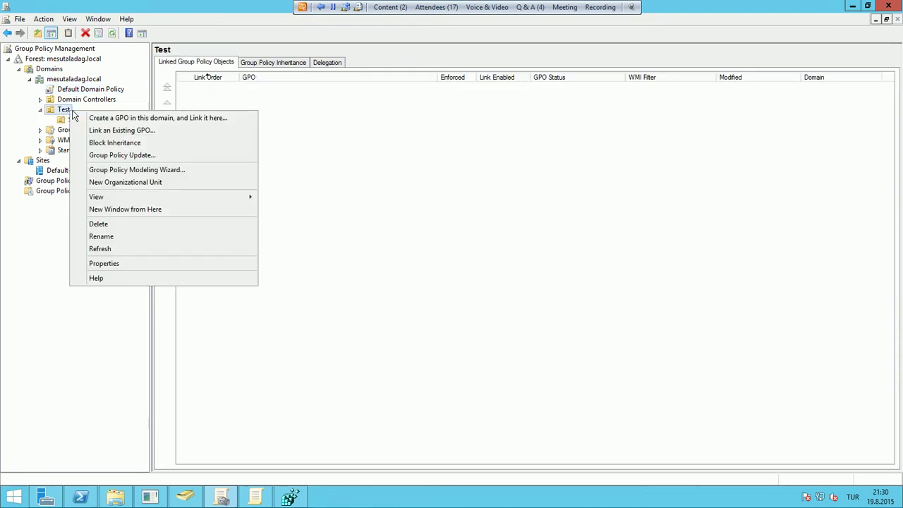
Create a GPO named TestGPO linked to the Test OU and view its scope and links
click(200, 120)
text(T)
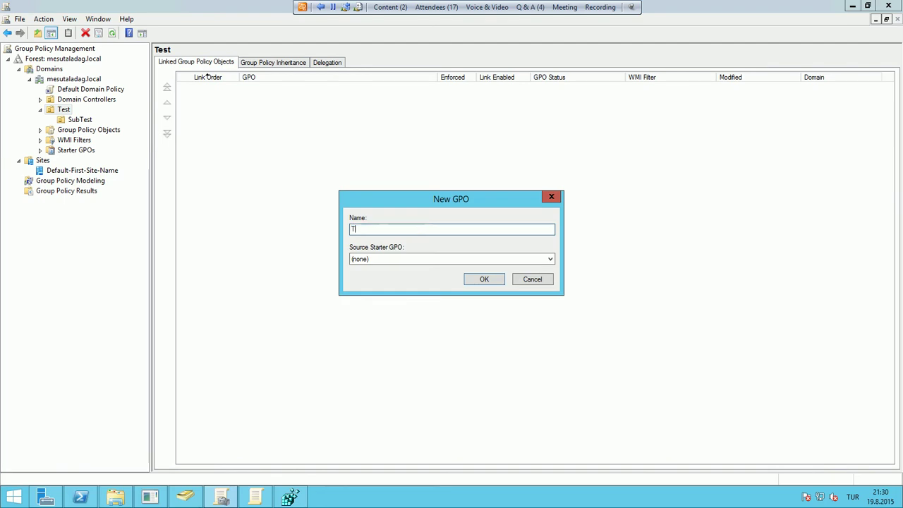
text(estGPO)
click(476, 283)
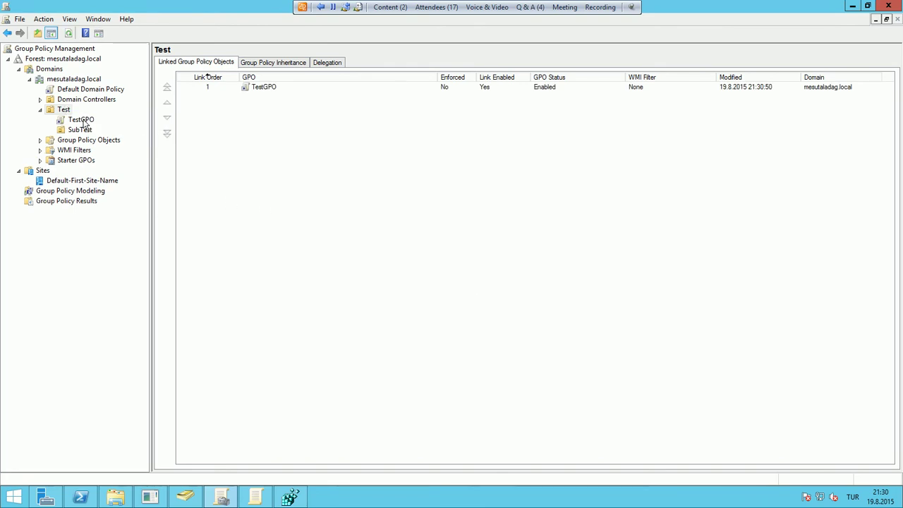
click(83, 120)
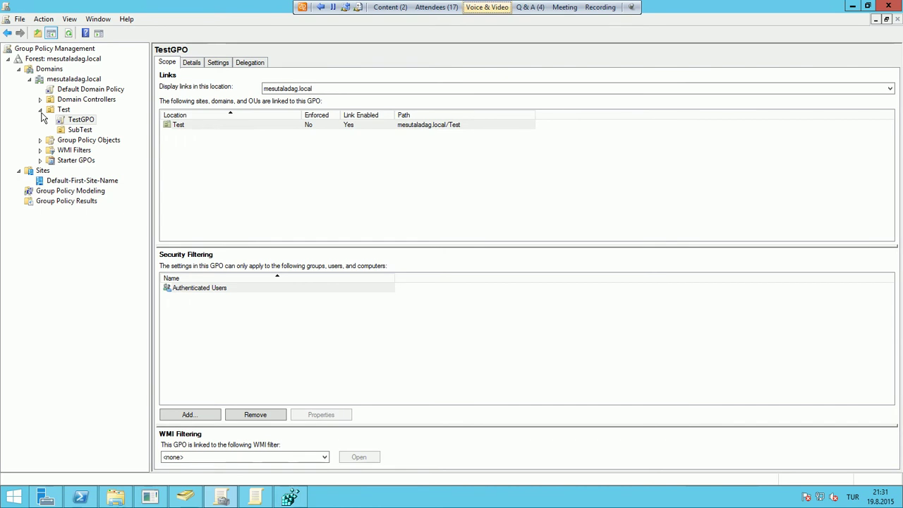
Expand Group Policy Objects, view TestGPO, then list it alongside the two default policies
click(41, 110)
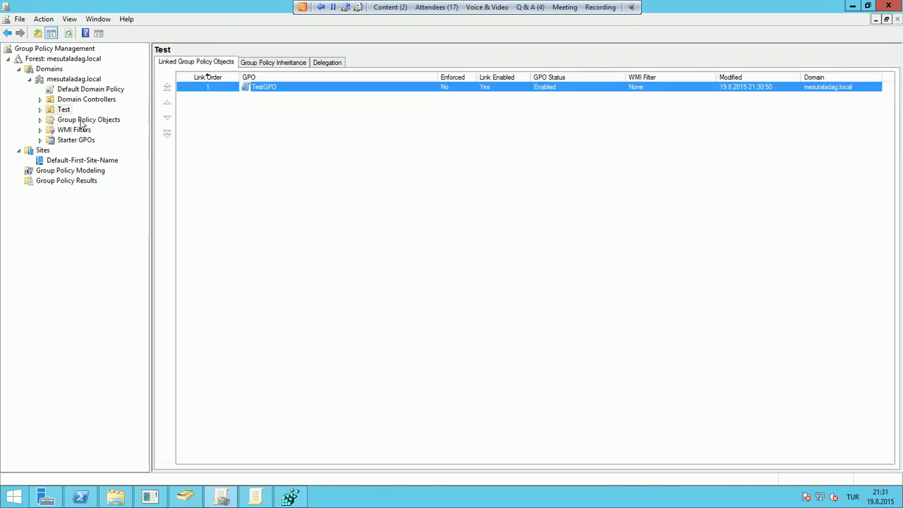
double_click(82, 120)
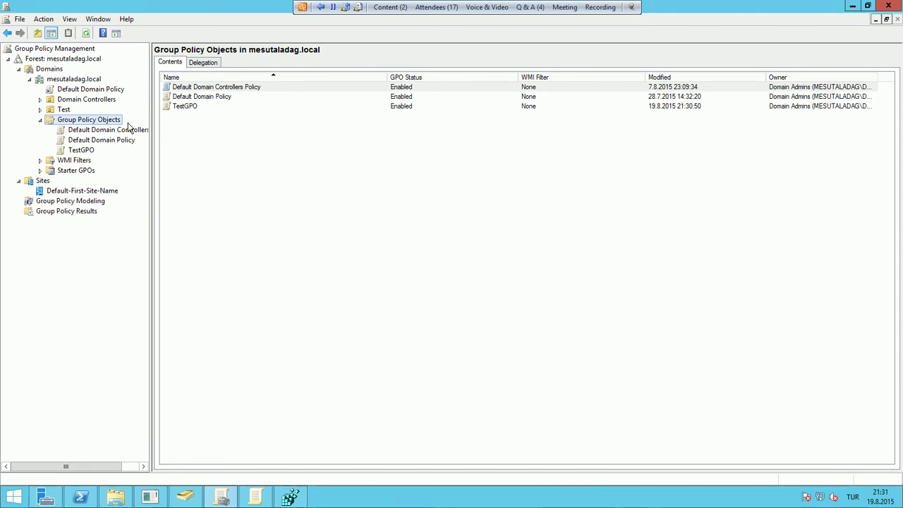
click(85, 150)
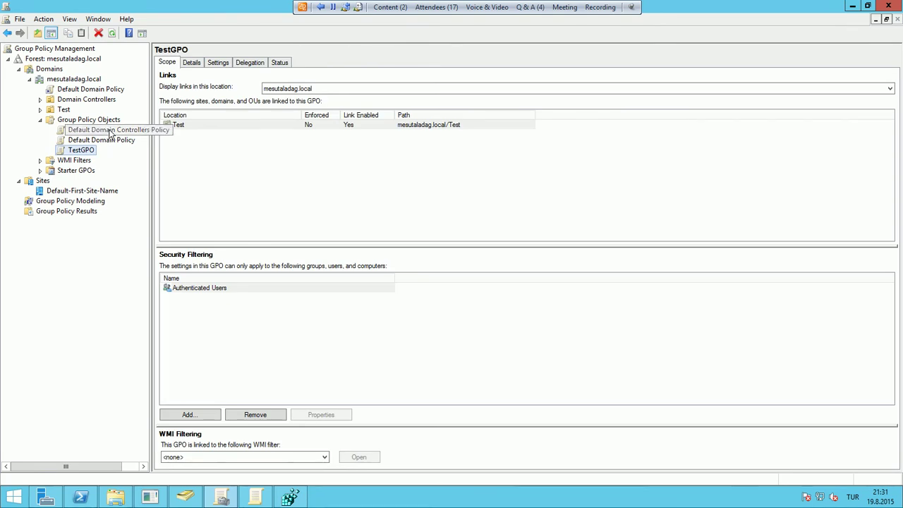
click(89, 120)
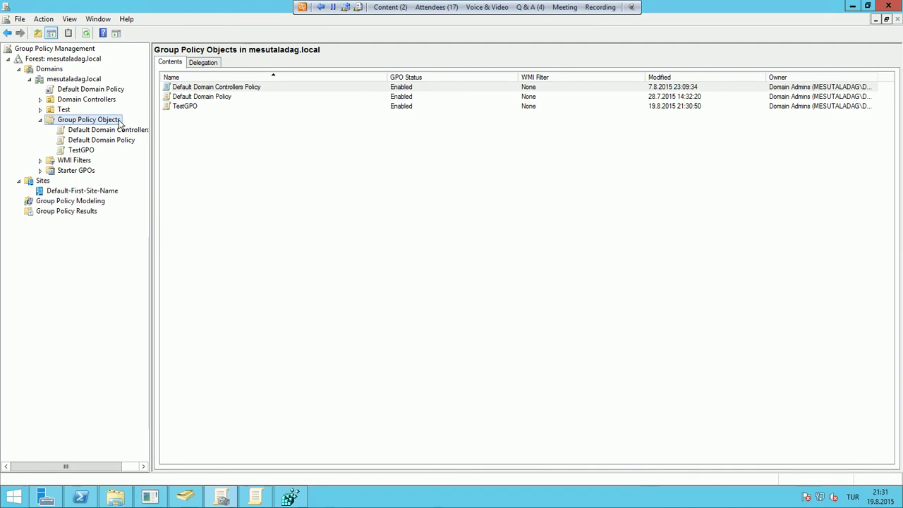
Create an unlinked GPO named SubTestGPO in Group Policy Objects and view its scope
right_click(121, 124)
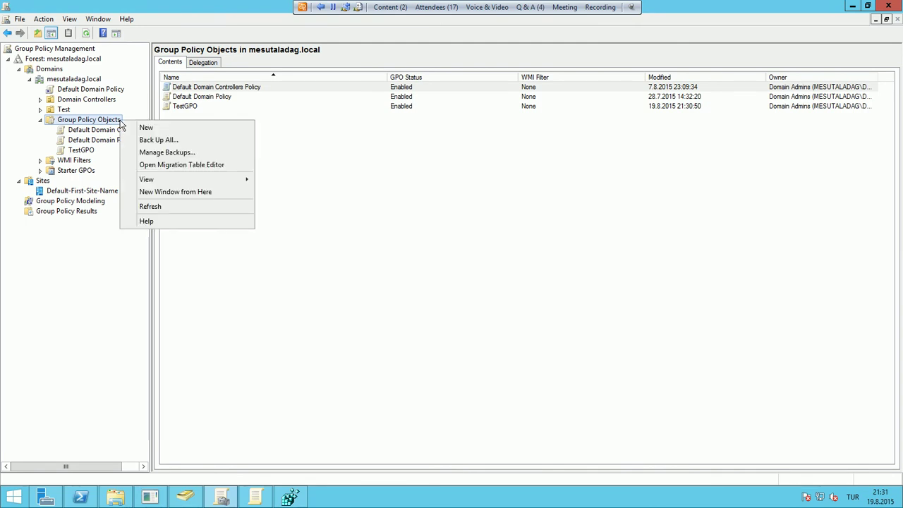
click(145, 128)
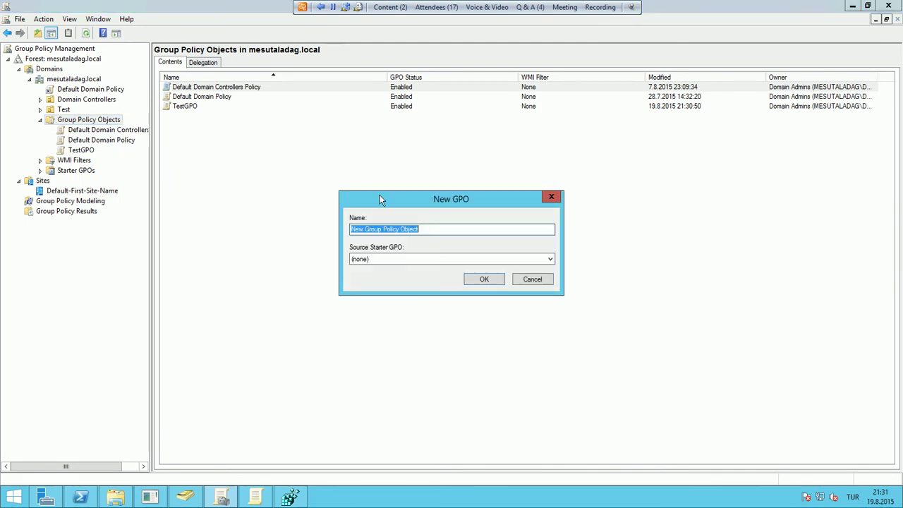
text(SubTestGPO)
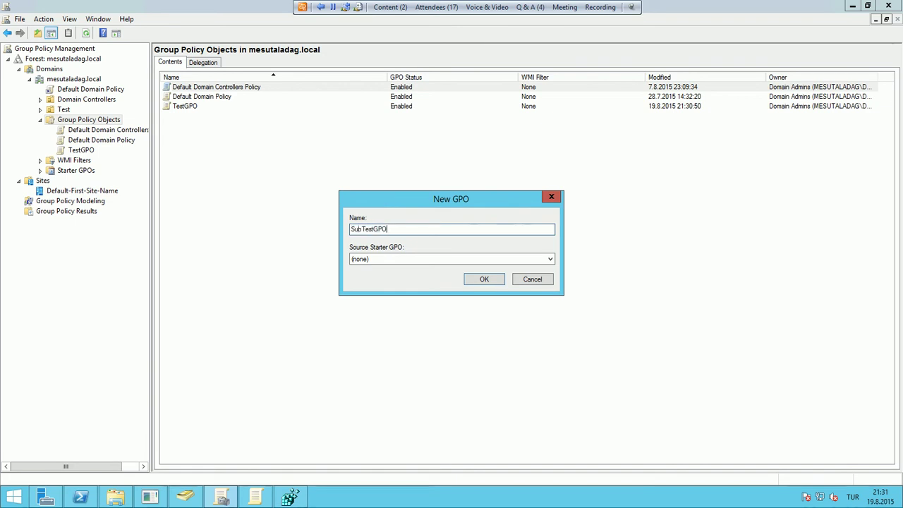
click(487, 280)
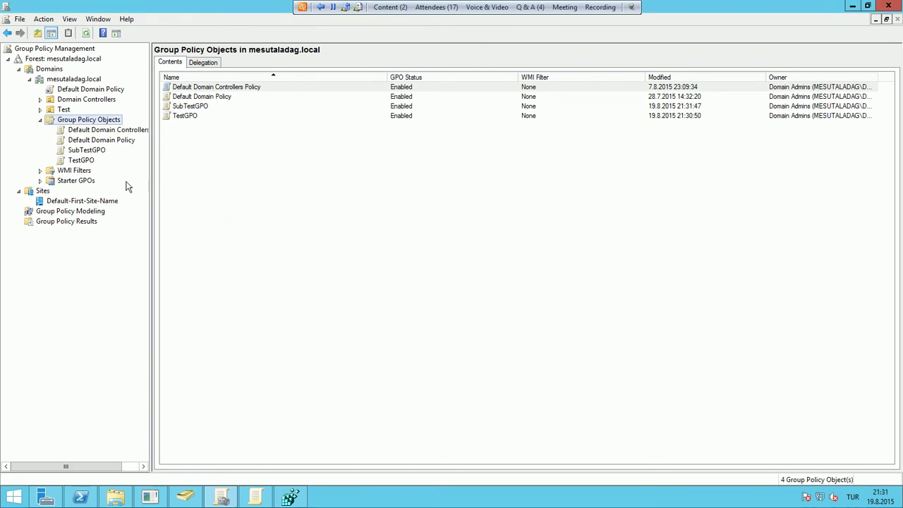
click(97, 150)
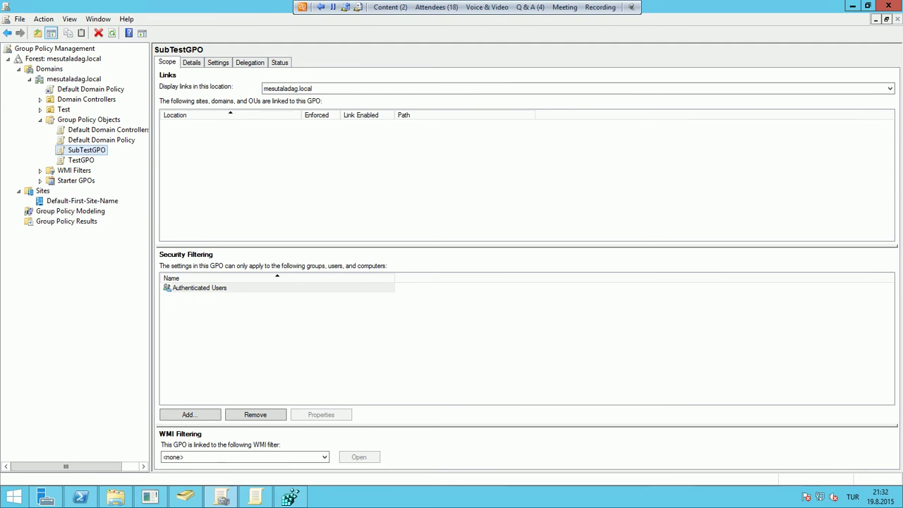
Expand the Test OU and view the GPOs linked to SubTest
click(40, 110)
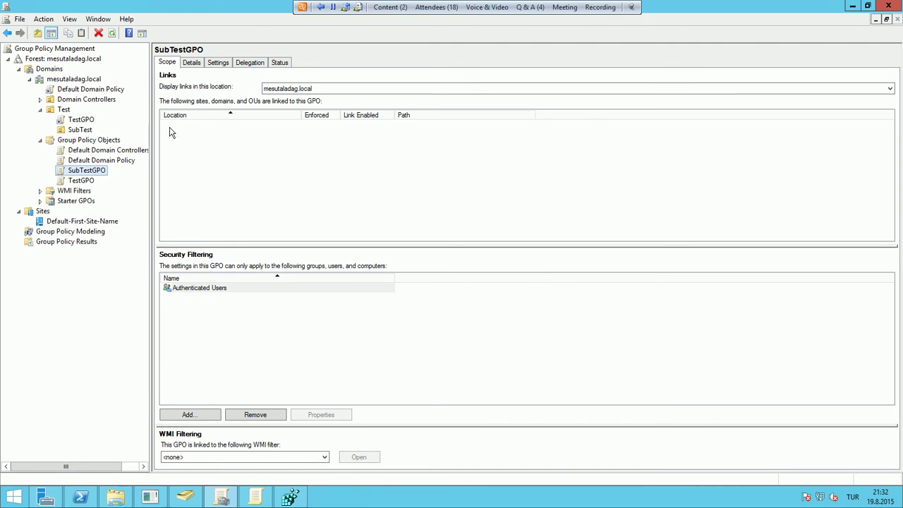
click(41, 109)
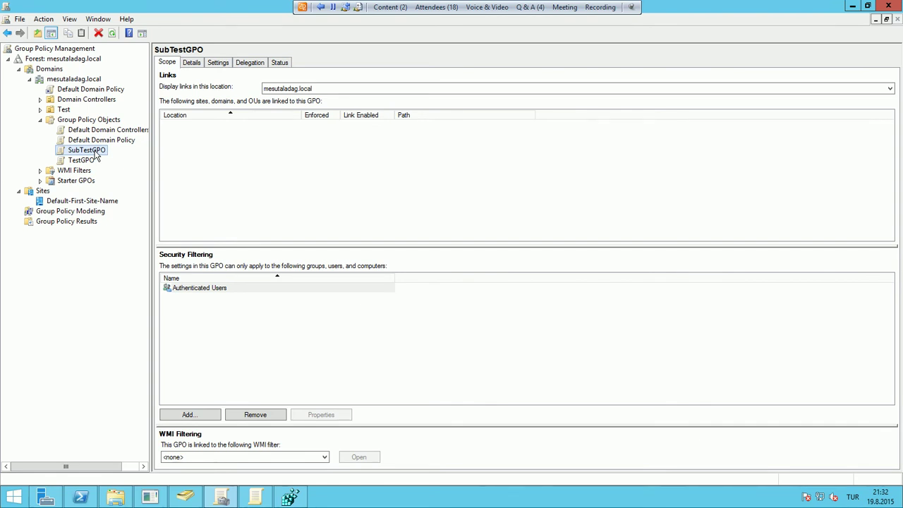
click(41, 109)
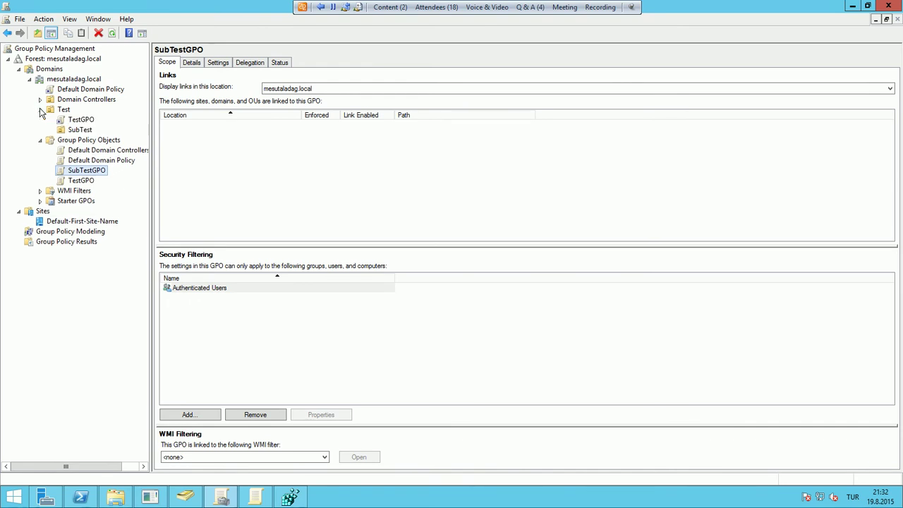
click(91, 132)
Link SubTestGPO to SubTest, verify its links, then return to Active Directory Users and Computers
right_click(91, 132)
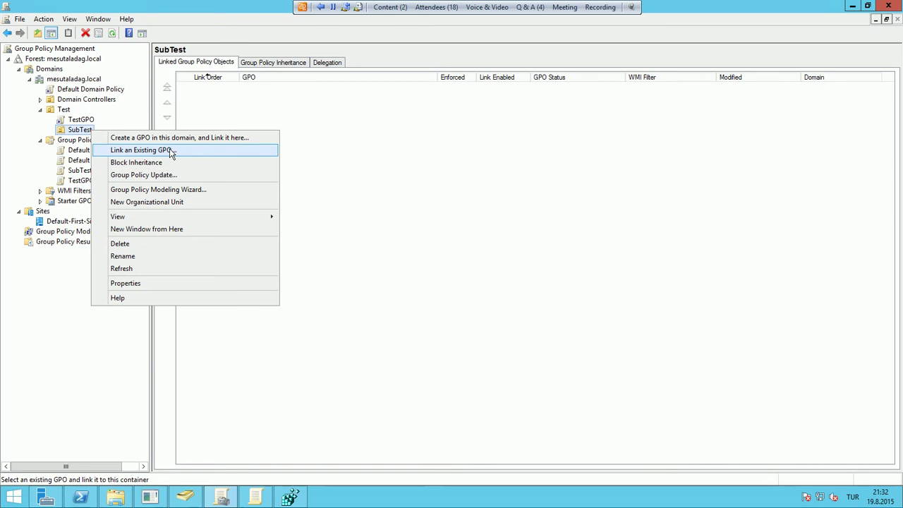
click(172, 152)
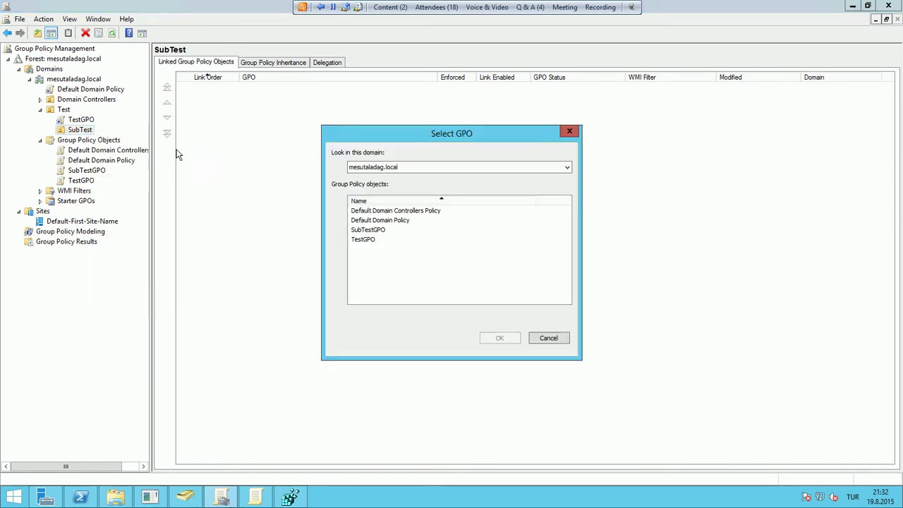
click(371, 230)
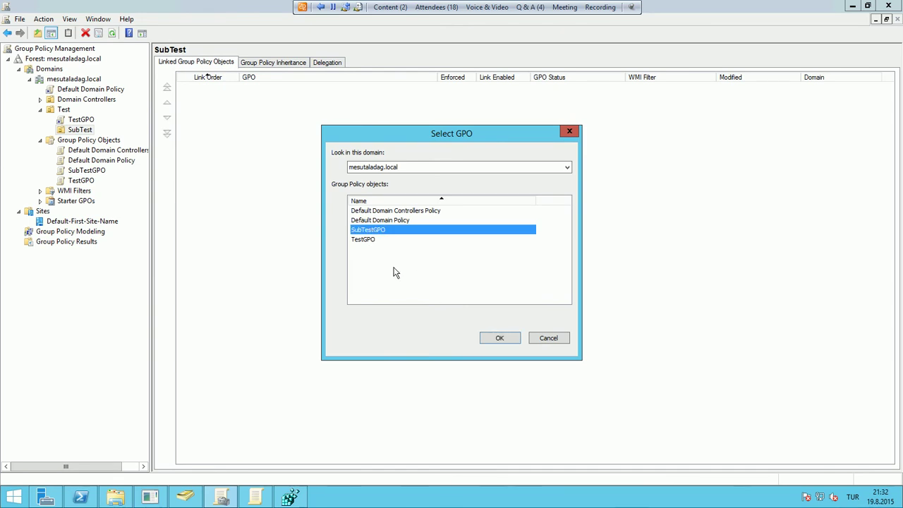
click(494, 336)
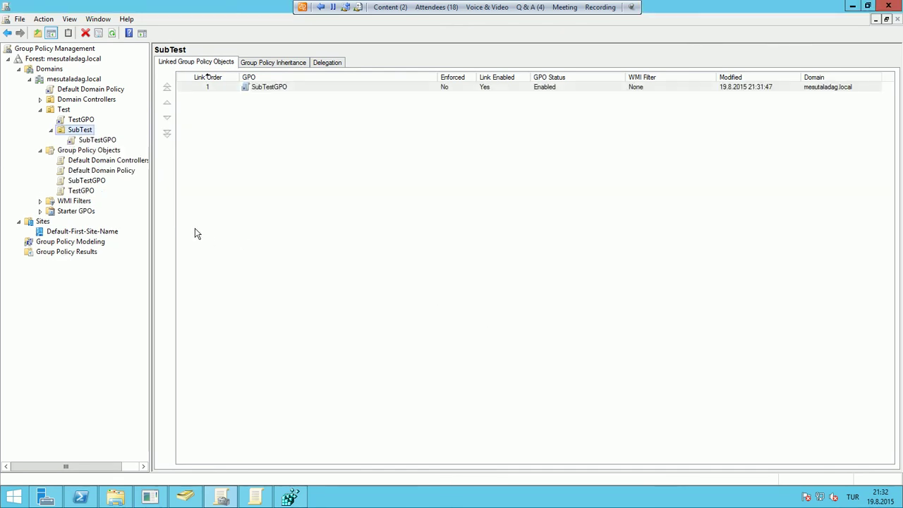
click(97, 140)
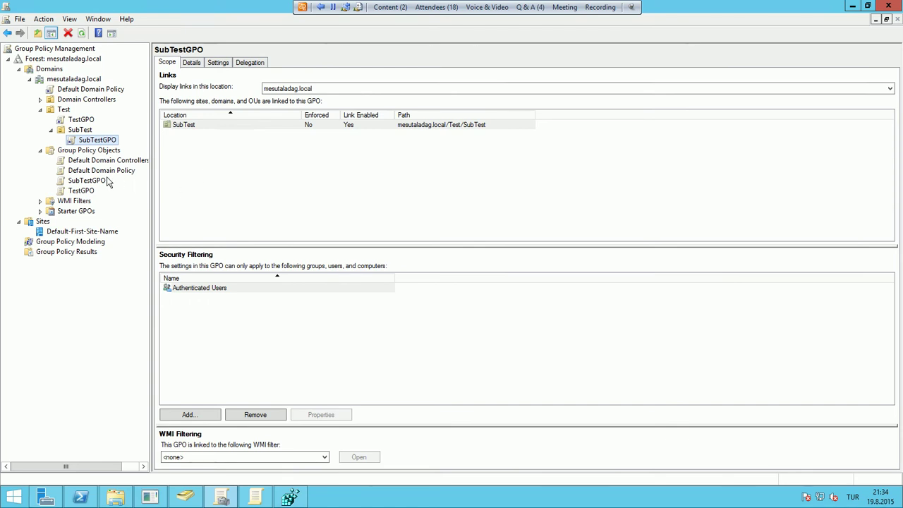
click(96, 182)
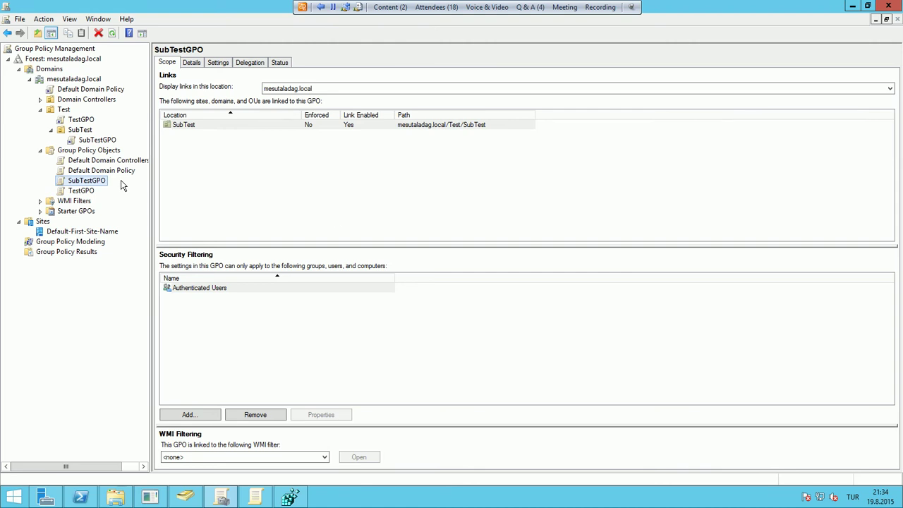
click(185, 497)
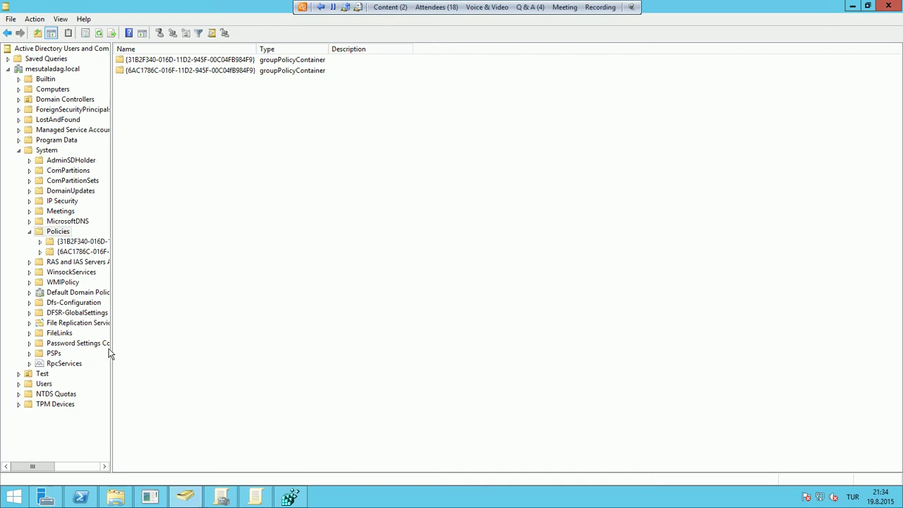
Review the members of the Group Policy Creator Owners group in the Users container
click(19, 151)
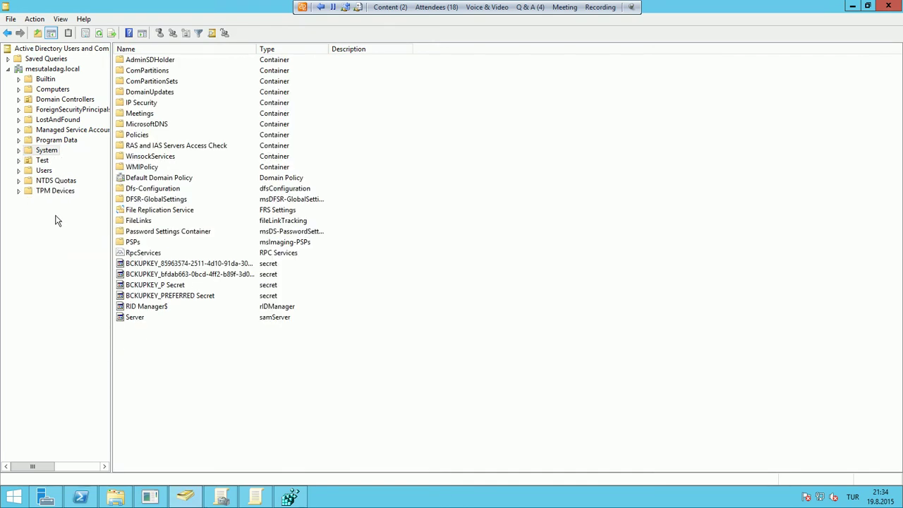
click(45, 171)
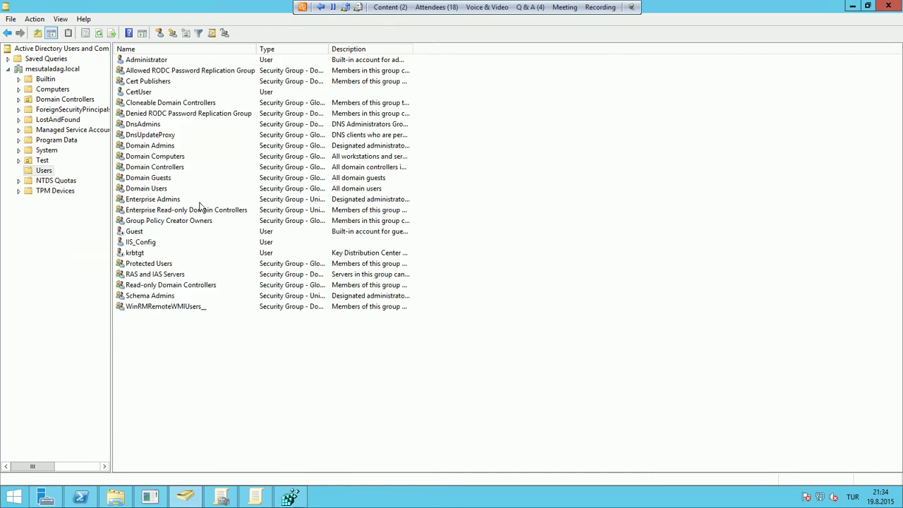
click(198, 221)
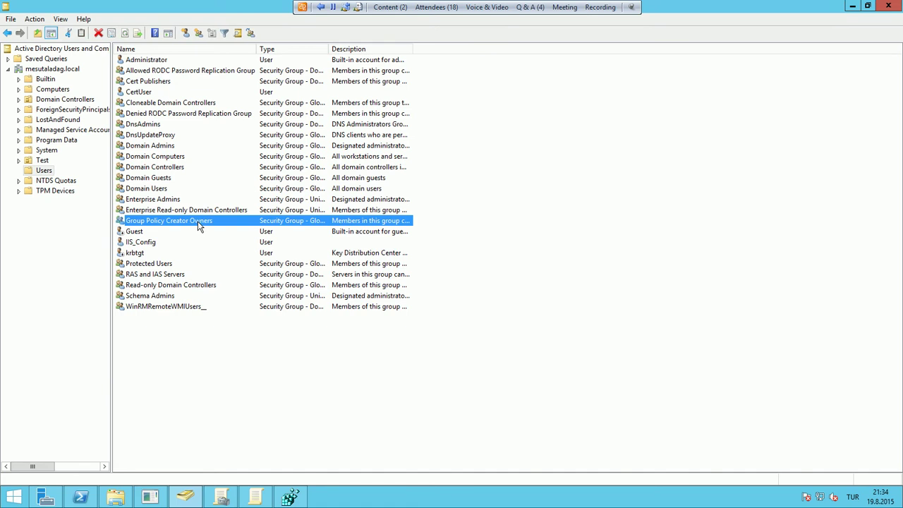
double_click(242, 221)
click(421, 144)
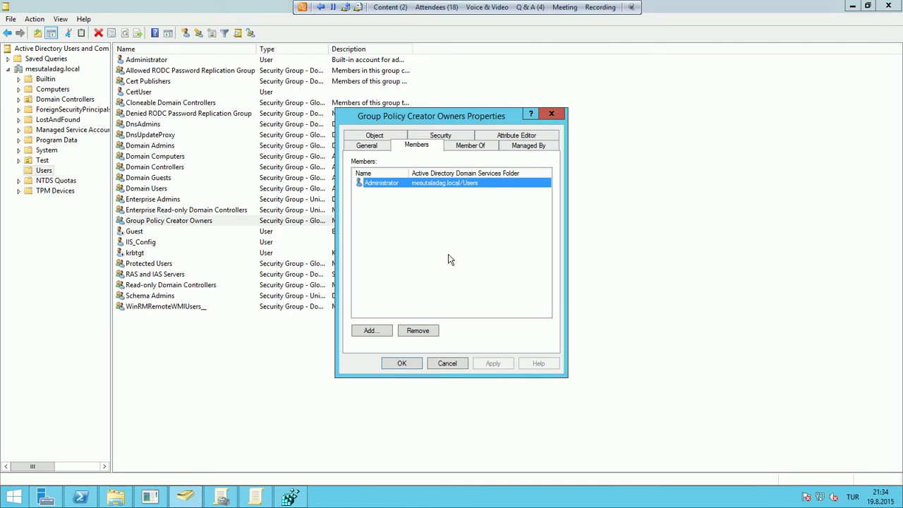
click(453, 363)
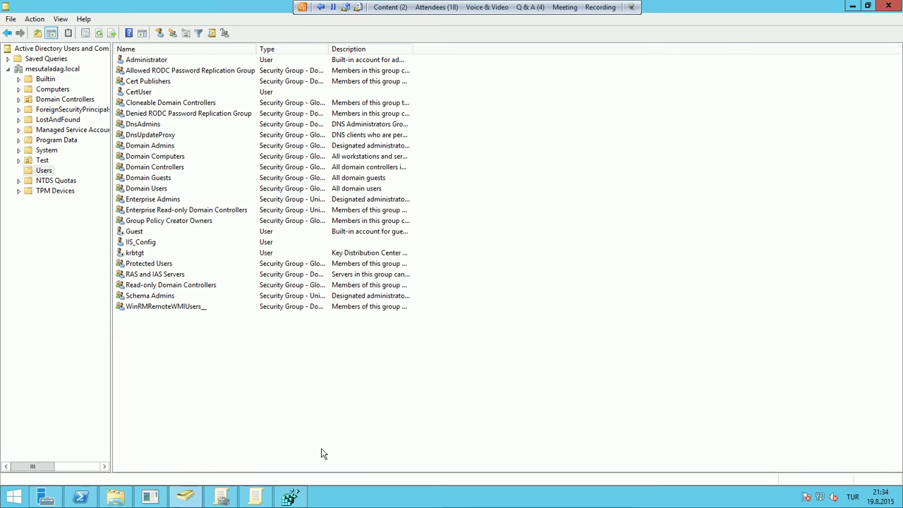
Close the Group Policy Management Editor and return to Group Policy Management
click(252, 496)
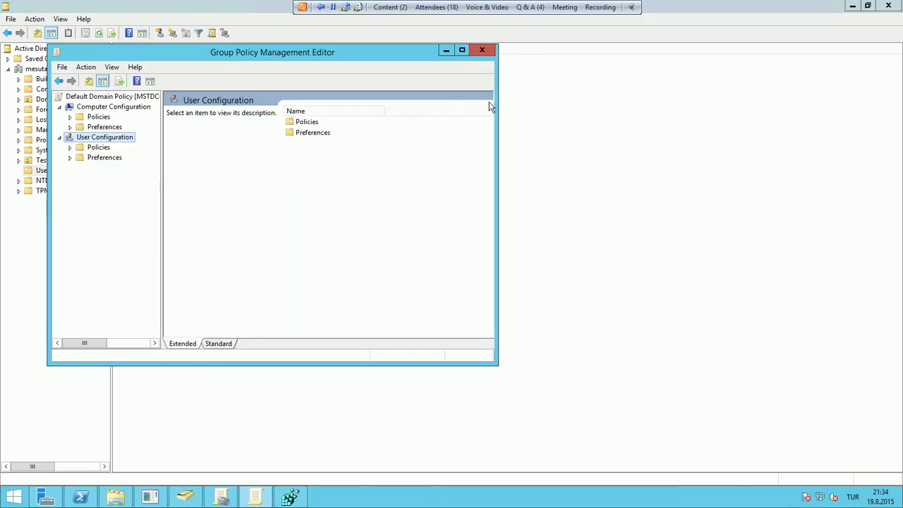
click(482, 51)
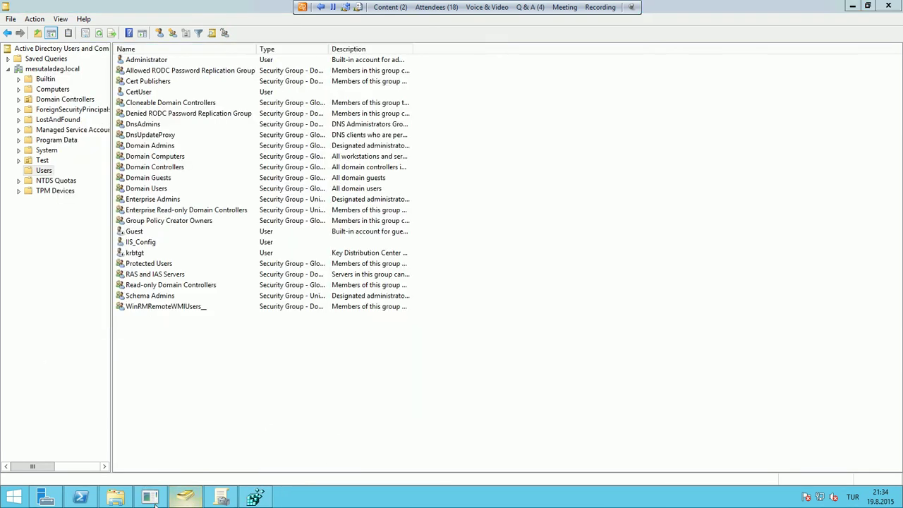
click(219, 498)
Show SubTestGPO's links and security filtering and view its available actions
click(71, 151)
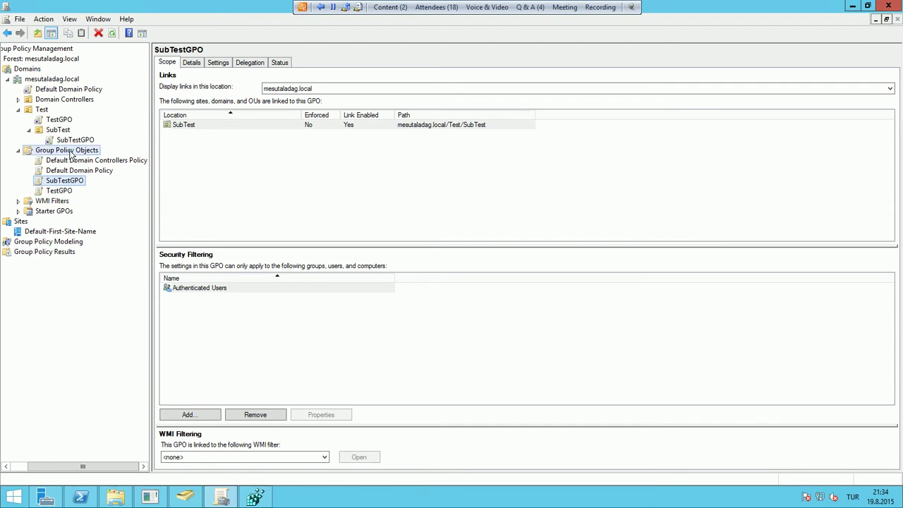
click(72, 182)
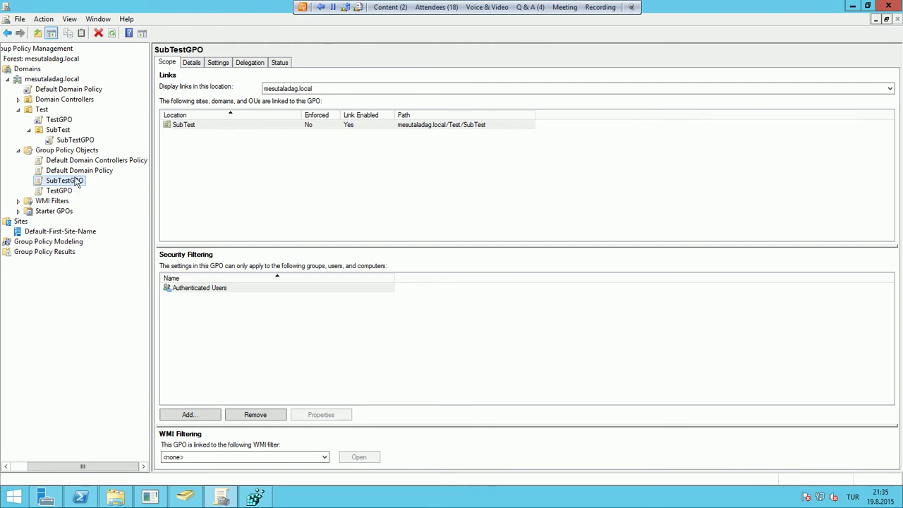
right_click(76, 181)
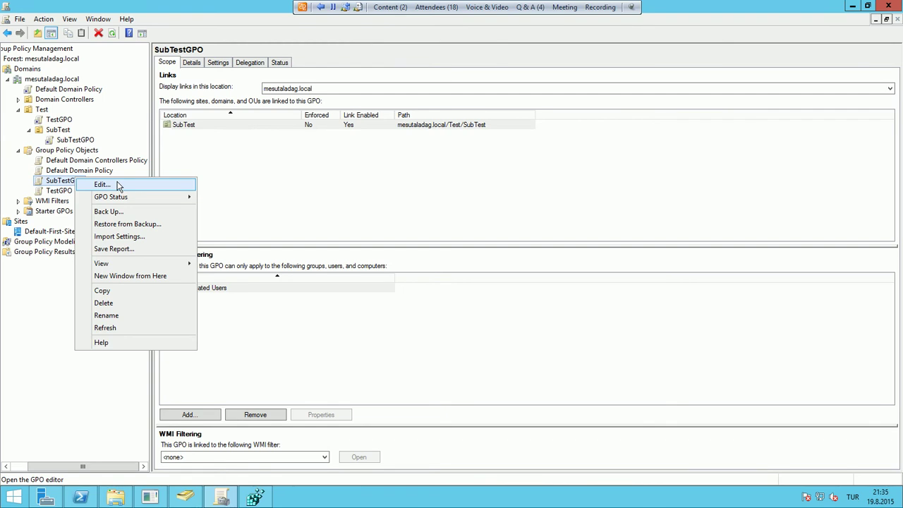
Check the Test OU's actions, reselect SubTestGPO, then switch to Active Directory Users and Computers
right_click(44, 111)
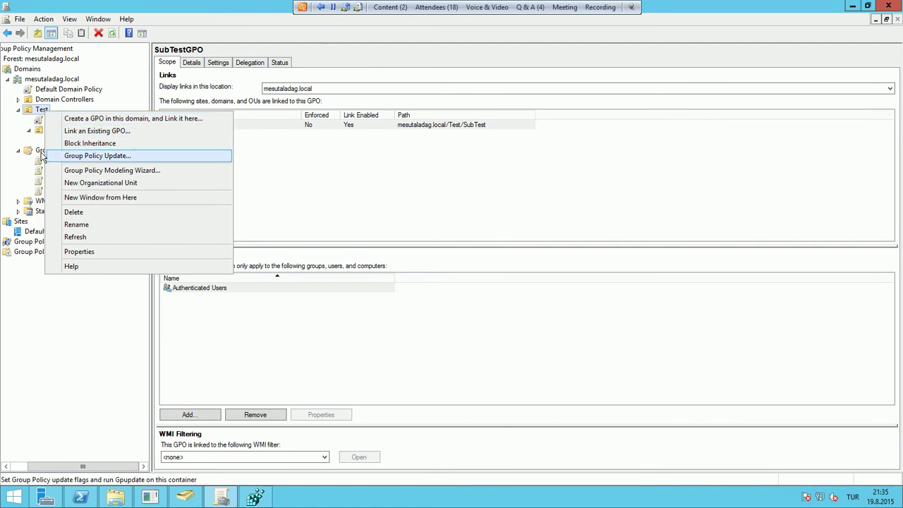
click(41, 151)
click(75, 182)
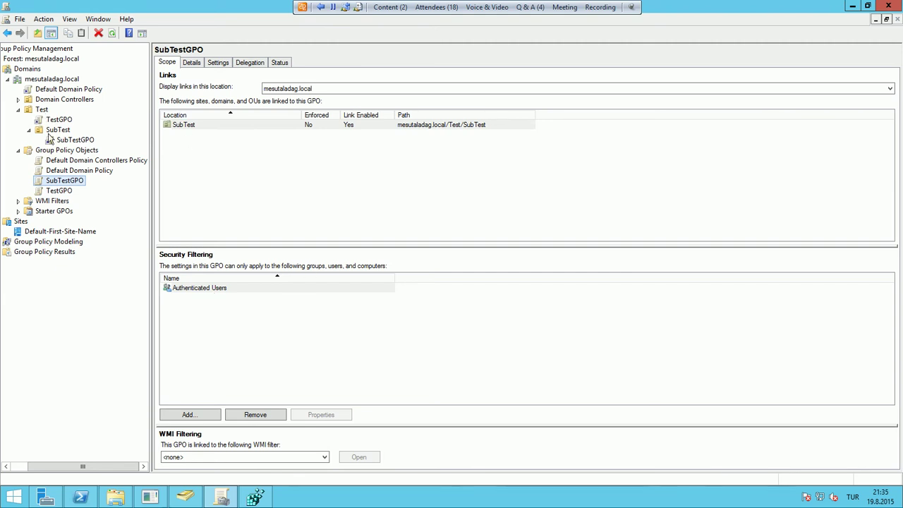
click(176, 498)
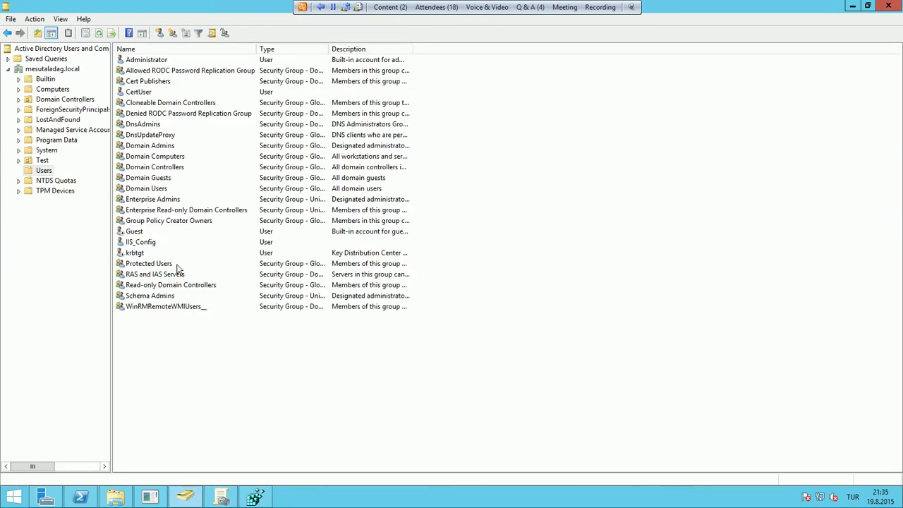
Start the Delegation of Control wizard on the Test OU and add User1 as delegate
click(44, 161)
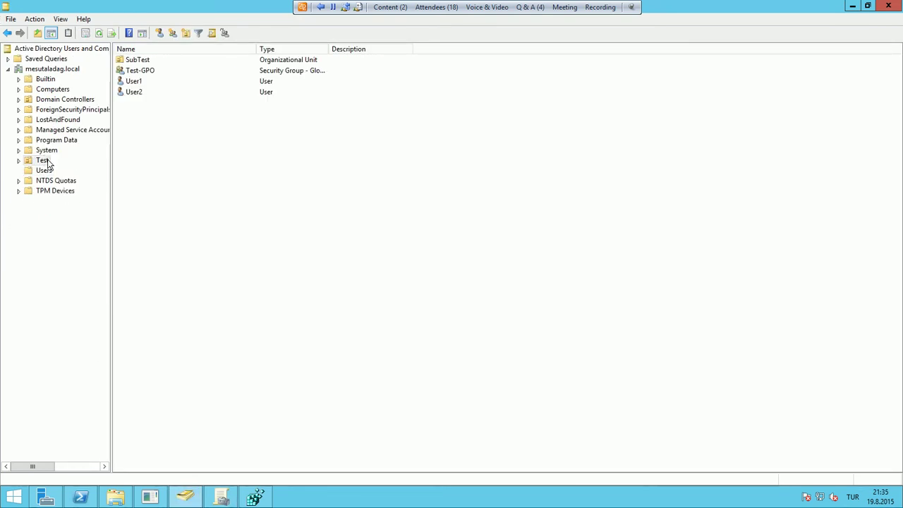
right_click(47, 162)
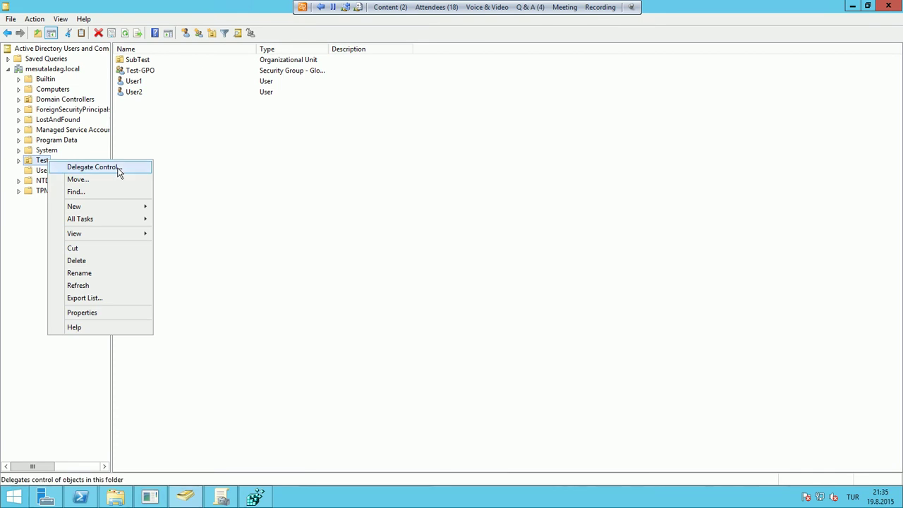
click(118, 172)
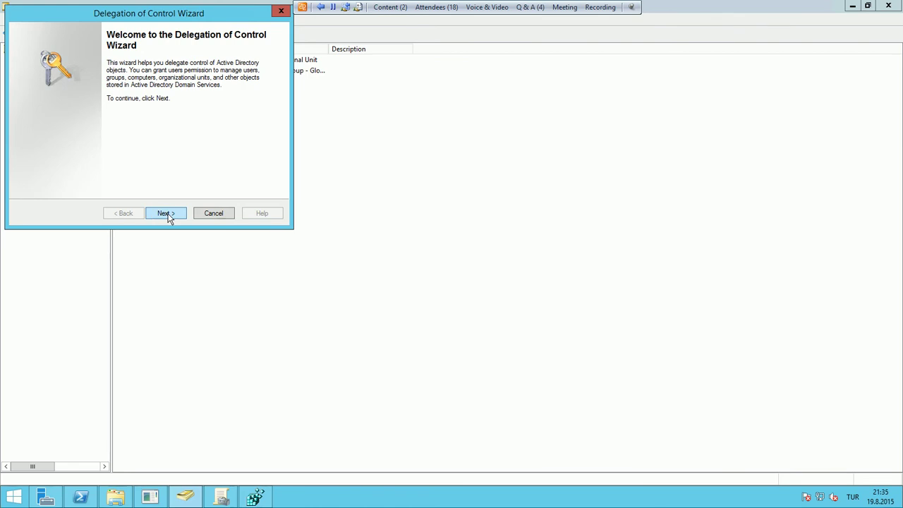
click(167, 213)
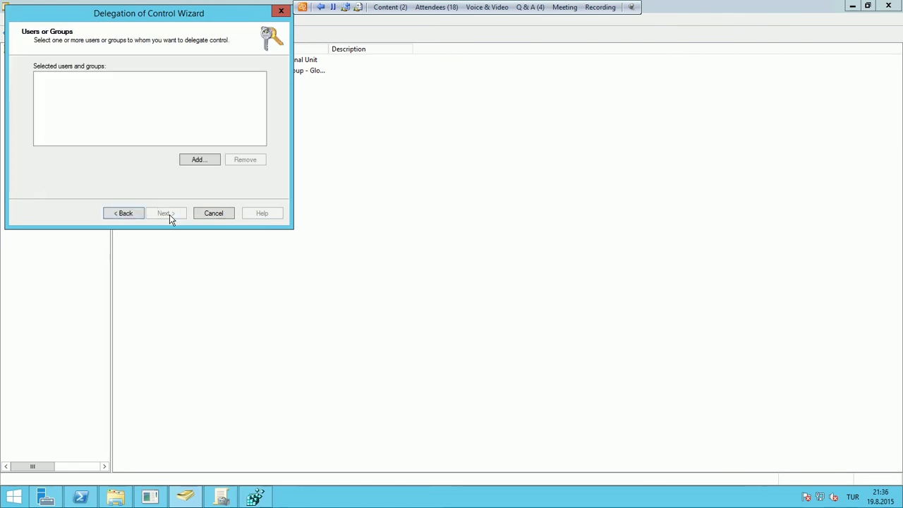
click(196, 161)
text(User1)
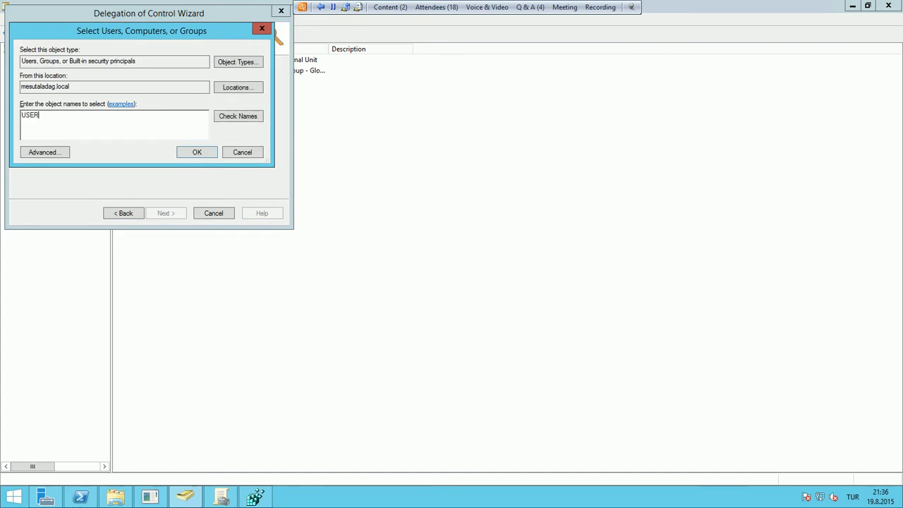
key(Return)
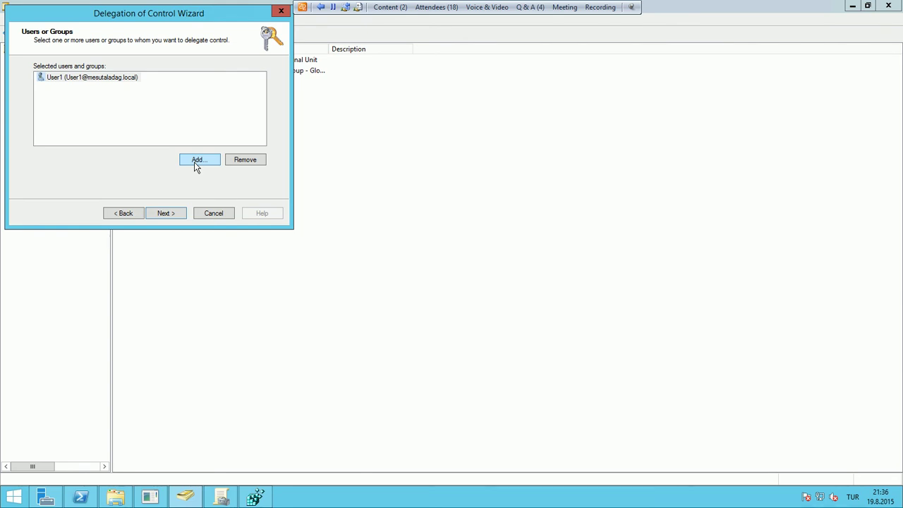
Delegate the 'Manage Group Policy links' task and finish the wizard
click(171, 215)
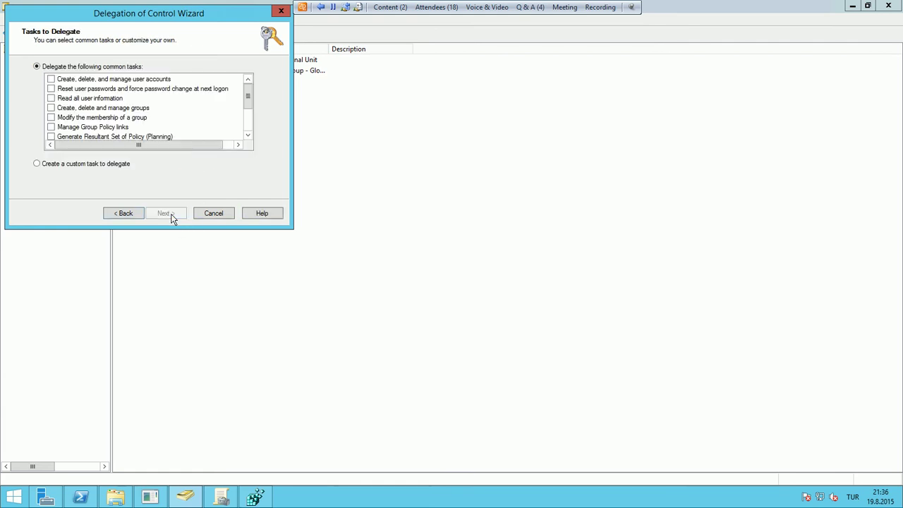
click(249, 136)
click(249, 135)
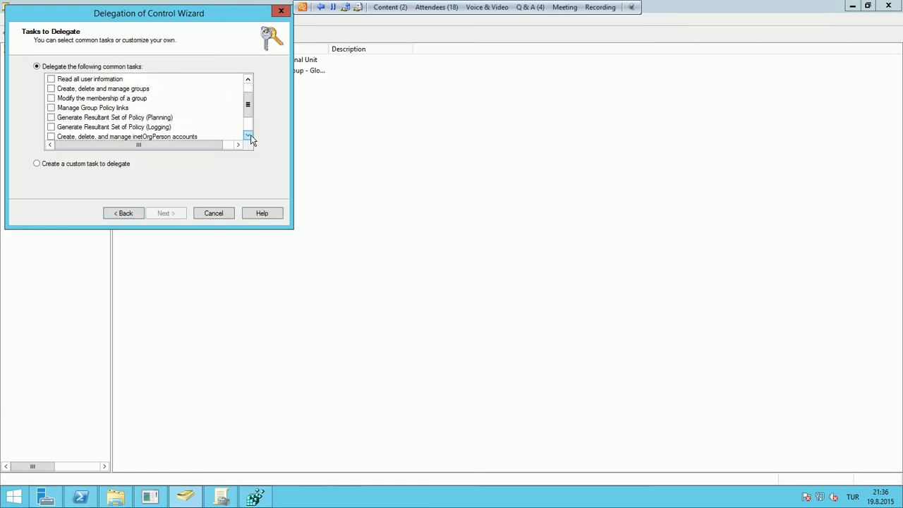
click(52, 108)
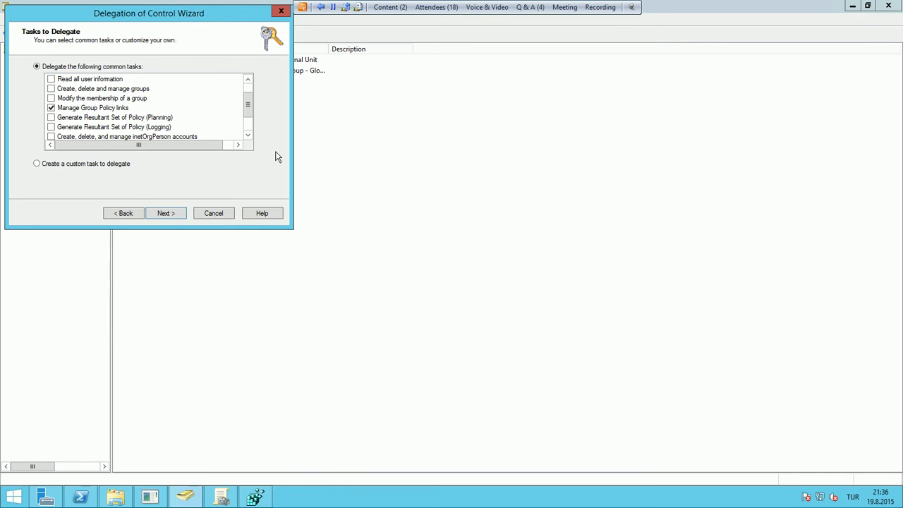
click(179, 212)
click(181, 213)
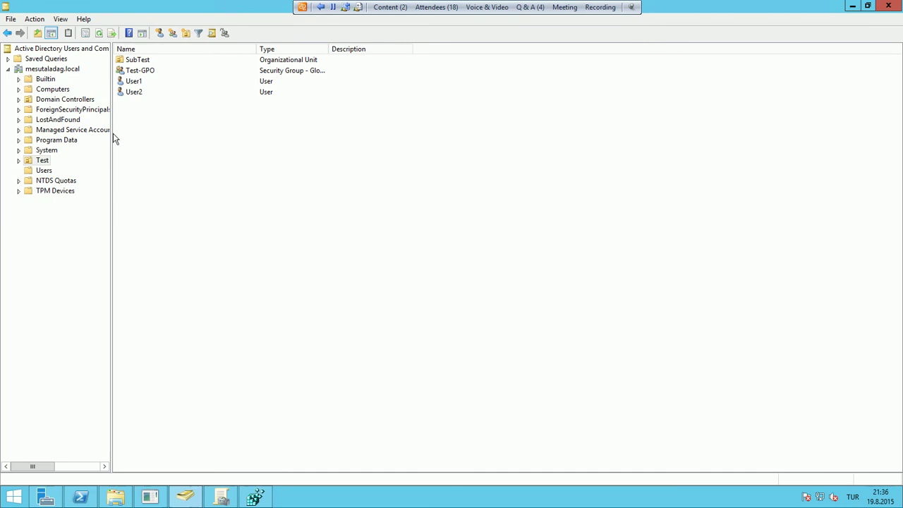
Expand the Test OU and open User1's properties, closing them without changes
double_click(42, 160)
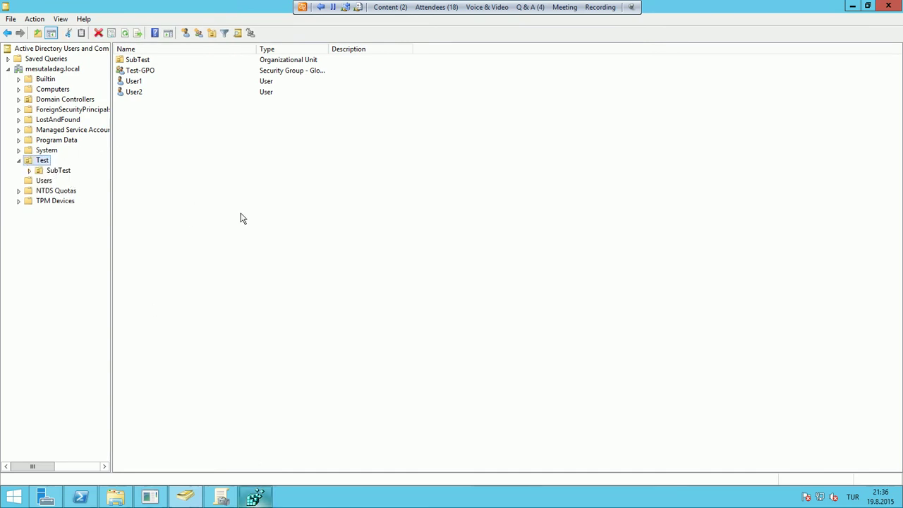
click(139, 81)
key(Return)
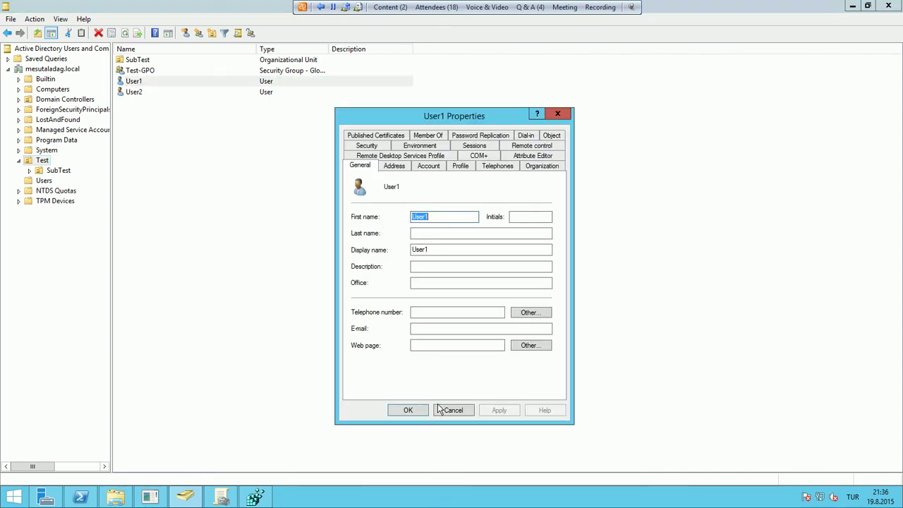
click(445, 411)
Confirm SubTestGPO is already linked to SubTest, then show the mesutaladag.local domain status page
click(221, 497)
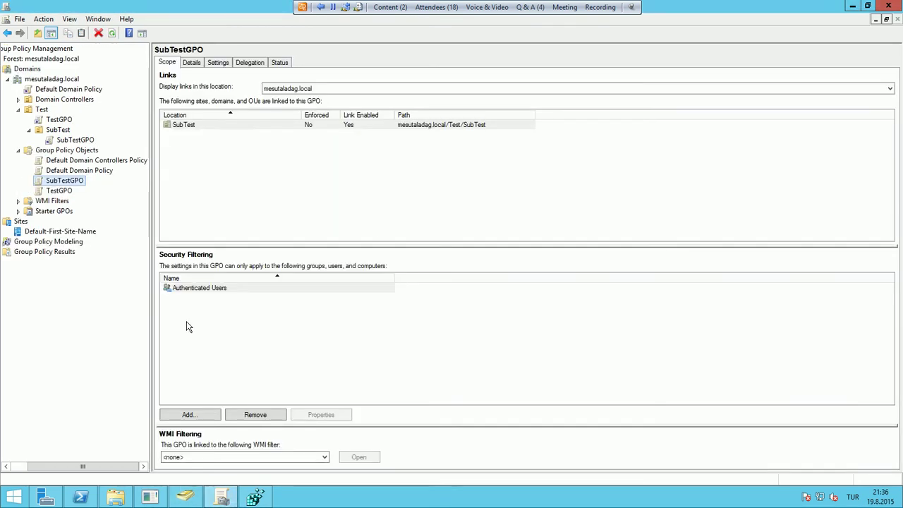
right_click(58, 130)
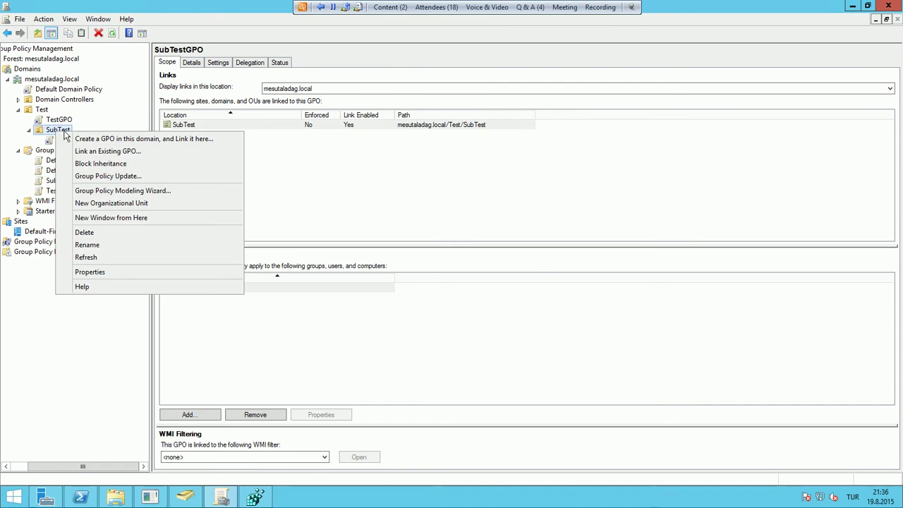
click(113, 151)
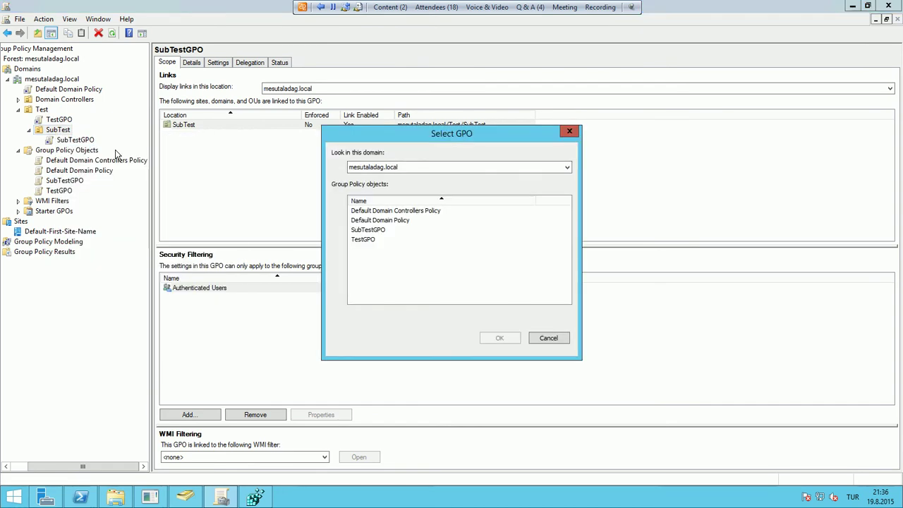
click(369, 231)
click(544, 339)
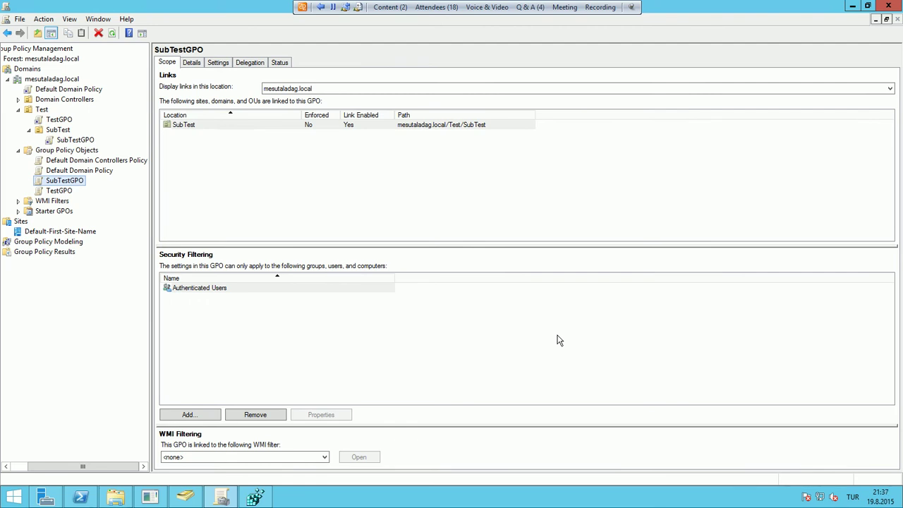
click(486, 9)
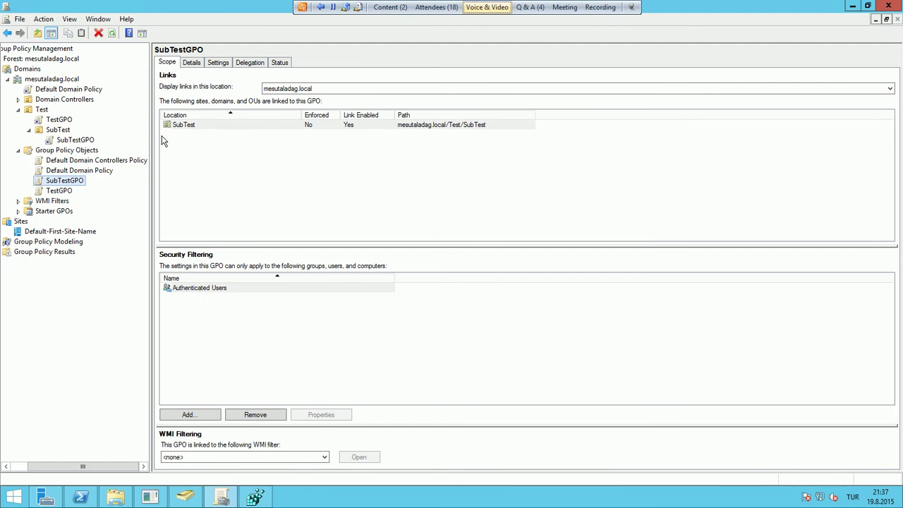
double_click(48, 80)
Show the domain status, then view policies linked to Default-First-Site-Name under Sites
double_click(48, 80)
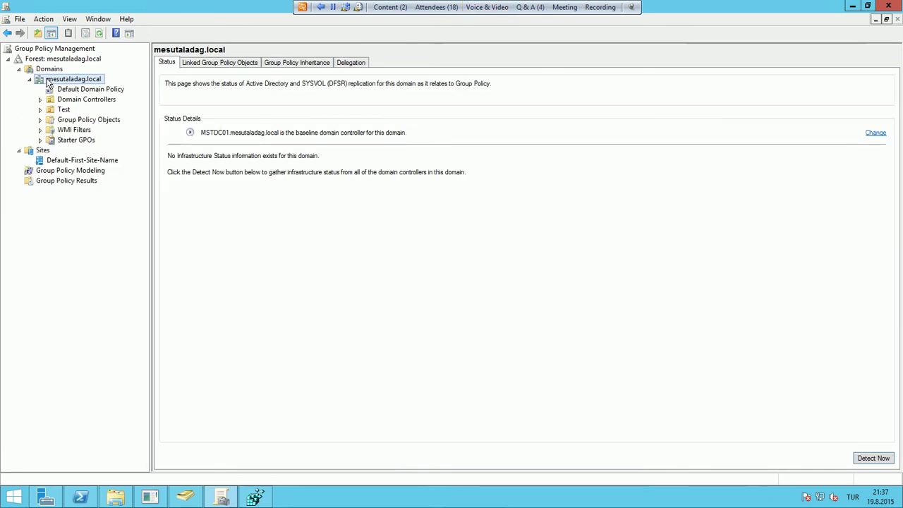
click(185, 496)
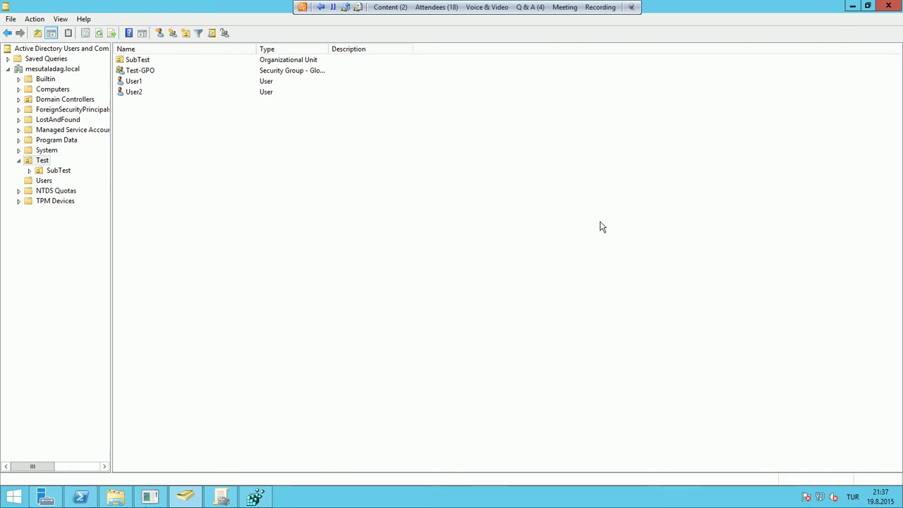
click(220, 497)
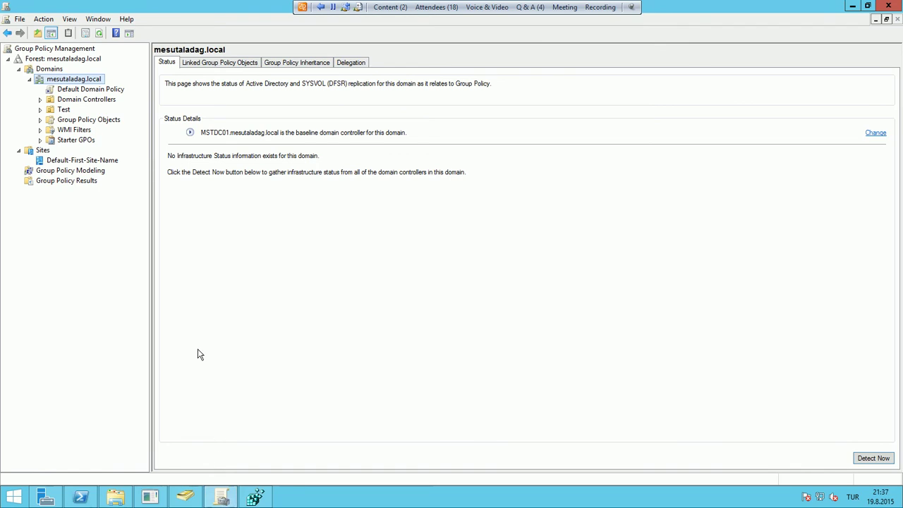
click(49, 151)
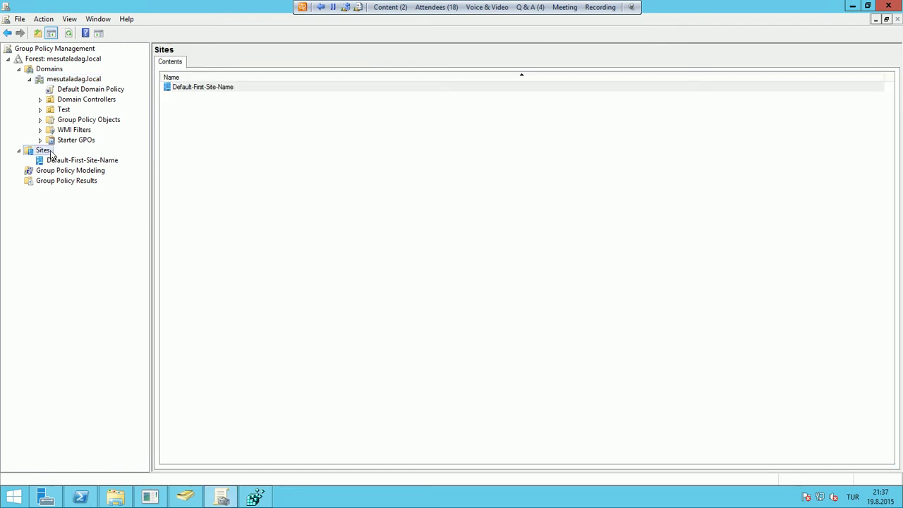
click(82, 161)
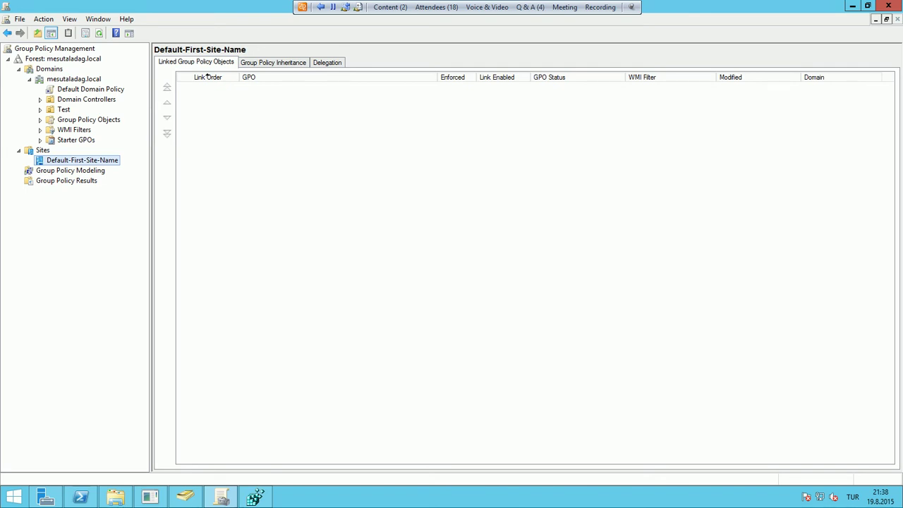
click(221, 497)
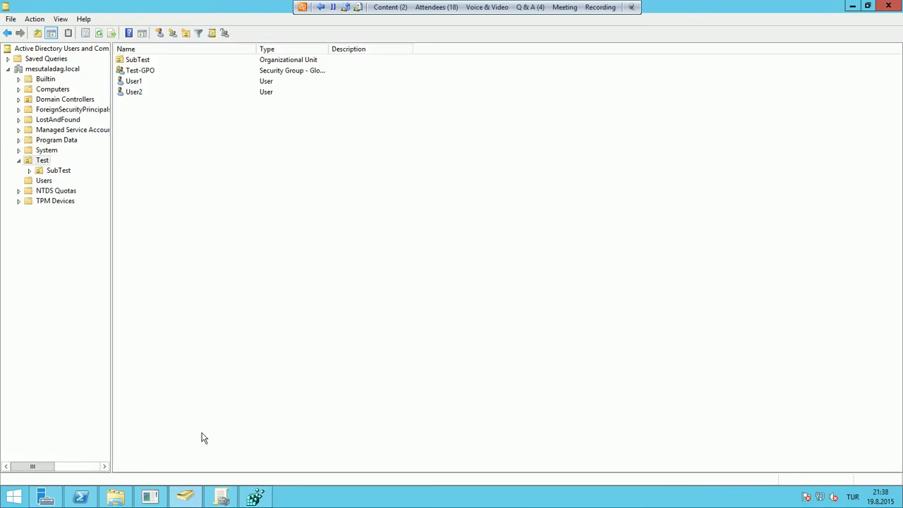
click(221, 496)
Expand the Test and SubTest OUs and open the TestGPO link for editing
double_click(57, 111)
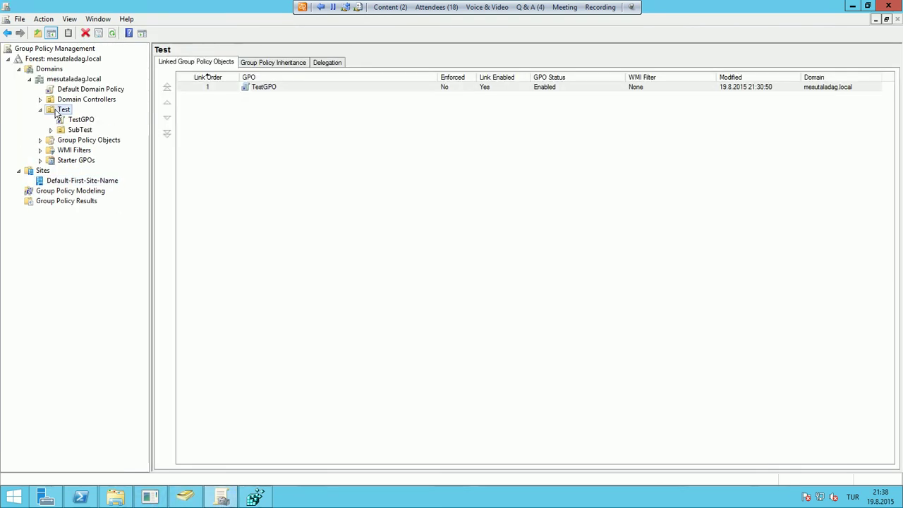
double_click(80, 129)
click(82, 120)
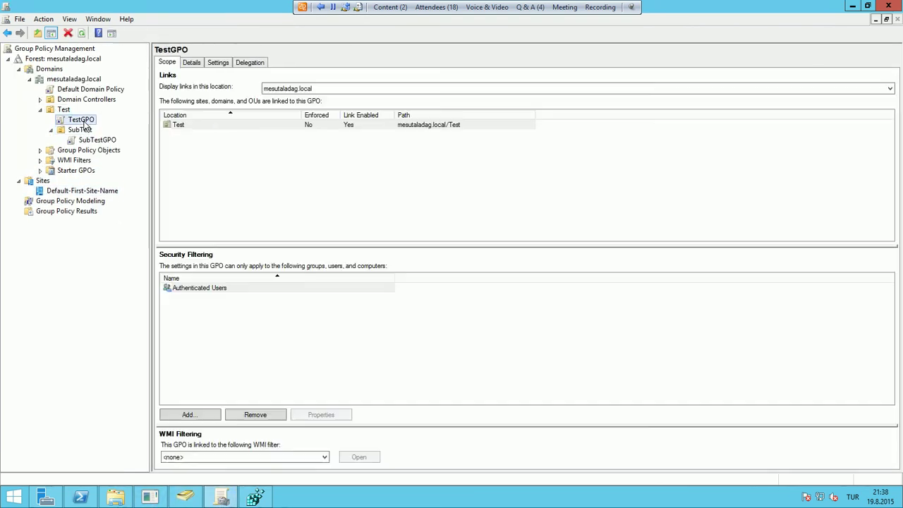
right_click(84, 123)
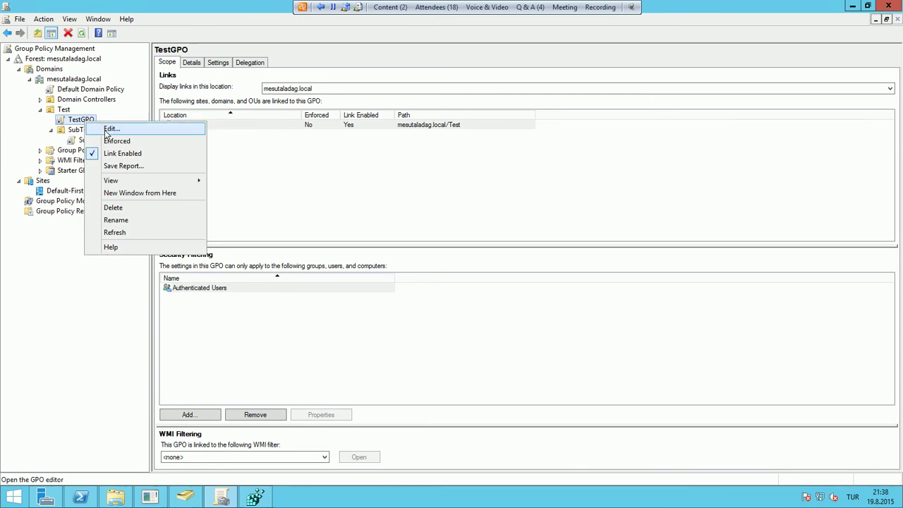
click(109, 130)
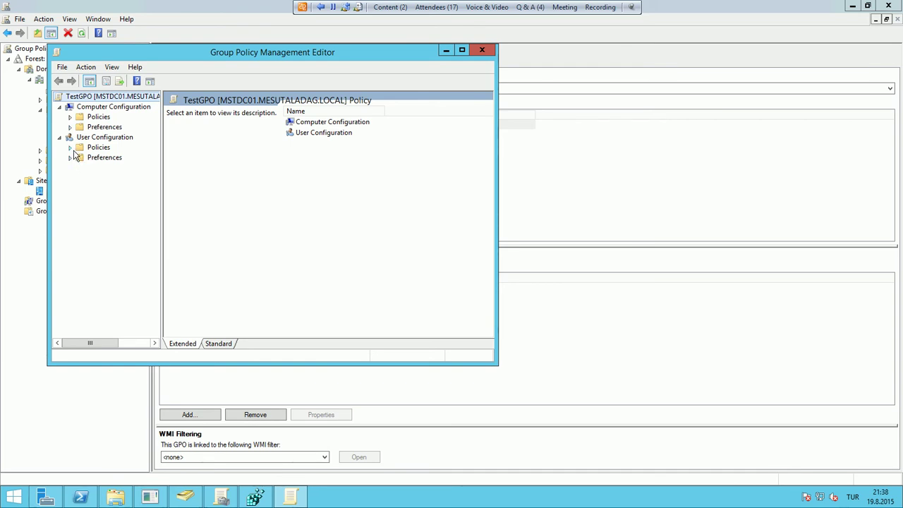
Browse to User Configuration > Administrative Templates > Start Menu and Taskbar in the extended view
click(70, 147)
click(81, 178)
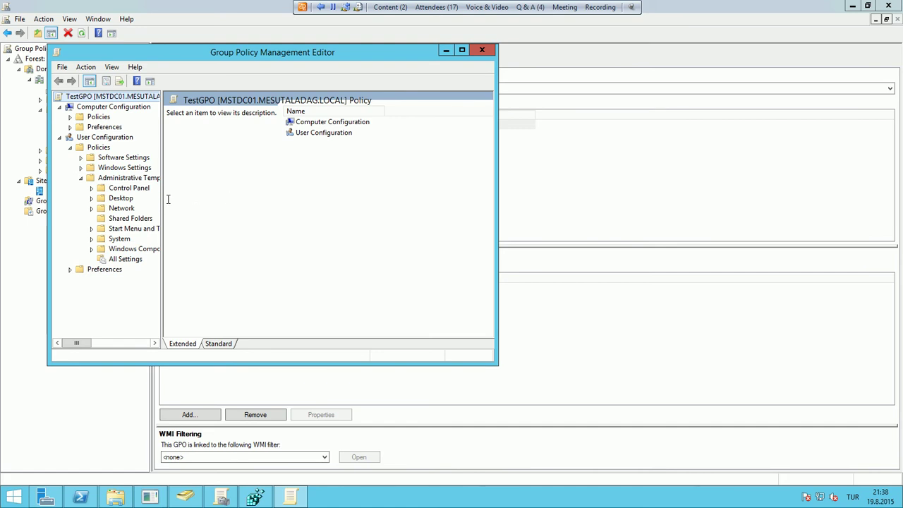
drag(162, 205, 210, 212)
click(141, 229)
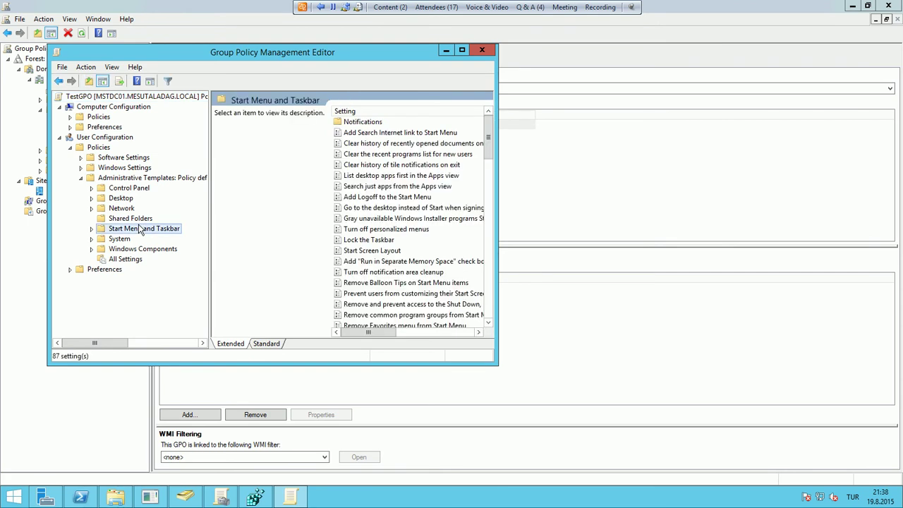
click(275, 343)
click(257, 281)
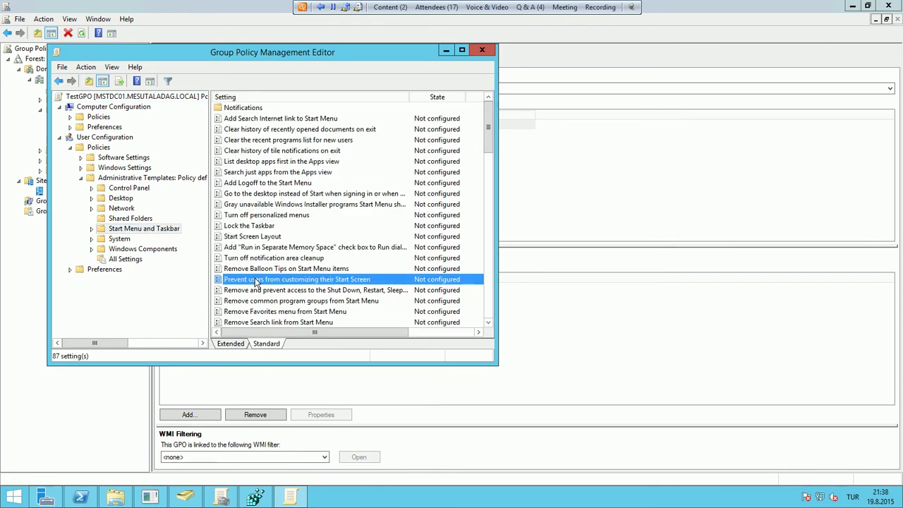
key(Down)
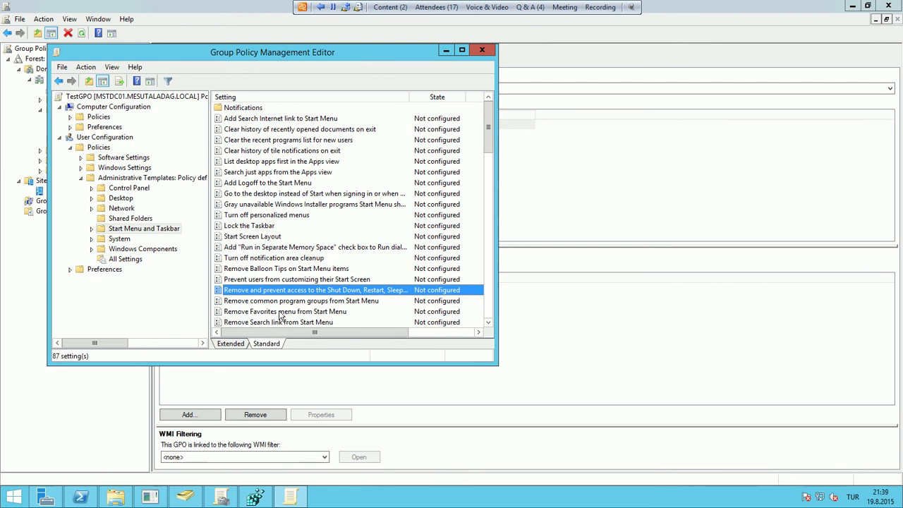
scroll(280, 317, down, 5)
scroll(280, 317, up, 1)
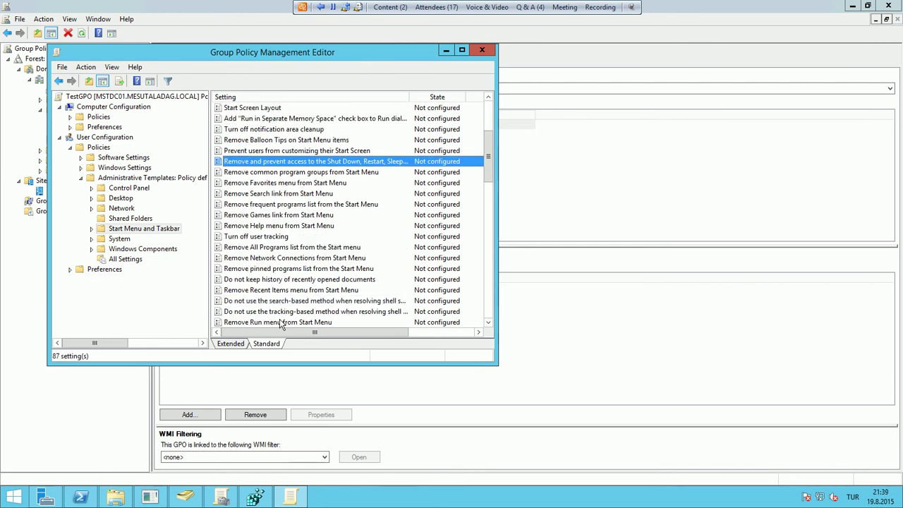
Enable the Remove Run menu from Start Menu policy
double_click(280, 322)
click(357, 390)
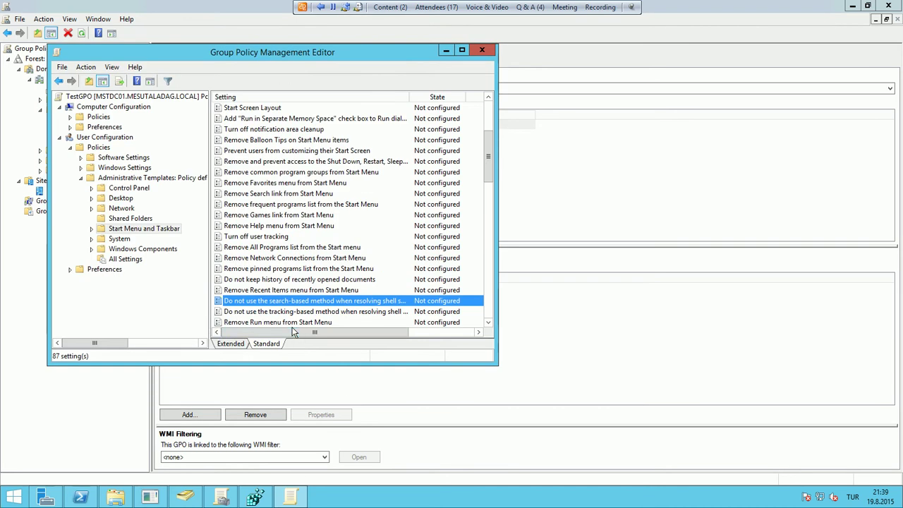
double_click(291, 322)
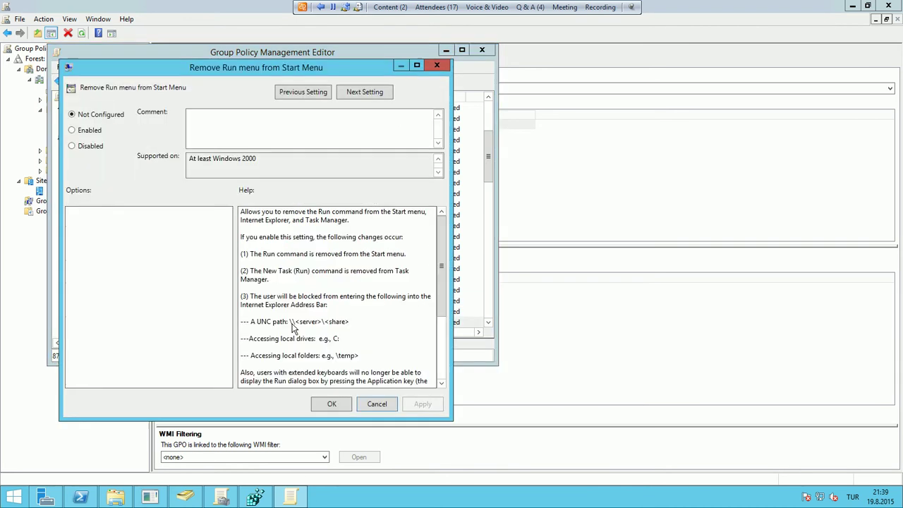
click(72, 130)
click(330, 404)
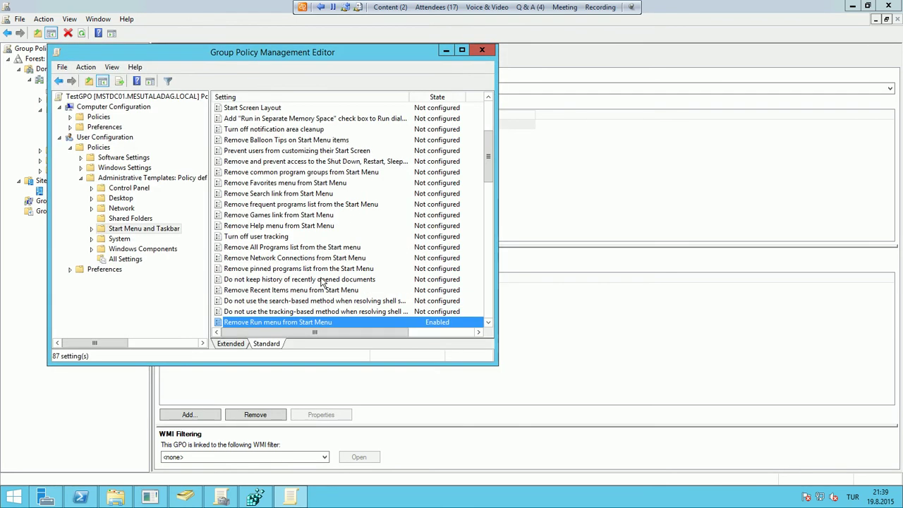
Enable the Remove All Programs list from the Start menu policy
double_click(302, 248)
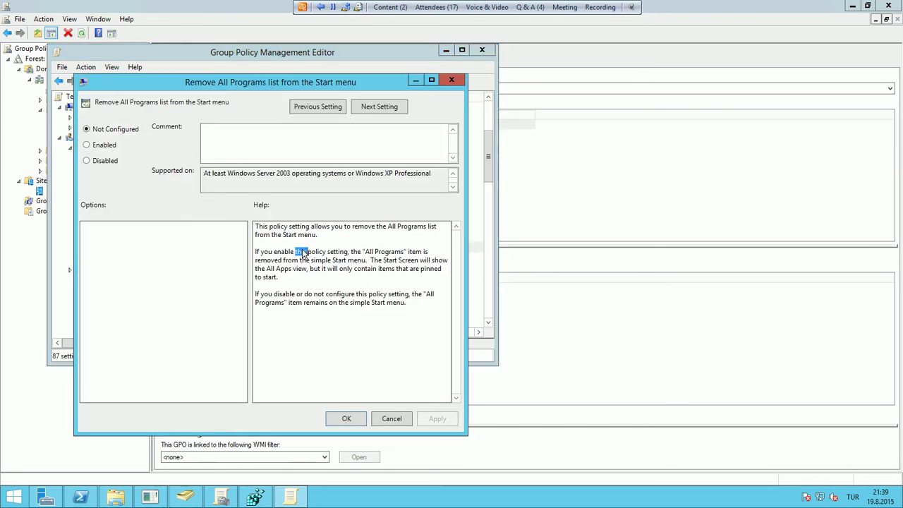
click(105, 145)
click(351, 418)
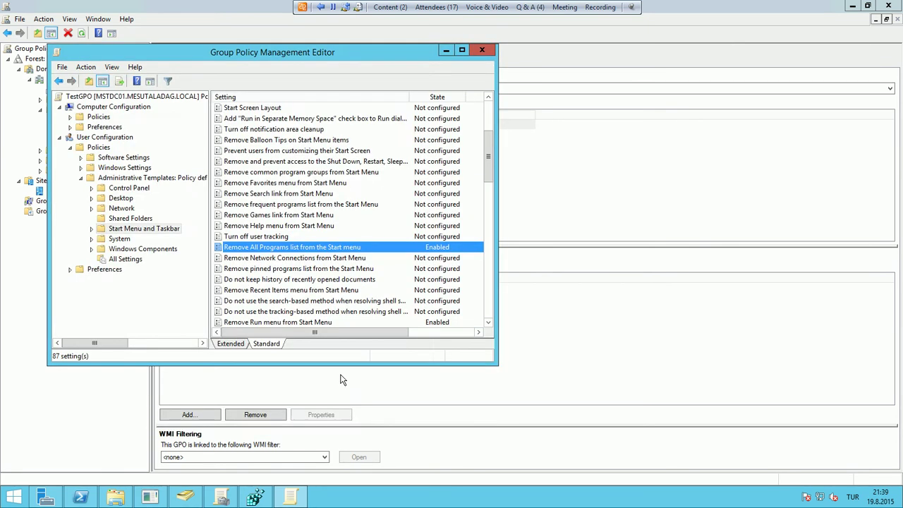
click(122, 199)
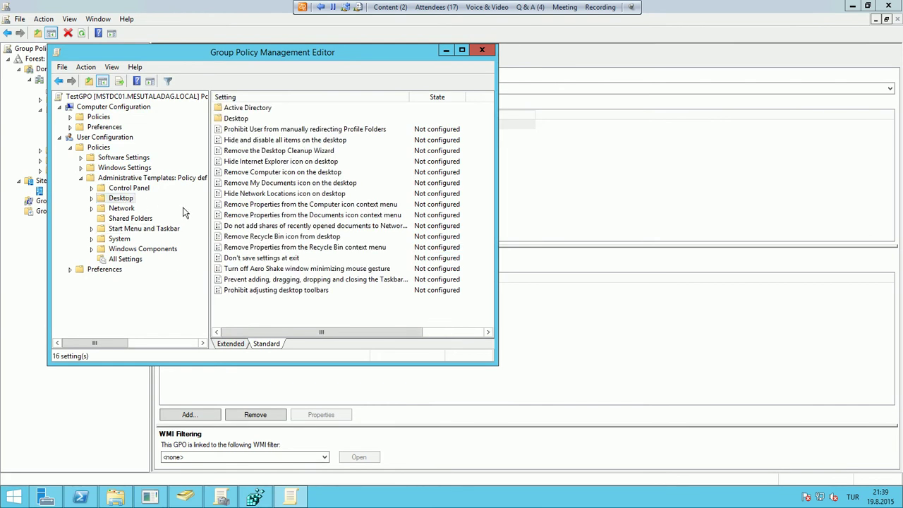
Enable the Remove Computer icon on the desktop policy
click(279, 185)
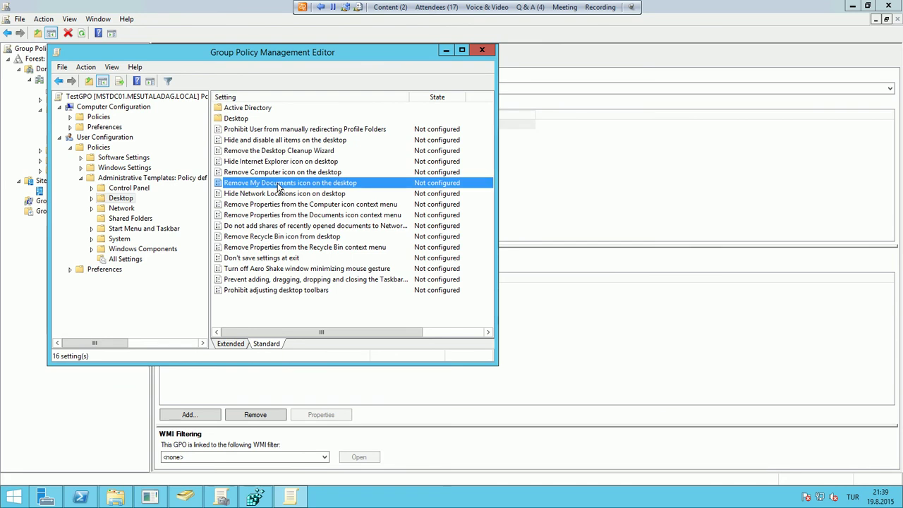
double_click(279, 172)
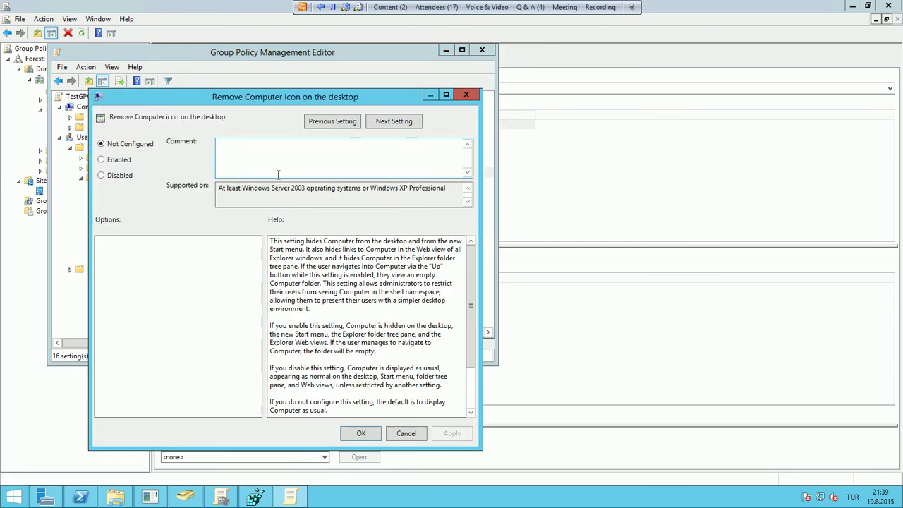
click(127, 160)
click(346, 432)
Try Enabled on Remove My Documents icon on the desktop, cancel, and reopen the setting
double_click(280, 183)
click(141, 175)
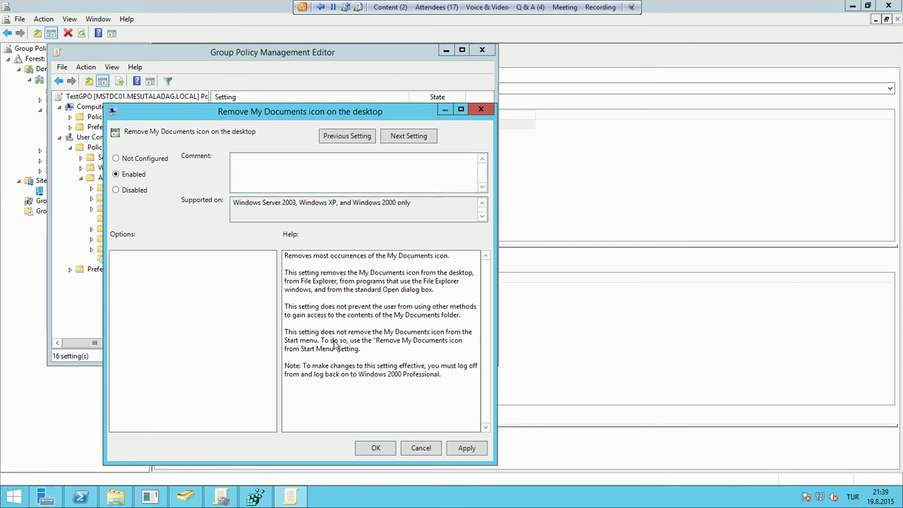
click(421, 448)
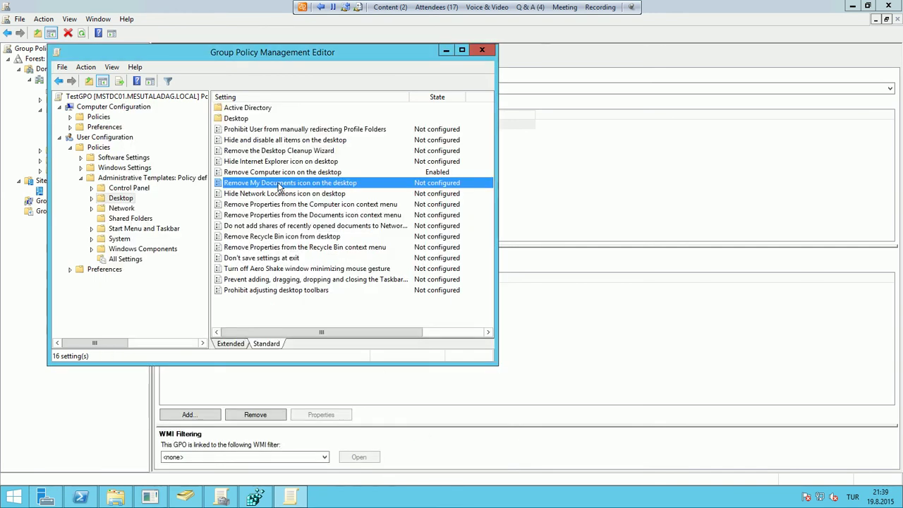
double_click(280, 183)
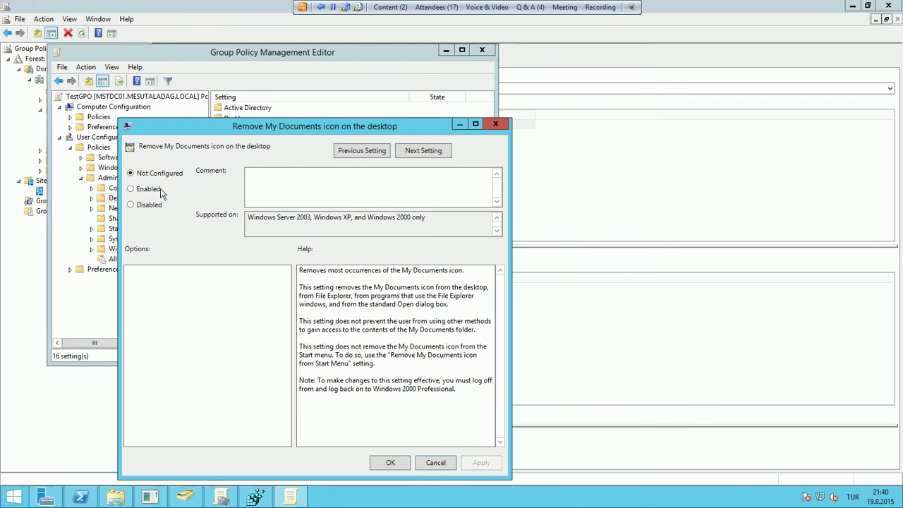
Cycle Remove My Documents icon through Enabled, Not Configured and Enabled, ending on Disabled
click(145, 189)
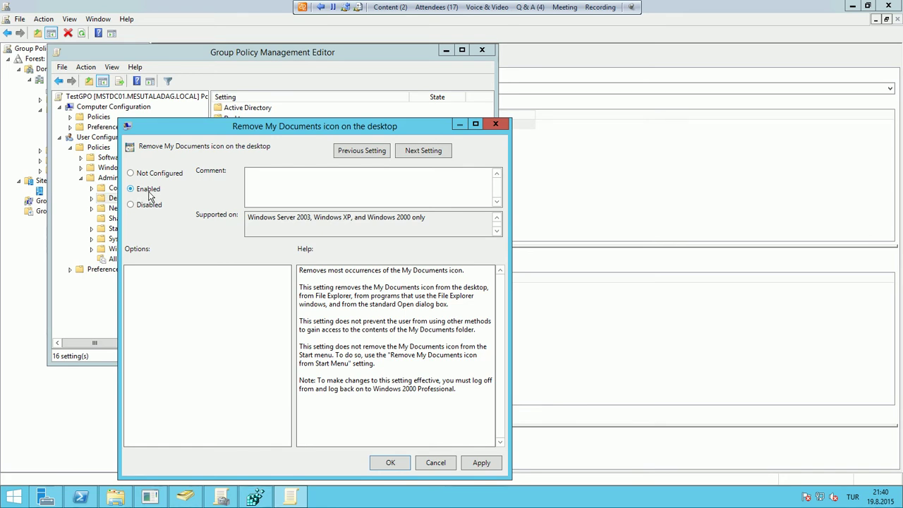
click(176, 178)
click(159, 206)
click(150, 195)
click(502, 9)
click(502, 9)
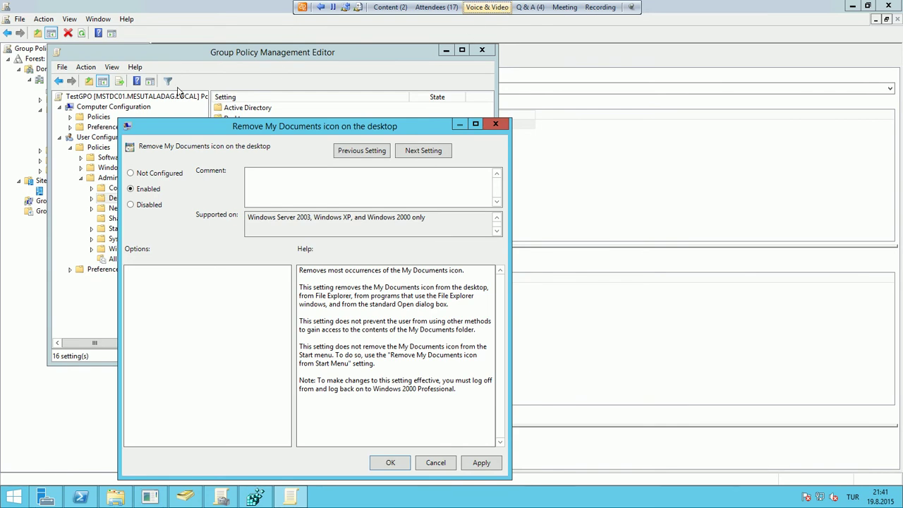
click(148, 205)
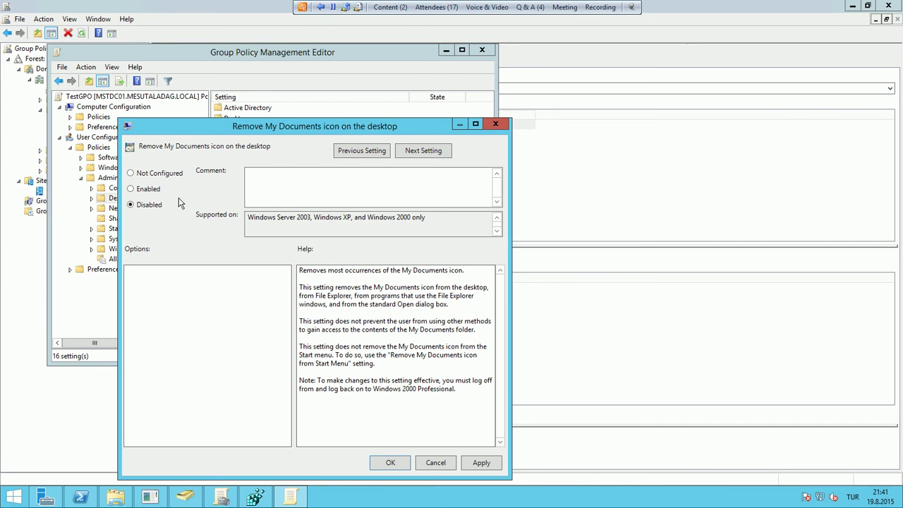
Enable 'Remove My Documents icon on the desktop' and open the 'Hide specified Control Panel items' policy
click(144, 189)
click(390, 463)
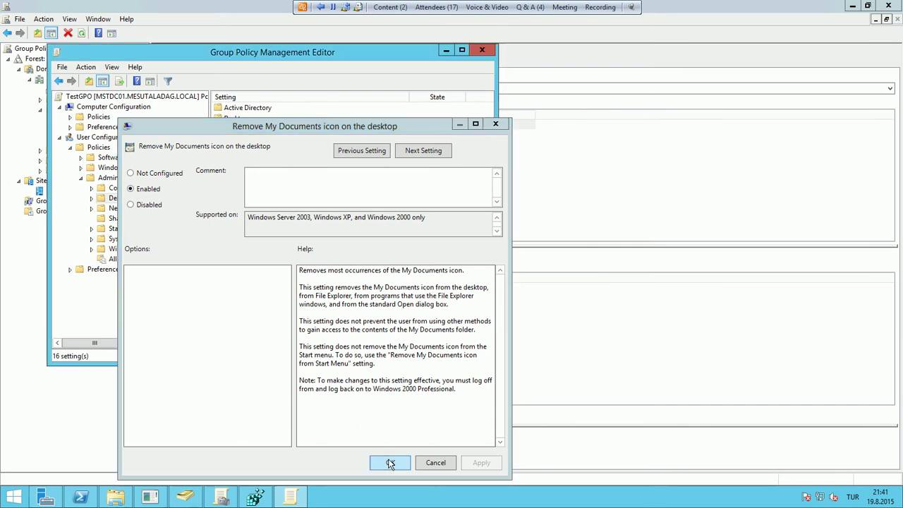
click(124, 187)
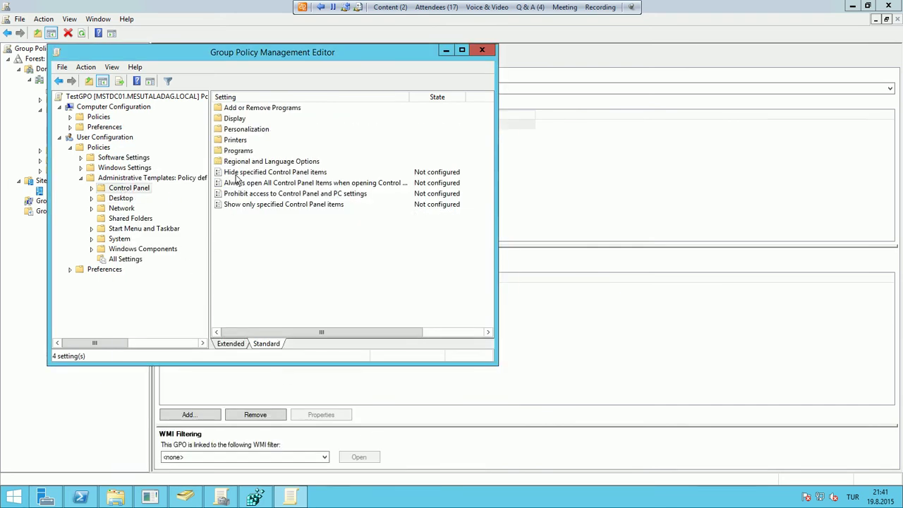
double_click(125, 187)
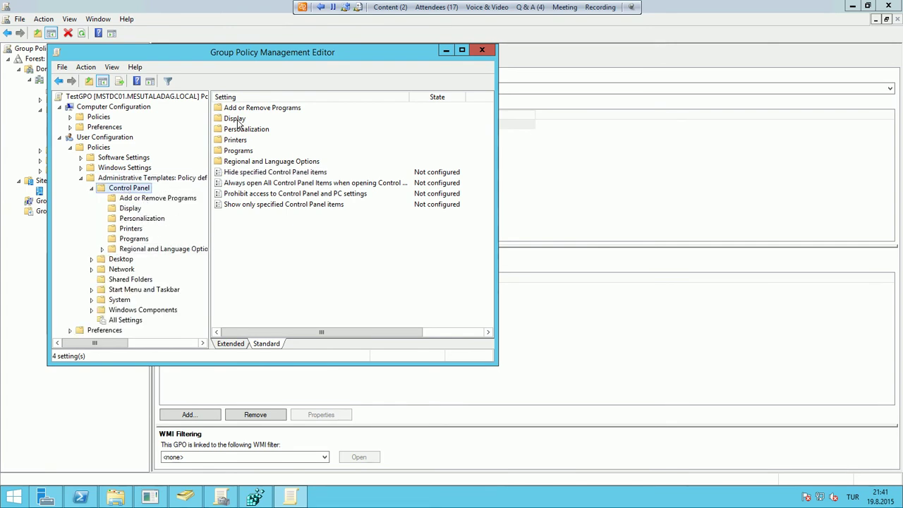
double_click(258, 177)
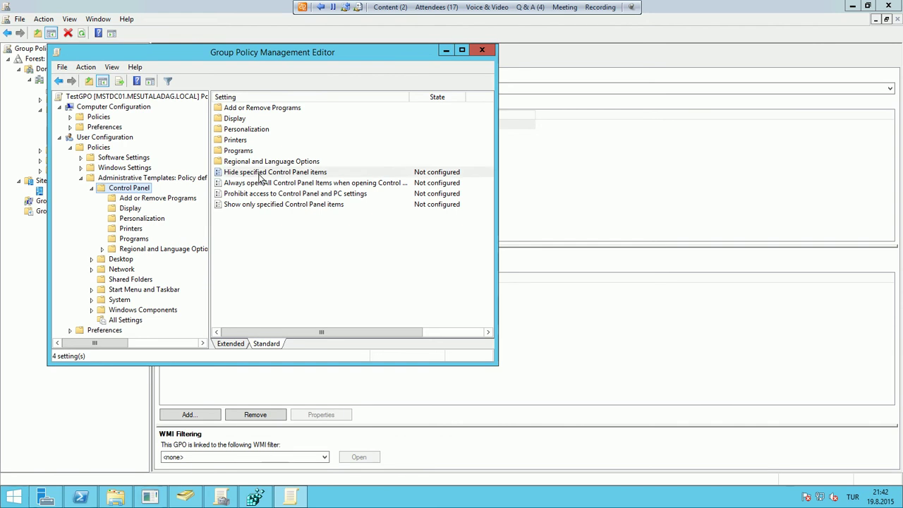
Enable the hide policy and check item names in Control Panel's Small icons view
click(49, 87)
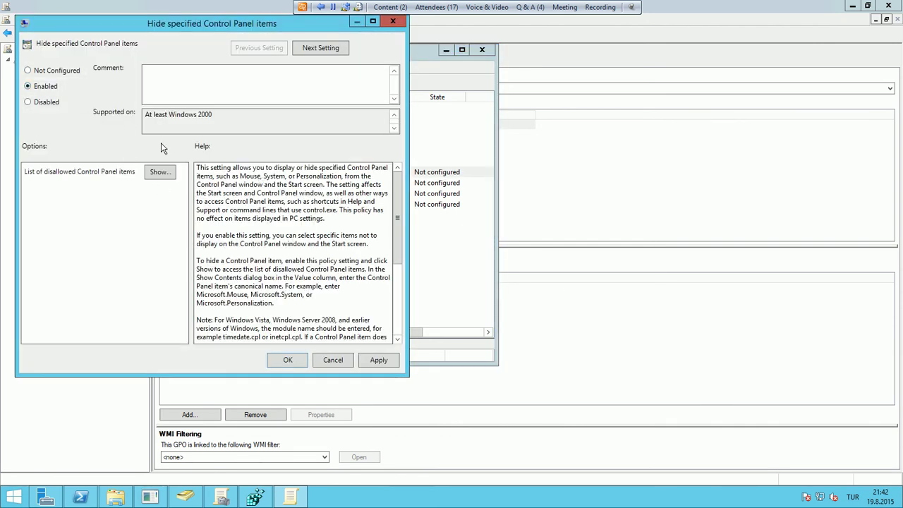
click(10, 499)
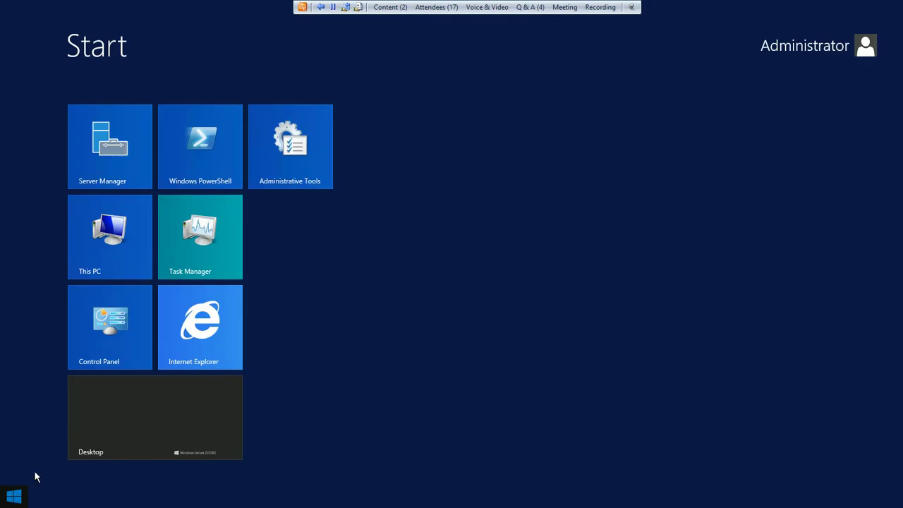
click(135, 320)
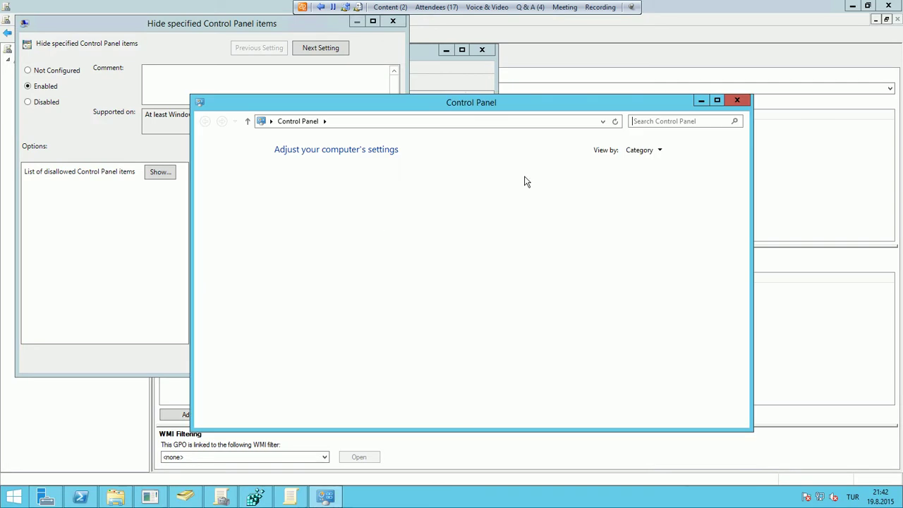
click(643, 149)
click(655, 191)
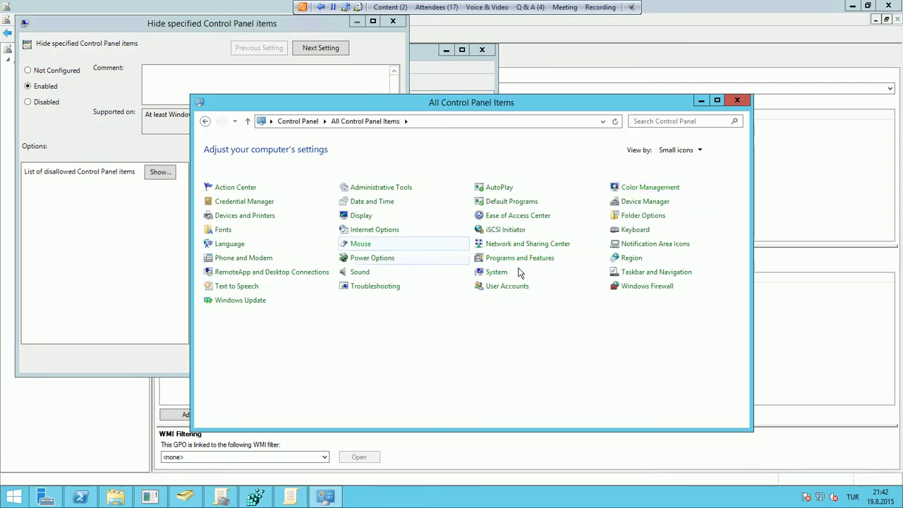
Add Mouse and System as disallowed Control Panel items and confirm the policy
click(135, 203)
click(158, 173)
click(147, 106)
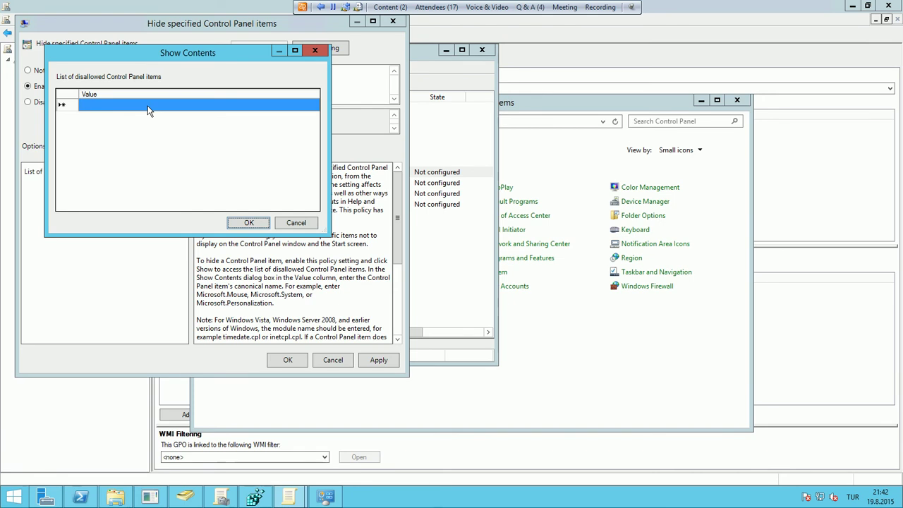
click(148, 107)
text(Mouse)
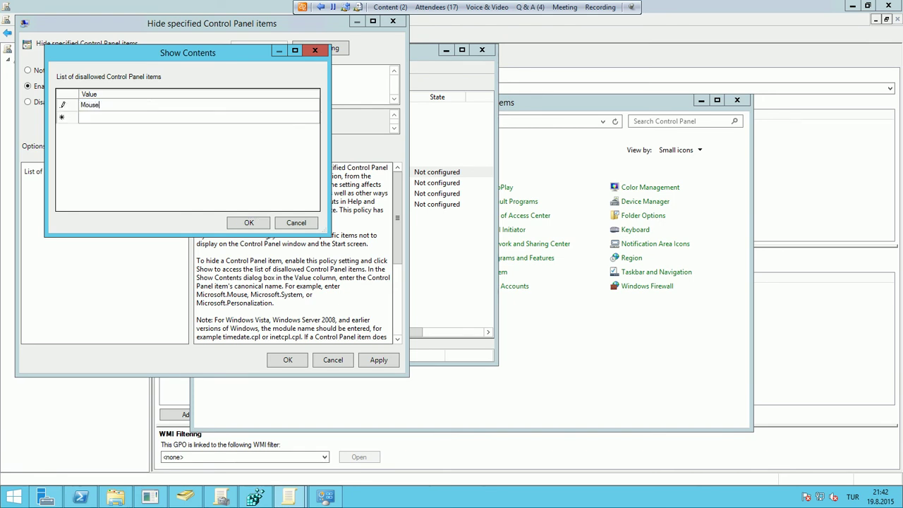
click(104, 116)
click(104, 117)
text(System)
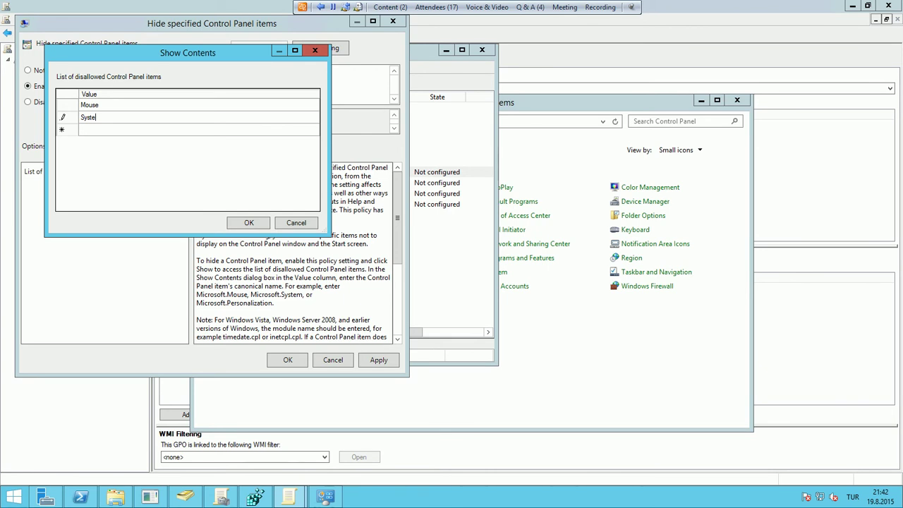
click(250, 222)
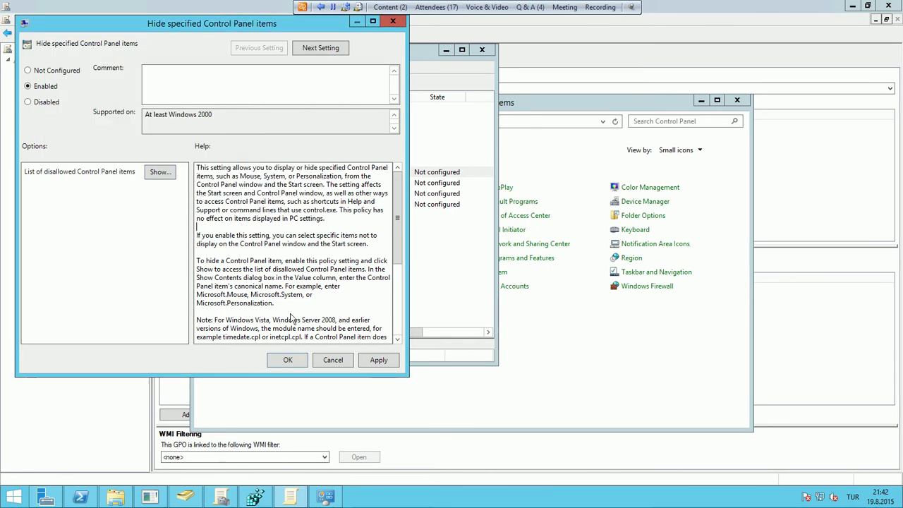
click(289, 360)
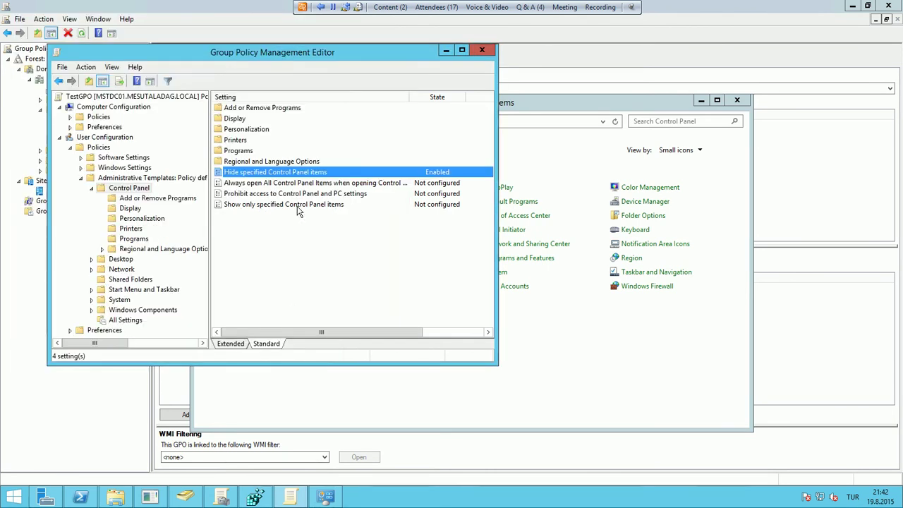
Close the editor and Control Panel, then select TestGPO in Group Policy Management
click(482, 49)
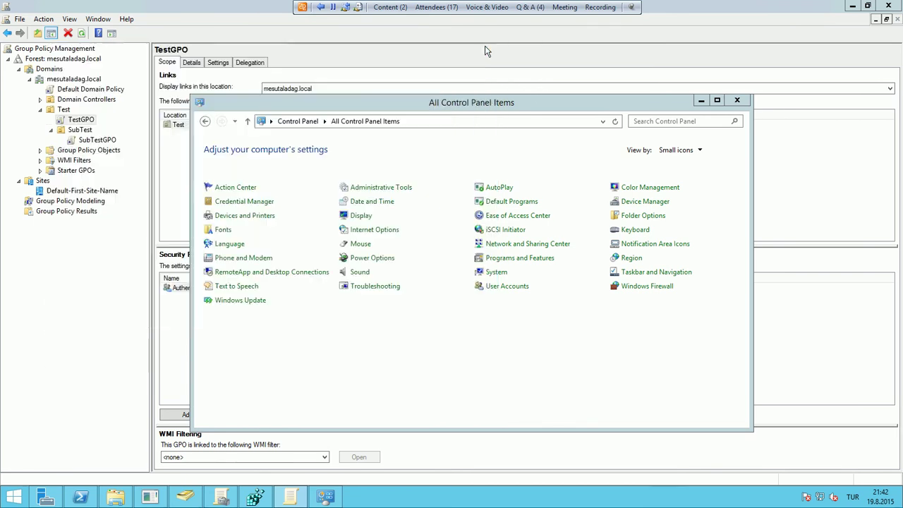
click(699, 101)
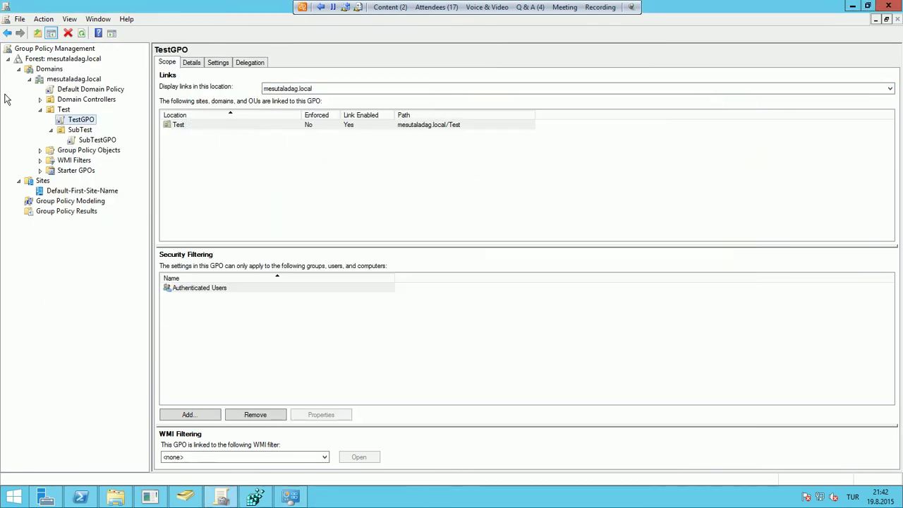
click(64, 109)
click(79, 119)
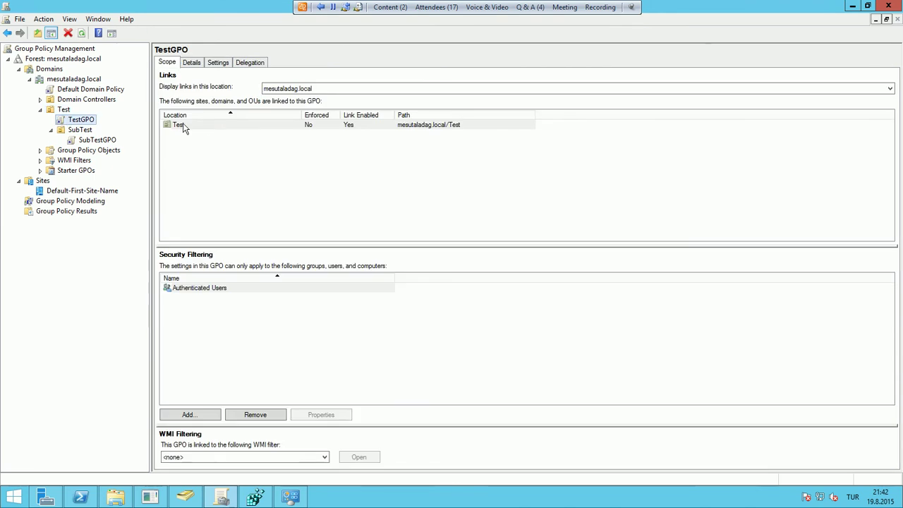
Expand the Control Panel, Desktop and Start Menu sections of TestGPO's Settings report, ending on Test OU
click(218, 63)
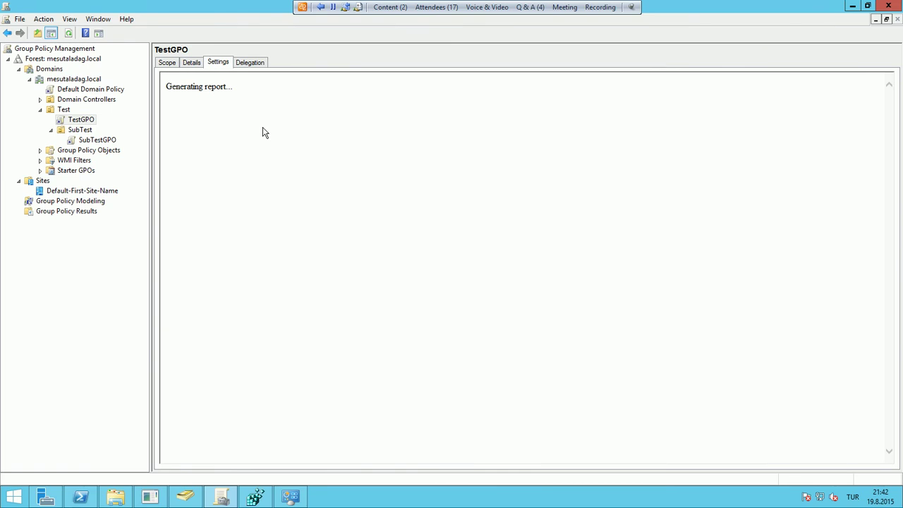
click(253, 152)
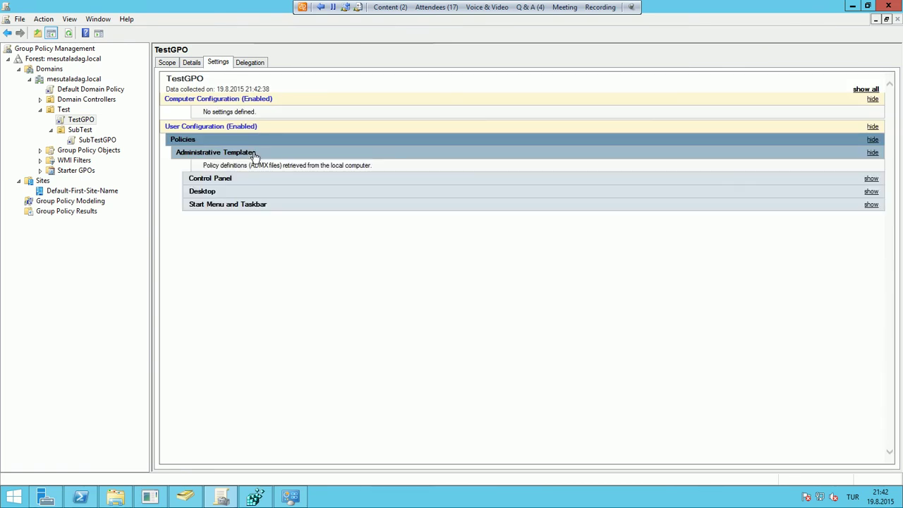
click(221, 181)
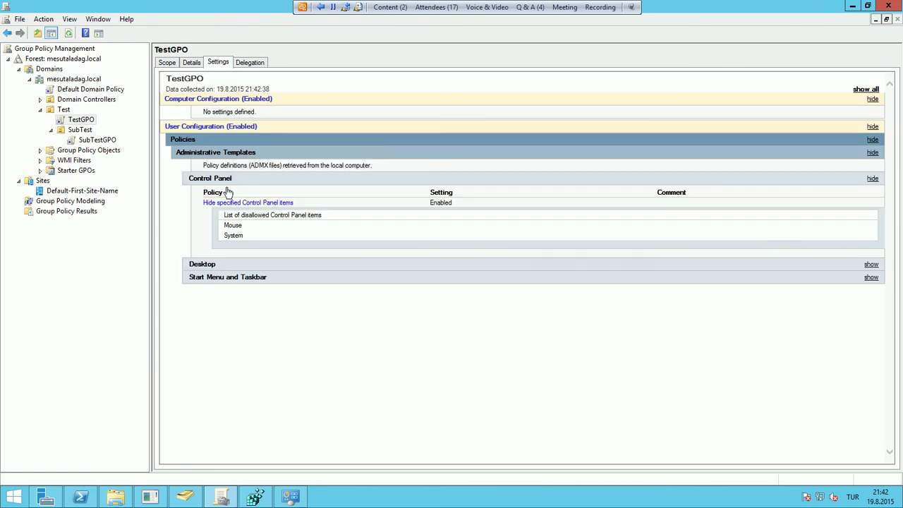
click(217, 266)
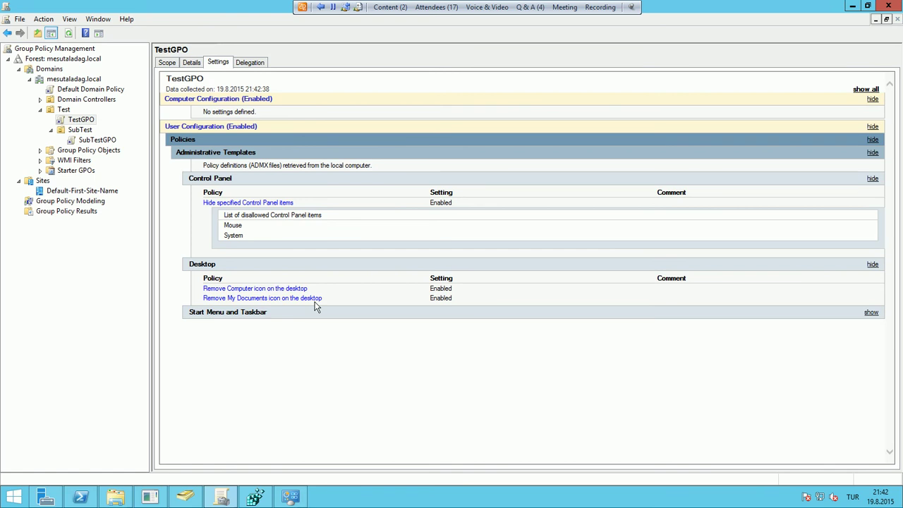
click(253, 312)
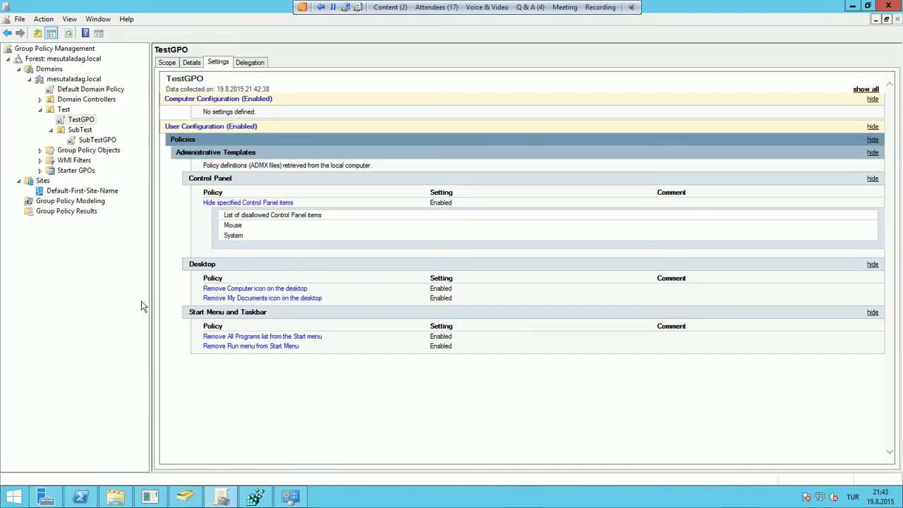
click(64, 110)
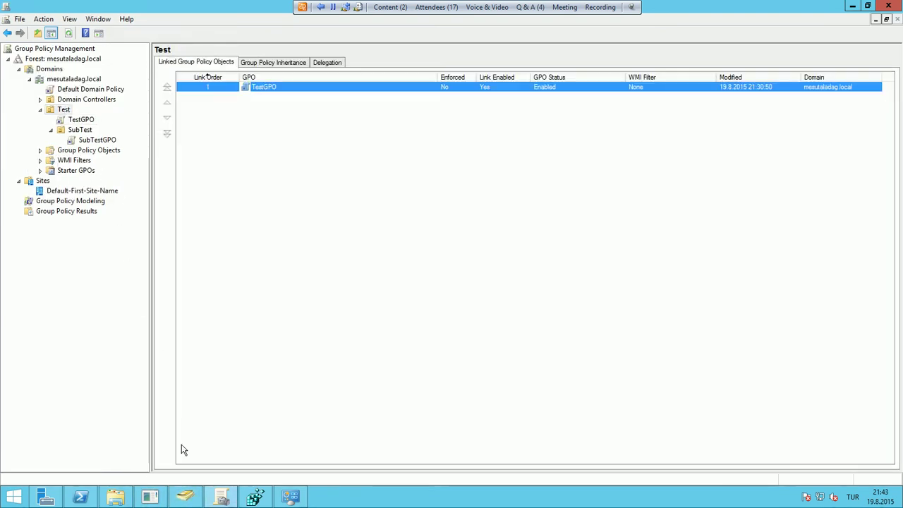
Select the test users in the Test OU in Active Directory Users and Computers
click(185, 498)
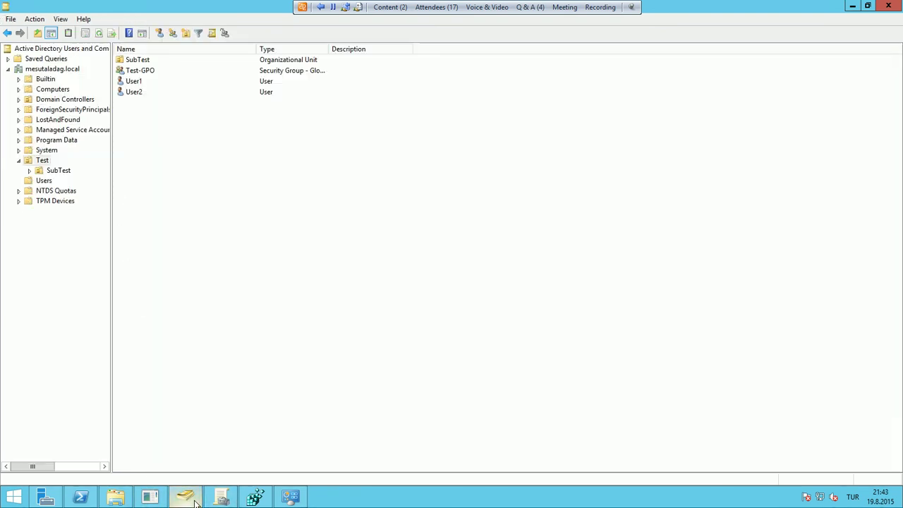
click(139, 82)
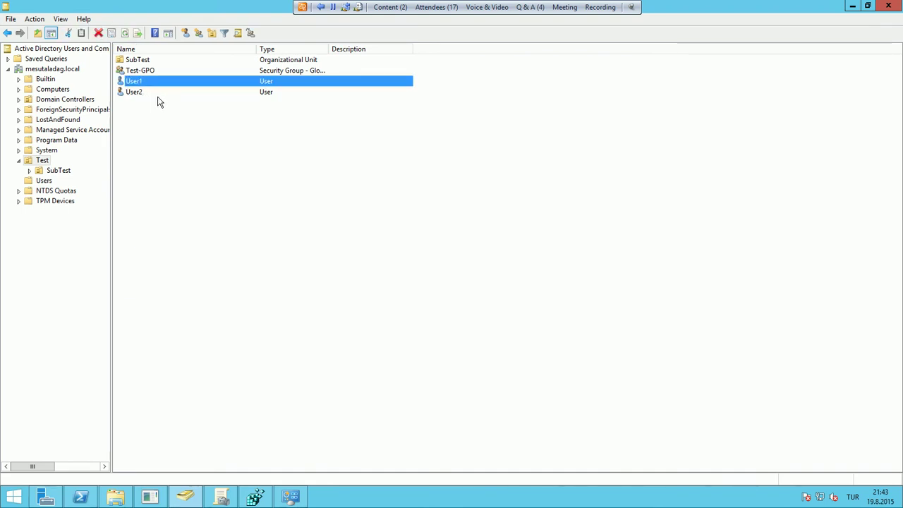
click(145, 92)
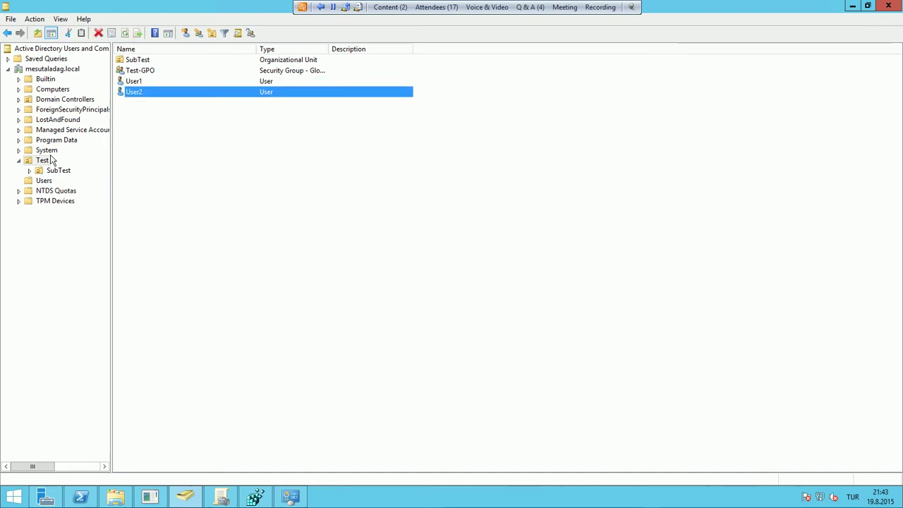
click(140, 83)
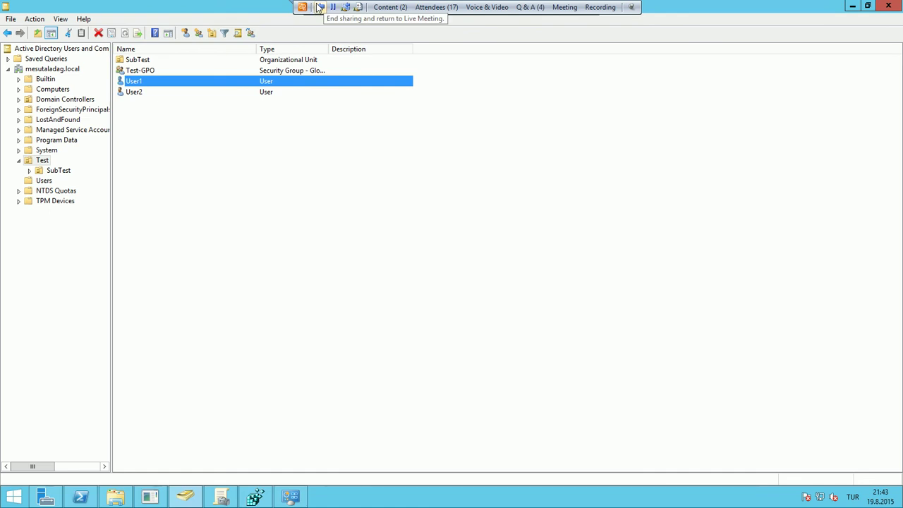
Stop the Live Meeting screen share and return to the remote server session
click(319, 7)
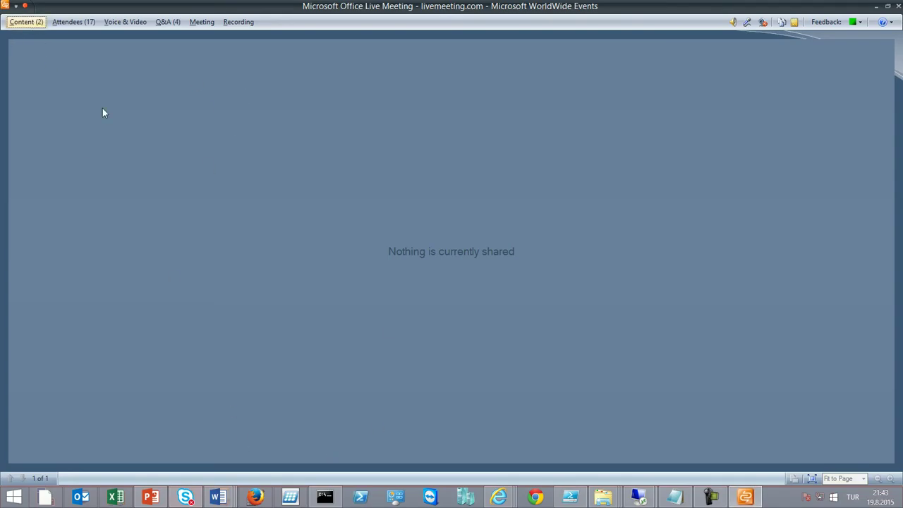
mouse_move(638, 497)
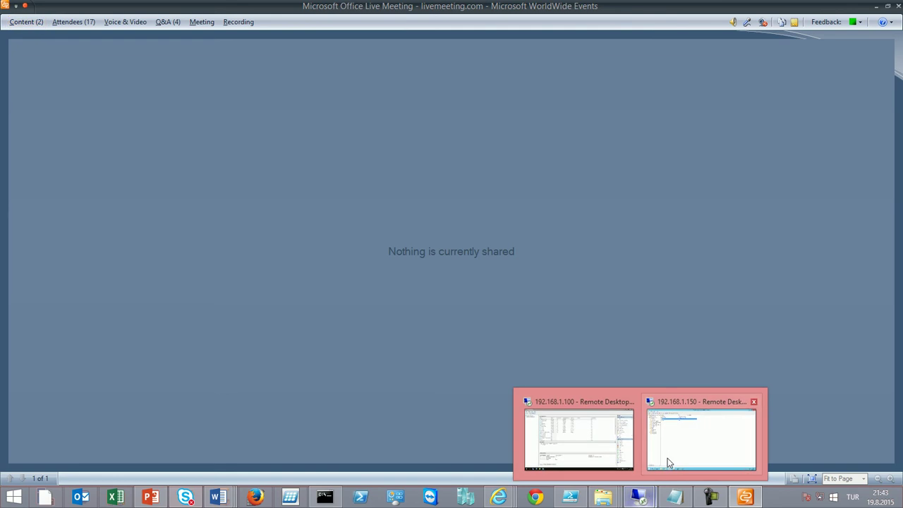
click(672, 452)
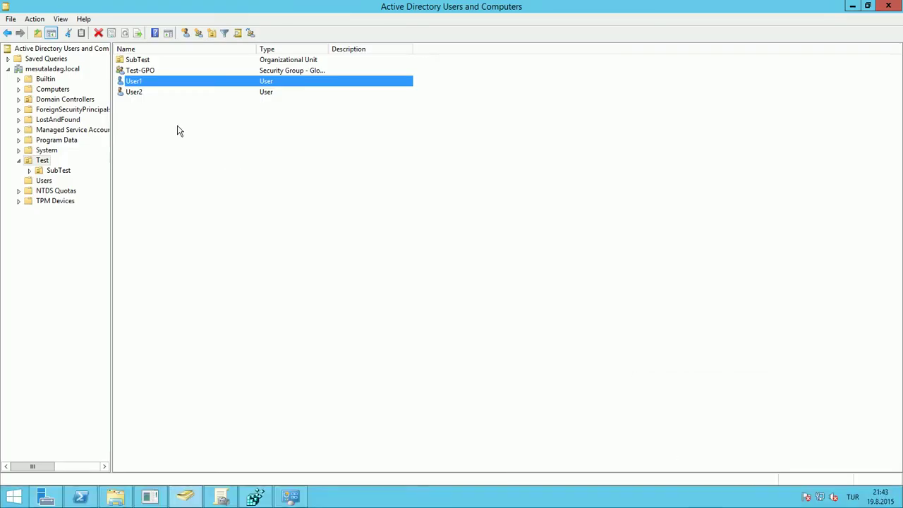
Add both Test OU users to the Remote Desktop Users group
ctrl+click(138, 96)
right_click(135, 97)
click(156, 100)
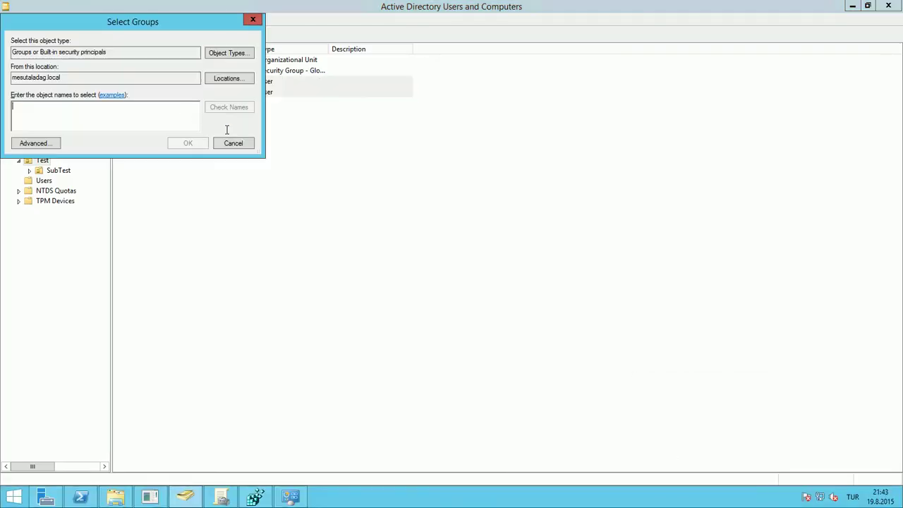
text(remote)
key(Return)
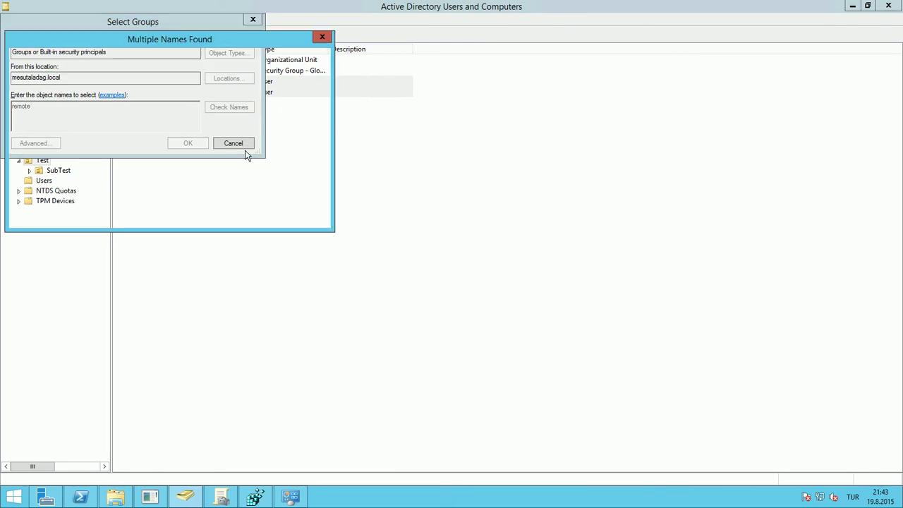
double_click(85, 107)
key(Return)
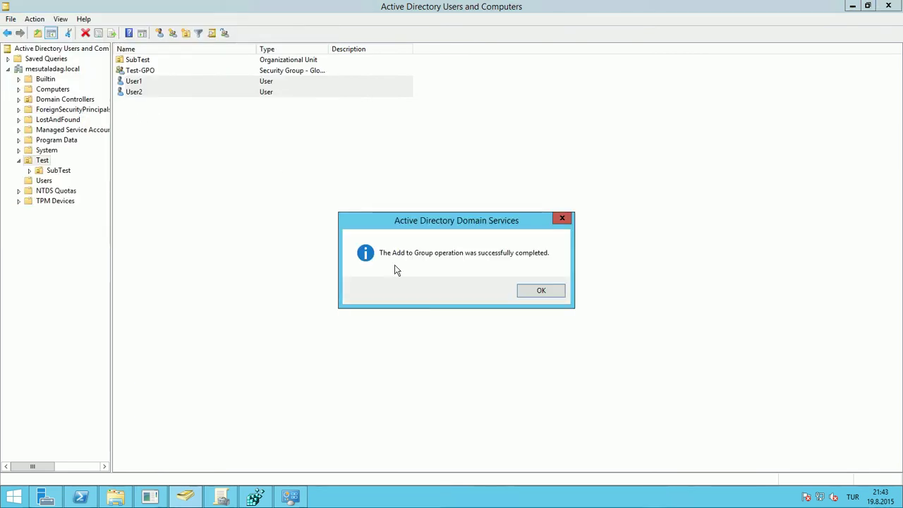
click(541, 290)
Add the selected users to the group matching 'pri'
right_click(218, 91)
click(240, 98)
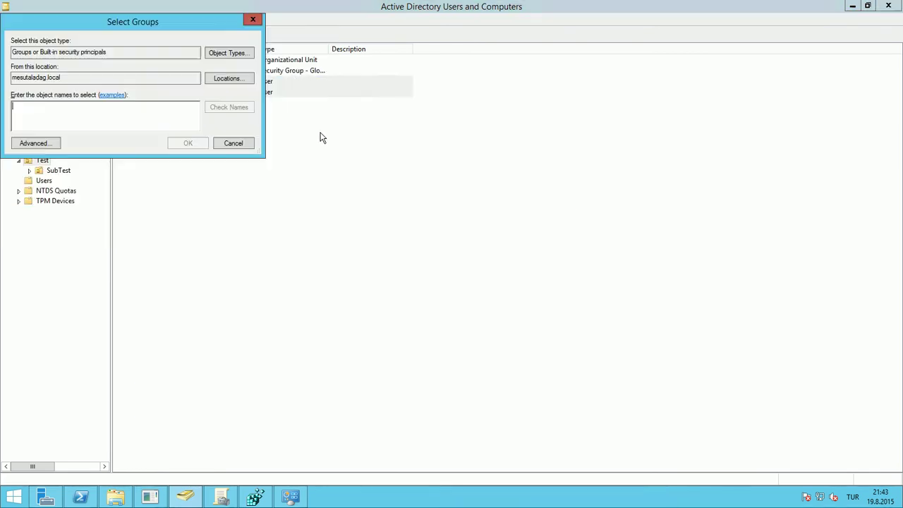
text(pri)
key(Return)
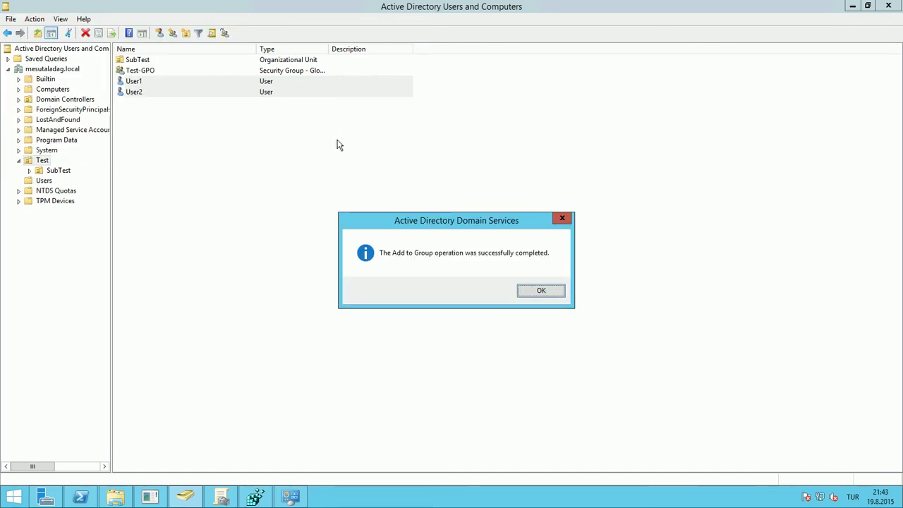
click(540, 291)
Add SubUser1 in the SubTest OU to the group matching 'pri'
click(71, 170)
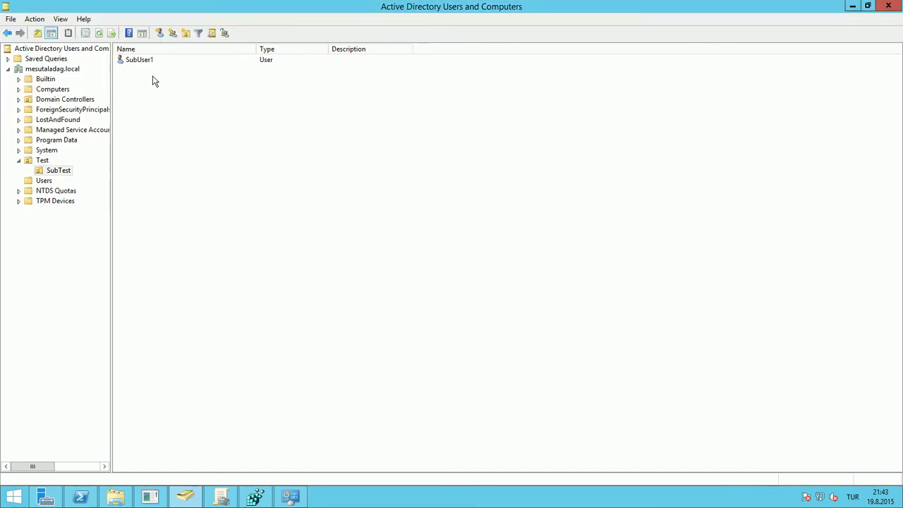
click(143, 61)
right_click(144, 61)
click(162, 82)
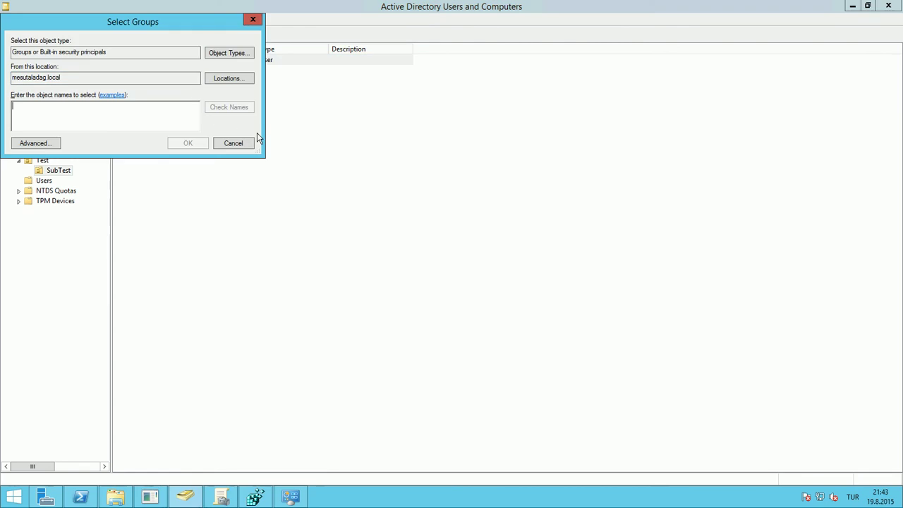
text(pri)
key(Return)
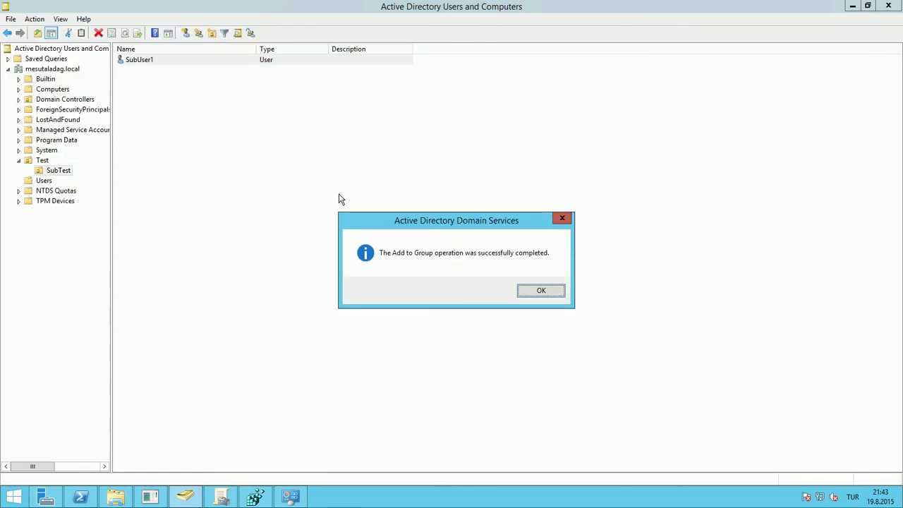
click(533, 289)
Add SubUser1 to Remote Desktop Users and minimize the remote session
right_click(201, 59)
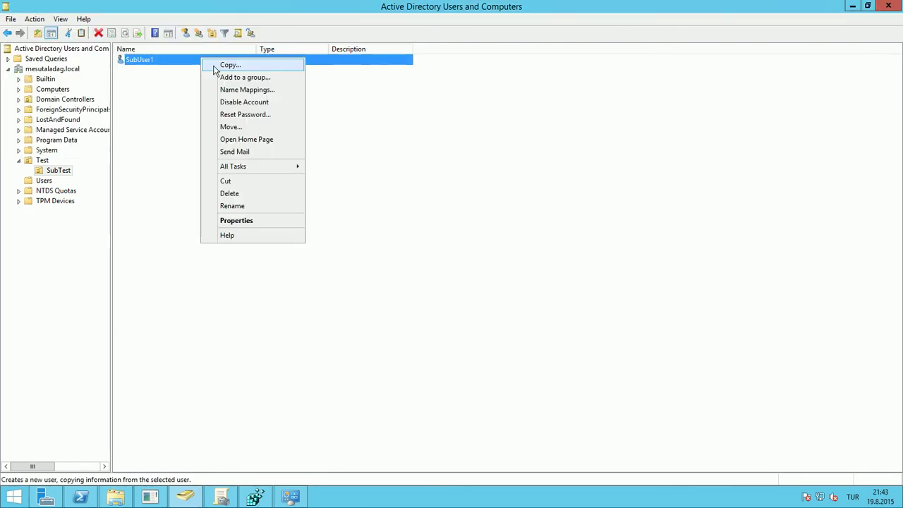
click(225, 77)
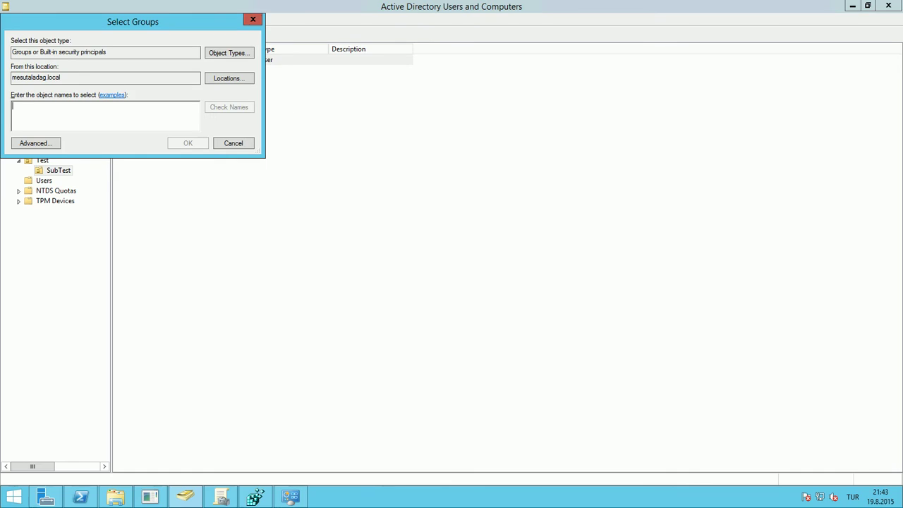
text(remo)
key(Return)
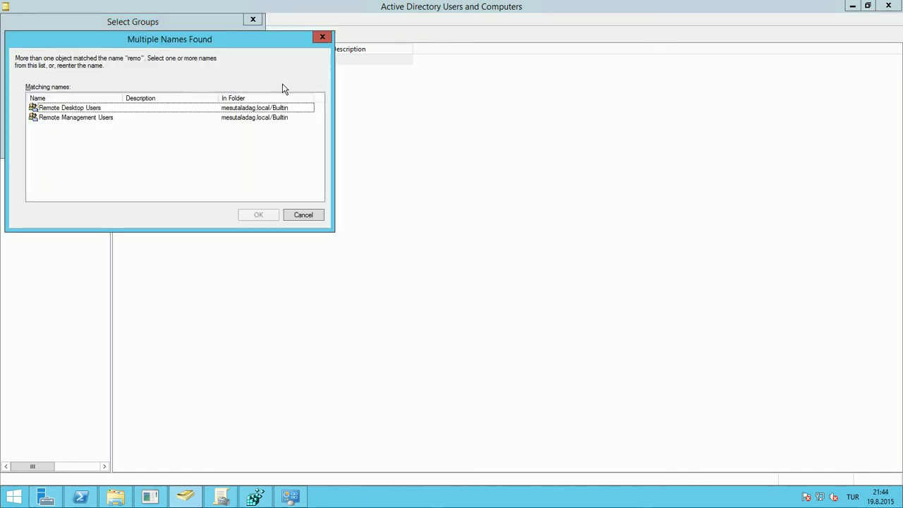
click(116, 108)
key(Return)
key(Return)
click(526, 289)
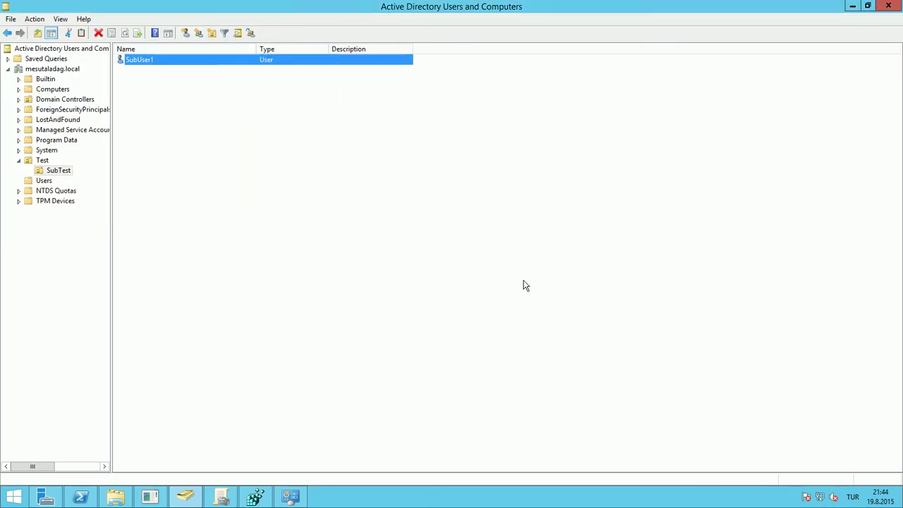
mouse_move(654, 9)
click(565, 7)
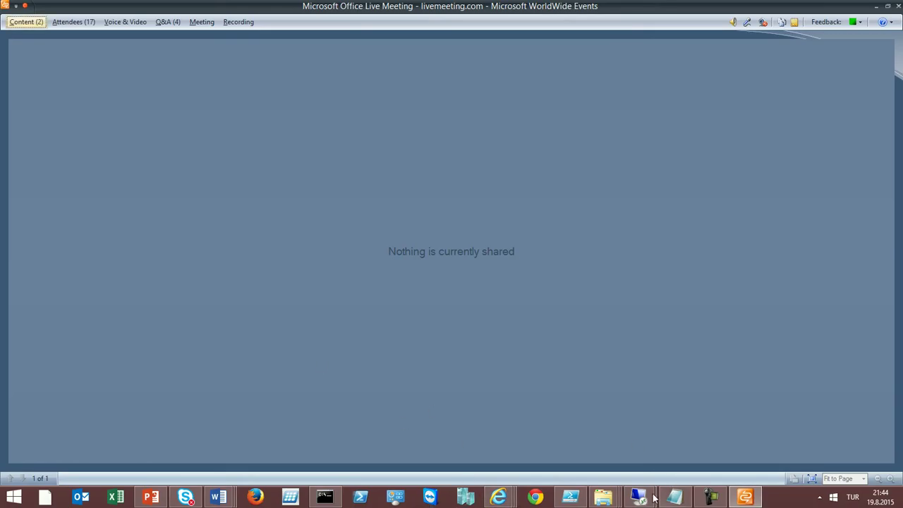
Relaunch Remote Desktop Connection from Command Prompt and connect to 192.168.1.154
mouse_move(638, 496)
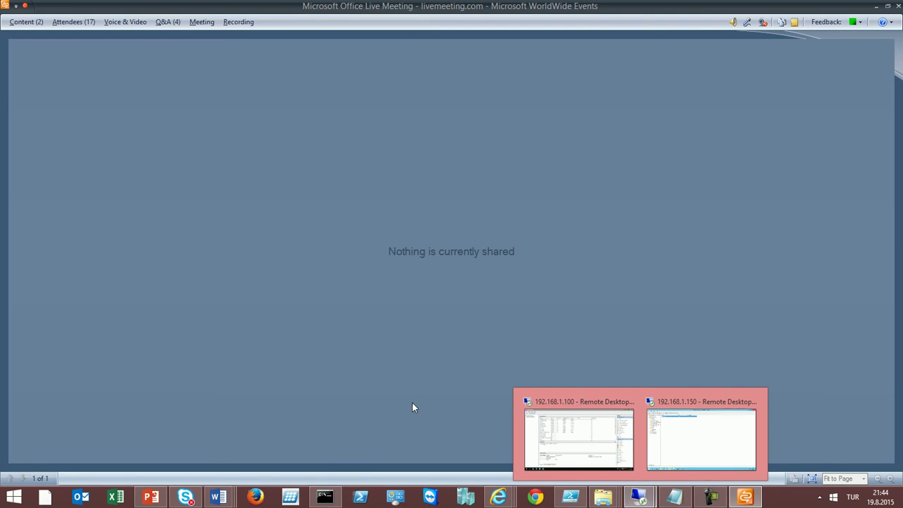
click(388, 420)
key(Up)
key(Return)
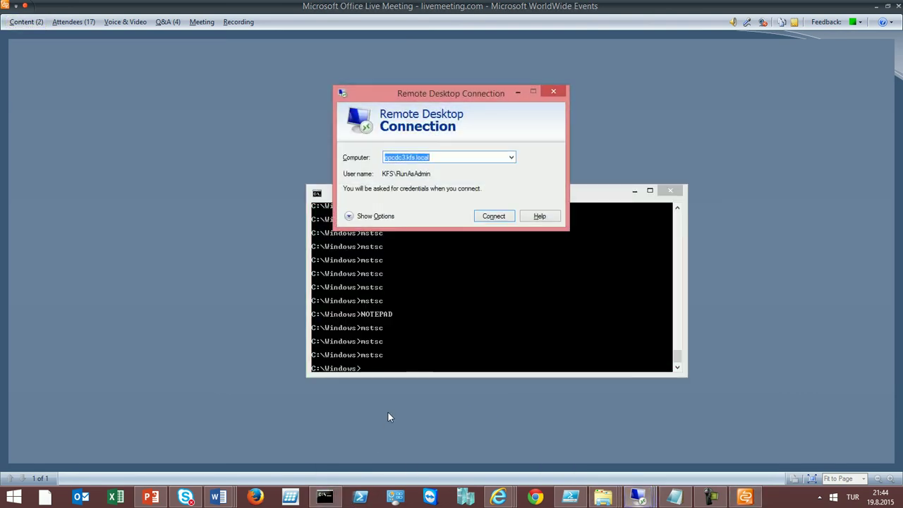
text(192)
key(Down)
key(Down)
key(Down)
key(Down)
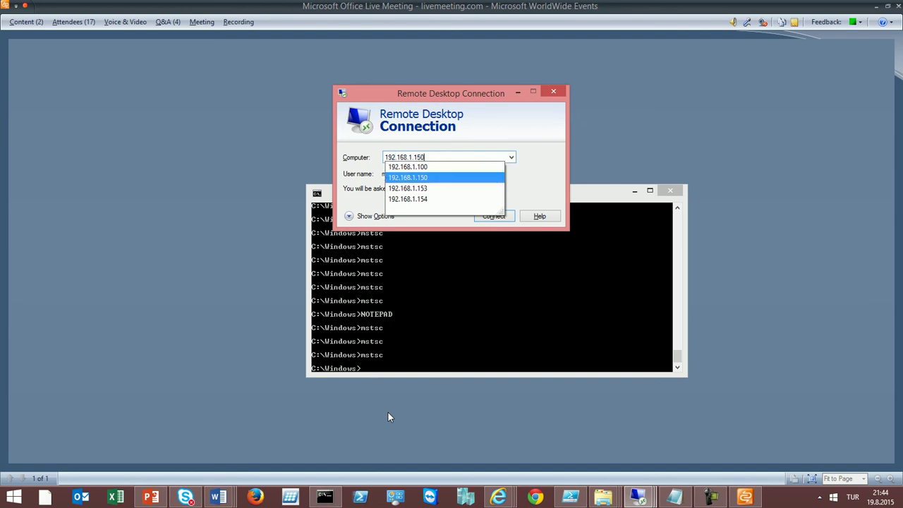
key(Return)
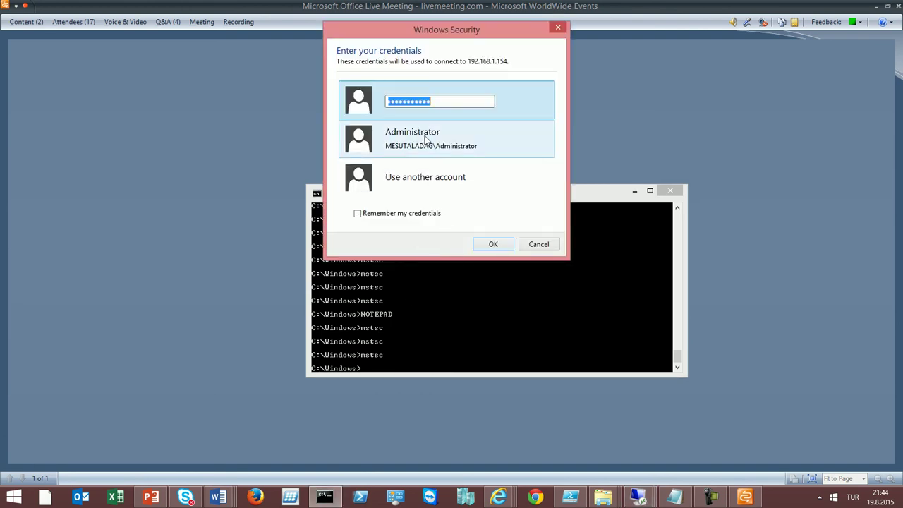
Sign in as User1 with its password, accept the certificate, and dismiss the not-authorized error
click(428, 182)
text(MESUTALADAG\)
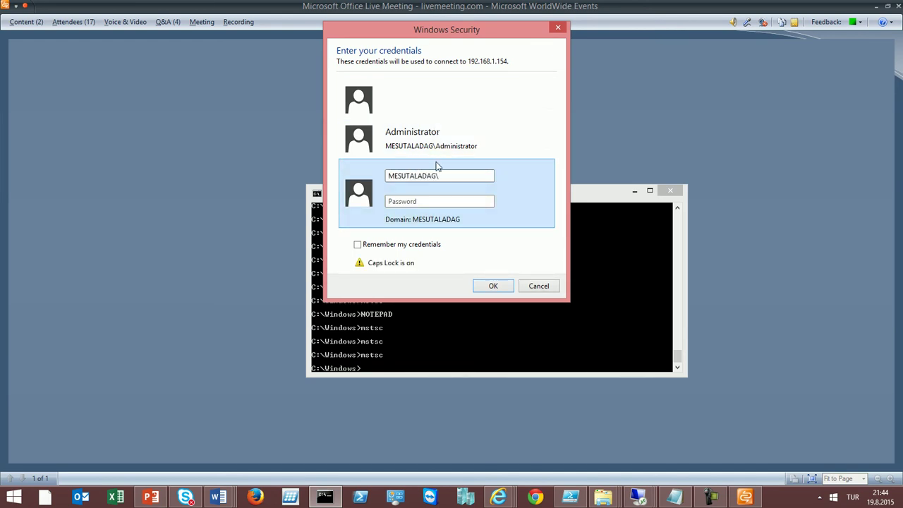
key(Caps_Lock)
text(User1)
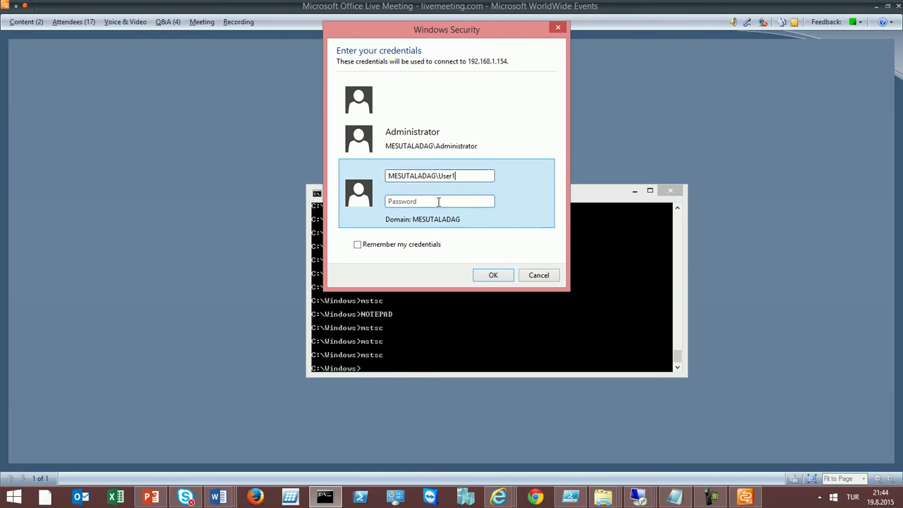
key(Caps_Lock)
text(P)
key(Caps_Lock)
text(ass)
key(Return)
key(y)
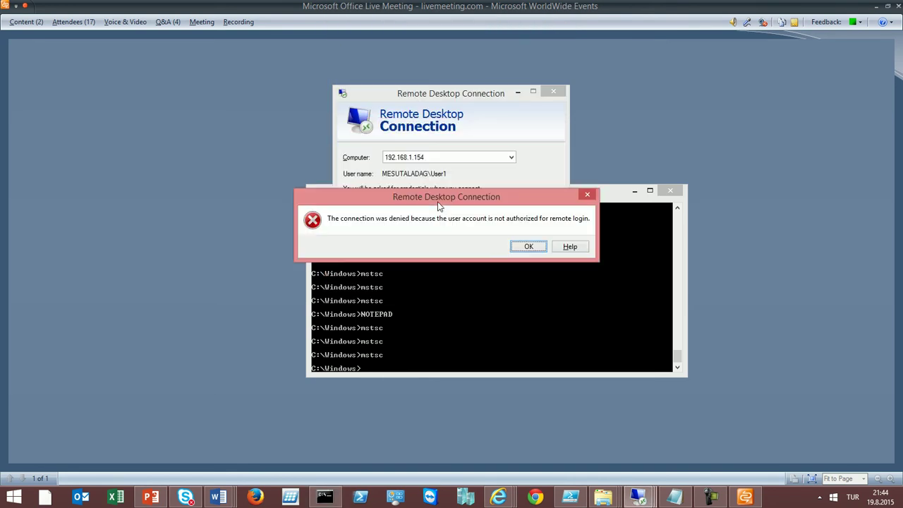
click(527, 247)
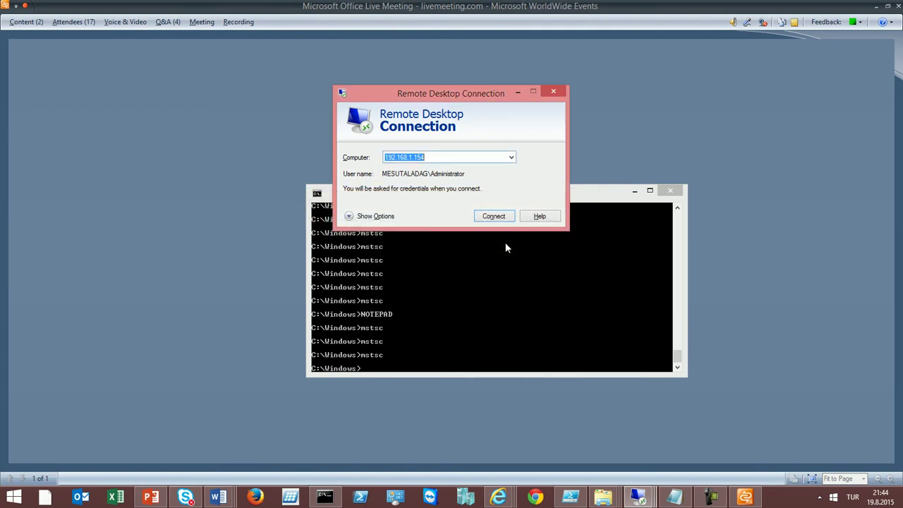
key(Down)
In the 192.168.1.150 session, select User1 and User2 in the Test OU
mouse_move(639, 497)
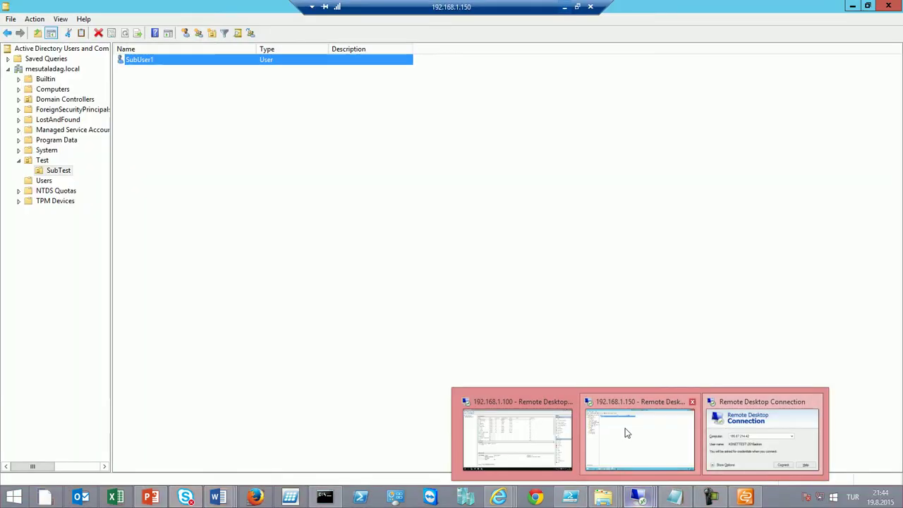
click(626, 433)
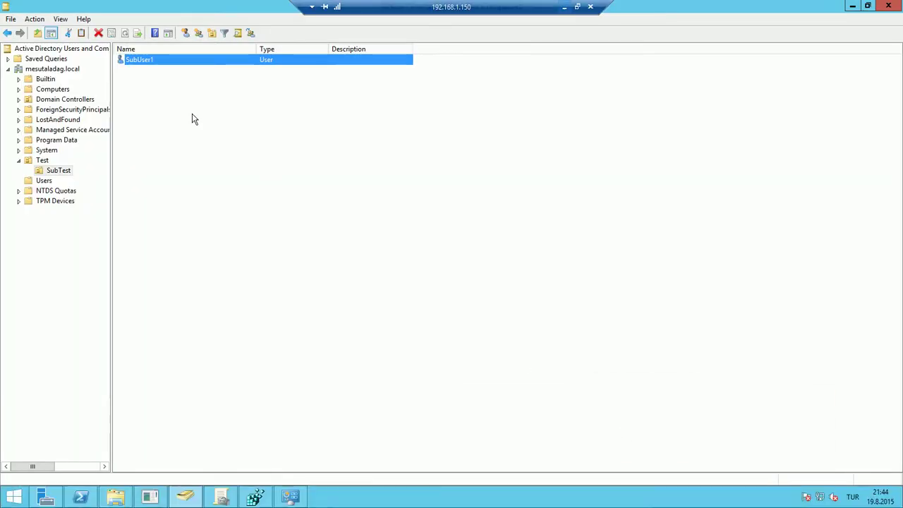
click(42, 160)
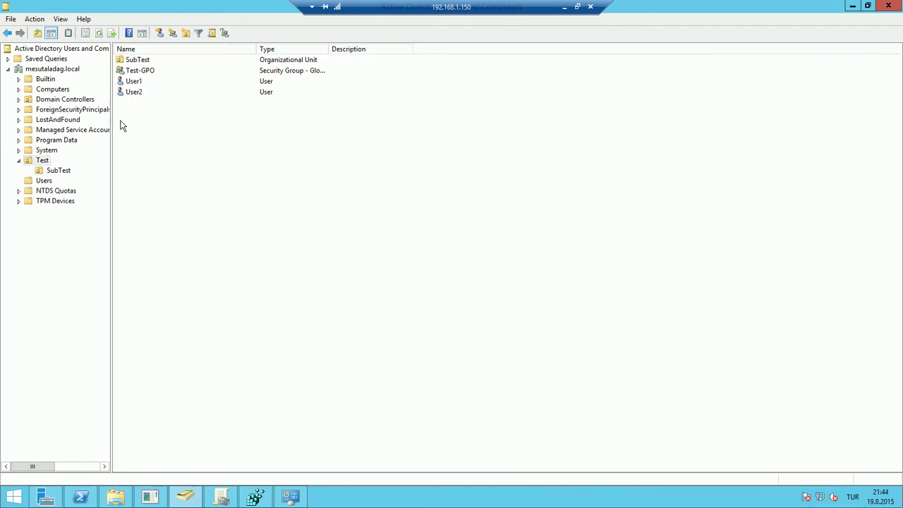
click(137, 84)
ctrl+click(140, 92)
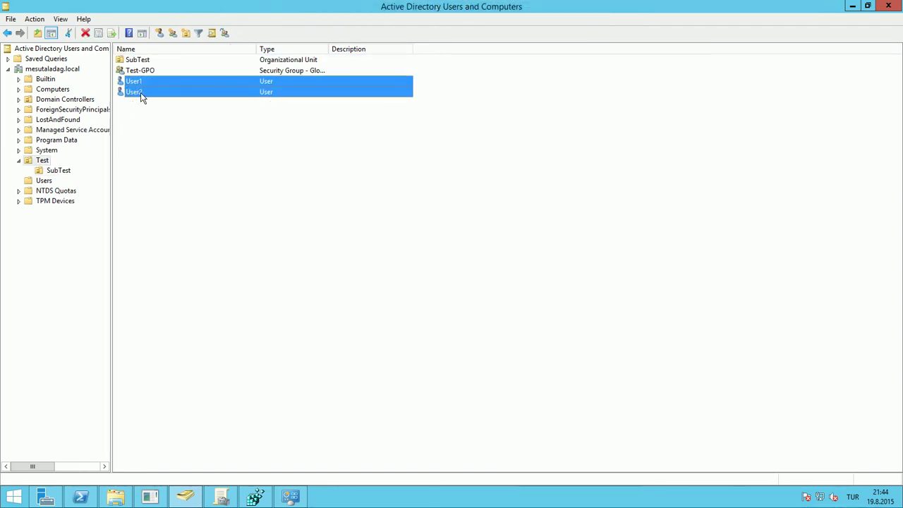
Add User1 and User2 to Domain Admins, then return to the local desktop
right_click(142, 93)
click(177, 101)
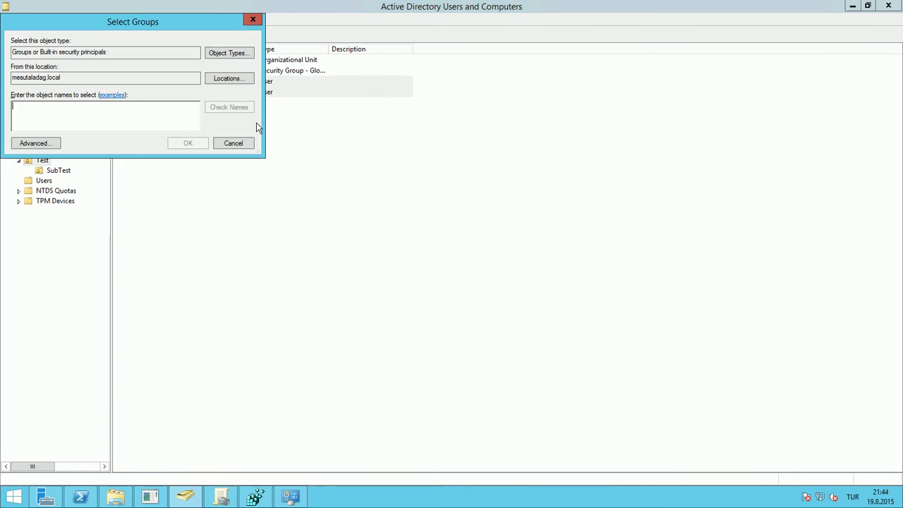
text(doma)
key(Return)
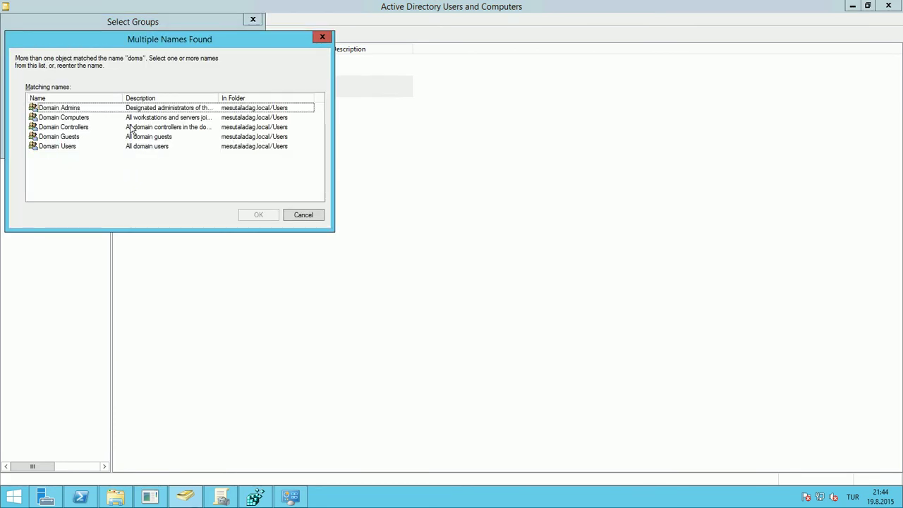
double_click(111, 110)
click(185, 131)
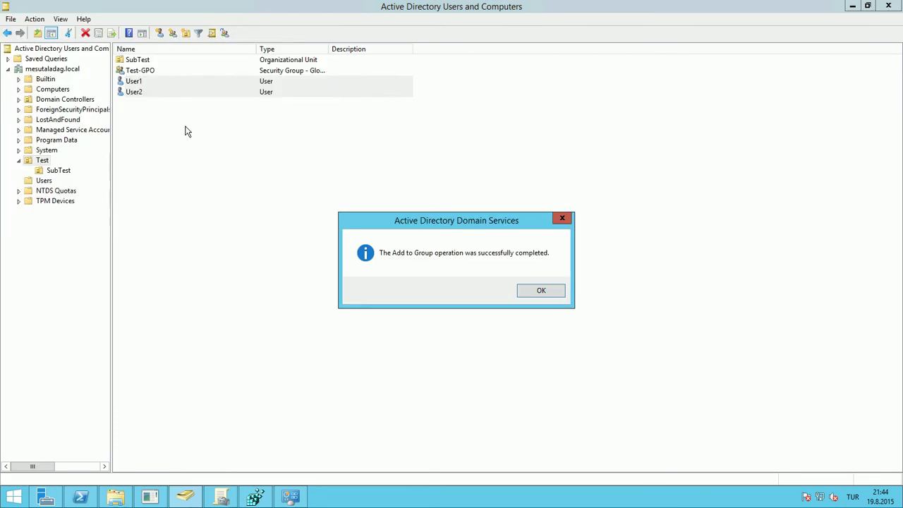
click(539, 295)
click(558, 8)
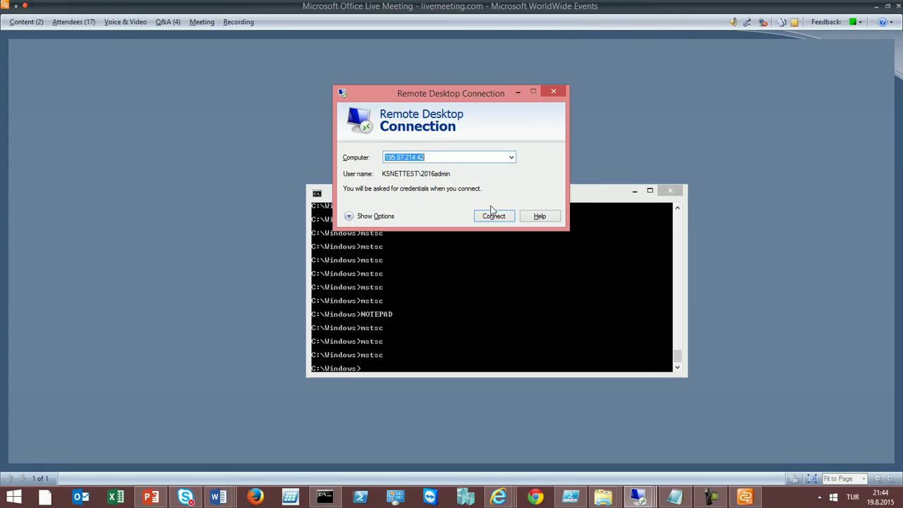
Connect to 192.168.1.154 as User1 with its password, accept the certificate, and minimize the session
text(1)
key(Down)
key(Down)
key(Down)
key(Down)
key(Return)
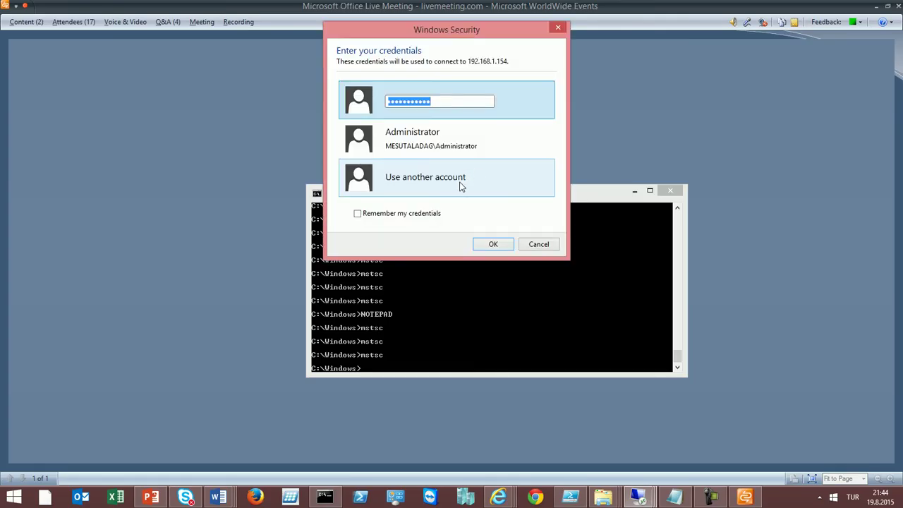
click(460, 186)
text(mesutaladag\)
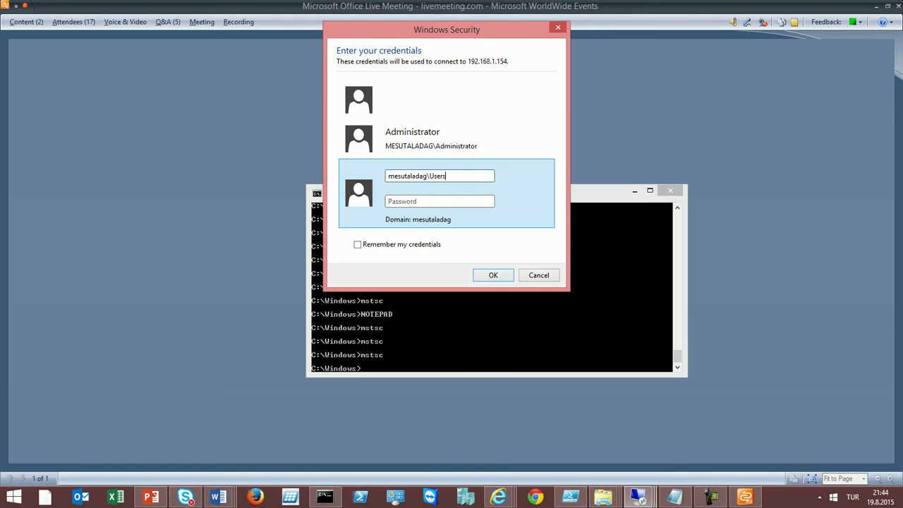
text(User1)
key(Tab)
text(P)
key(Return)
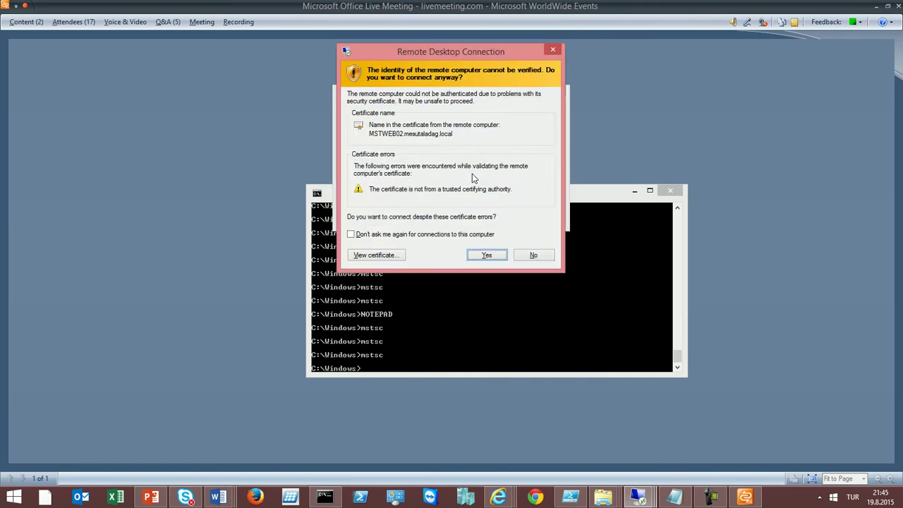
key(Return)
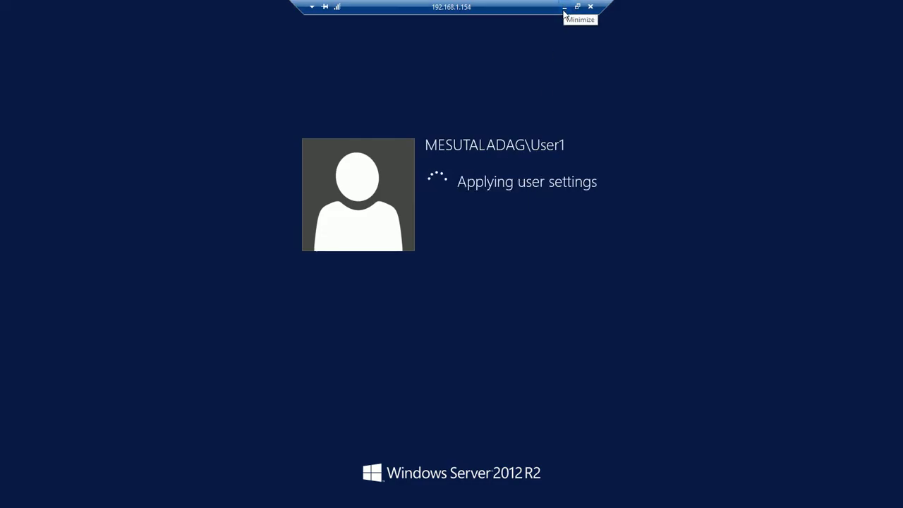
click(564, 9)
click(10, 25)
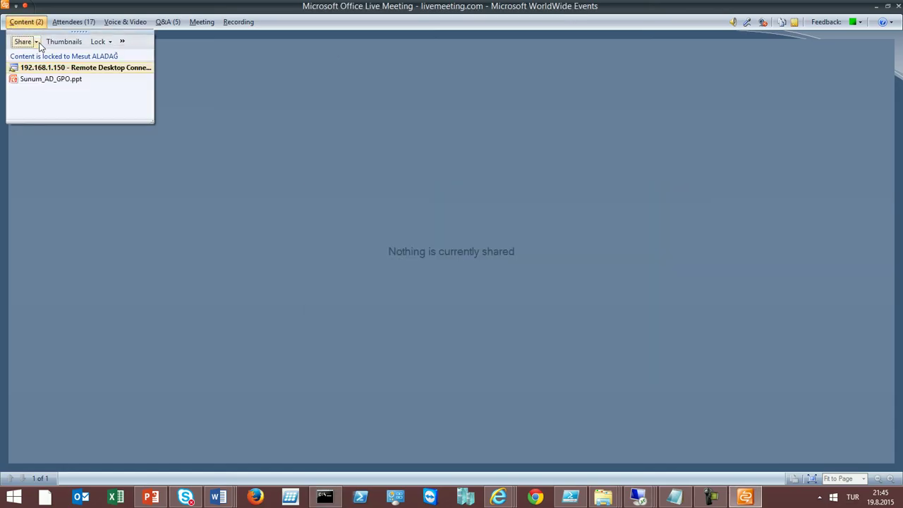
Share the 192.168.1.154 remote desktop window in Live Meeting and switch to that session
click(35, 41)
mouse_move(50, 73)
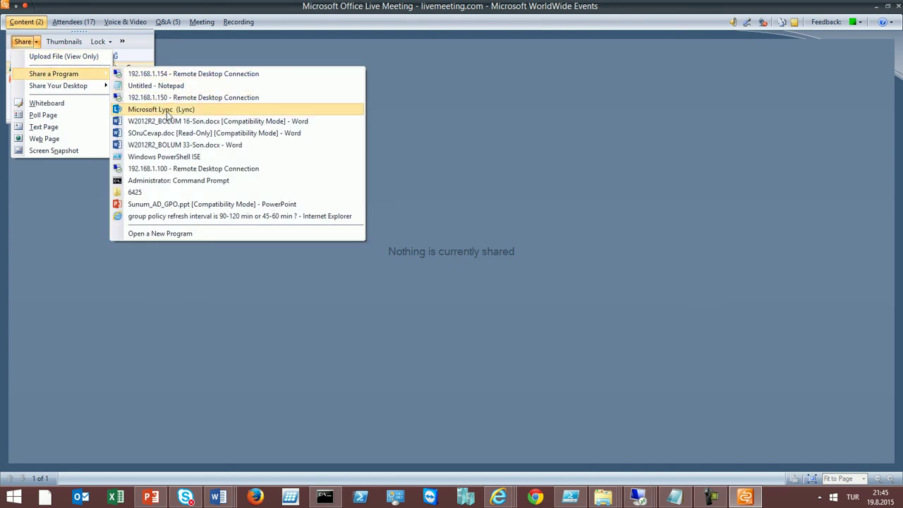
click(149, 74)
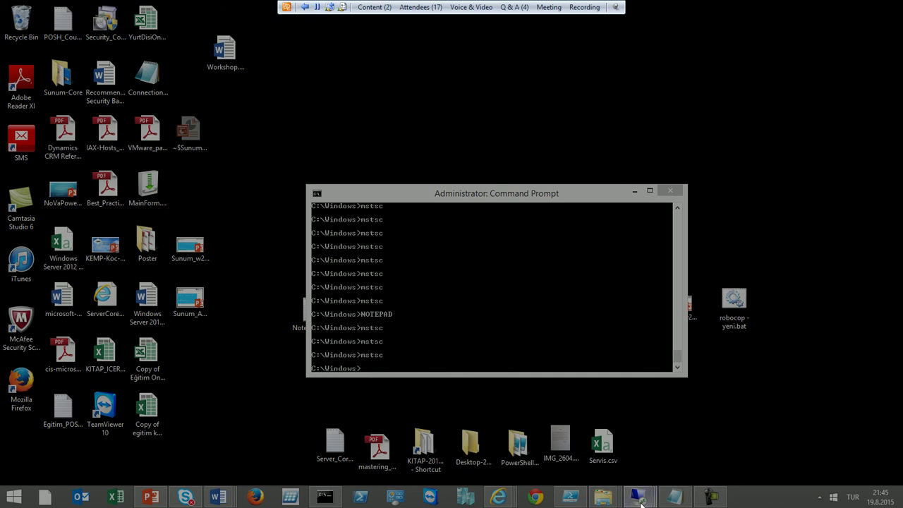
mouse_move(640, 502)
click(740, 440)
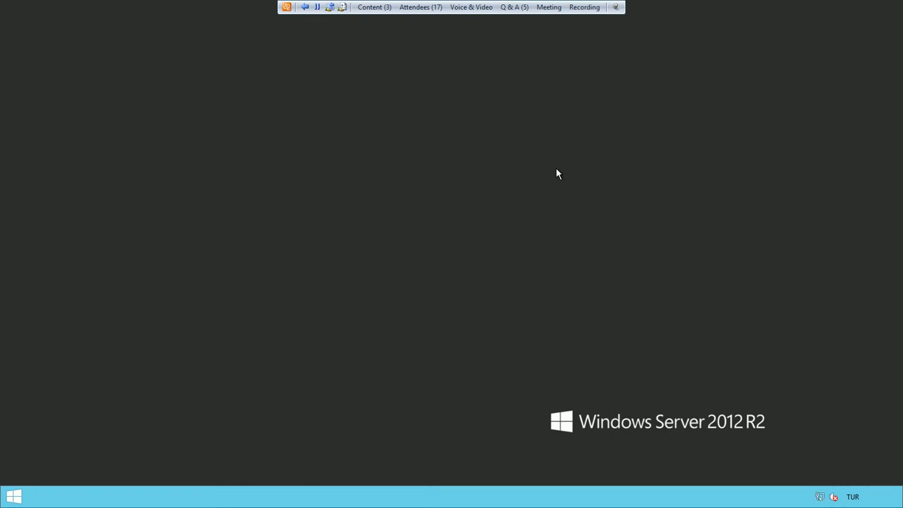
Launch Server Manager from the taskbar in User1's session
click(471, 8)
click(471, 8)
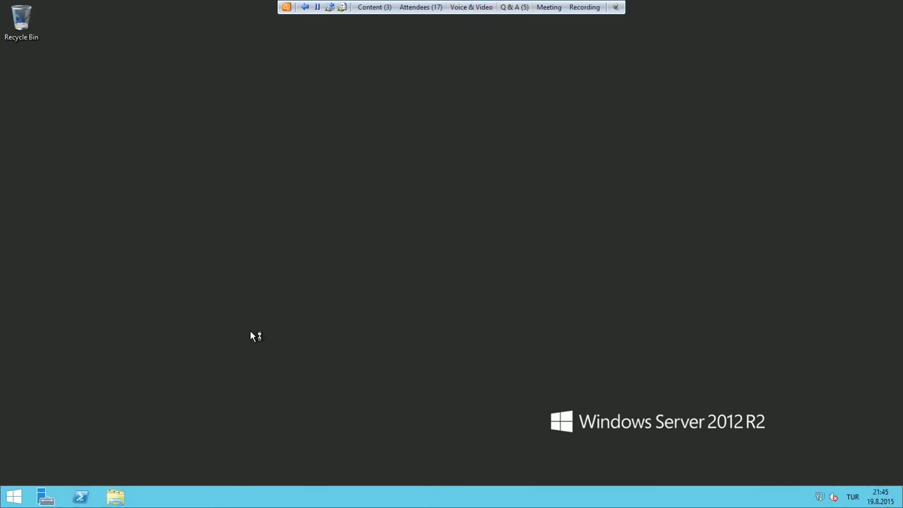
right_click(348, 256)
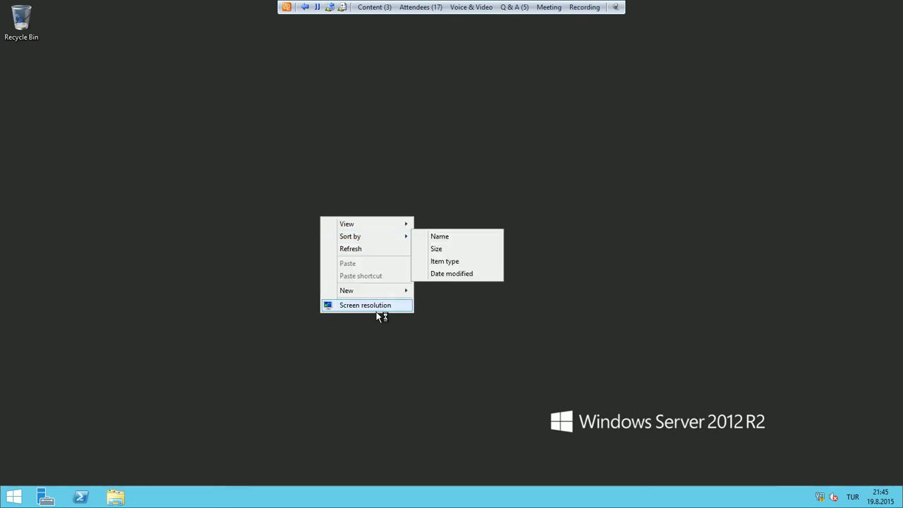
click(295, 359)
click(34, 501)
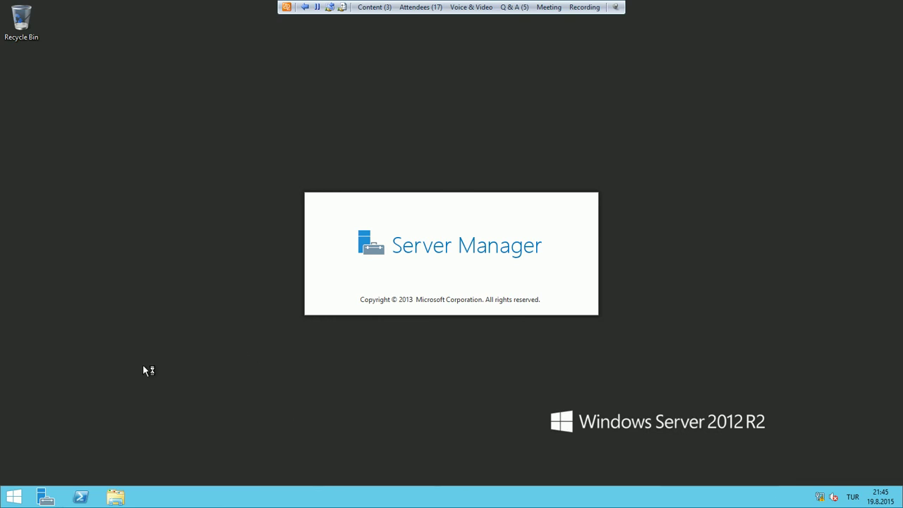
Open Control Panel from Start and list all items as Small icons
click(14, 498)
click(120, 340)
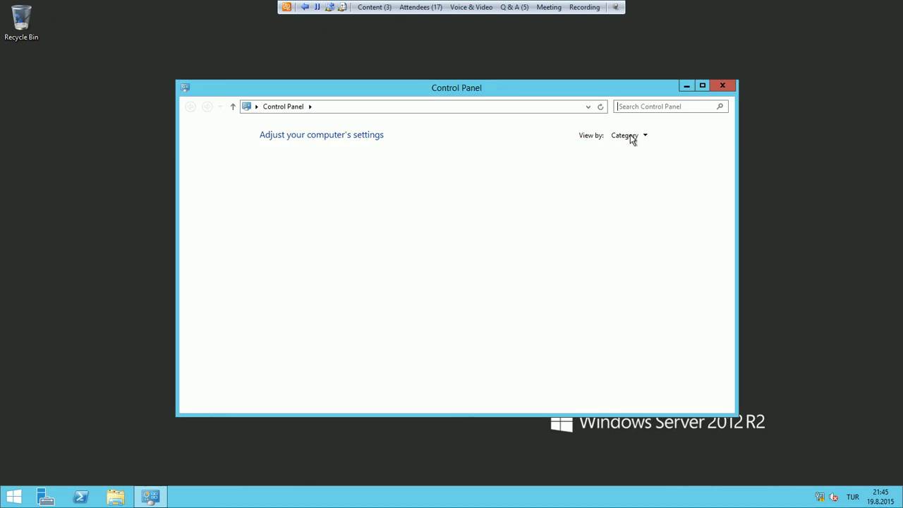
click(635, 135)
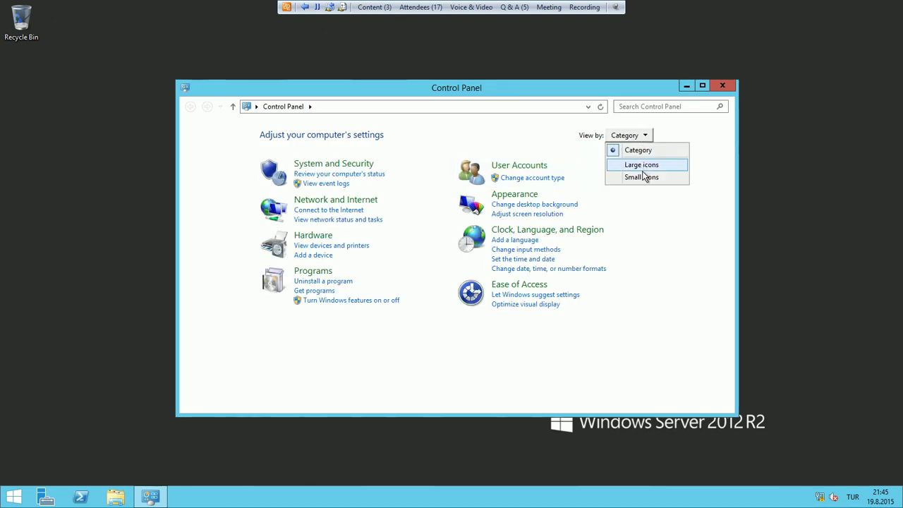
click(643, 176)
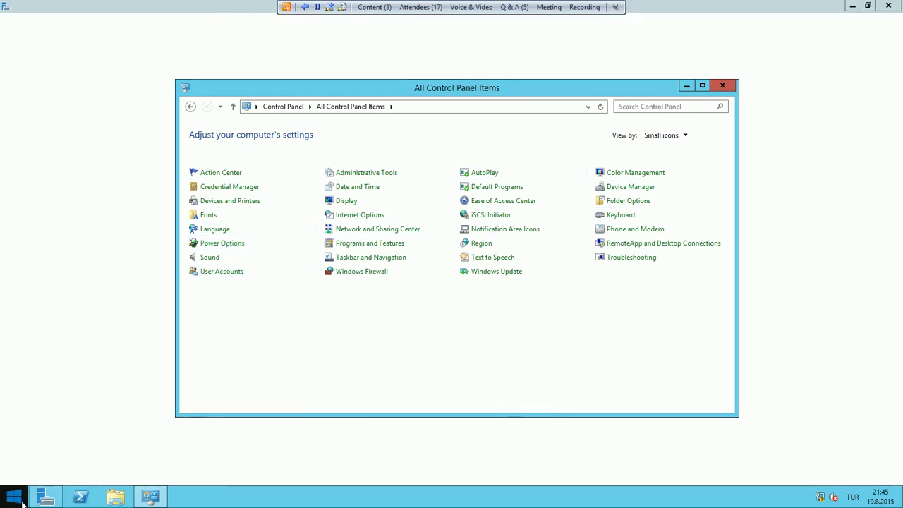
right_click(24, 501)
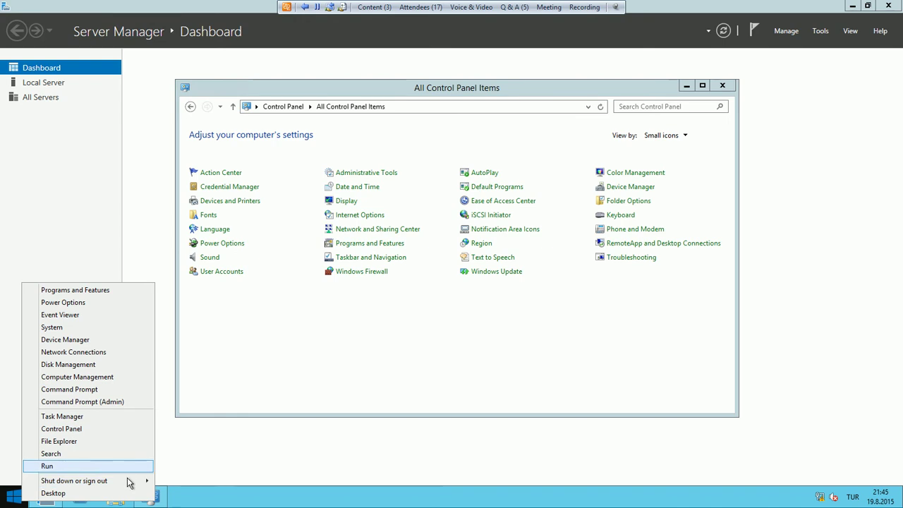
Try launching Run from the Win+X menu and dismiss the Restrictions error
click(5, 501)
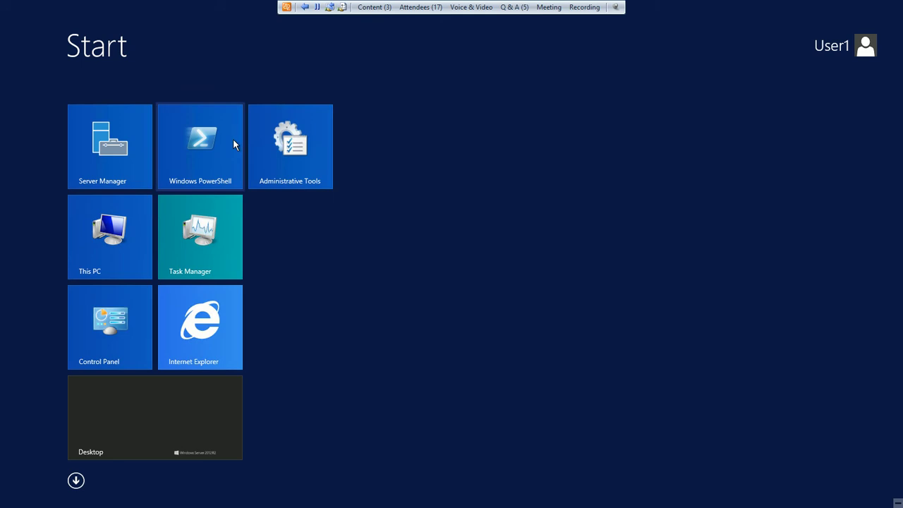
key(Escape)
right_click(10, 497)
click(41, 465)
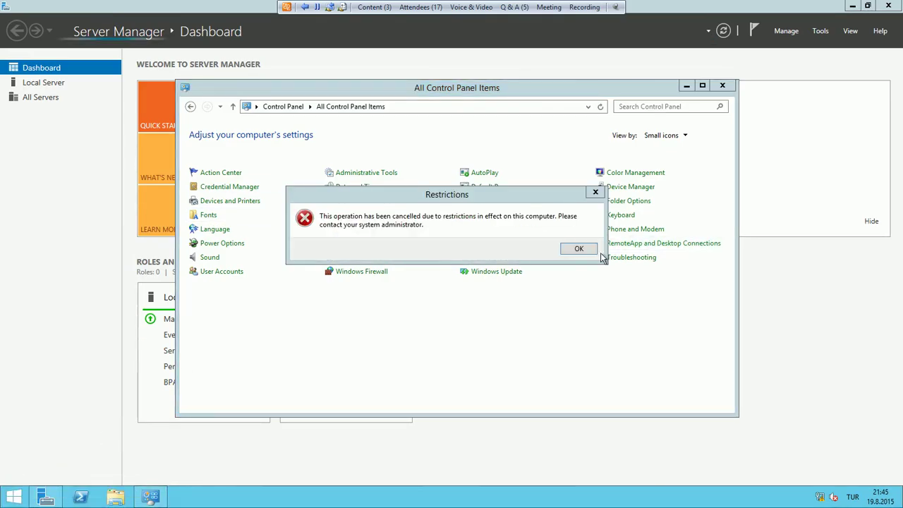
click(579, 249)
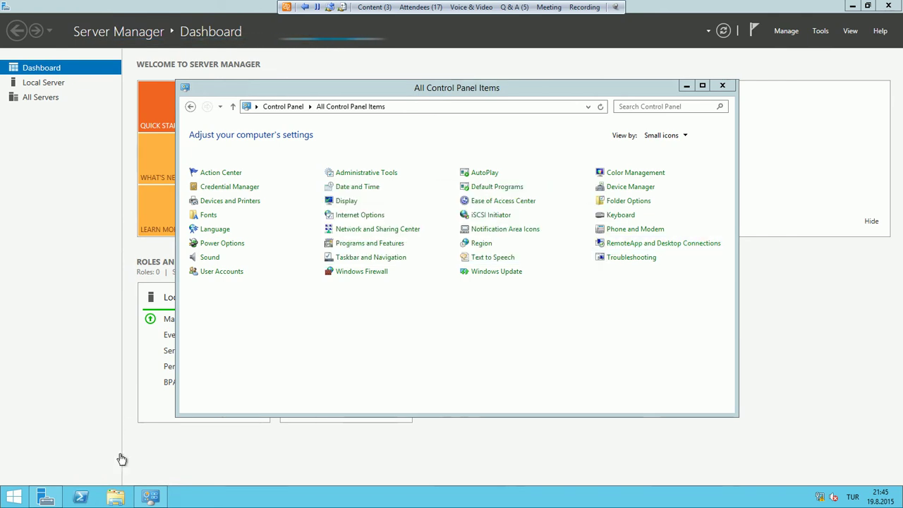
Retry Run from the Win+X menu and confirm the Restrictions error appears again
right_click(12, 497)
click(11, 469)
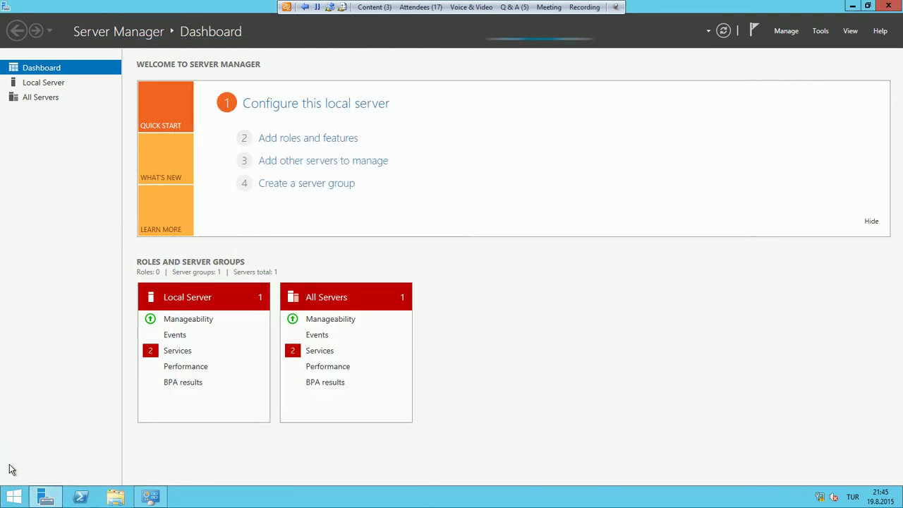
right_click(13, 498)
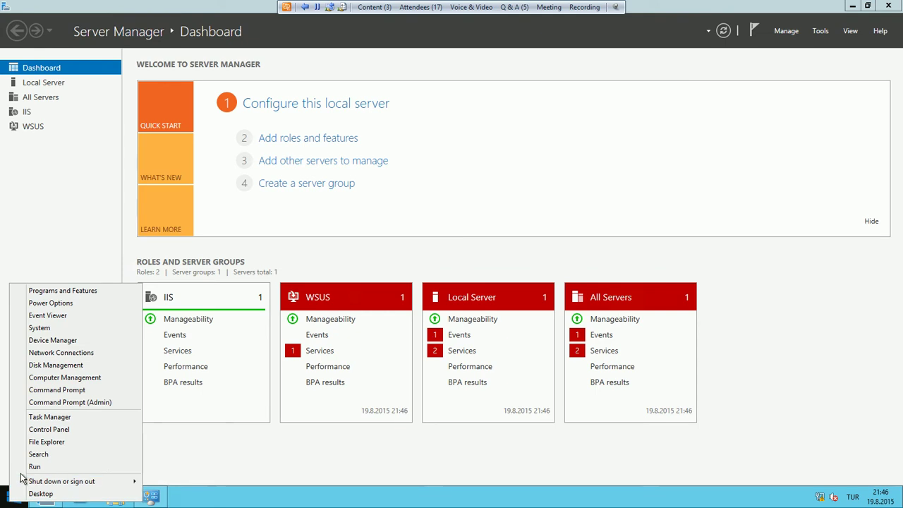
click(16, 464)
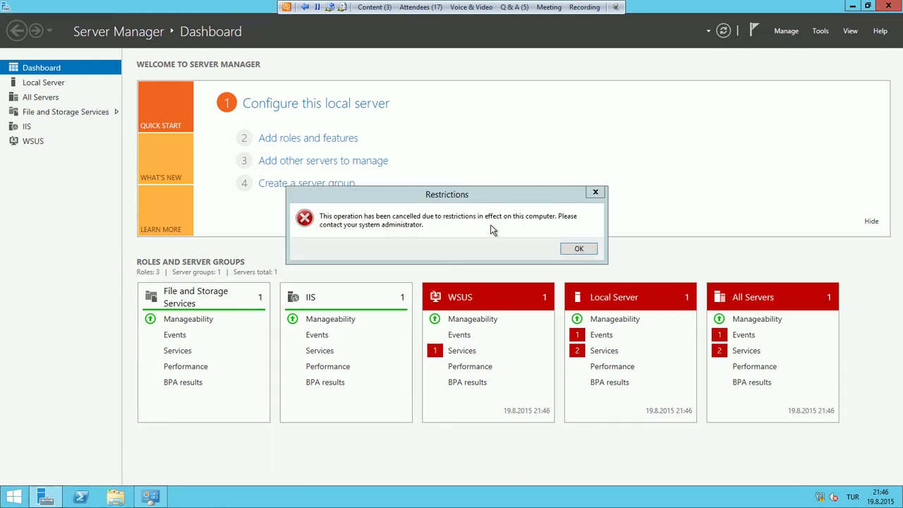
click(578, 250)
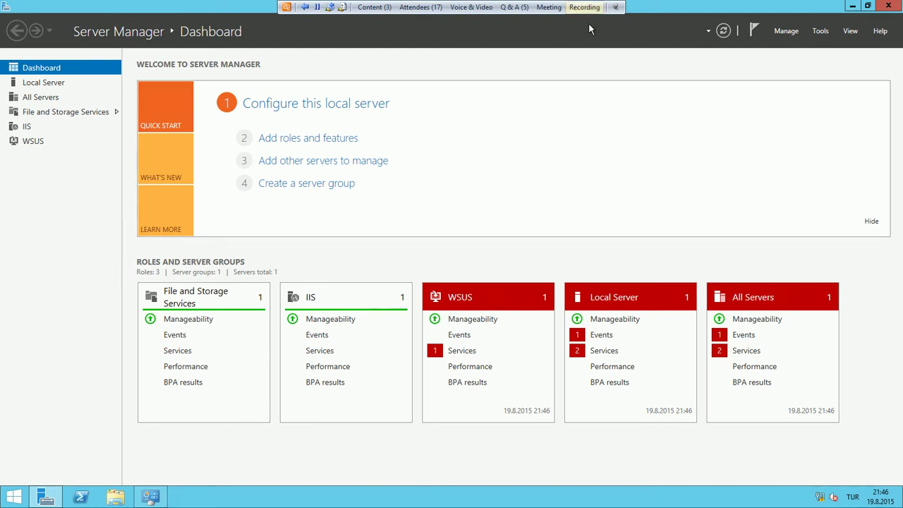
Sign User1 out from the account tile on the Start screen
click(14, 497)
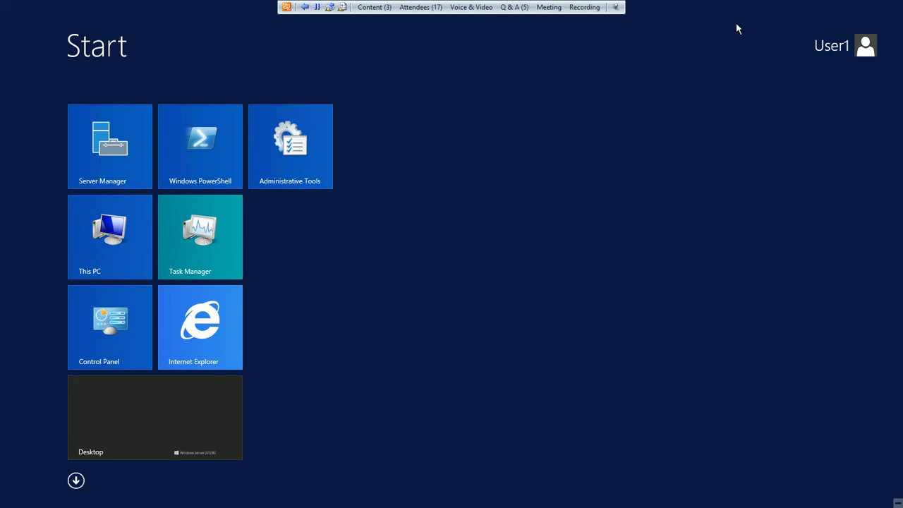
click(858, 56)
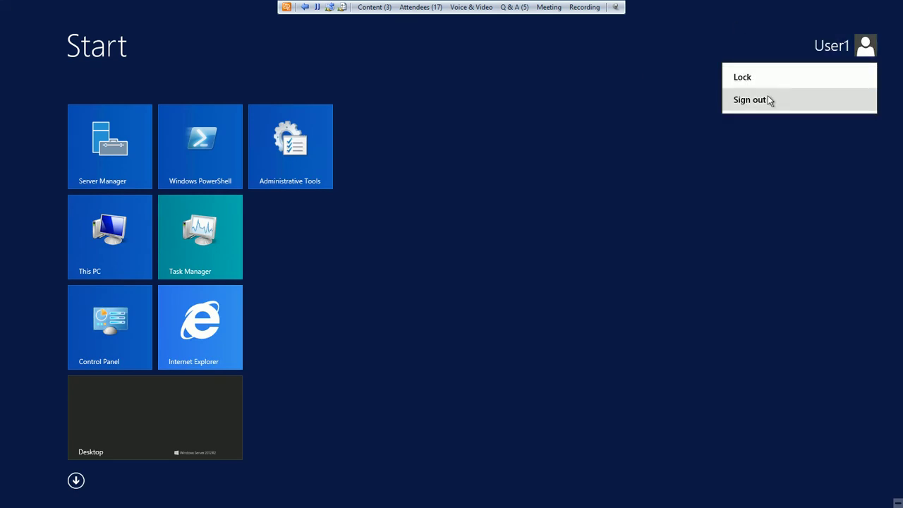
click(762, 100)
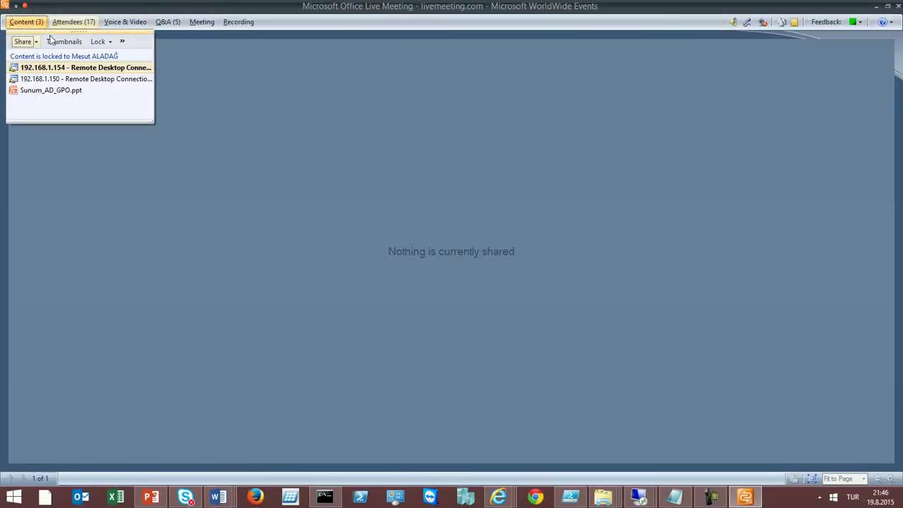
Share the '192.168.1.150 - Remote Desktop Connection' program and switch into that session
click(37, 43)
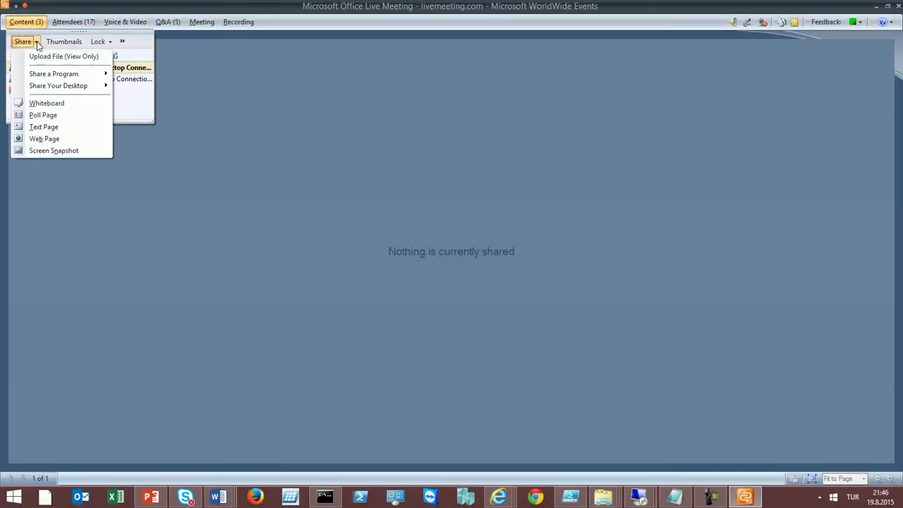
mouse_move(68, 78)
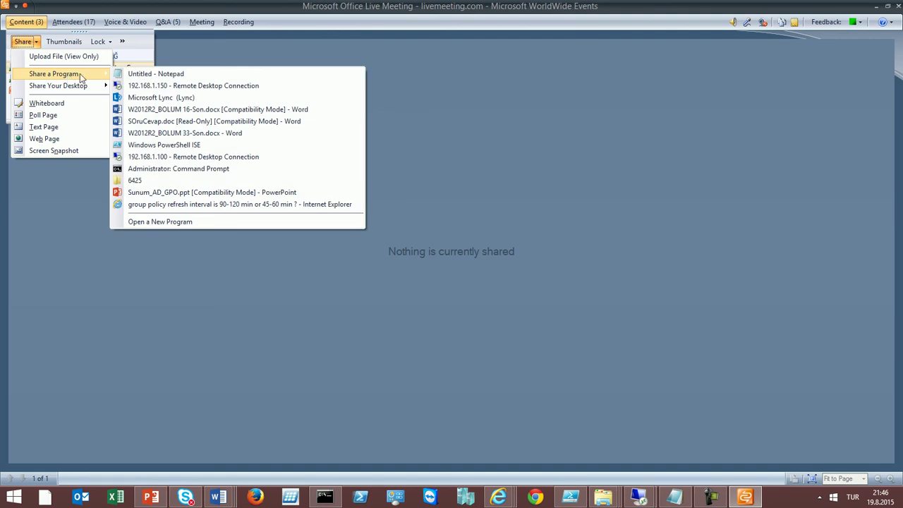
click(151, 86)
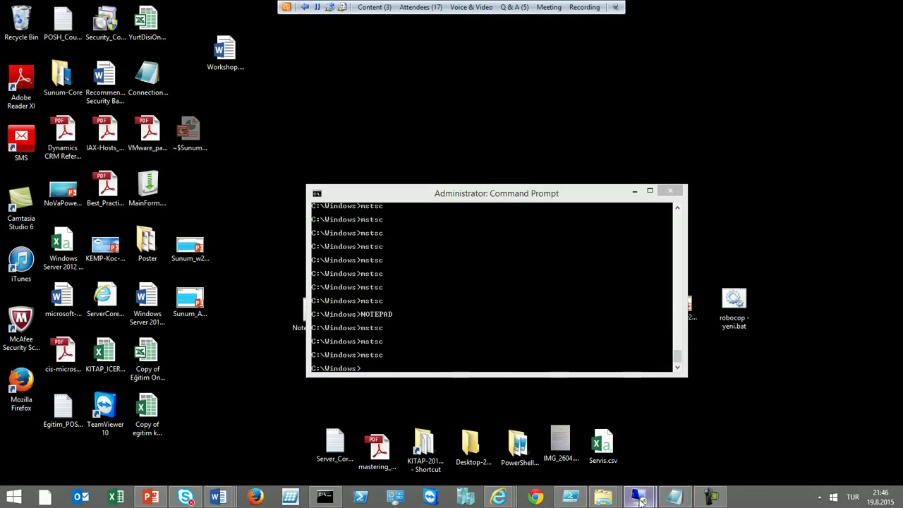
mouse_move(641, 499)
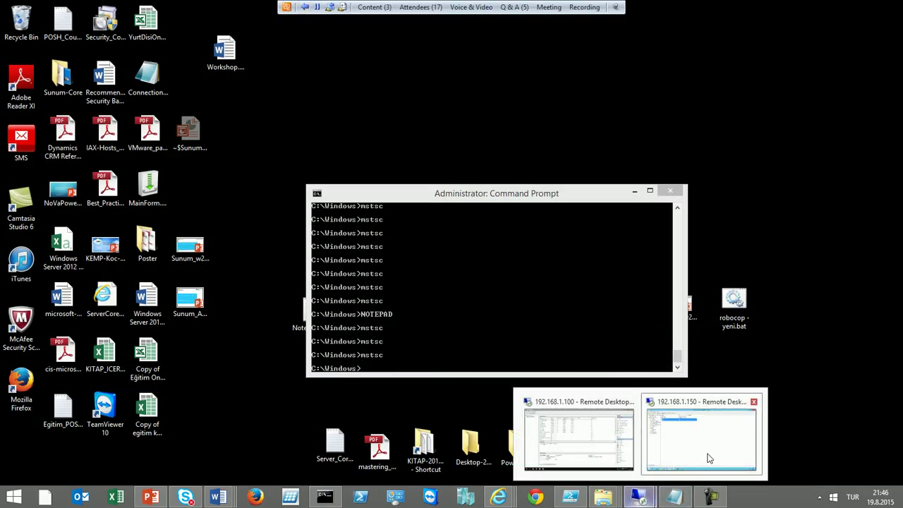
click(707, 453)
Browse the test user accounts and the Test and SubTest OUs in Active Directory Users and Computers
click(435, 164)
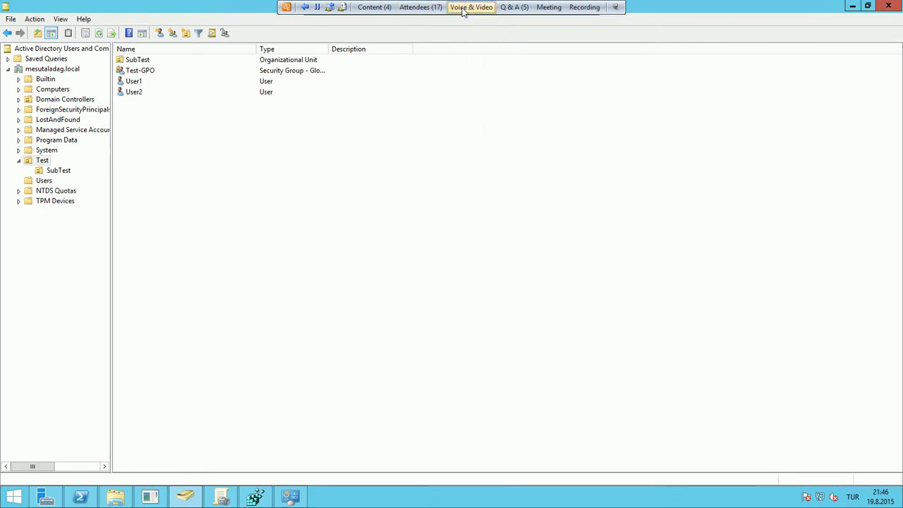
click(137, 82)
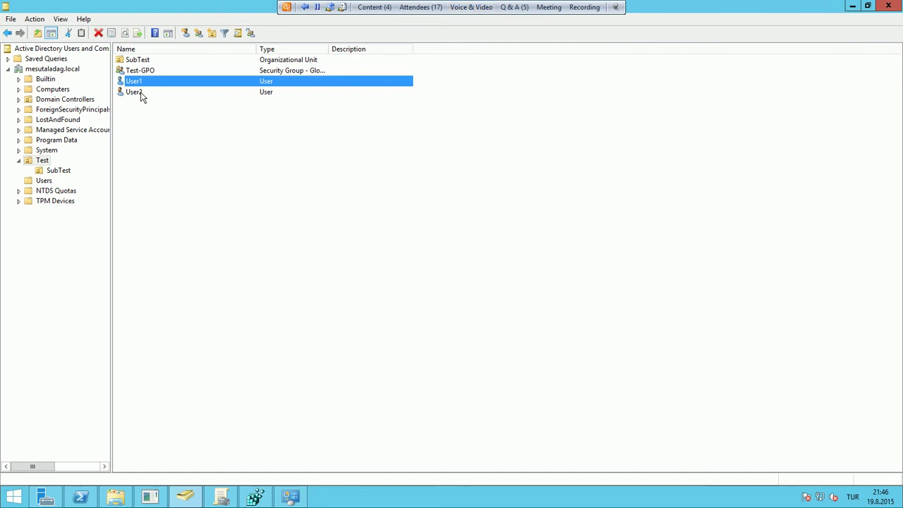
click(140, 91)
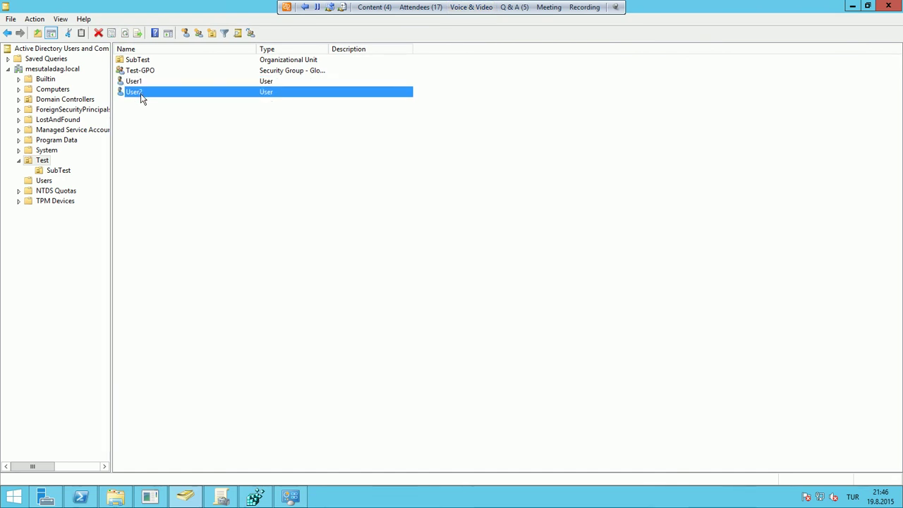
click(60, 172)
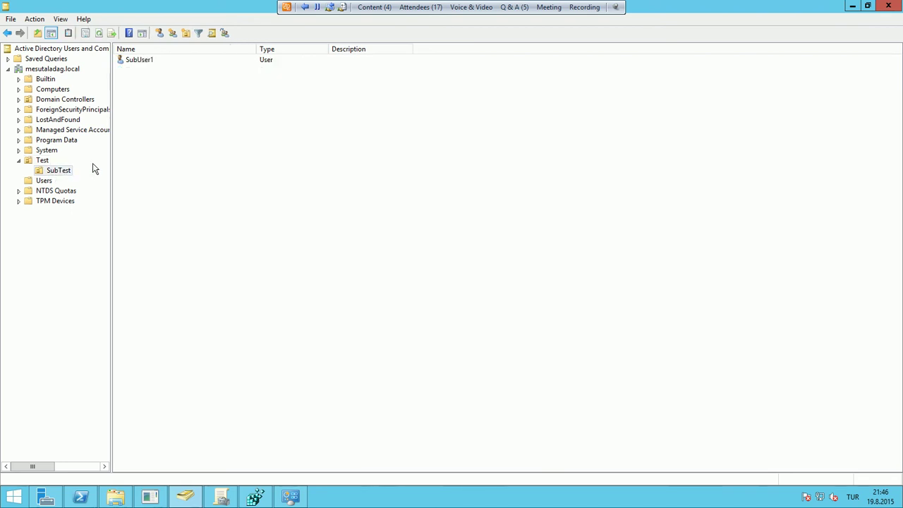
click(150, 61)
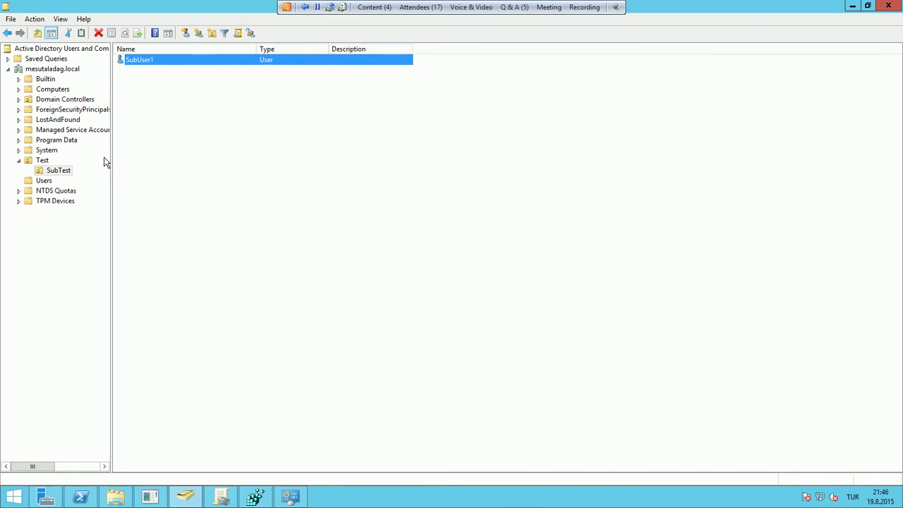
click(42, 161)
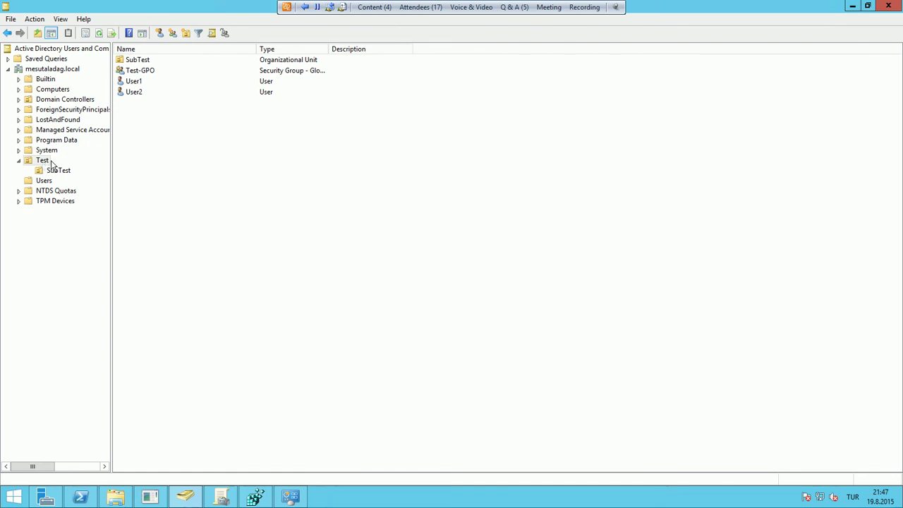
click(55, 172)
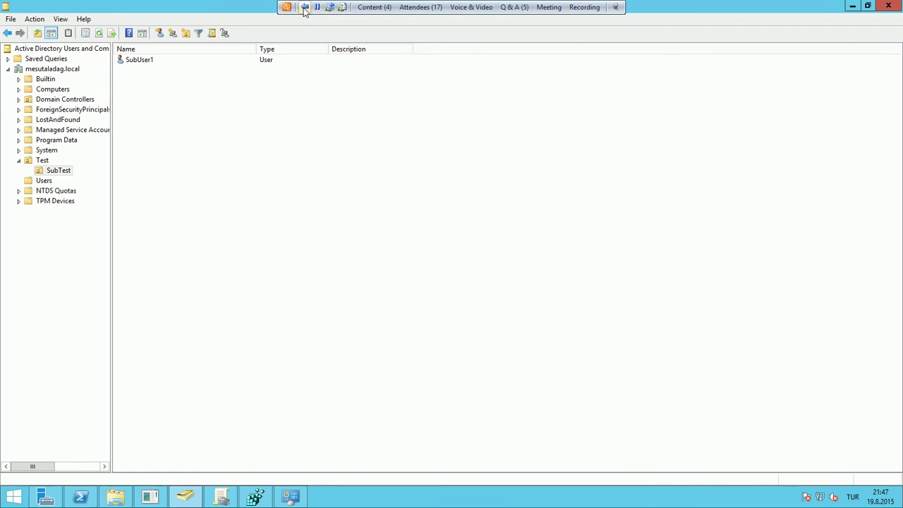
Stop sharing in the meeting and return to the 192.168.1.150 remote session
click(305, 7)
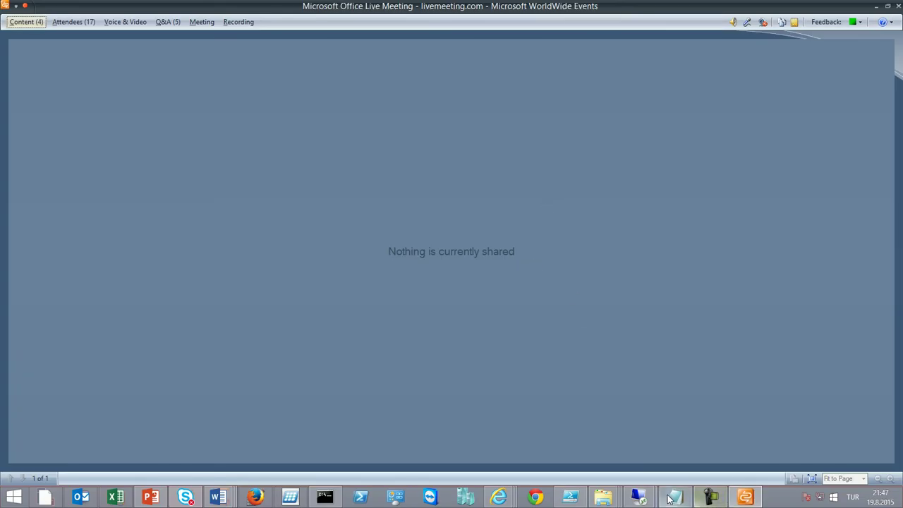
mouse_move(637, 501)
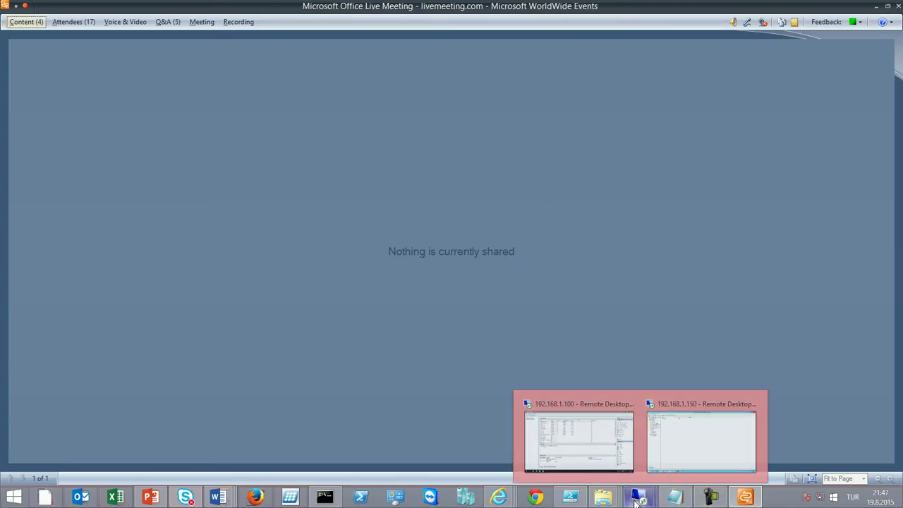
click(664, 437)
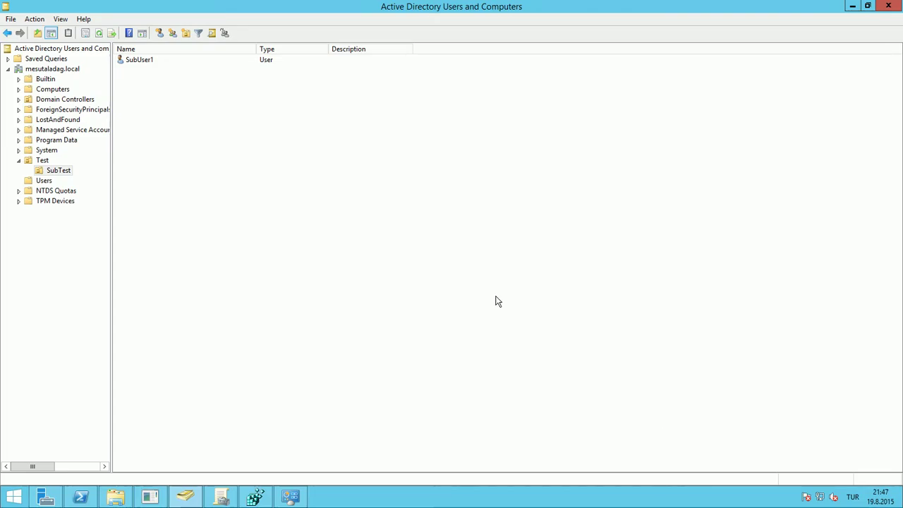
Add SubUser1 to the Domain group found by searching 'doma', then minimise the remote session
right_click(138, 59)
click(152, 74)
text(doma)
key(Return)
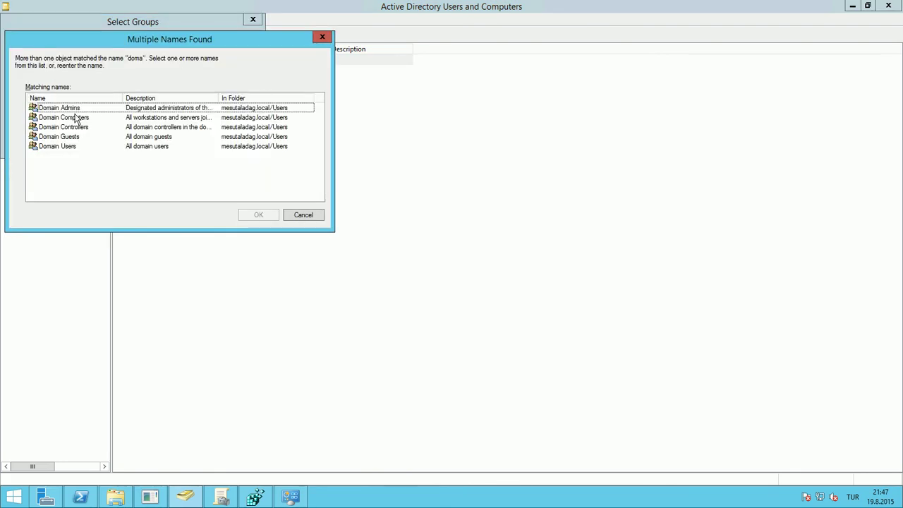
double_click(76, 117)
key(Return)
click(540, 290)
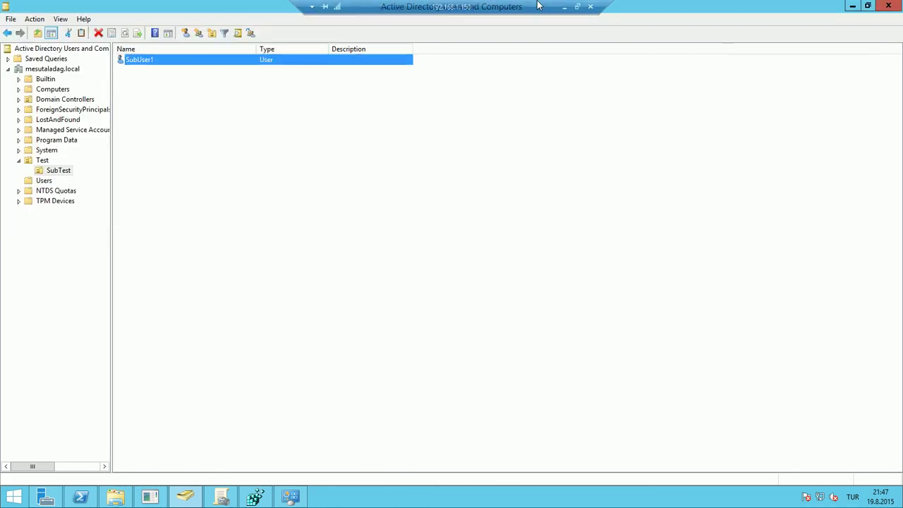
click(564, 6)
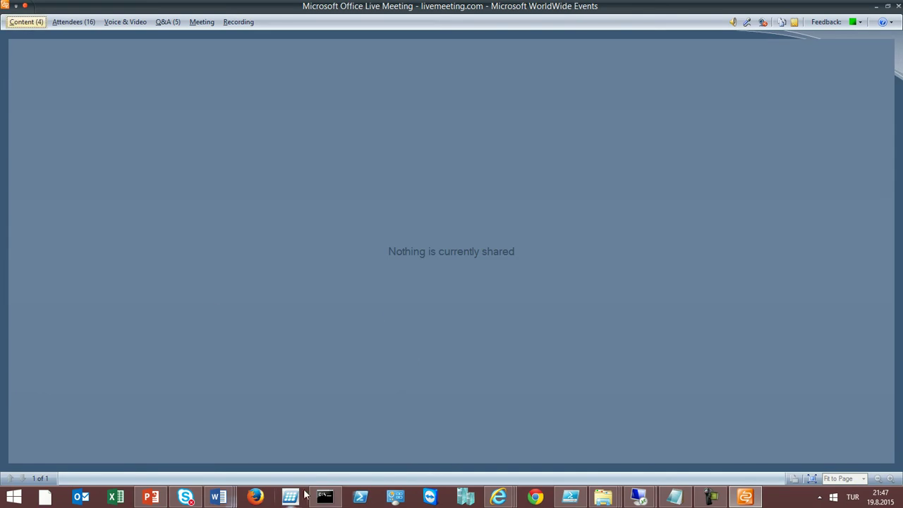
Connect to 192.168.1.154 as SubUser1 with its password, accept the certificate, then minimise
click(323, 496)
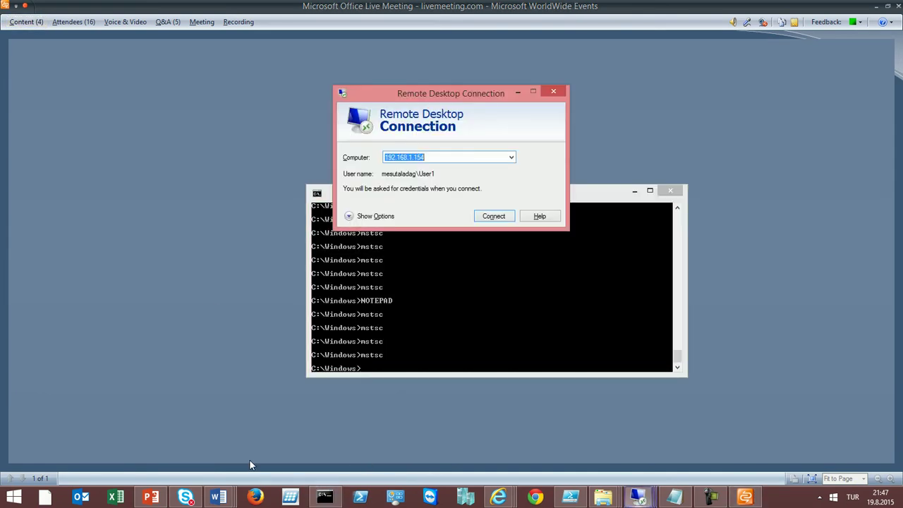
click(492, 218)
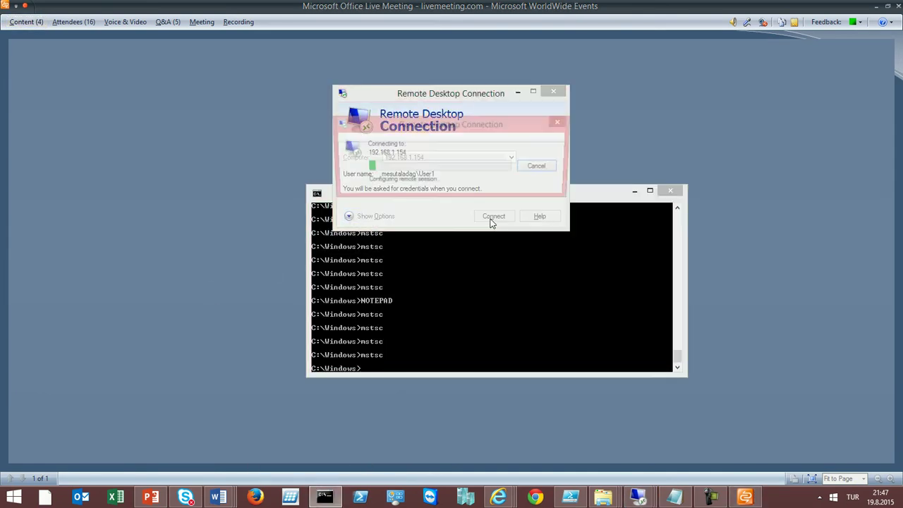
click(446, 175)
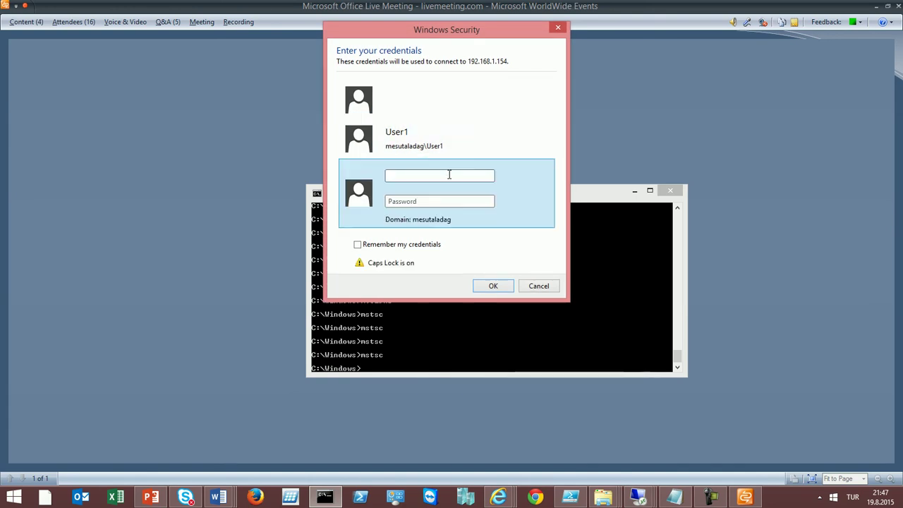
text(MESUTALADAG\S)
key(Caps_Lock)
text(uSU)
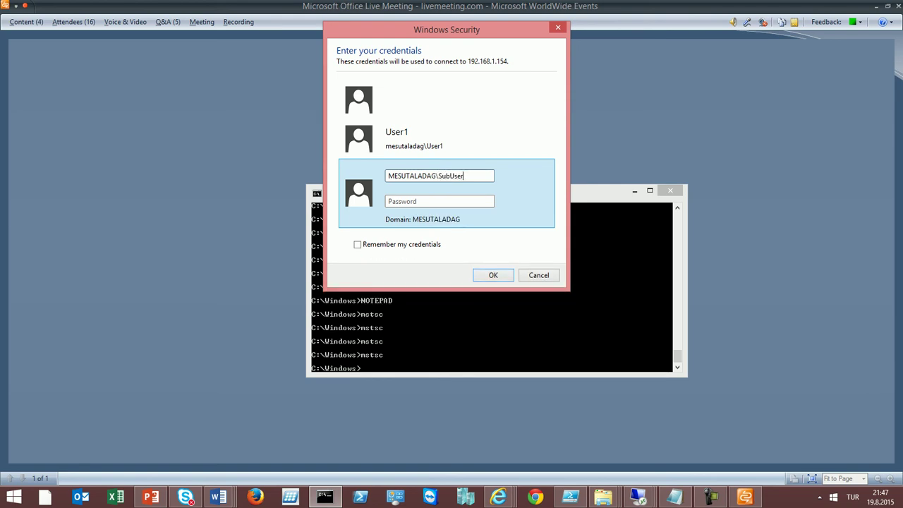
text(12345678)
key(Return)
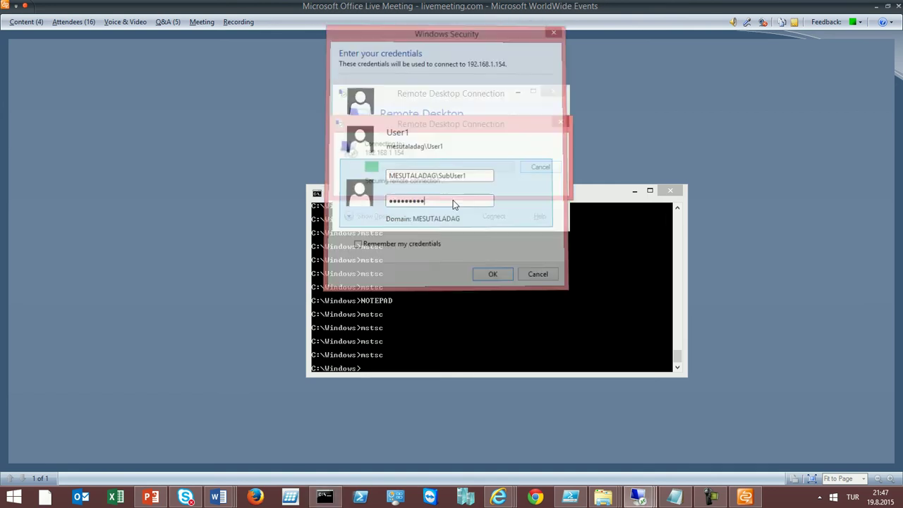
key(Return)
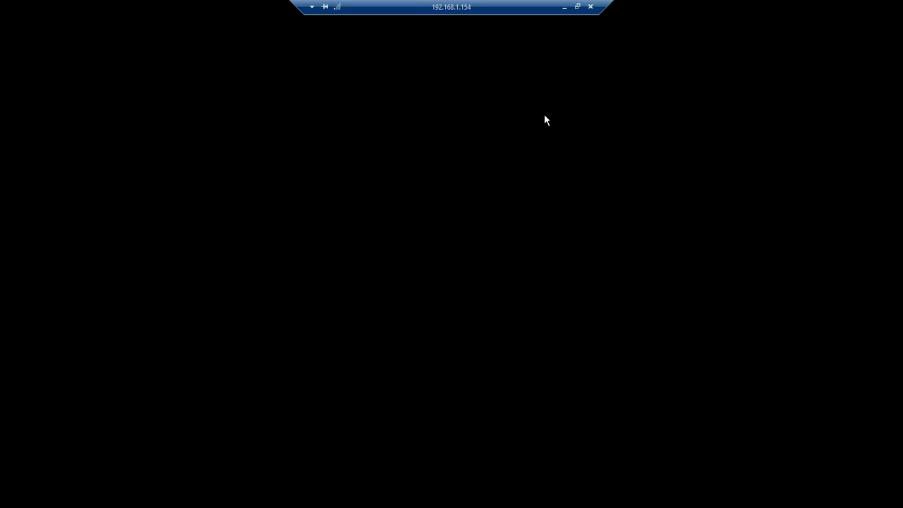
click(564, 7)
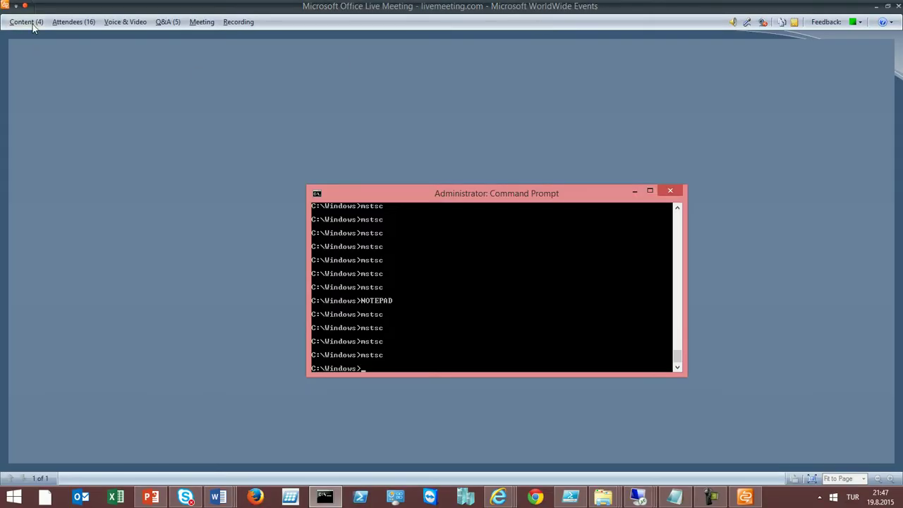
Attempt to share the 192.168.1.154 desktop, then cancel the sharing settings
click(33, 24)
double_click(71, 79)
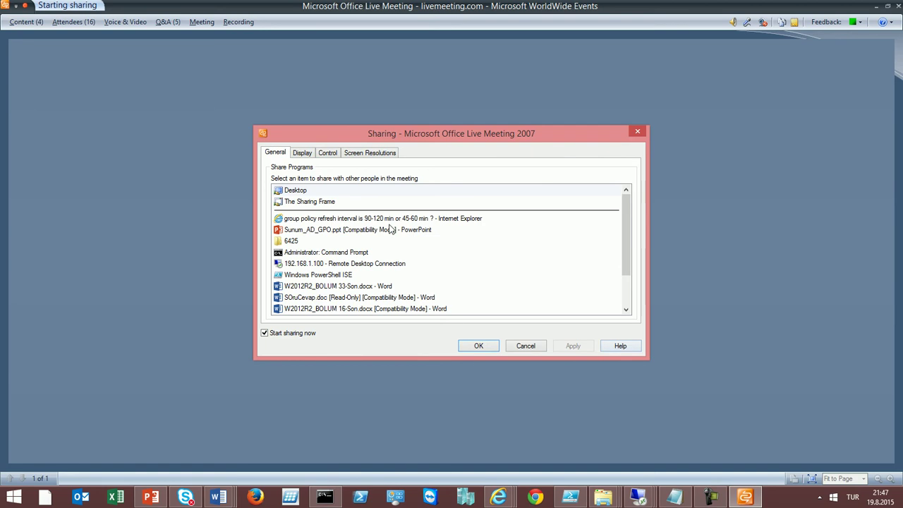
click(525, 346)
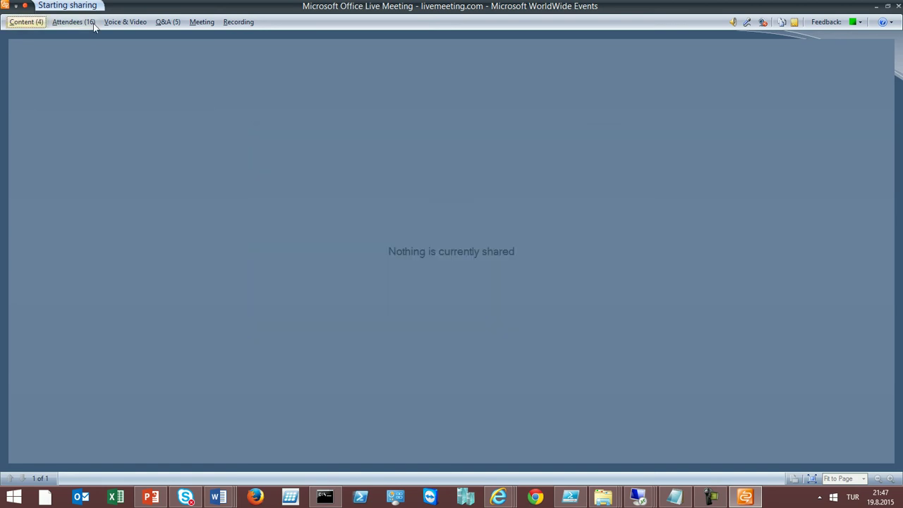
Share the '192.168.1.154 - Remote Desktop Connection' program and bring that session full screen
click(25, 24)
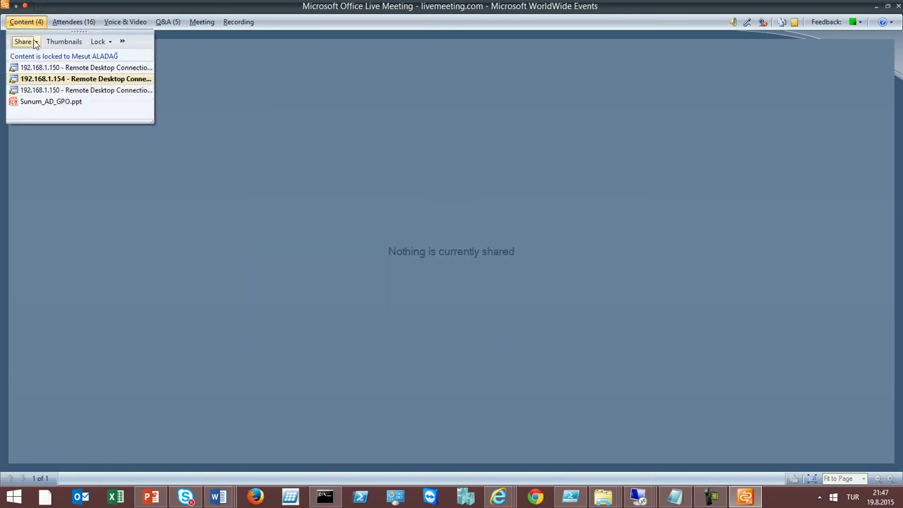
click(35, 42)
mouse_move(50, 73)
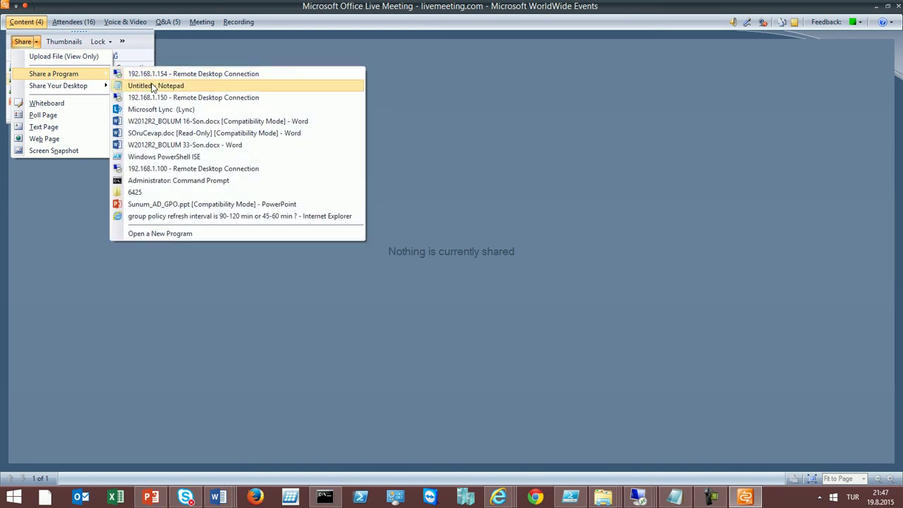
click(162, 74)
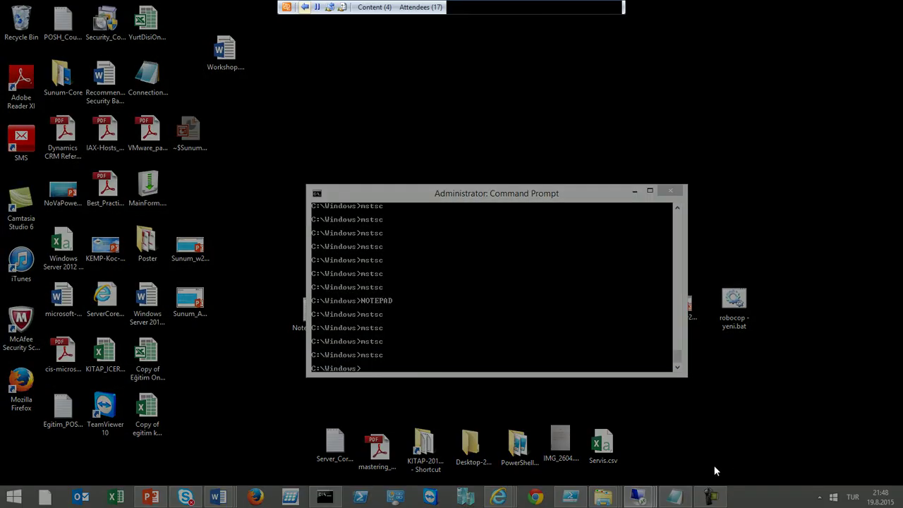
mouse_move(711, 497)
click(740, 438)
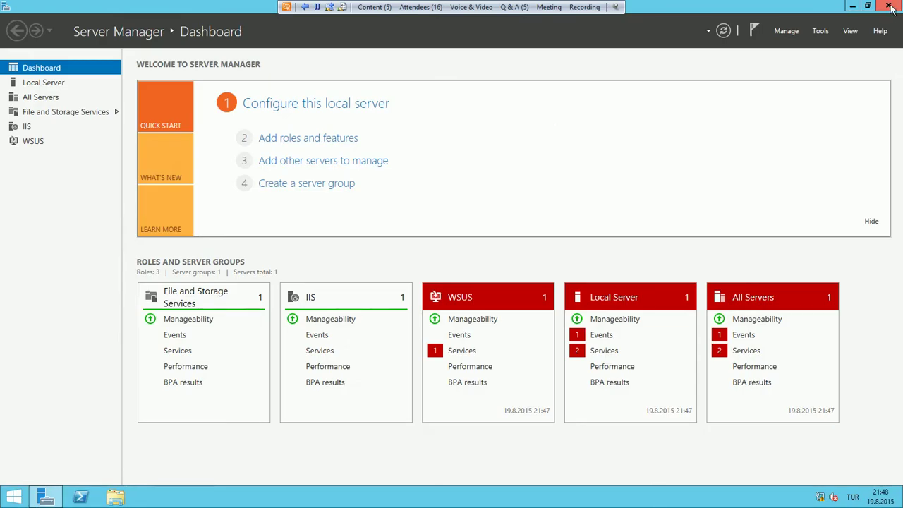
Open Control Panel as SubUser1 and set View by to Small icons
right_click(9, 501)
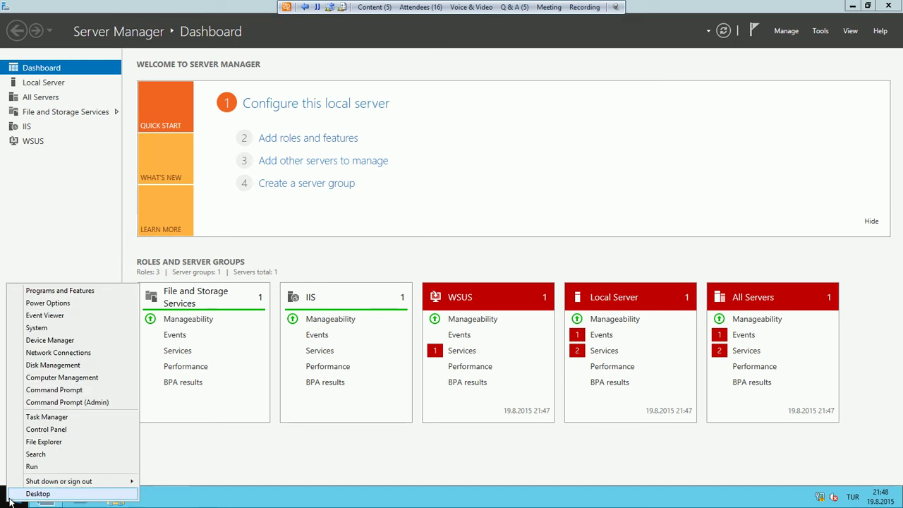
click(84, 455)
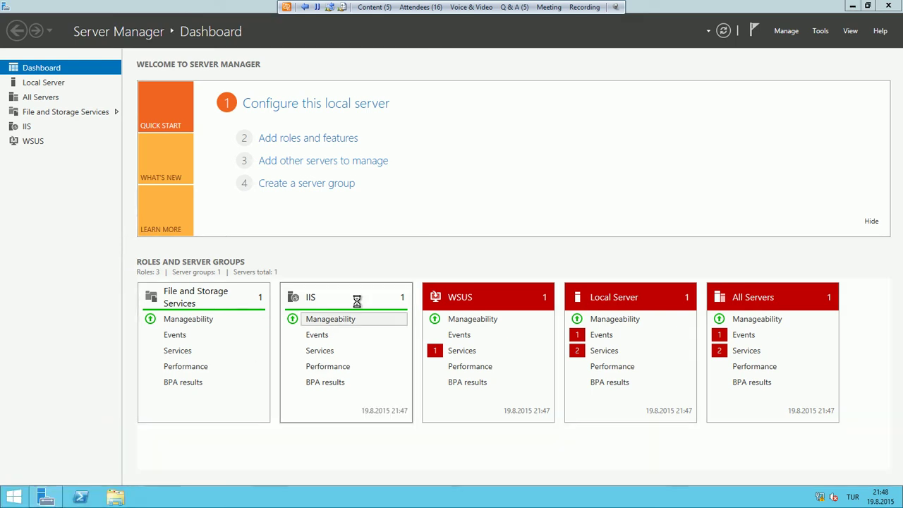
click(628, 135)
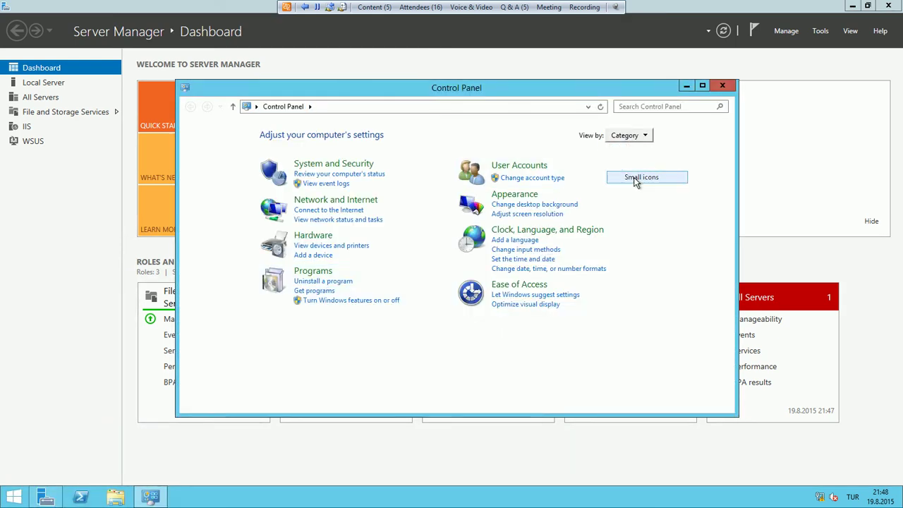
click(638, 178)
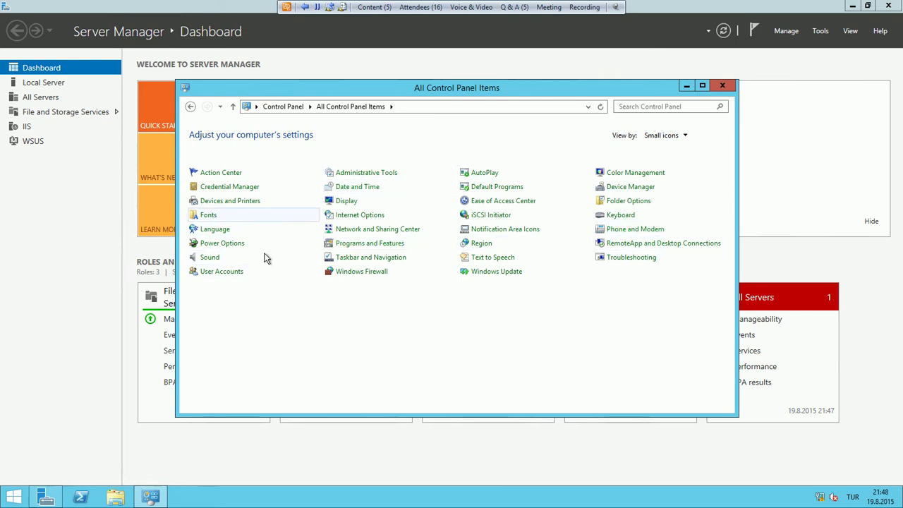
Try Run from the Win+X menu and dismiss the Restrictions message
right_click(15, 488)
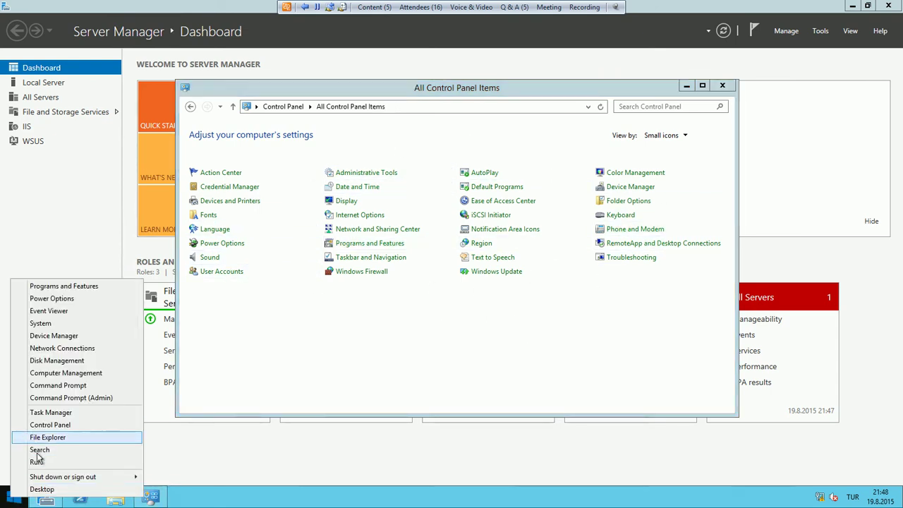
click(35, 462)
click(578, 249)
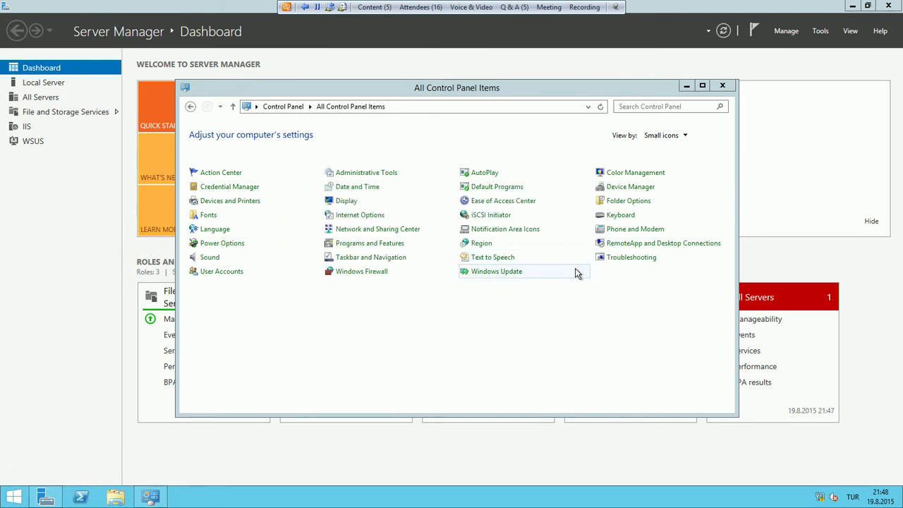
Sign SubUser1 out from the Start screen and return to the meeting console
key(super)
click(855, 50)
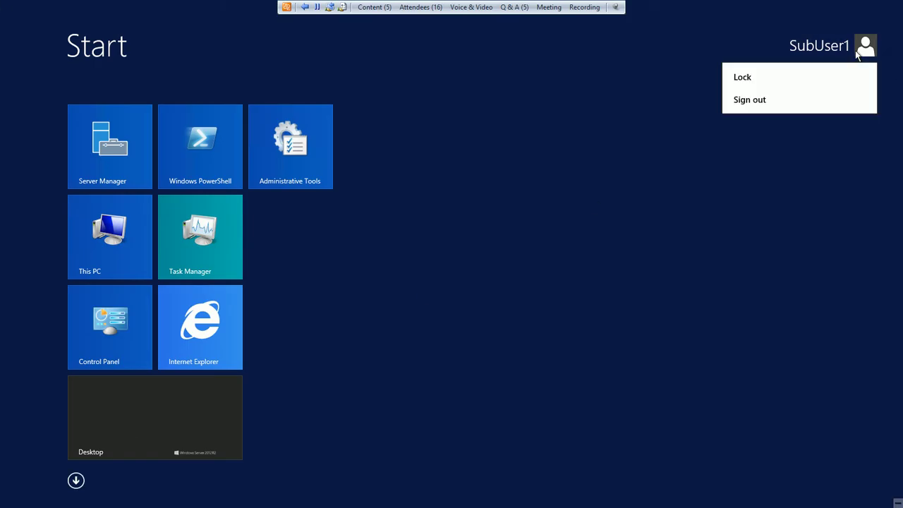
click(782, 103)
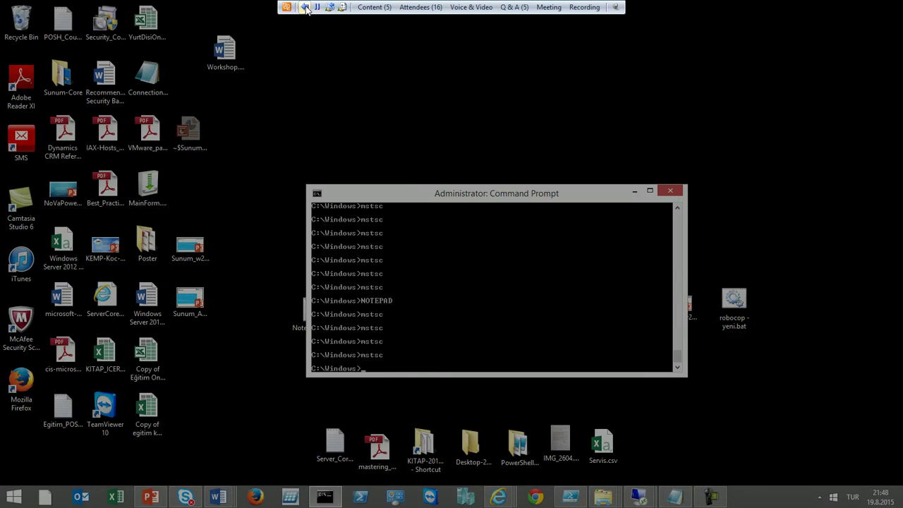
click(305, 8)
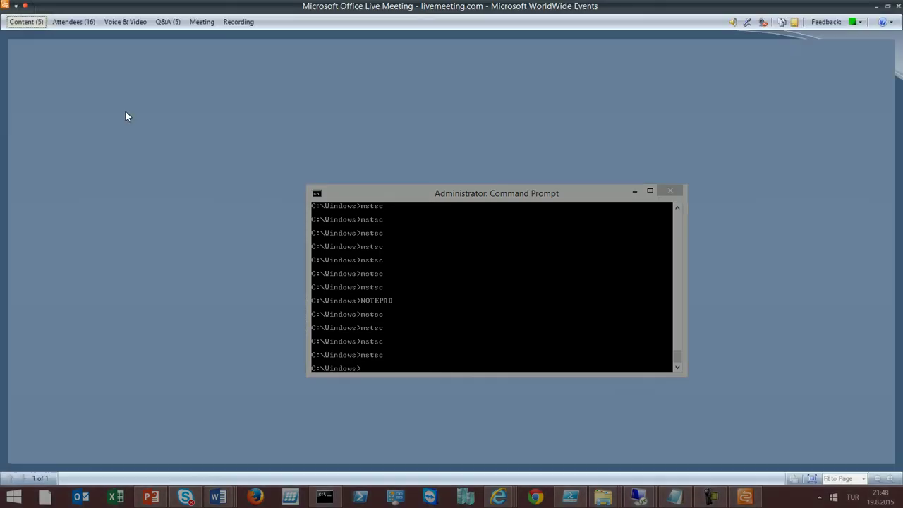
Share the remote desktop in the meeting again and switch to the 192.168.1.150 session
click(26, 22)
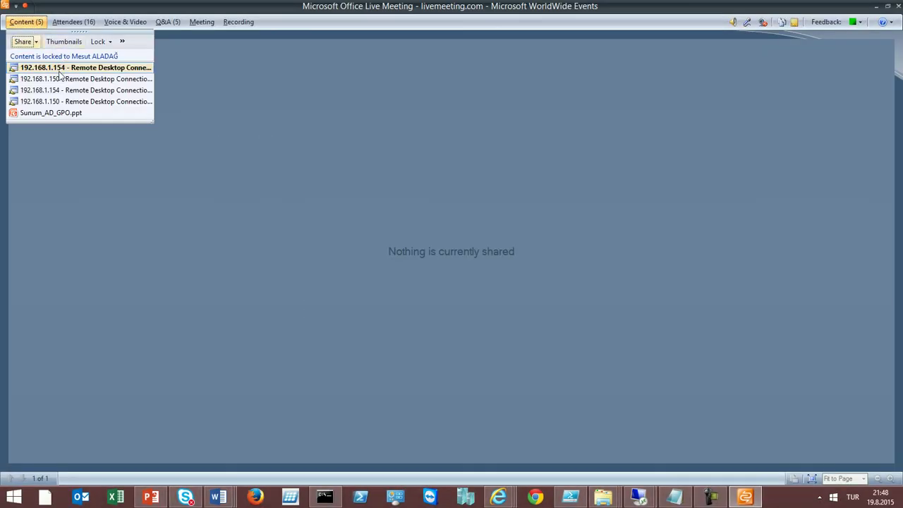
double_click(59, 81)
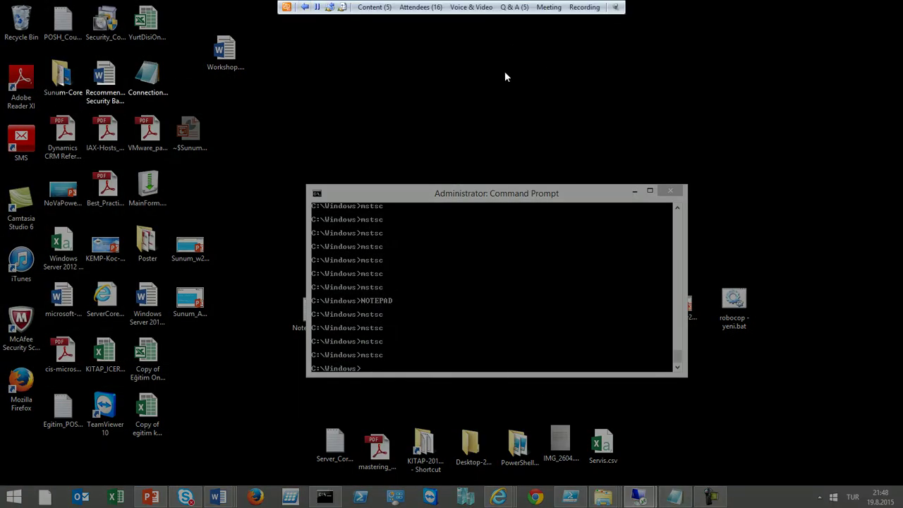
mouse_move(647, 500)
click(713, 442)
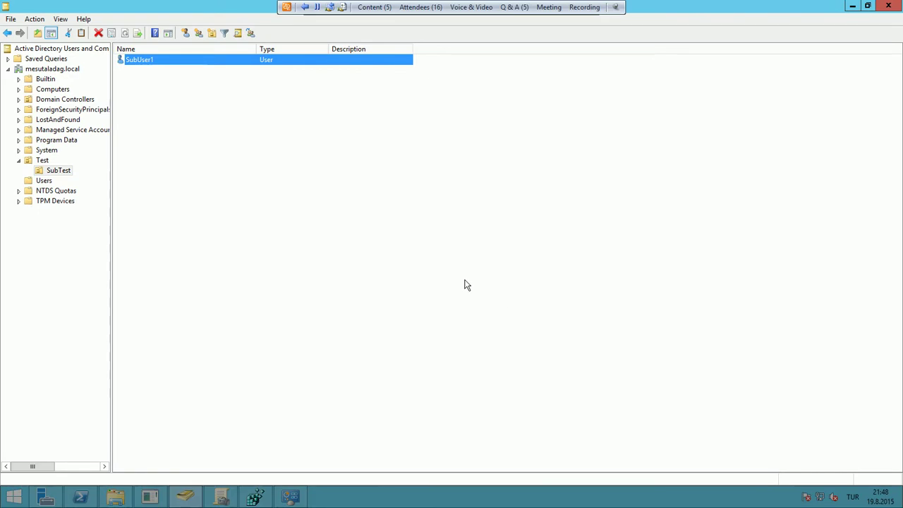
Check the Test and SubTest OUs in Active Directory, then view SubTest's linked GPO, SubTestGPO
click(219, 498)
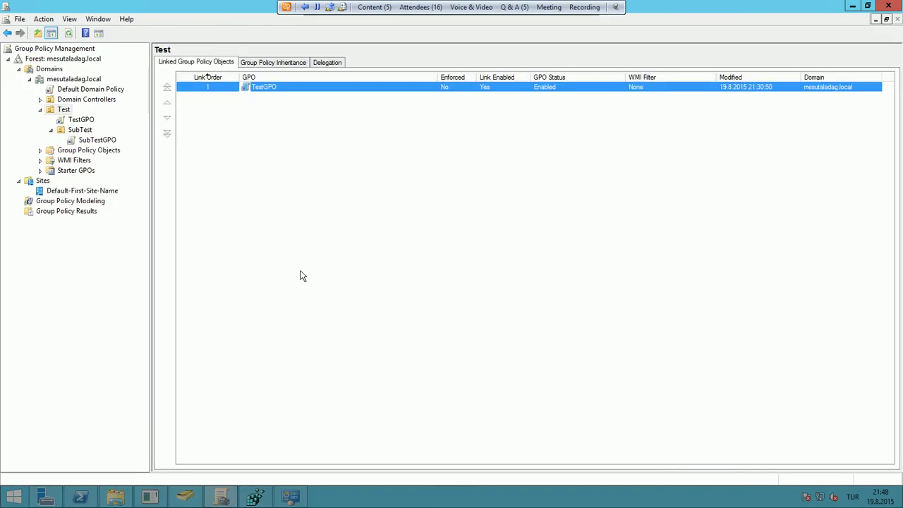
click(194, 497)
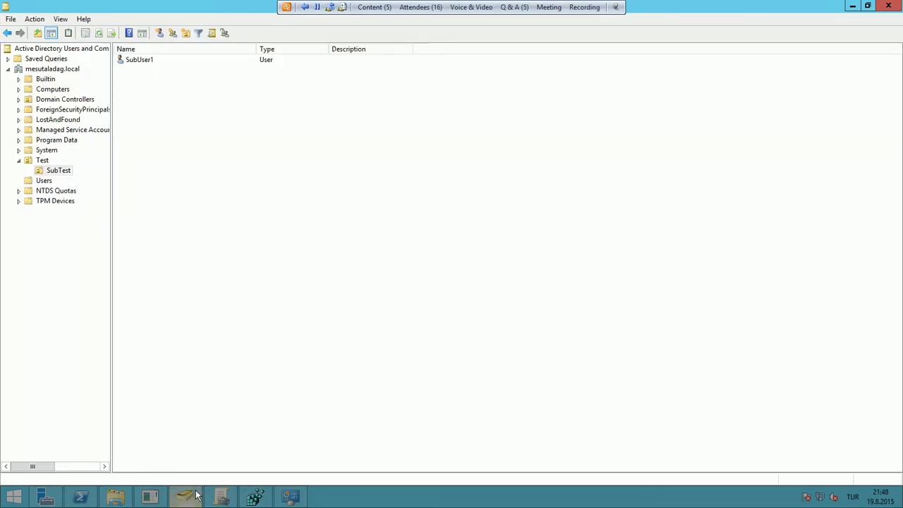
click(480, 6)
click(29, 162)
click(63, 171)
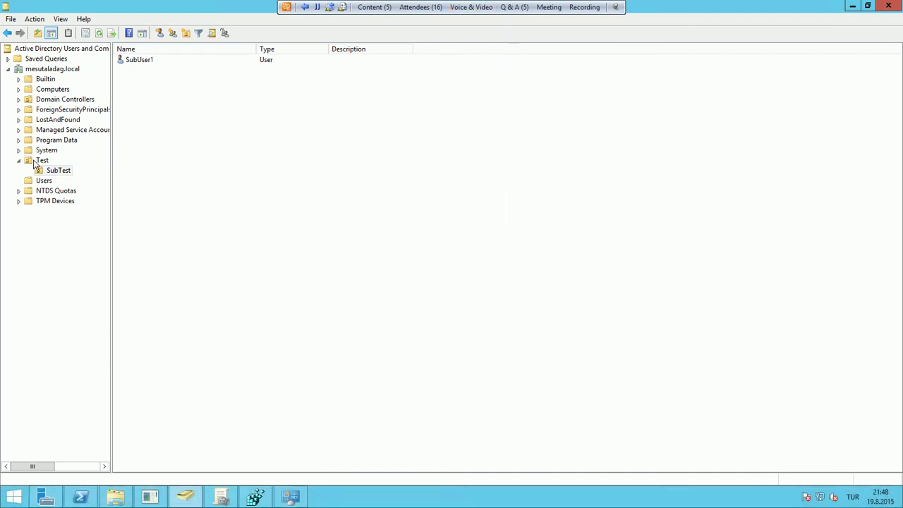
click(221, 496)
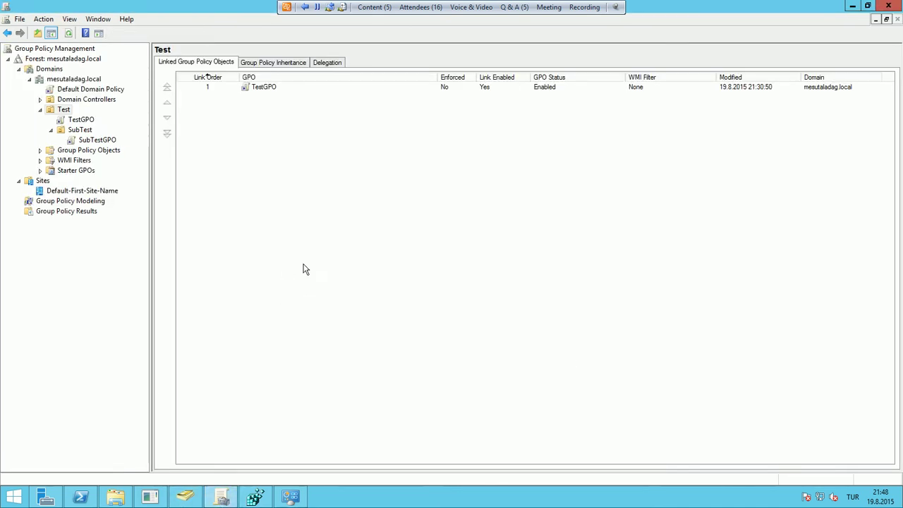
click(83, 131)
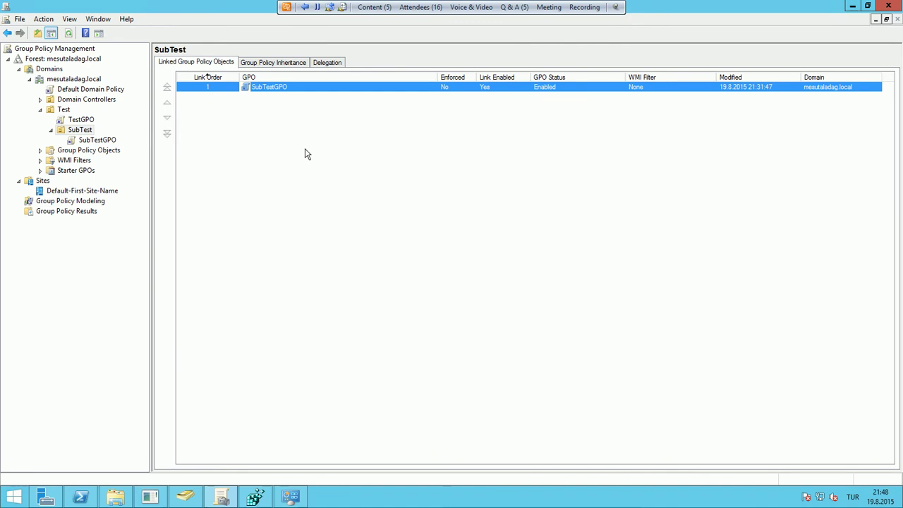
Set Block Inheritance on the SubTest OU, then switch to Active Directory Users and Computers
right_click(91, 135)
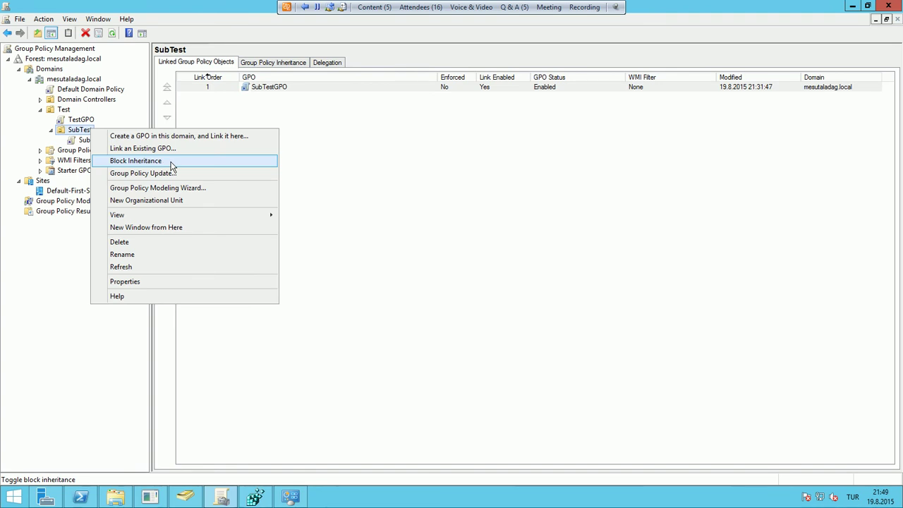
click(172, 161)
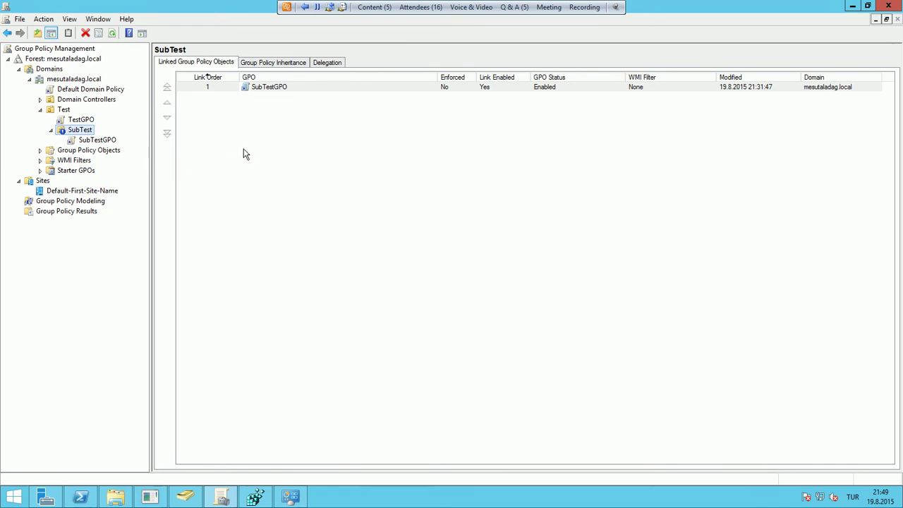
click(184, 497)
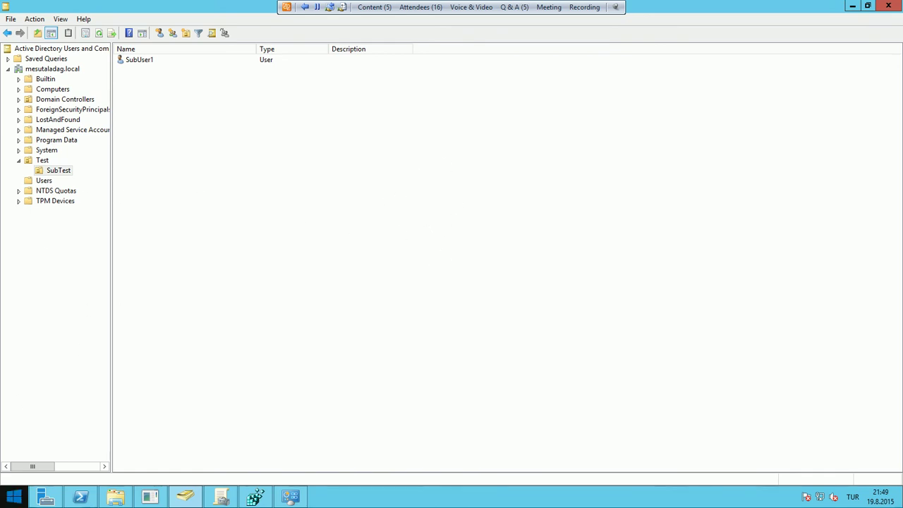
Launch Remote Desktop Connection from the Run box and connect to 192.168.1.154
right_click(10, 499)
click(30, 462)
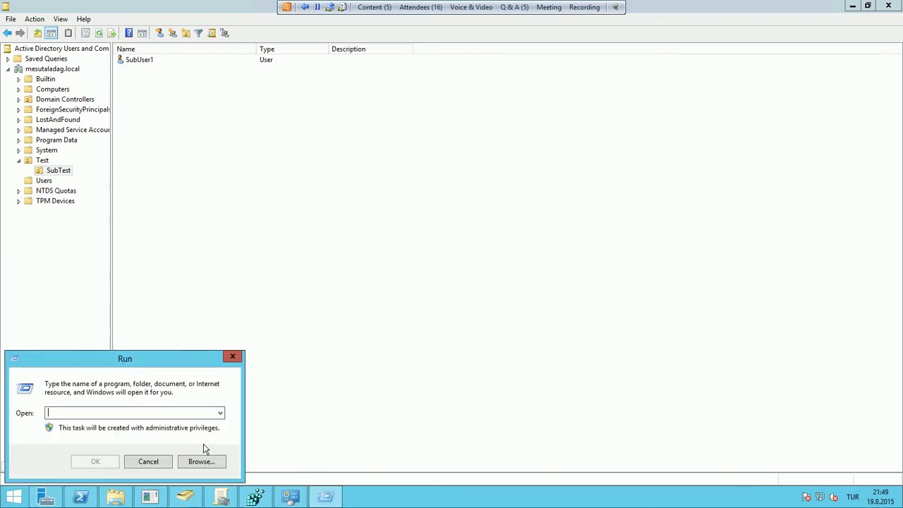
text(mmc)
key(Return)
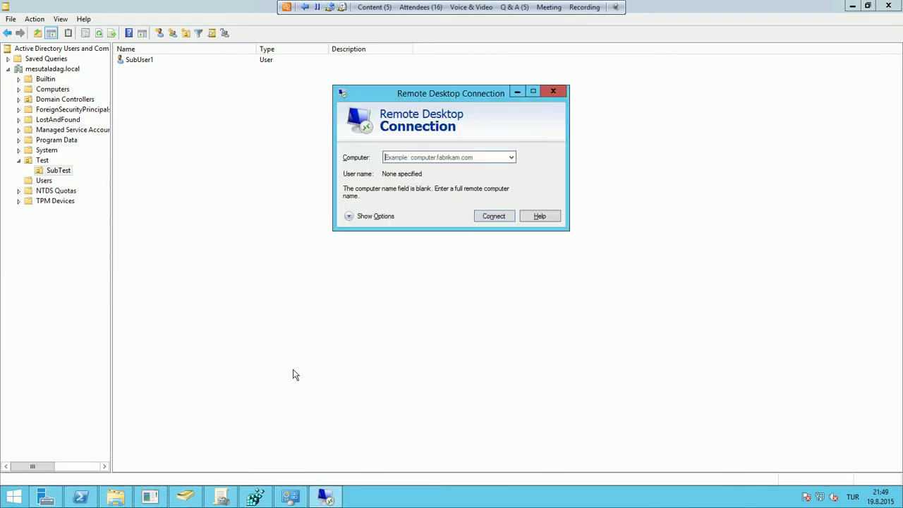
text(192ç168)
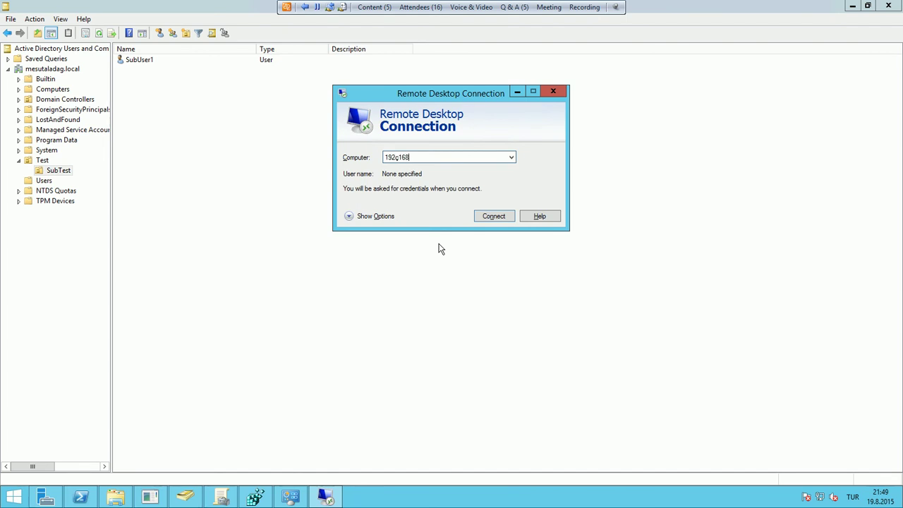
text(168.)
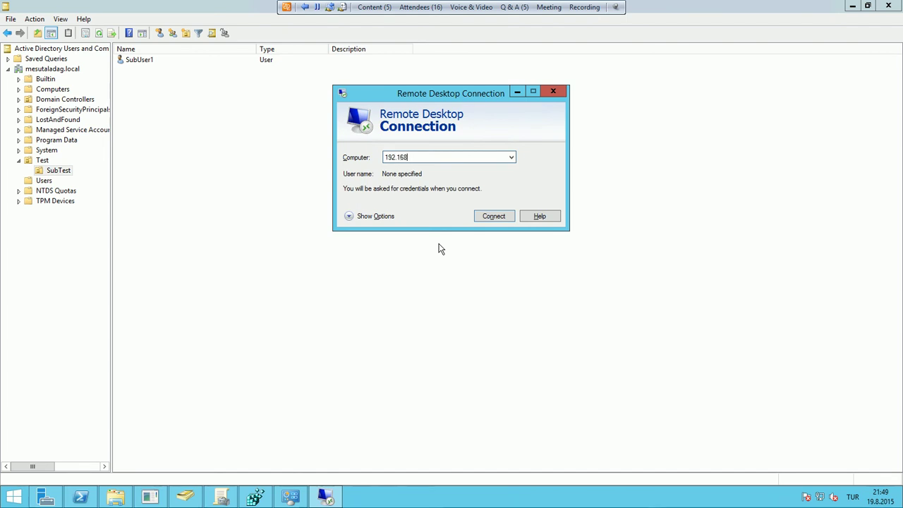
text(1.1)
key(Return)
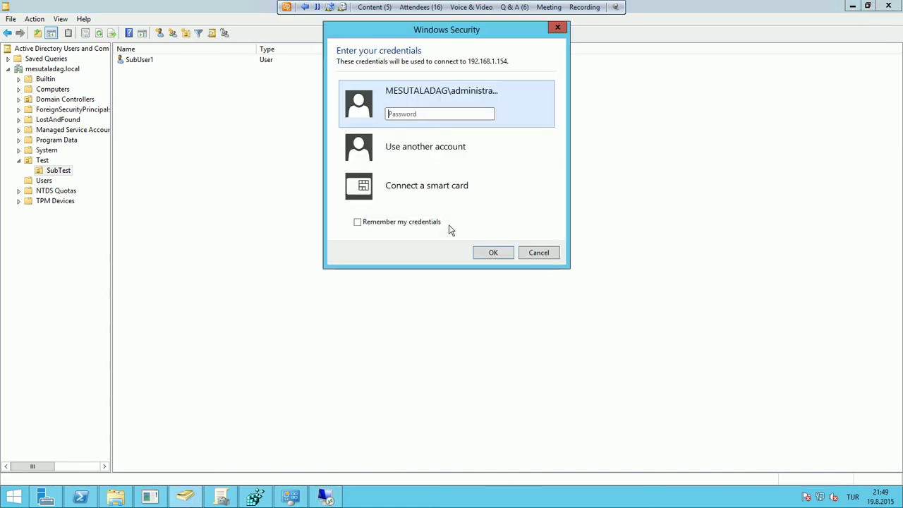
Sign in as SubUser1 with its password and accept the certificate warning
click(437, 161)
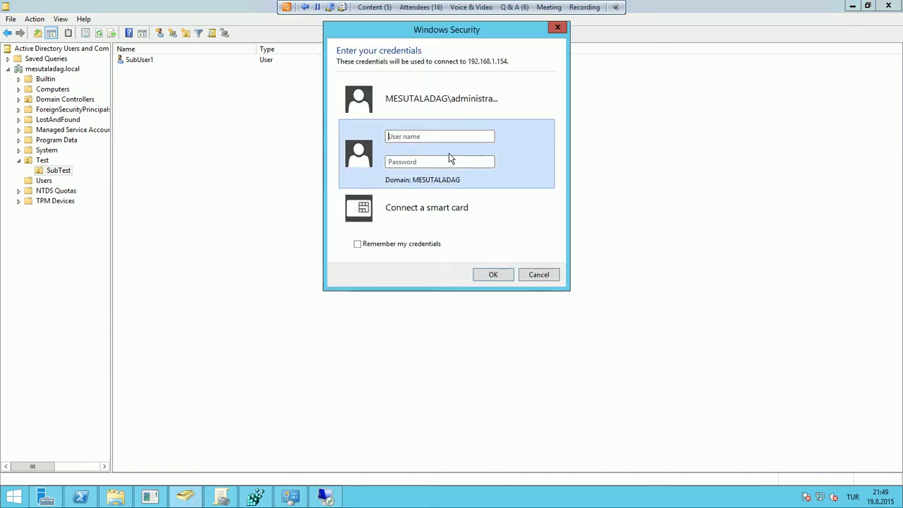
text(MESUTALADAG\)
key(Caps_Lock)
text(SubUs)
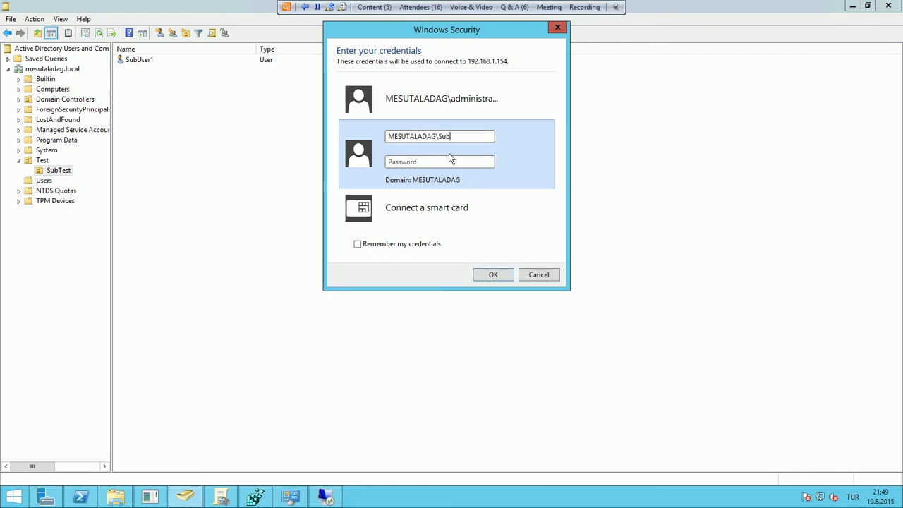
key(Caps_Lock)
key(Caps_Lock)
text(er1)
click(451, 160)
key(Caps_Lock)
text(P)
key(Caps_Lock)
text(ass)
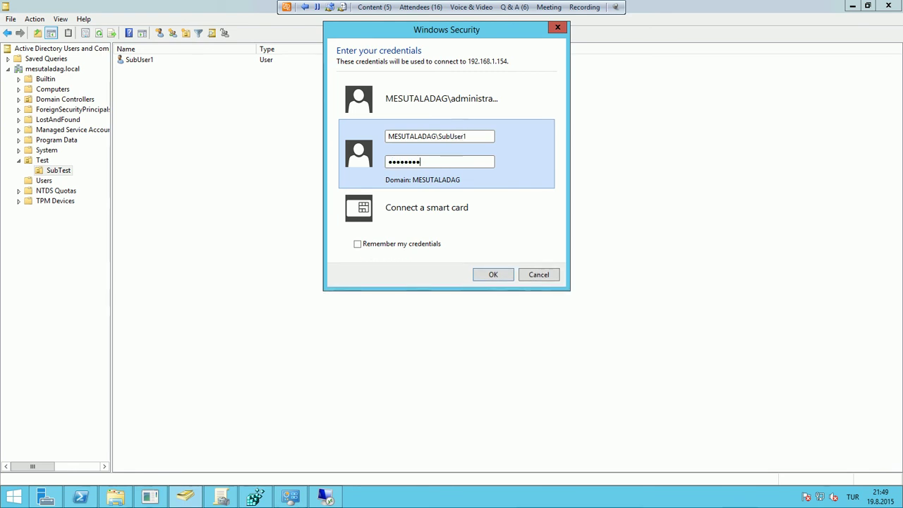
key(Return)
click(487, 255)
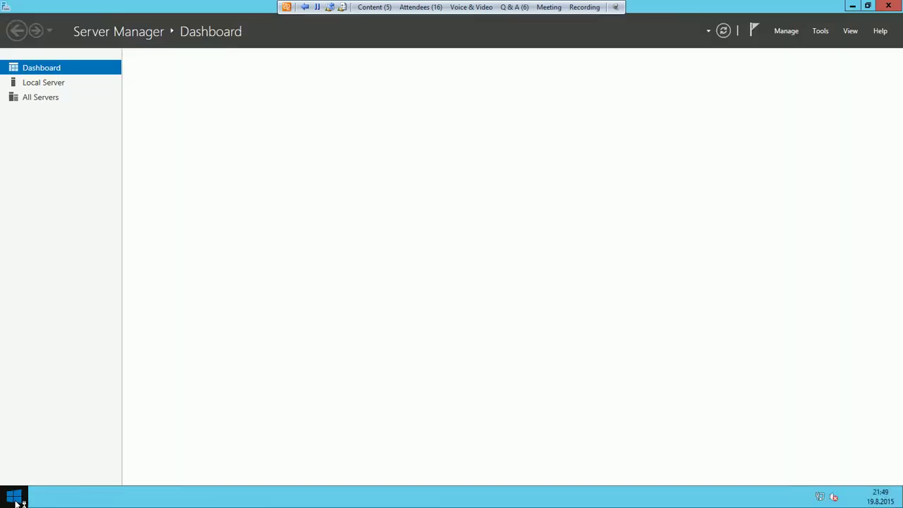
Open Control Panel and check the Mouse and System pages as the test user
right_click(18, 501)
click(53, 416)
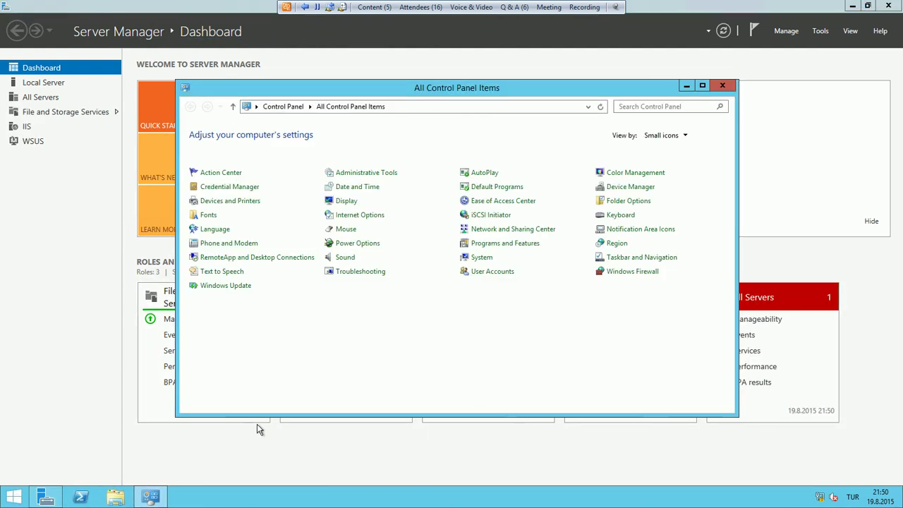
click(346, 228)
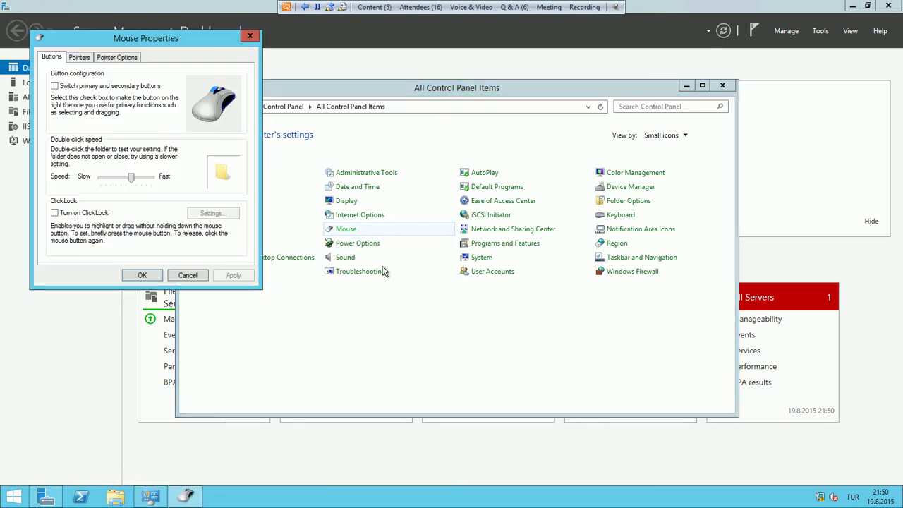
click(187, 275)
click(483, 258)
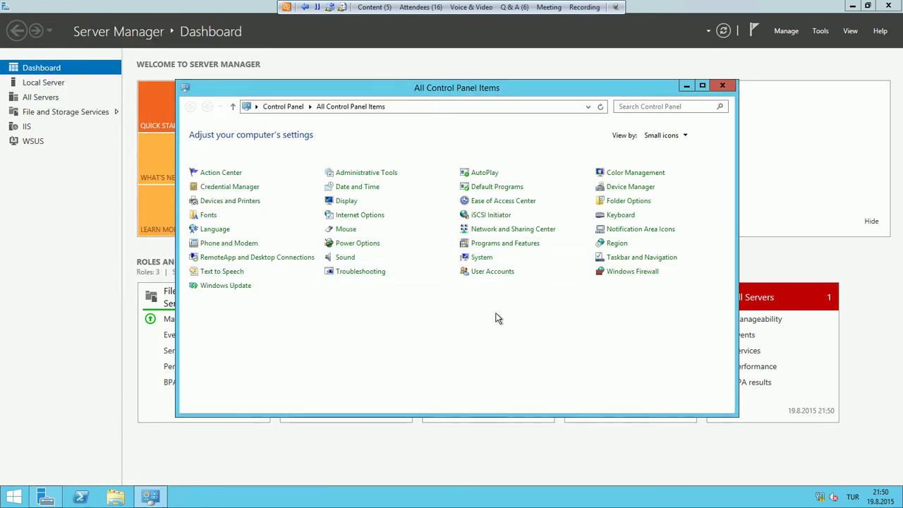
click(722, 85)
Open and cancel Run, minimise Server Manager, and browse This PC and the desktop menu
right_click(14, 496)
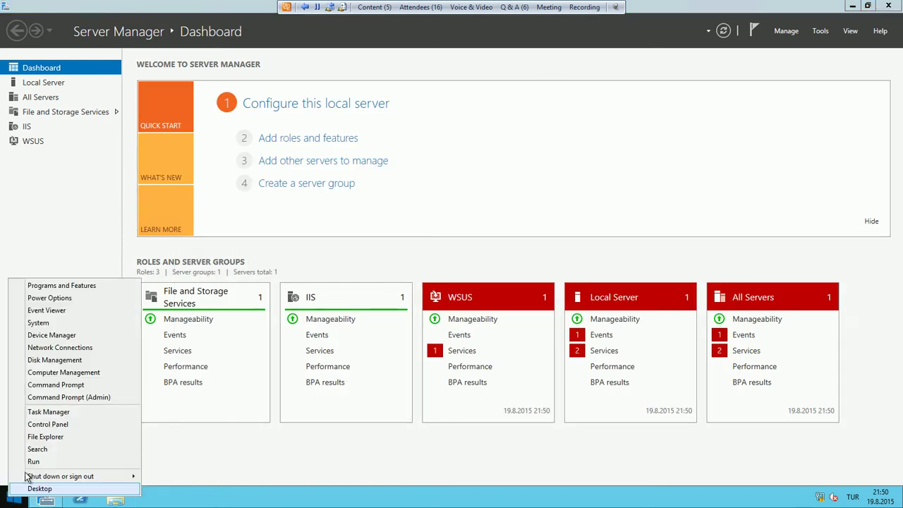
click(33, 461)
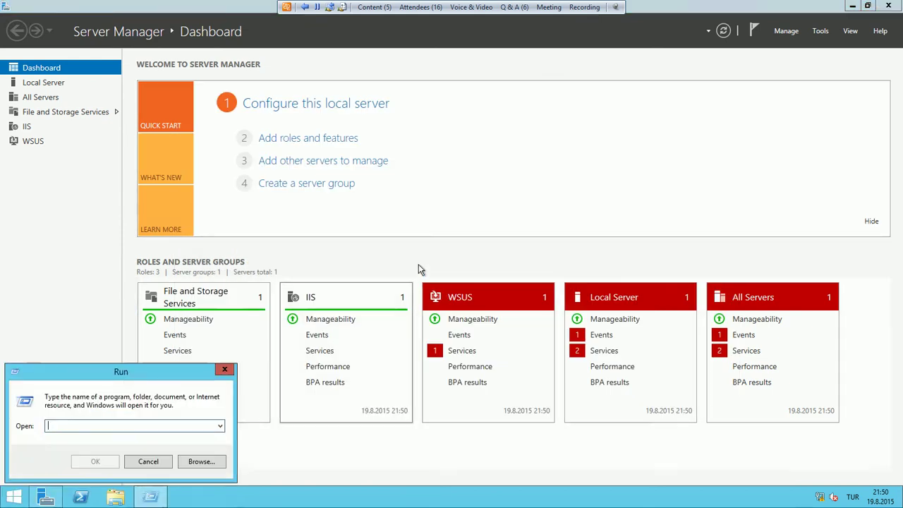
click(148, 461)
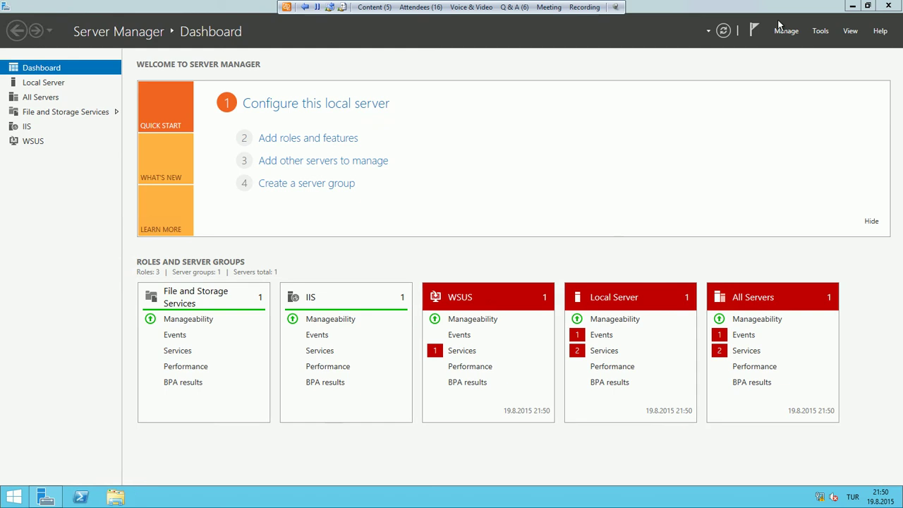
click(852, 6)
click(115, 498)
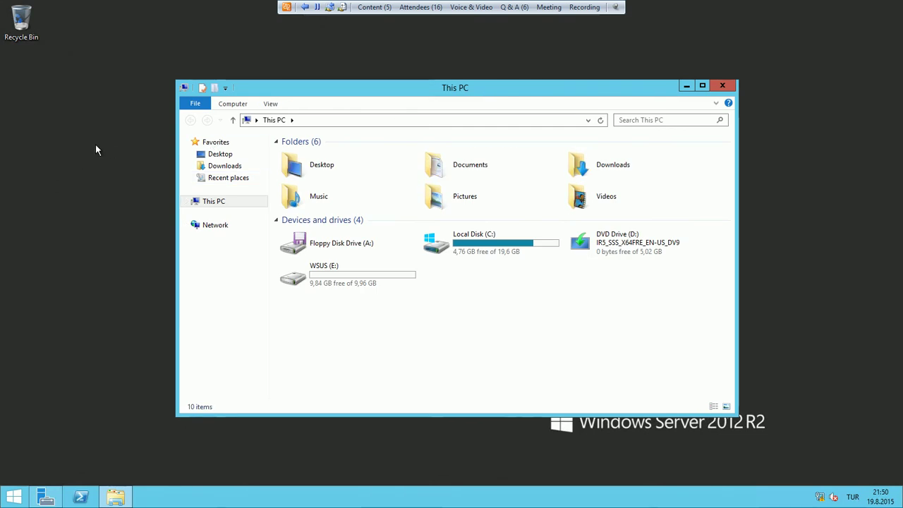
right_click(37, 144)
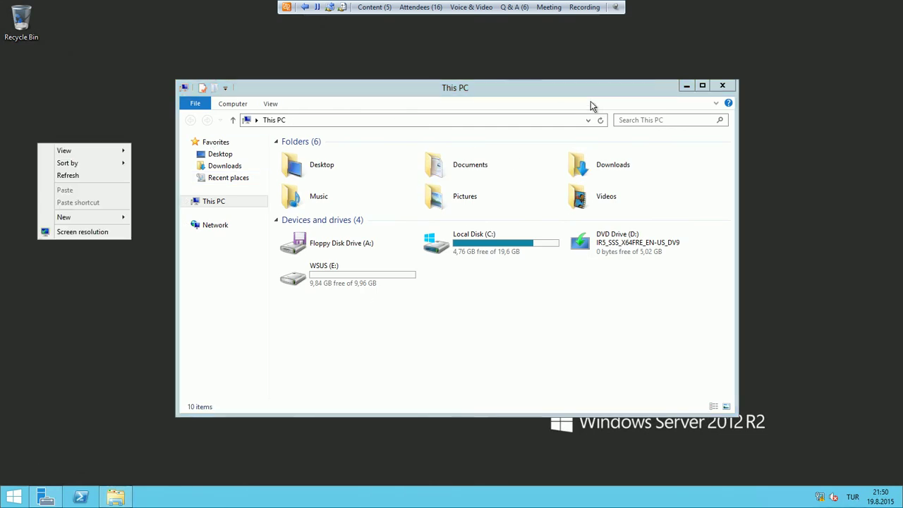
click(782, 87)
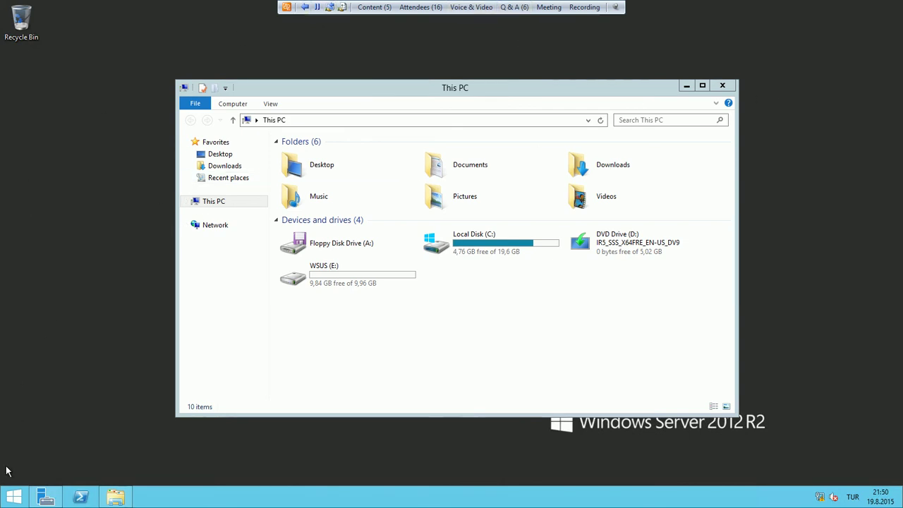
Sign the test user out from the Start screen's account tile
click(9, 497)
click(818, 48)
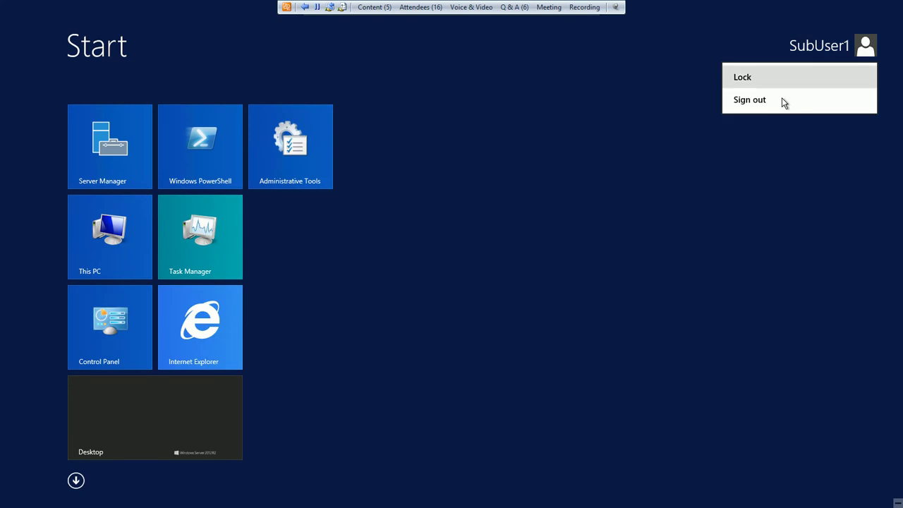
click(782, 100)
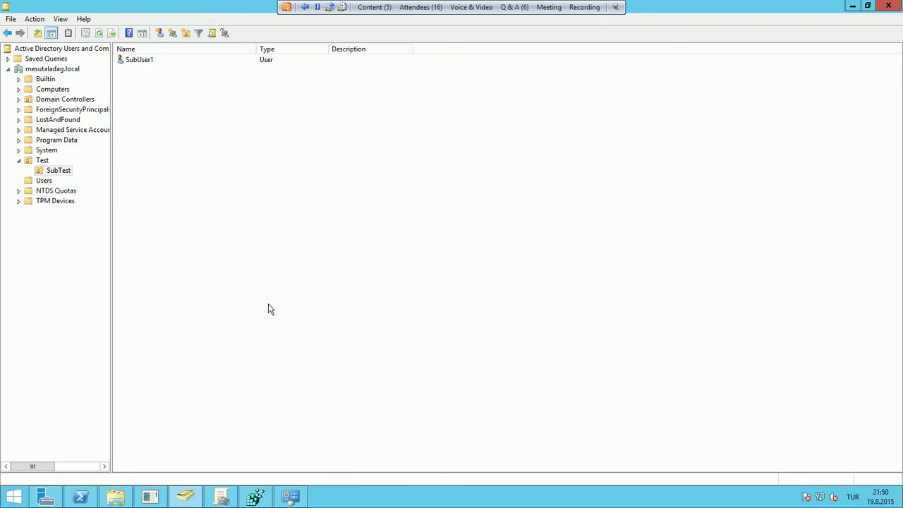
Check SubTest's Group Policy Inheritance: only SubTestGPO is listed, at precedence 1
click(221, 497)
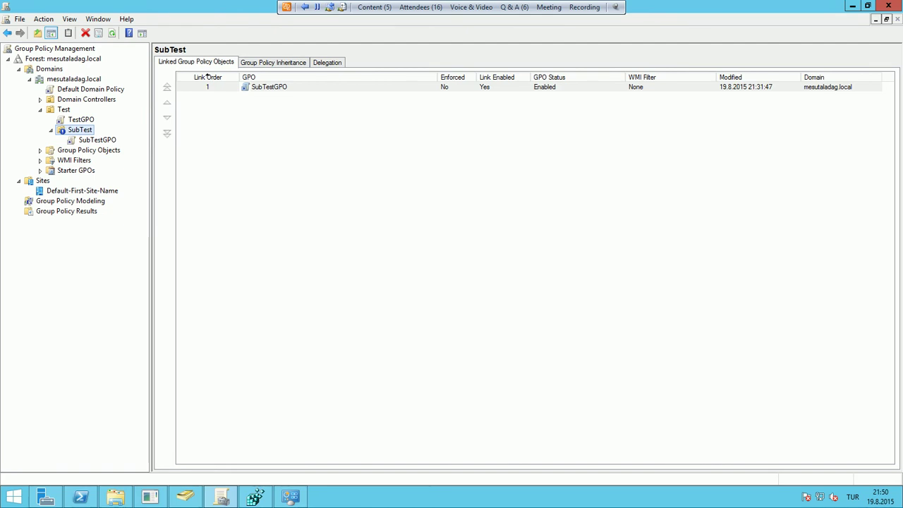
click(78, 132)
key(Escape)
click(285, 63)
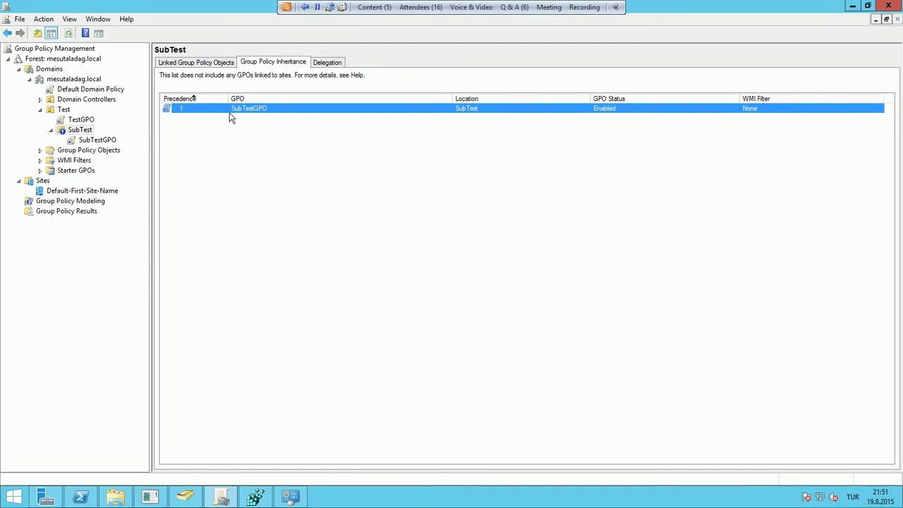
click(198, 63)
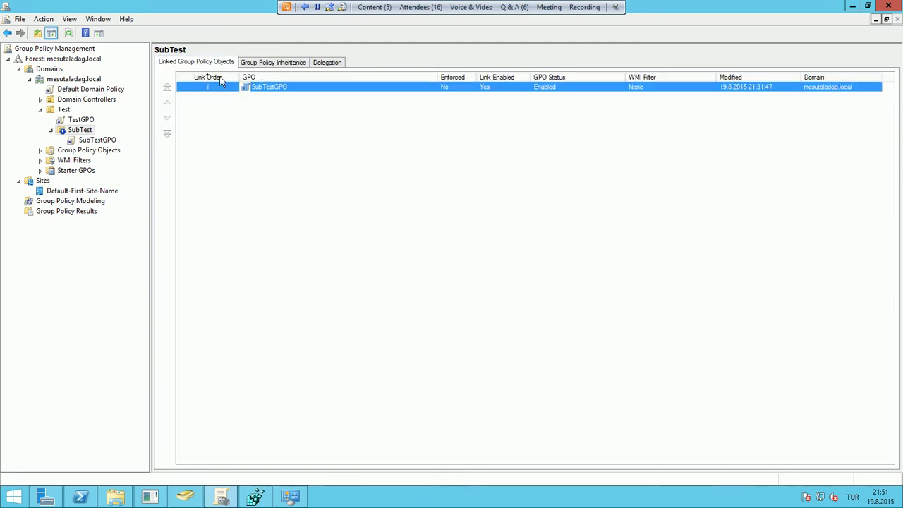
click(277, 65)
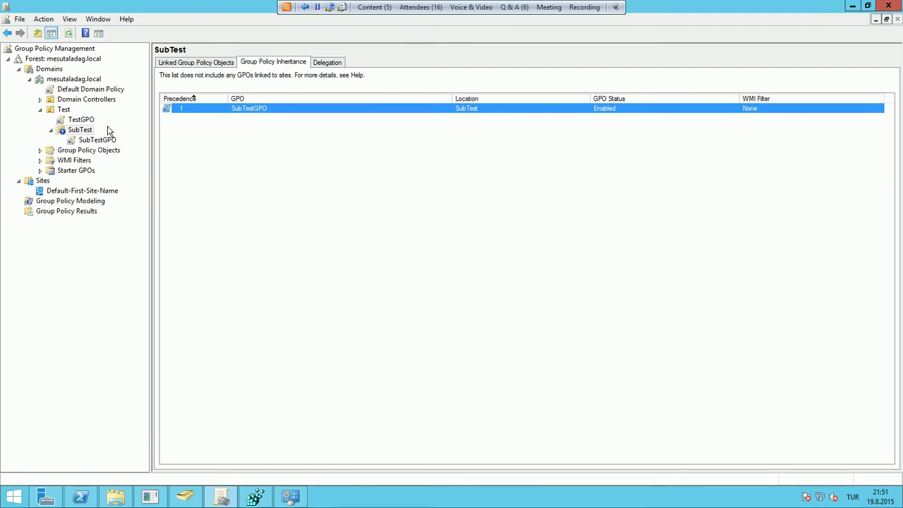
click(228, 144)
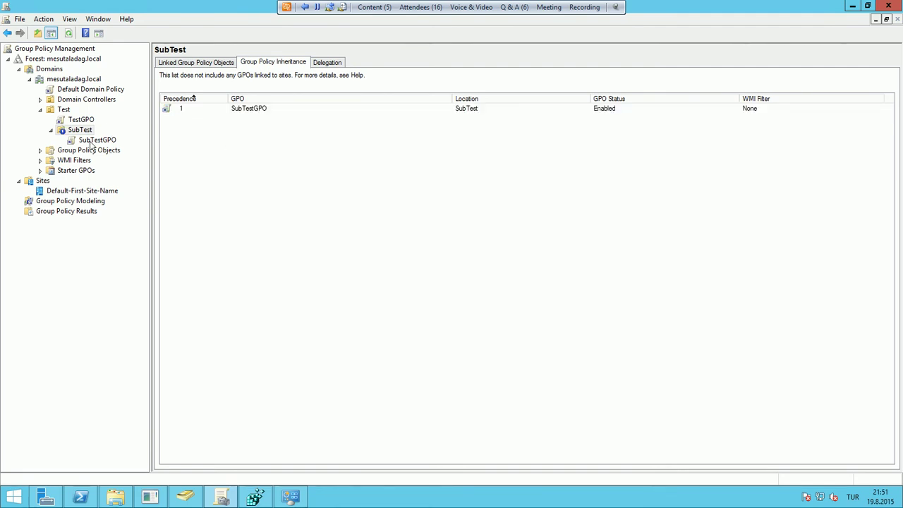
Select TestGPO under the Test OU and show its settings report
click(92, 120)
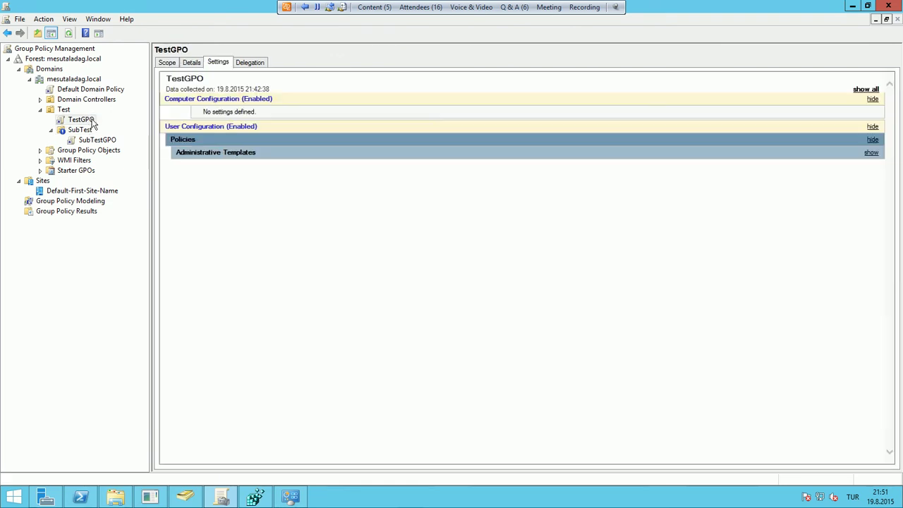
right_click(93, 120)
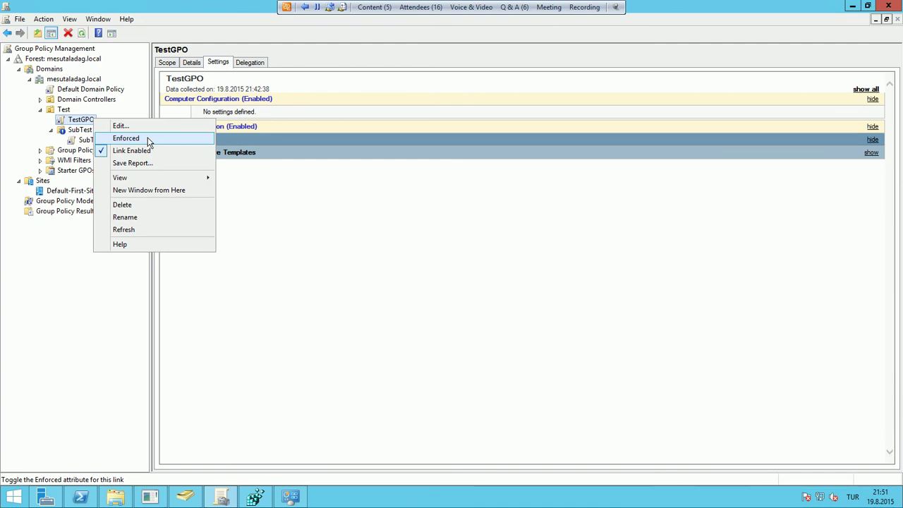
click(146, 137)
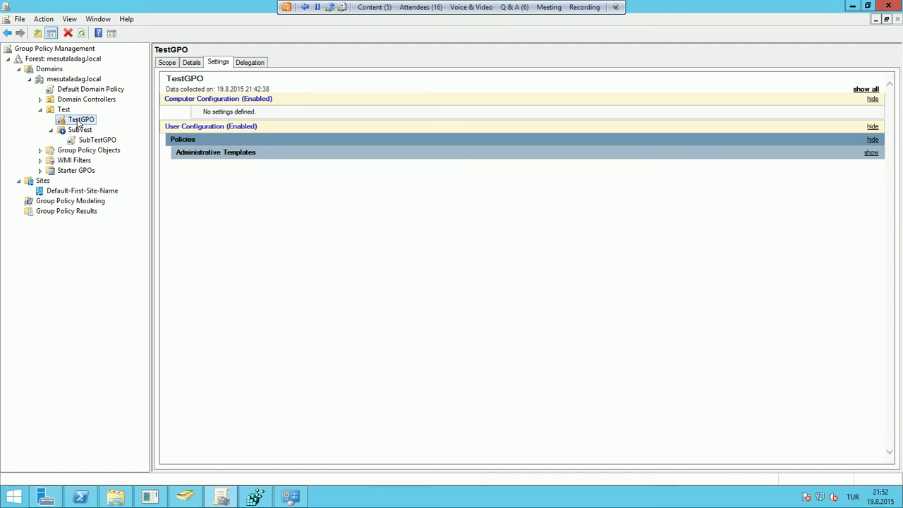
Run mstsc to 192.168.1.154, enter the test user's password, and accept the certificate
click(81, 498)
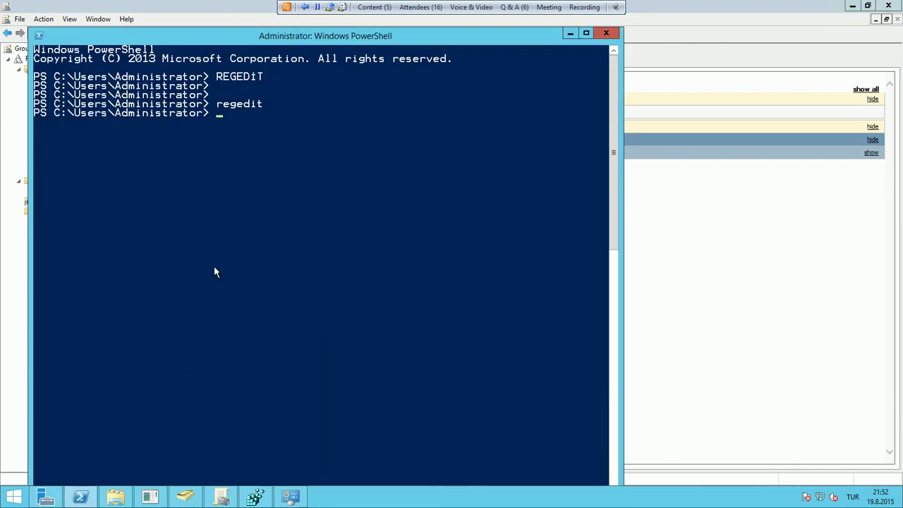
scroll(213, 273, down, 1)
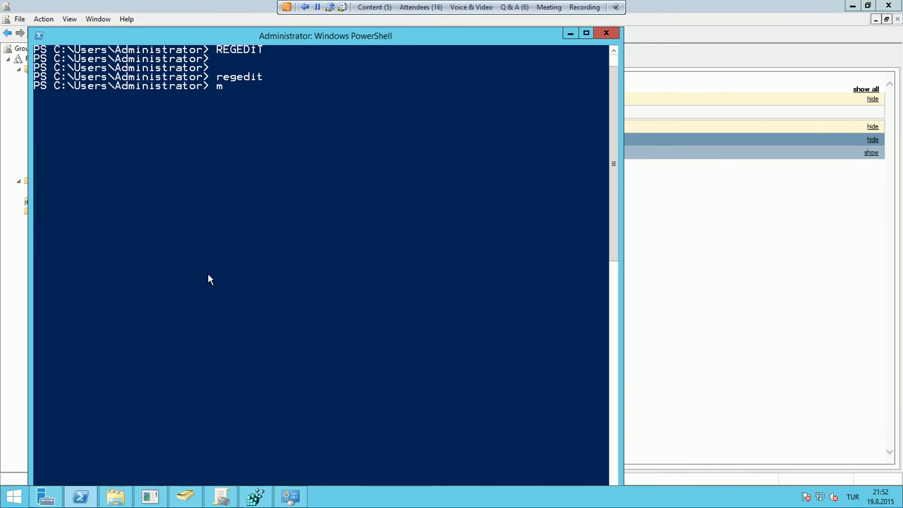
key(Return)
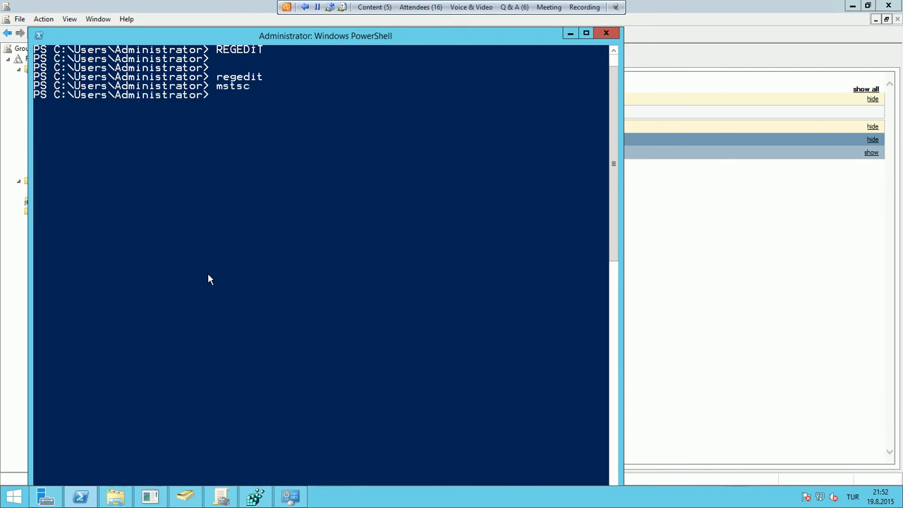
click(494, 217)
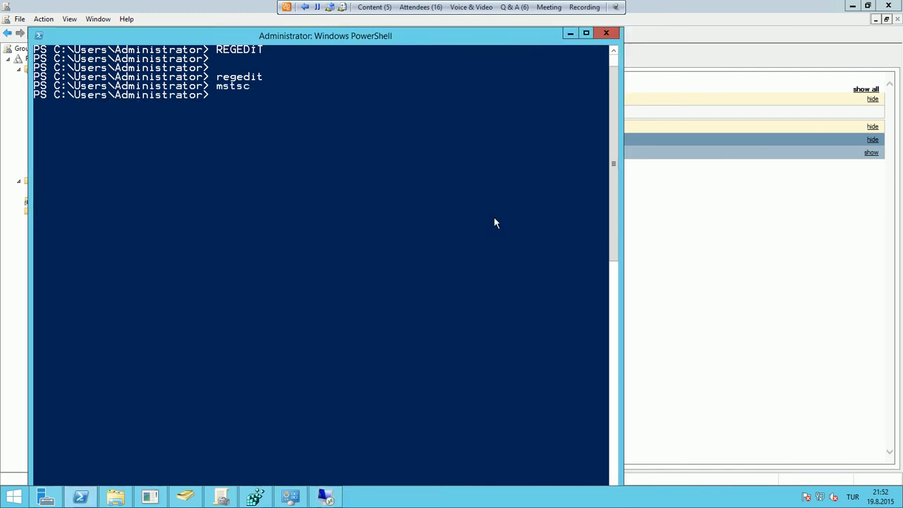
click(221, 498)
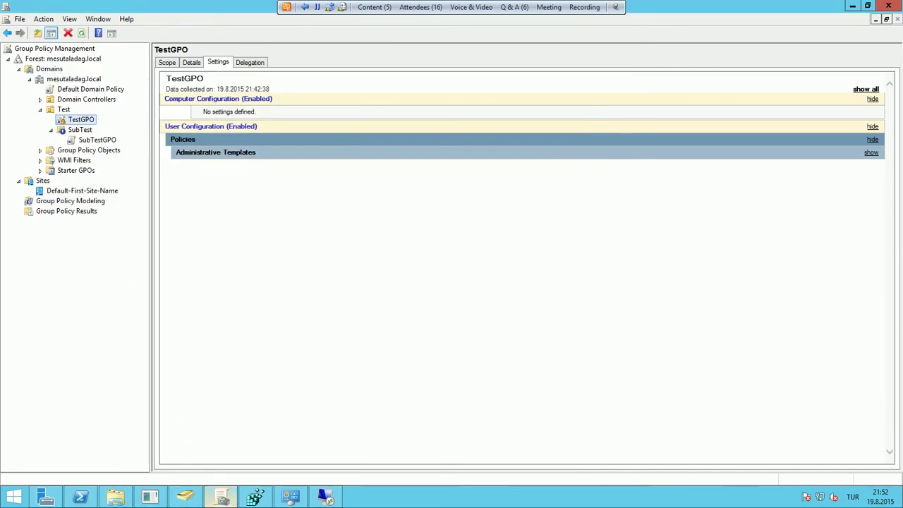
click(324, 497)
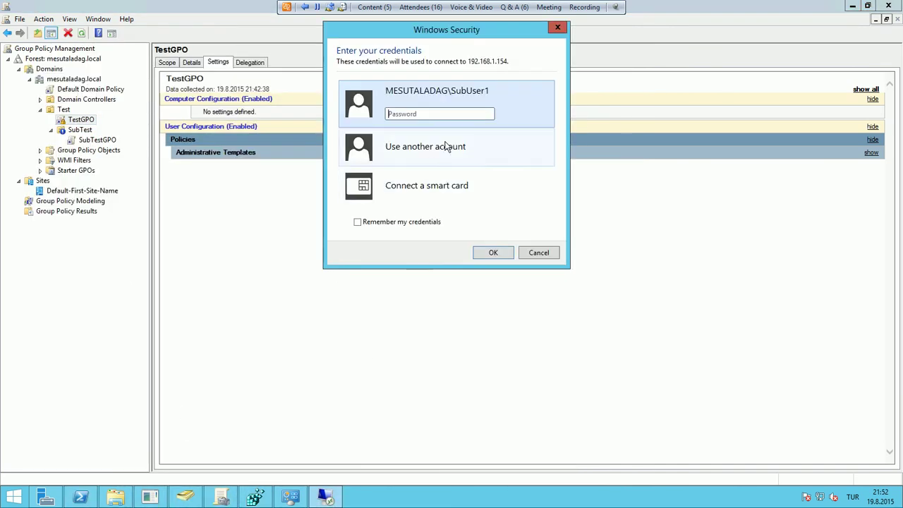
text(•••)
key(Return)
click(484, 255)
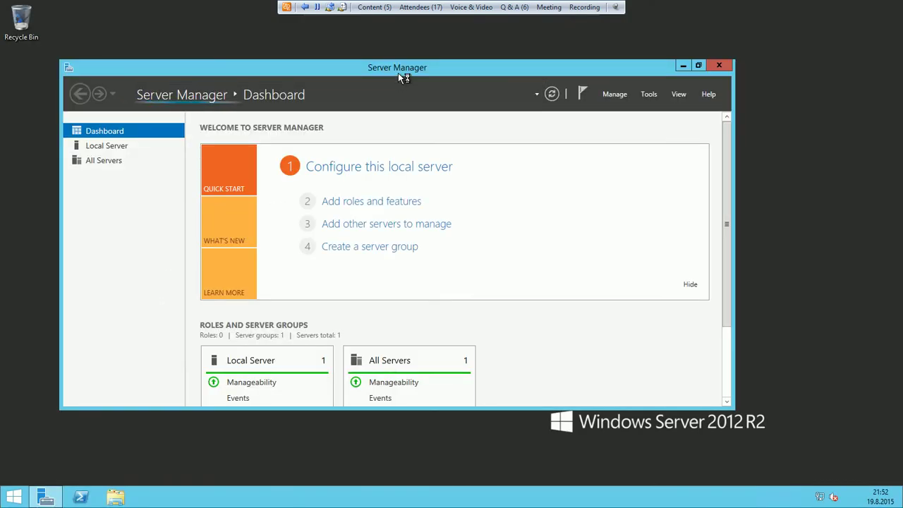
Confirm Run is blocked by a Restrictions error, then open Control Panel from Win+X
double_click(398, 72)
right_click(12, 496)
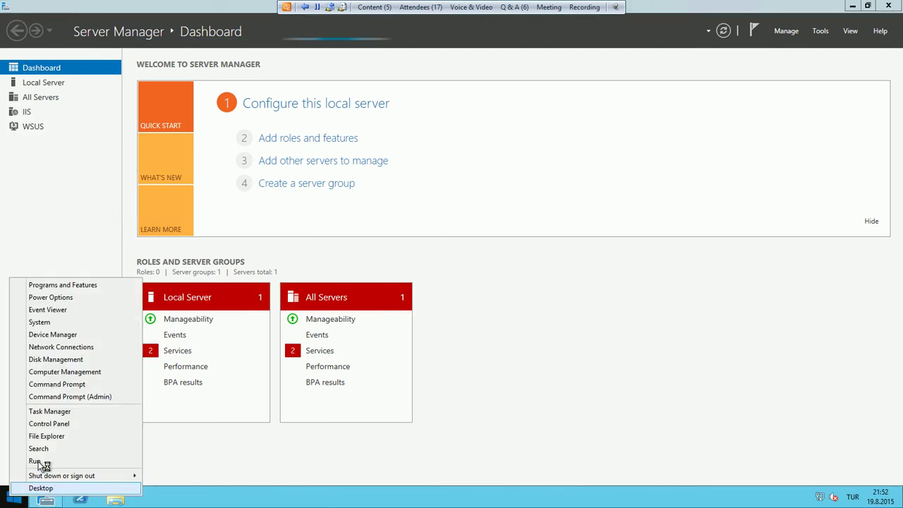
key(Return)
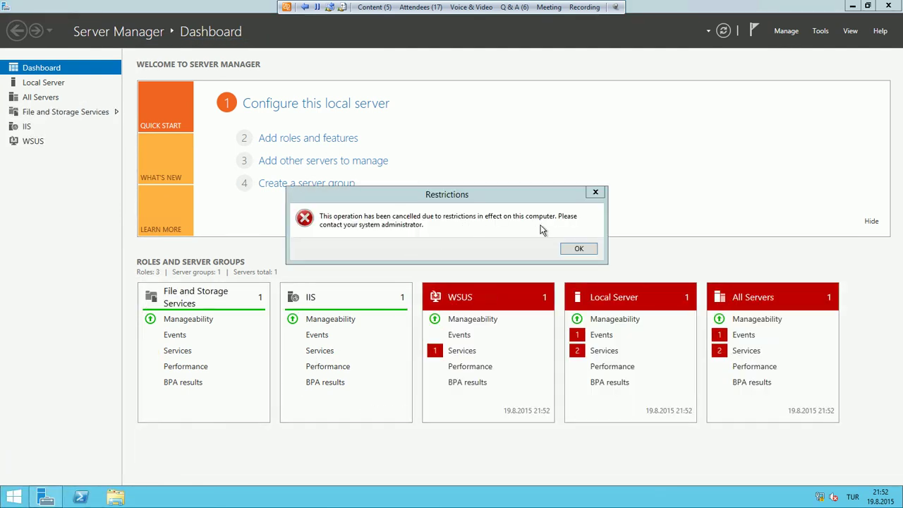
click(578, 248)
right_click(16, 498)
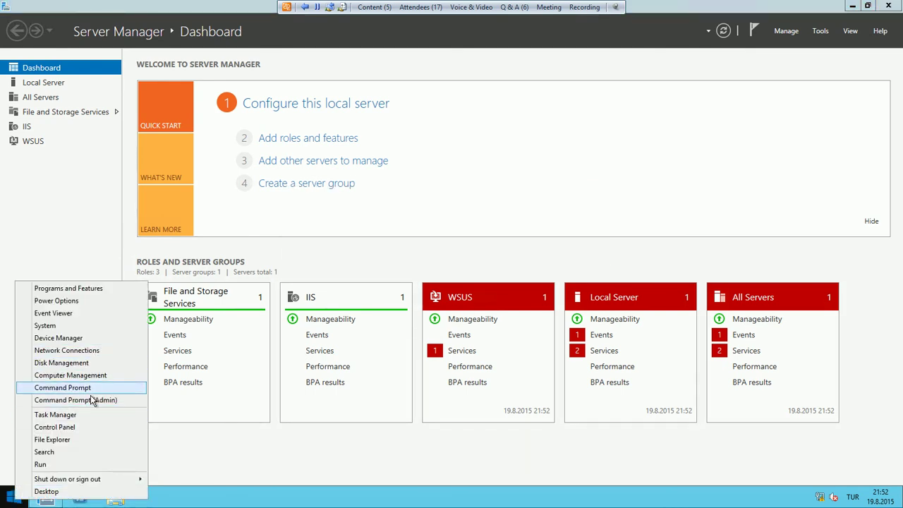
click(59, 427)
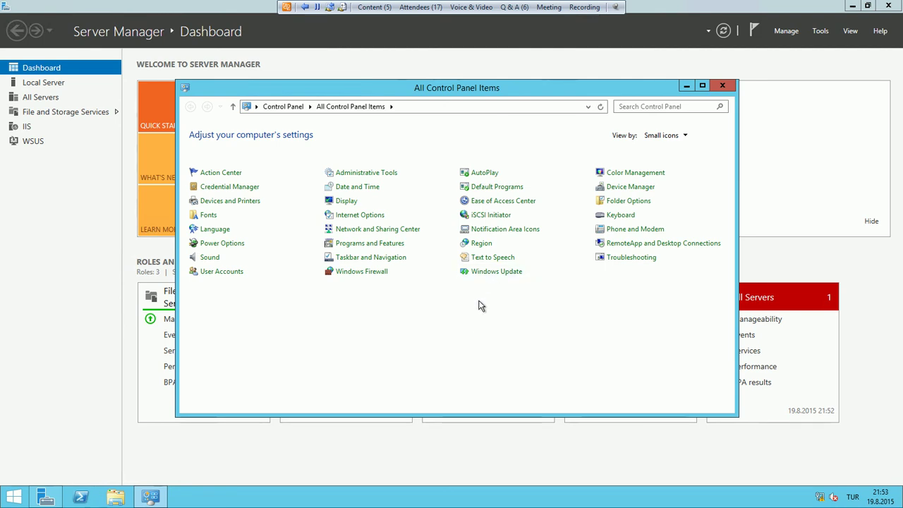
Sign out of the remote session from the Start screen user tile
click(12, 496)
click(866, 45)
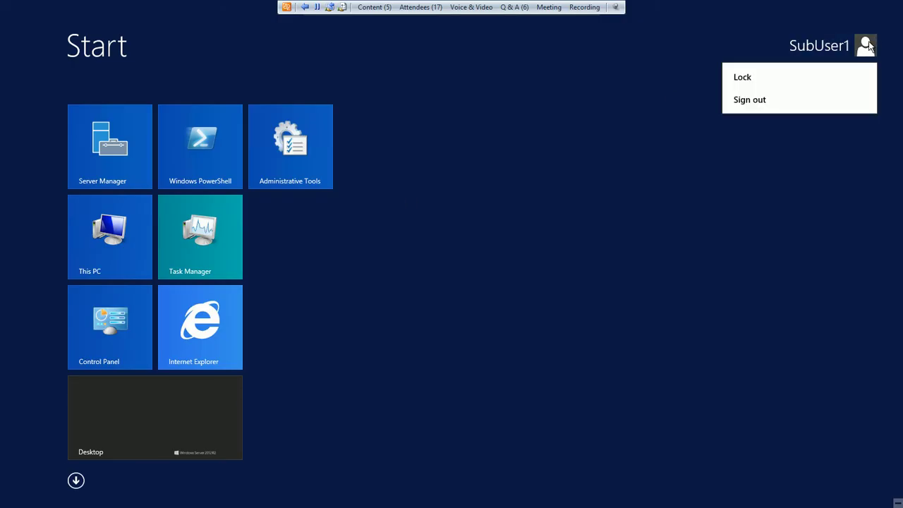
click(772, 106)
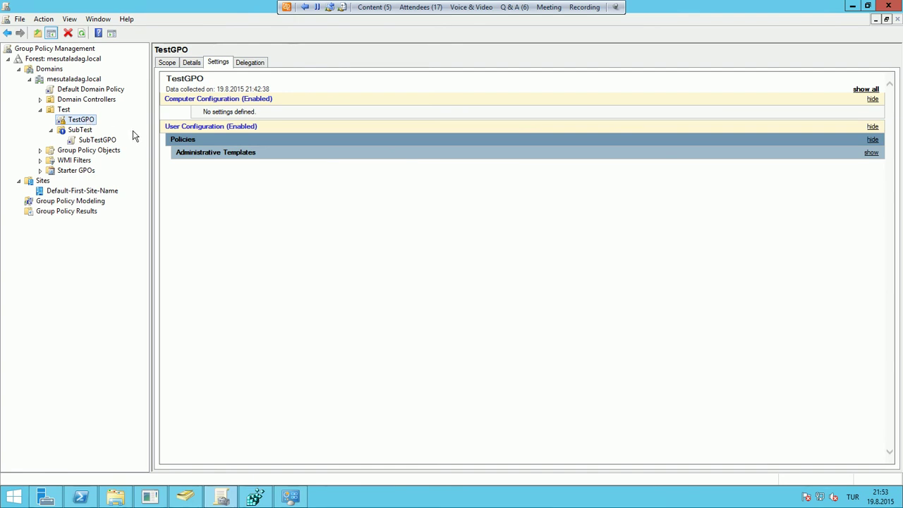
double_click(82, 131)
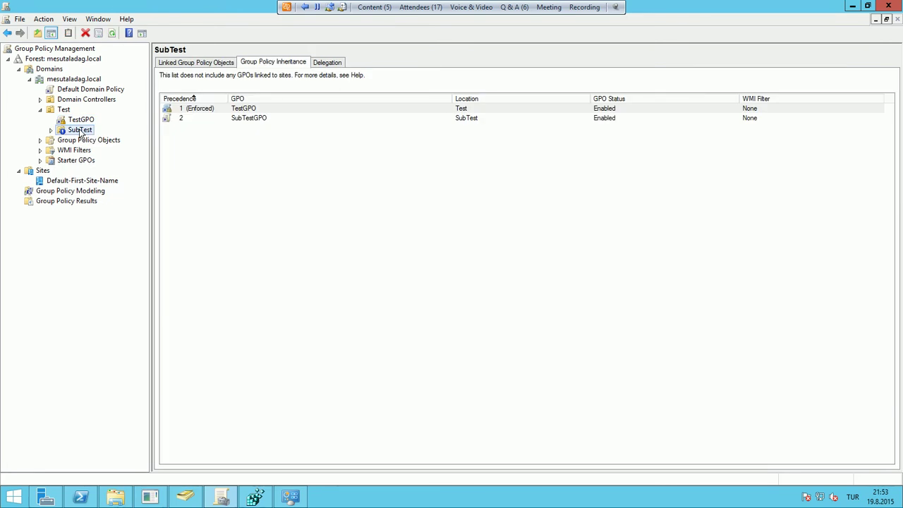
double_click(81, 131)
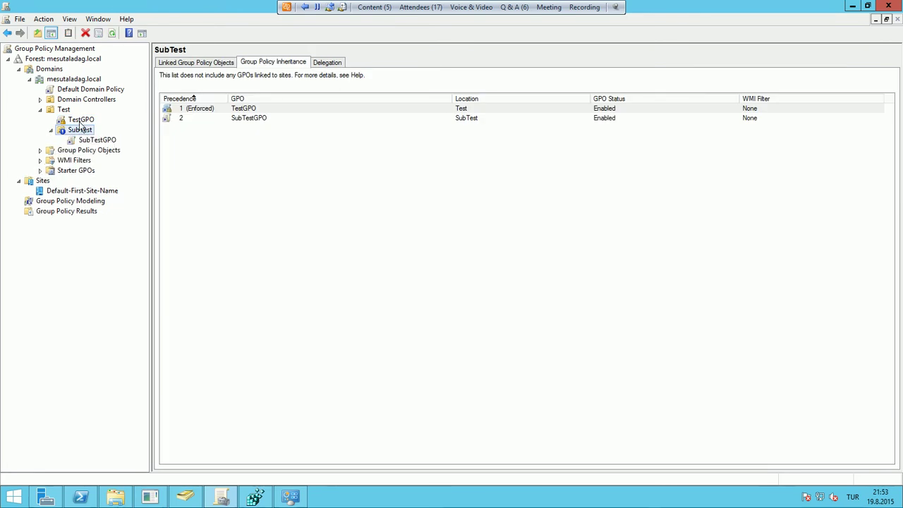
click(83, 121)
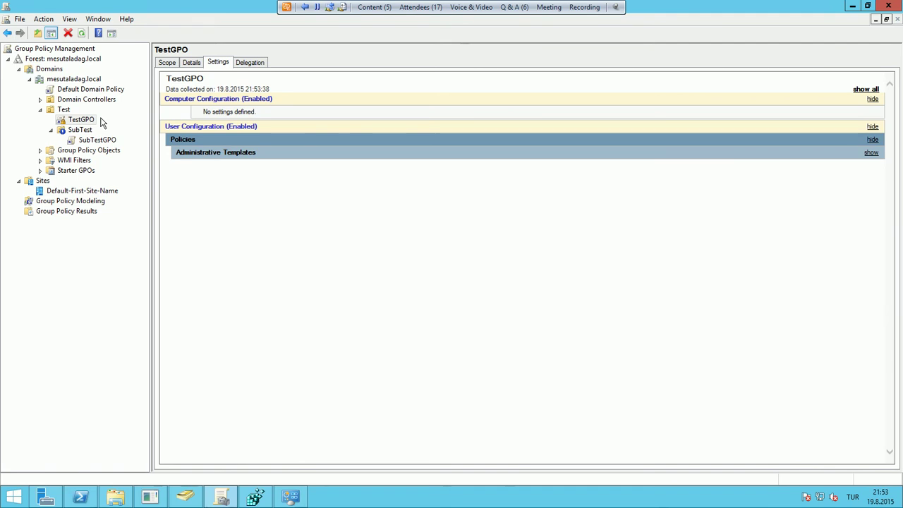
right_click(90, 132)
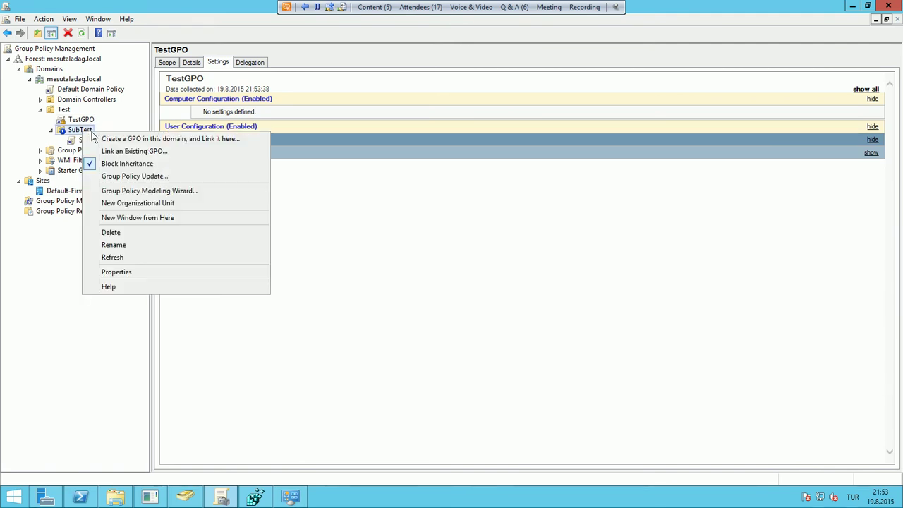
click(88, 129)
click(84, 120)
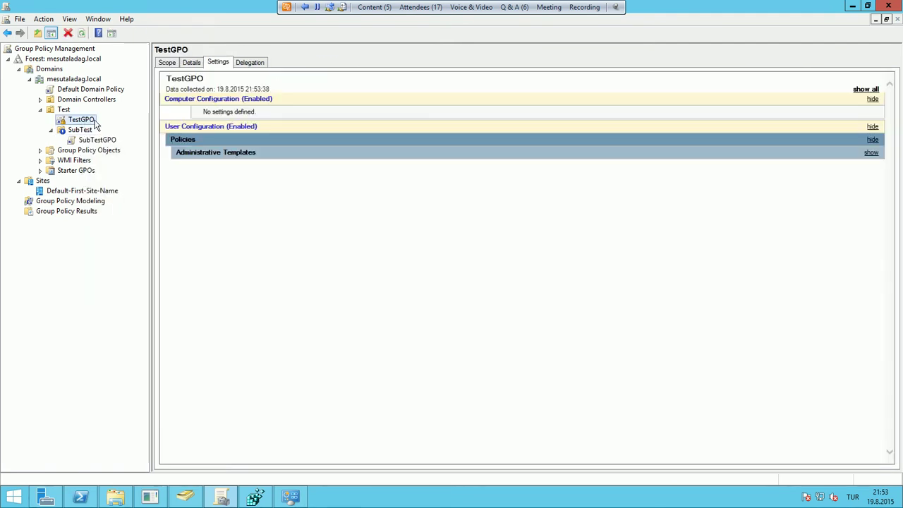
click(88, 132)
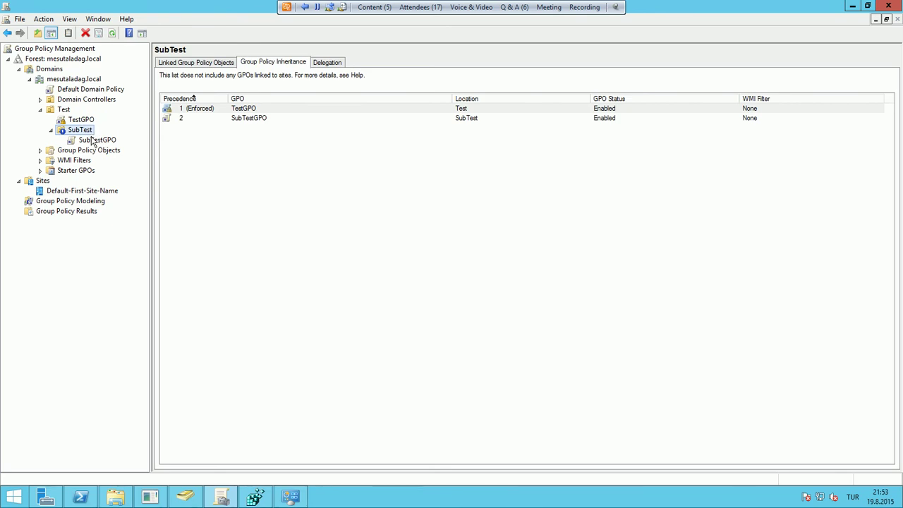
right_click(91, 80)
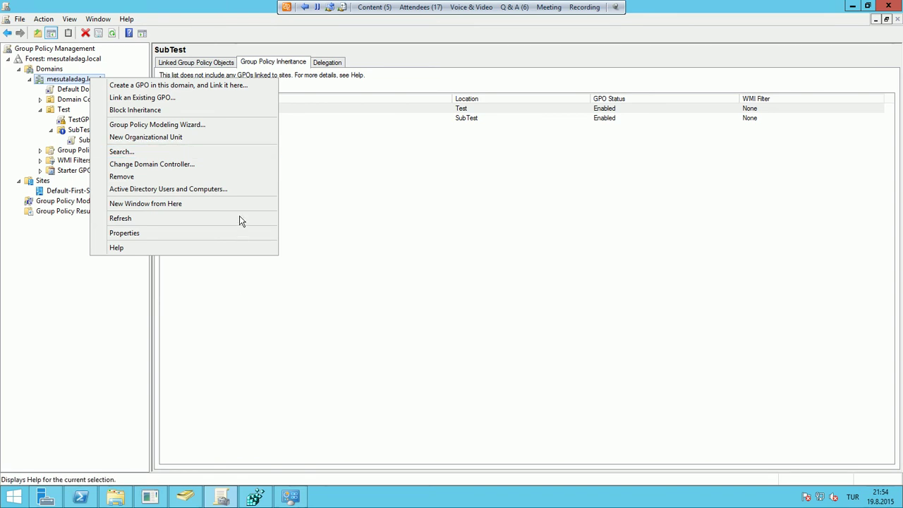
click(258, 292)
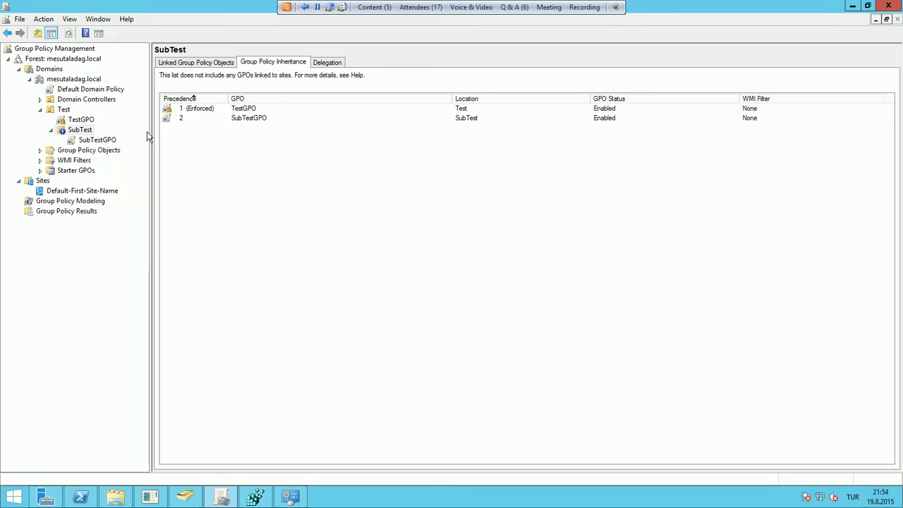
click(86, 122)
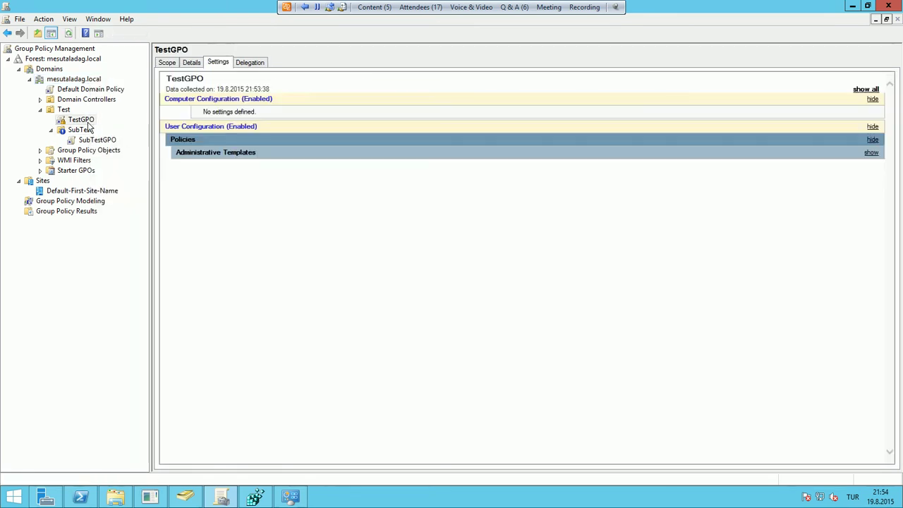
Set TestGPO's GPO status to 'User configuration settings disabled' and confirm the change
click(190, 62)
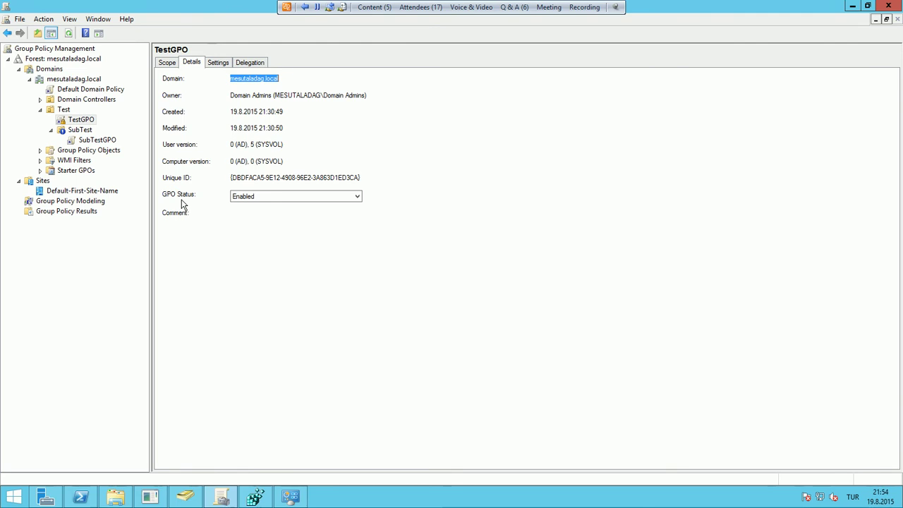
click(290, 198)
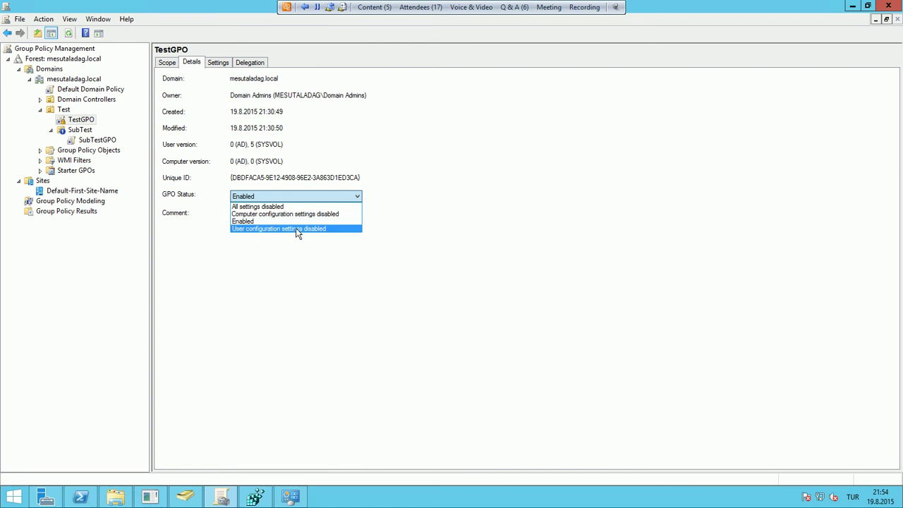
click(295, 228)
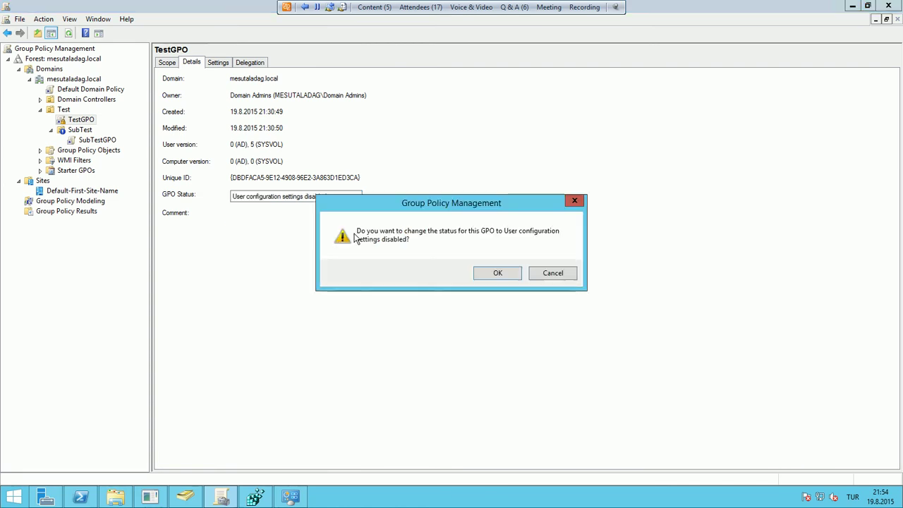
click(491, 274)
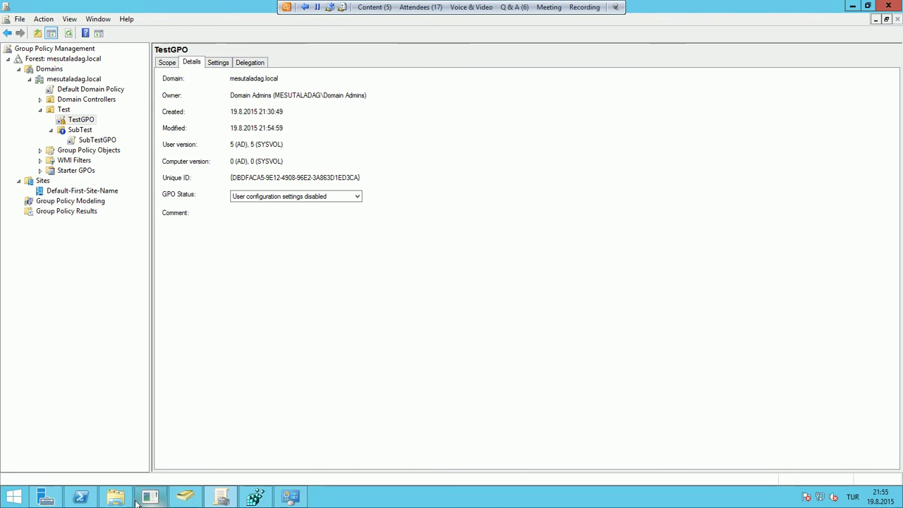
mouse_move(80, 497)
click(185, 496)
click(41, 163)
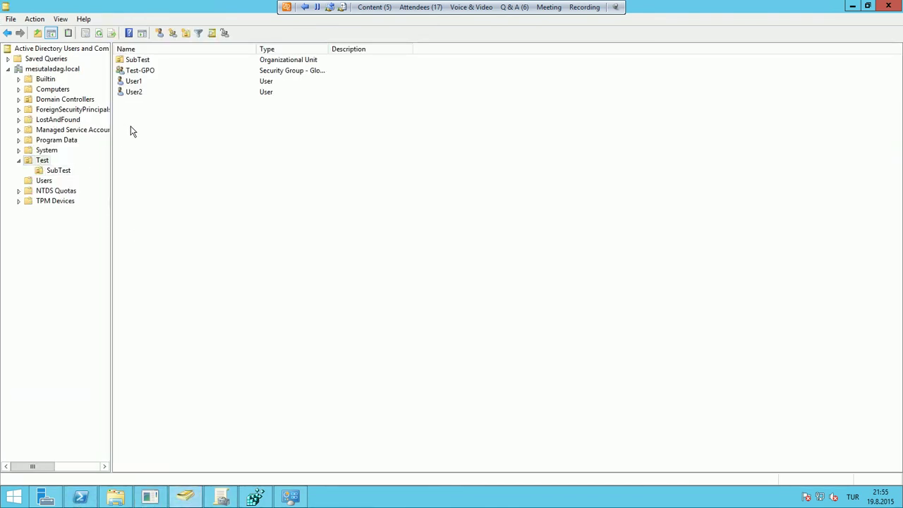
click(136, 92)
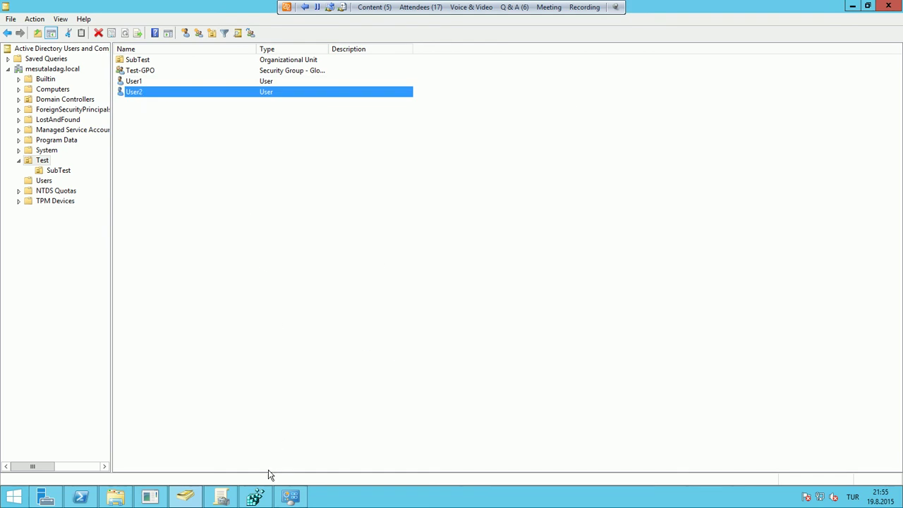
click(59, 172)
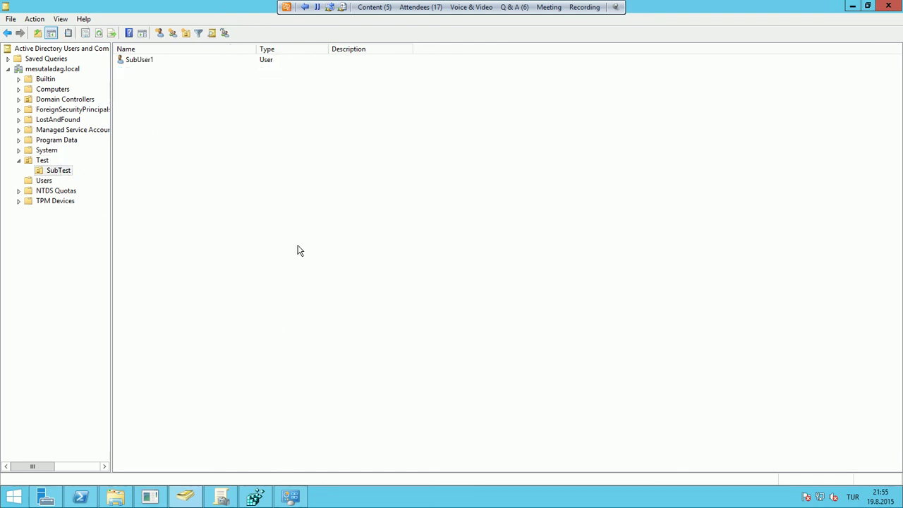
click(220, 496)
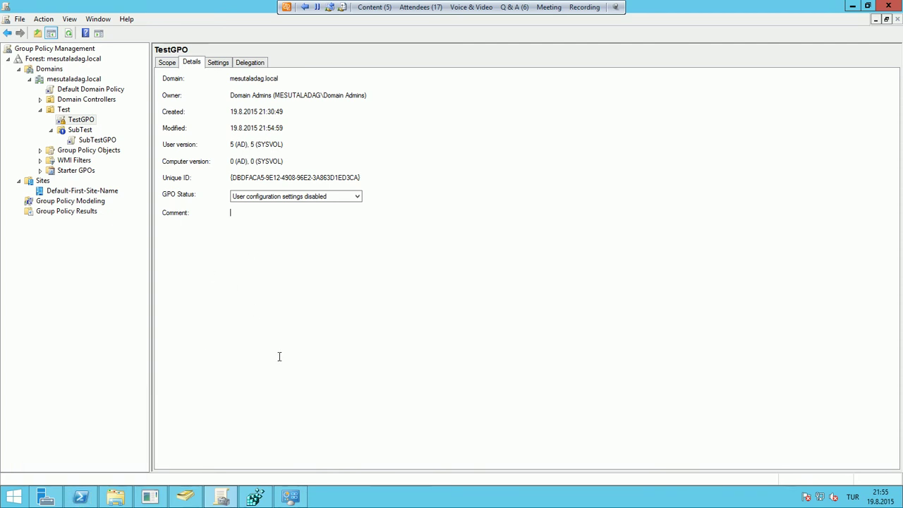
Leave TestGPO's status unchanged and uncheck Link Enabled on its Test OU link
click(268, 198)
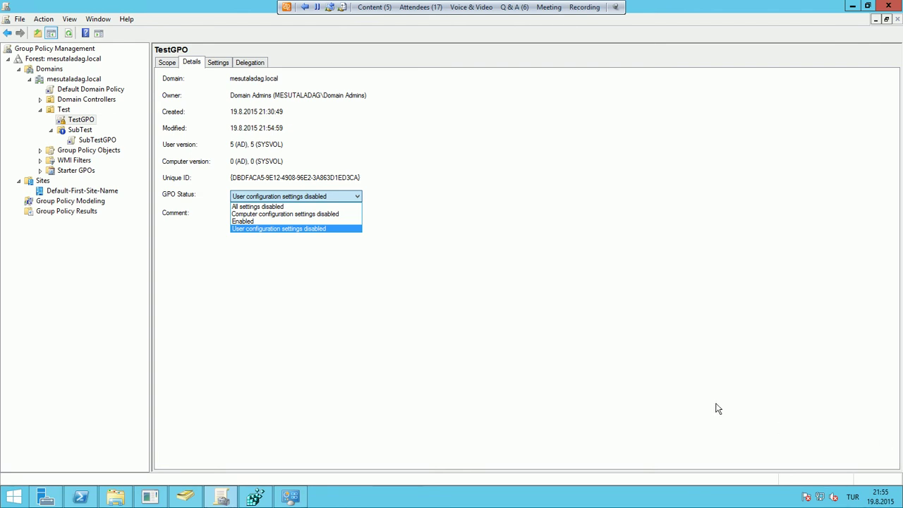
click(252, 288)
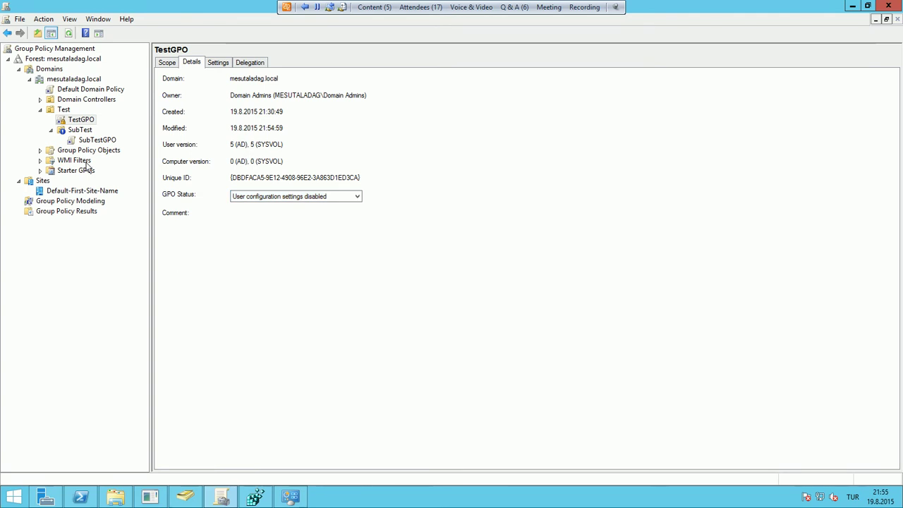
right_click(82, 120)
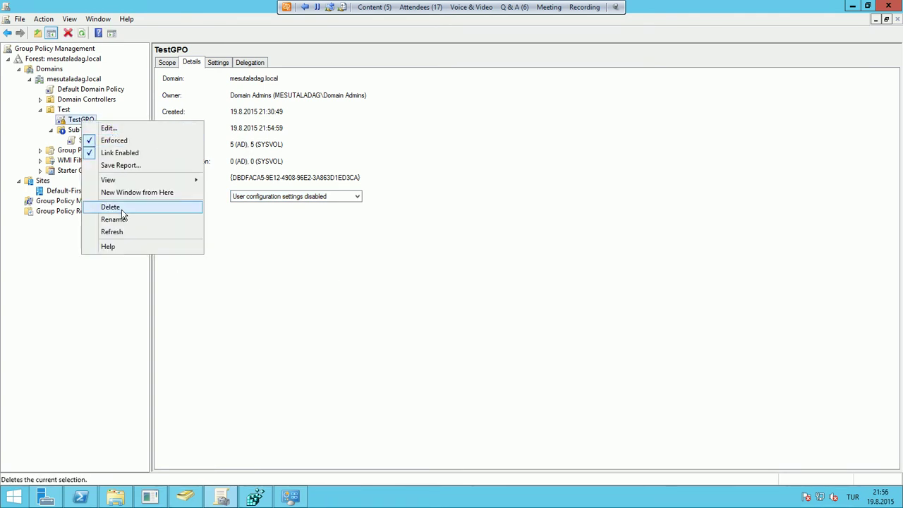
click(125, 156)
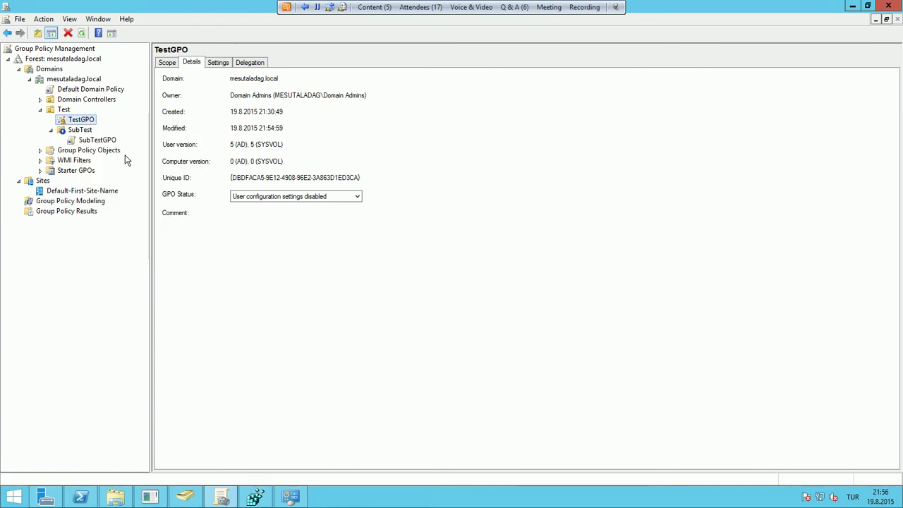
Delete the TestGPO link from the Test OU, keeping the GPO itself
right_click(90, 120)
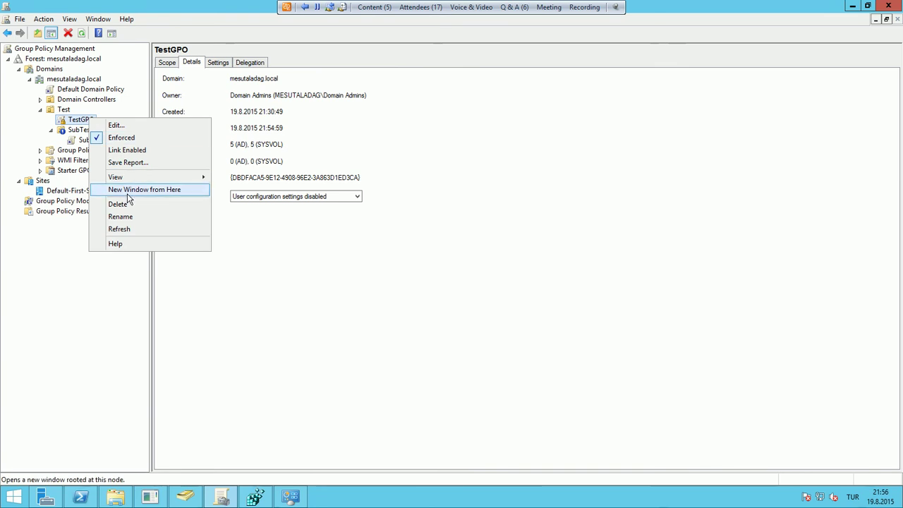
click(130, 205)
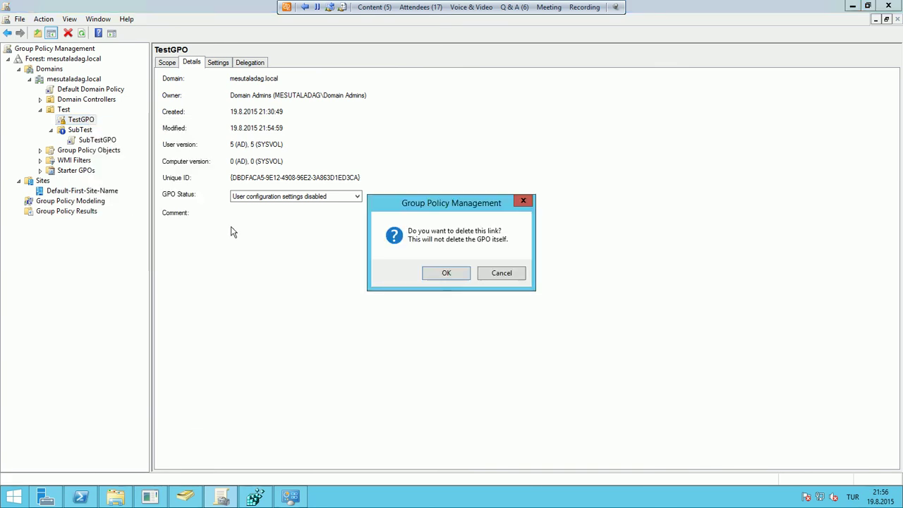
click(438, 275)
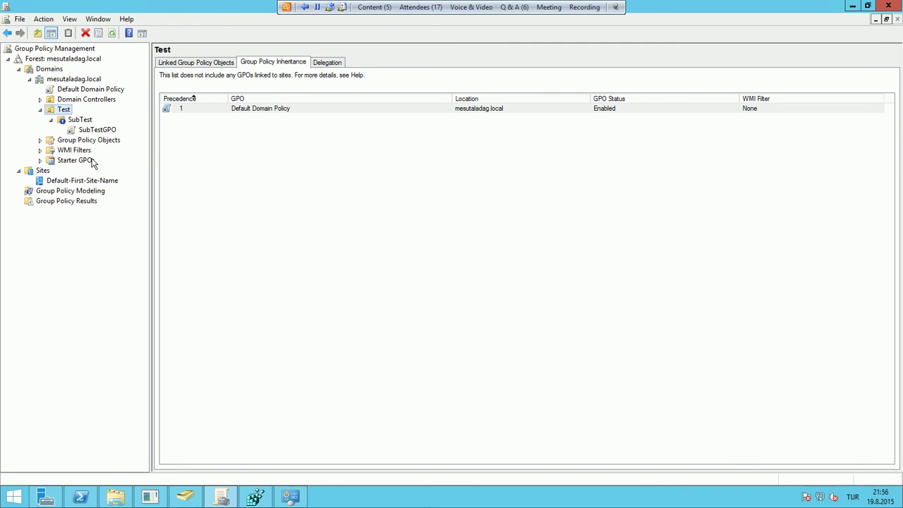
Link the existing TestGPO to the Test OU via Link an Existing GPO
click(41, 140)
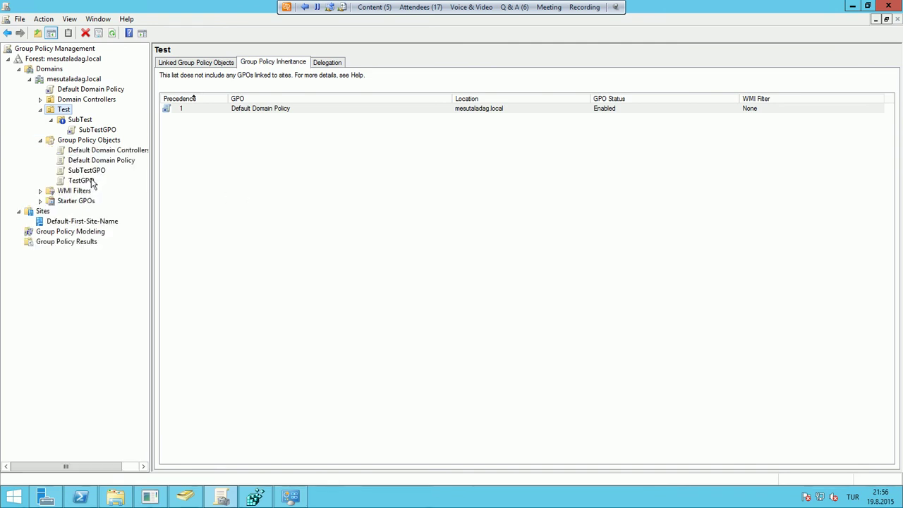
click(91, 181)
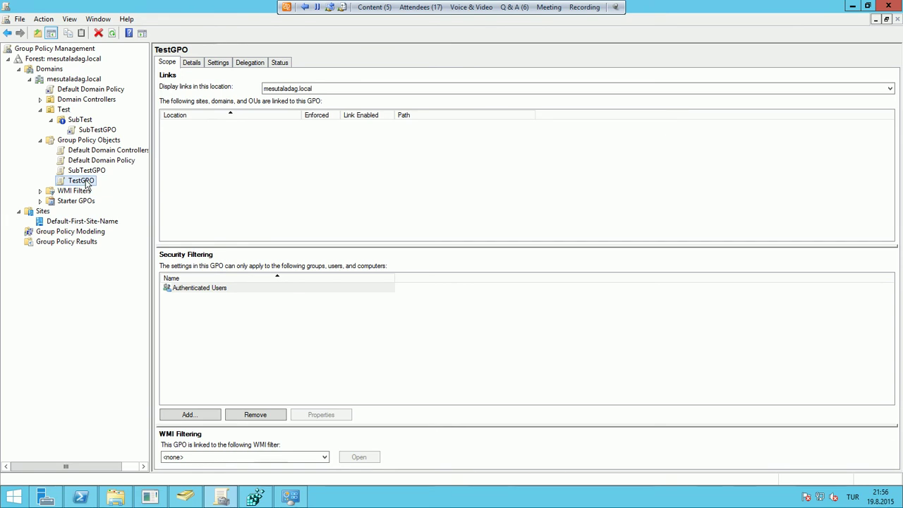
right_click(69, 111)
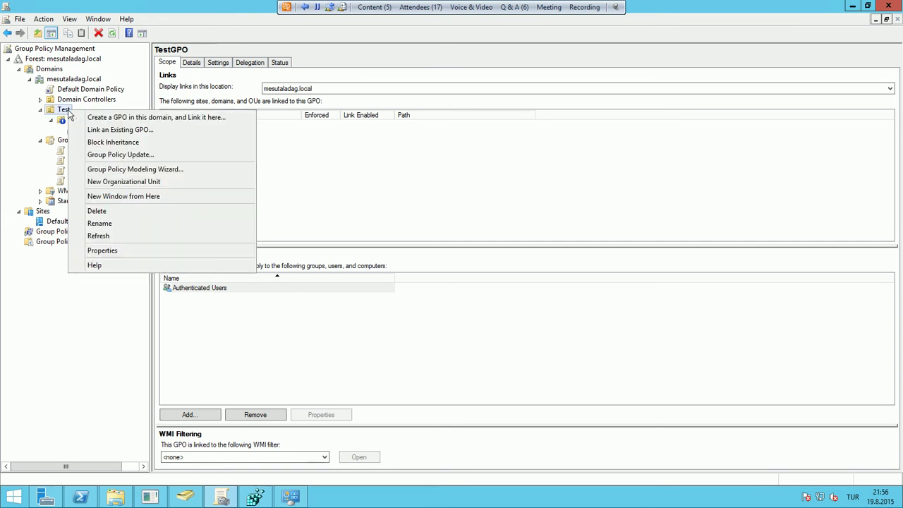
click(120, 129)
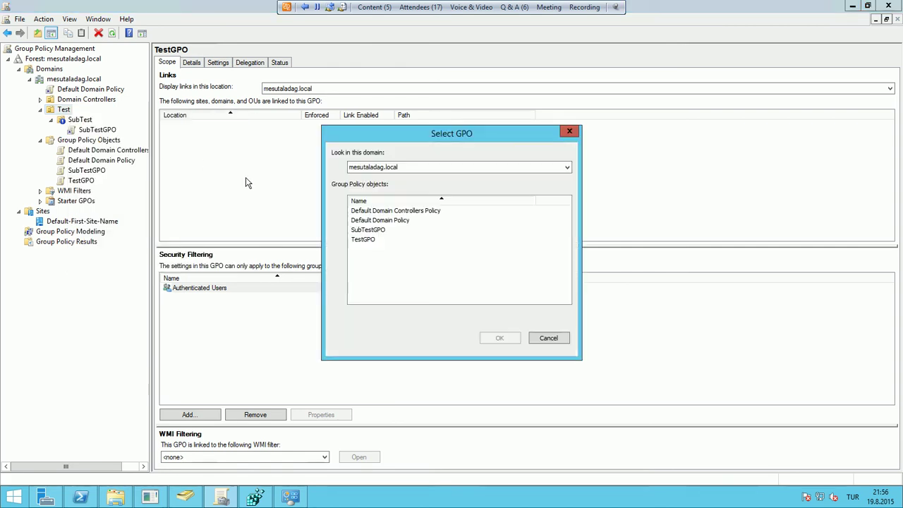
click(363, 240)
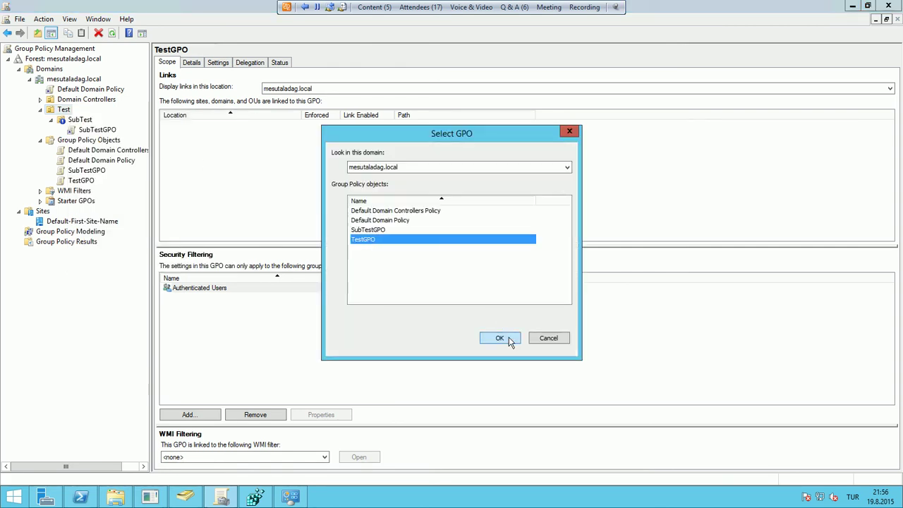
click(510, 337)
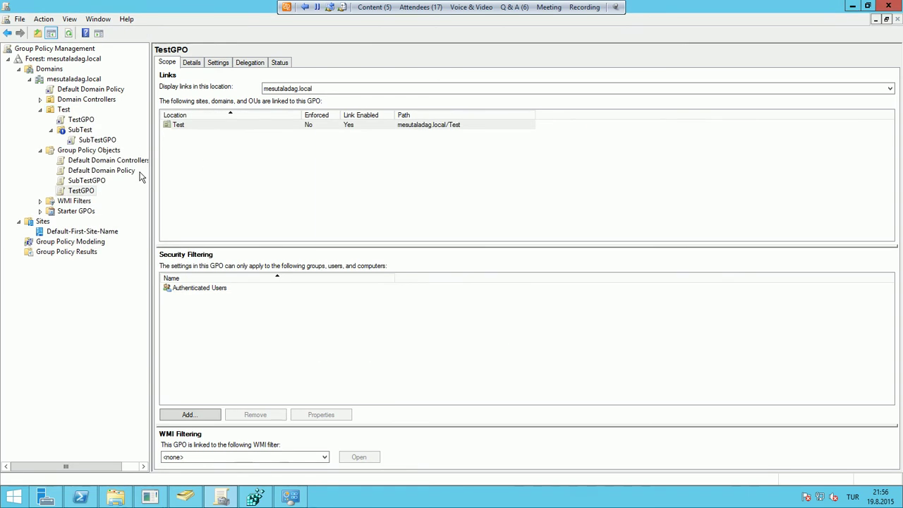
Toggle Link Enabled on TestGPO's Test link off and back on
click(80, 120)
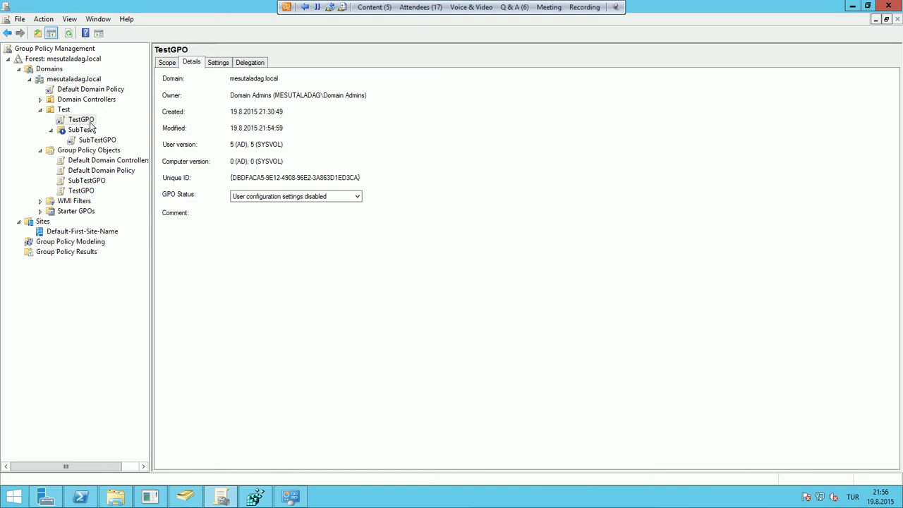
right_click(90, 123)
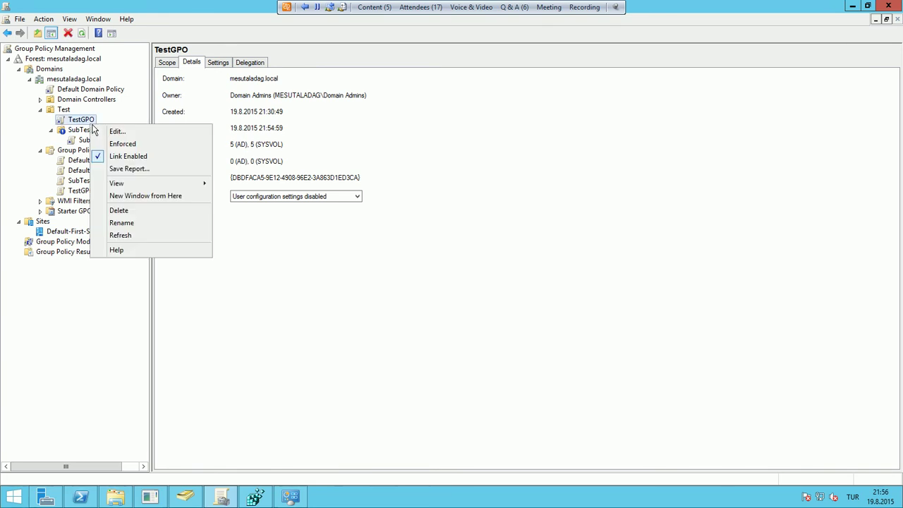
click(123, 156)
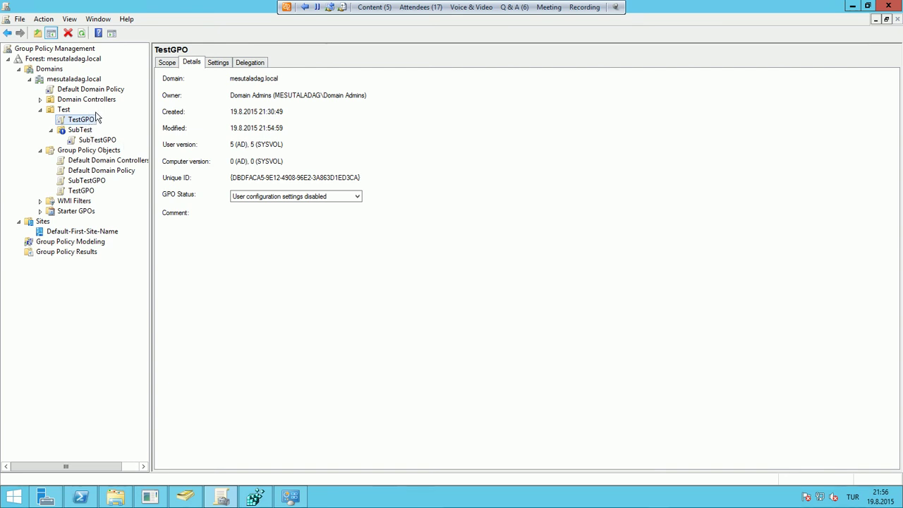
right_click(81, 120)
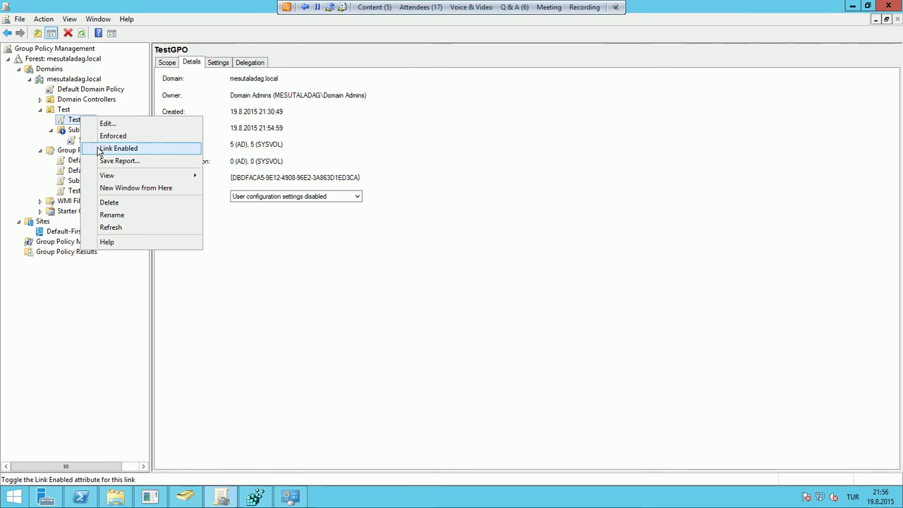
click(100, 148)
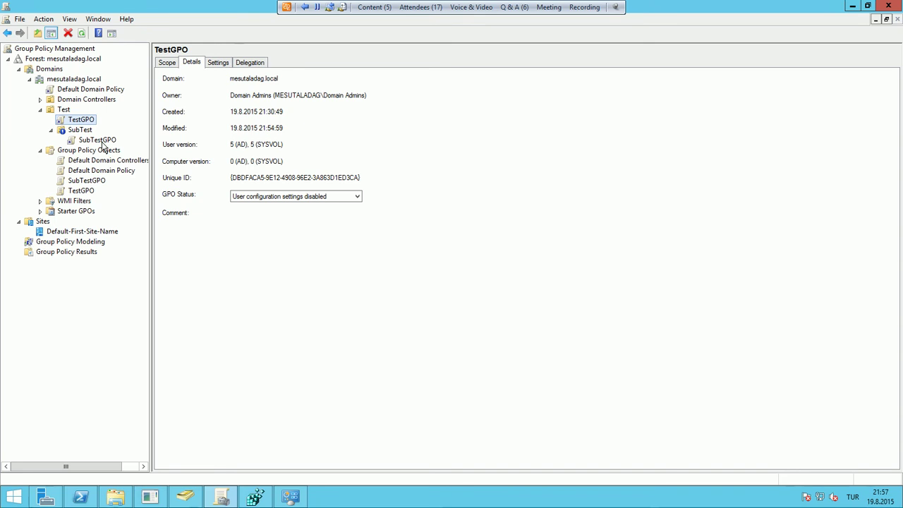
Recheck SubTest inherits only SubTestGPO, then select SubTestGPO for editing
click(80, 130)
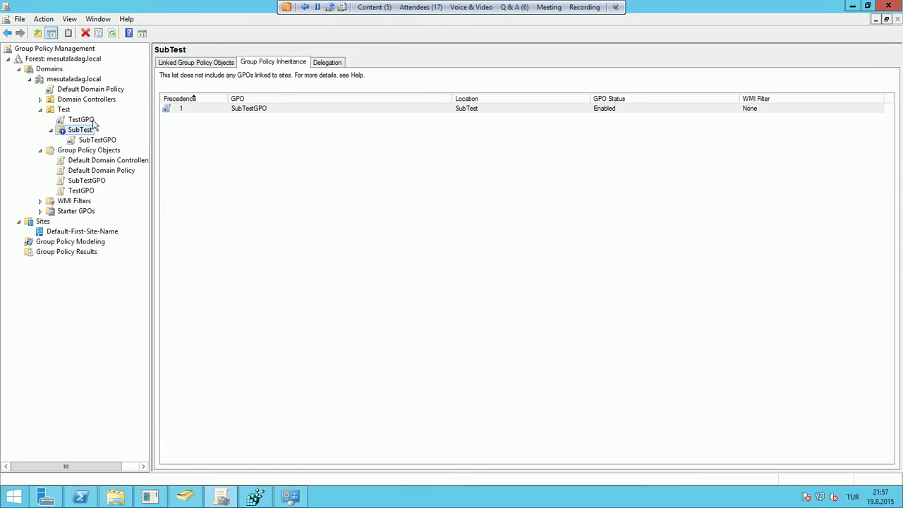
click(91, 120)
right_click(91, 121)
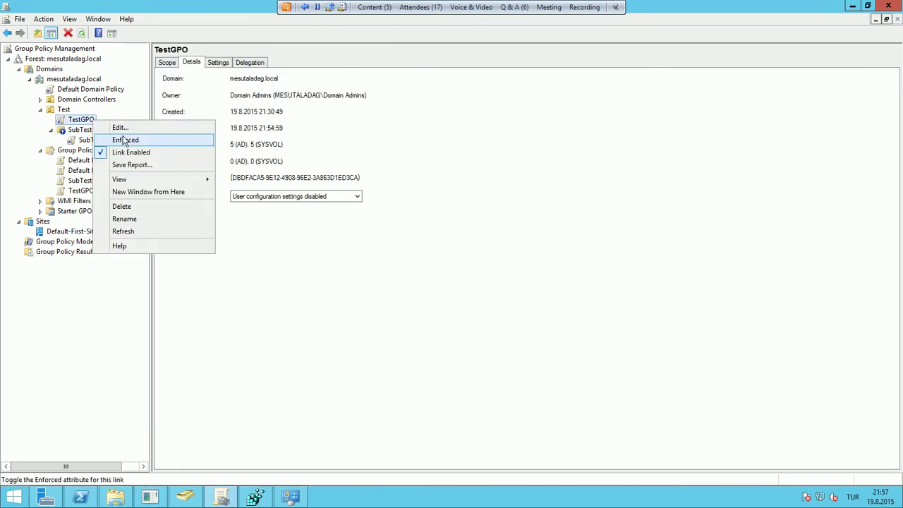
click(259, 291)
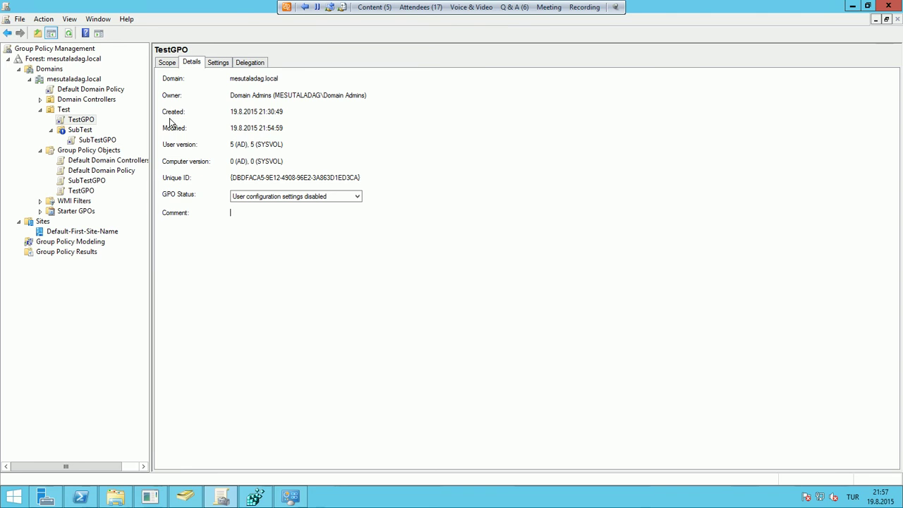
click(115, 141)
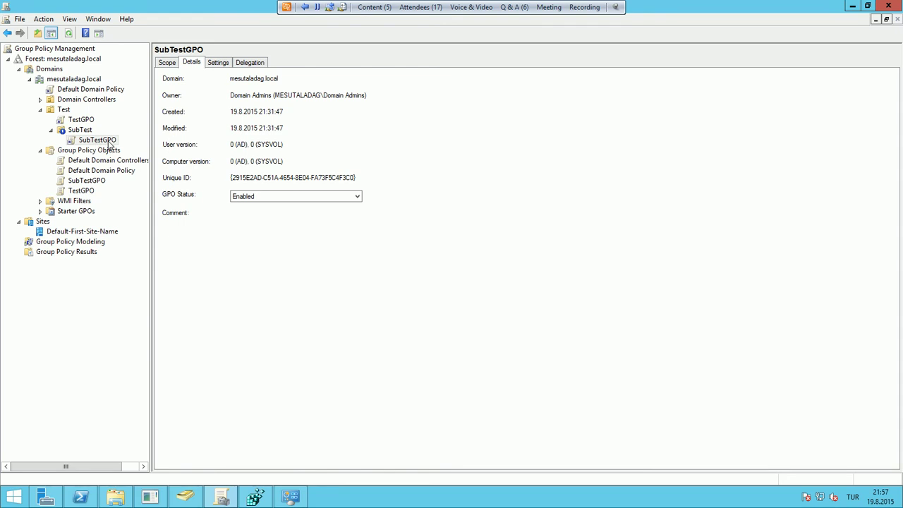
right_click(109, 143)
Open SubTestGPO in the editor and browse to User Configuration's Start Menu and Taskbar policies
click(134, 146)
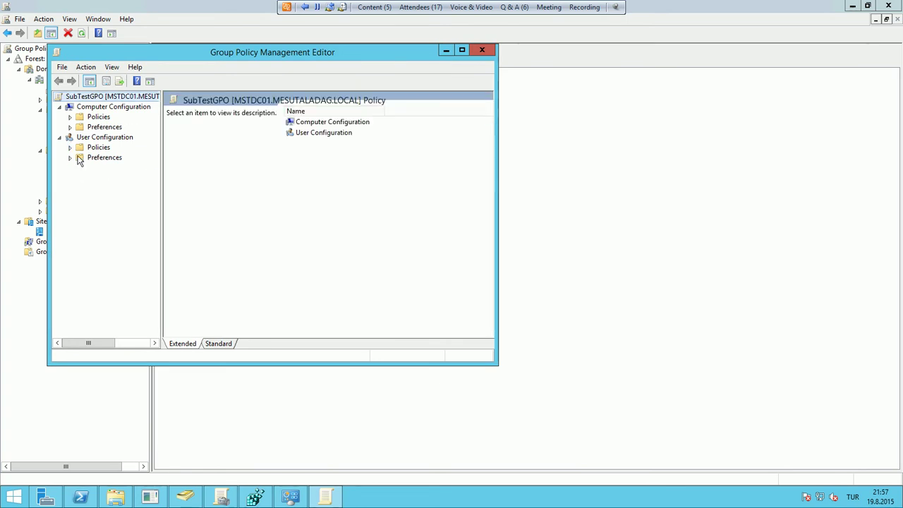
click(69, 147)
click(81, 178)
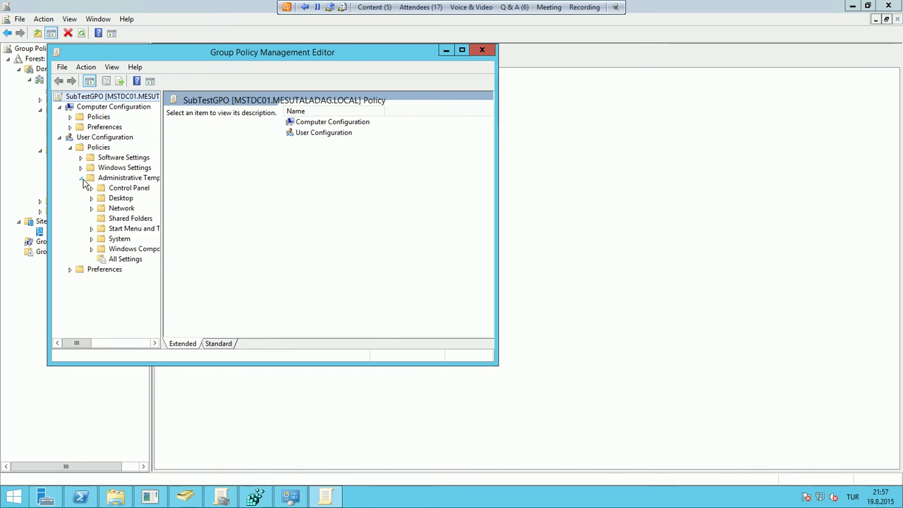
drag(163, 214, 240, 215)
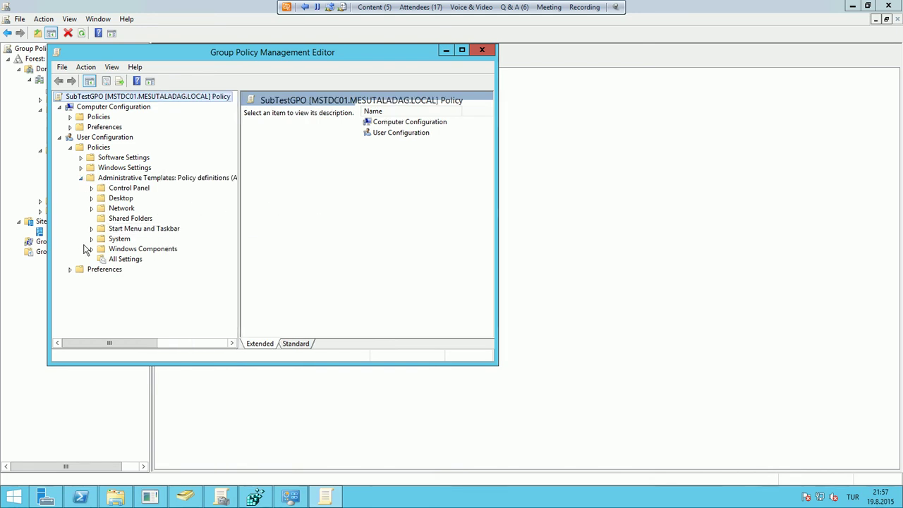
click(111, 228)
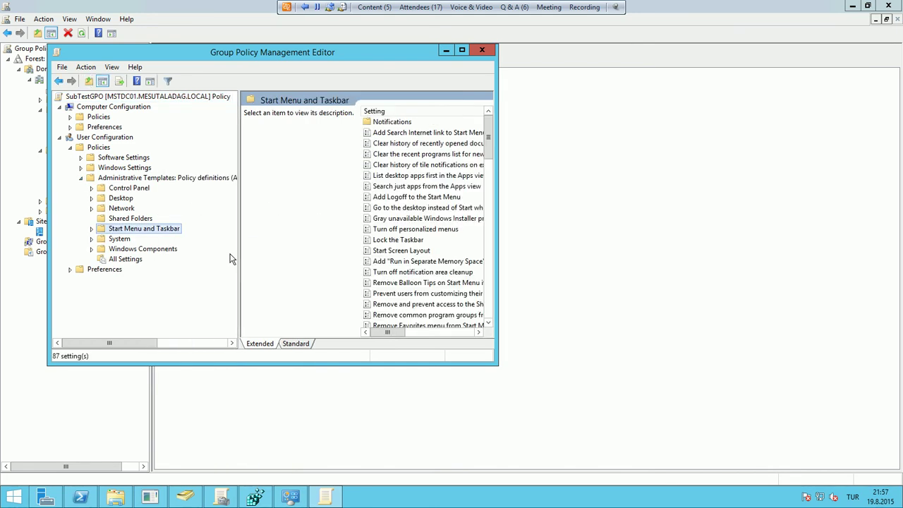
click(296, 344)
click(289, 291)
scroll(314, 282, down, 5)
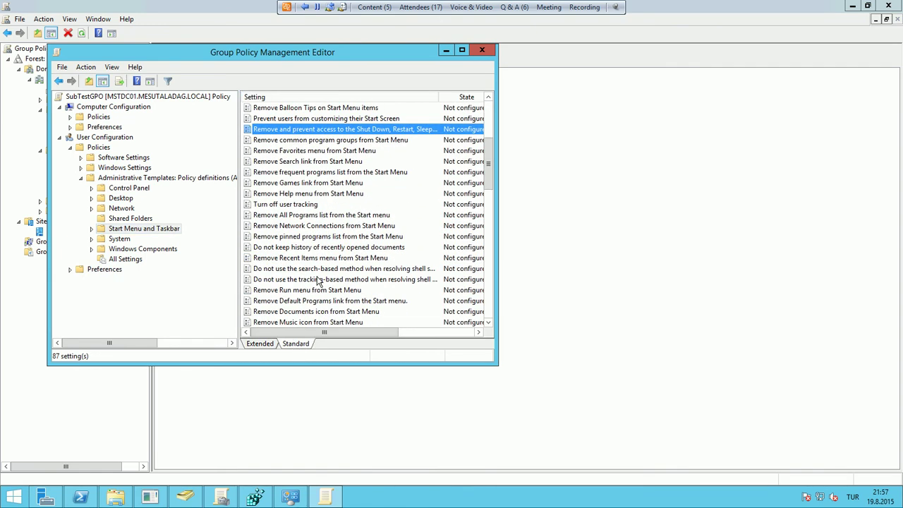
scroll(317, 281, down, 1)
Set 'Remove Run menu from Start Menu' to Disabled
click(314, 258)
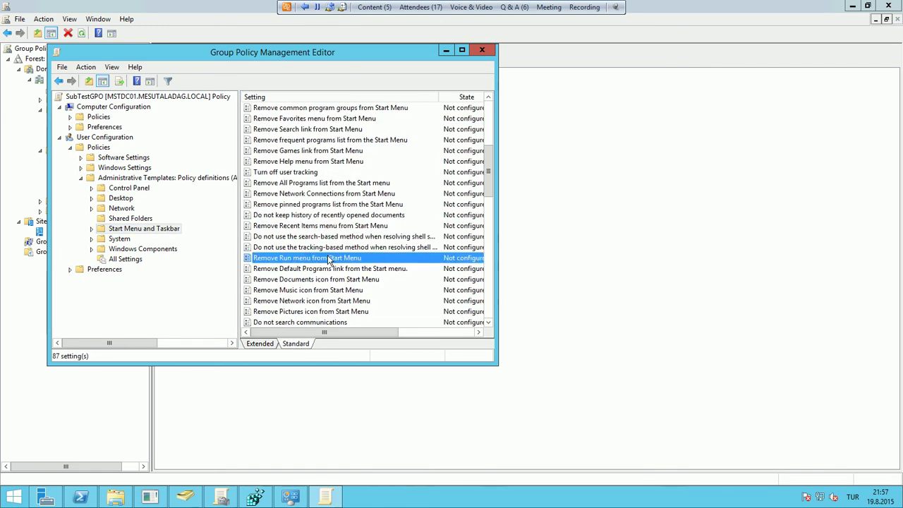
double_click(345, 259)
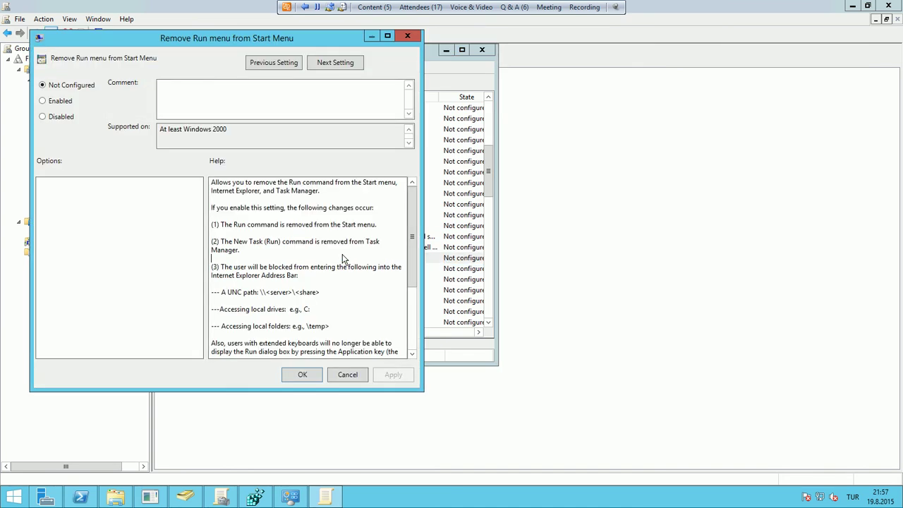
click(63, 118)
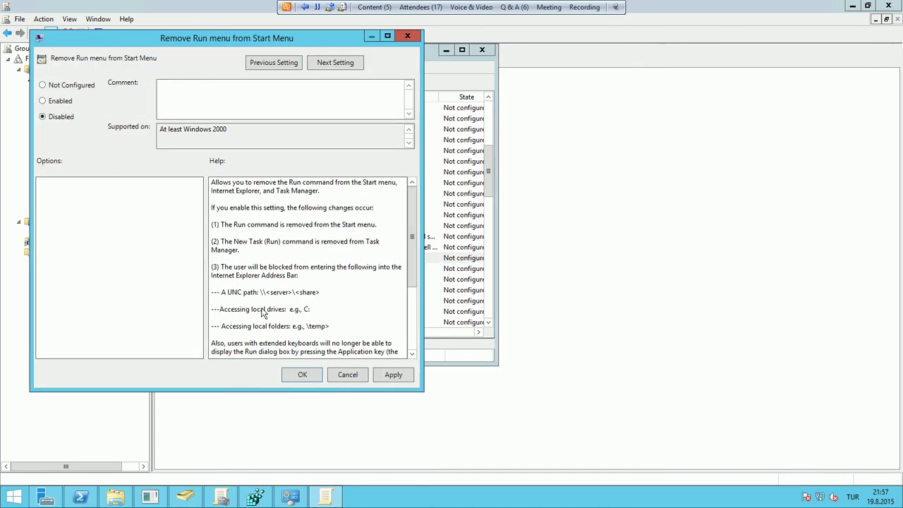
click(303, 377)
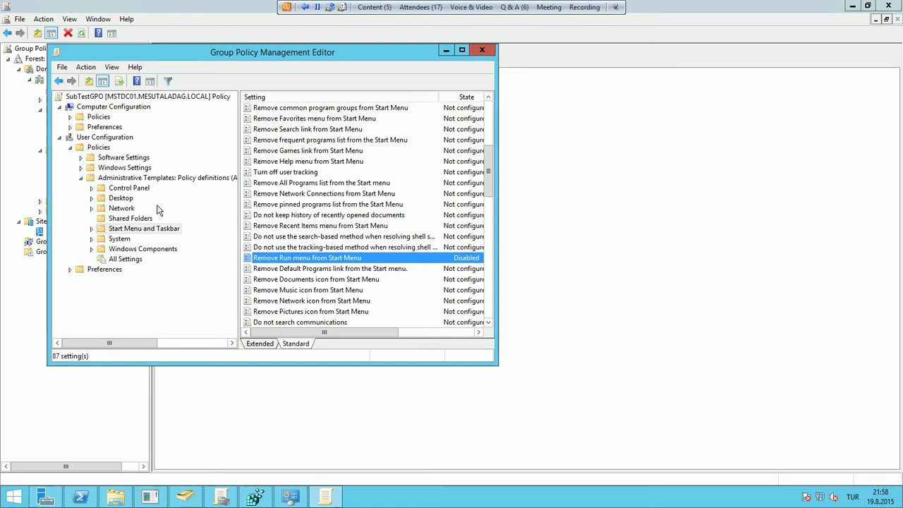
Set 'Remove Pictures icon from Start Menu' to Enabled
click(310, 312)
double_click(311, 312)
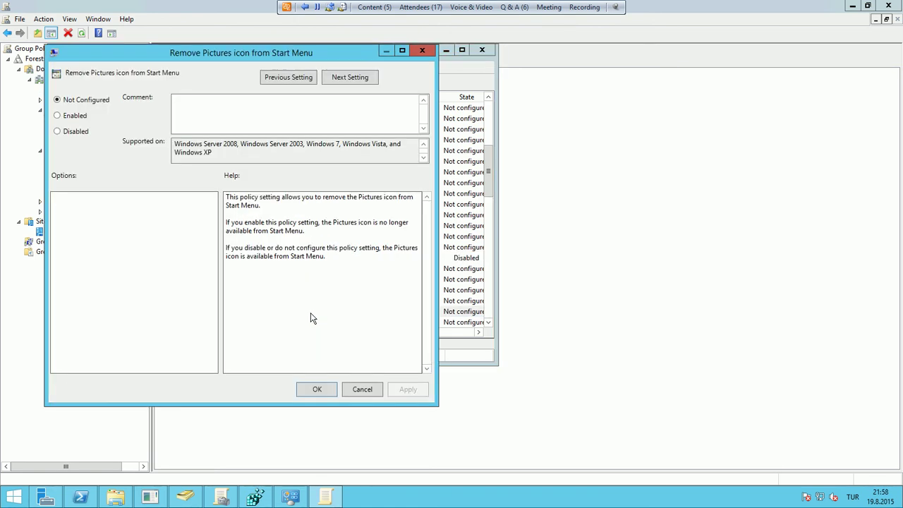
click(79, 115)
click(330, 390)
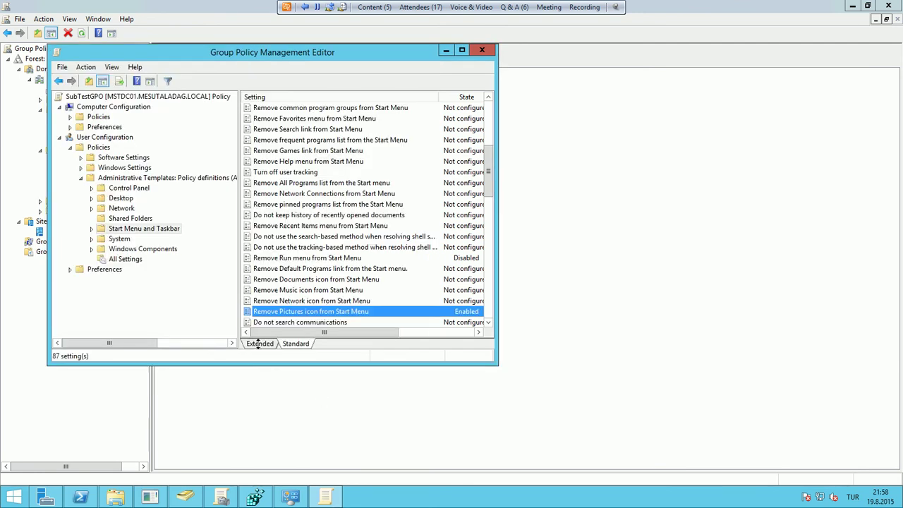
Set the Desktop policy 'Hide and disable all items on the desktop' to Enabled
click(120, 199)
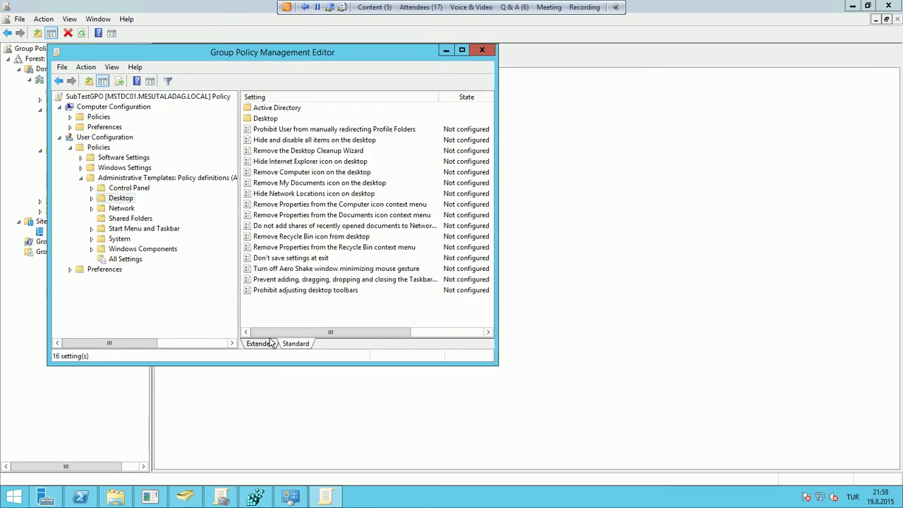
double_click(323, 141)
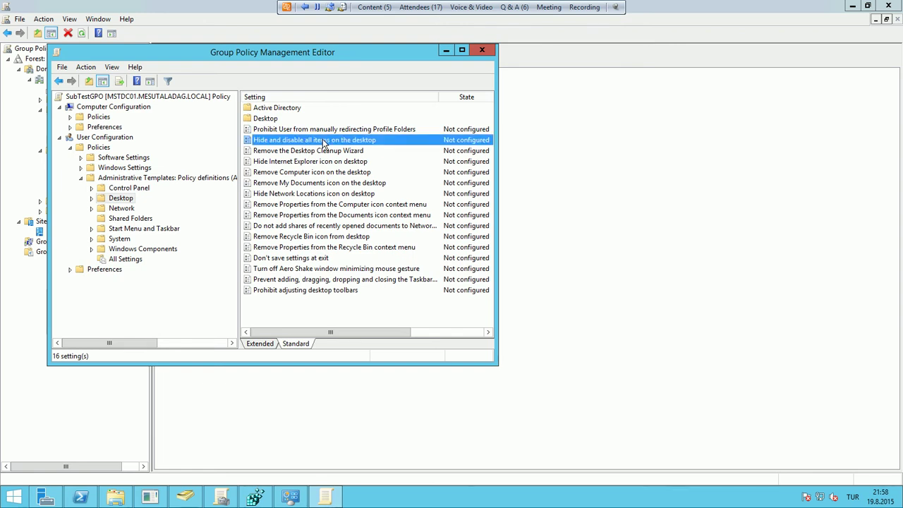
click(88, 135)
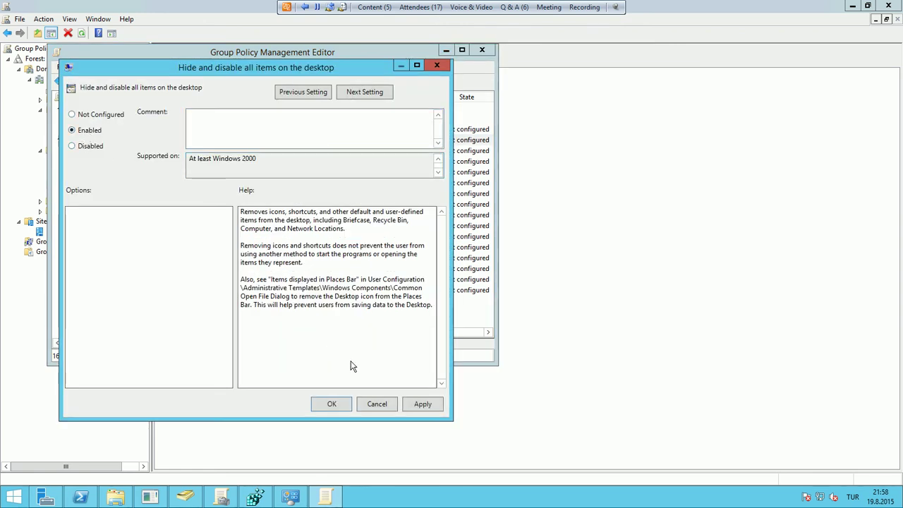
click(345, 407)
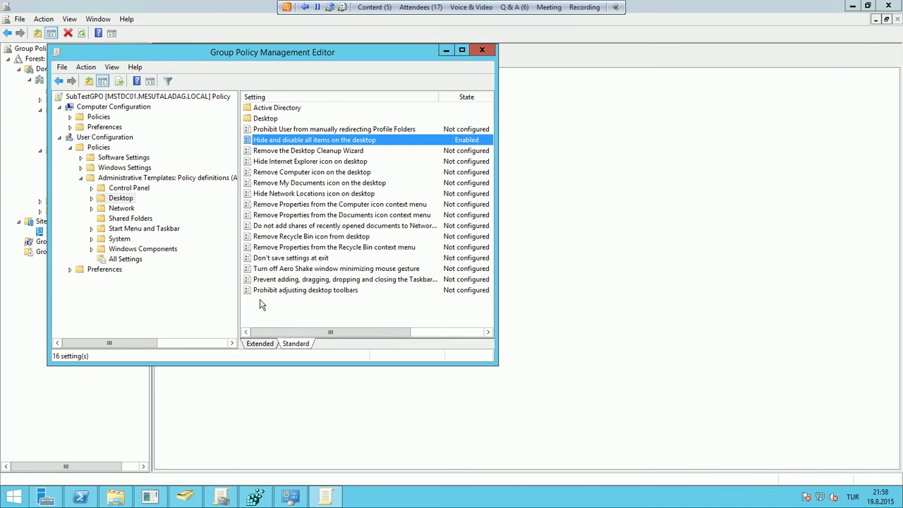
Browse the Network and Desktop categories, then close the Group Policy Management Editor
click(124, 206)
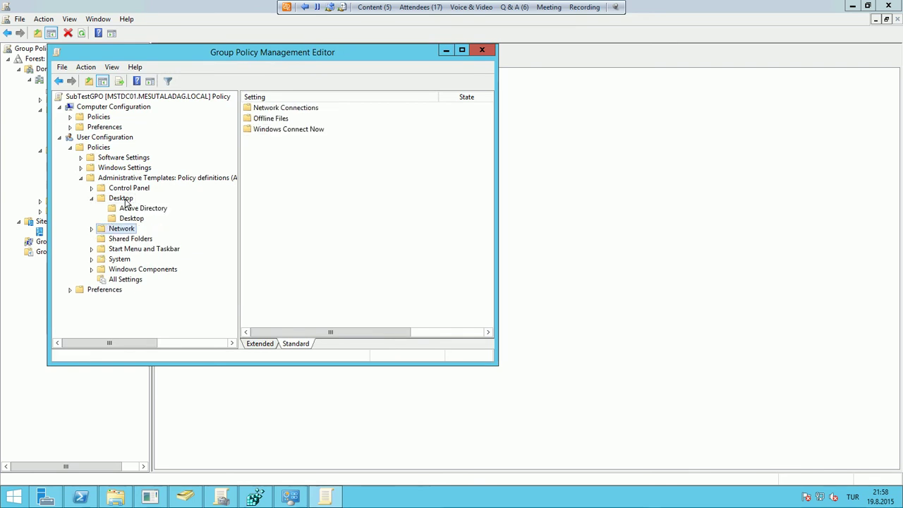
double_click(125, 200)
click(282, 204)
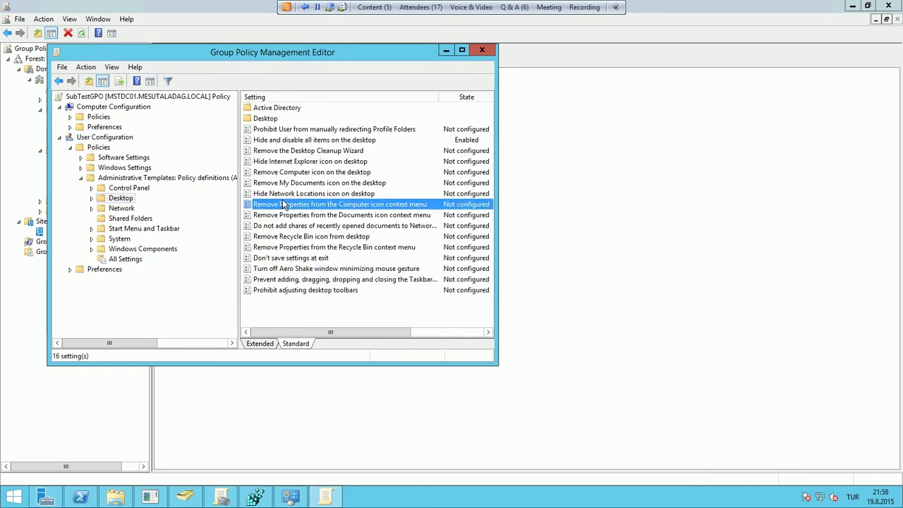
click(141, 291)
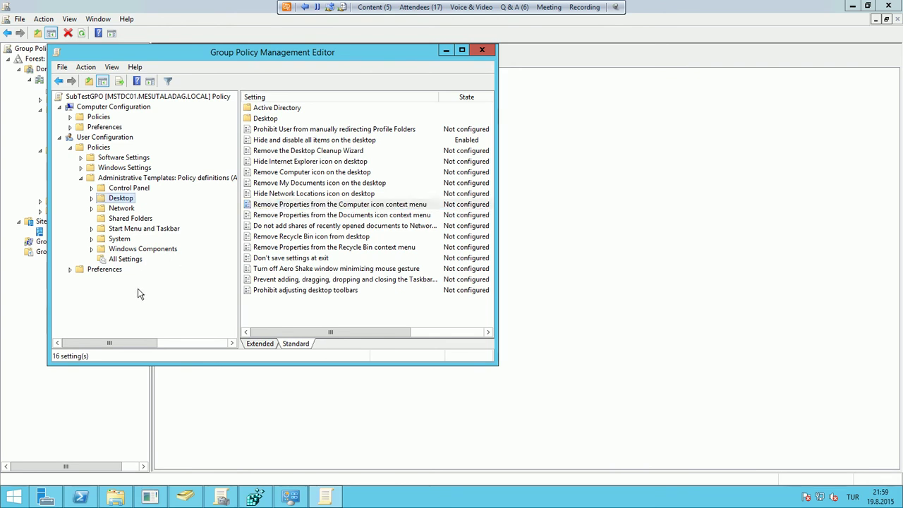
click(478, 50)
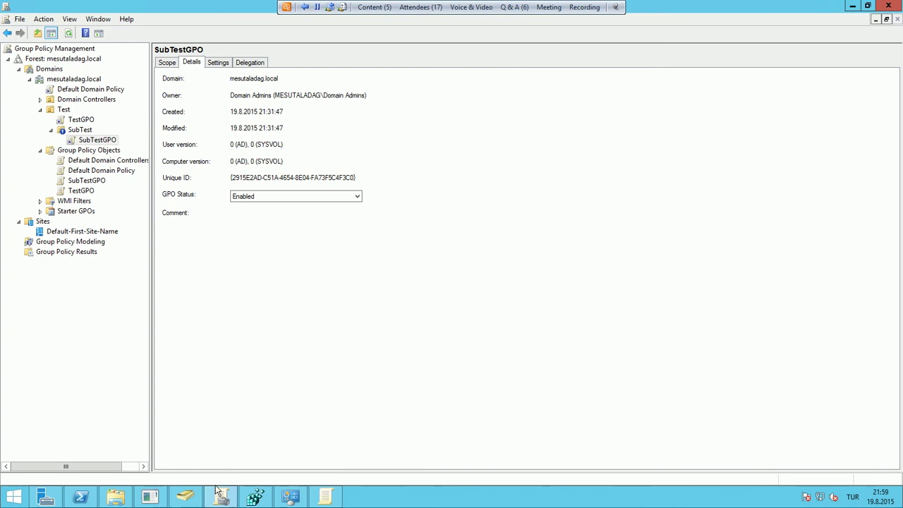
Launch mstsc from PowerShell and connect to 192.168.1.154
click(80, 496)
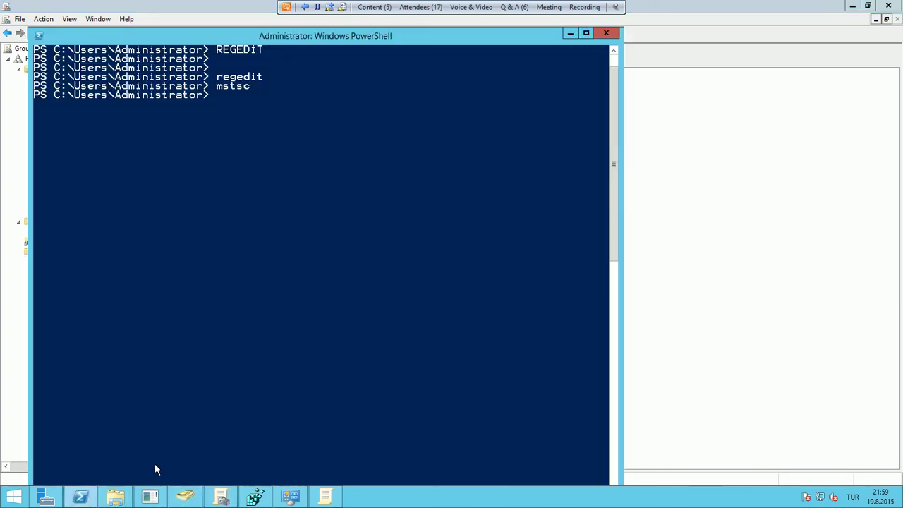
text(mstsc)
key(Return)
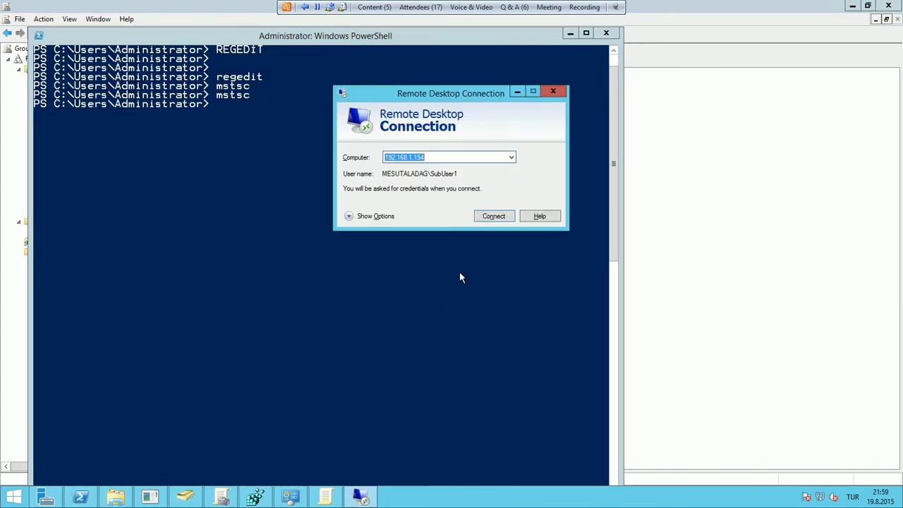
click(482, 217)
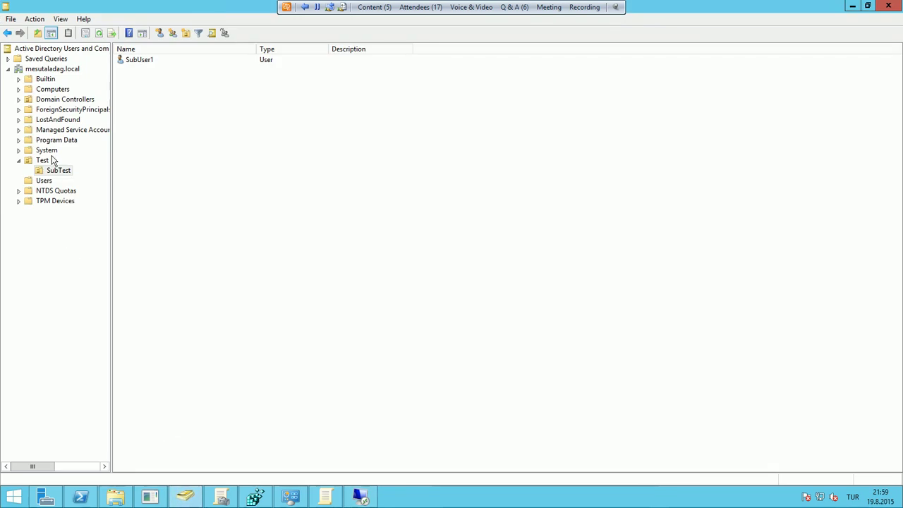
Confirm SubUser1 sits in the SubTest OU, then submit its password at the credentials prompt
click(45, 160)
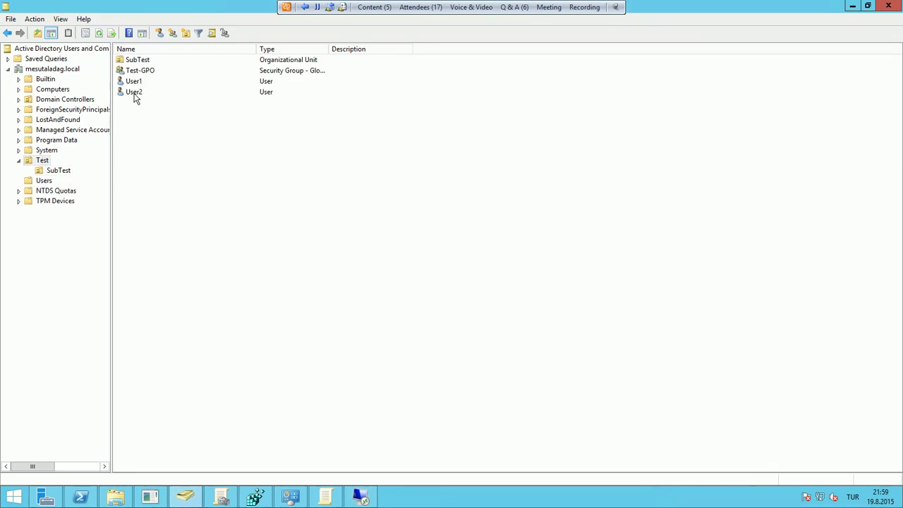
click(72, 172)
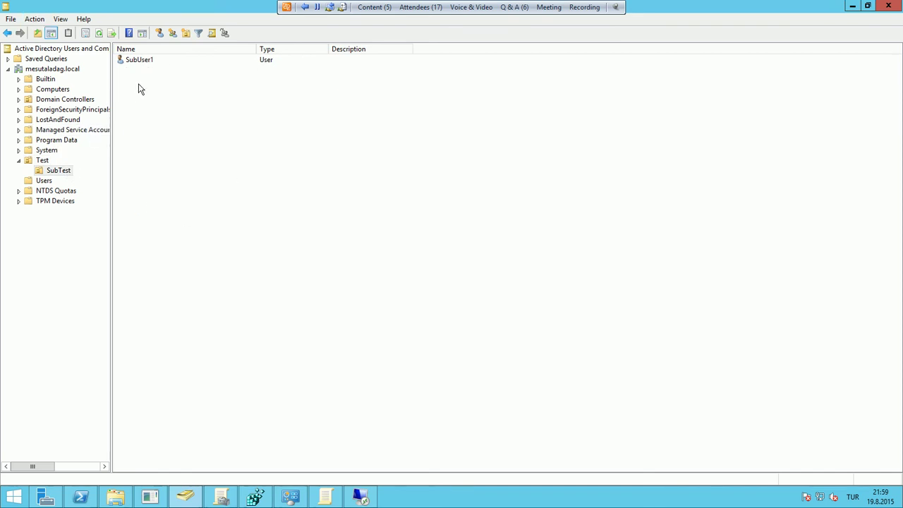
click(144, 61)
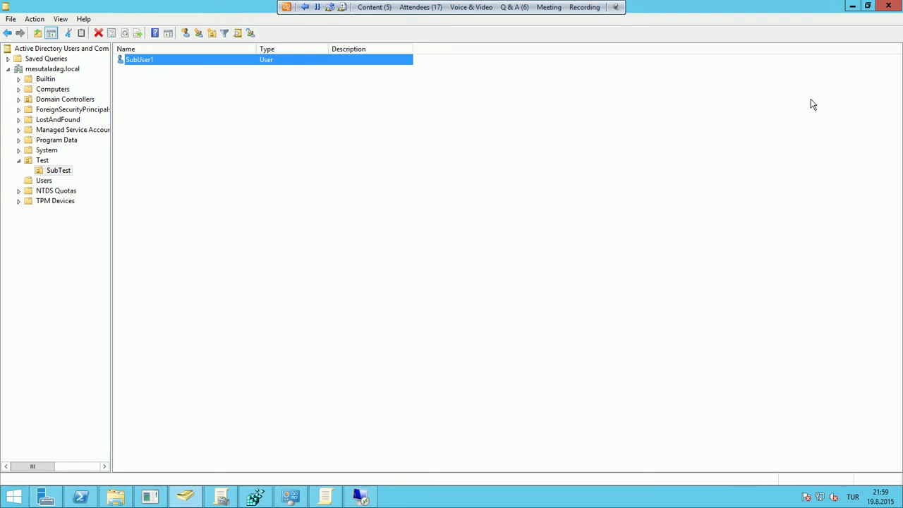
click(359, 496)
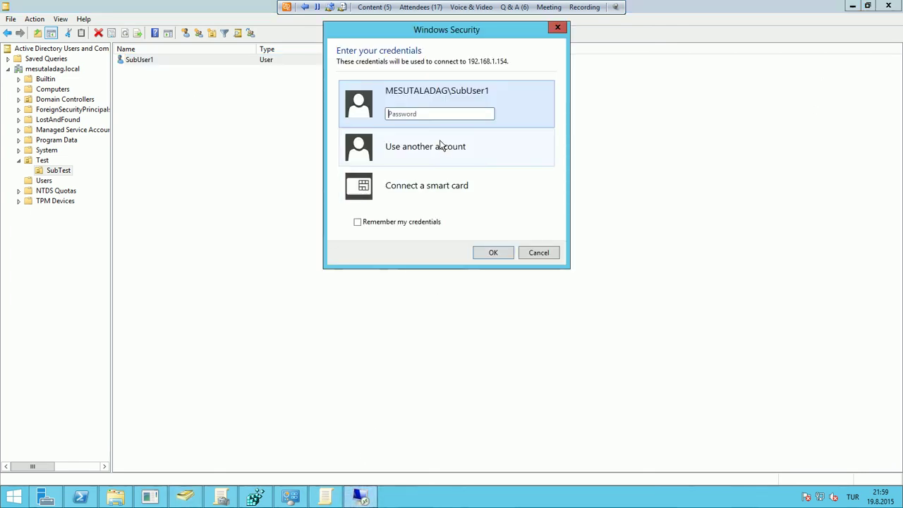
text(12)
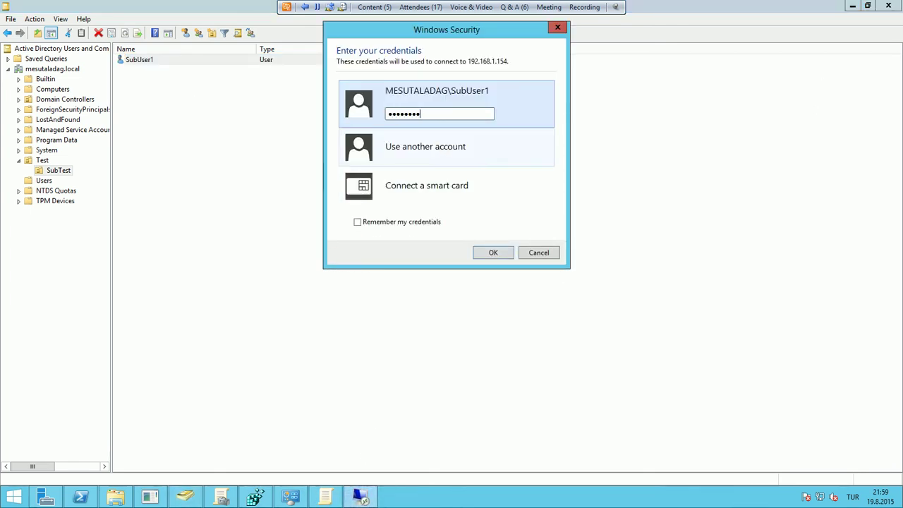
key(Return)
key(Return)
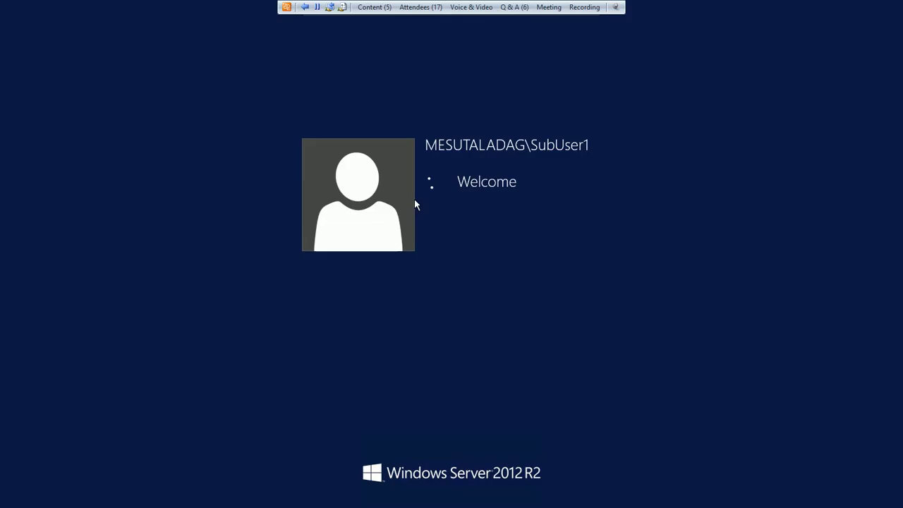
In the remote session, try the Run prompt, dismiss it, then open Control Panel from Win+X
click(472, 7)
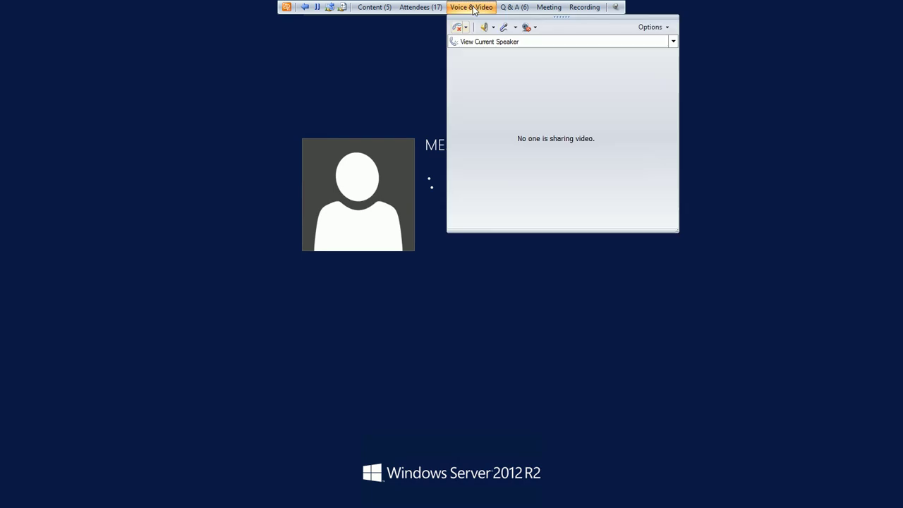
click(472, 8)
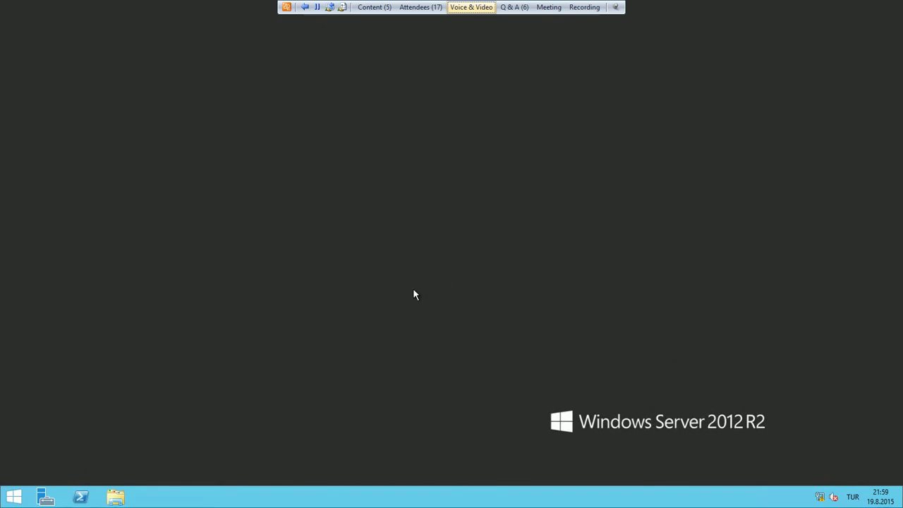
right_click(5, 497)
click(28, 462)
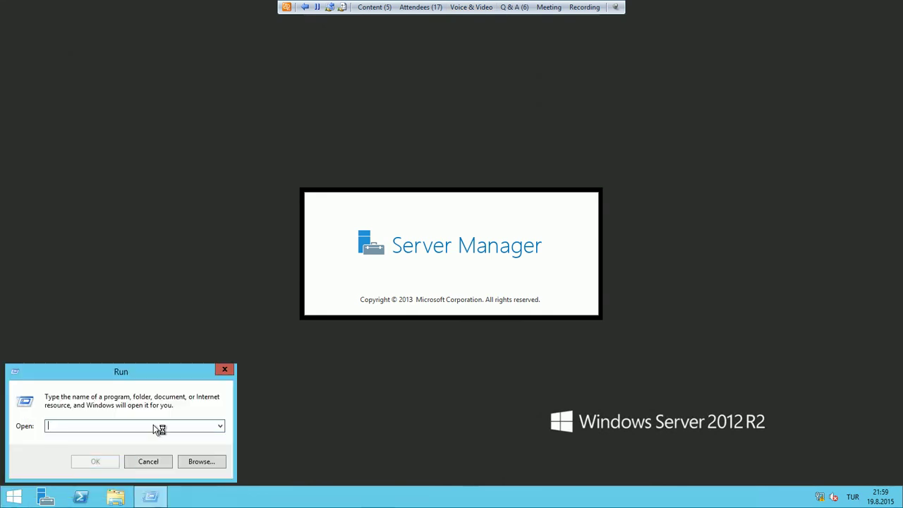
click(163, 459)
right_click(3, 497)
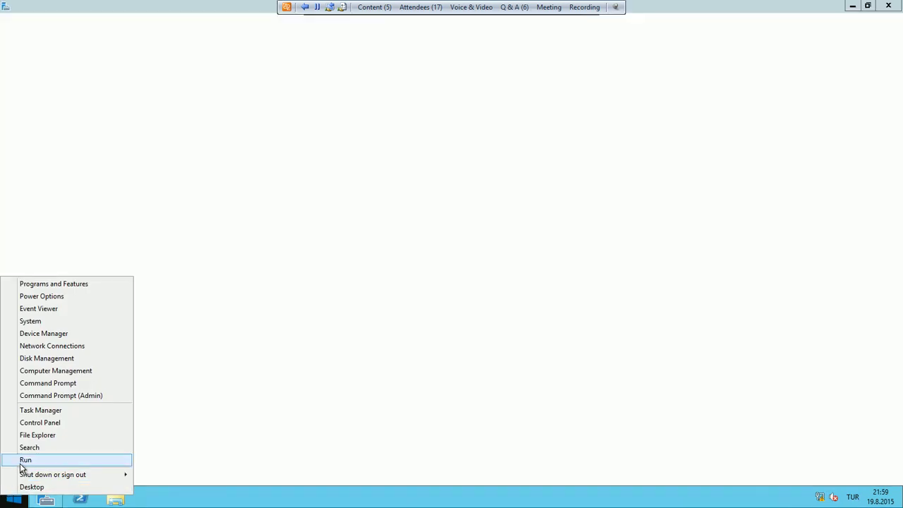
click(29, 422)
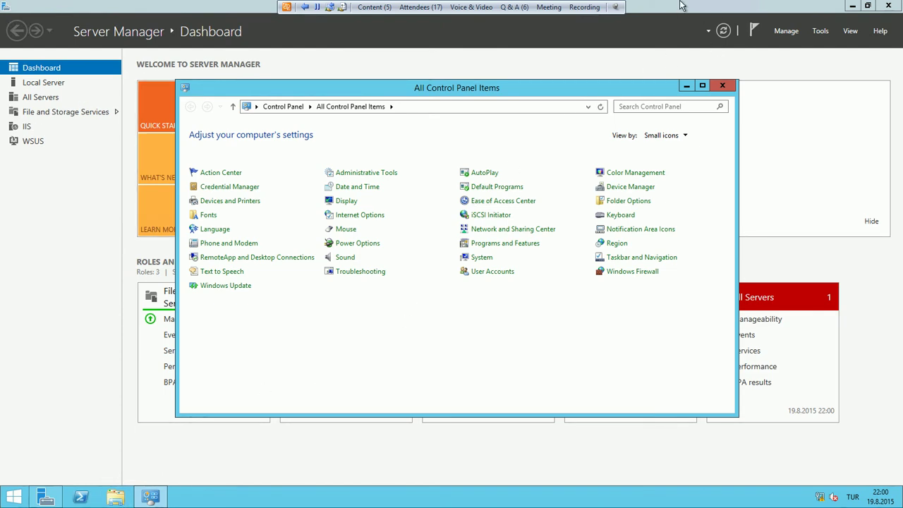
Sign SubUser1 out of the remote session from the Start screen's account menu
key(super)
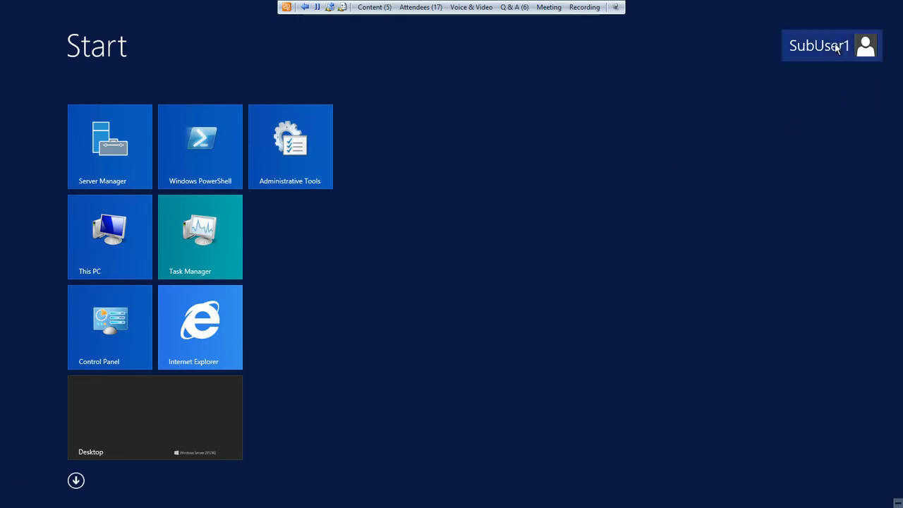
click(837, 48)
click(740, 107)
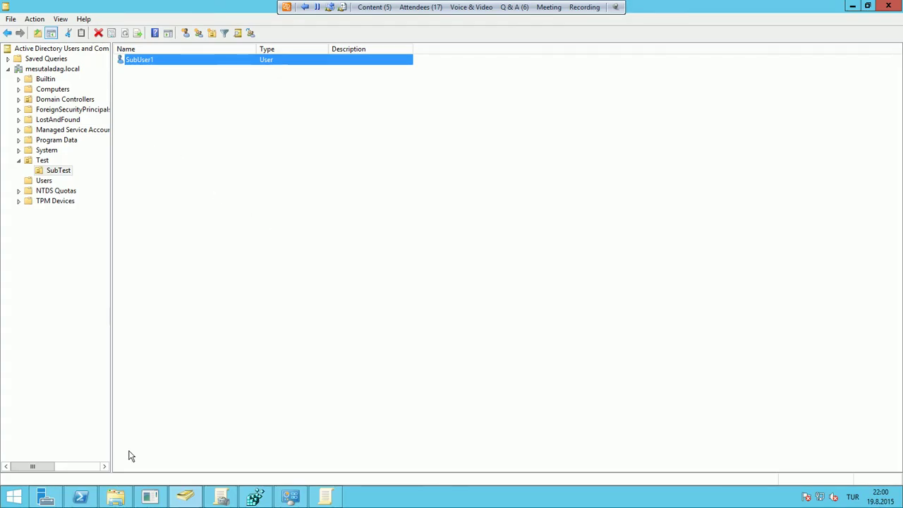
Uncheck Block Inheritance on SubTest so TestGPO and Default Domain Policy apply again
click(232, 500)
click(80, 130)
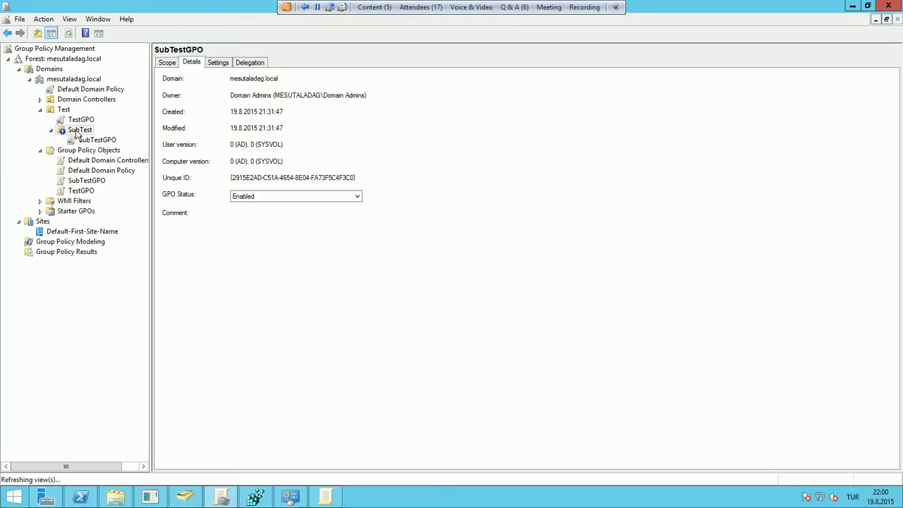
click(79, 133)
right_click(79, 131)
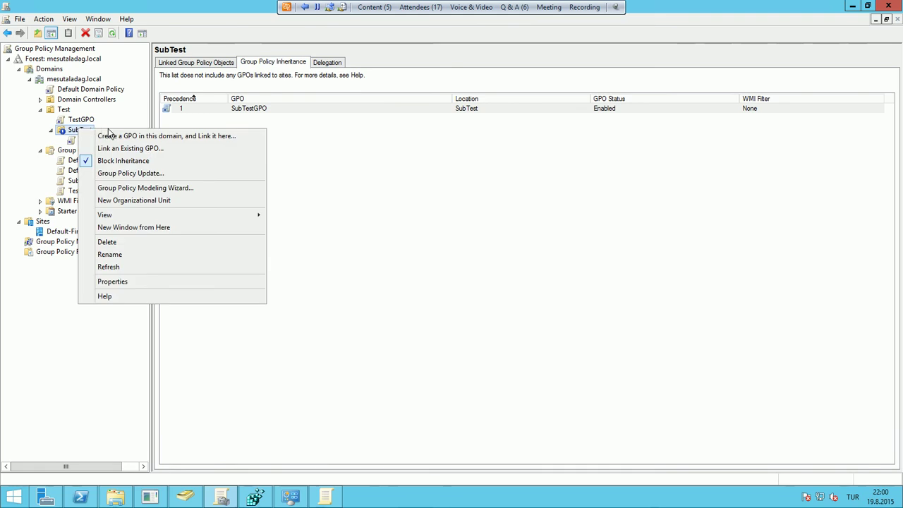
click(134, 162)
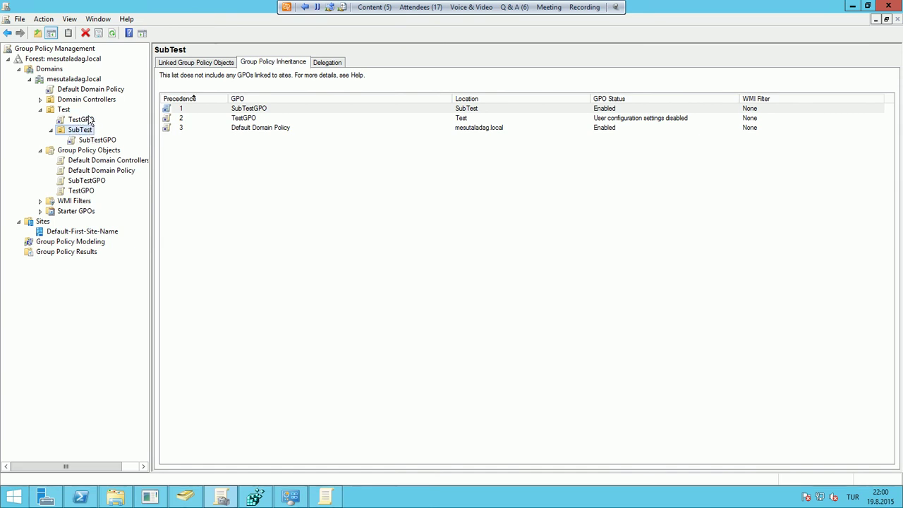
click(80, 498)
Launch mstsc and set the remote display size to 1024 by 768 pixels
text(mstsc)
key(Return)
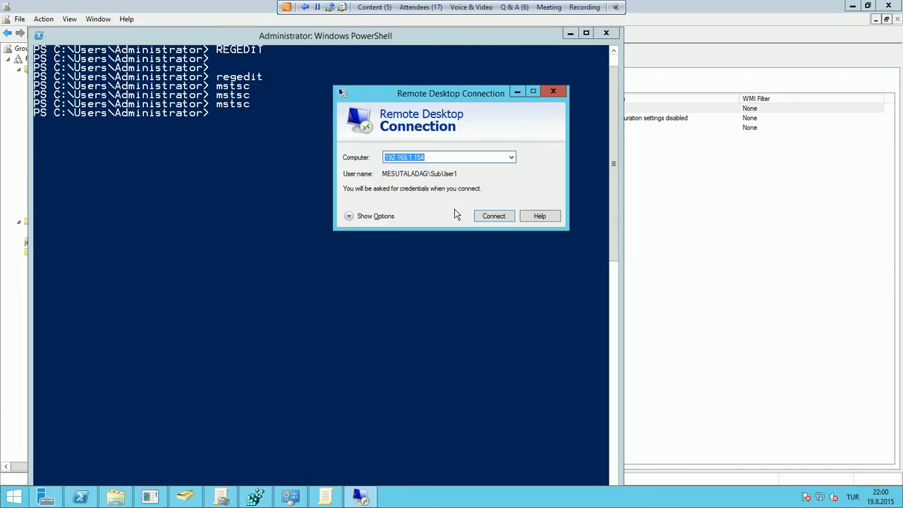
click(346, 215)
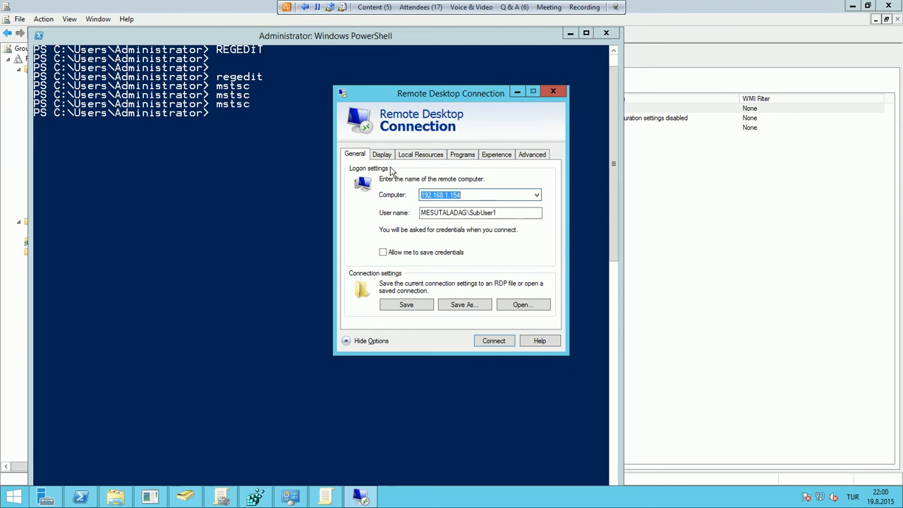
click(385, 156)
click(426, 204)
click(426, 203)
click(424, 204)
click(421, 203)
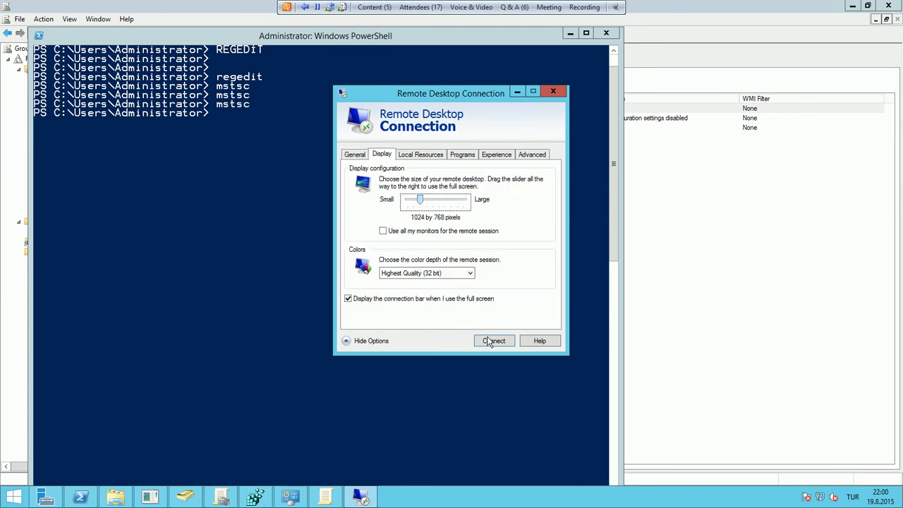
Connect to 192.168.1.154 and submit the test user's password
click(492, 340)
text(••••••)
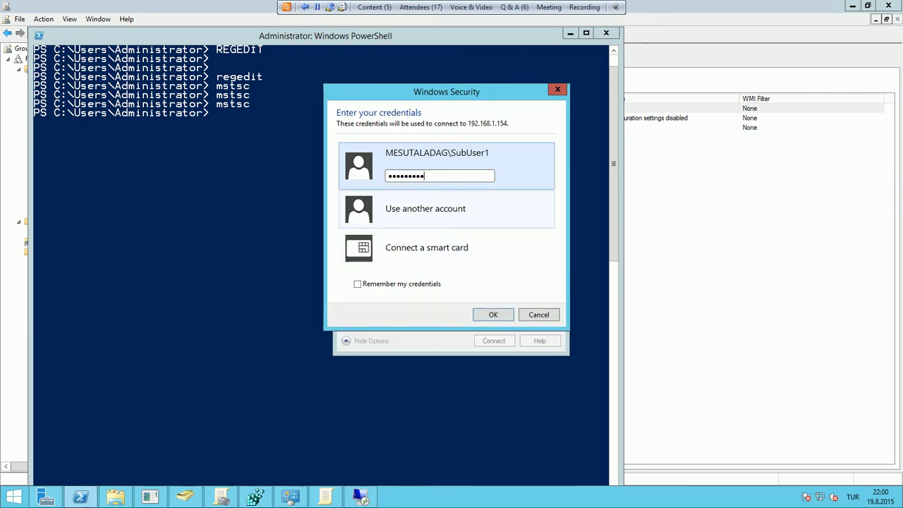
key(Return)
key(Return)
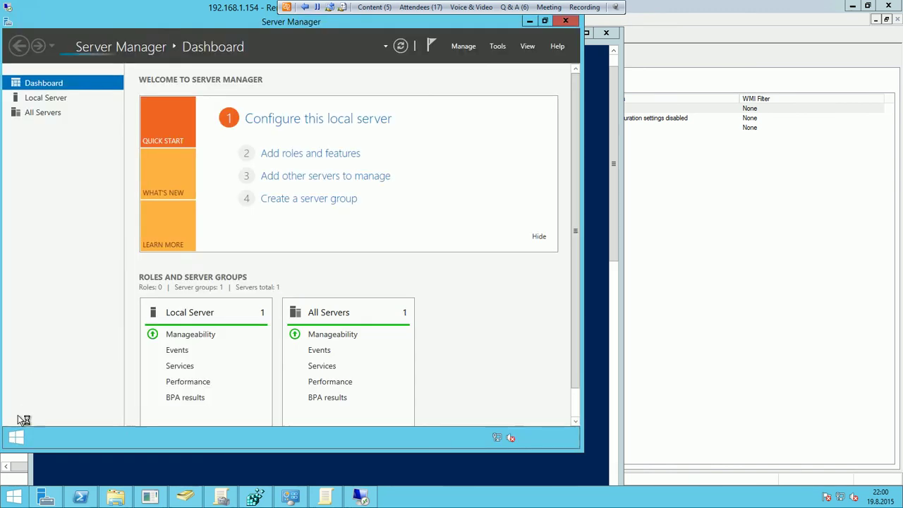
Open and cancel the Run prompt, then open Control Panel from the Start right-click menu
right_click(16, 437)
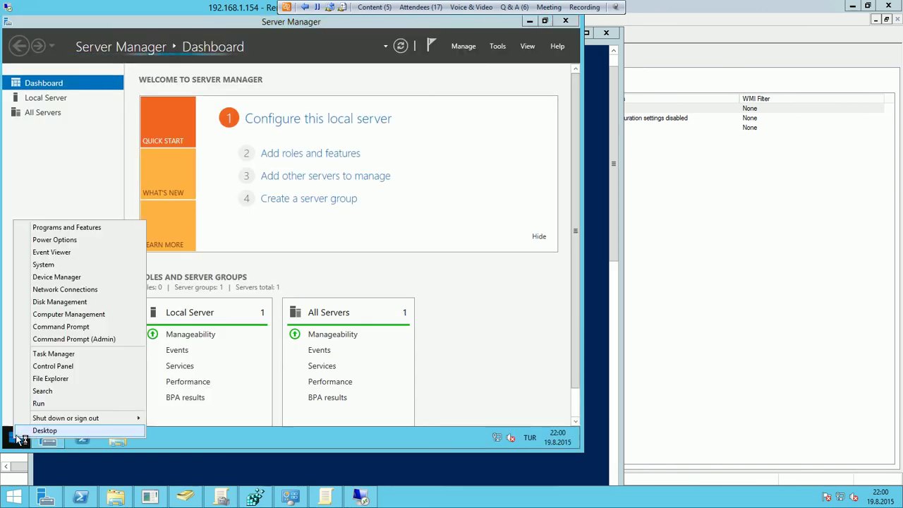
click(39, 404)
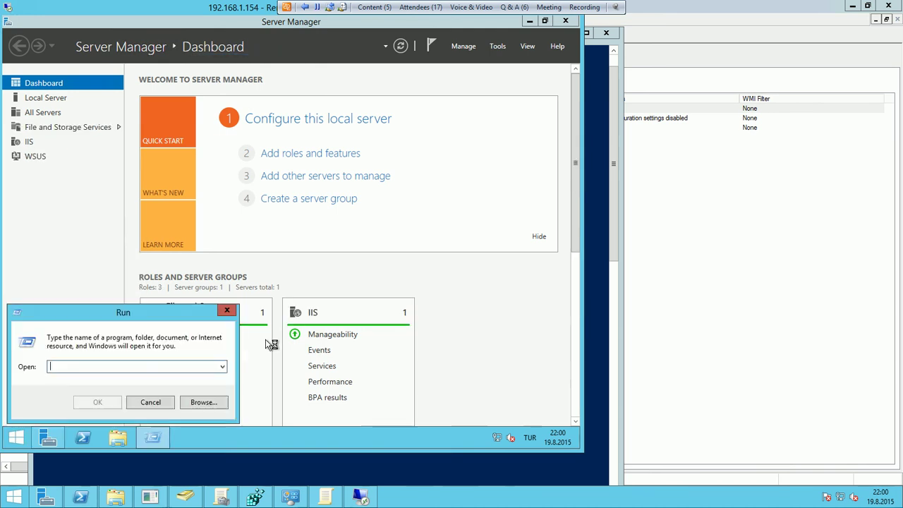
click(153, 403)
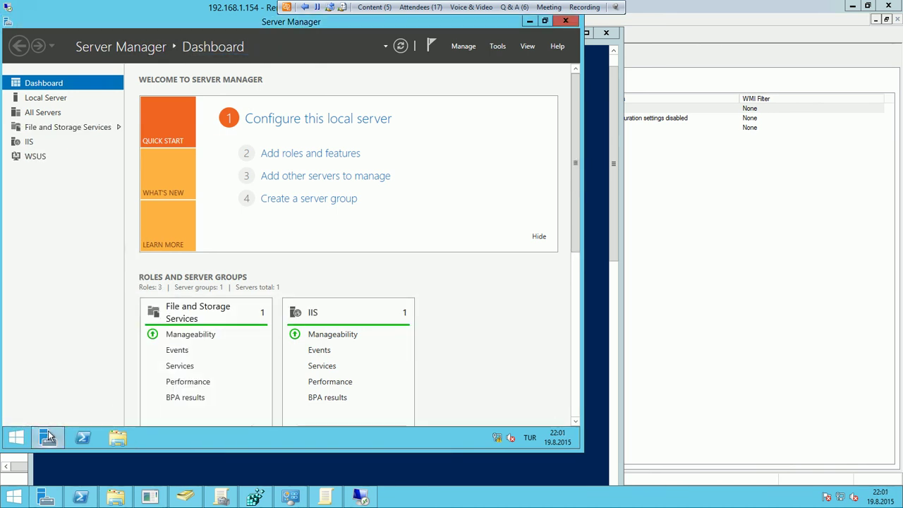
right_click(16, 437)
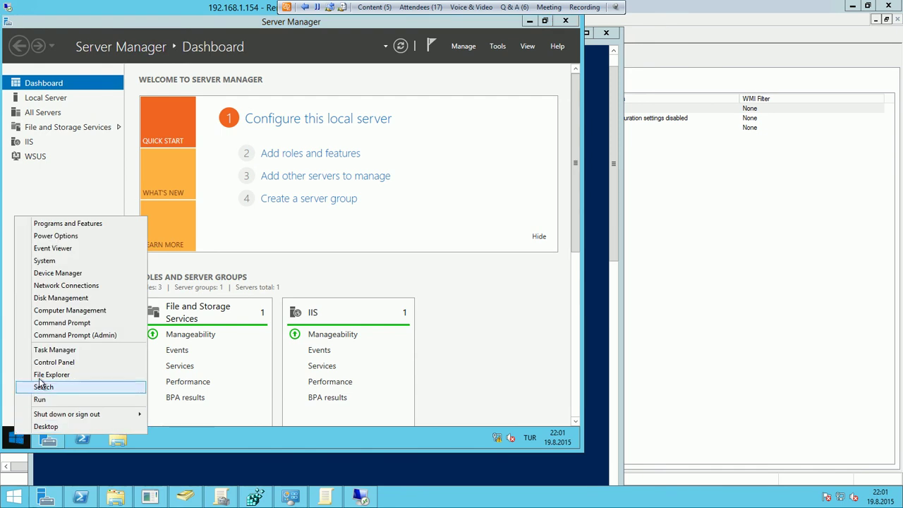
click(46, 362)
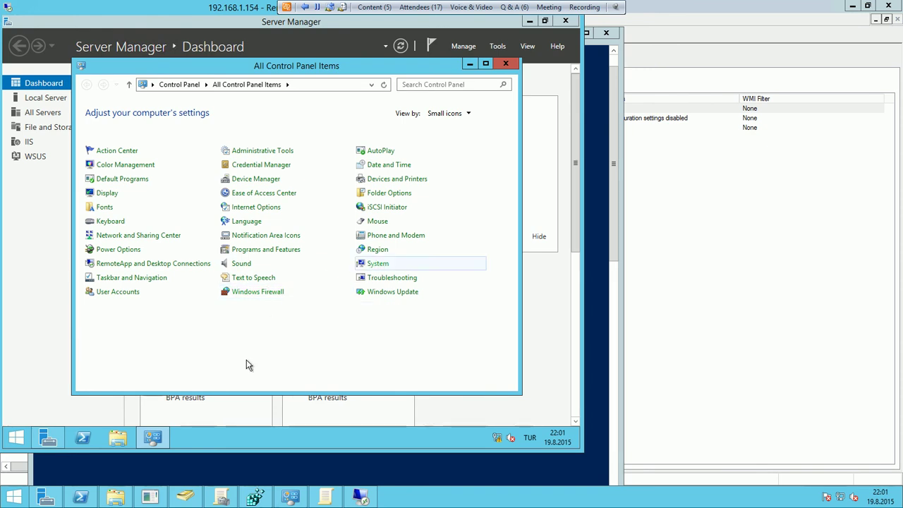
Launch Windows PowerShell as administrator from its taskbar icon
right_click(83, 438)
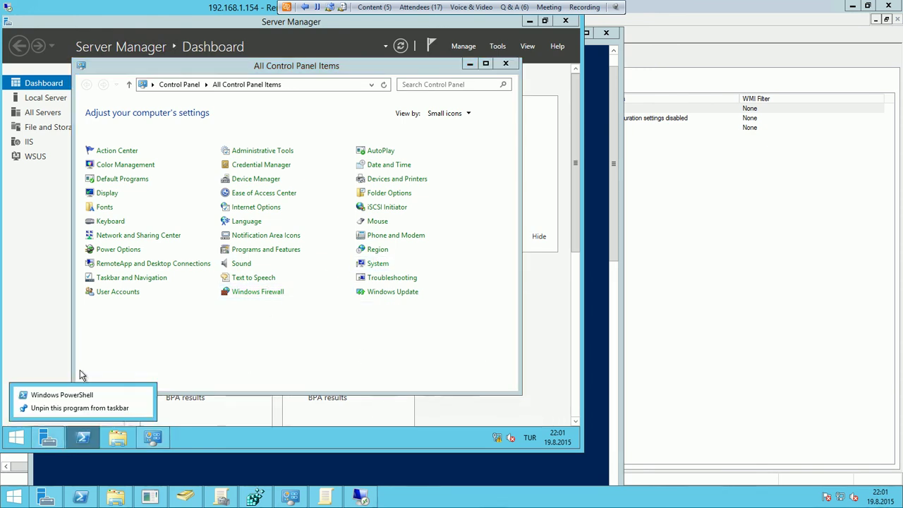
right_click(63, 393)
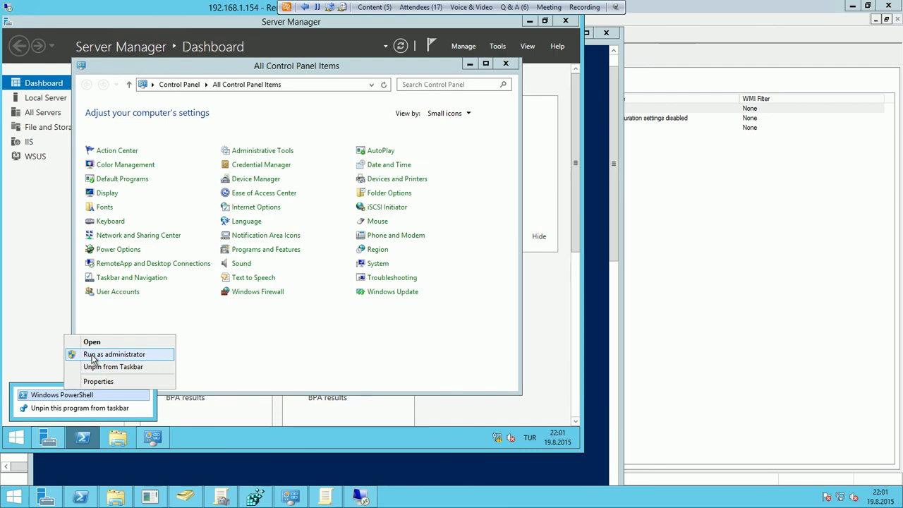
click(92, 356)
Approve elevation, run gpupdate /force, then run logoff to end the remote session
click(340, 243)
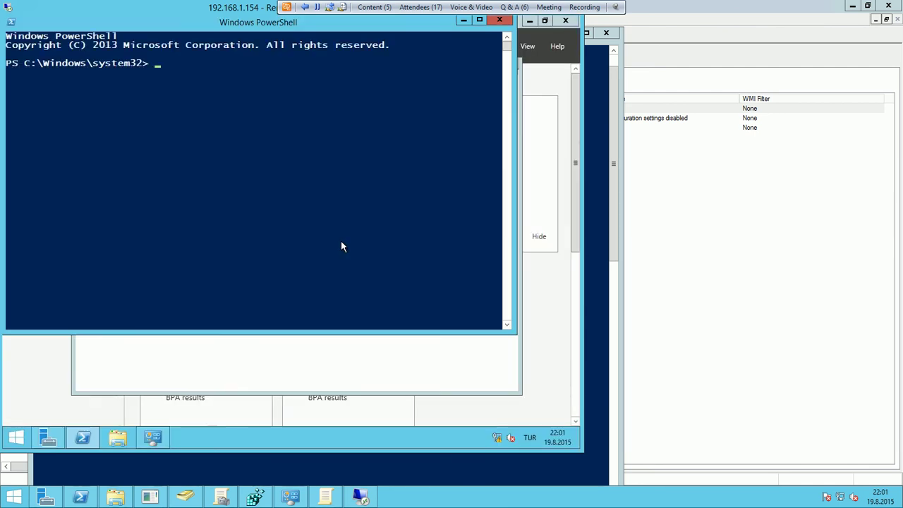
text(gpupda)
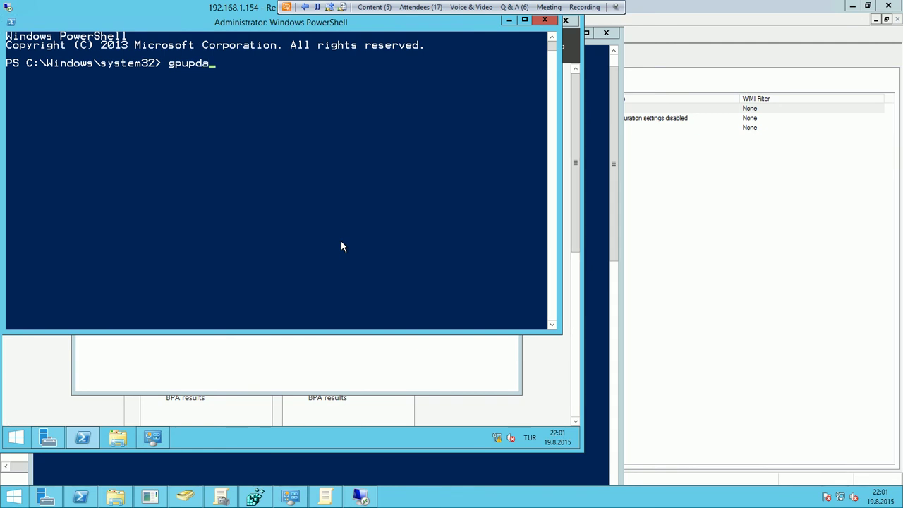
text(te /force)
key(Return)
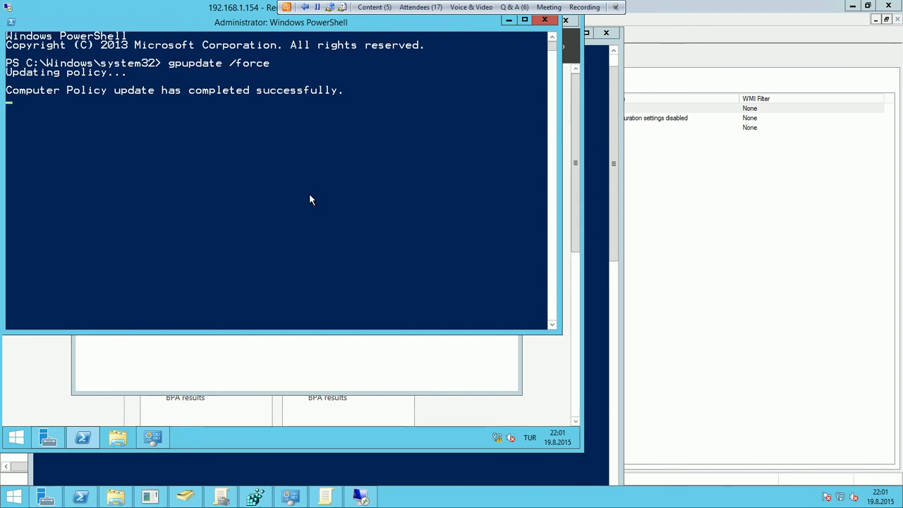
text(logoff)
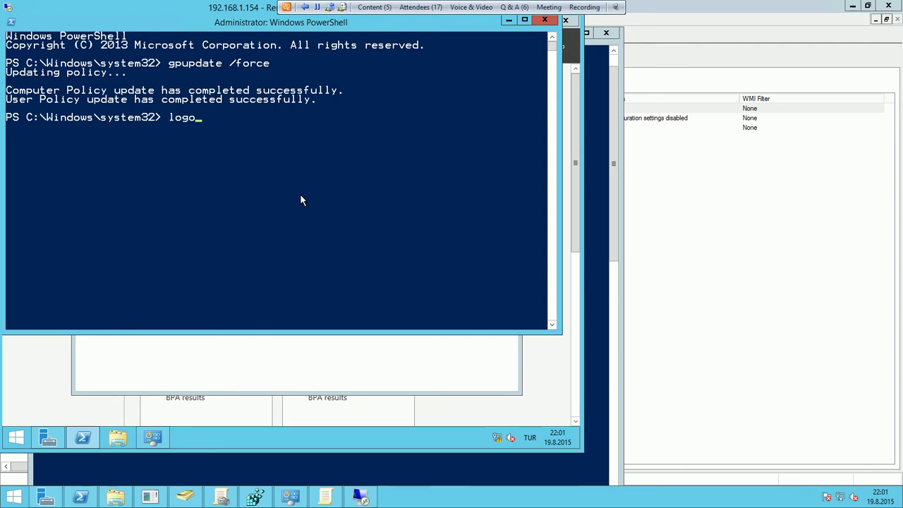
key(Return)
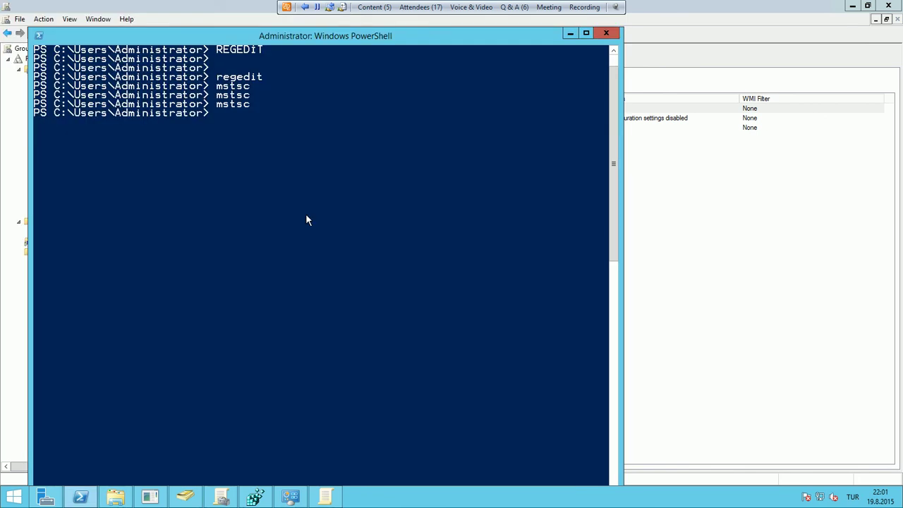
Set TestGPO's GPO status to Enabled on its Details tab and confirm
click(220, 498)
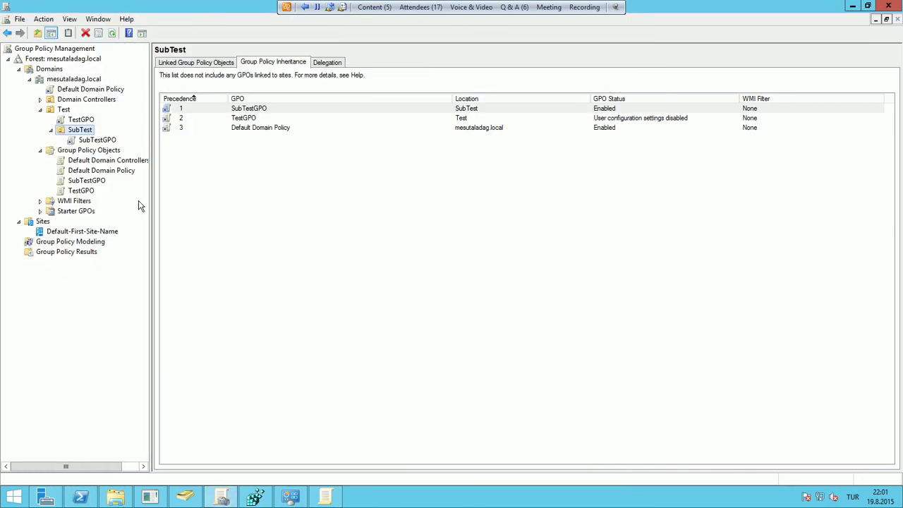
click(83, 121)
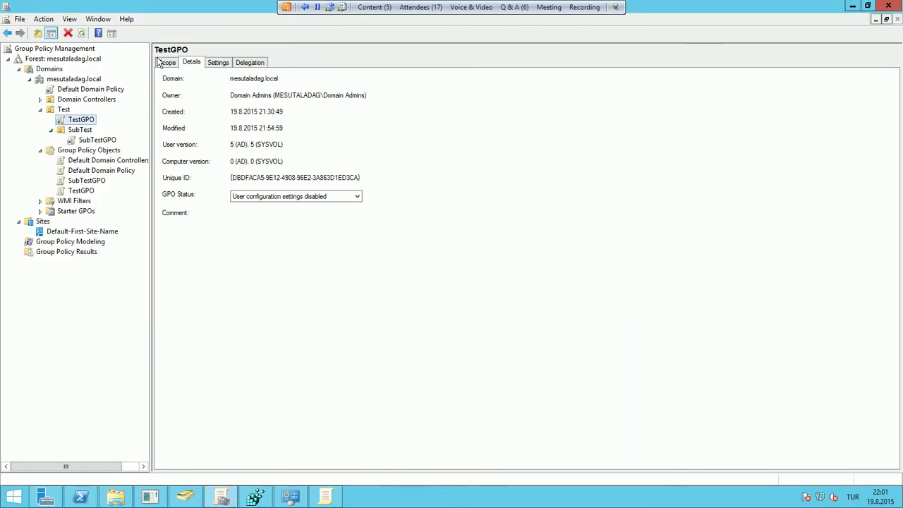
click(284, 198)
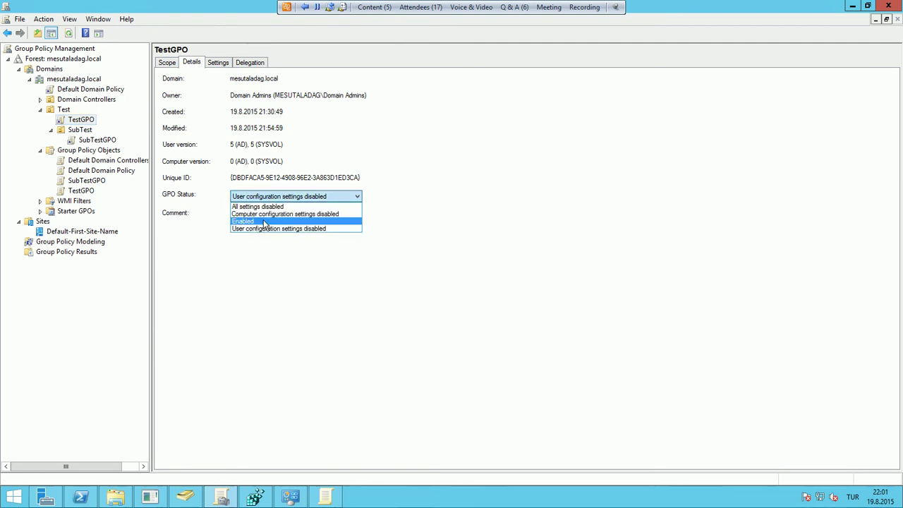
click(264, 222)
click(293, 267)
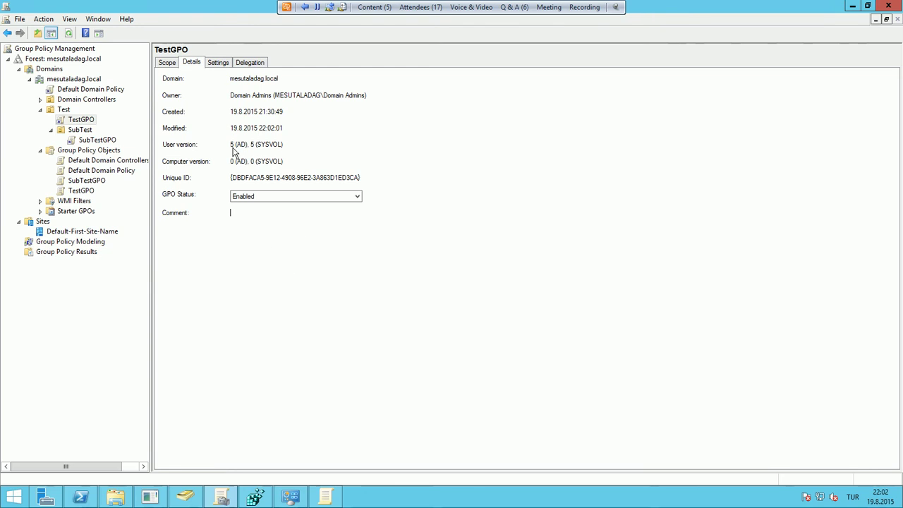
Check that SubTestGPO's status is also Enabled
click(83, 122)
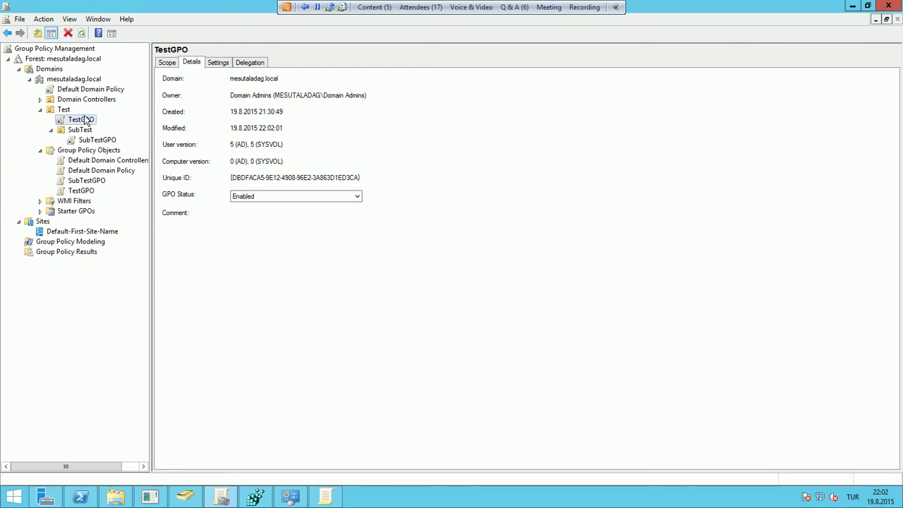
click(97, 141)
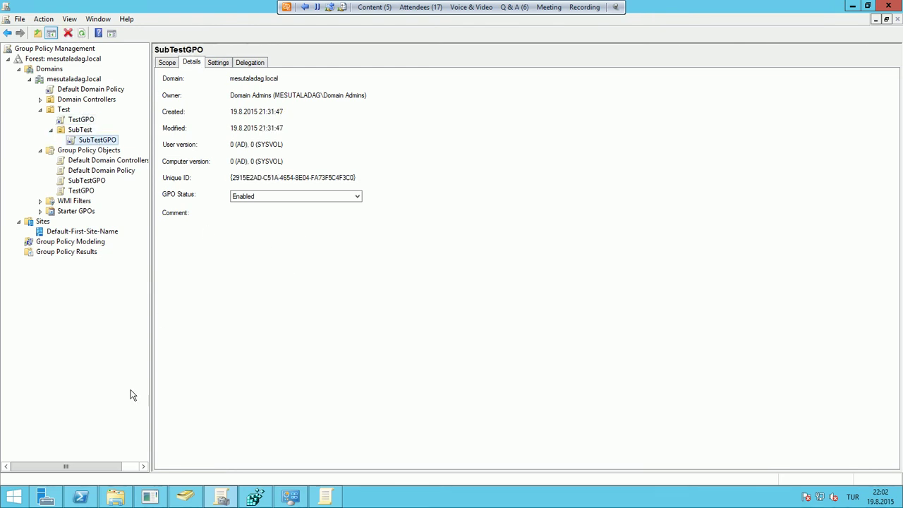
click(88, 495)
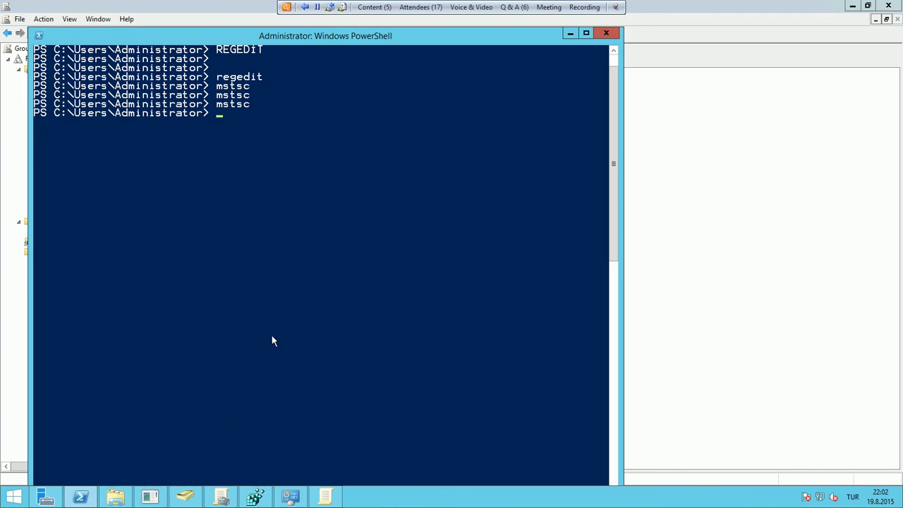
Relaunch mstsc, connect to 192.168.1.154 with the test user's password, and accept the certificate
key(Up)
key(Return)
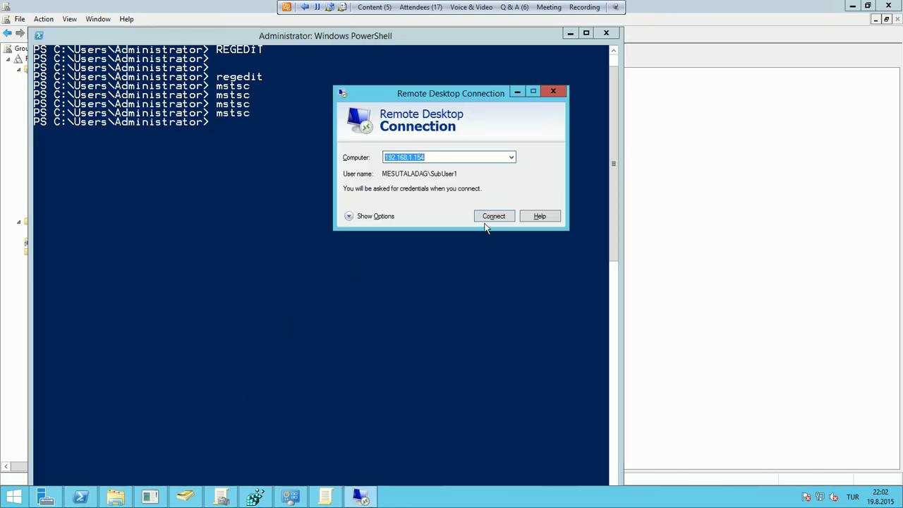
click(490, 220)
text(••••••••)
key(Return)
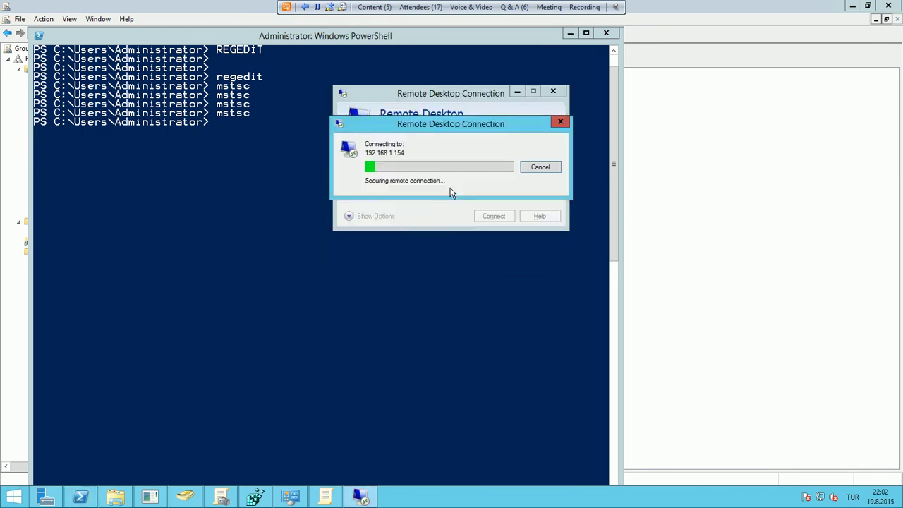
key(Return)
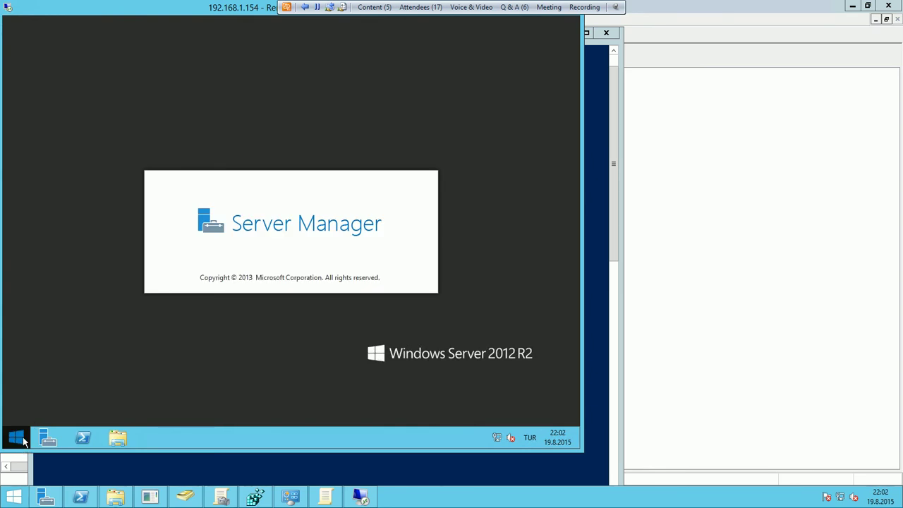
Open Control Panel and Run via Win+X, then close Run, Control Panel and Server Manager
right_click(16, 435)
click(66, 371)
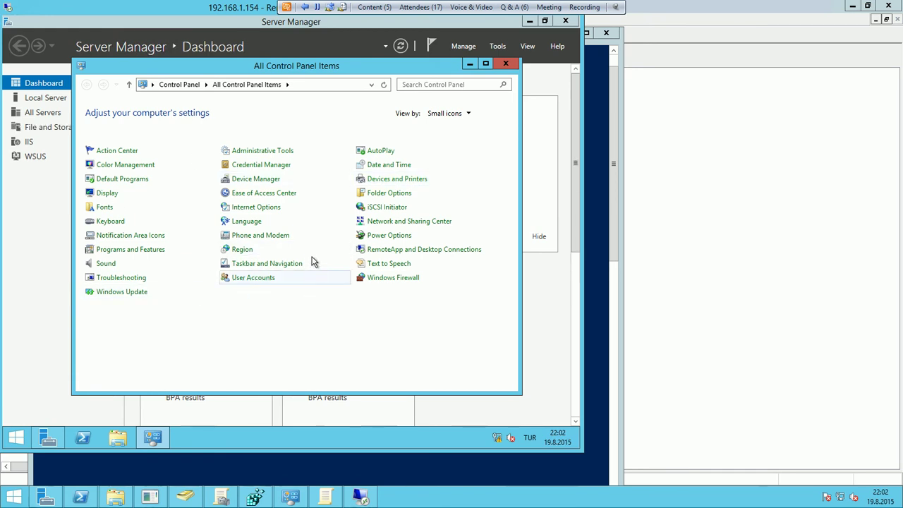
right_click(16, 438)
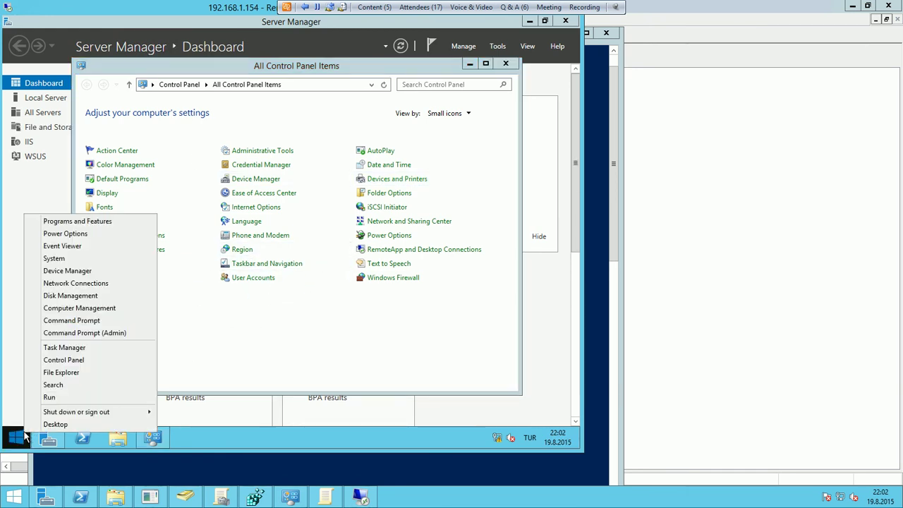
click(50, 400)
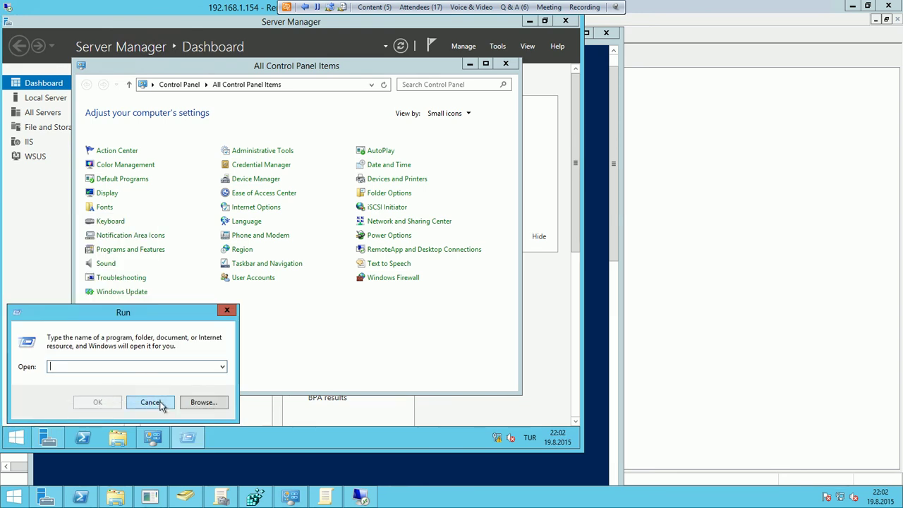
click(162, 402)
click(500, 67)
click(531, 25)
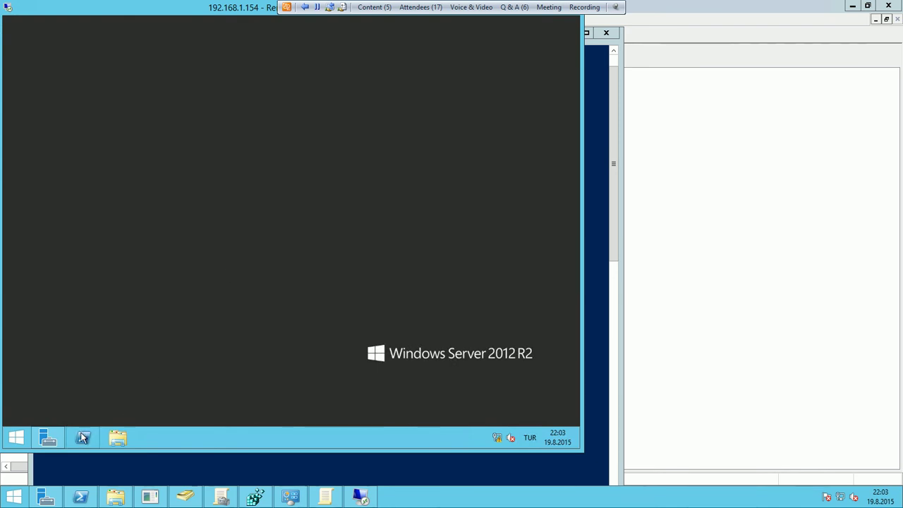
Sign the test user out through the remote Start screen's user tile, then return to the Group Policy console
click(16, 437)
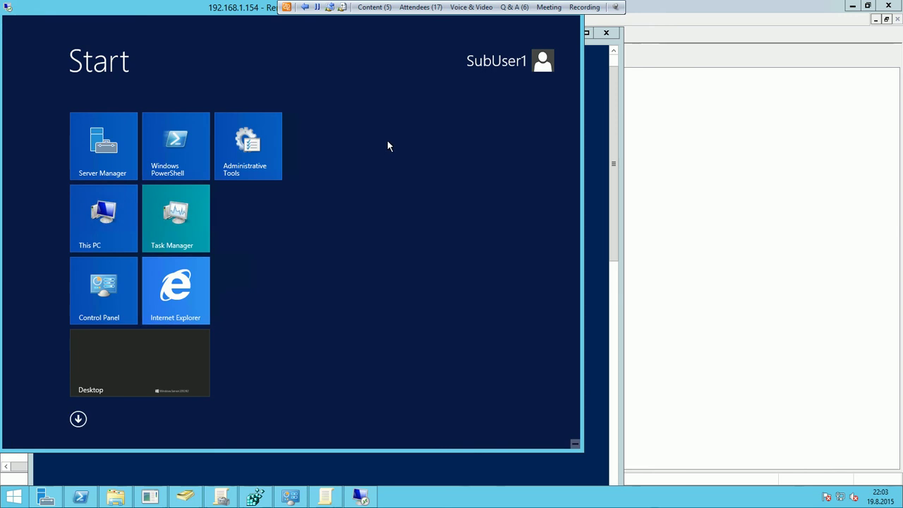
click(542, 62)
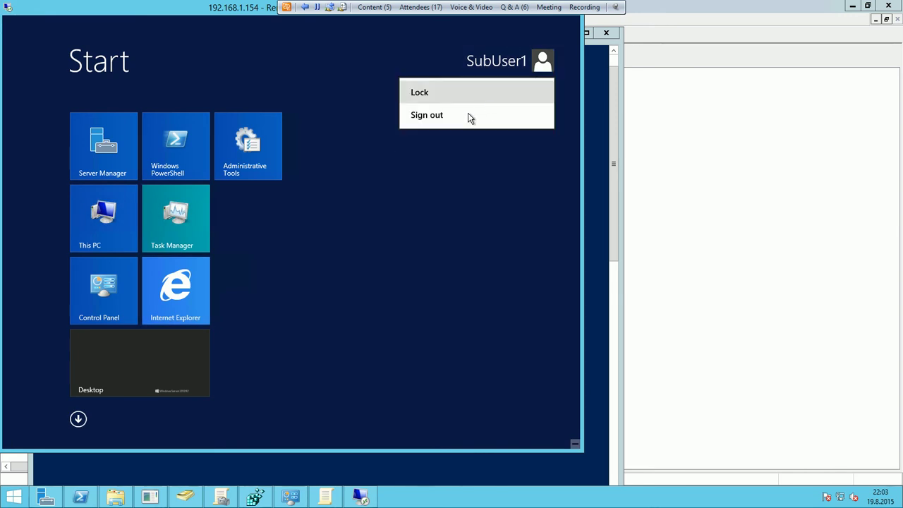
click(466, 119)
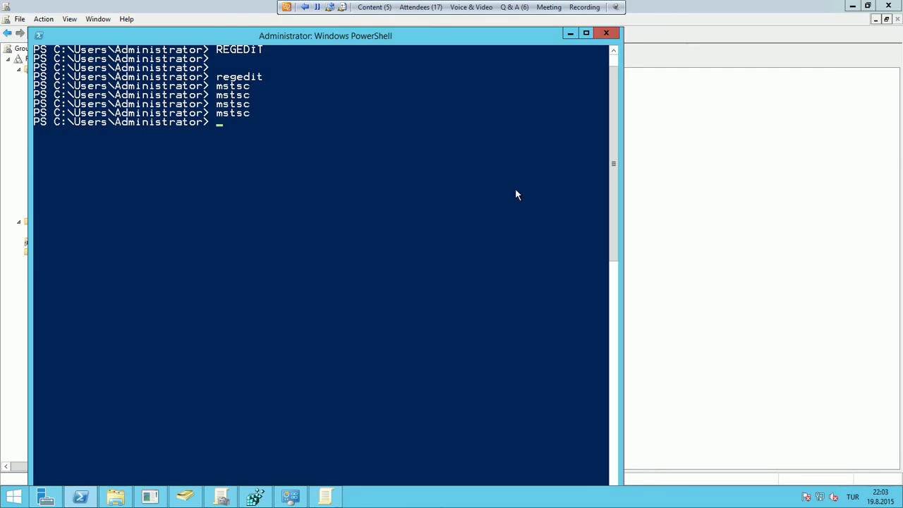
click(694, 271)
Select the SubTestGPO link and display its Settings report
click(88, 121)
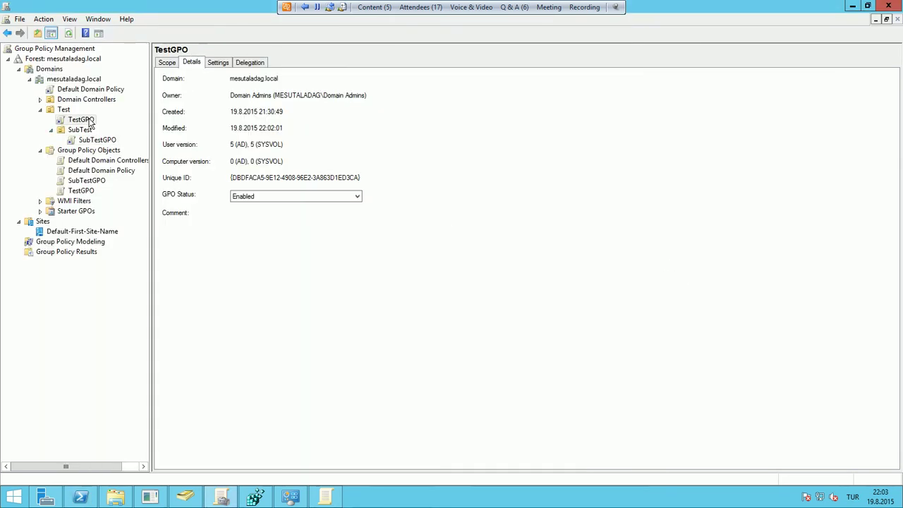
right_click(90, 121)
click(121, 139)
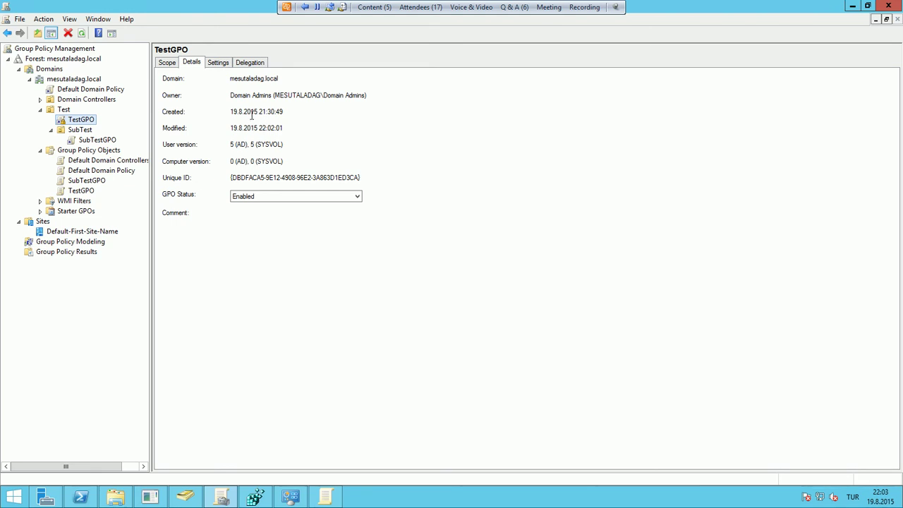
click(96, 140)
click(218, 64)
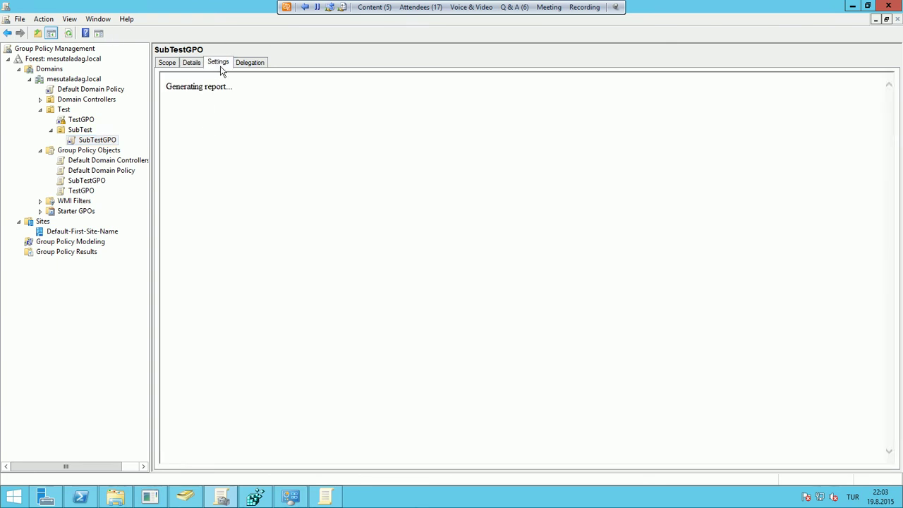
Expand Administrative Templates and Start Menu and Taskbar, then show TestGPO's settings report
click(238, 154)
click(240, 191)
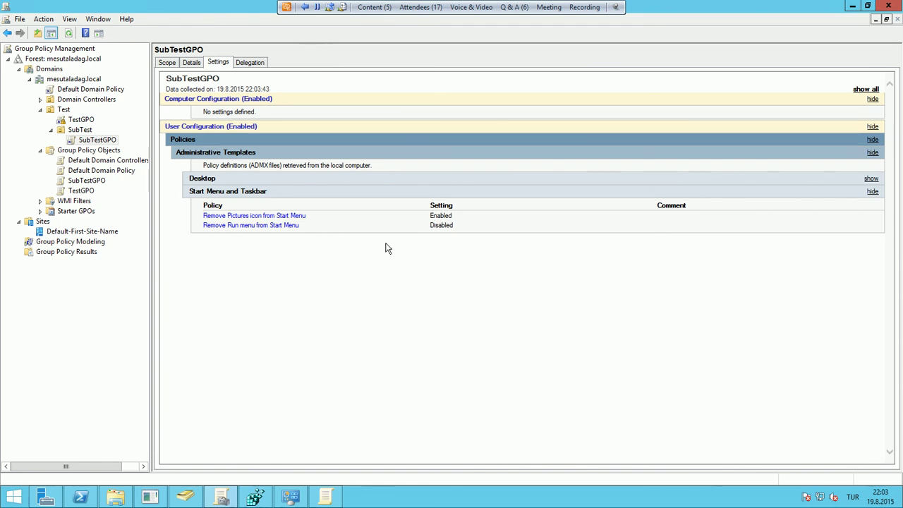
click(81, 120)
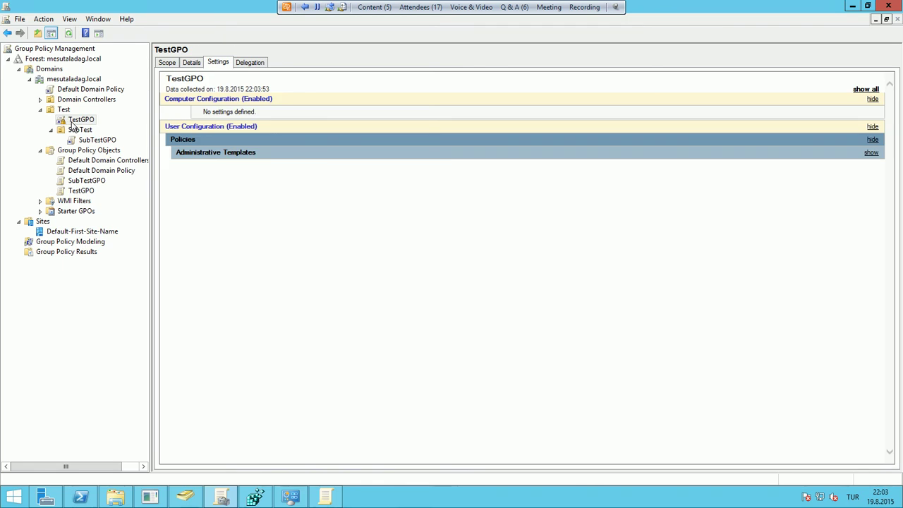
click(81, 497)
Relaunch mstsc from PowerShell history, enter the test user's password and accept the certificate
key(Up)
key(Return)
key(Return)
text(***)
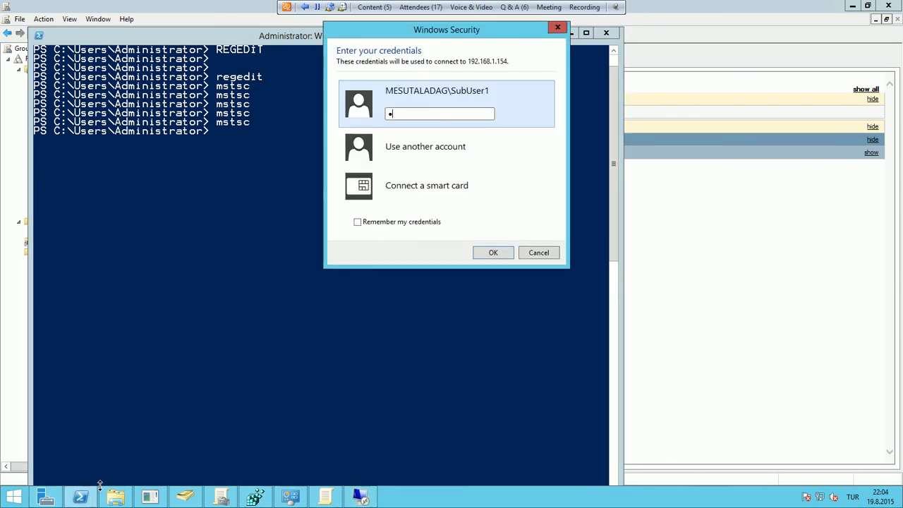
text(****)
key(Return)
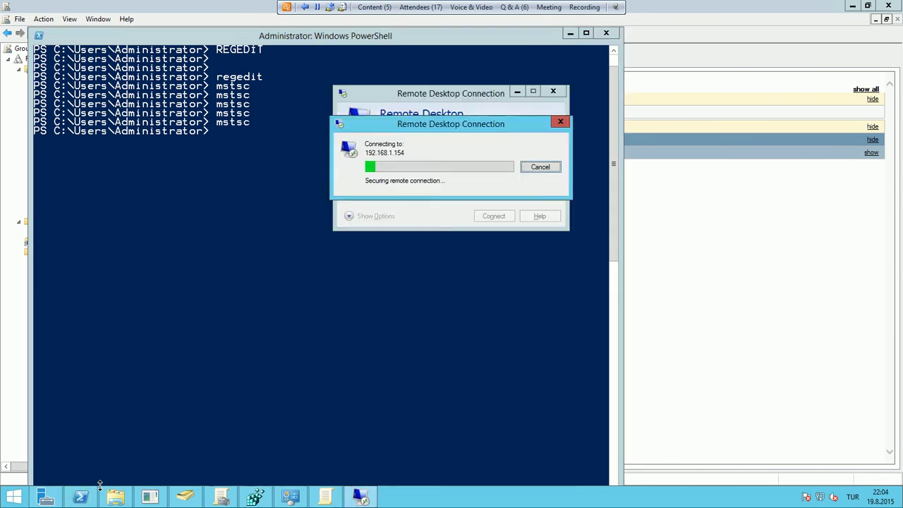
key(Return)
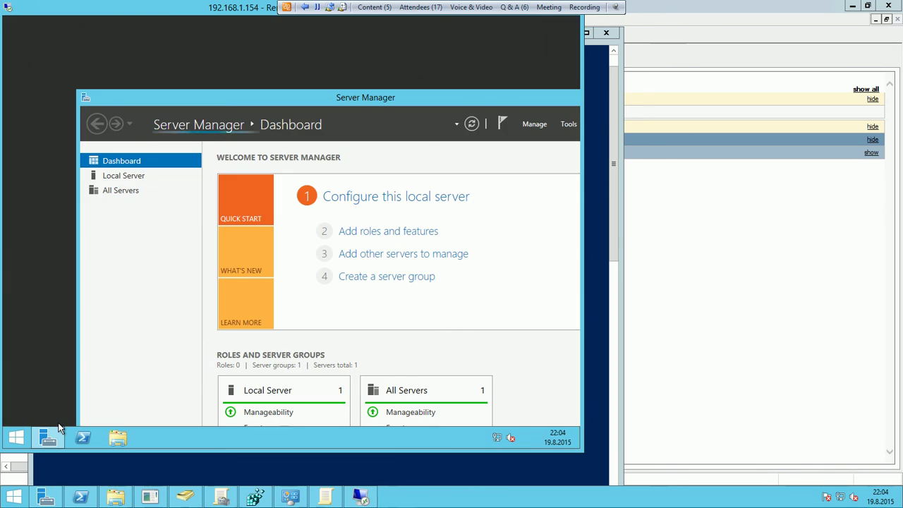
Confirm Run is blocked by policy from the Win+X menu, then open Control Panel instead
right_click(25, 439)
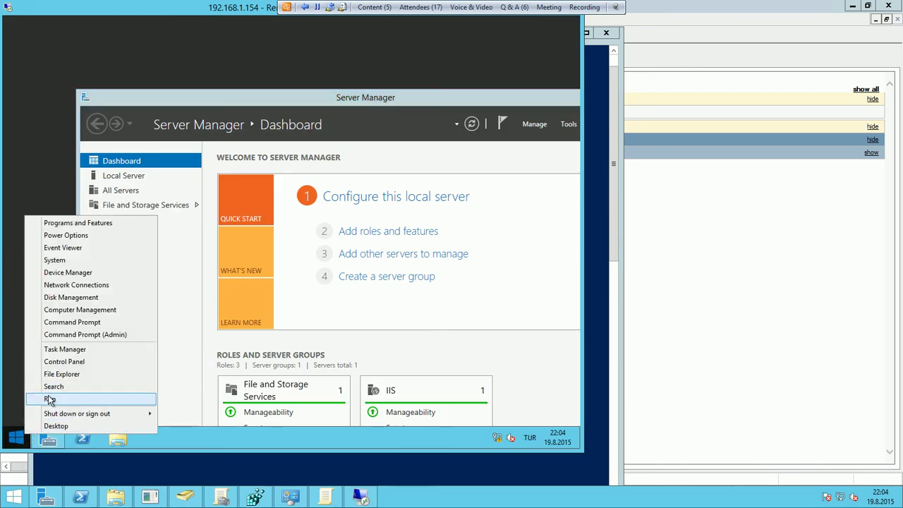
click(48, 398)
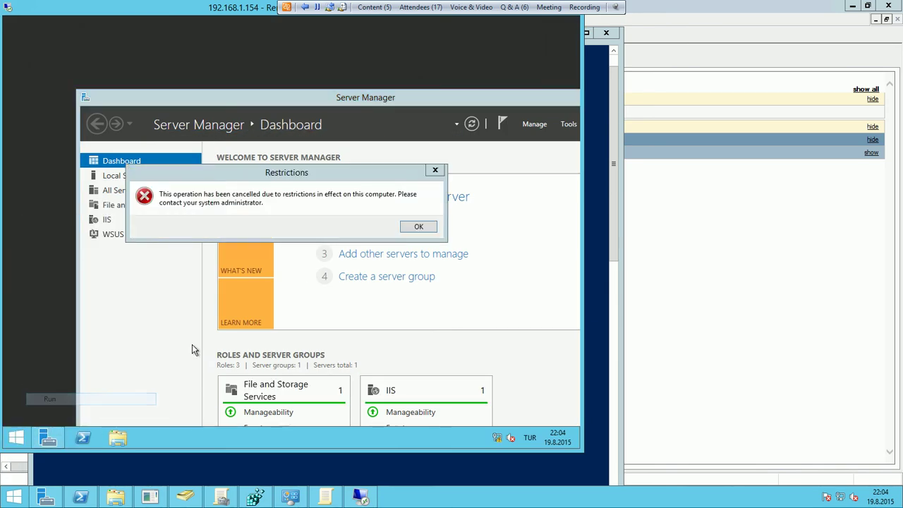
click(415, 227)
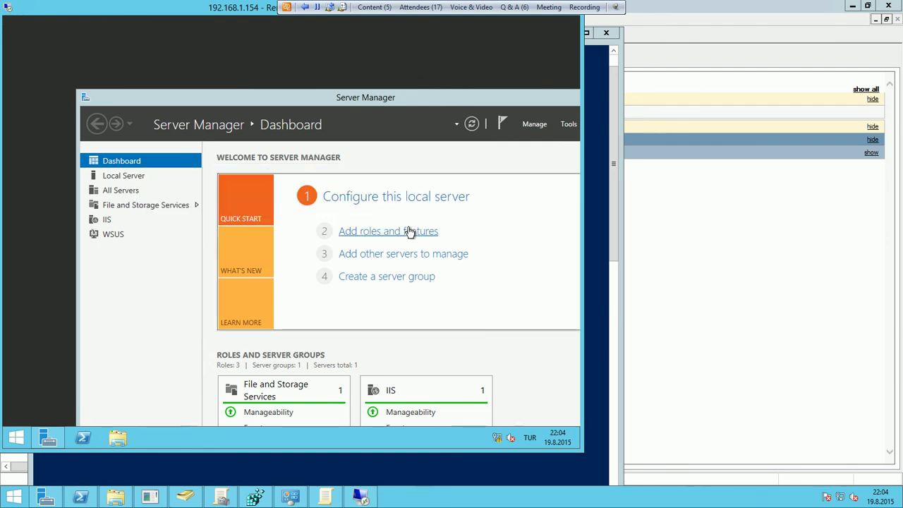
right_click(17, 438)
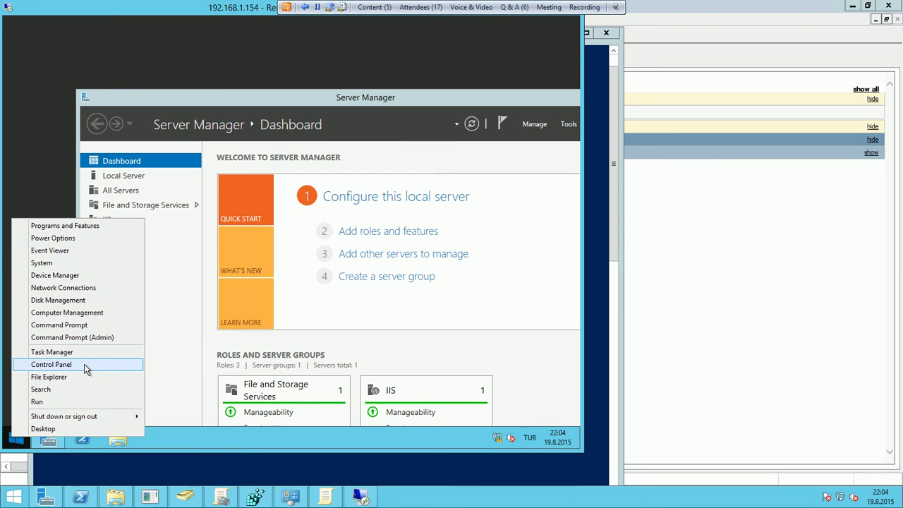
click(51, 364)
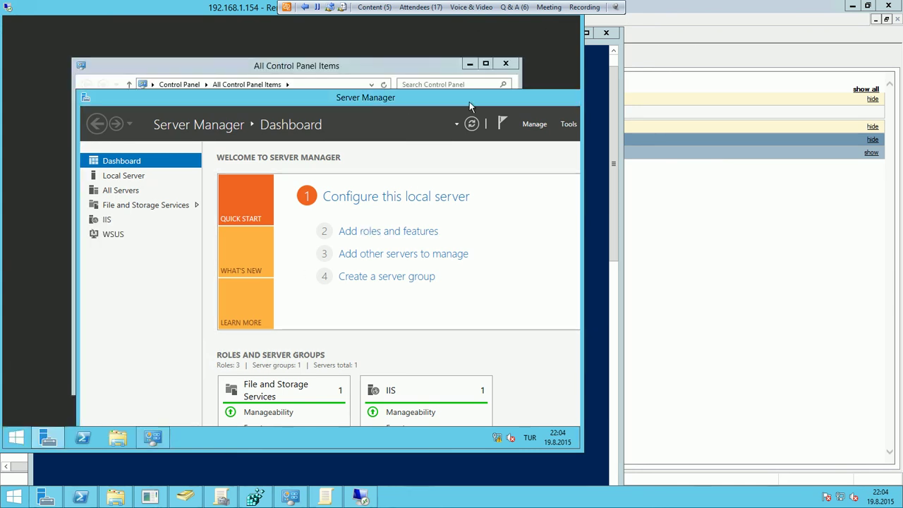
click(531, 100)
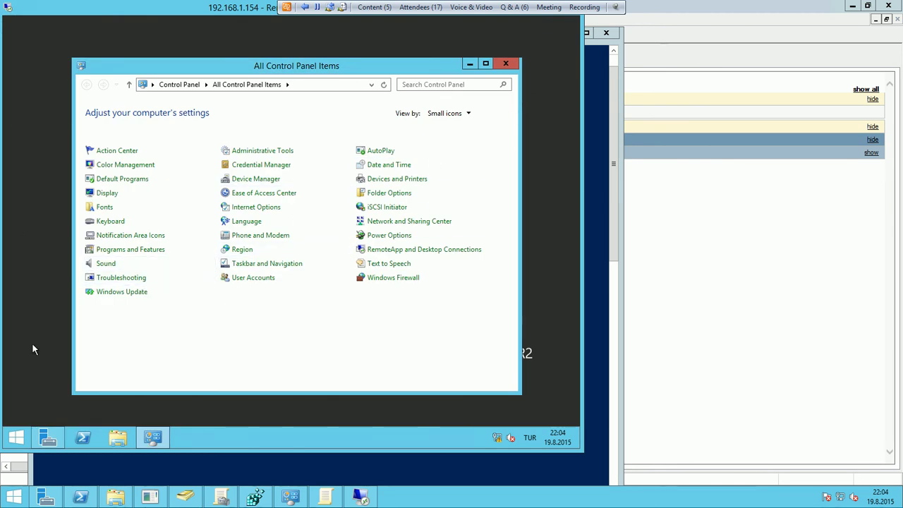
Sign the test user out from the Start screen and return to the Group Policy console
click(16, 437)
click(544, 61)
click(549, 62)
click(512, 71)
click(456, 116)
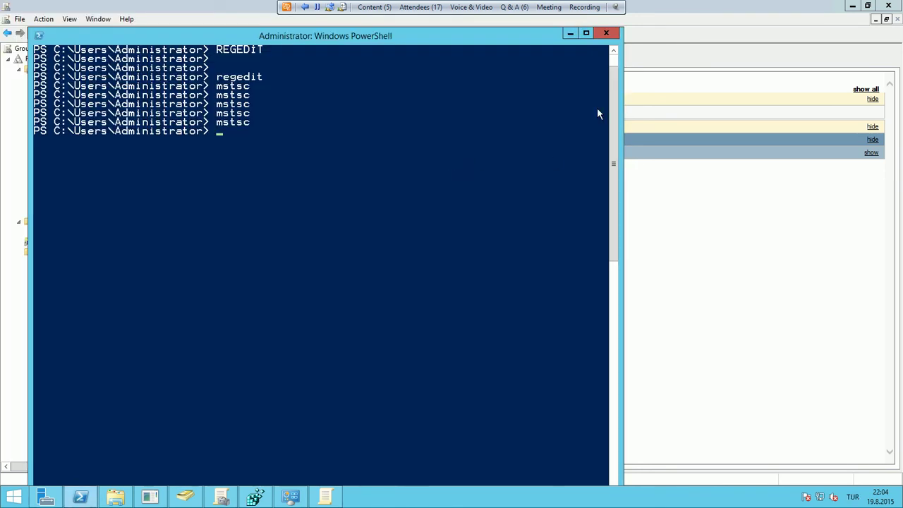
click(570, 34)
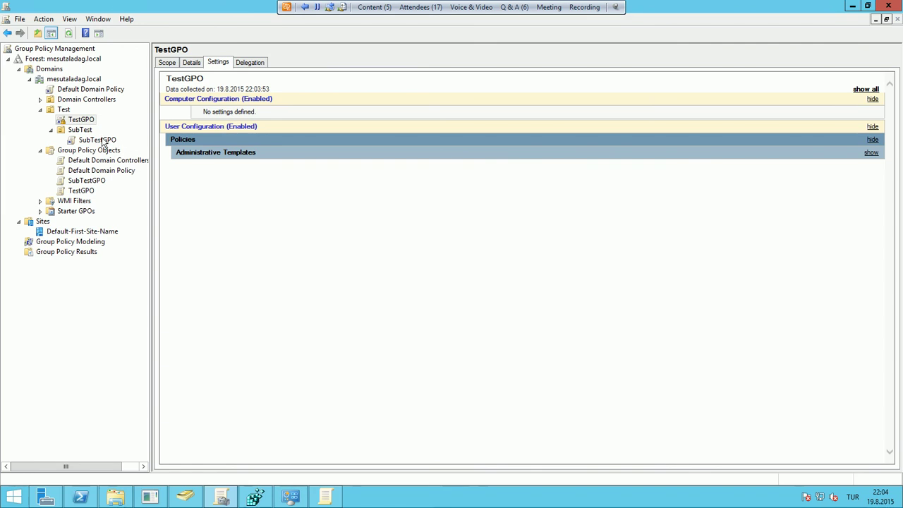
right_click(105, 141)
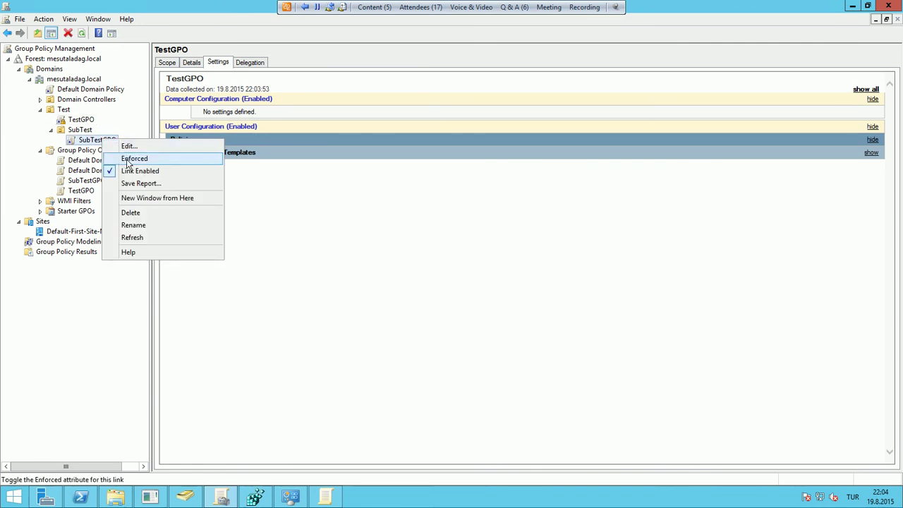
click(163, 148)
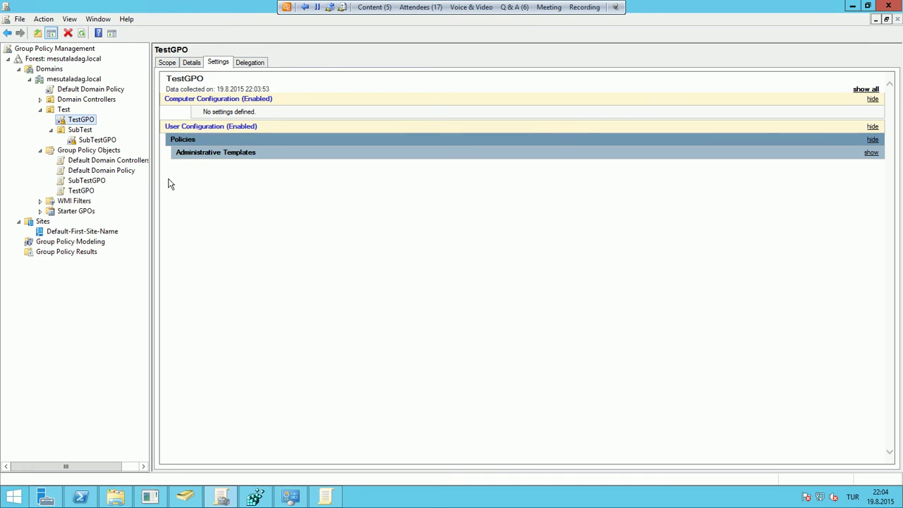
right_click(106, 141)
click(141, 160)
Start linking an existing GPO to SubTest twice, cancelling both times
click(88, 132)
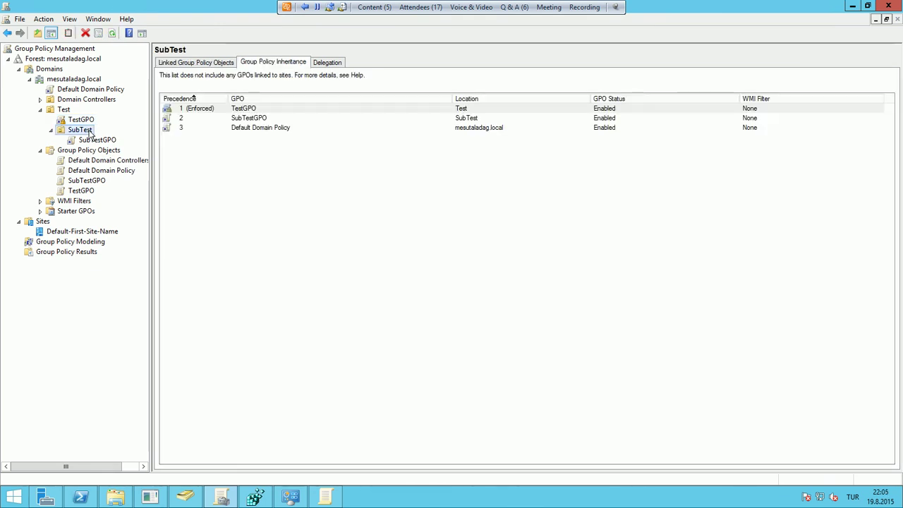
right_click(89, 132)
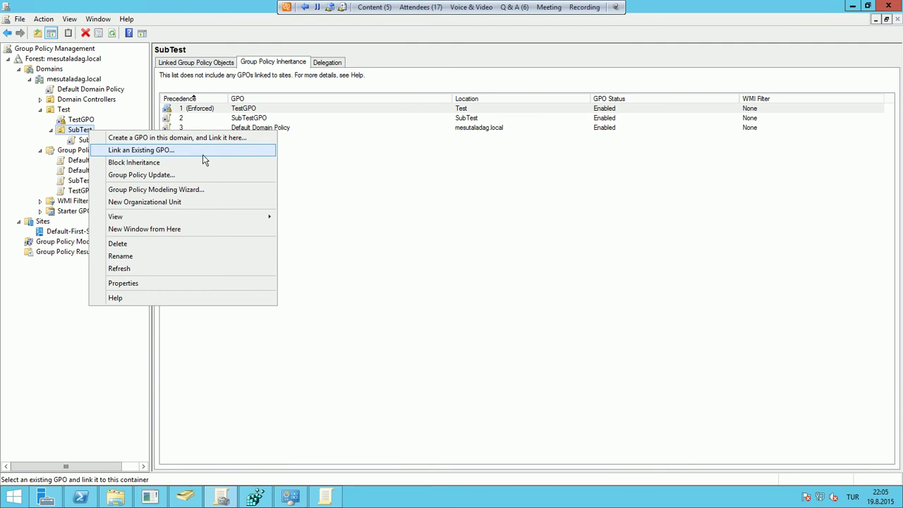
click(168, 150)
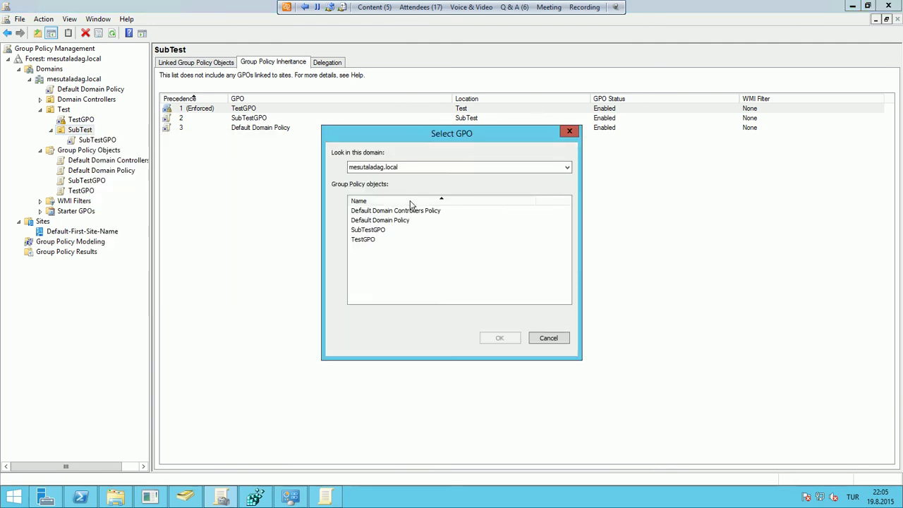
click(549, 339)
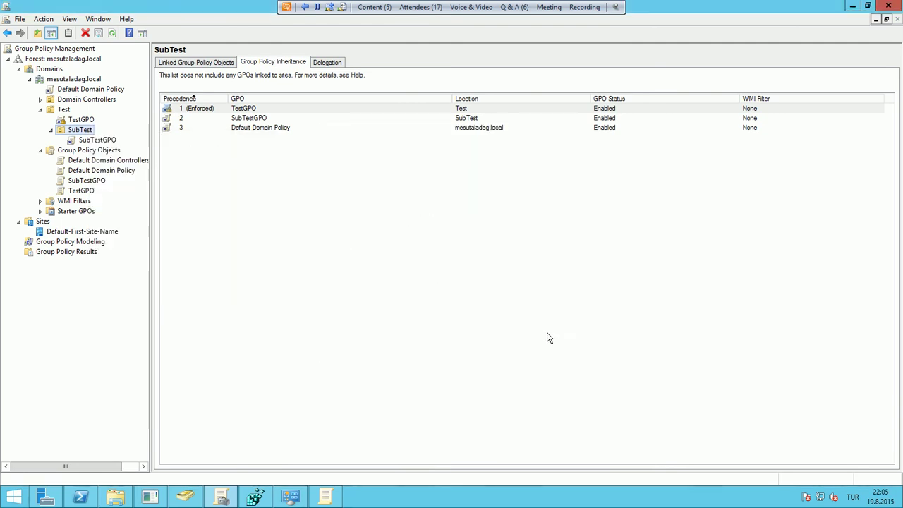
right_click(86, 132)
click(117, 147)
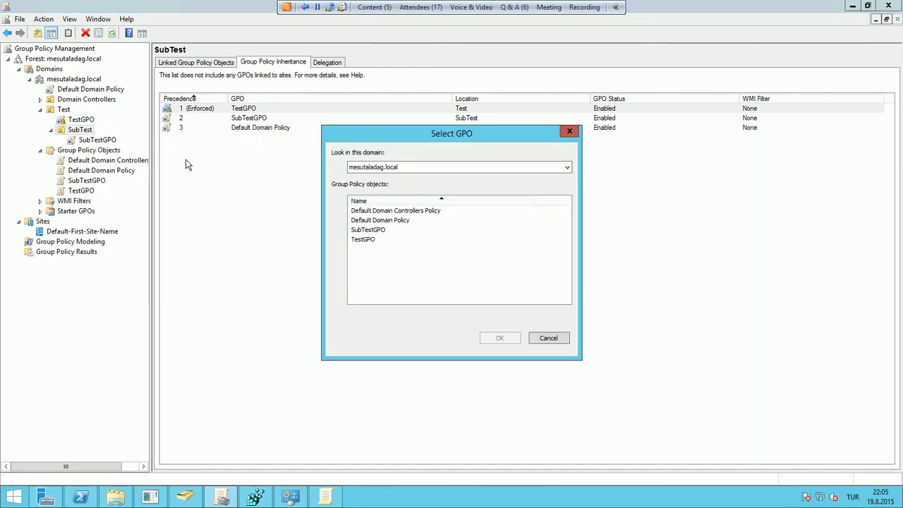
click(537, 337)
Create a new GPO named SubTestGPO2 linked to the SubTest OU
right_click(85, 131)
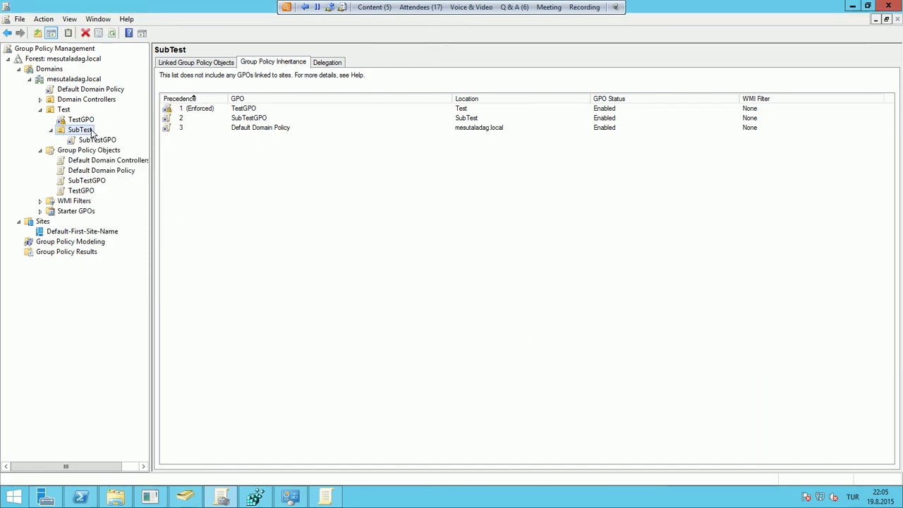
click(141, 137)
text(SubtestG)
key(Return)
Compare SubTestGPO2's and SubTestGPO's settings, then view SubTest's inheritance and linked GPOs
click(110, 160)
click(111, 150)
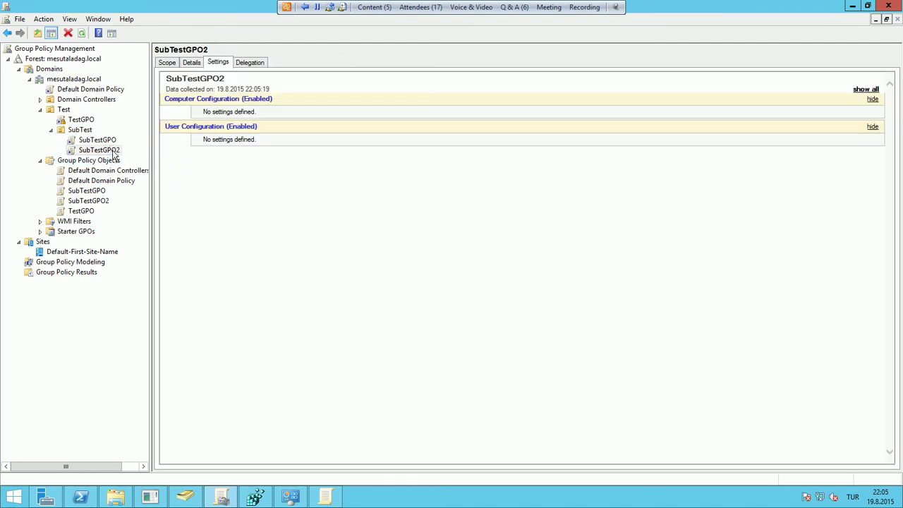
click(109, 142)
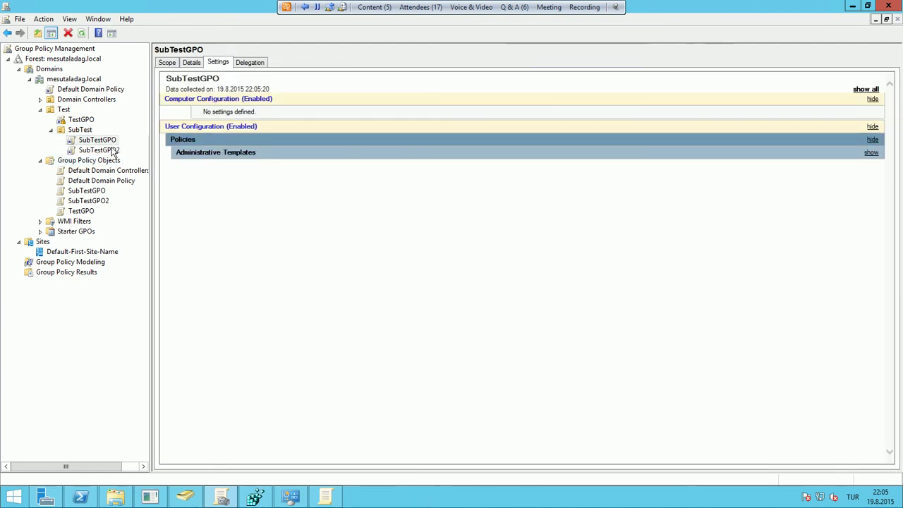
click(113, 150)
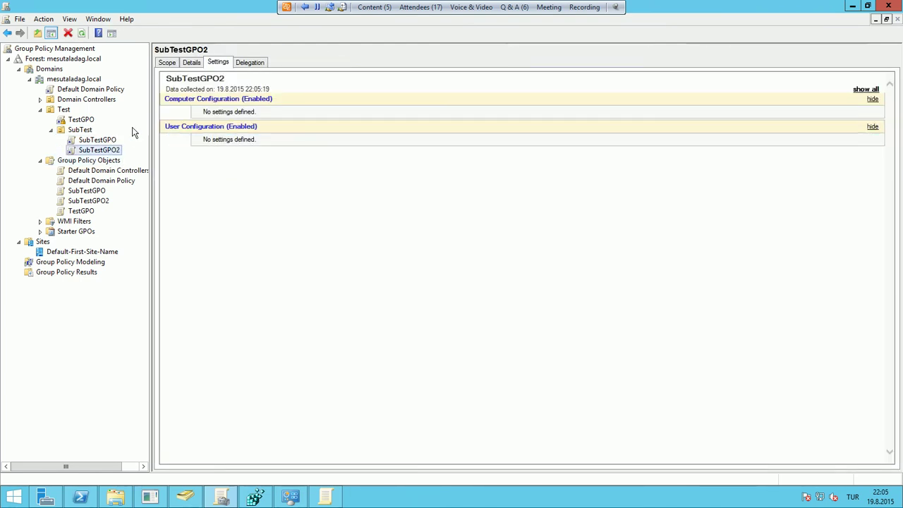
click(172, 65)
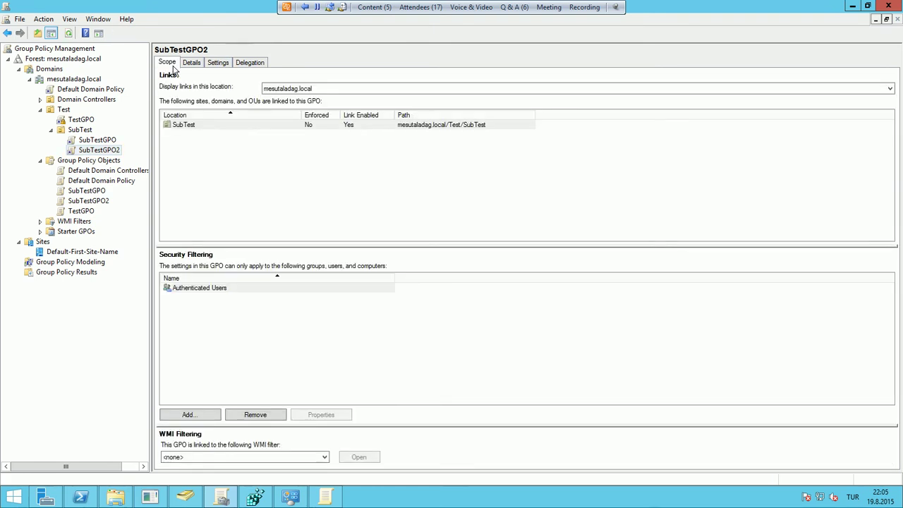
click(80, 131)
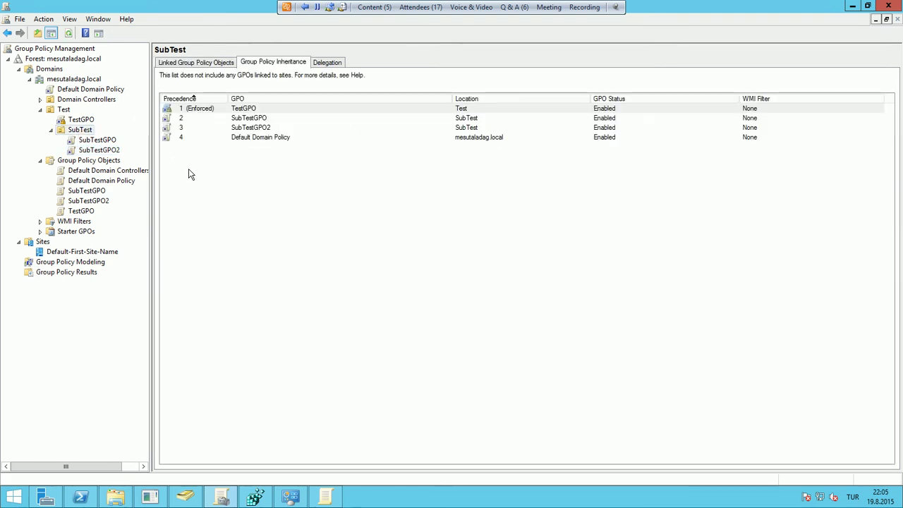
click(217, 63)
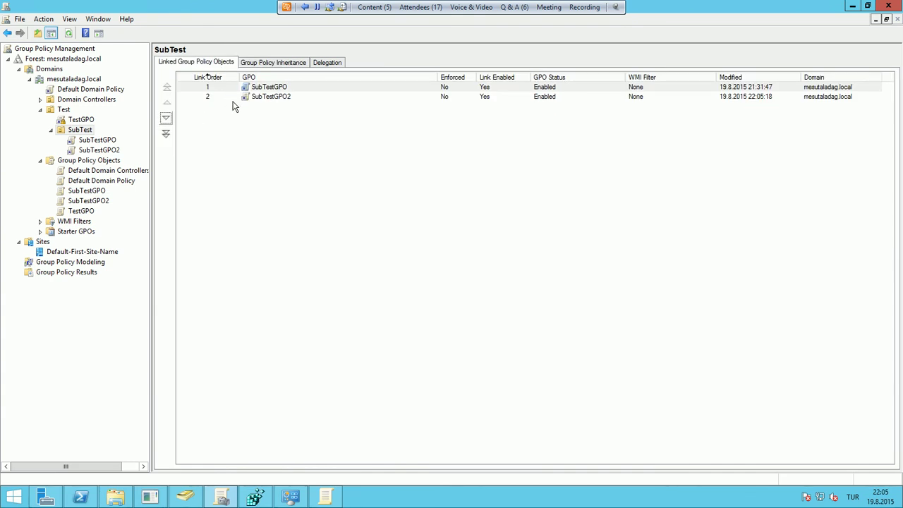
Check SubTestGPO2's scope details, then select its link in SubTest's Linked Group Policy Objects list
click(314, 87)
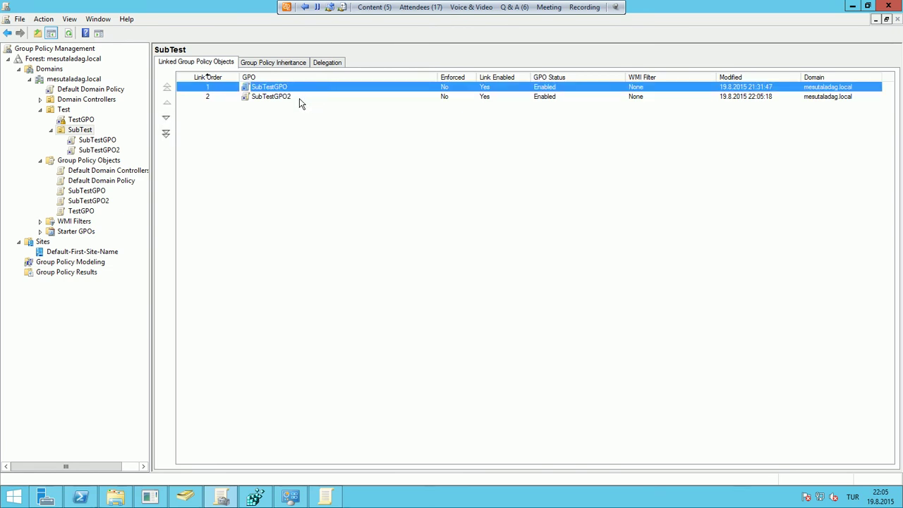
double_click(299, 99)
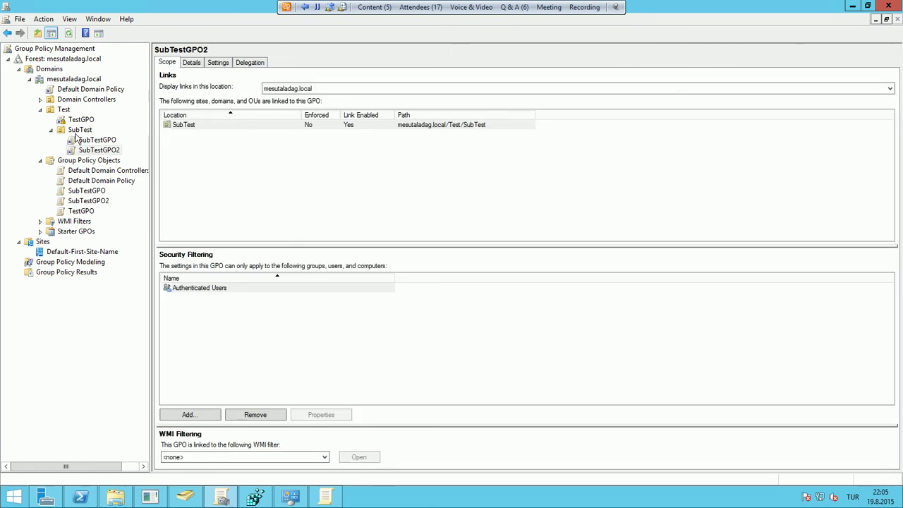
click(76, 134)
click(212, 97)
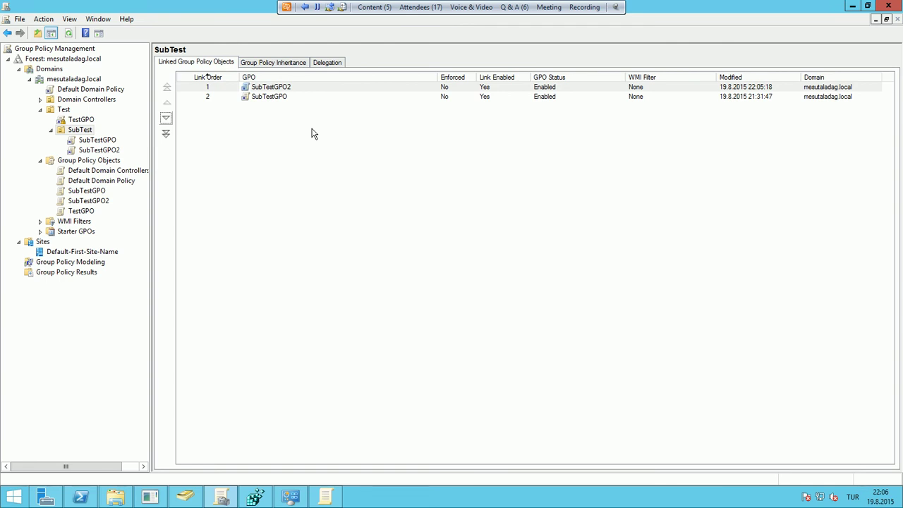
click(283, 98)
right_click(282, 96)
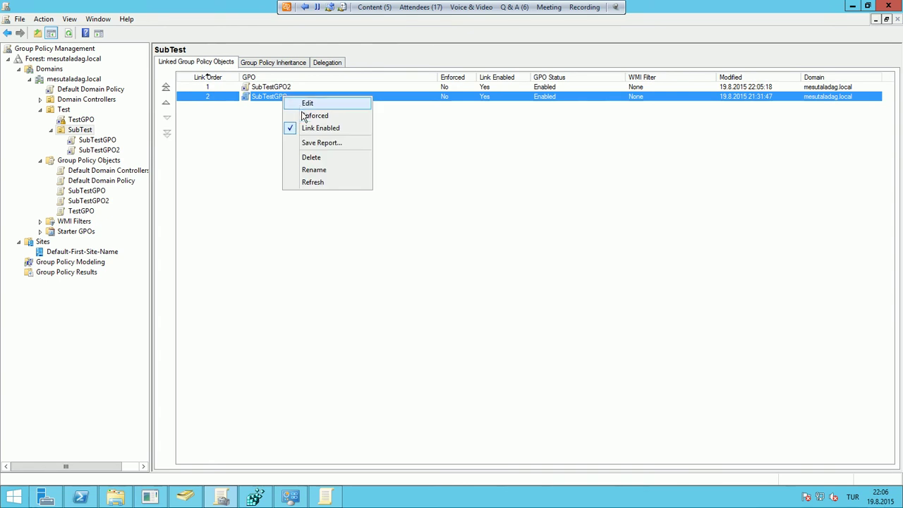
click(303, 116)
click(474, 272)
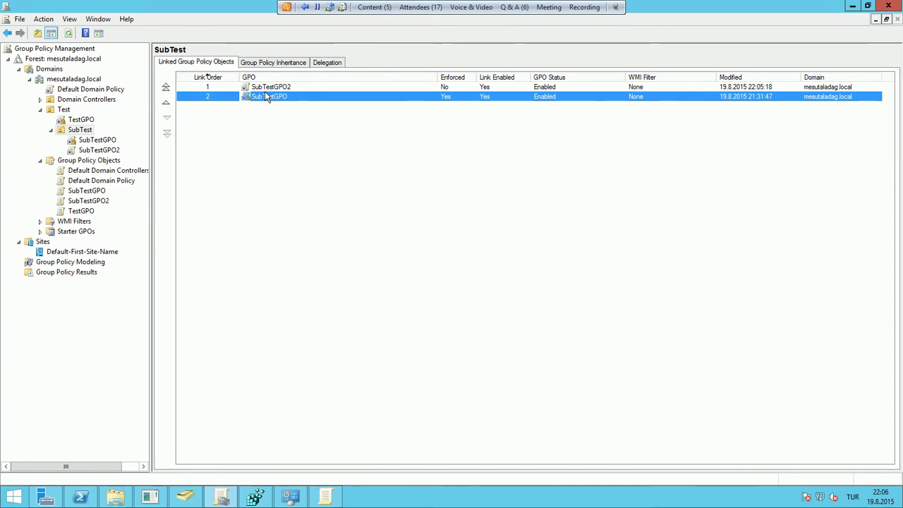
right_click(265, 99)
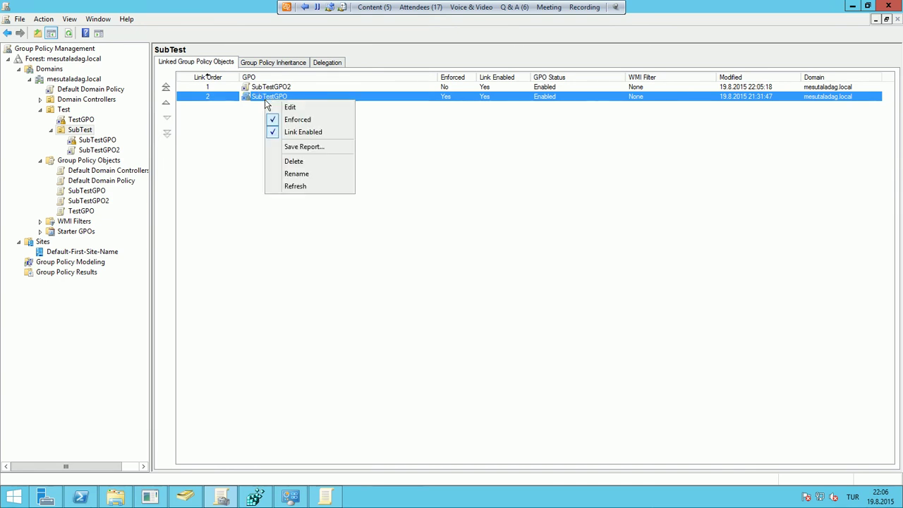
click(214, 134)
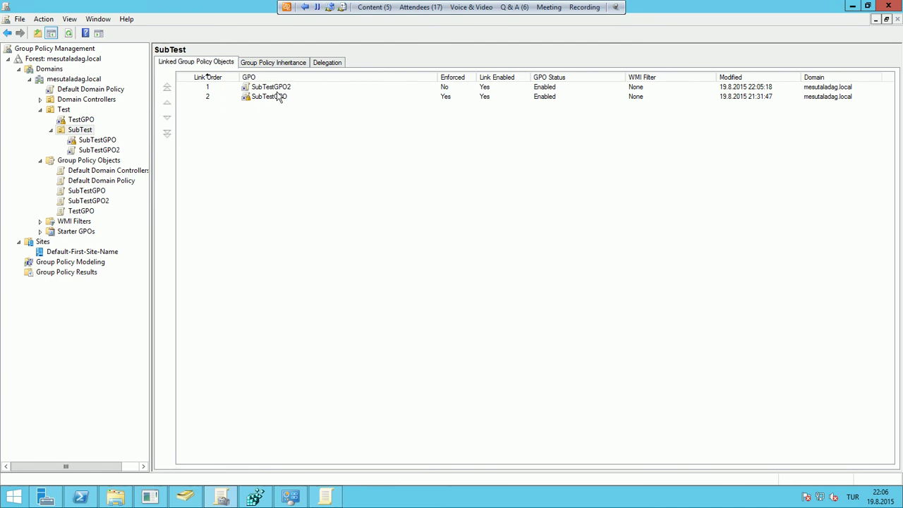
click(279, 89)
right_click(279, 89)
click(311, 106)
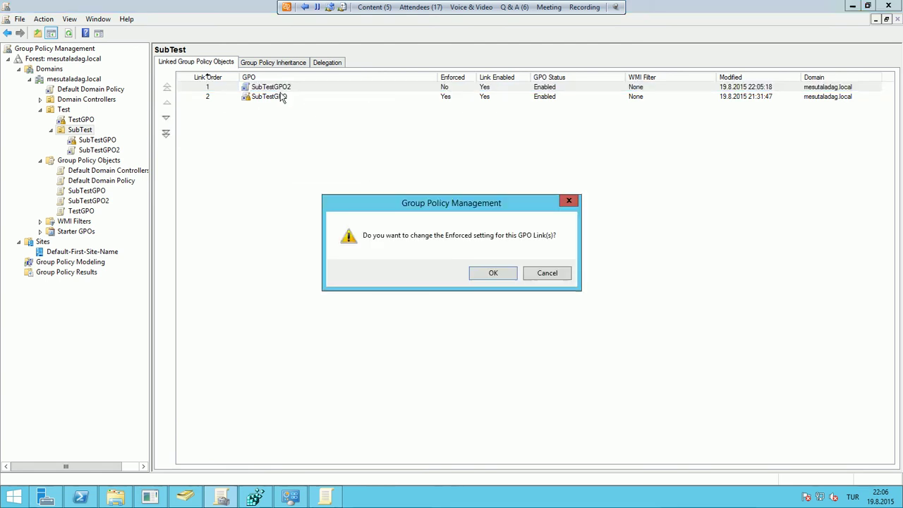
click(491, 273)
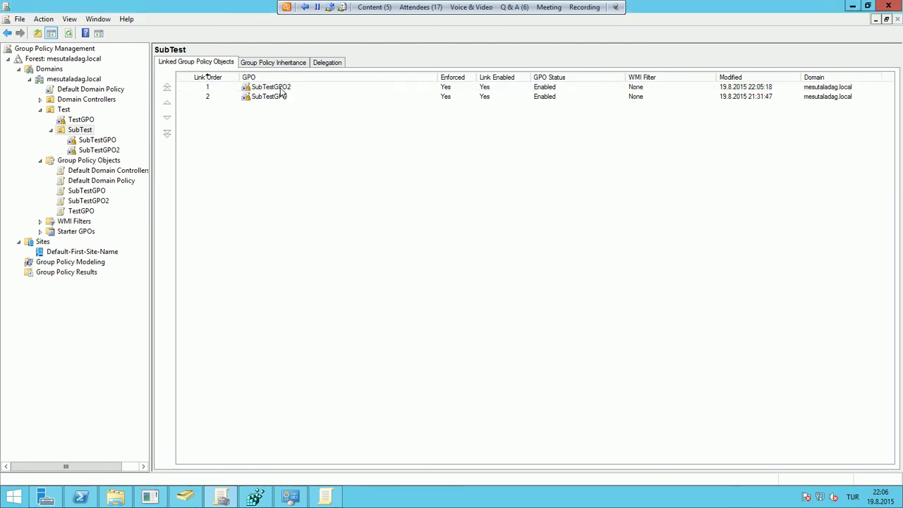
click(296, 90)
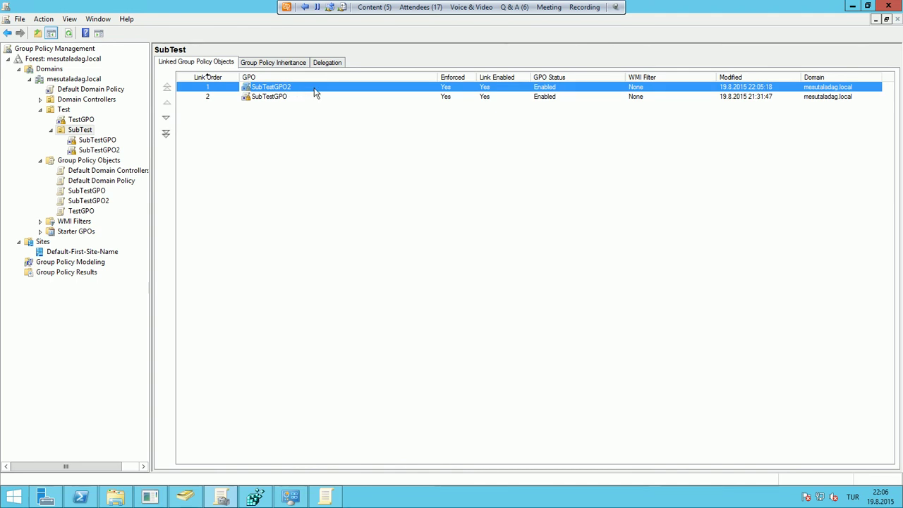
right_click(313, 86)
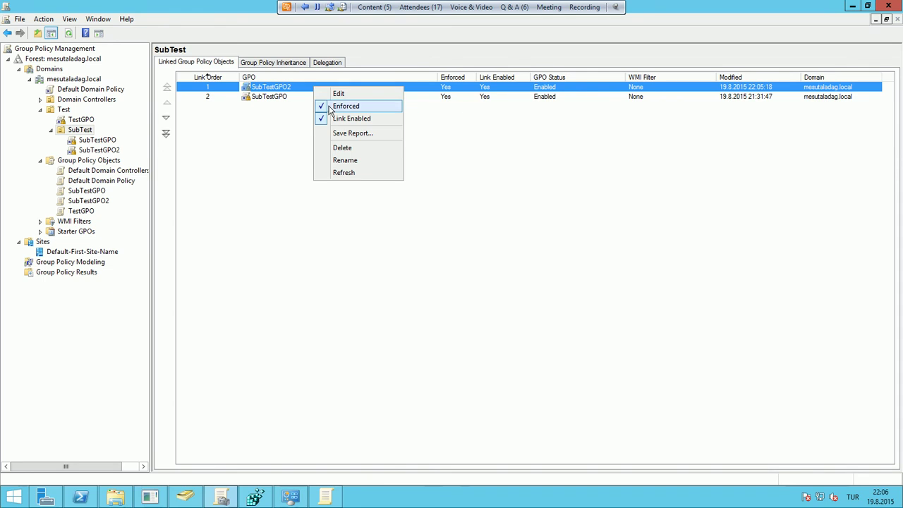
click(330, 107)
click(486, 273)
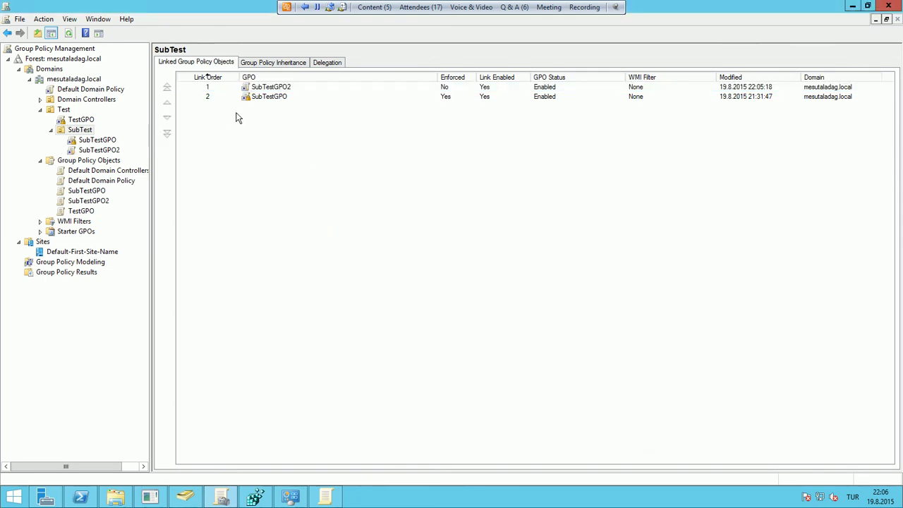
double_click(266, 99)
key(BackSpace)
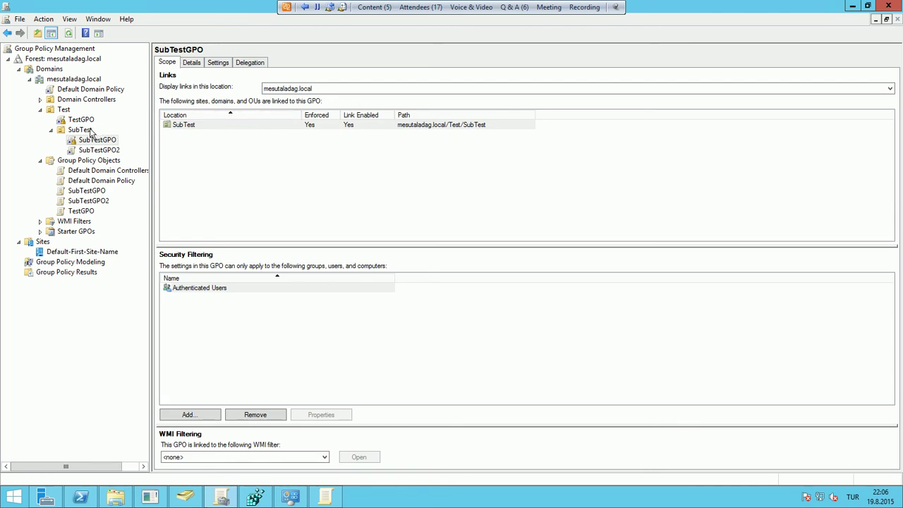
right_click(273, 96)
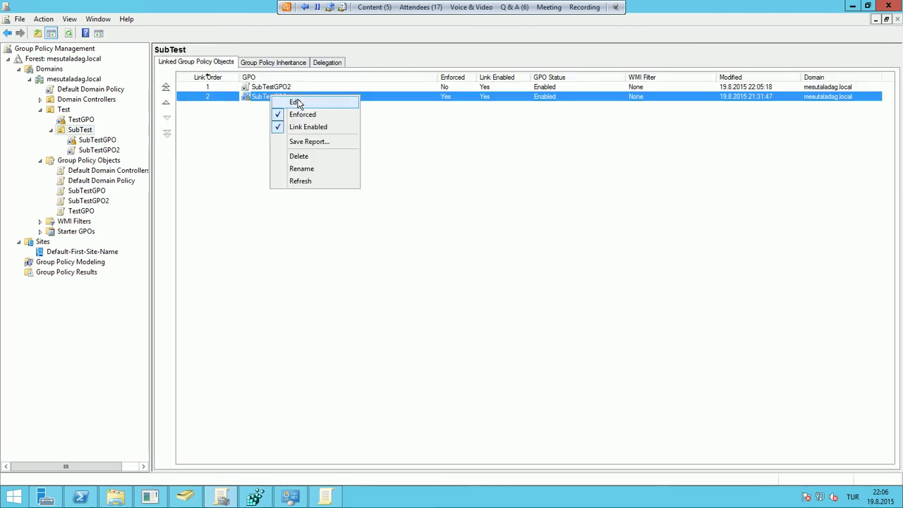
click(305, 113)
click(494, 273)
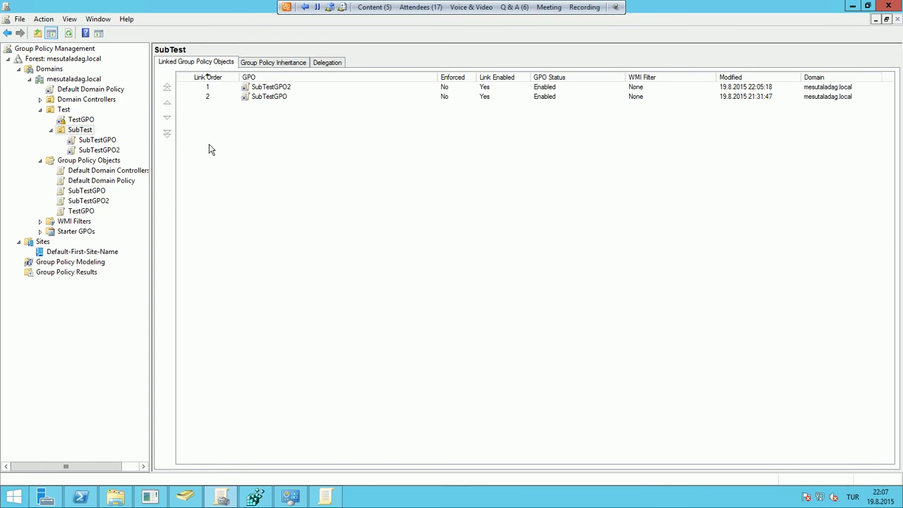
click(185, 497)
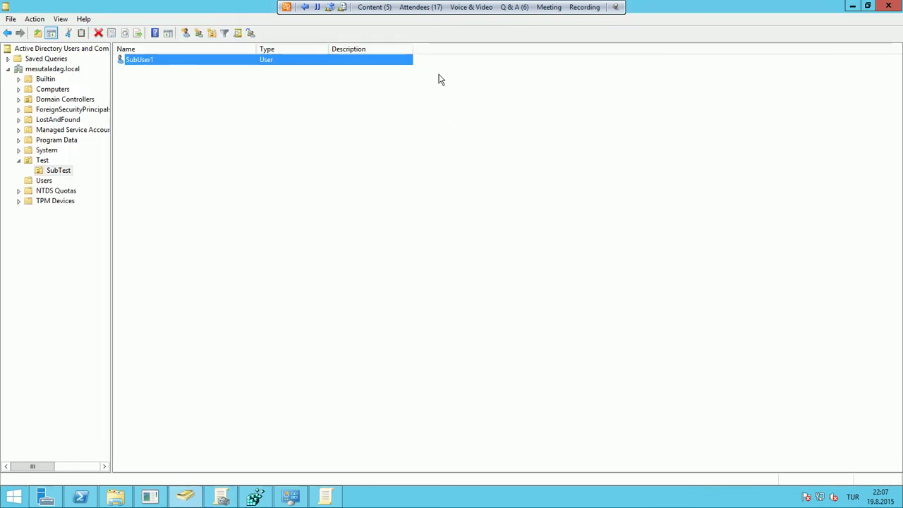
click(480, 12)
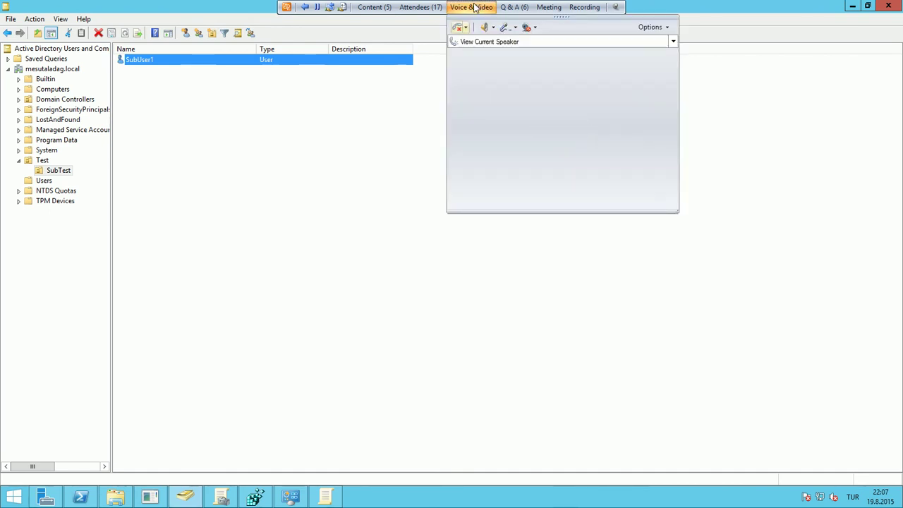
click(41, 161)
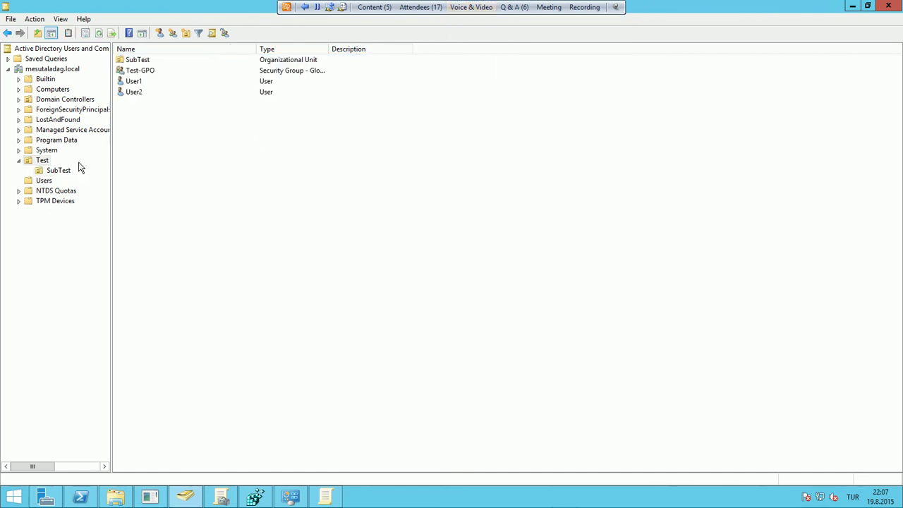
click(141, 93)
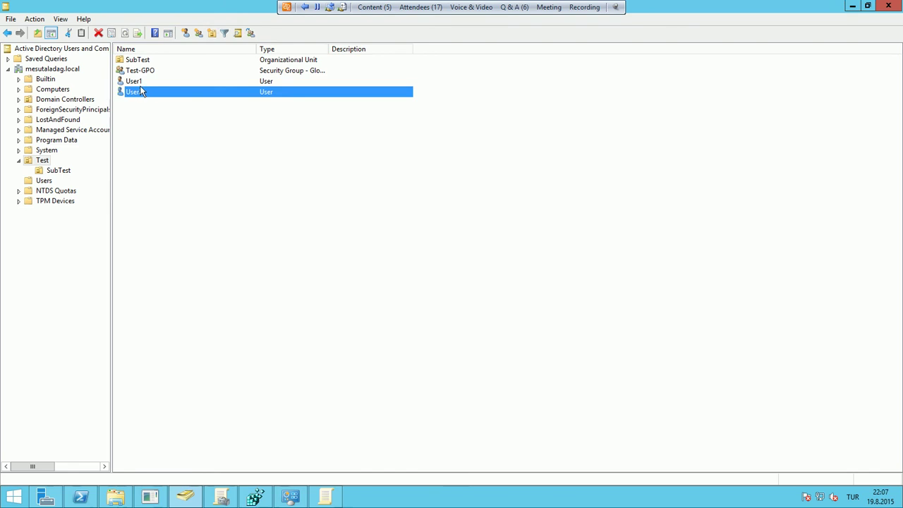
click(155, 84)
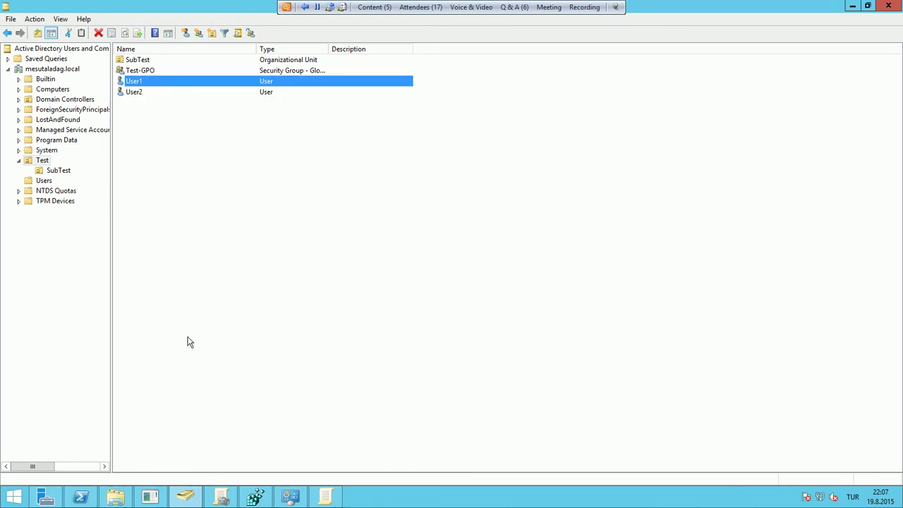
click(196, 500)
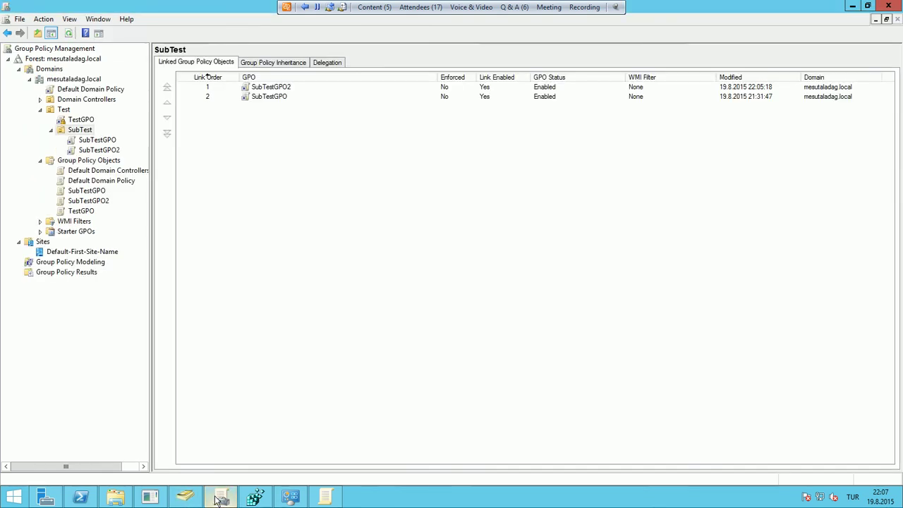
Open TestGPO's Delegation tab and its Advanced security settings, after viewing SubTestGPO's scope
click(94, 142)
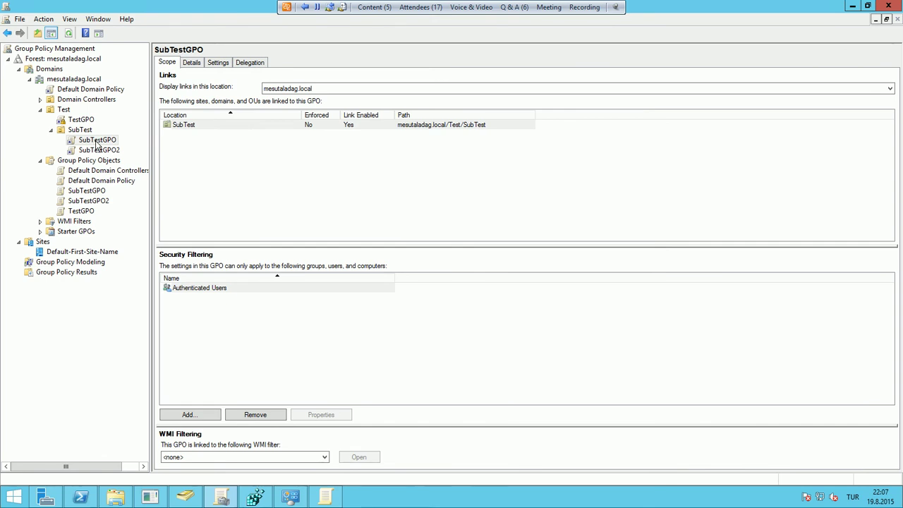
click(81, 121)
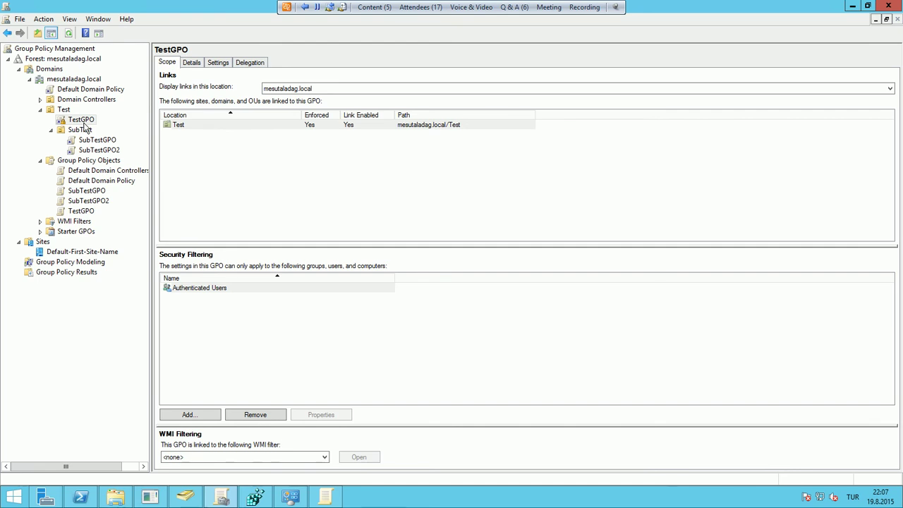
click(248, 62)
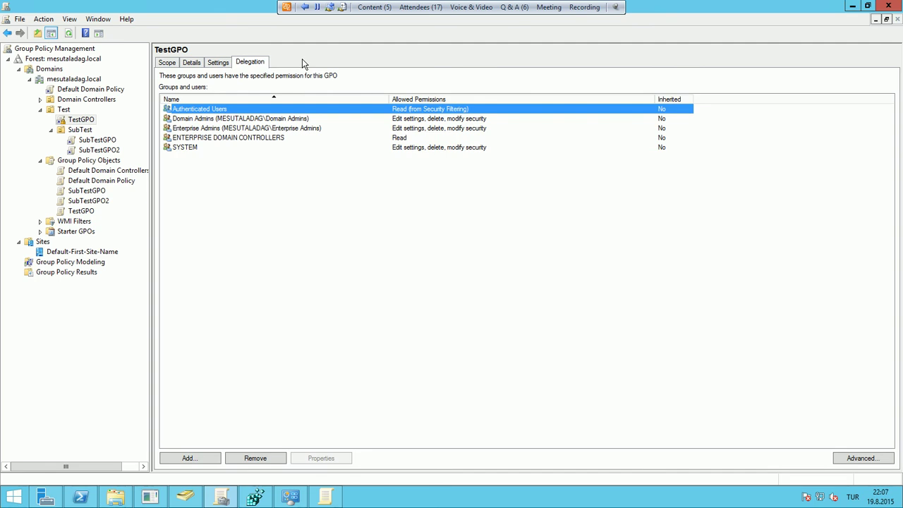
click(856, 460)
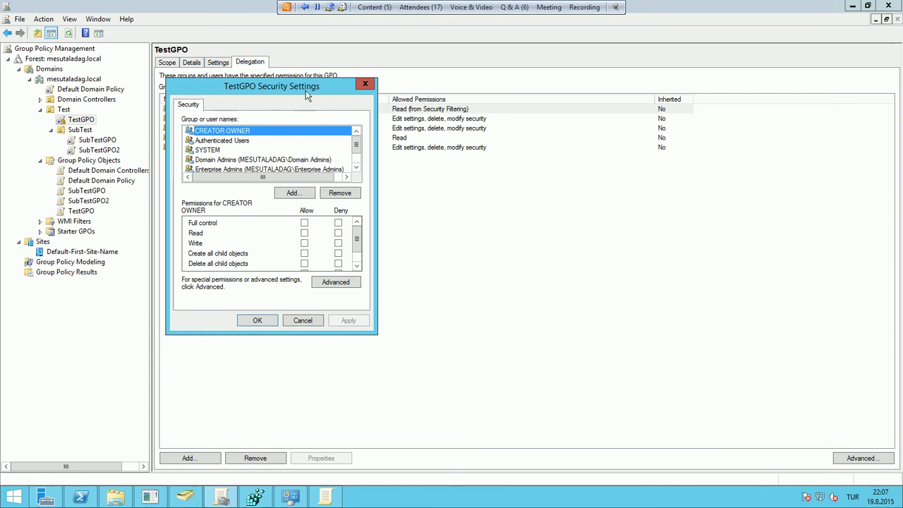
Add User1 to TestGPO's security list, deny Apply group policy, and confirm the warning
click(295, 193)
text(User1)
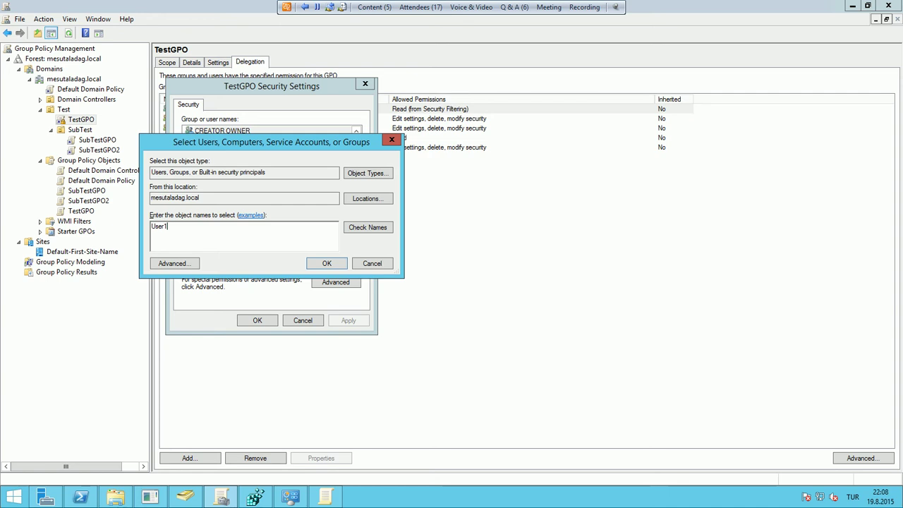
click(310, 265)
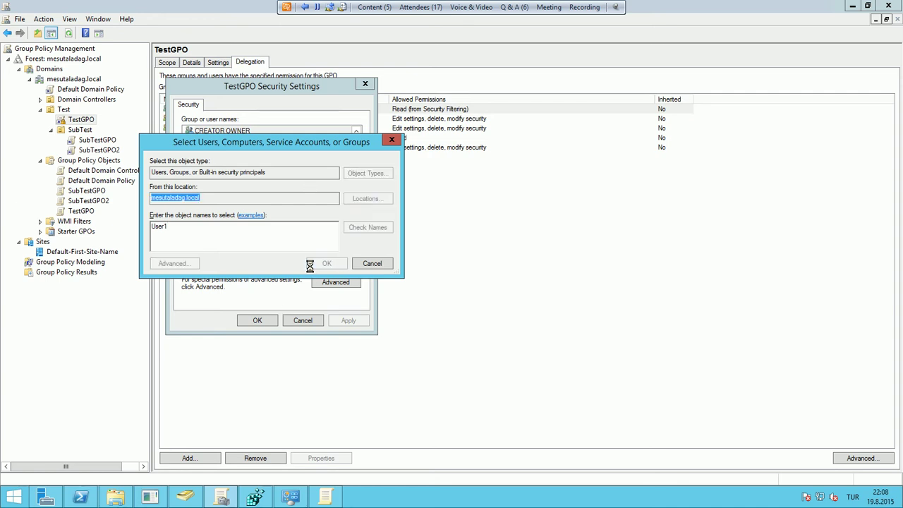
click(219, 160)
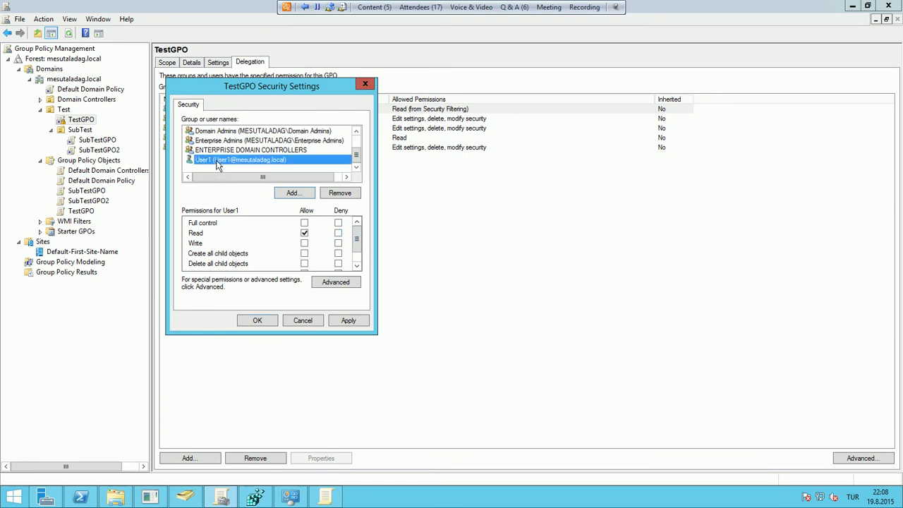
click(357, 265)
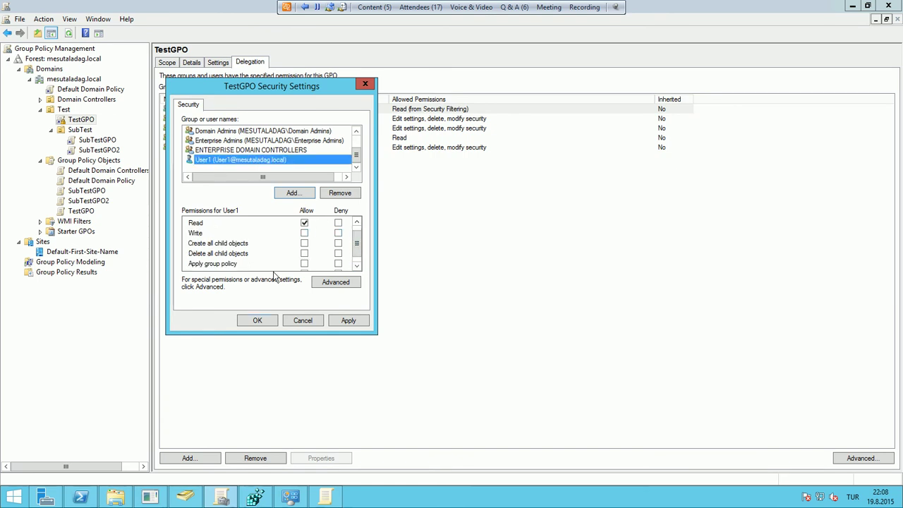
click(338, 263)
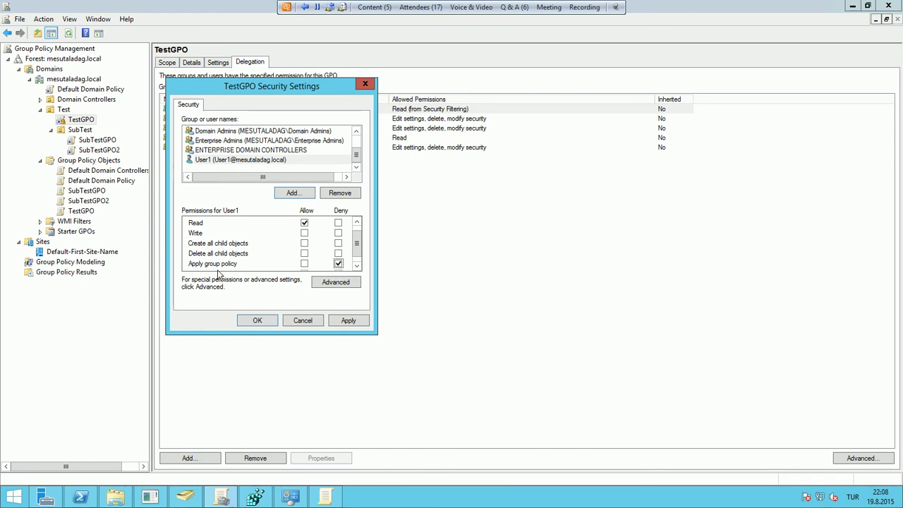
click(258, 321)
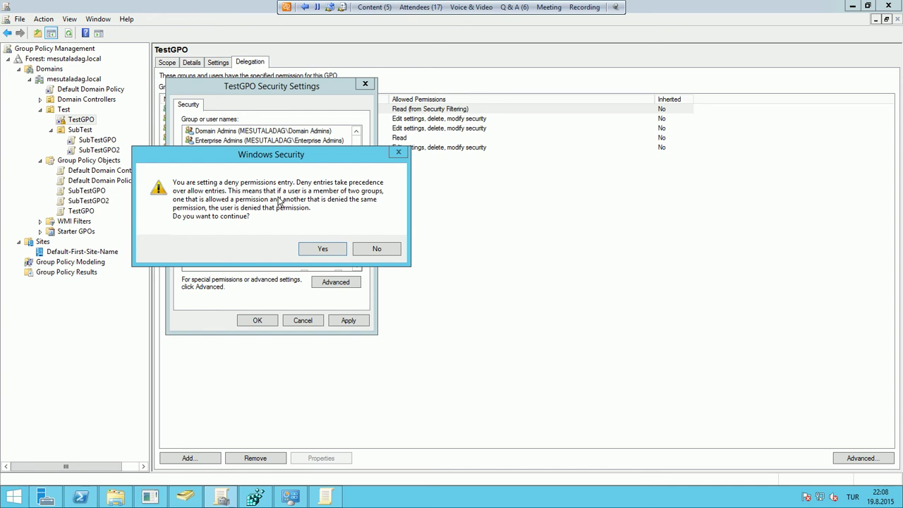
click(302, 251)
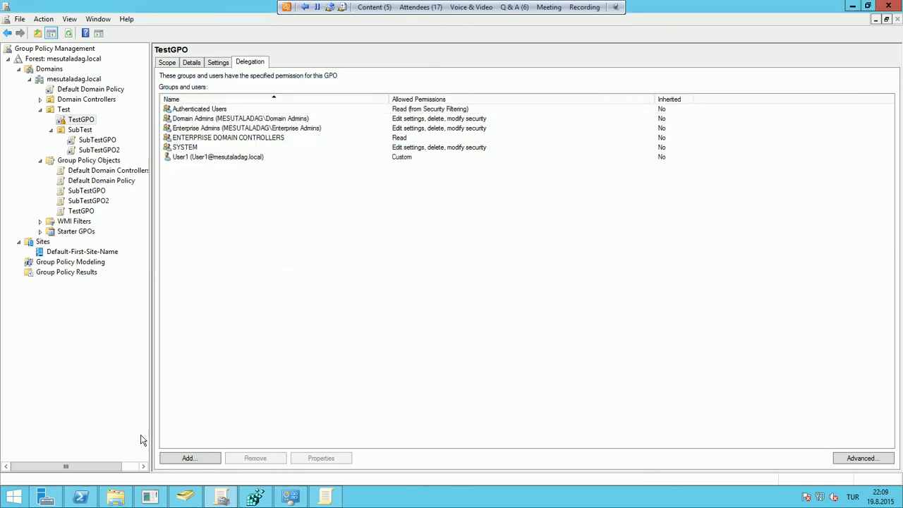
Launch mstsc from PowerShell and choose to sign in with another account
click(79, 496)
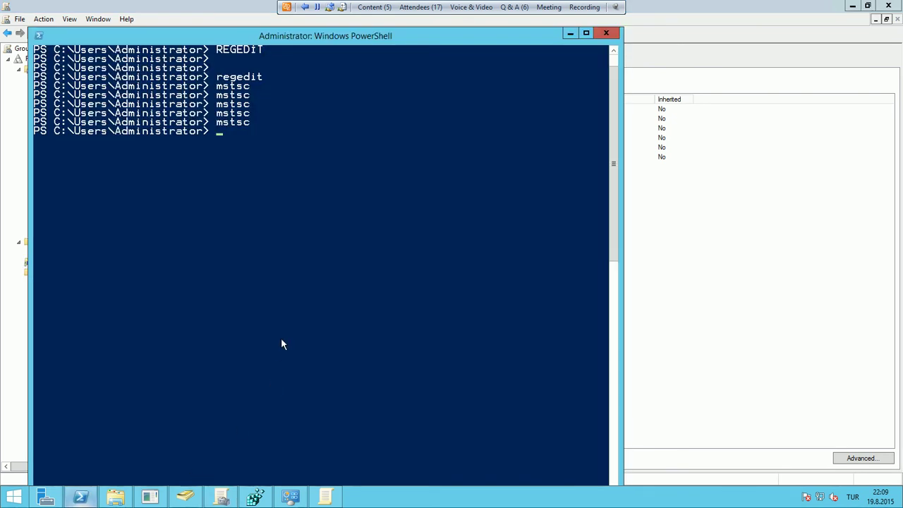
text(mstsc)
key(Return)
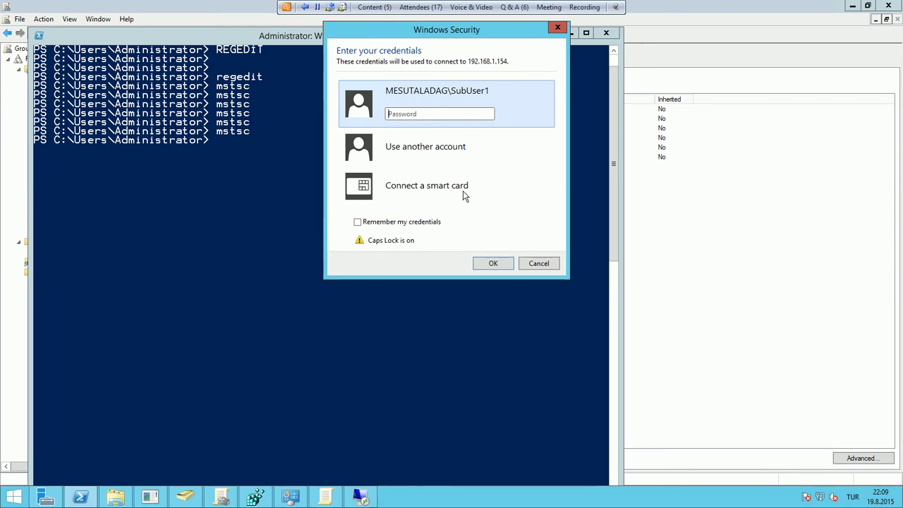
click(425, 146)
Enter the test user's domain account name and password, then accept the certificate
text(ME)
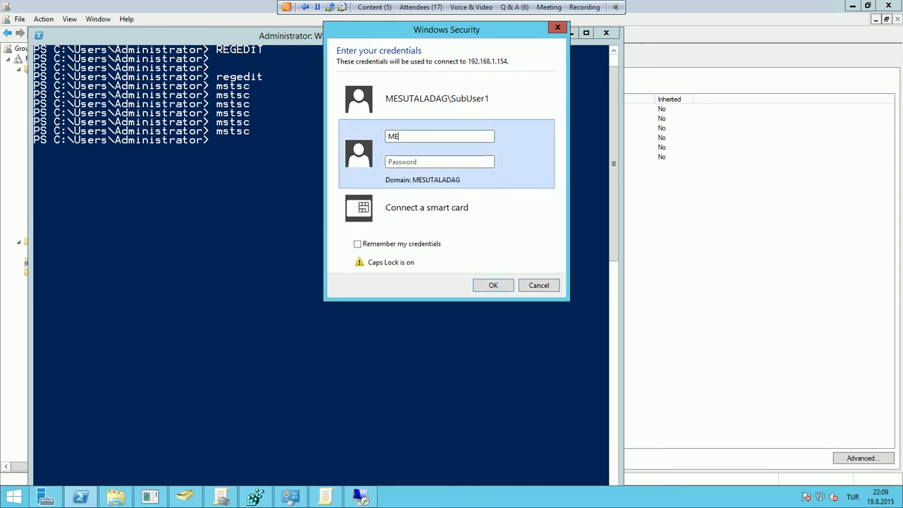
text(SUTALADAG\)
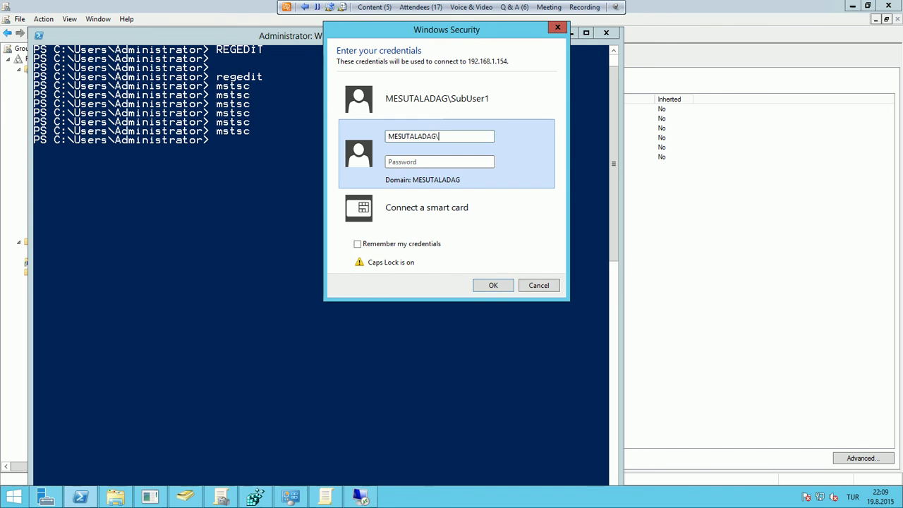
key(Caps_Lock)
text(User1)
key(Tab)
key(Caps_Lock)
key(Caps_Lock)
text(*********)
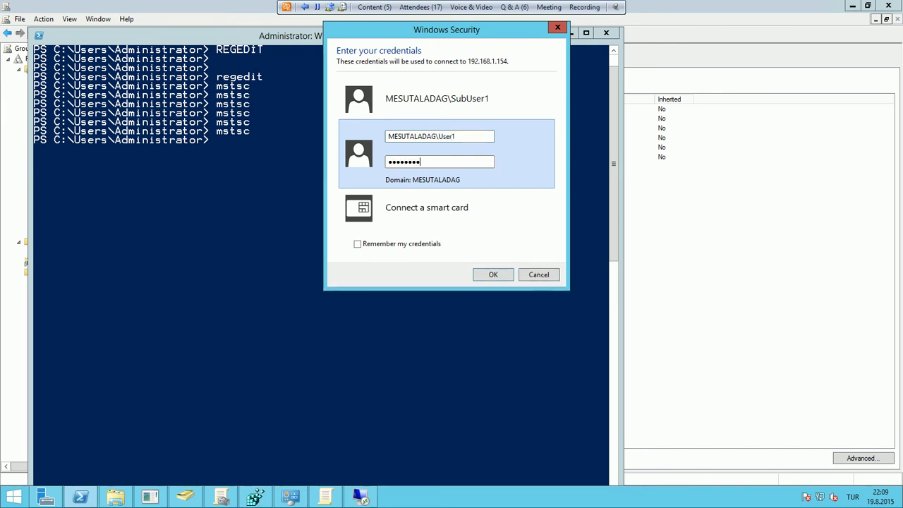
key(Return)
click(484, 254)
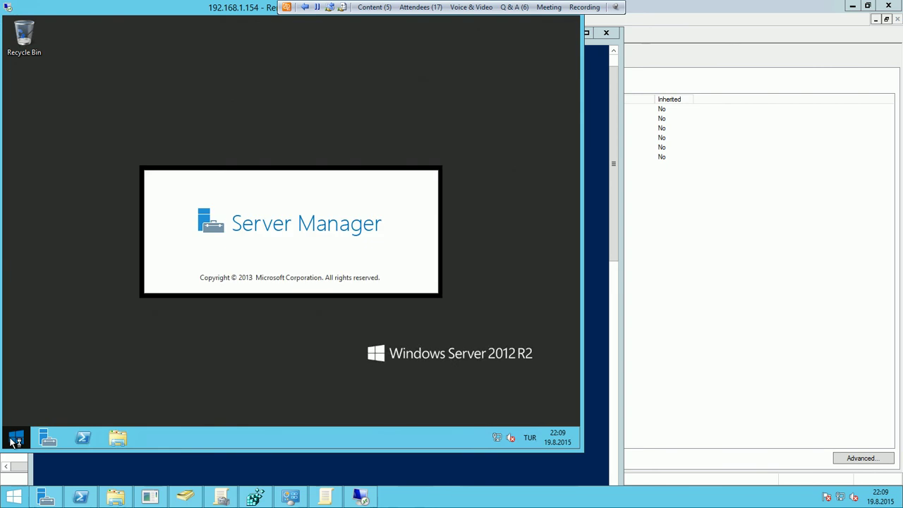
Try the Run dialog from the Win+X menu, minimize Server Manager, and open Control Panel
right_click(13, 439)
click(42, 403)
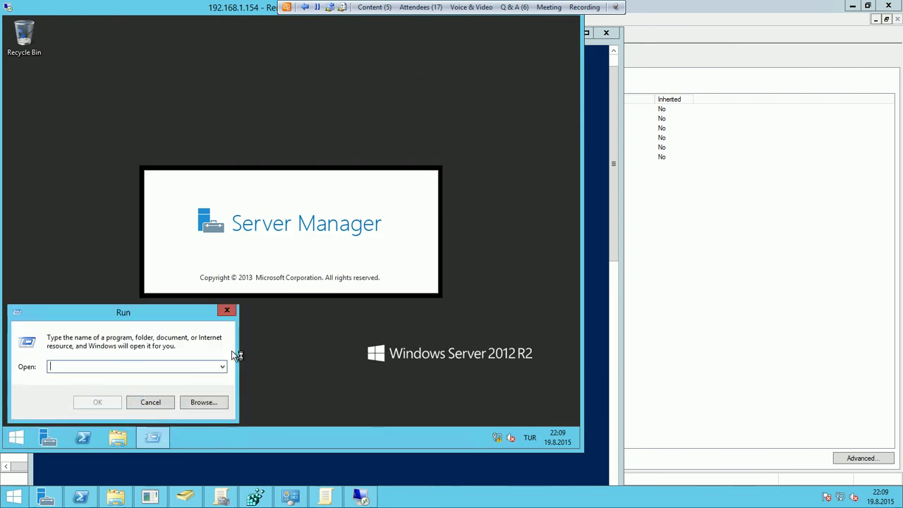
click(150, 404)
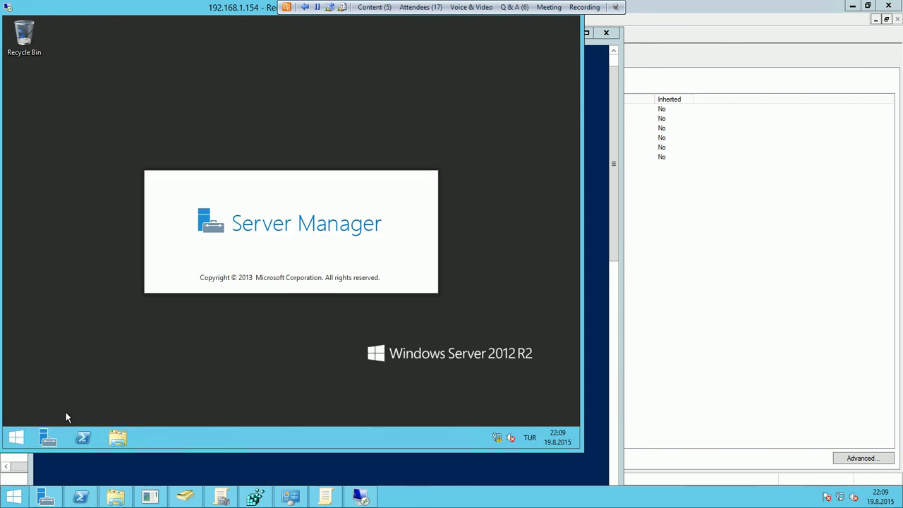
right_click(15, 438)
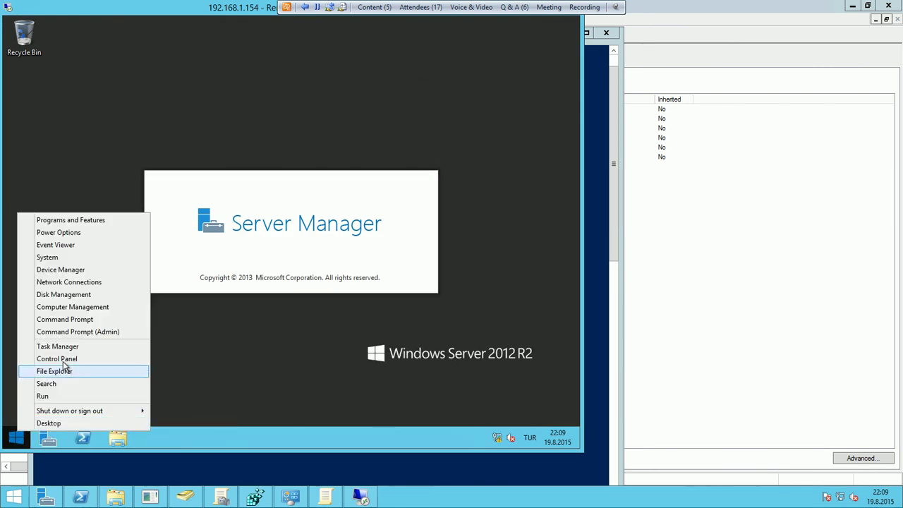
click(114, 164)
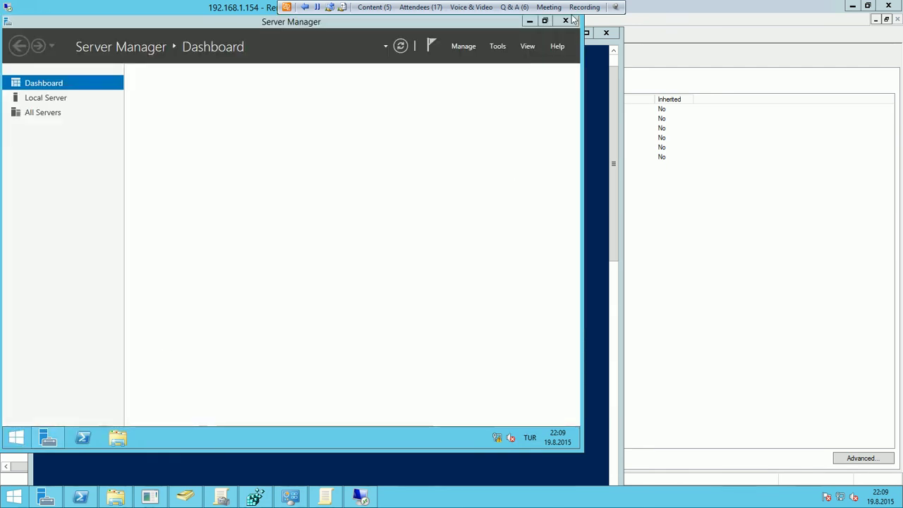
click(529, 21)
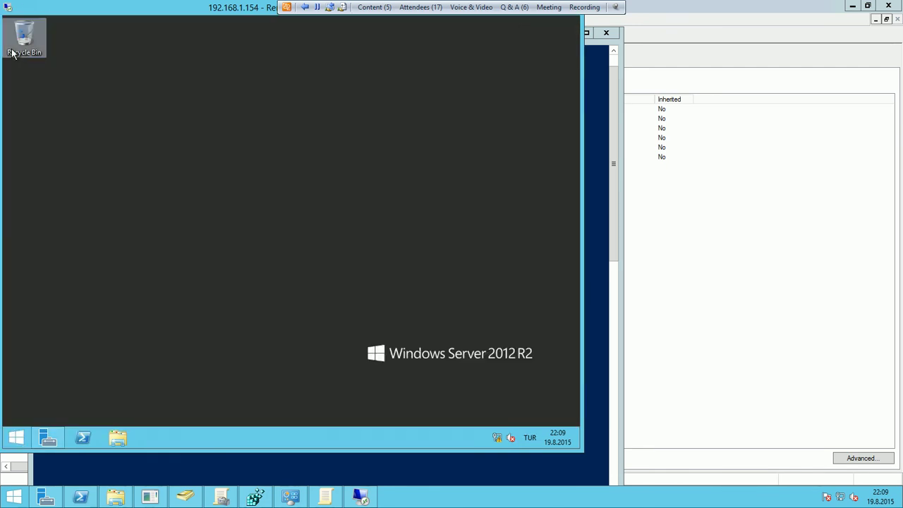
right_click(15, 438)
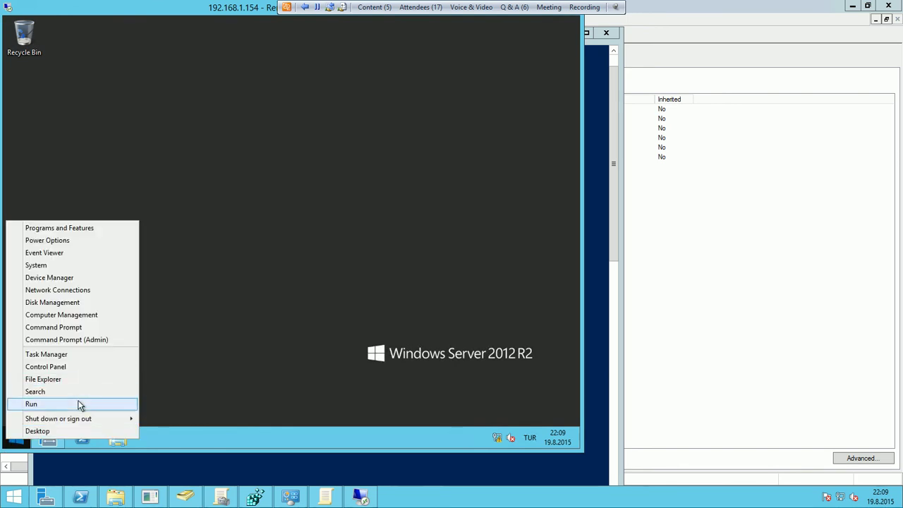
click(68, 365)
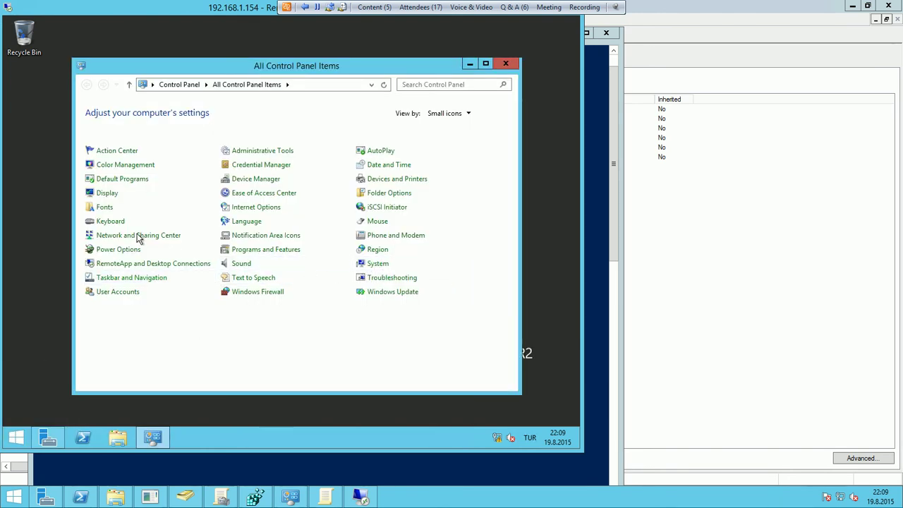
Sign the test user out from the Start screen and bring Group Policy Management back
click(16, 438)
click(522, 65)
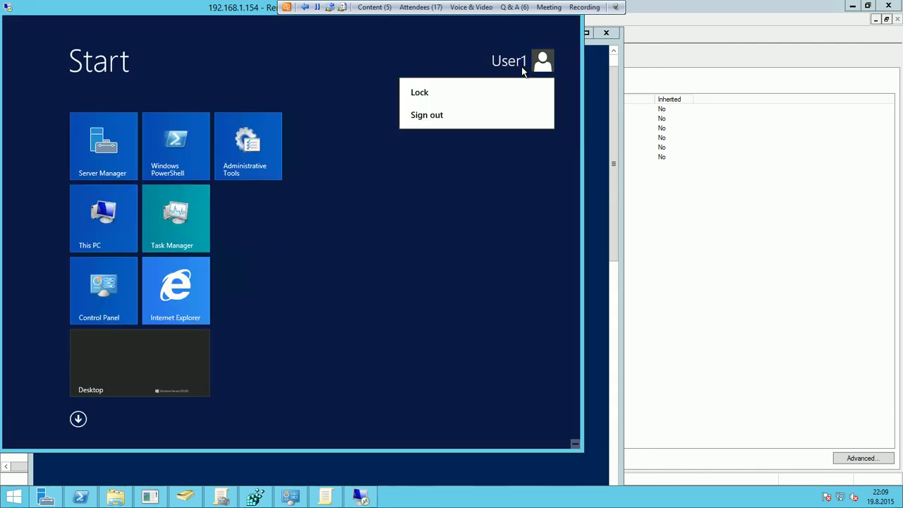
click(421, 120)
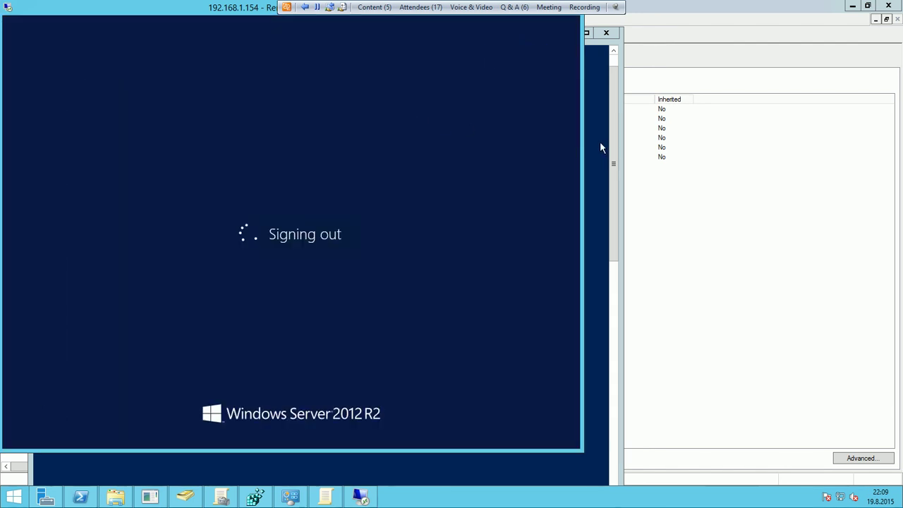
click(685, 206)
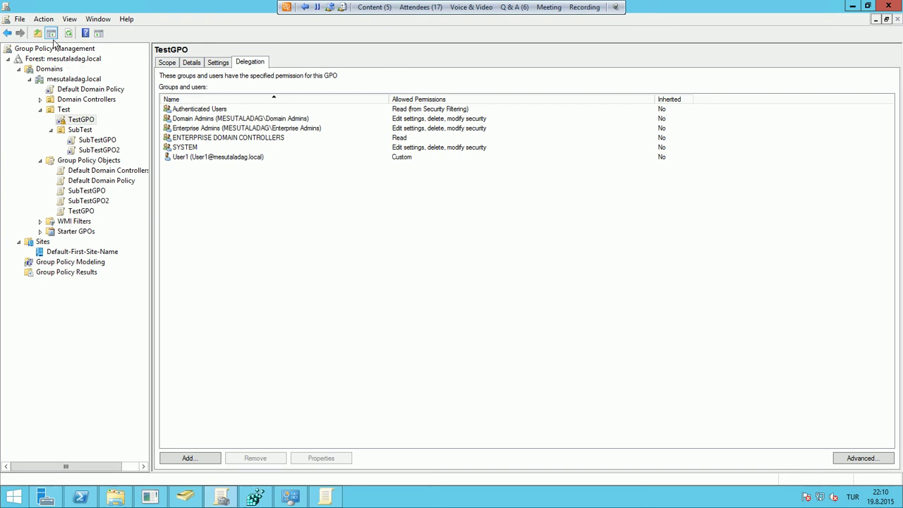
Start adding another forest from the Group Policy Management root, then cancel
right_click(84, 49)
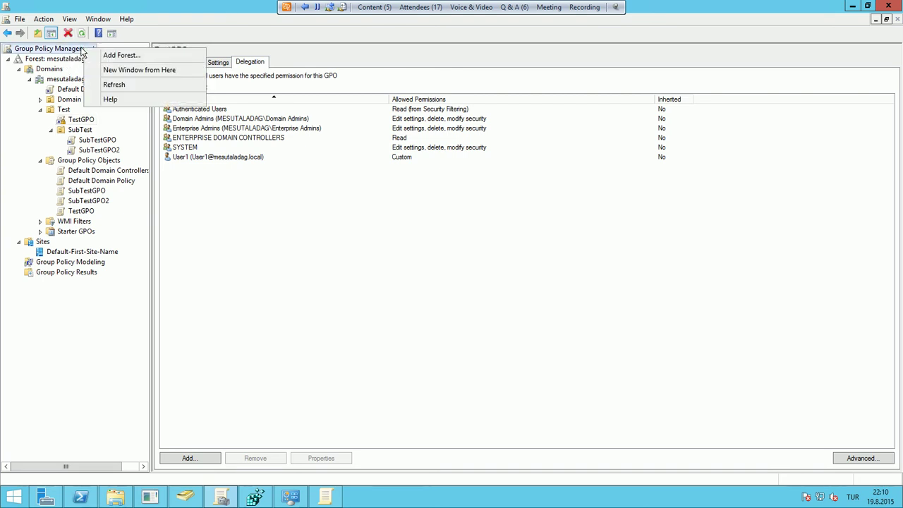
right_click(63, 51)
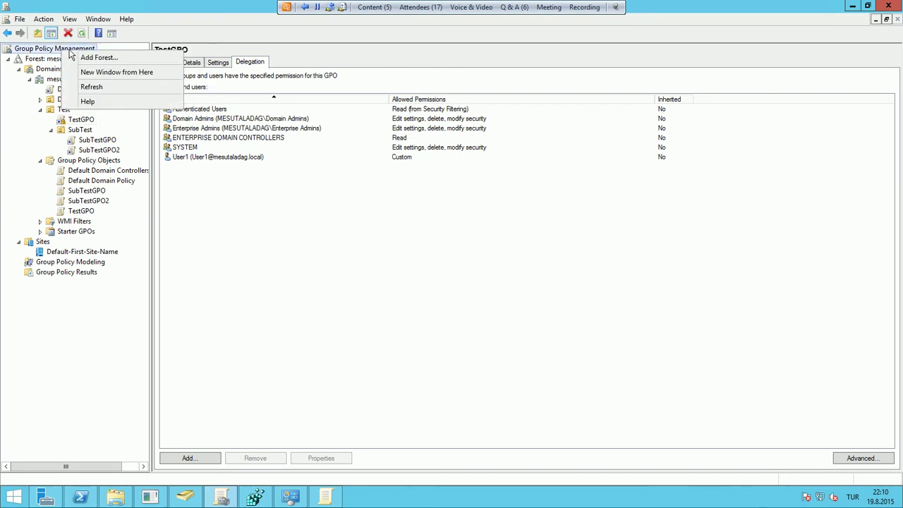
click(97, 58)
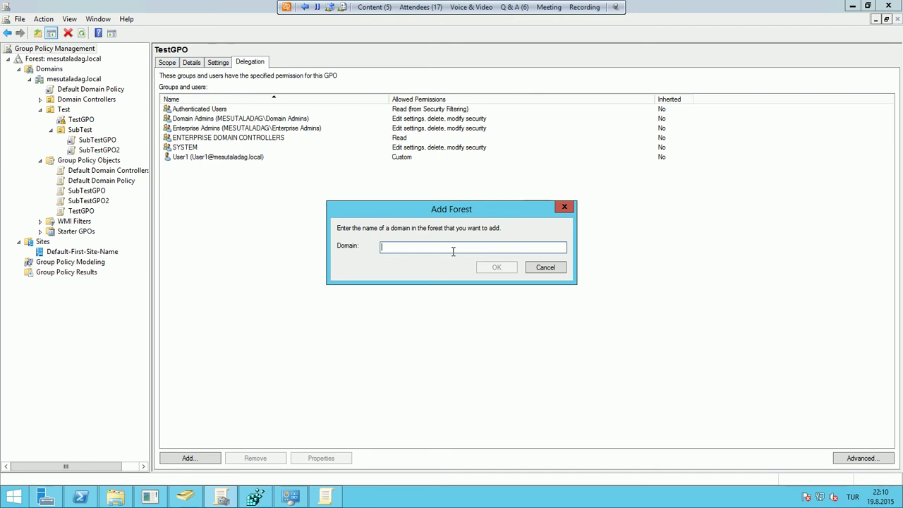
click(558, 269)
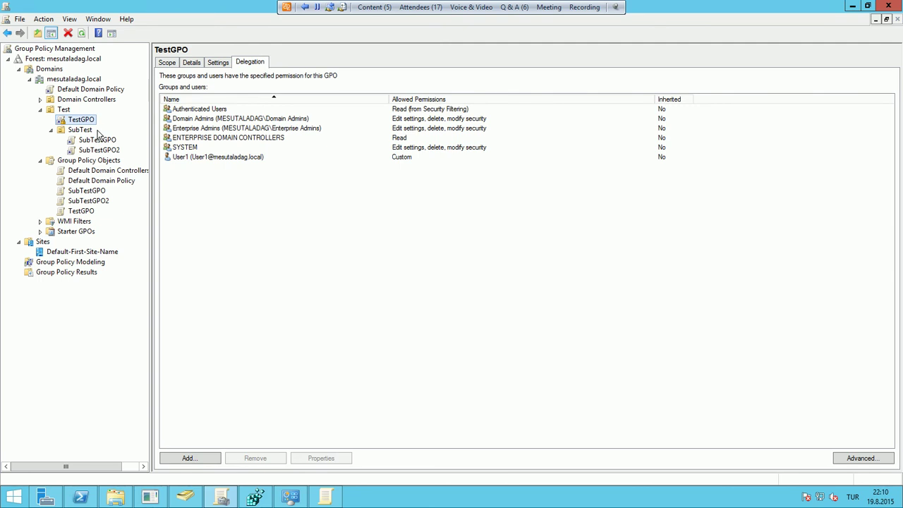
Open Search for Group Policy Objects on the forest, searching across all domains
right_click(96, 62)
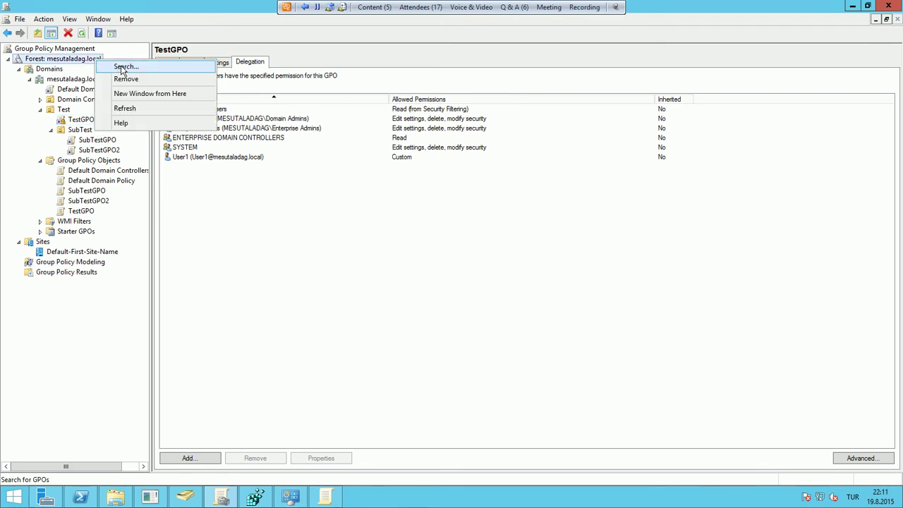
click(122, 67)
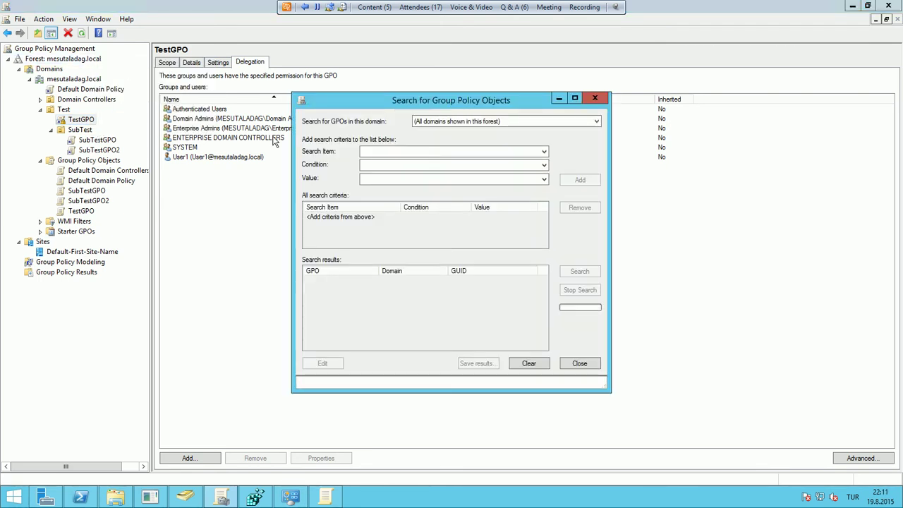
click(503, 121)
click(503, 121)
click(503, 122)
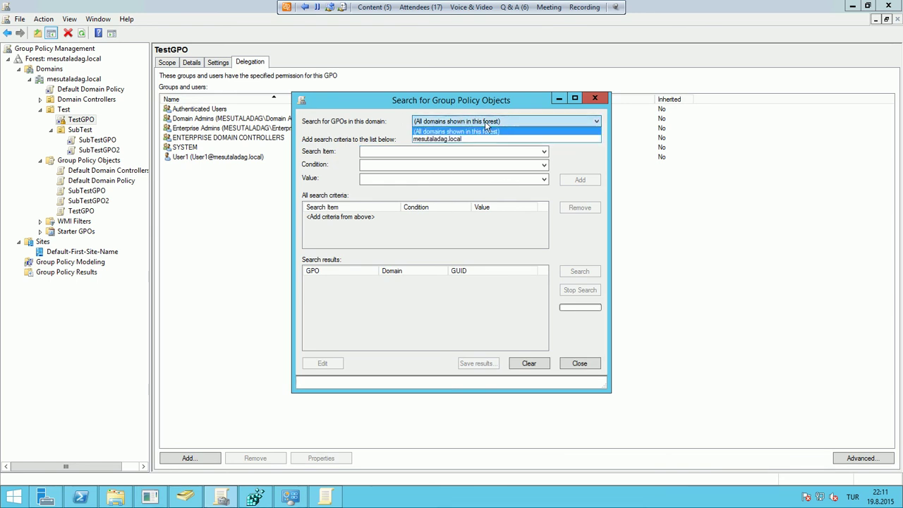
click(464, 138)
click(478, 124)
click(477, 132)
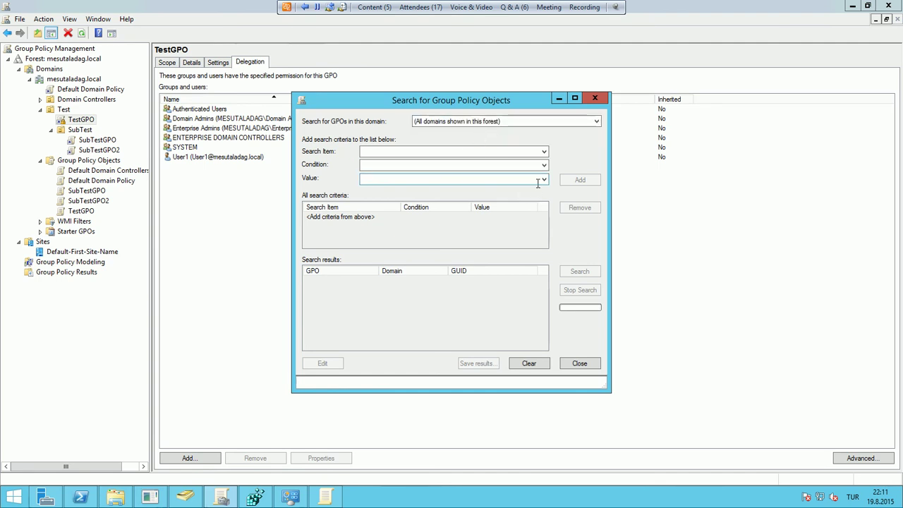
Set the search criterion to GPO Name Contains and place the cursor in the Value box
click(548, 154)
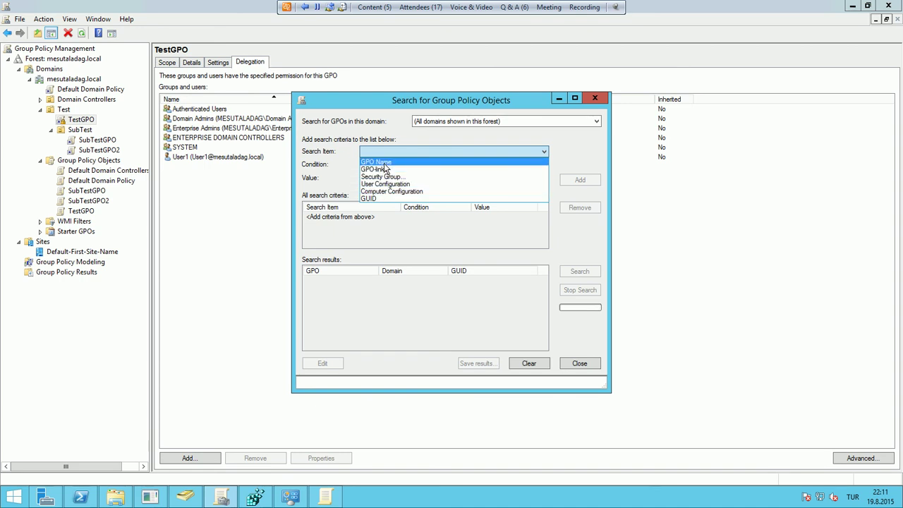
click(384, 163)
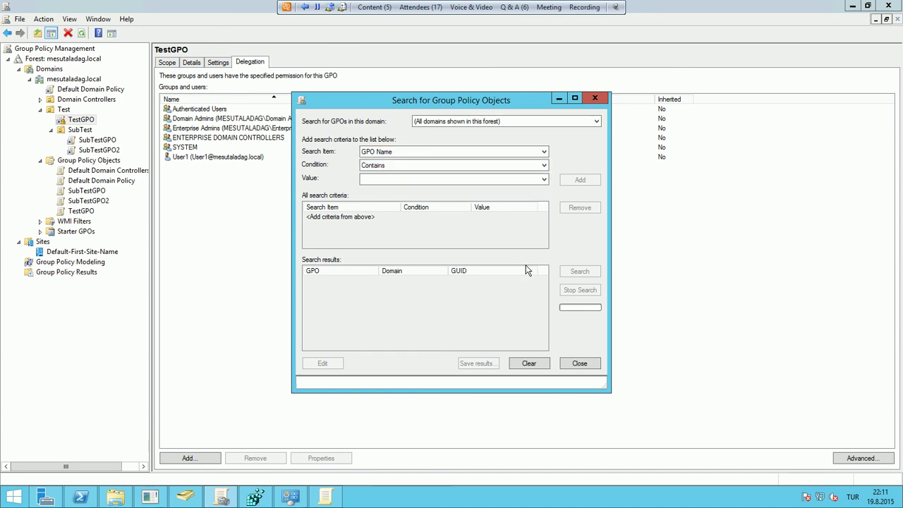
click(379, 171)
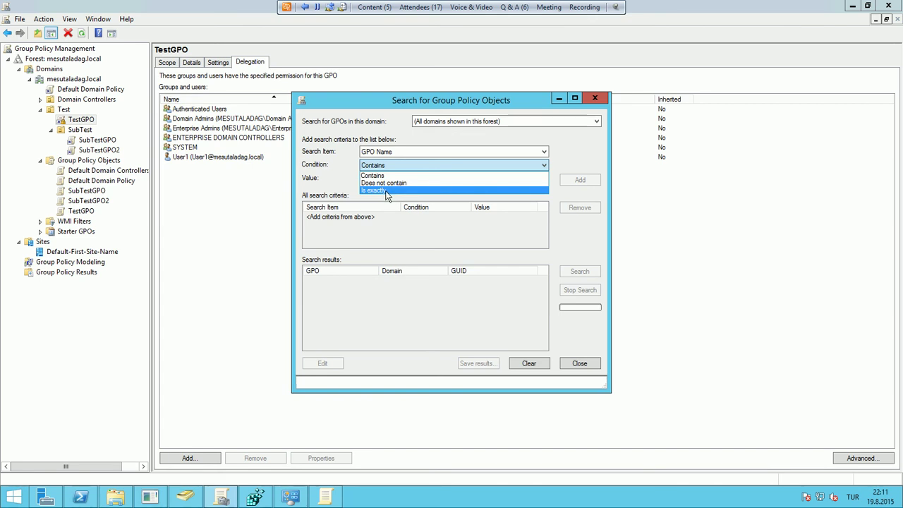
click(388, 176)
click(393, 180)
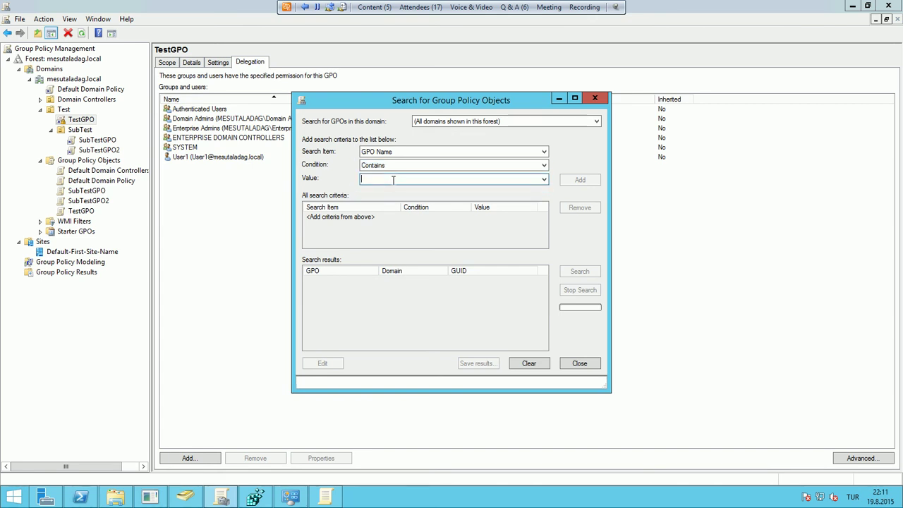
Search for GPOs named with 'Test', open SubTestGPO in the editor, then close the search
text(Test)
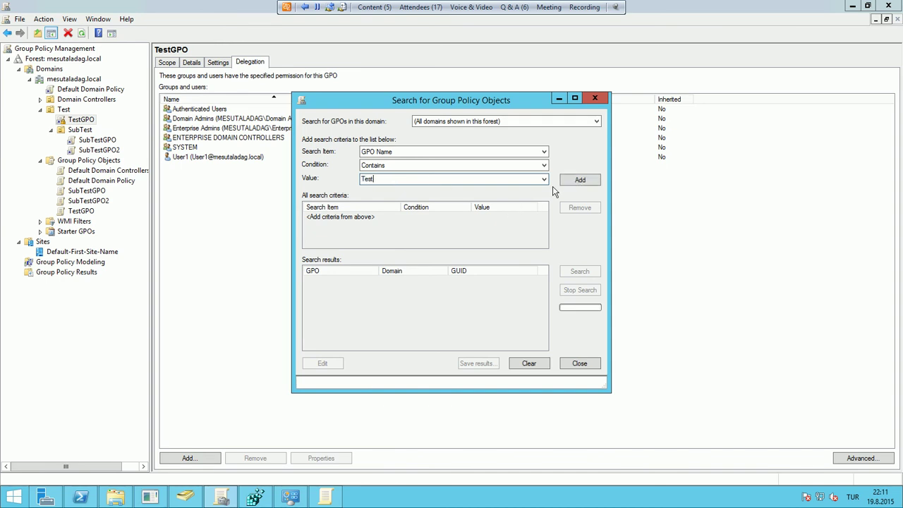
click(567, 182)
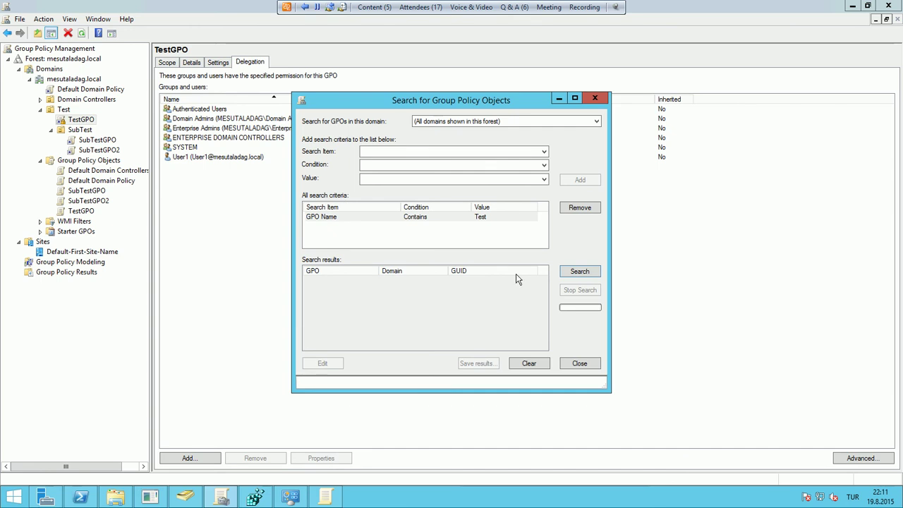
click(580, 273)
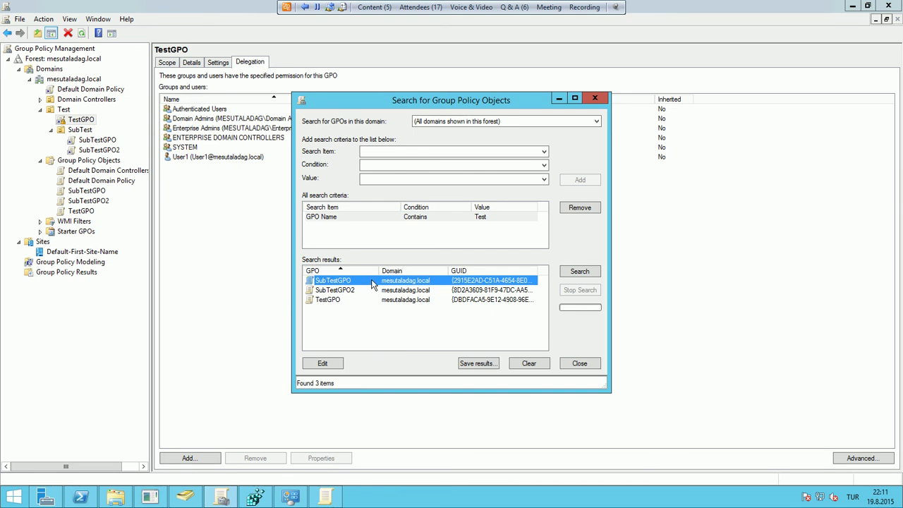
click(326, 364)
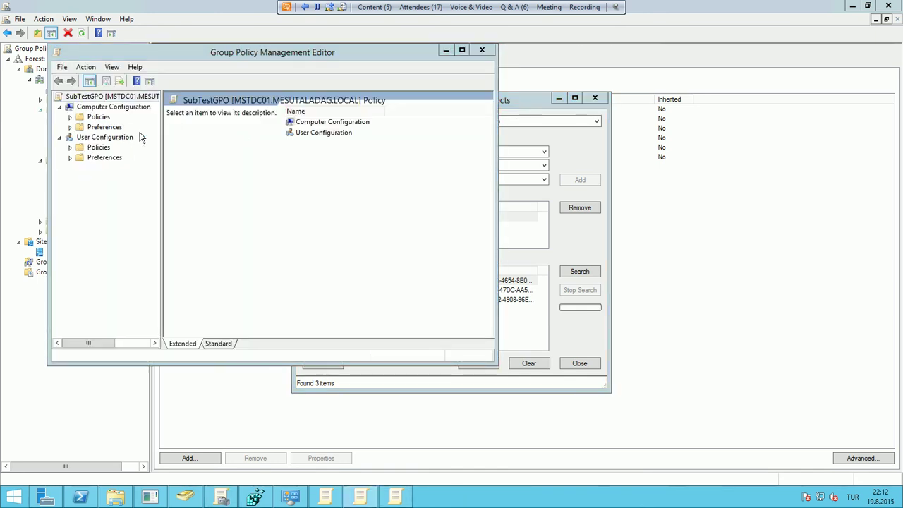
click(477, 48)
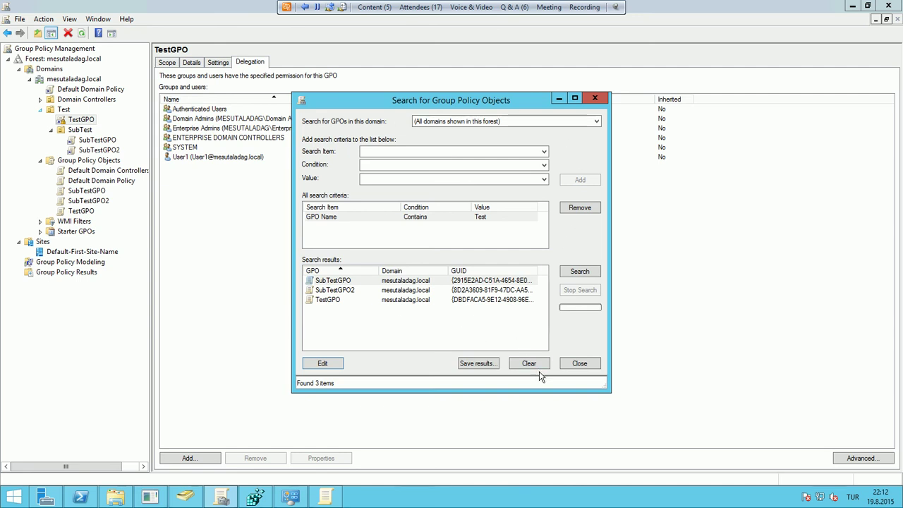
click(583, 364)
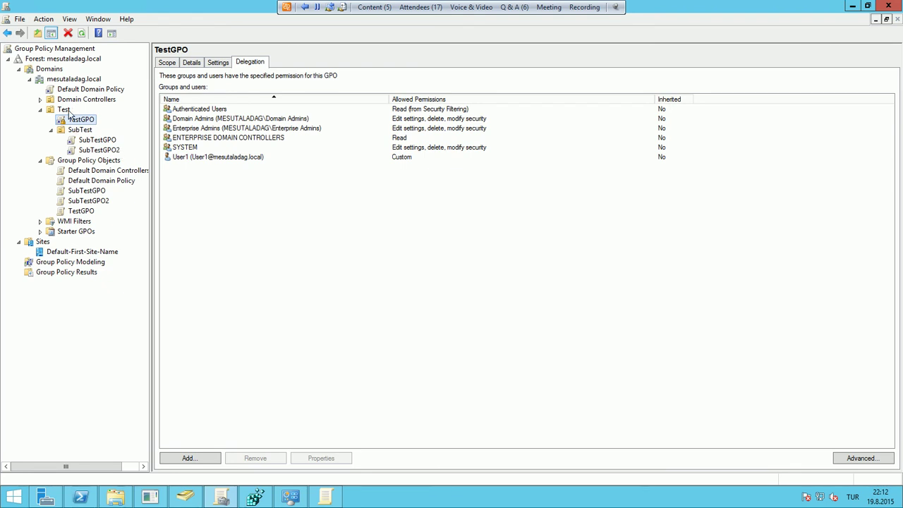
Remove the mesutaladag.local forest from the console and add it back
right_click(58, 60)
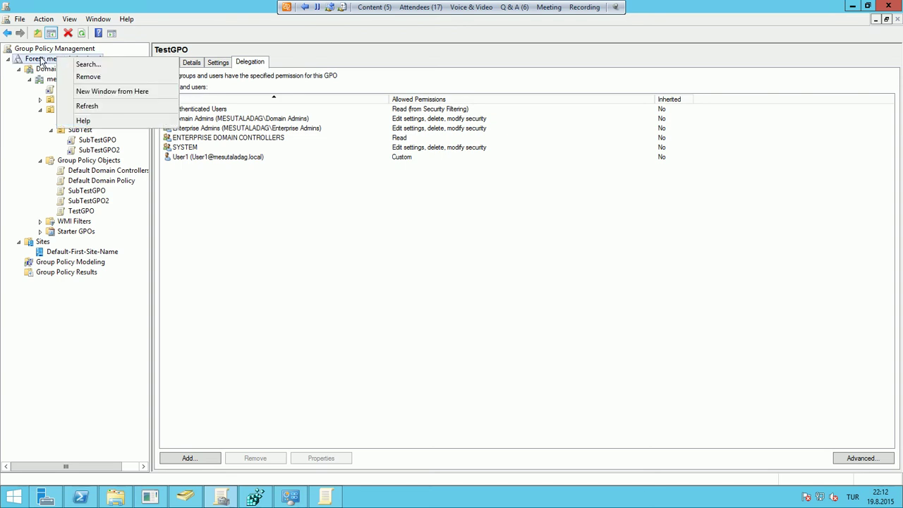
click(90, 78)
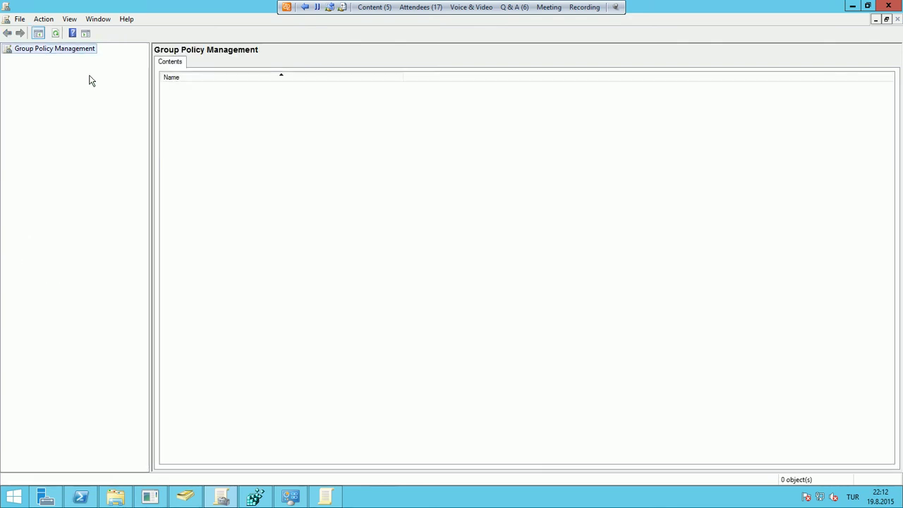
right_click(79, 51)
click(106, 57)
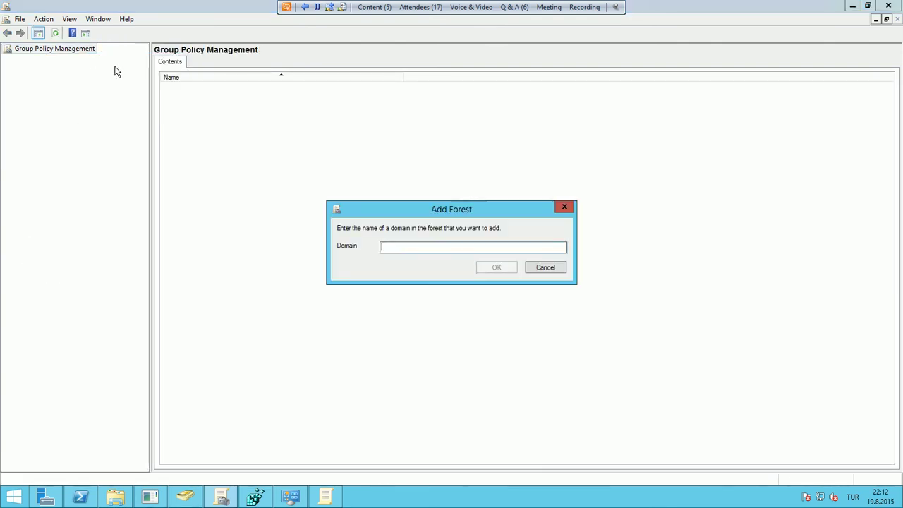
text(mes)
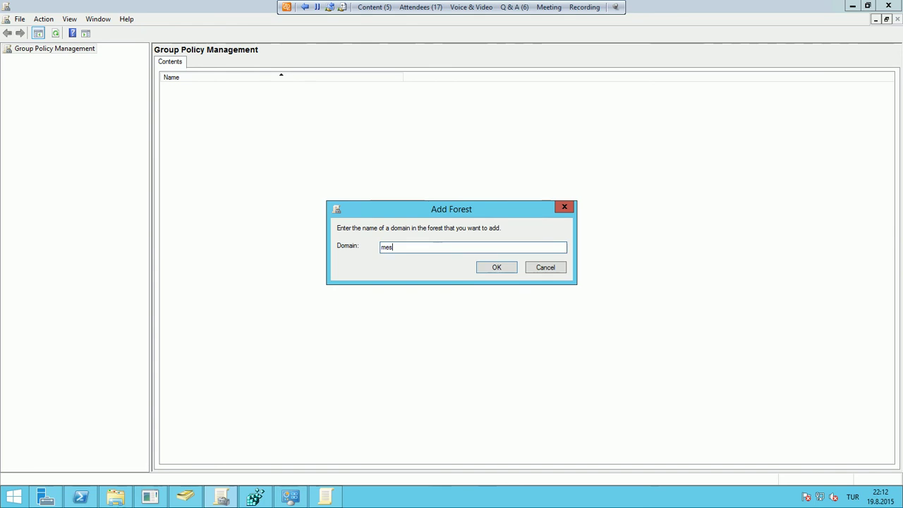
text(utaladag.local)
key(Return)
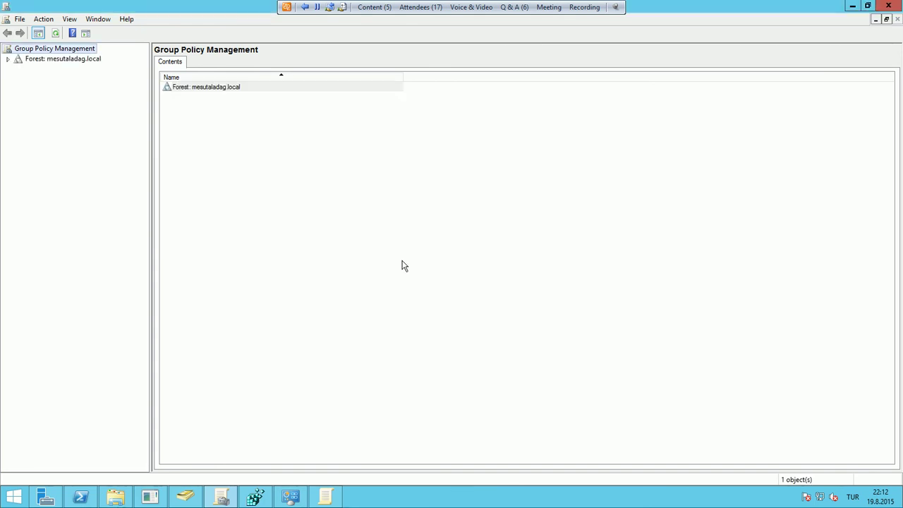
Expand the forest to the mesutaladag.local domain's status and confirm it under Show Domains
double_click(63, 60)
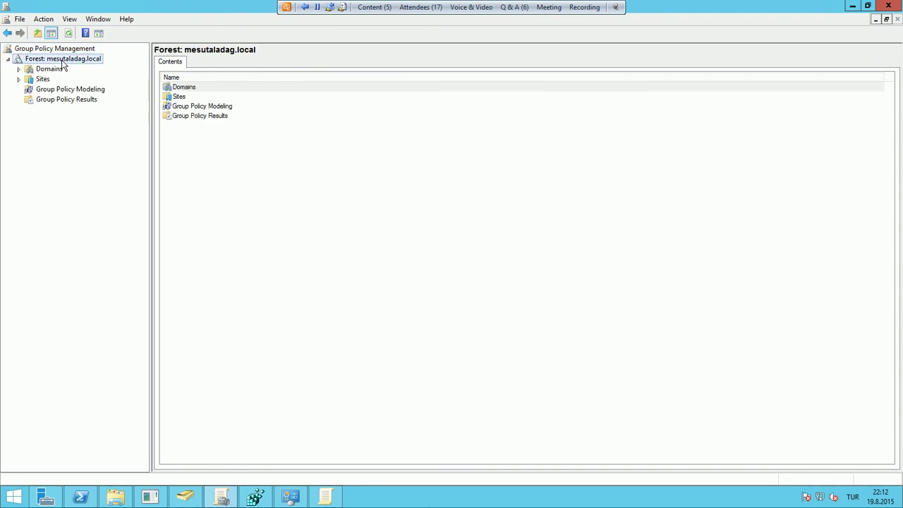
double_click(58, 72)
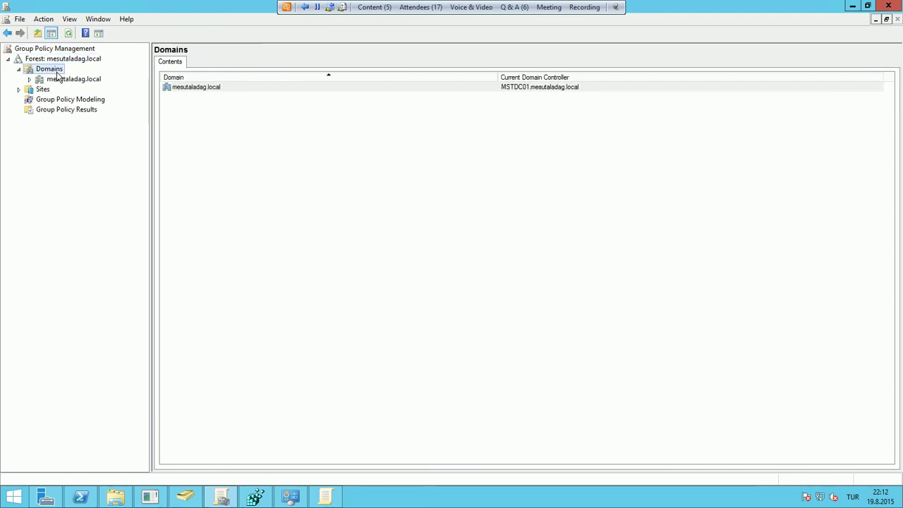
click(74, 82)
double_click(73, 82)
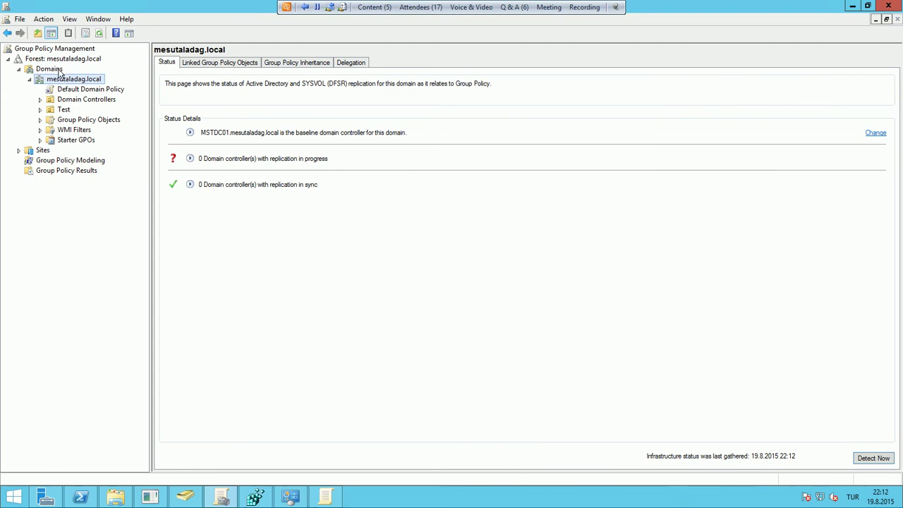
right_click(60, 73)
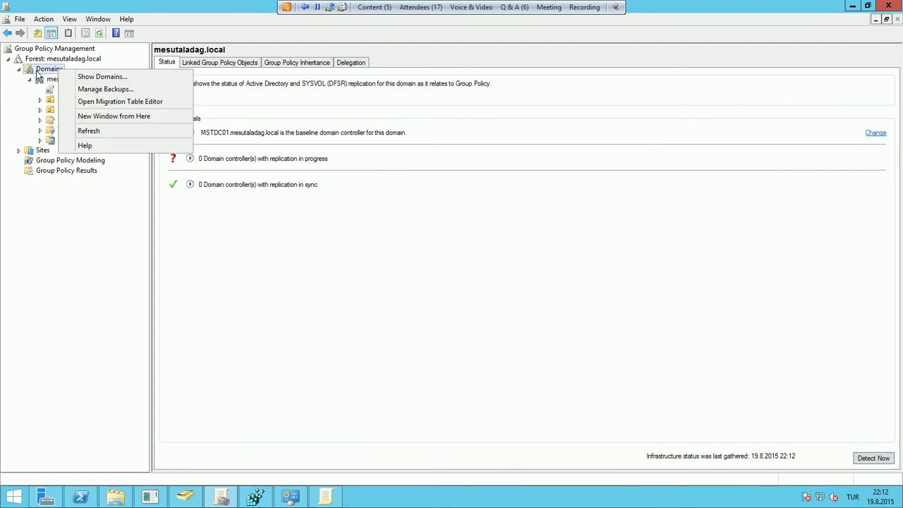
click(98, 77)
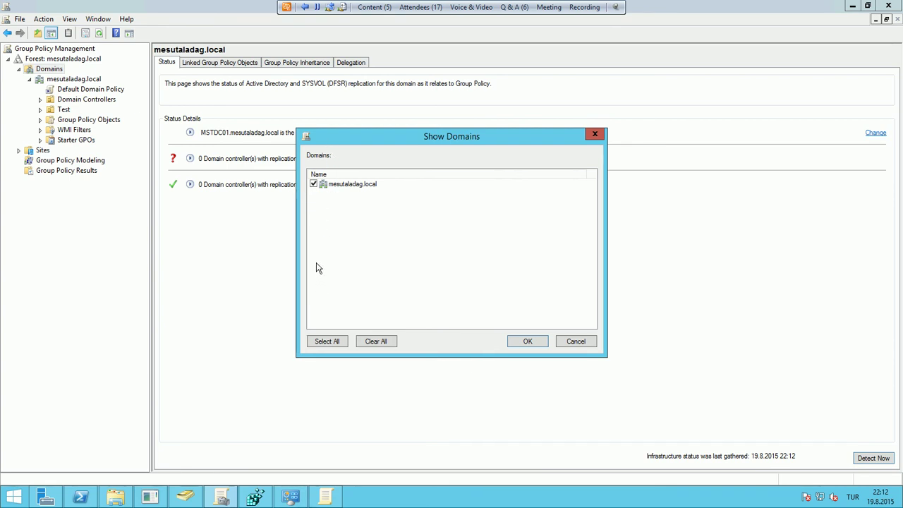
click(526, 341)
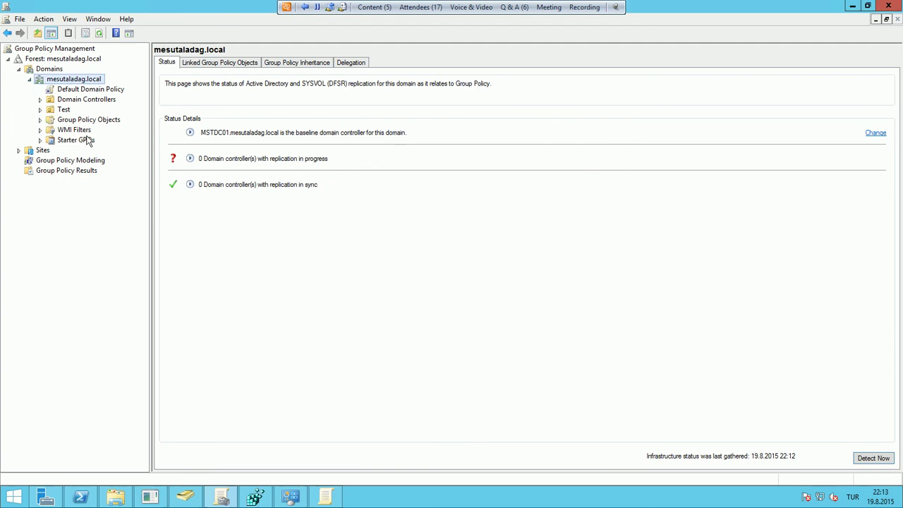
Review the mesutaladag.local domain's Linked Group Policy Objects and Group Policy Inheritance tabs
click(101, 90)
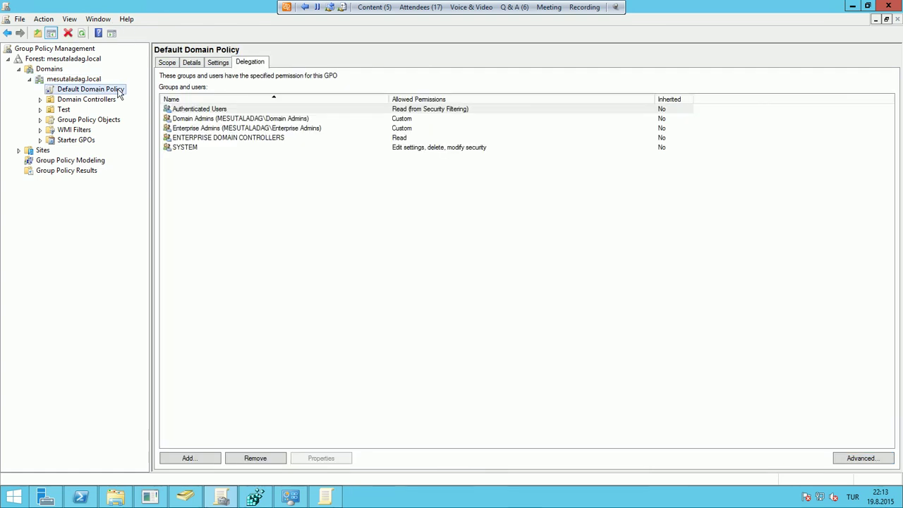
click(91, 80)
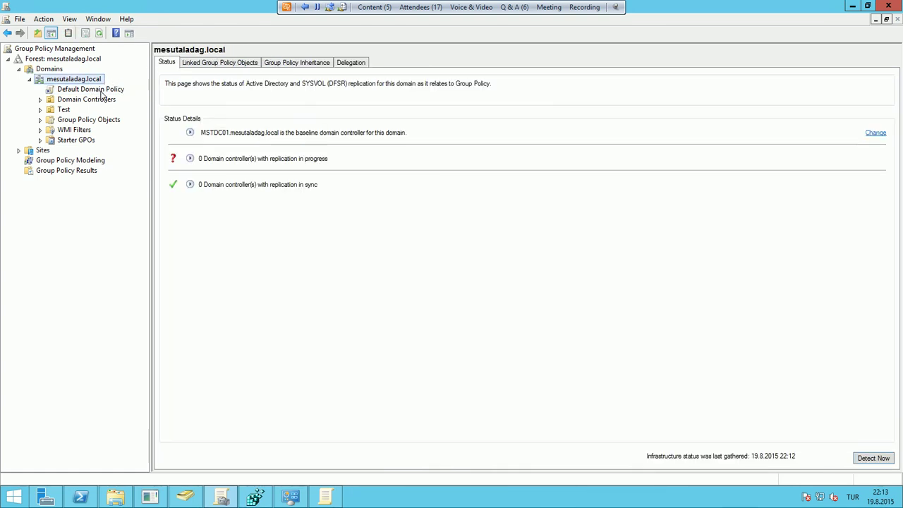
click(100, 99)
click(98, 80)
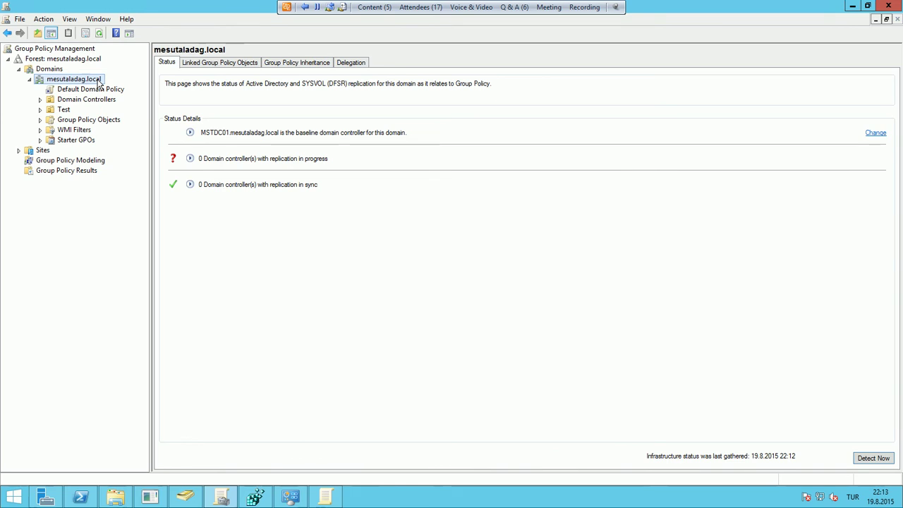
click(215, 64)
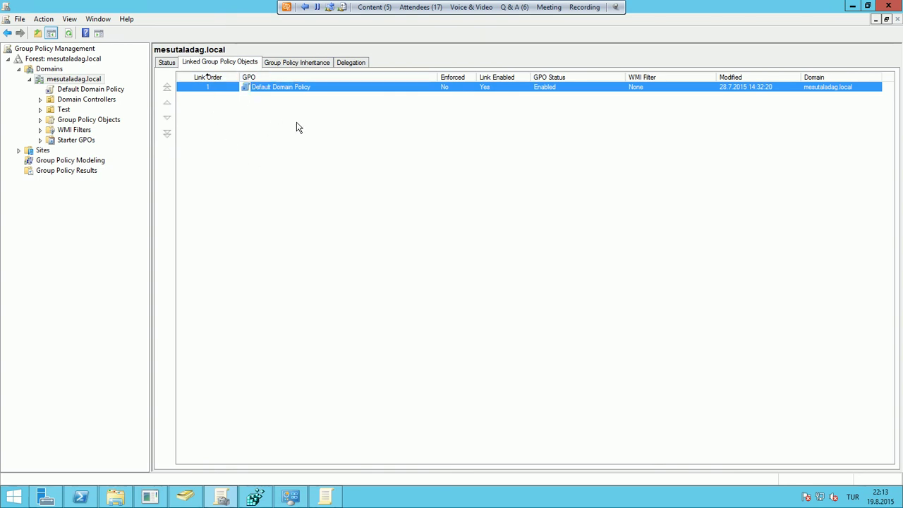
click(308, 64)
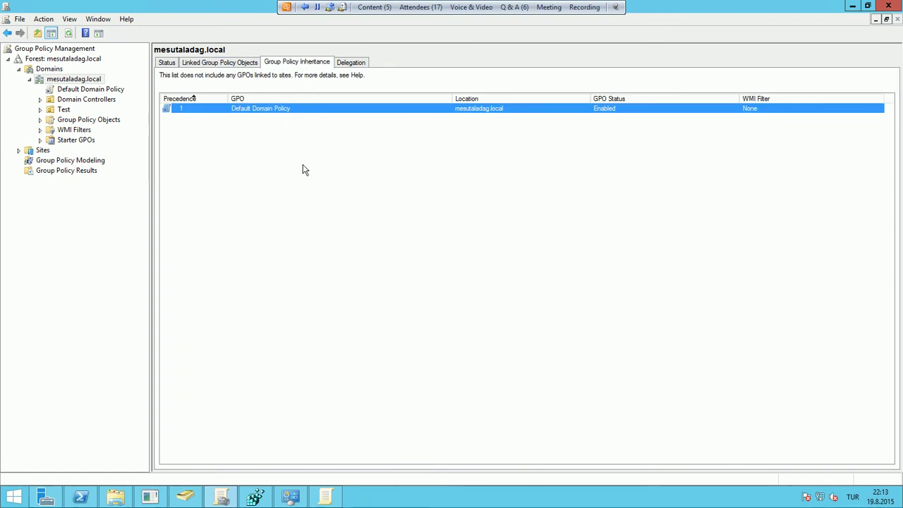
Select the Test OU and view its Inheritance and Delegation tabs
click(62, 111)
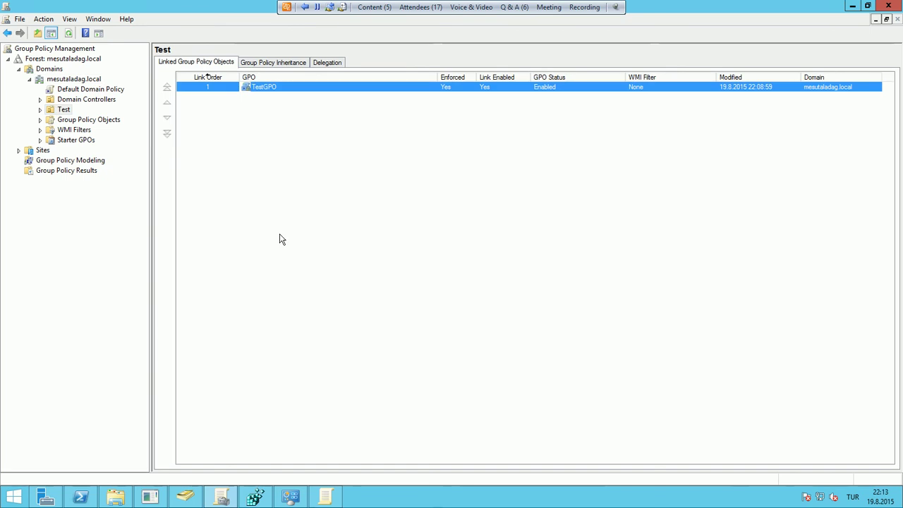
click(285, 62)
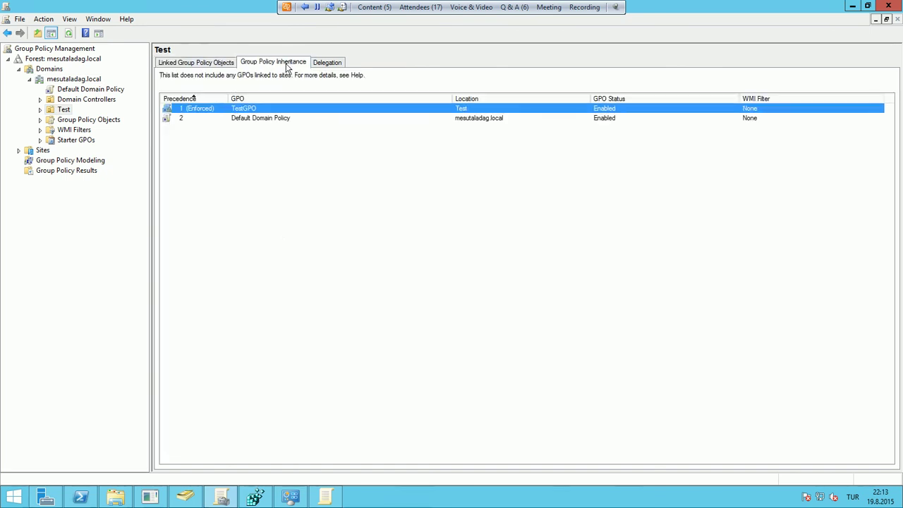
click(252, 119)
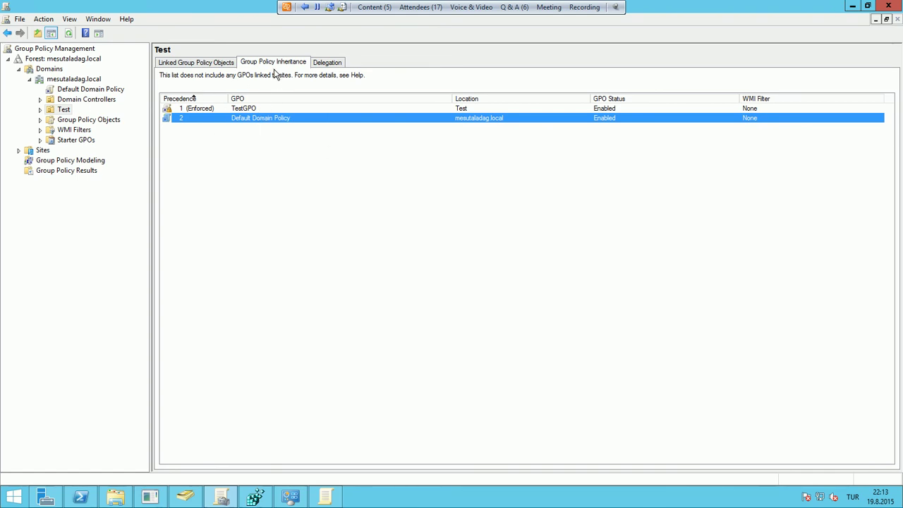
click(324, 63)
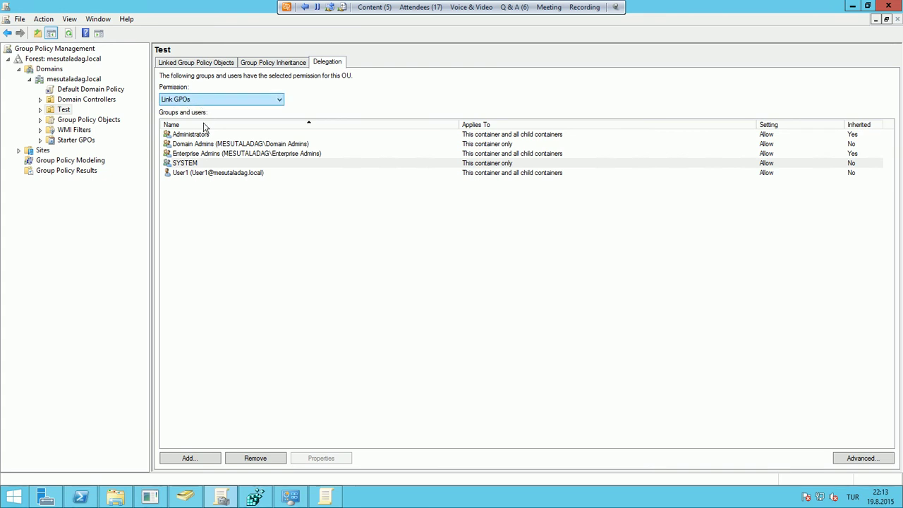
Switch the Test OU's Delegation permission list to 'Read Group Policy Results data'
click(201, 144)
click(200, 136)
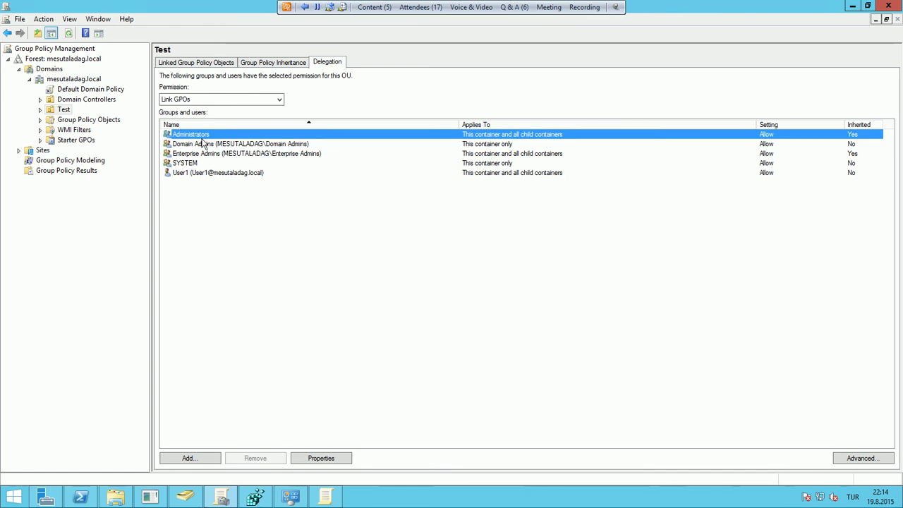
click(210, 154)
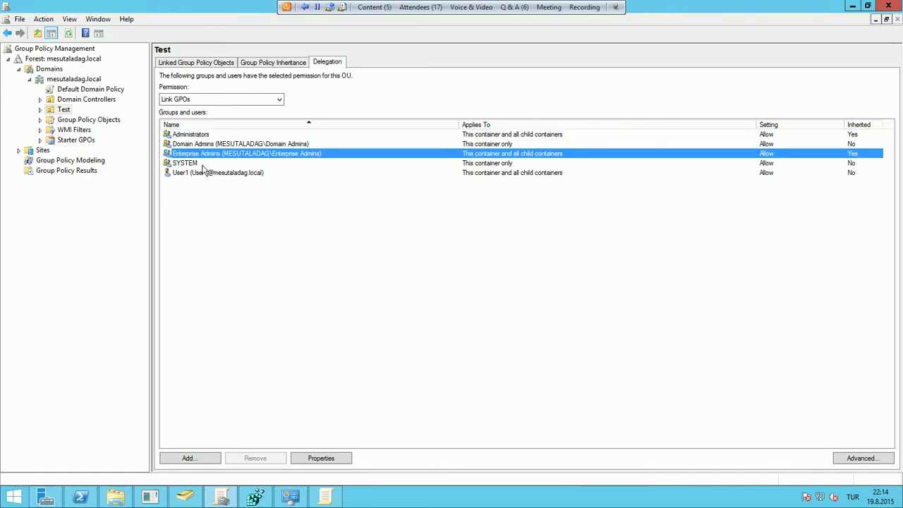
click(196, 176)
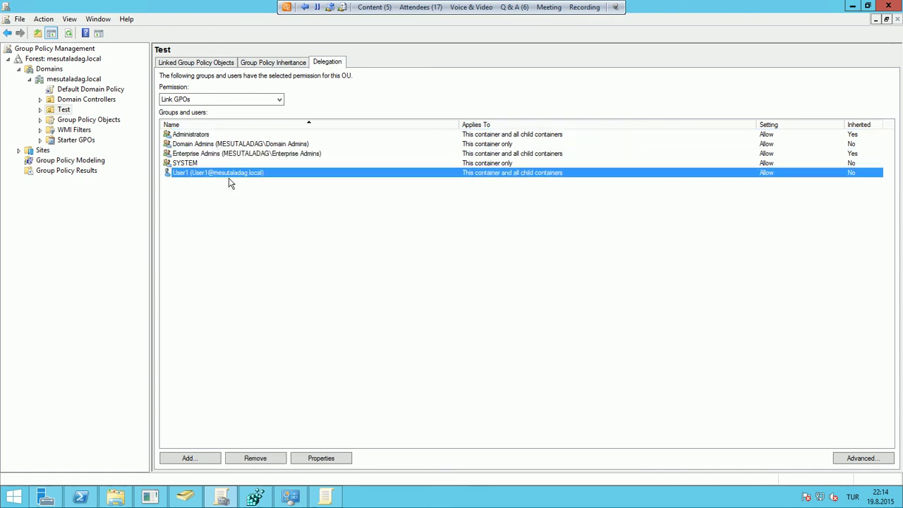
click(248, 101)
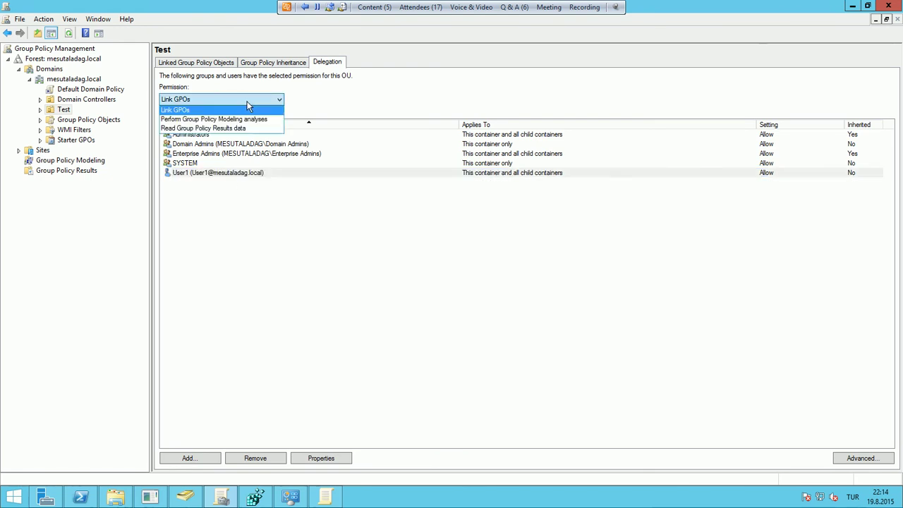
click(209, 129)
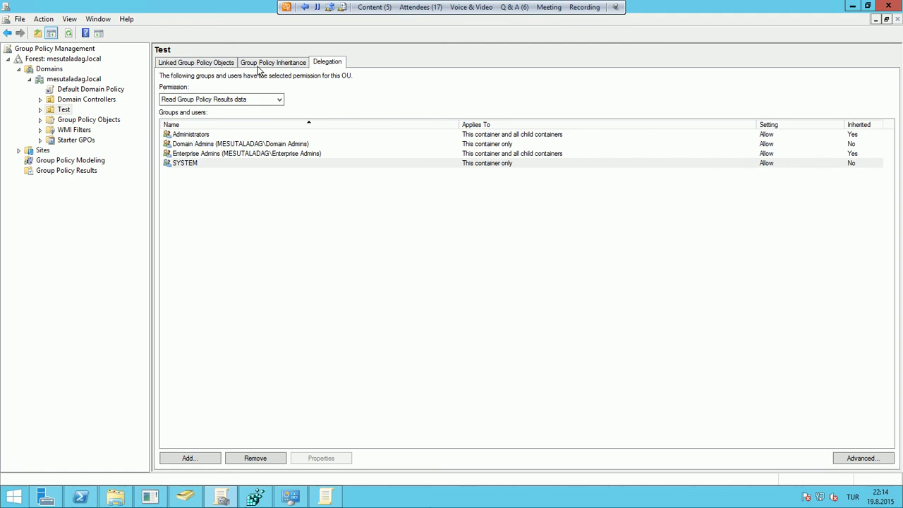
click(184, 64)
Run Detect Now on mesutaladag.local's replication status, expand both sections, then select Default Domain Policy
click(51, 78)
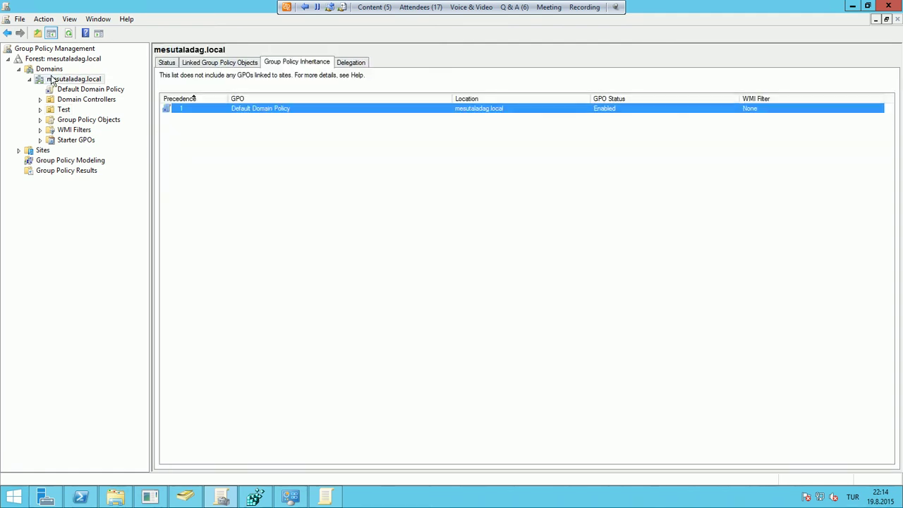
click(168, 64)
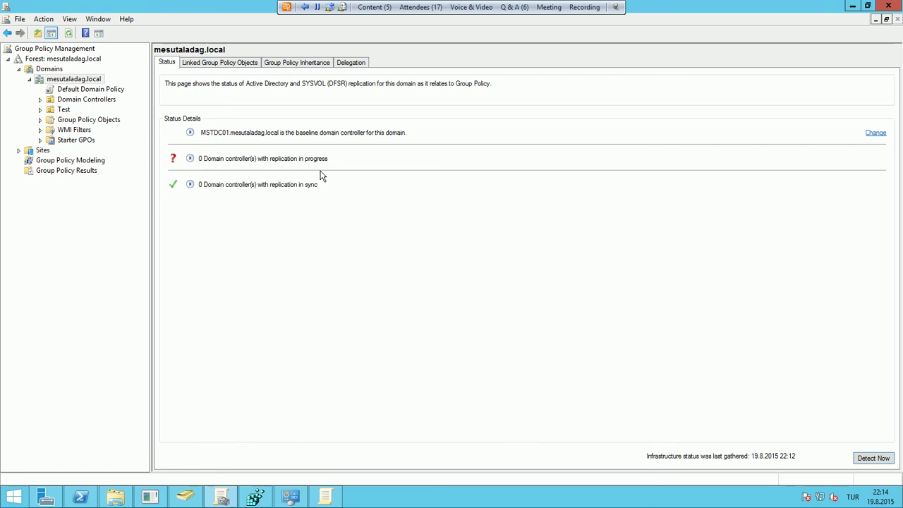
click(869, 459)
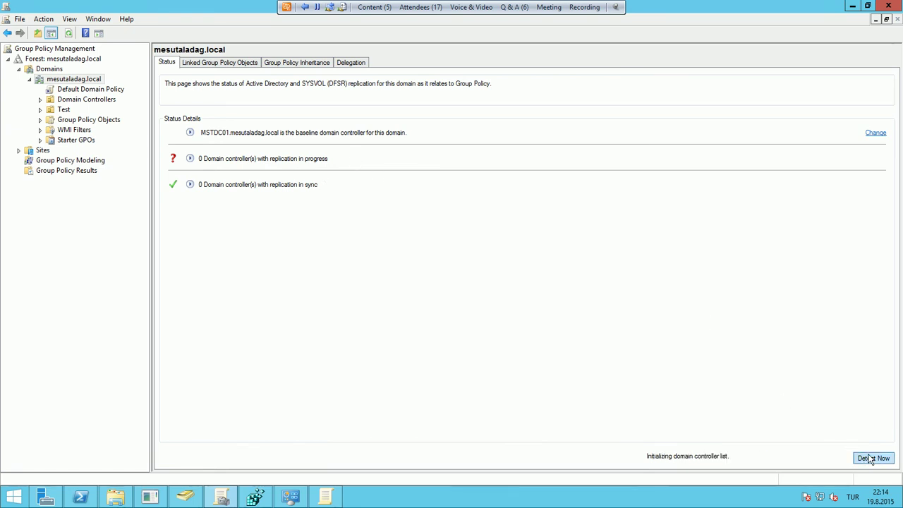
click(190, 158)
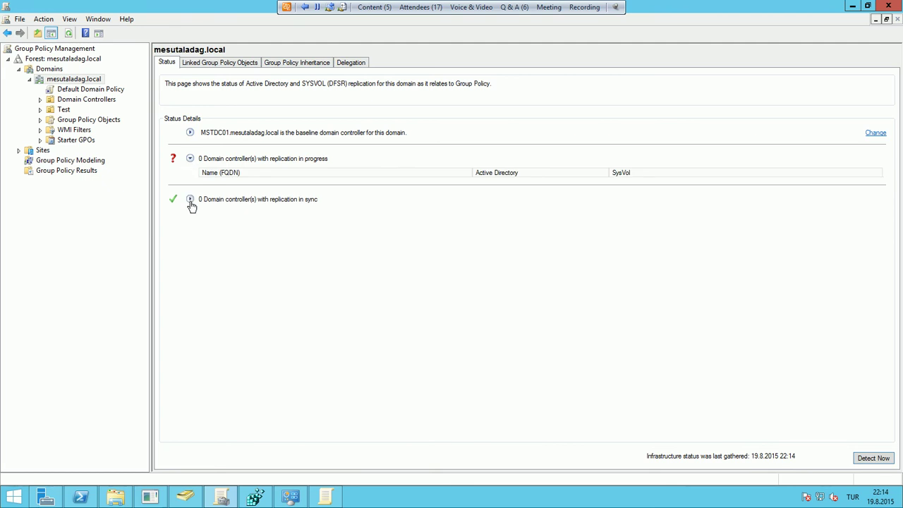
click(190, 199)
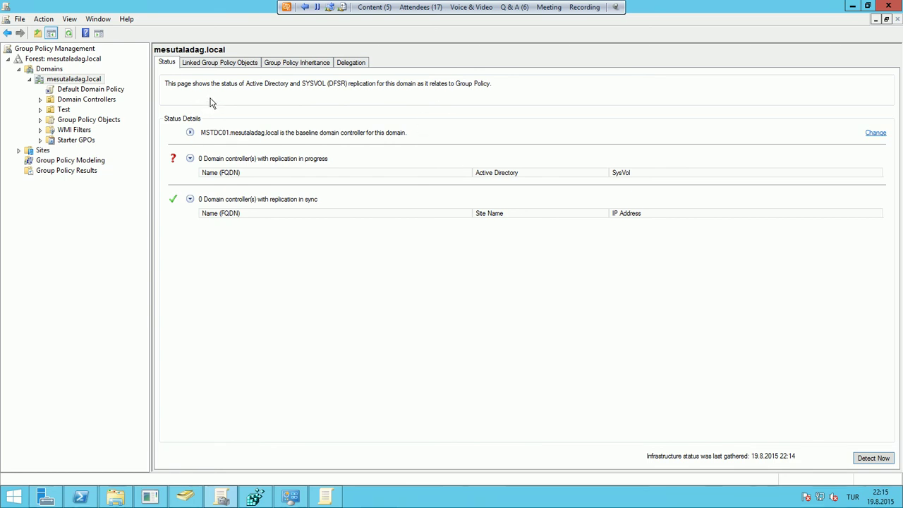
click(95, 89)
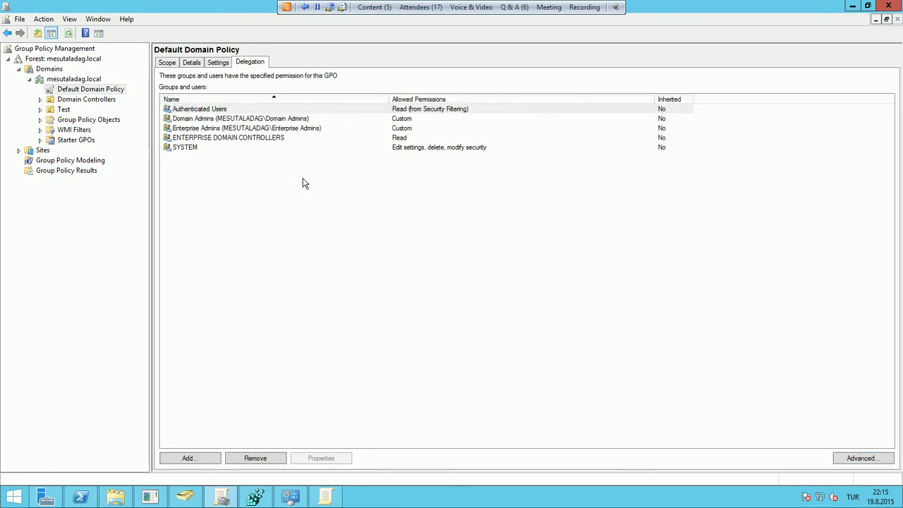
Check Default Domain Policy's Scope tab, then expand the Test OU and select TestGPO
click(105, 100)
click(99, 89)
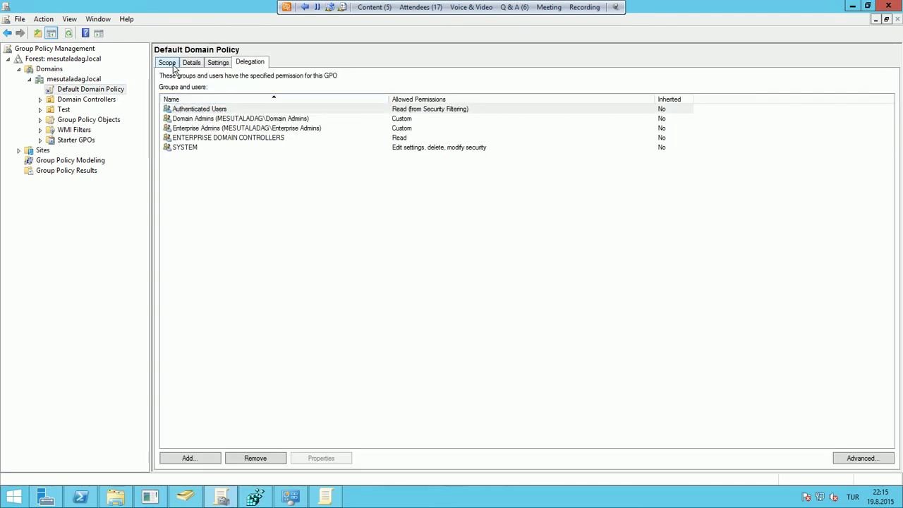
click(172, 65)
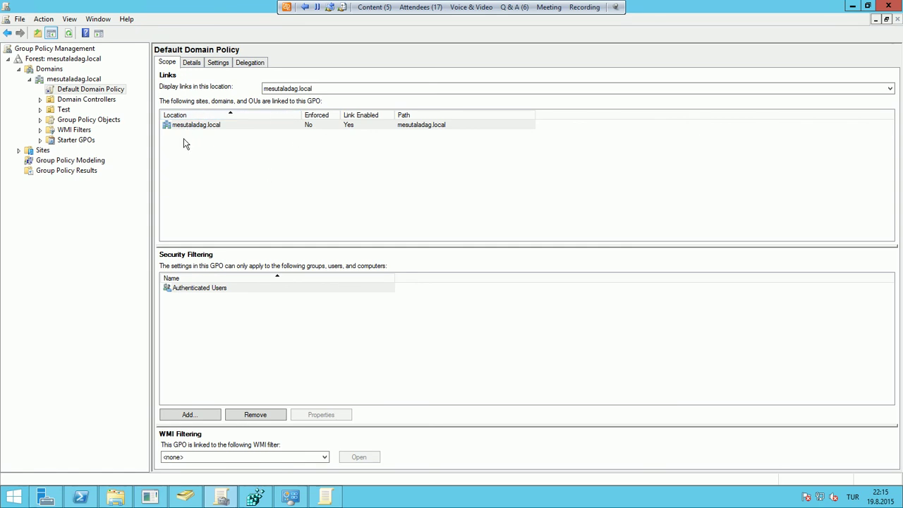
double_click(63, 110)
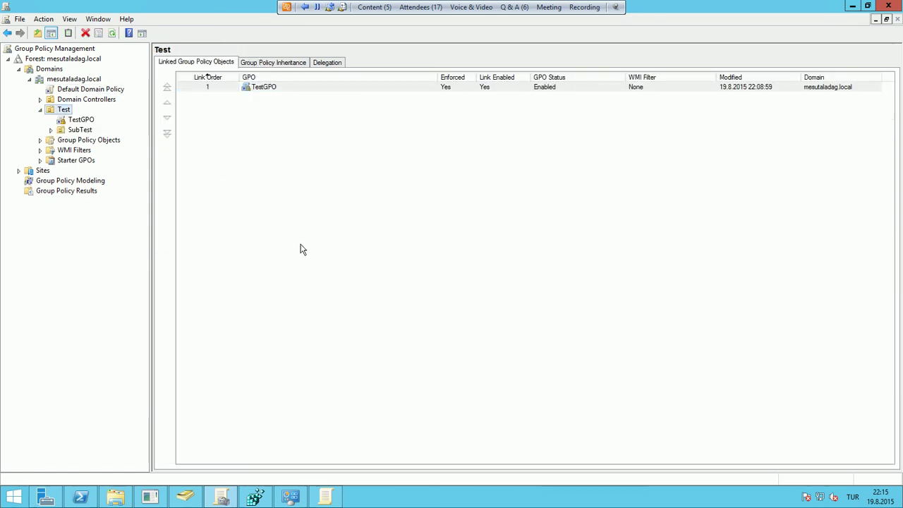
click(95, 122)
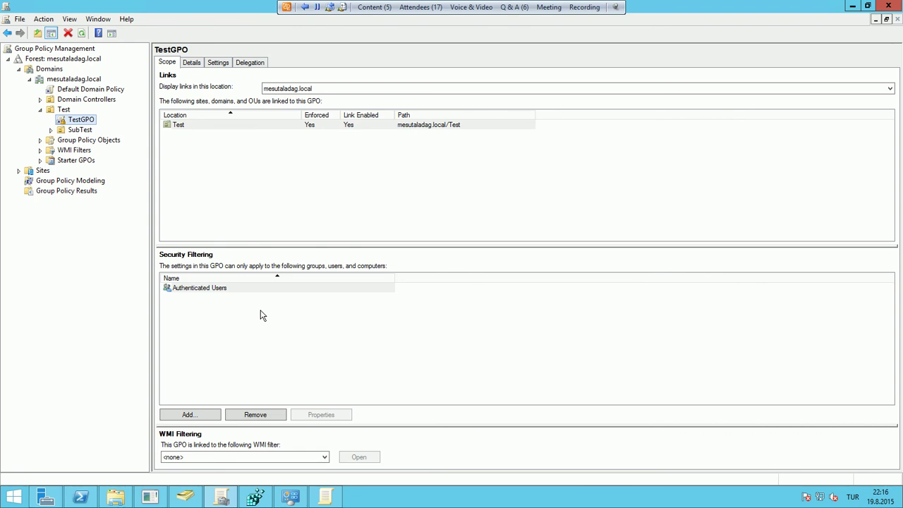
Remove Authenticated Users from TestGPO's Security Filtering and confirm
click(170, 289)
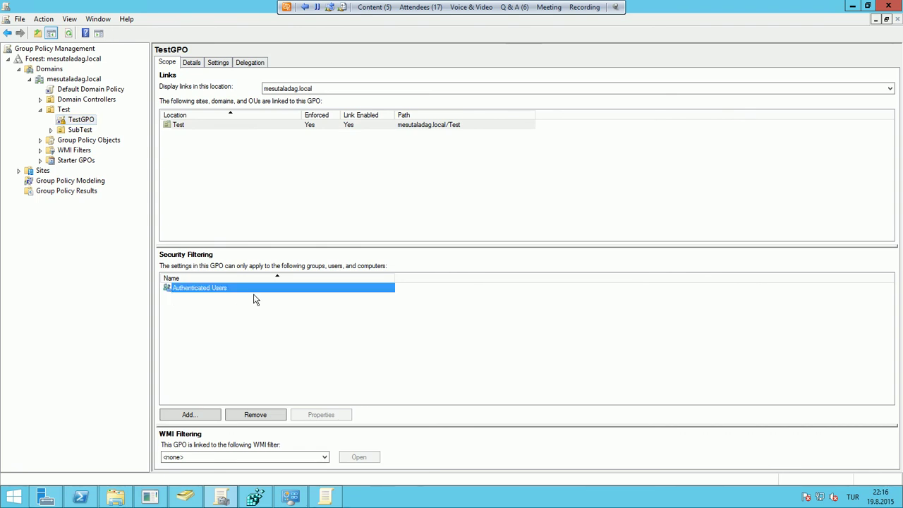
click(256, 415)
click(476, 275)
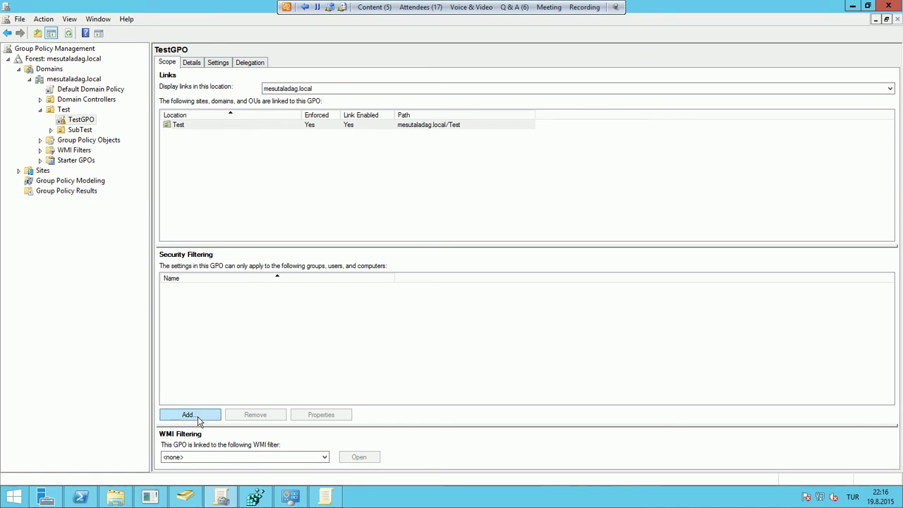
Add User2 to the Test-GPO group and verify it on the group's Members tab
click(185, 498)
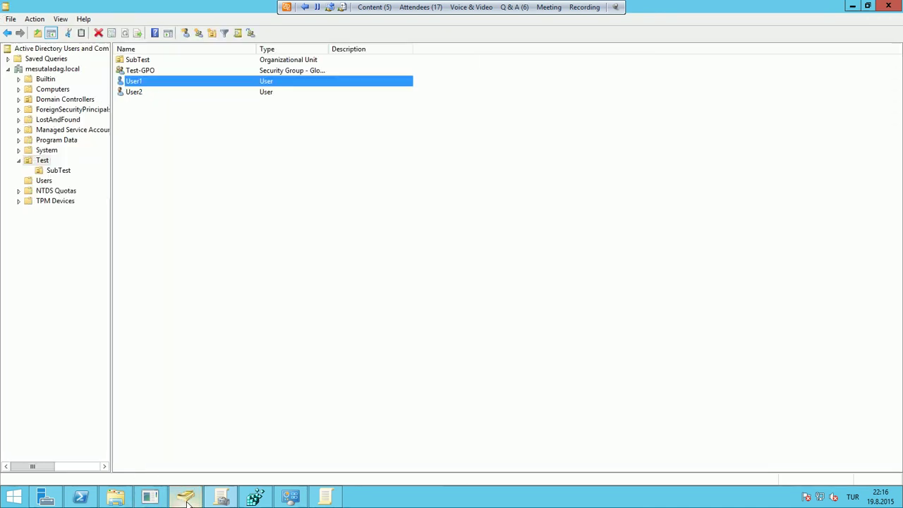
click(149, 72)
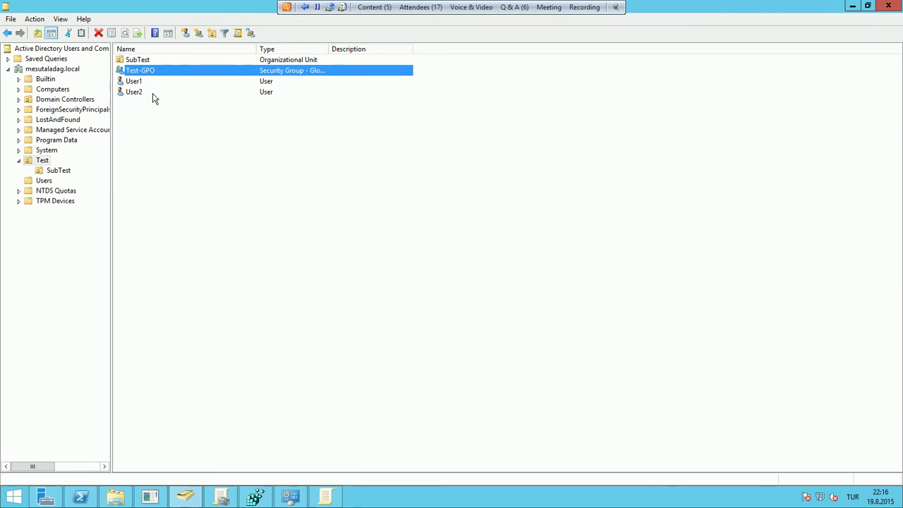
right_click(140, 94)
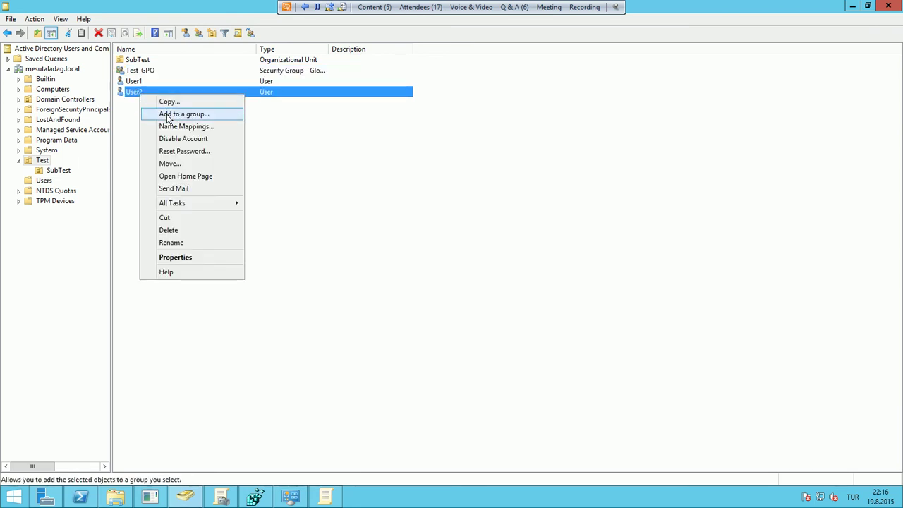
click(173, 114)
text(test)
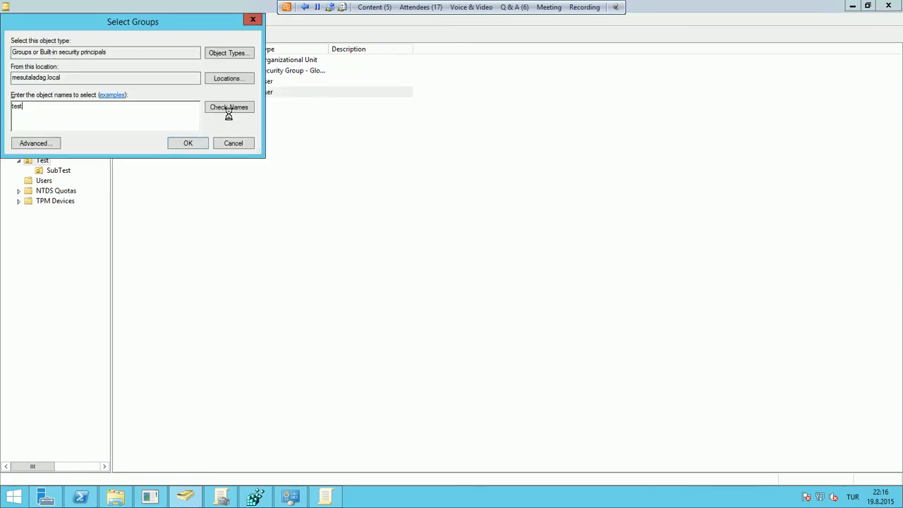
key(Return)
click(544, 289)
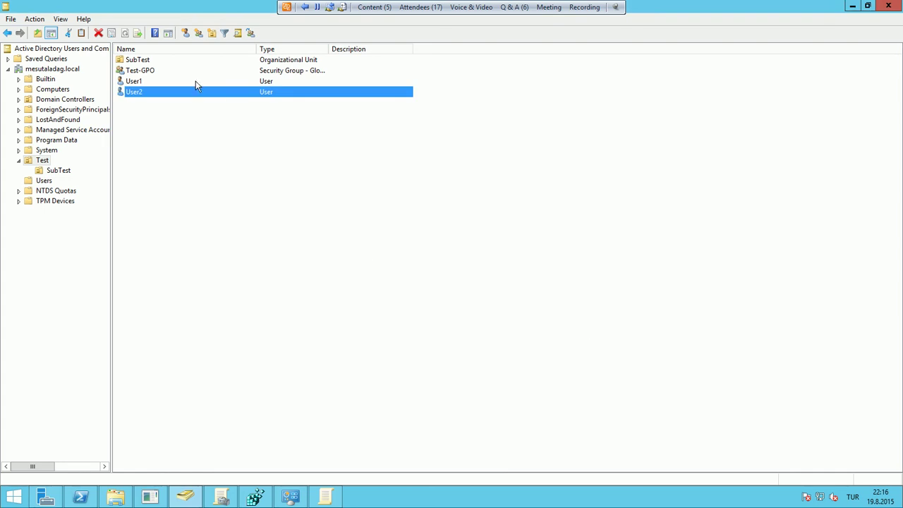
double_click(193, 71)
click(419, 163)
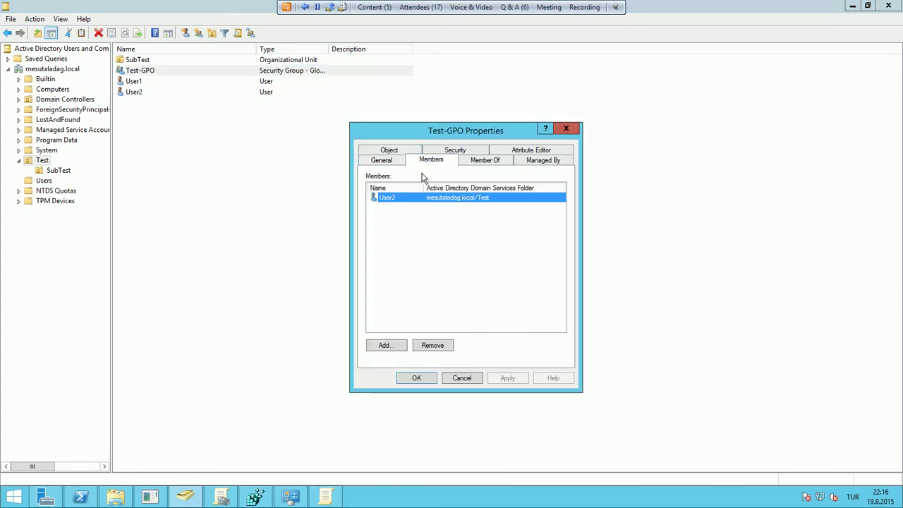
click(461, 378)
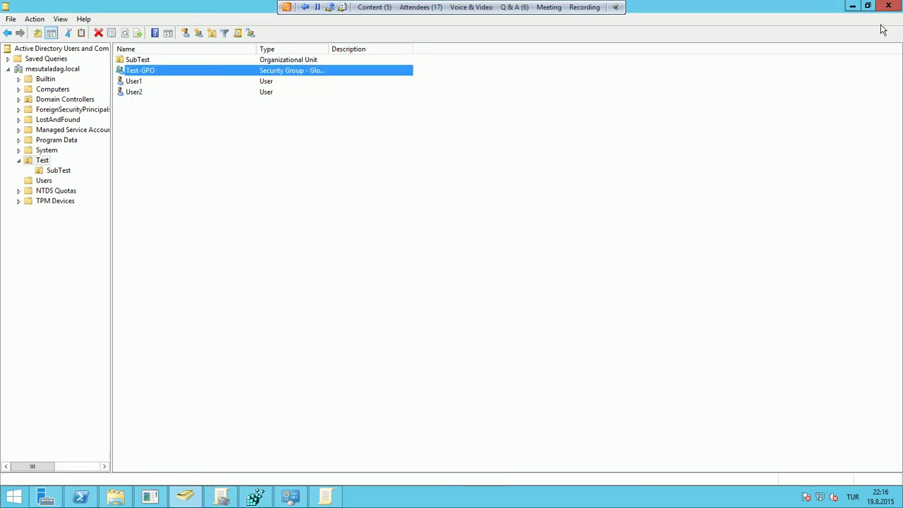
Add the Test-GPO group to TestGPO's Security Filtering, then review the available WMI filters
click(853, 6)
click(188, 414)
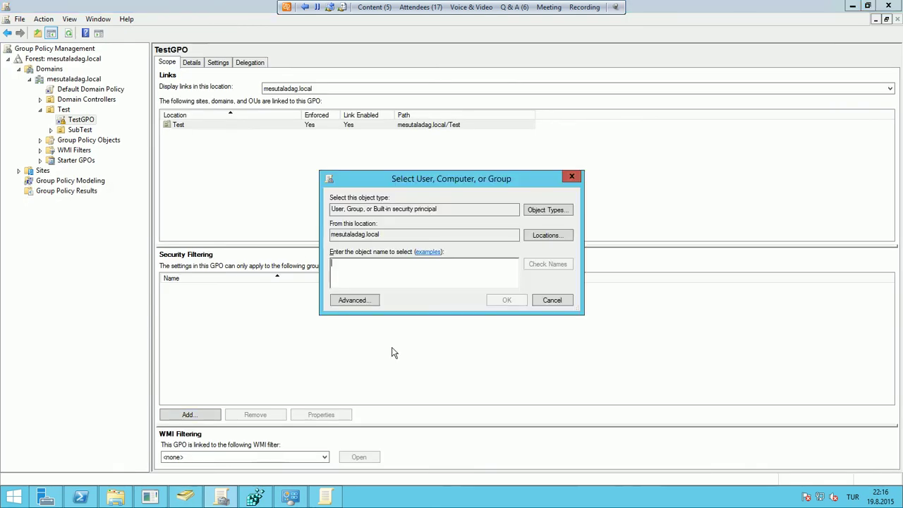
text(test)
key(Return)
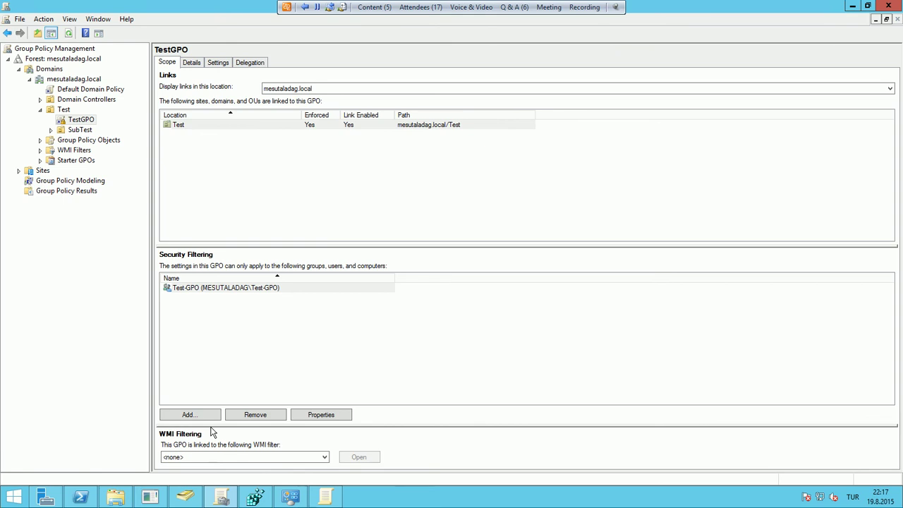
click(325, 458)
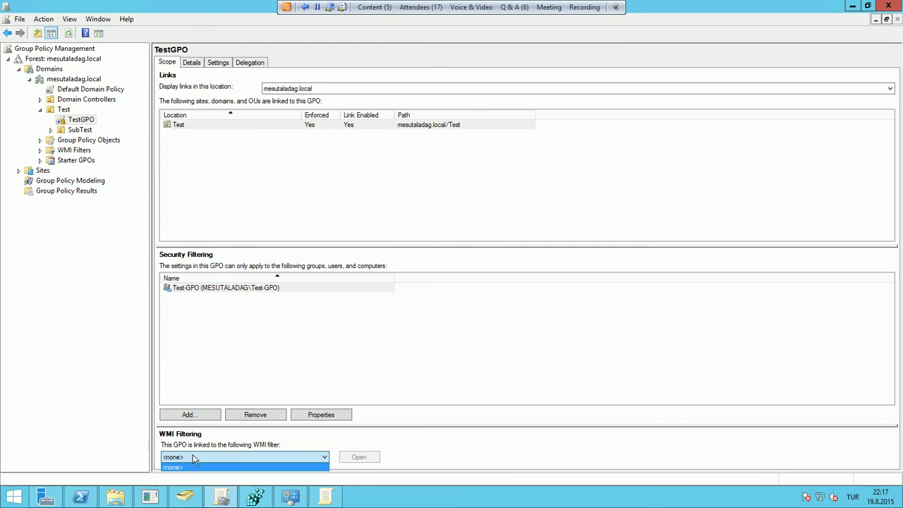
Create a new WMI filter named 'OS Filter' under the domain's WMI Filters
click(73, 152)
click(74, 152)
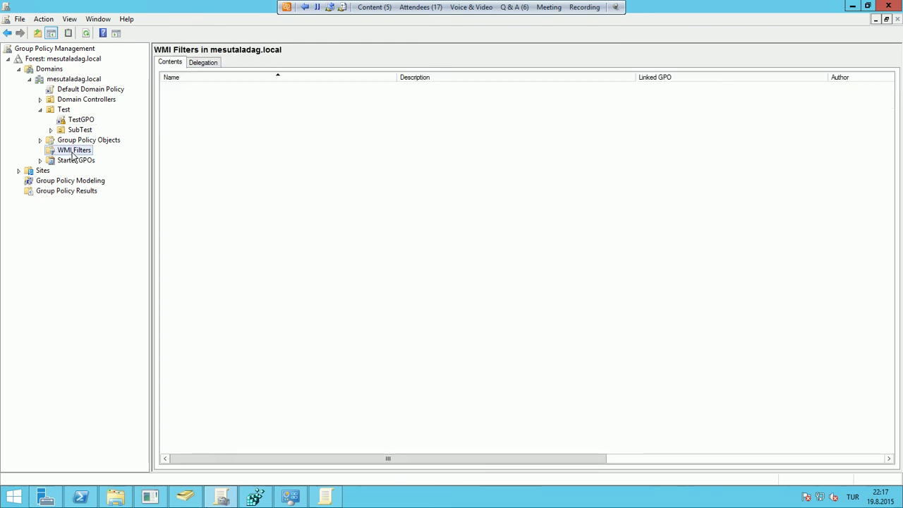
right_click(79, 155)
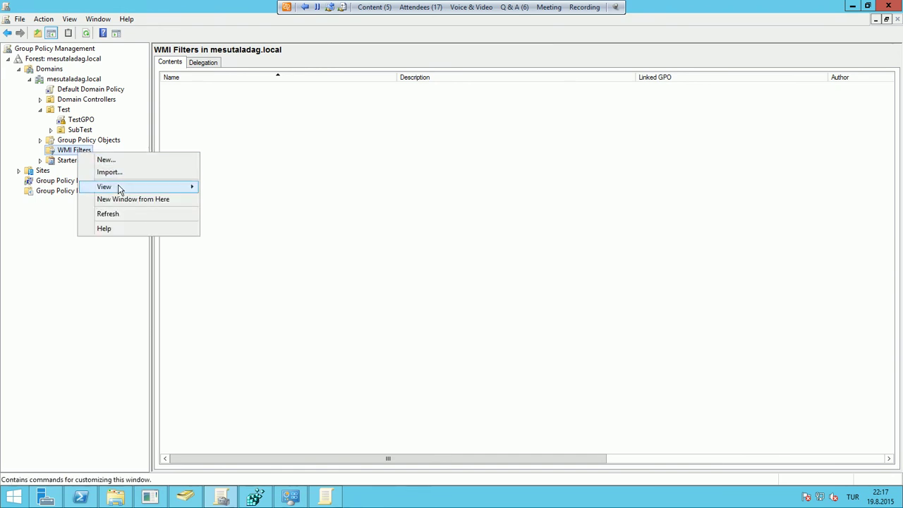
click(105, 161)
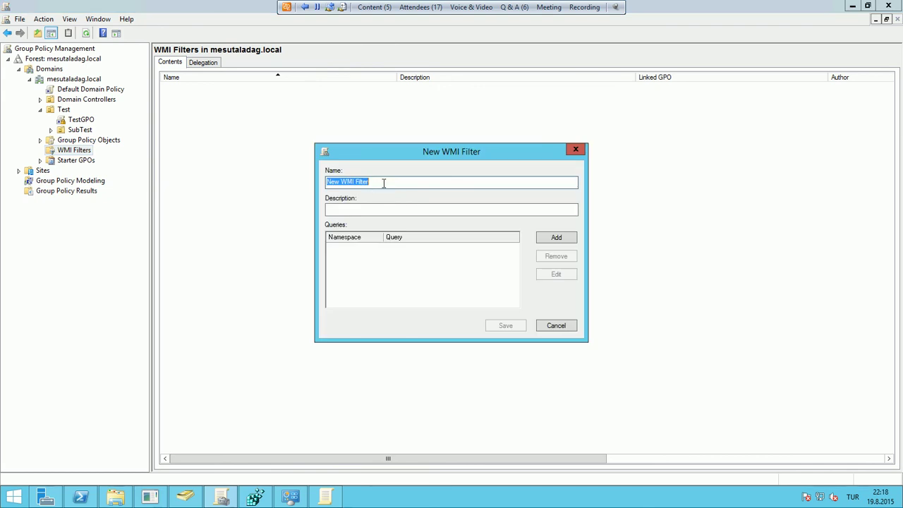
text(OS)
Start a root\CIMv2 query for the filter and bring up the Notepad holding the query text
click(552, 238)
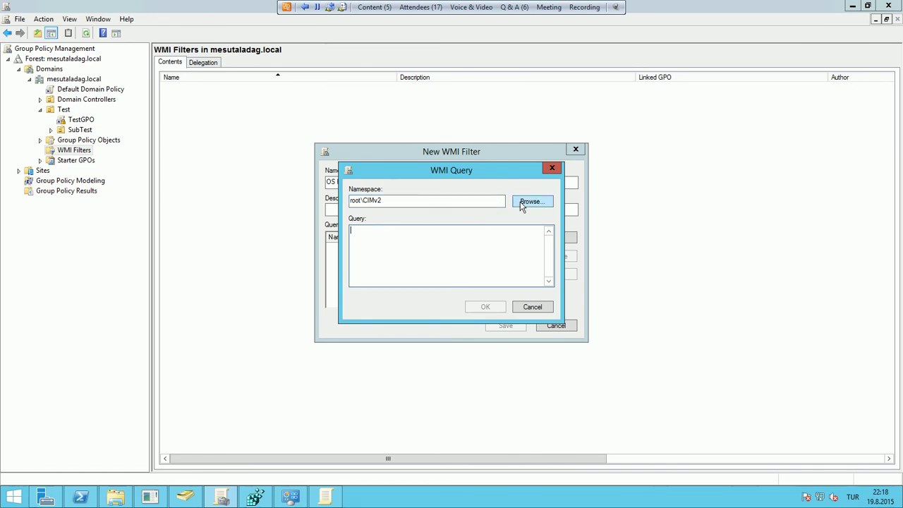
click(466, 201)
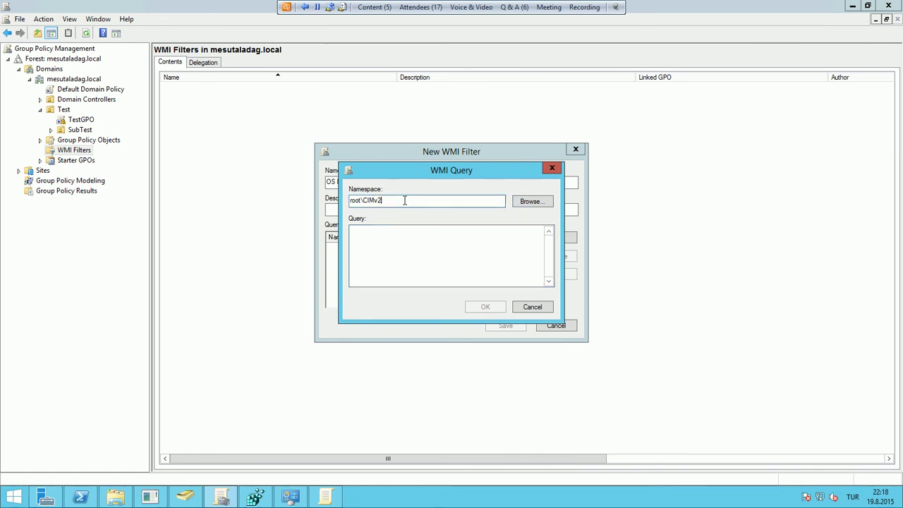
click(516, 202)
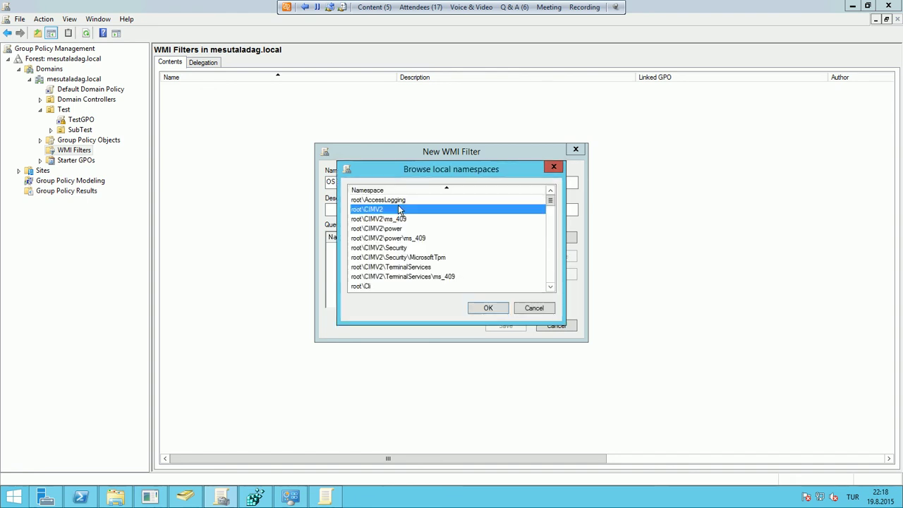
click(534, 308)
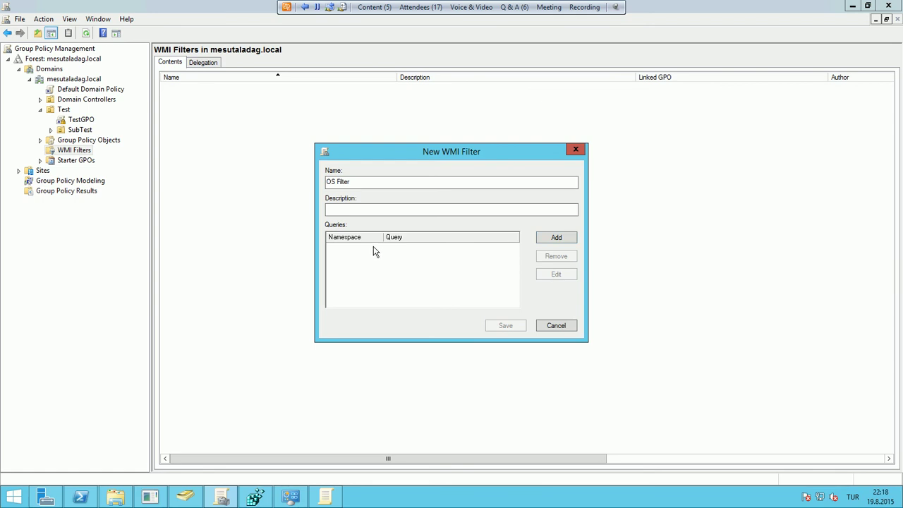
click(553, 241)
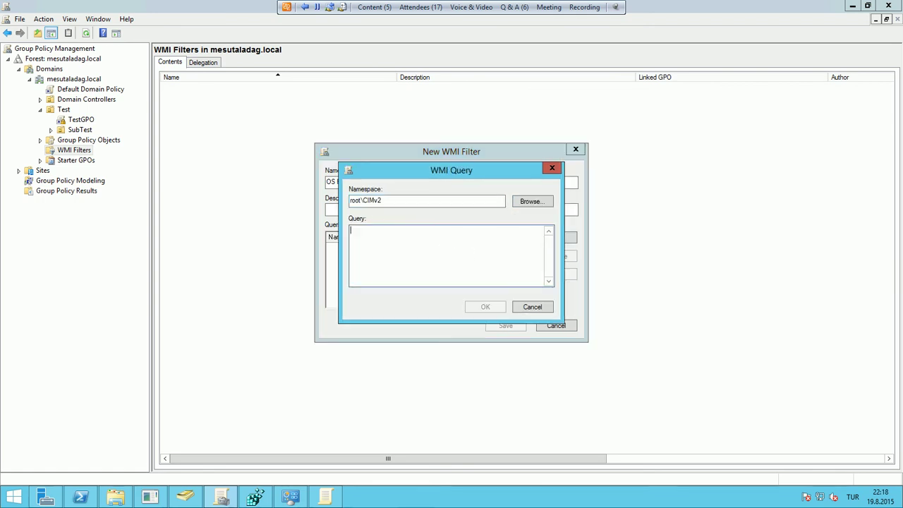
key(alt+Tab)
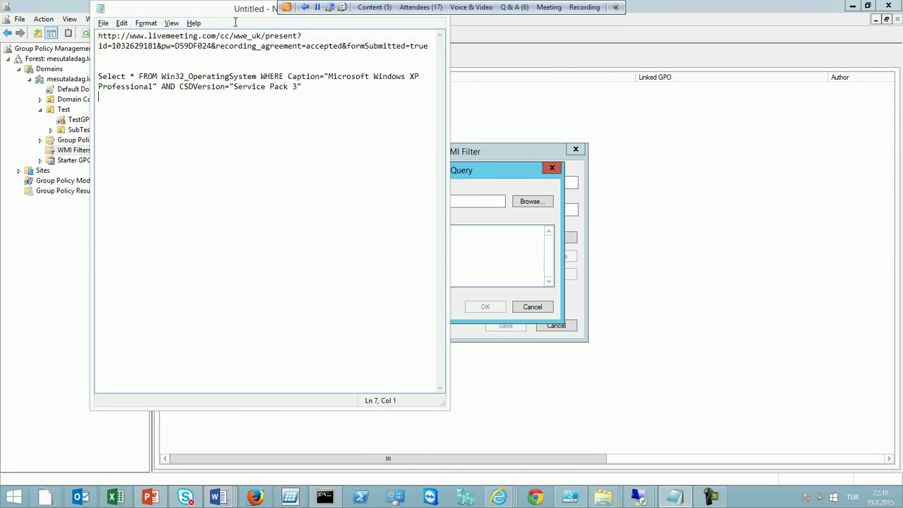
Review the Select query line in Notepad, then return to the VM's WMI Query dialog
double_click(221, 10)
drag(487, 51, 740, 88)
click(740, 87)
double_click(744, 14)
click(596, 60)
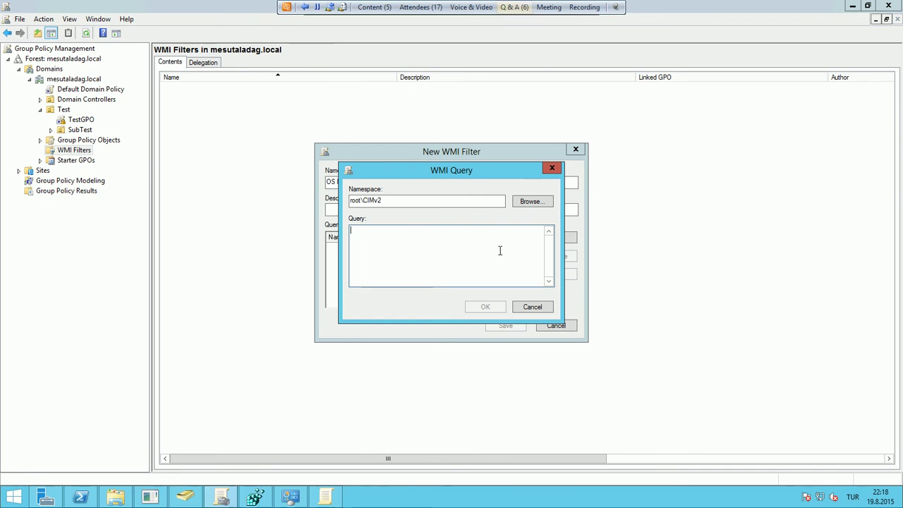
Back in Notepad, select all of the Win32_OperatingSystem query text for copying
key(alt+Tab)
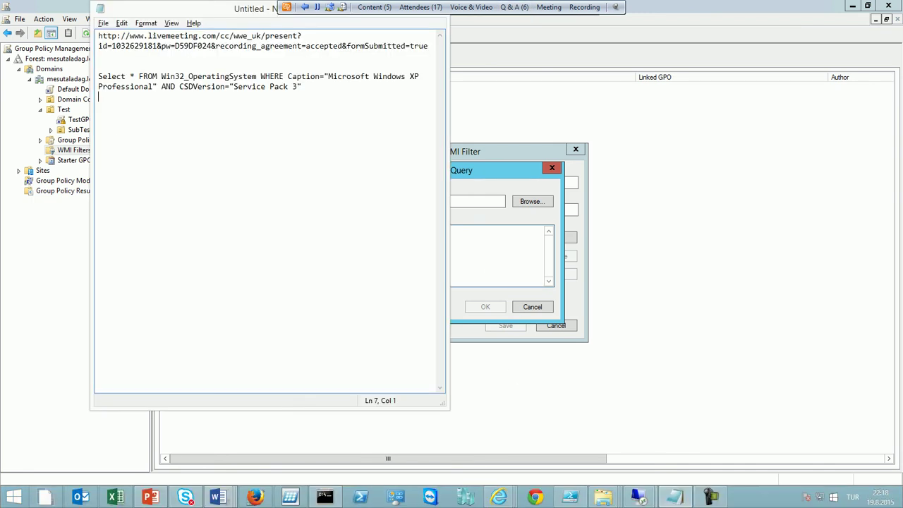
click(299, 86)
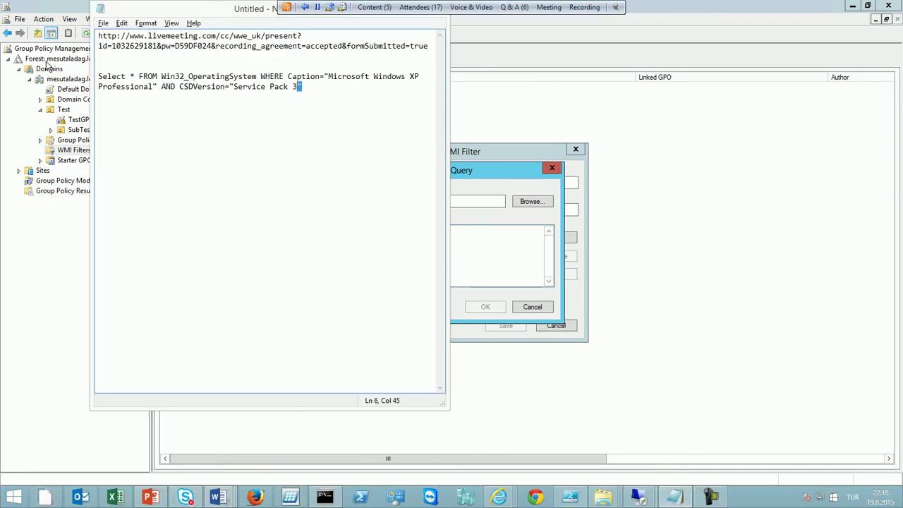
key(alt+Tab)
key(ctrl+a)
key(shift+Left)
key(shift+Left)
key(shift+Right)
key(shift+Right)
key(shift+Right)
key(ctrl+c)
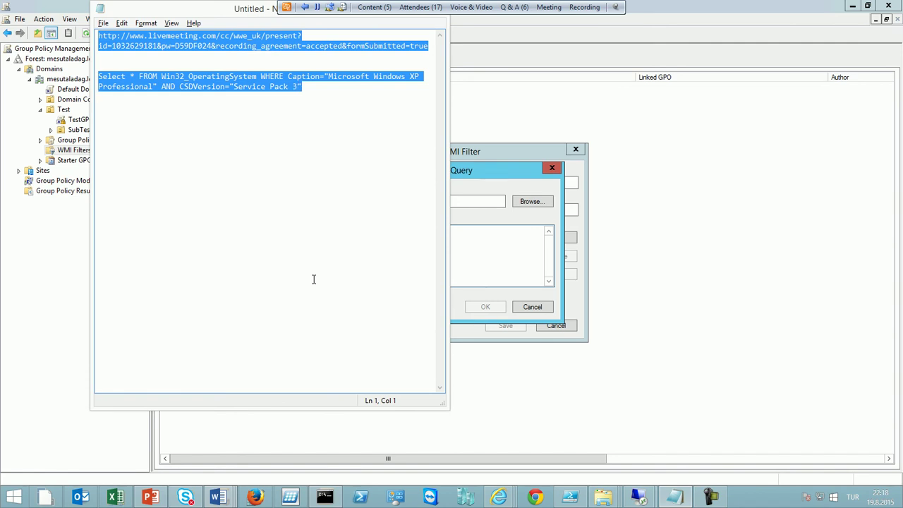
Paste the copied text into the WMI Query box and delete the URL lines above the query
click(465, 266)
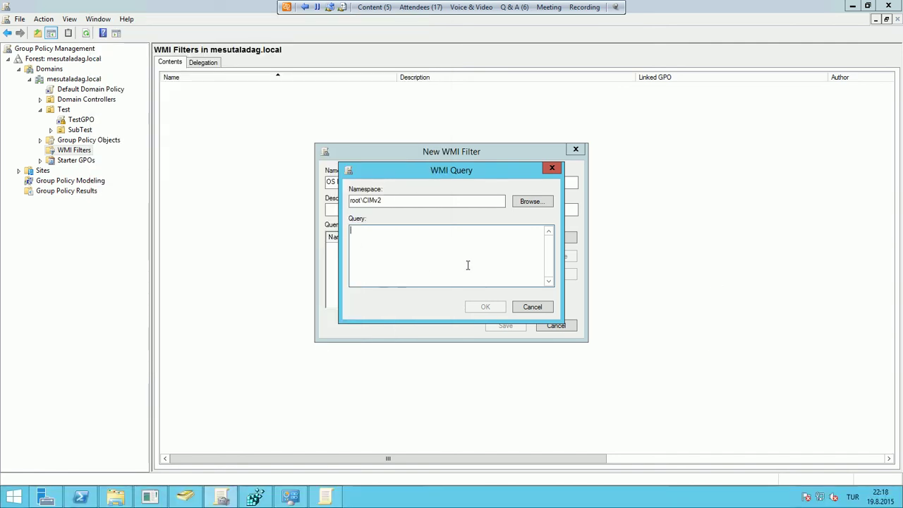
key(ctrl+v)
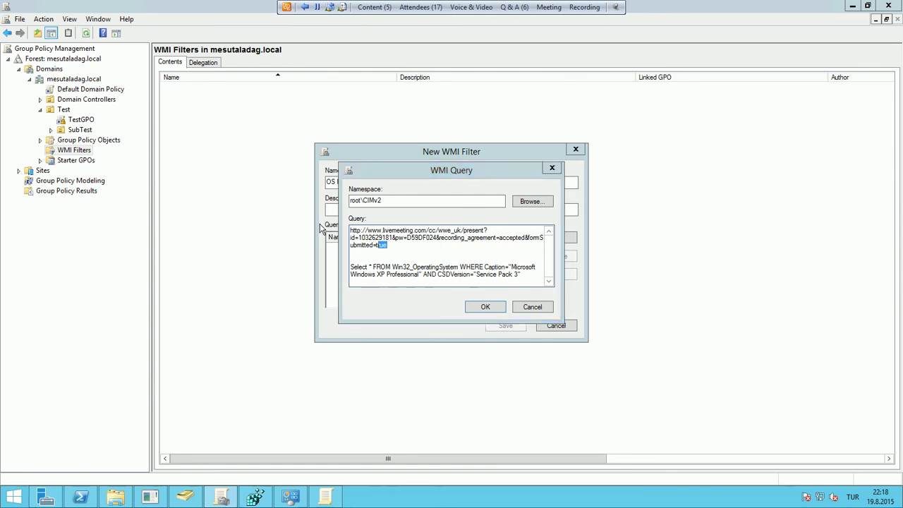
key(BackSpace)
key(BackSpace)
key(BackSpace)
key(BackSpace)
key(BackSpace)
key(BackSpace)
key(BackSpace)
key(BackSpace)
key(BackSpace)
key(BackSpace)
key(BackSpace)
key(BackSpace)
key(BackSpace)
key(BackSpace)
key(BackSpace)
key(BackSpace)
key(BackSpace)
key(BackSpace)
key(BackSpace)
key(BackSpace)
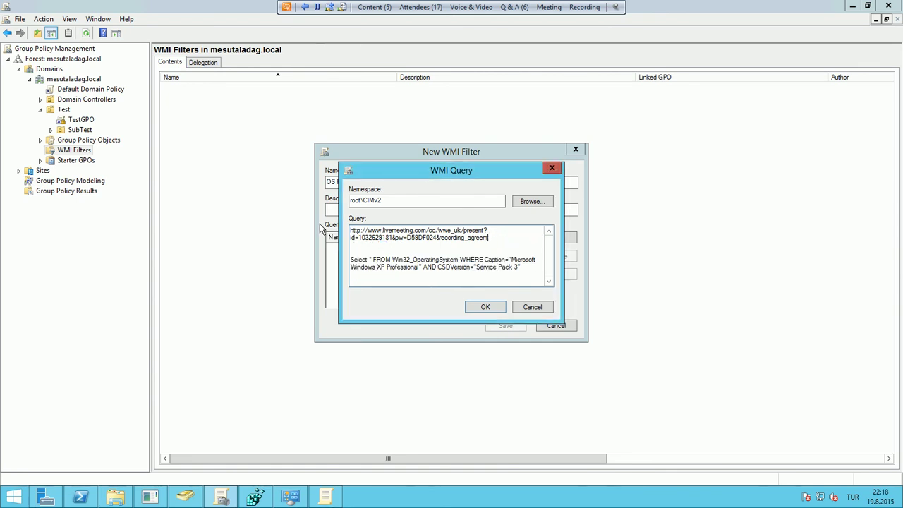
key(BackSpace)
key(BackSpace)
key(BackSpace)
key(BackSpace)
key(BackSpace)
key(BackSpace)
key(BackSpace)
key(BackSpace)
key(BackSpace)
key(BackSpace)
key(BackSpace)
key(BackSpace)
key(BackSpace)
key(BackSpace)
key(BackSpace)
key(BackSpace)
key(BackSpace)
key(BackSpace)
key(BackSpace)
key(BackSpace)
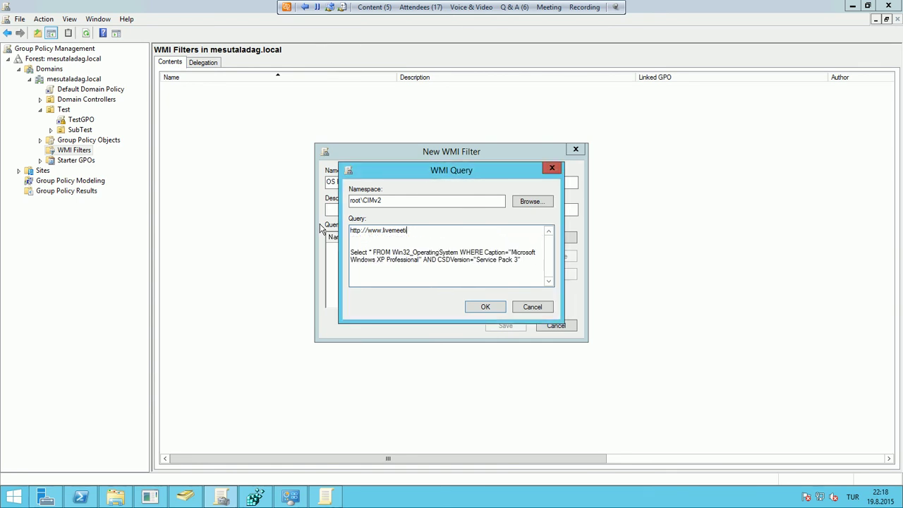
key(BackSpace)
key(BackSpace)
key(BackSpace)
key(BackSpace)
key(BackSpace)
key(BackSpace)
key(BackSpace)
key(Delete)
key(Delete)
key(Delete)
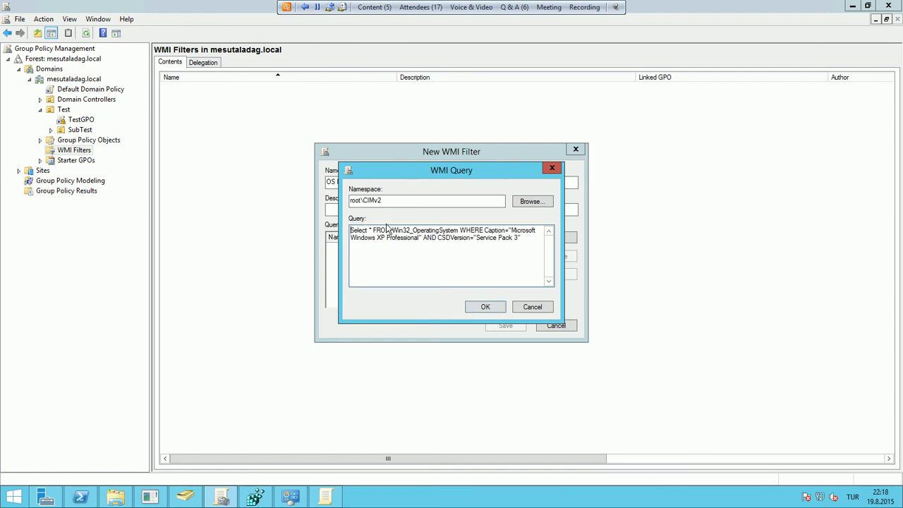
Check the Windows XP SP3 query, accept the namespace warning, and save the OS Filter WMI filter
drag(373, 230, 335, 235)
click(336, 235)
double_click(382, 230)
drag(410, 231, 450, 230)
click(421, 232)
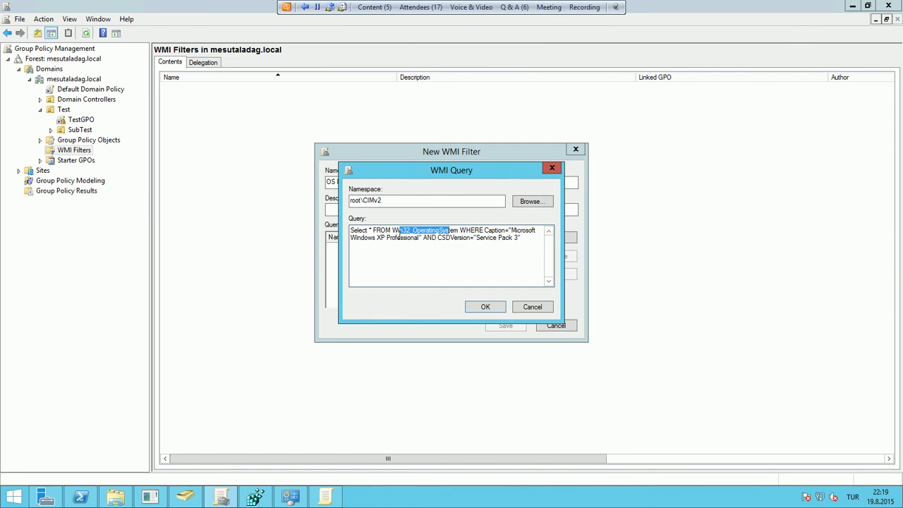
double_click(490, 231)
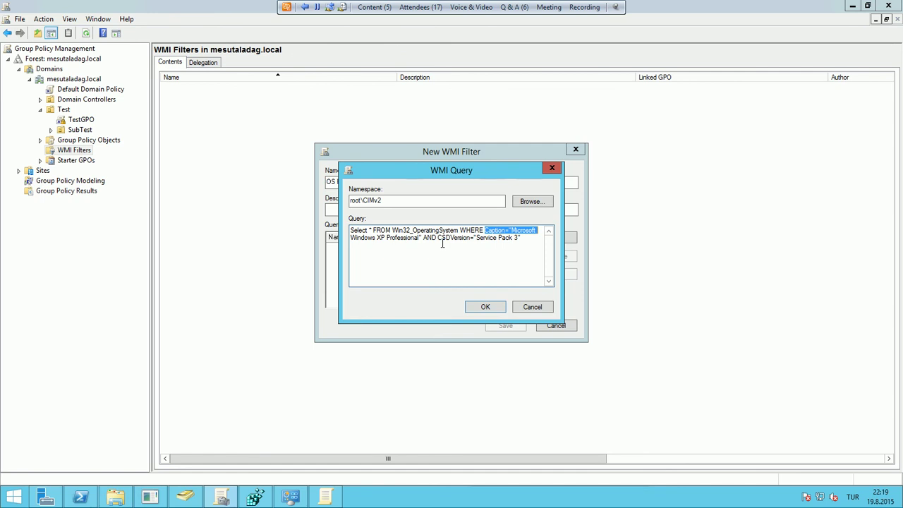
click(483, 307)
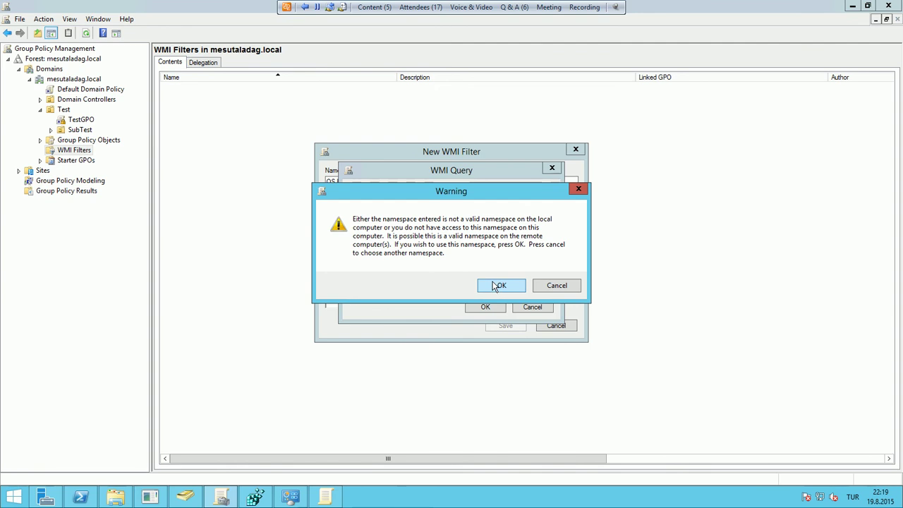
click(497, 286)
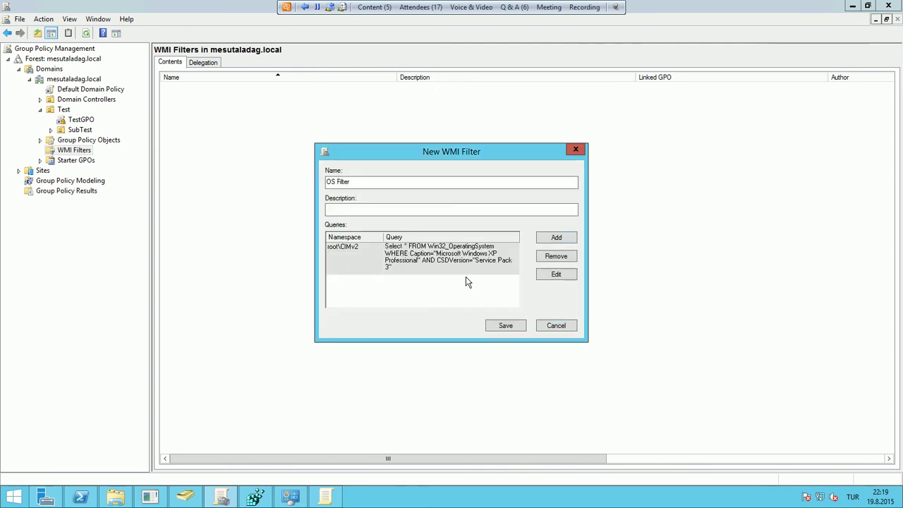
click(504, 326)
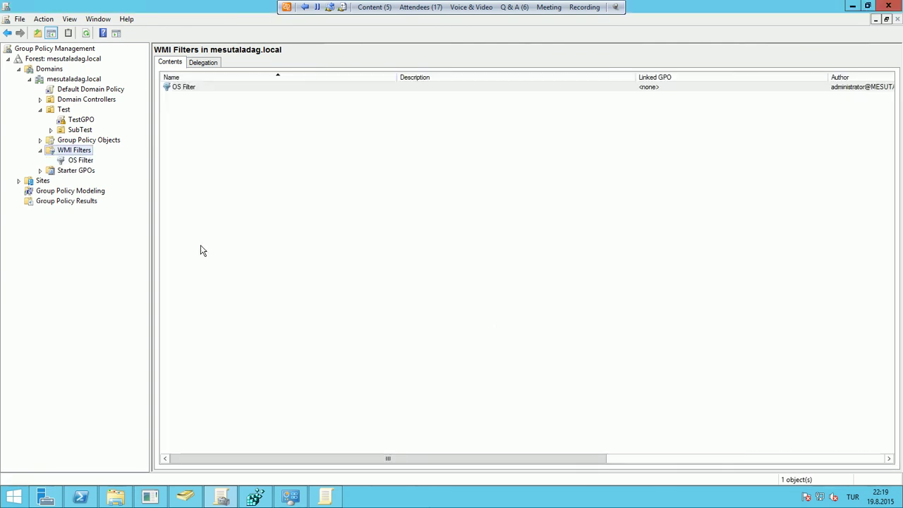
Set TestGPO's WMI filter to OS Filter, confirm the change, and view TestGPO's Details
click(81, 161)
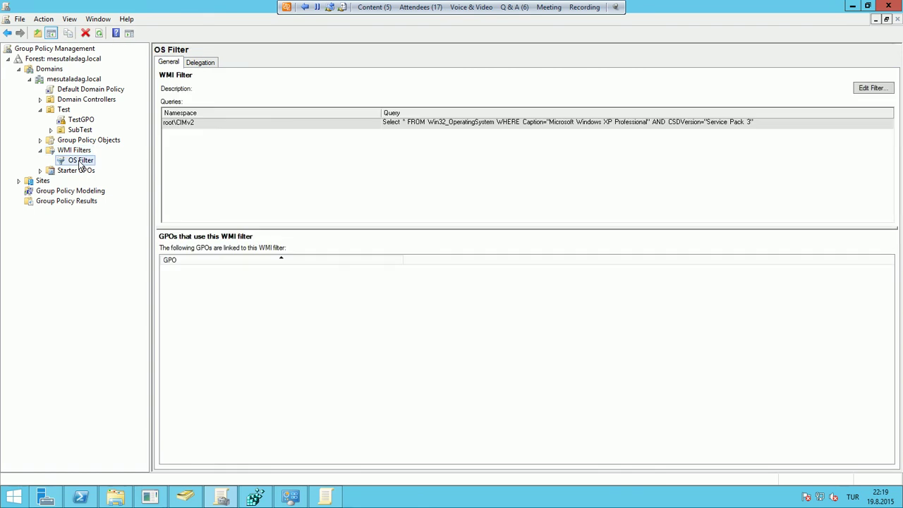
click(81, 120)
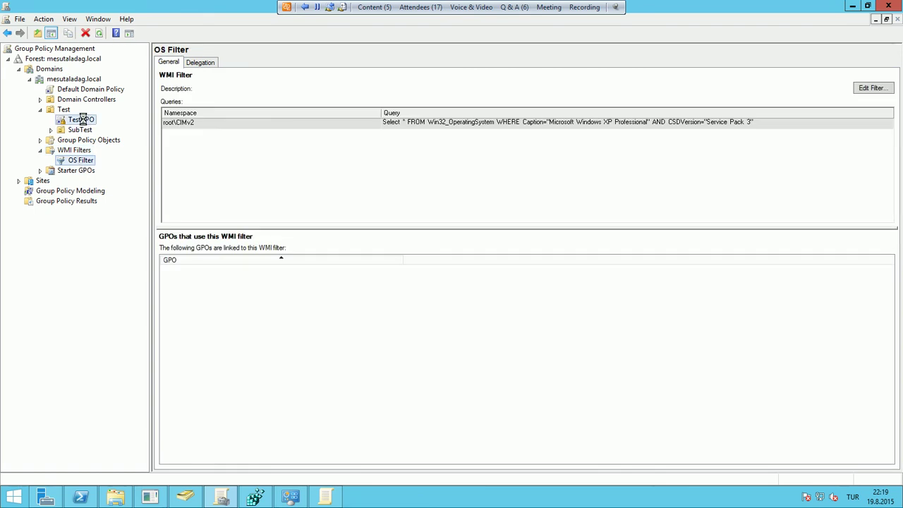
click(325, 458)
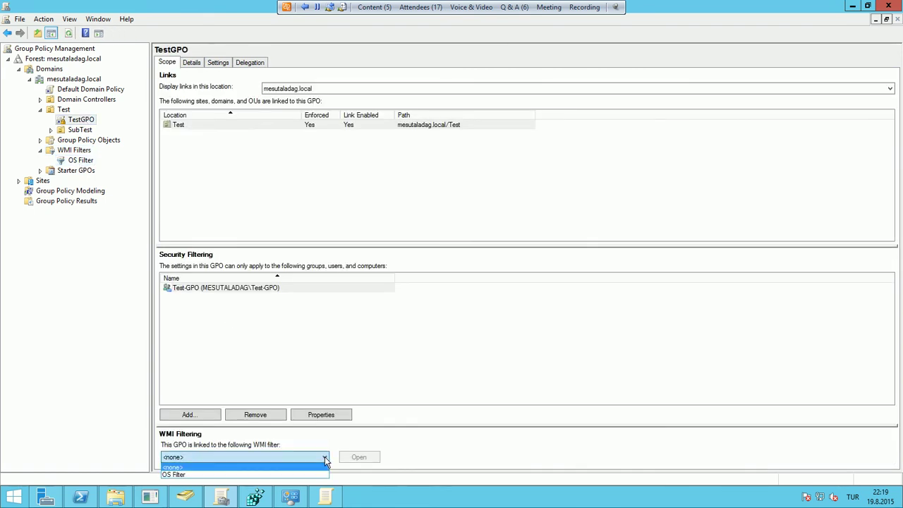
click(302, 476)
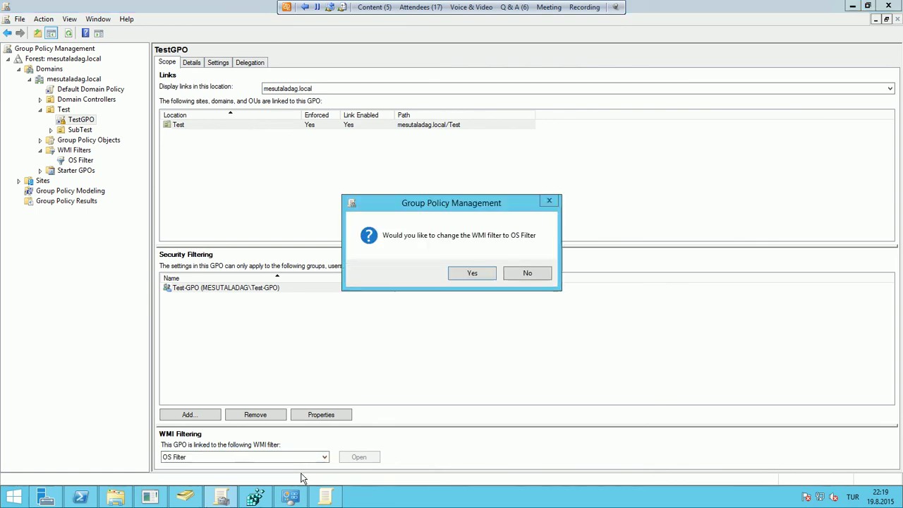
click(473, 273)
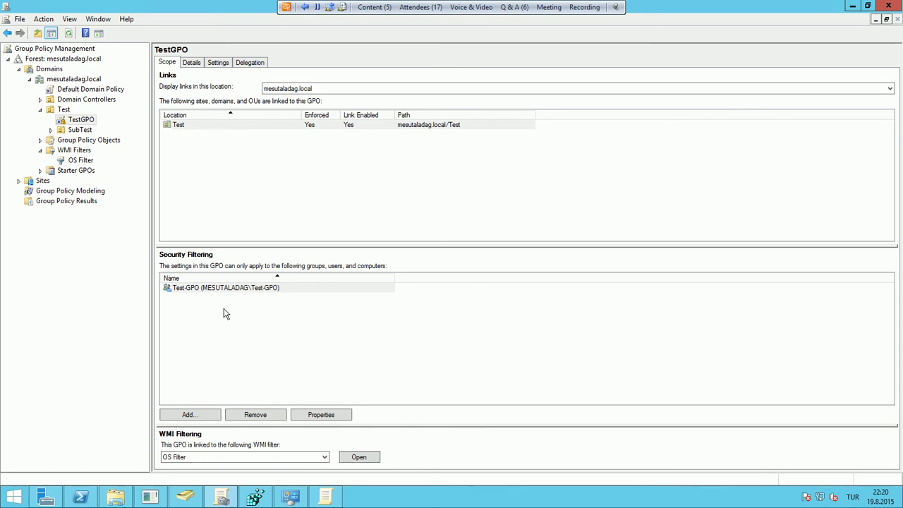
click(192, 63)
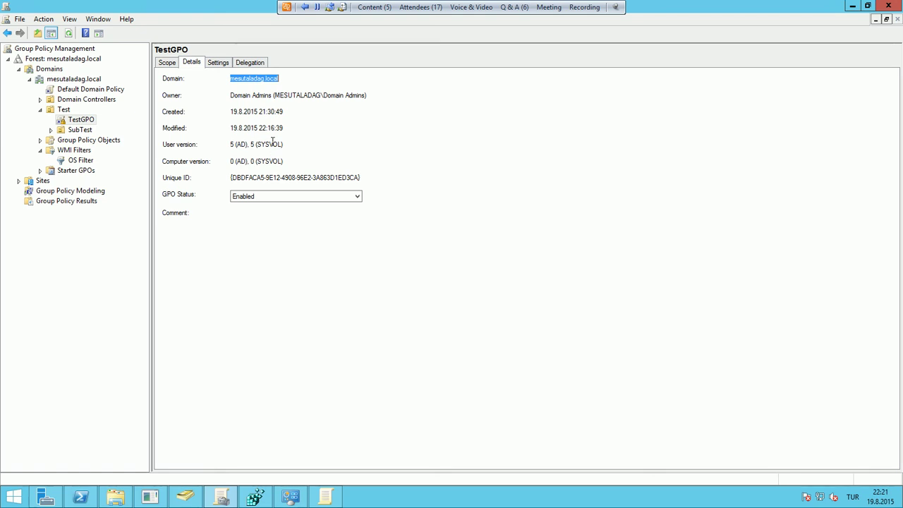
click(485, 7)
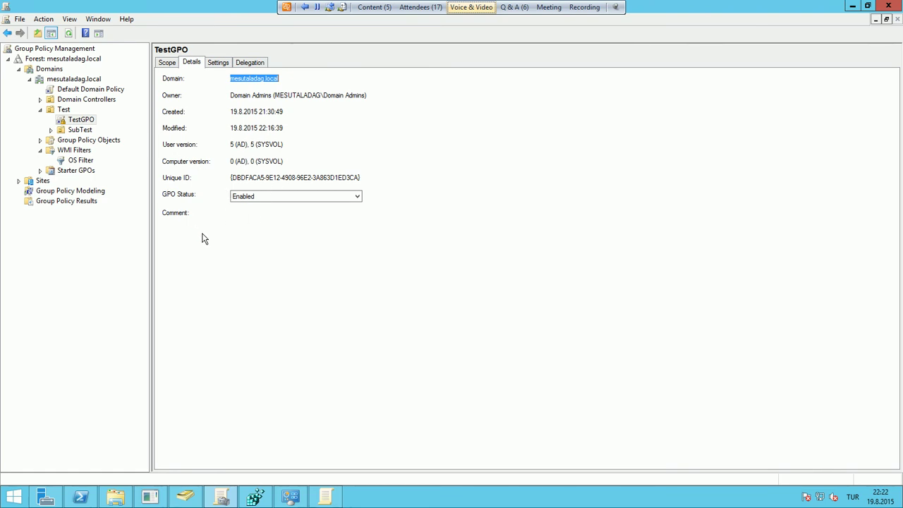
click(265, 199)
Keep TestGPO Enabled and view its Settings report with Administrative Templates expanded
click(270, 200)
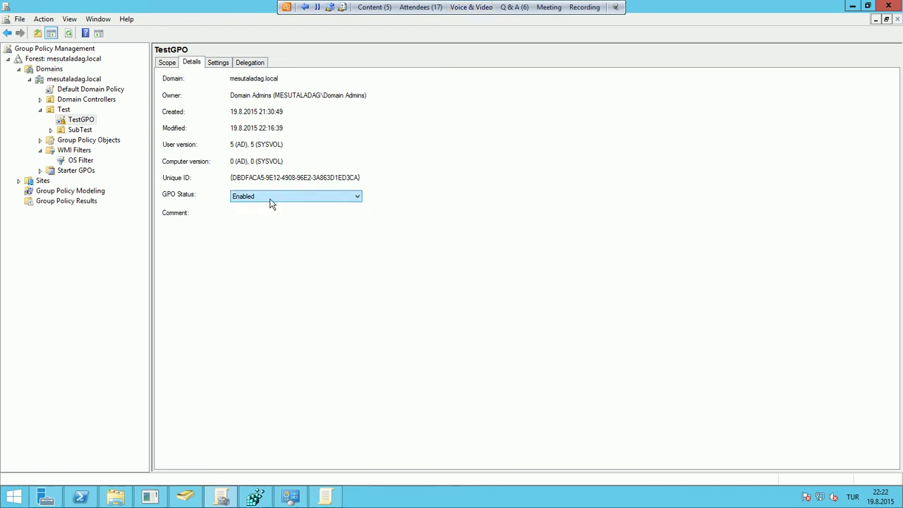
click(391, 270)
click(219, 63)
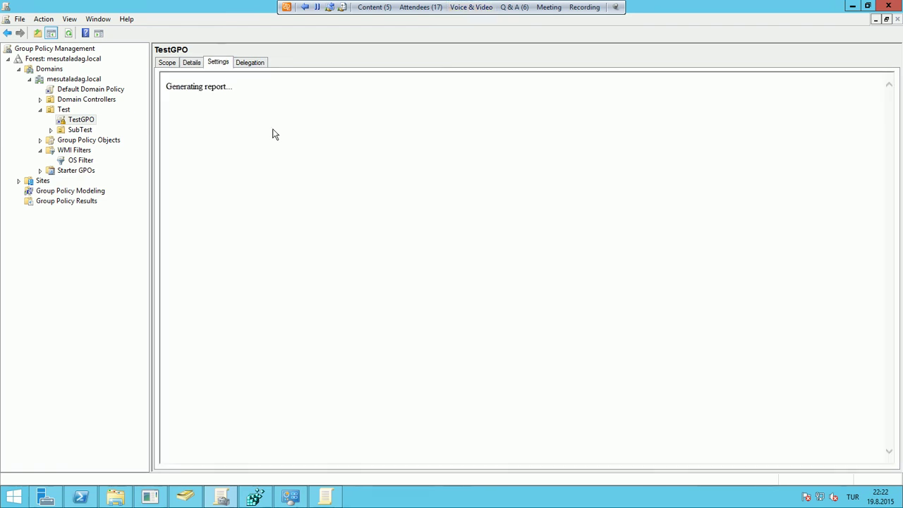
double_click(203, 153)
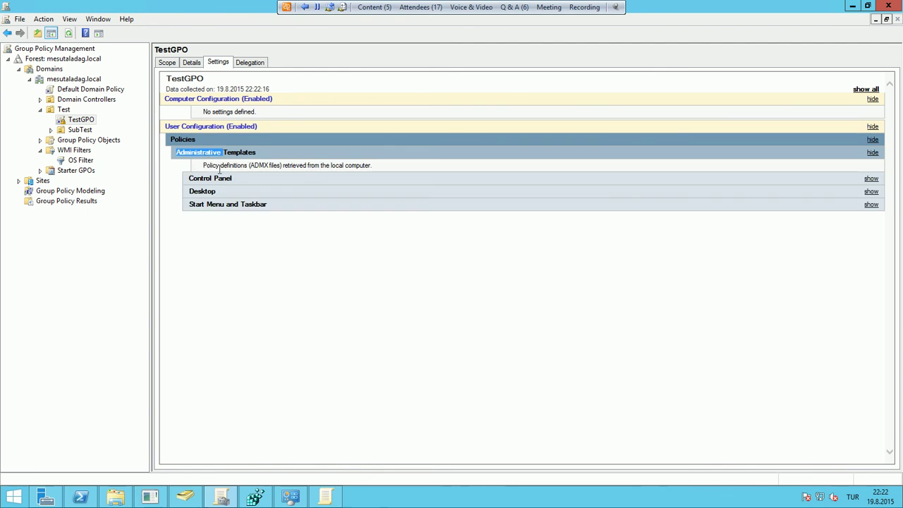
Start saving the TestGPO settings report as HTML, then cancel the save
right_click(329, 262)
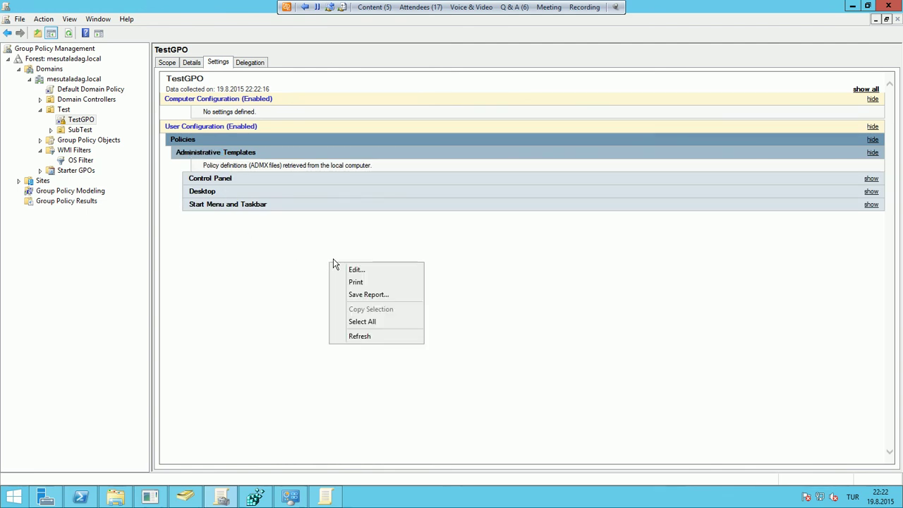
click(378, 296)
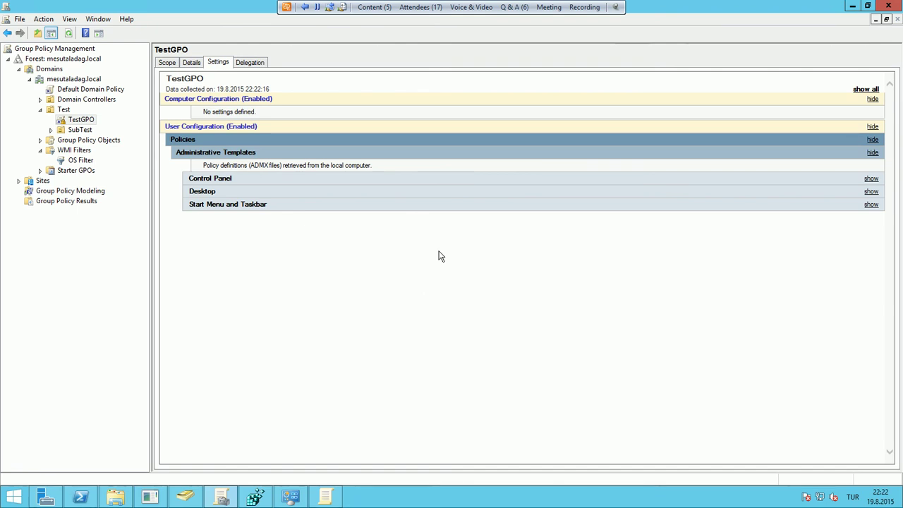
click(181, 240)
click(181, 242)
click(403, 269)
Dismiss the report's shortcut menu and view TestGPO's Delegation permissions
right_click(396, 273)
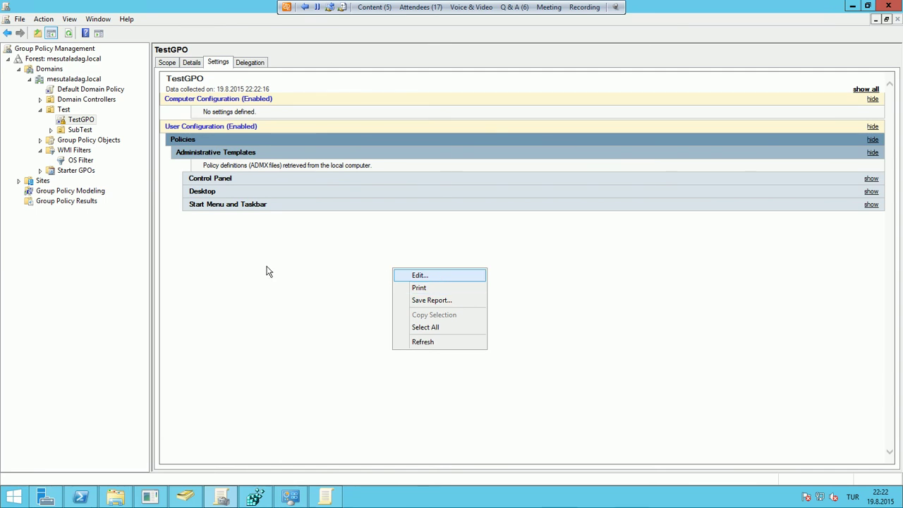
key(Escape)
click(247, 62)
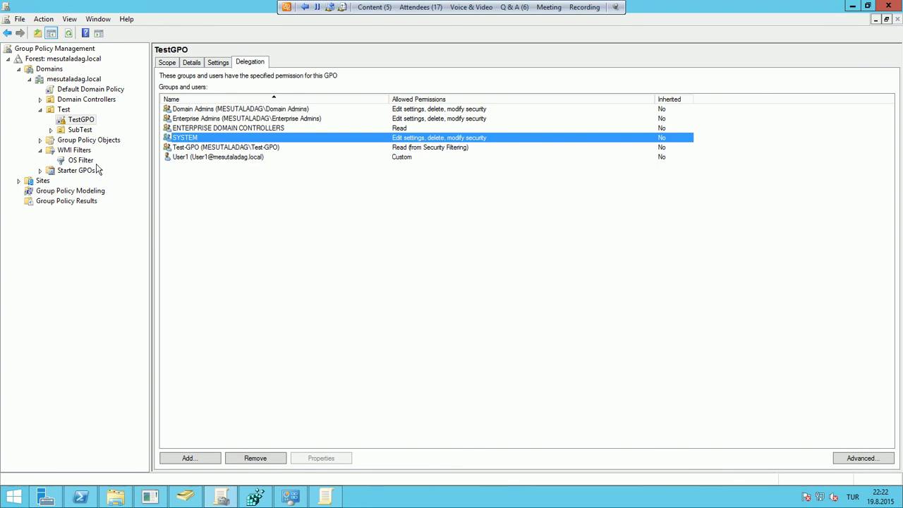
Expand Group Policy Objects, select TestGPO, and browse its and the container's context menus
click(40, 140)
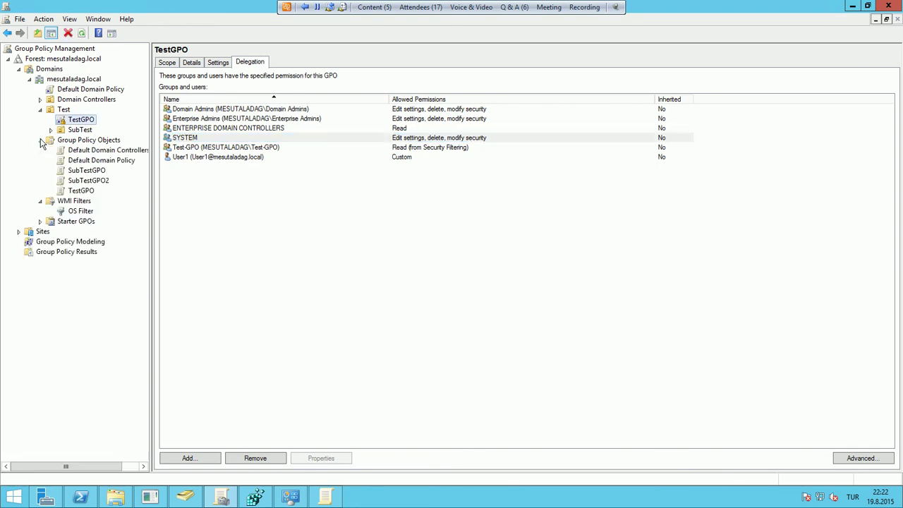
click(81, 191)
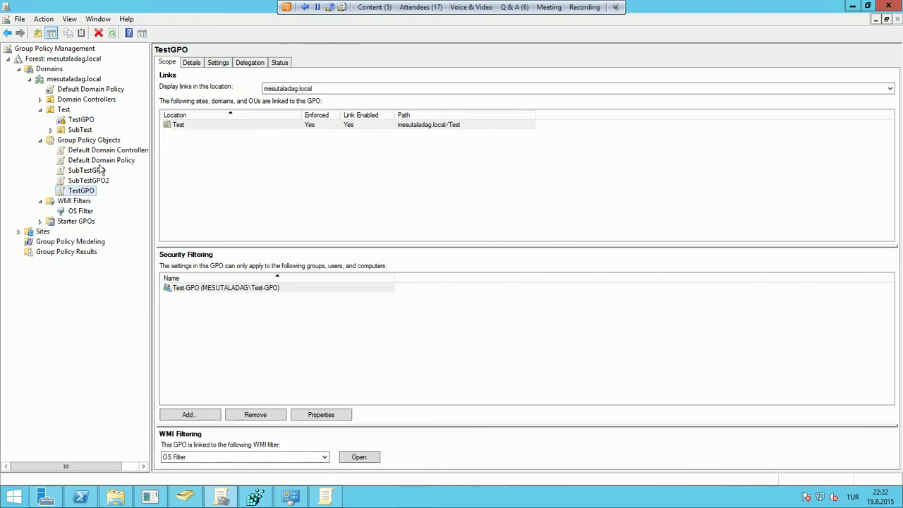
right_click(96, 195)
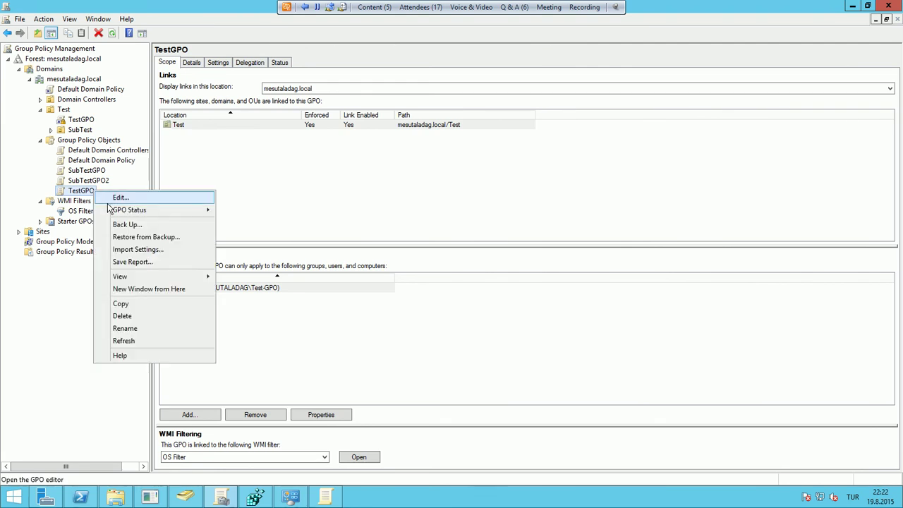
mouse_move(110, 209)
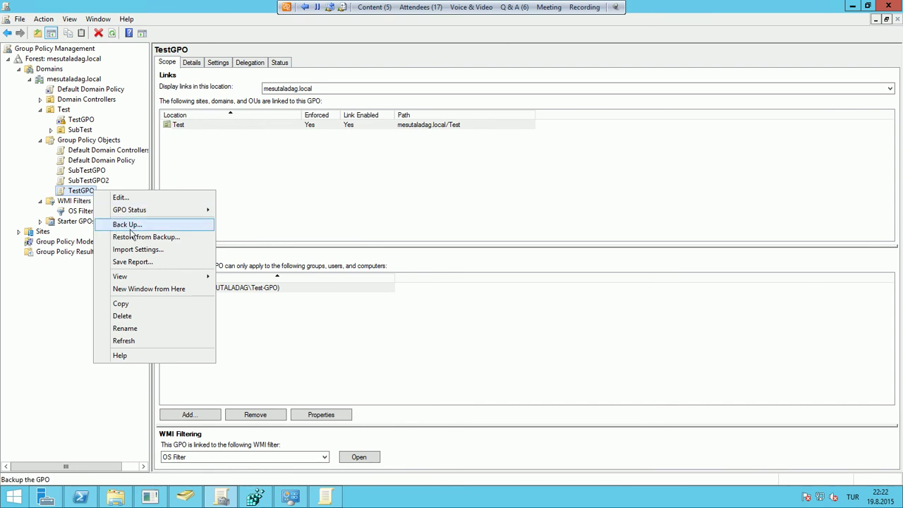
right_click(121, 141)
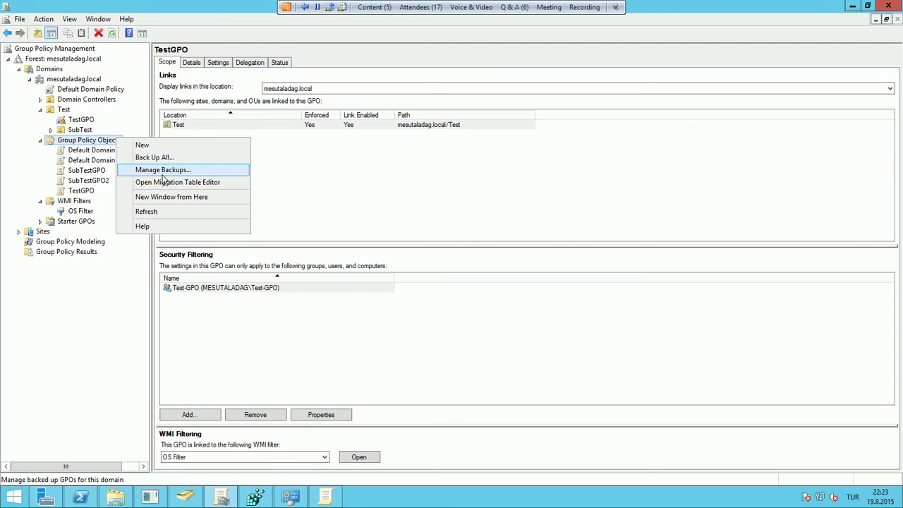
right_click(91, 191)
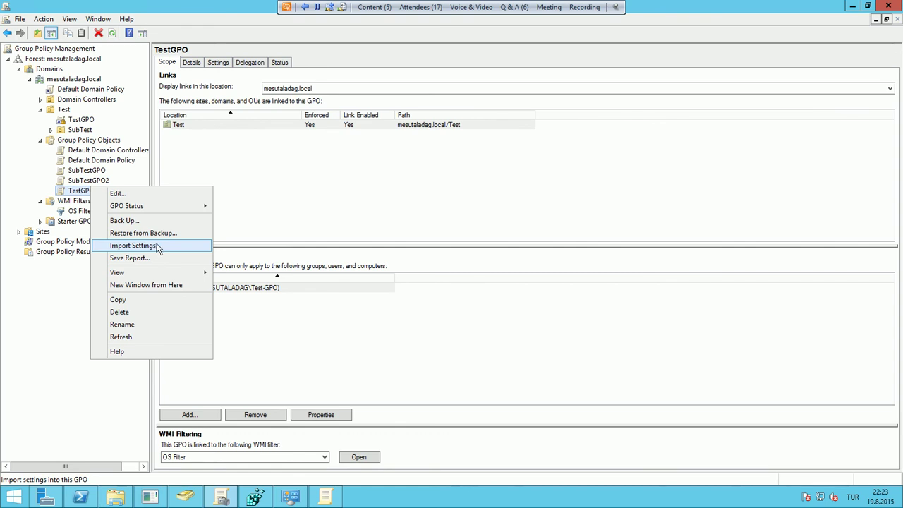
Start the Import Settings wizard for TestGPO, pass the welcome page, then cancel it
mouse_move(483, 11)
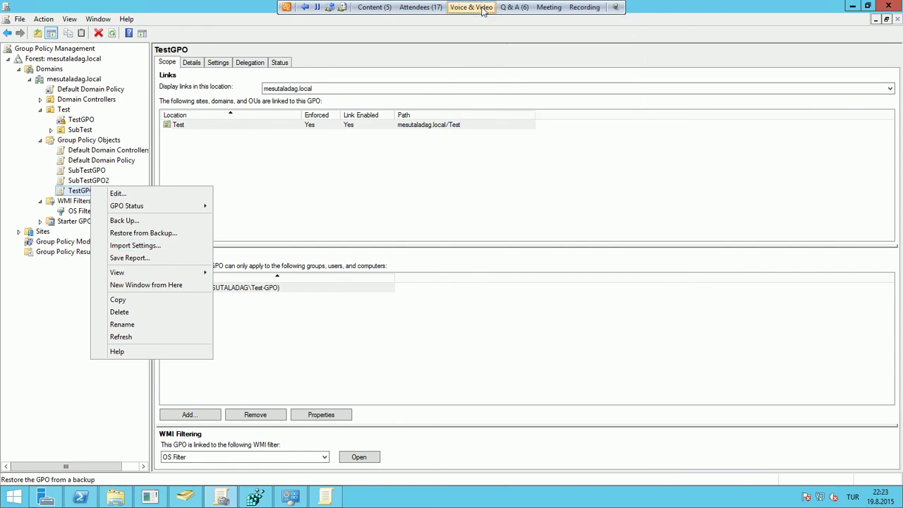
click(138, 246)
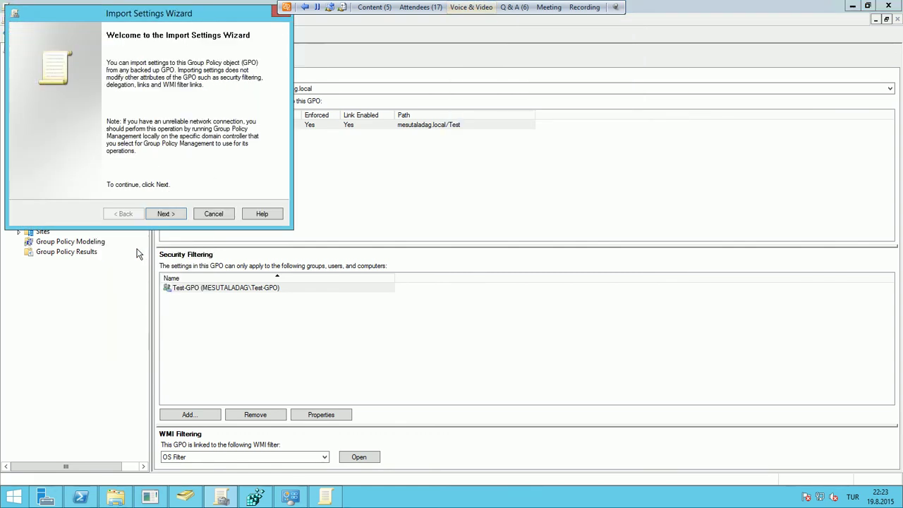
click(178, 213)
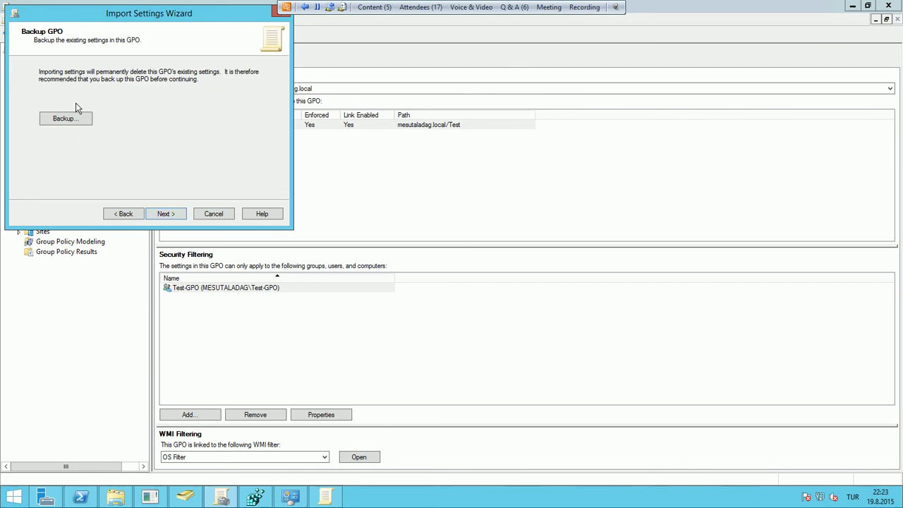
click(219, 217)
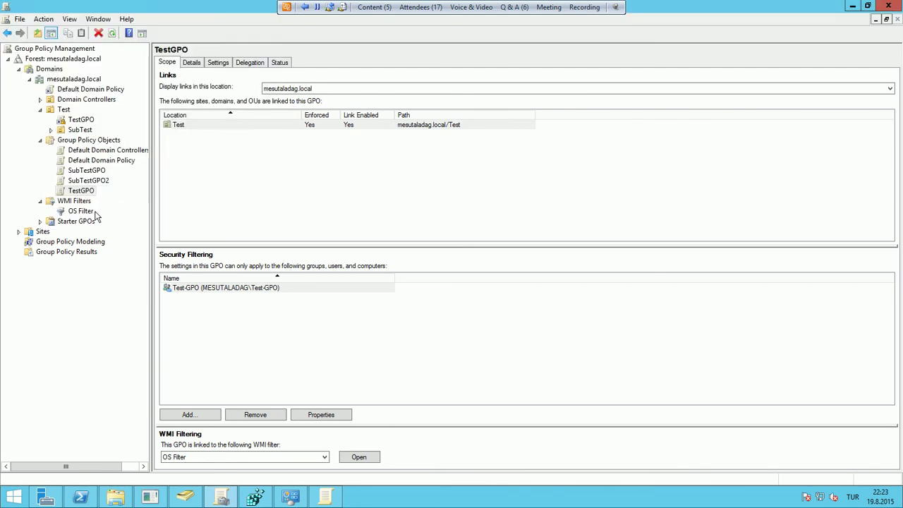
Copy TestGPO and paste it into Group Policy Objects with default permissions
right_click(81, 191)
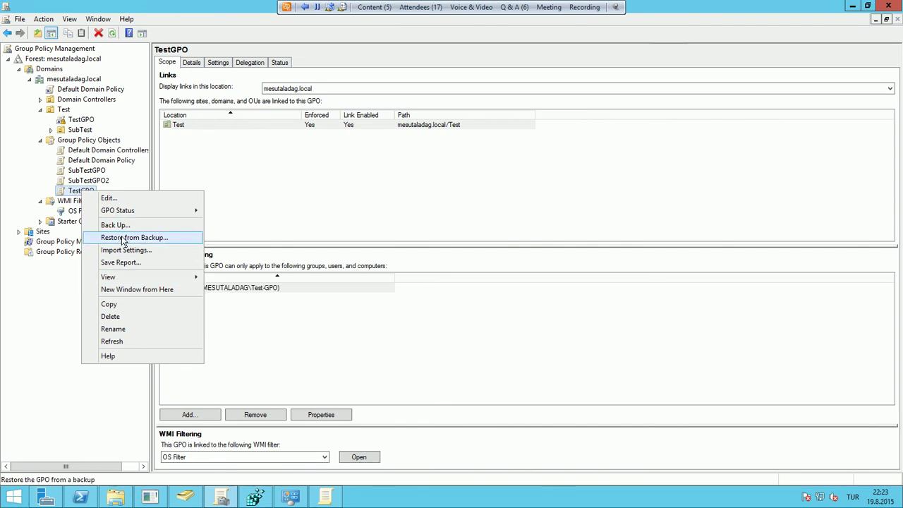
click(127, 305)
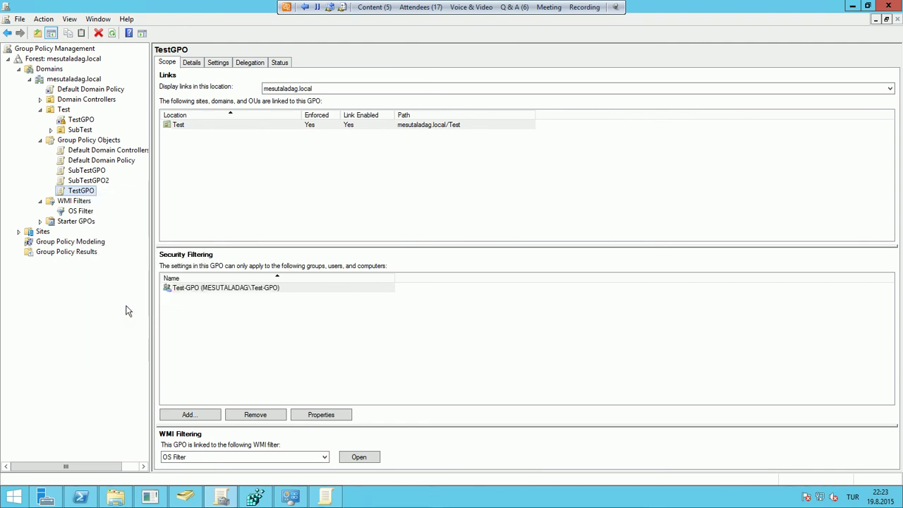
right_click(85, 141)
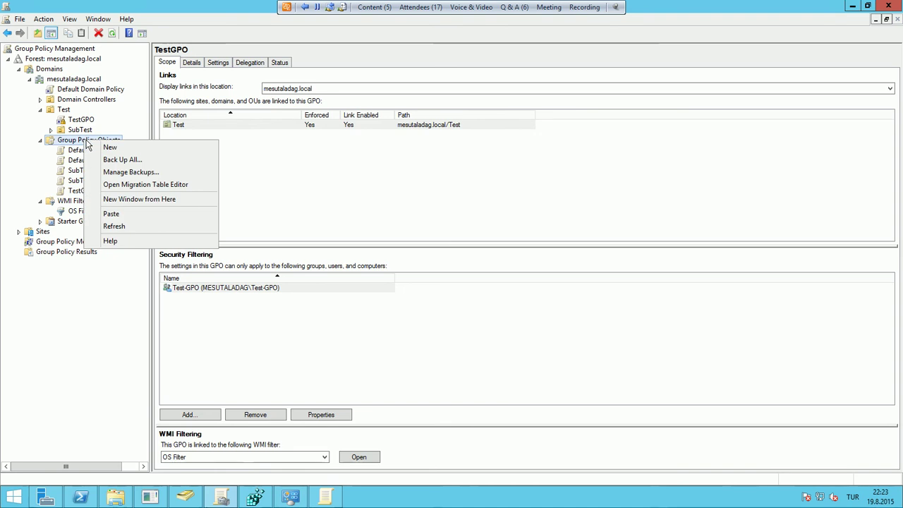
click(178, 215)
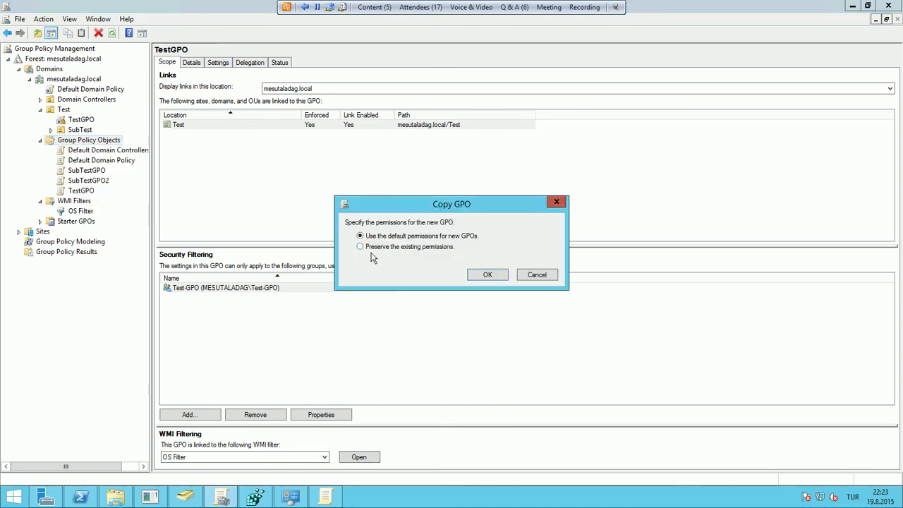
click(484, 278)
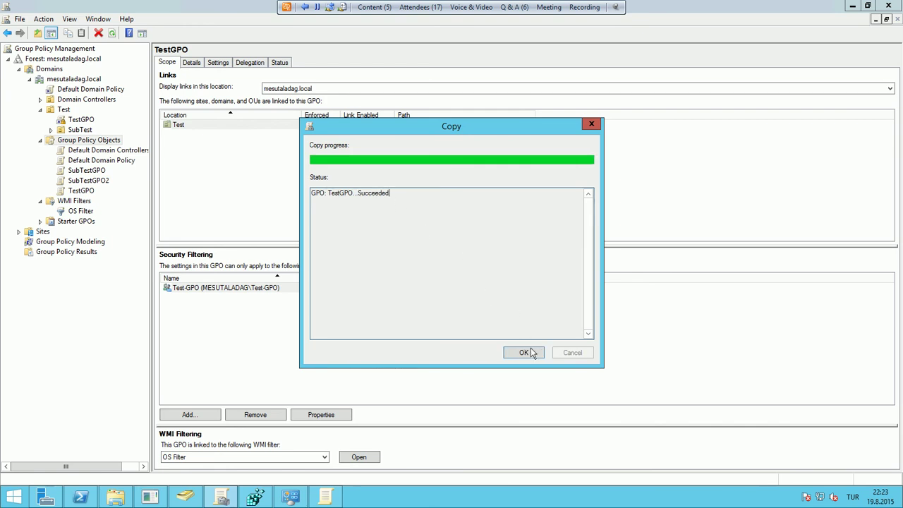
click(525, 352)
Inspect Copy of TestGPO's scope, Details and Settings report with Administrative Templates expanded
click(97, 150)
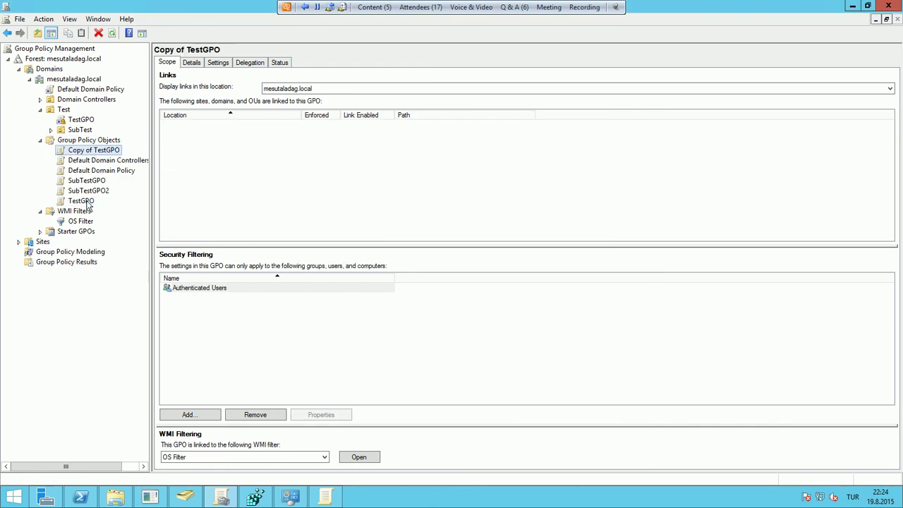
right_click(86, 203)
click(107, 150)
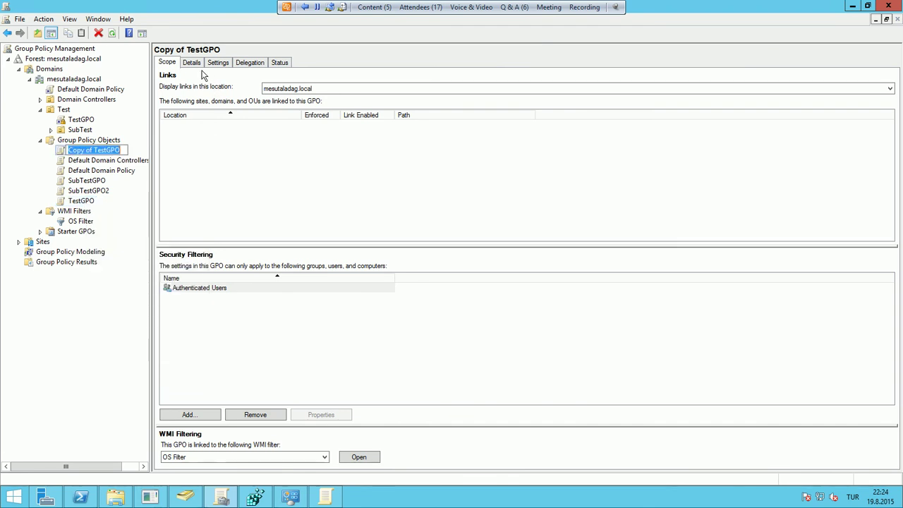
click(199, 72)
click(192, 63)
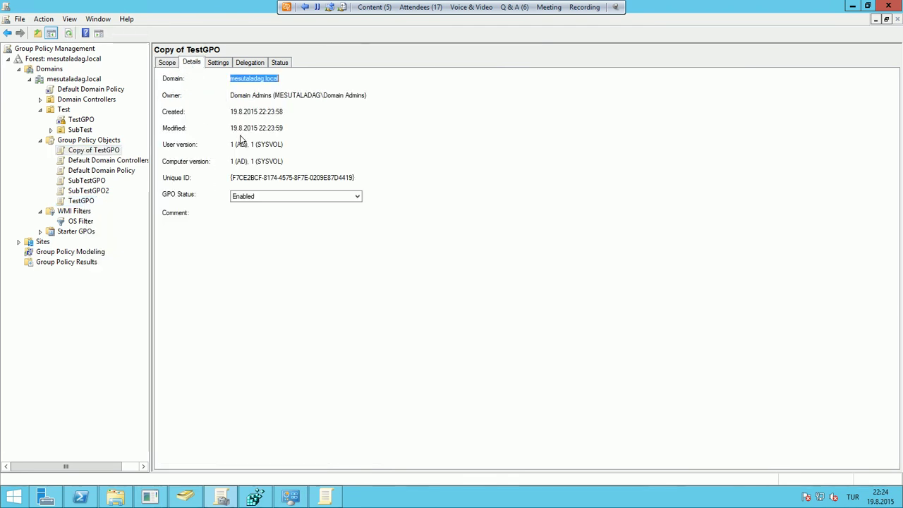
click(220, 65)
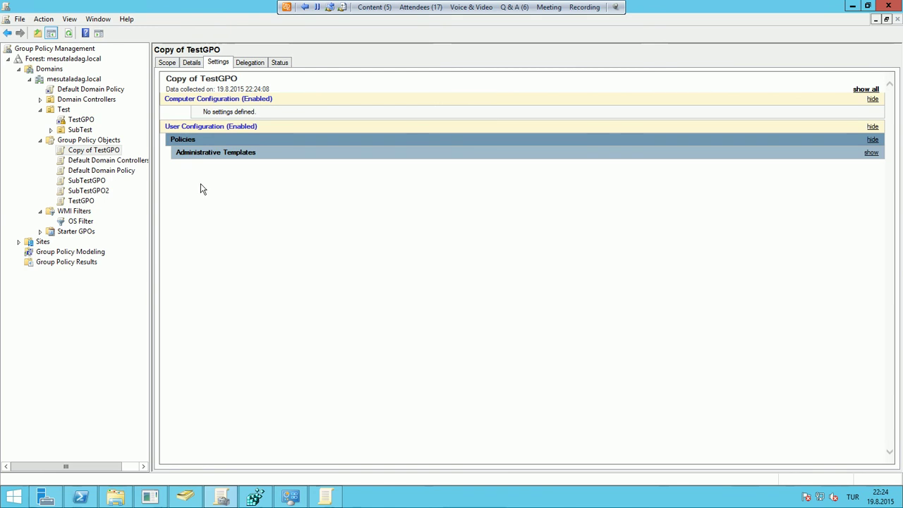
click(210, 156)
right_click(91, 203)
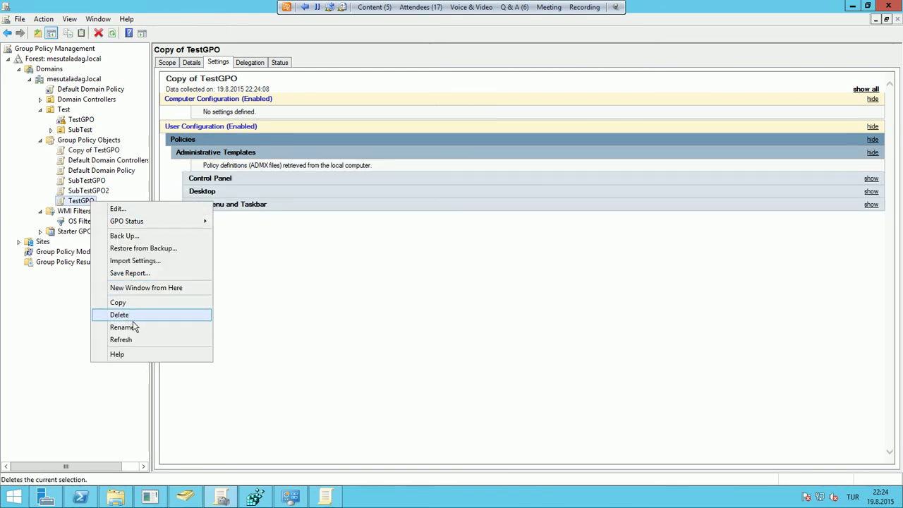
click(337, 305)
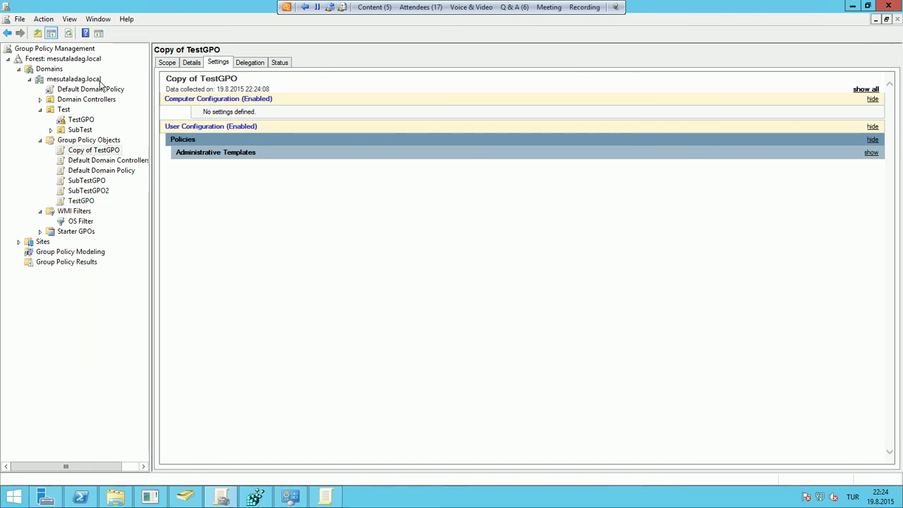
Create the domain's Starter GPOs folder and a new starter GPO named 'Test Starter'
click(76, 233)
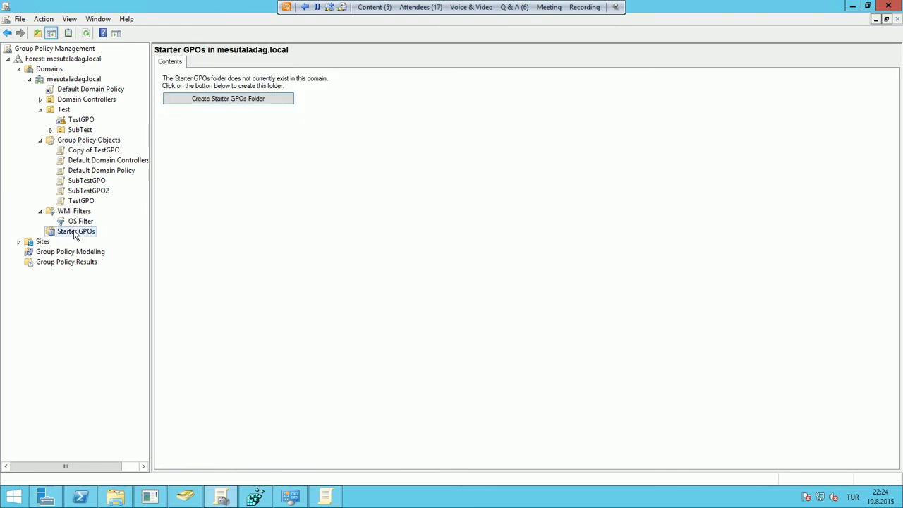
click(228, 99)
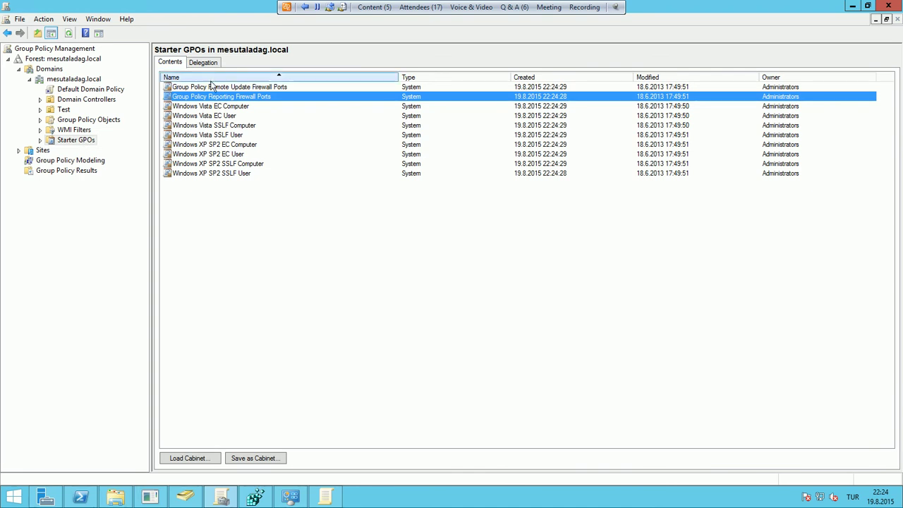
double_click(72, 141)
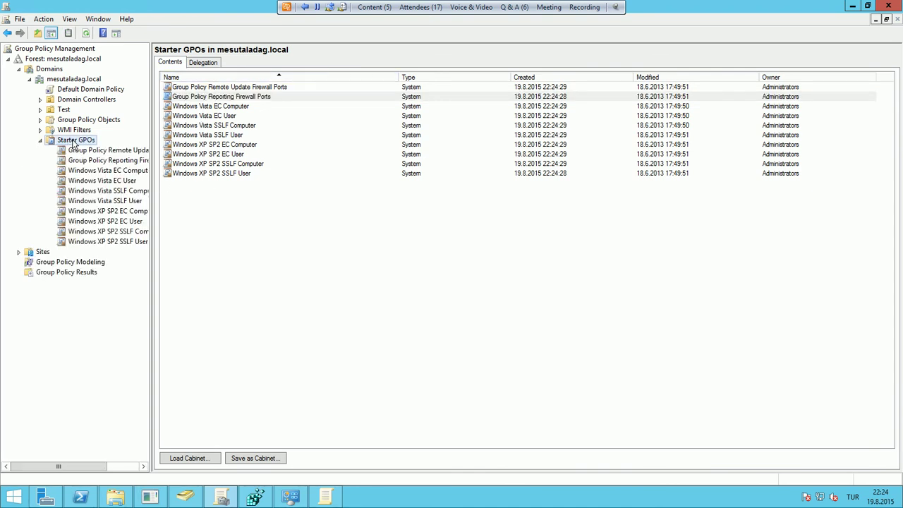
right_click(73, 143)
click(102, 149)
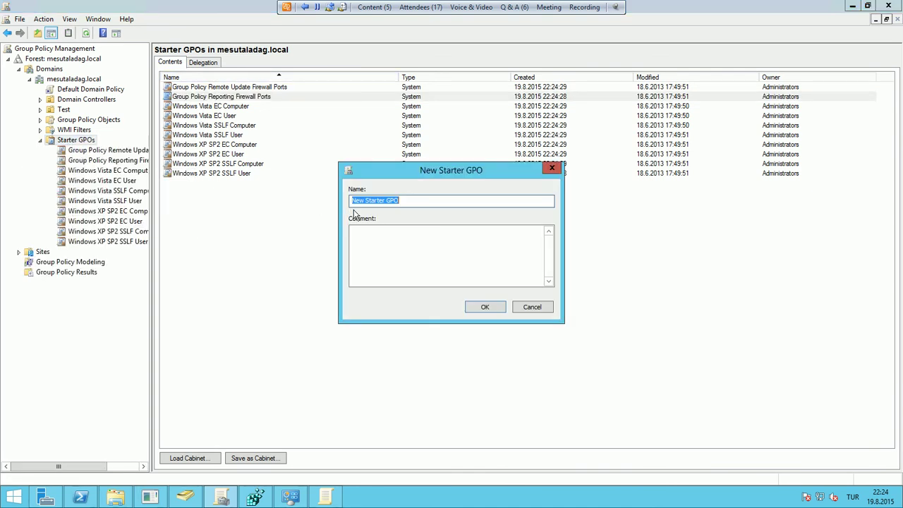
text(Test Starter)
key(Return)
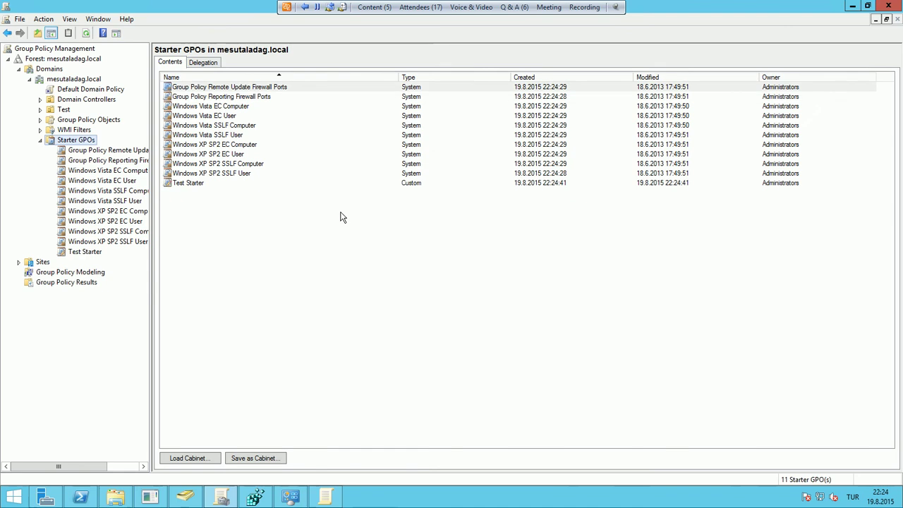
Edit Test Starter, expand both Administrative Templates branches, then close the editor
right_click(75, 257)
click(108, 258)
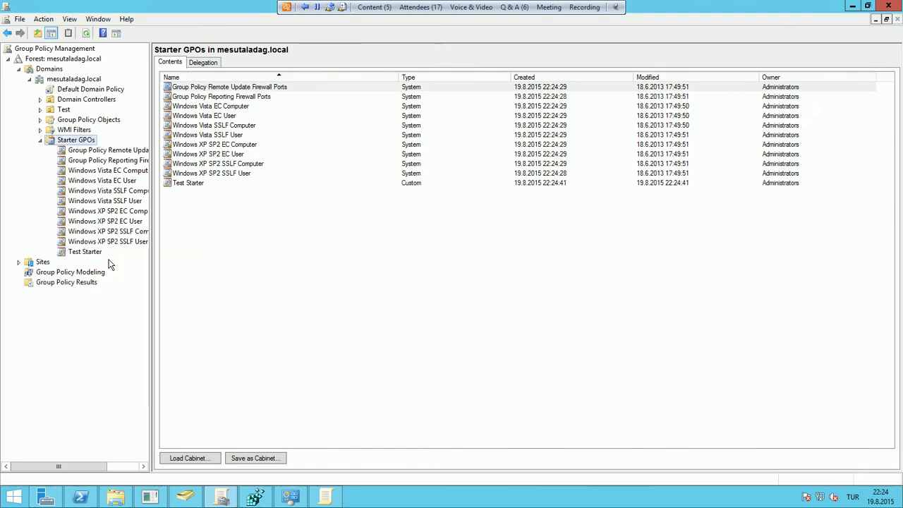
double_click(91, 118)
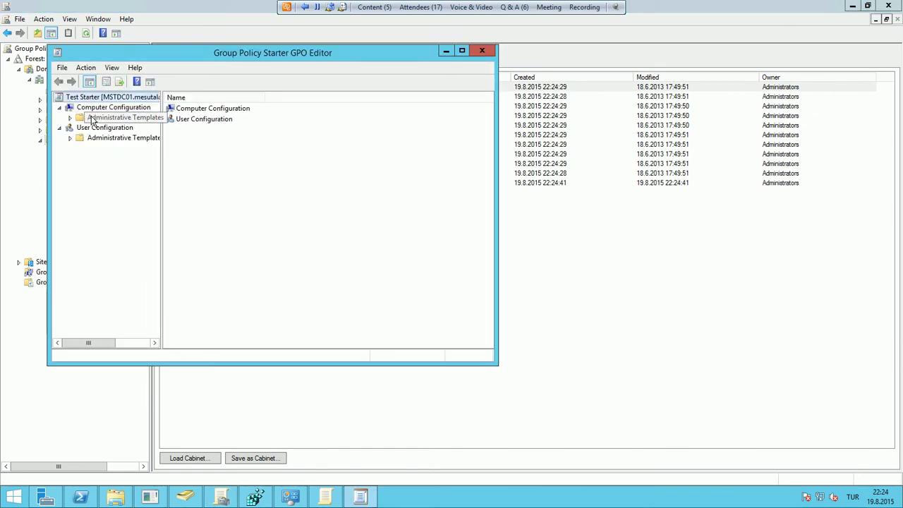
double_click(111, 223)
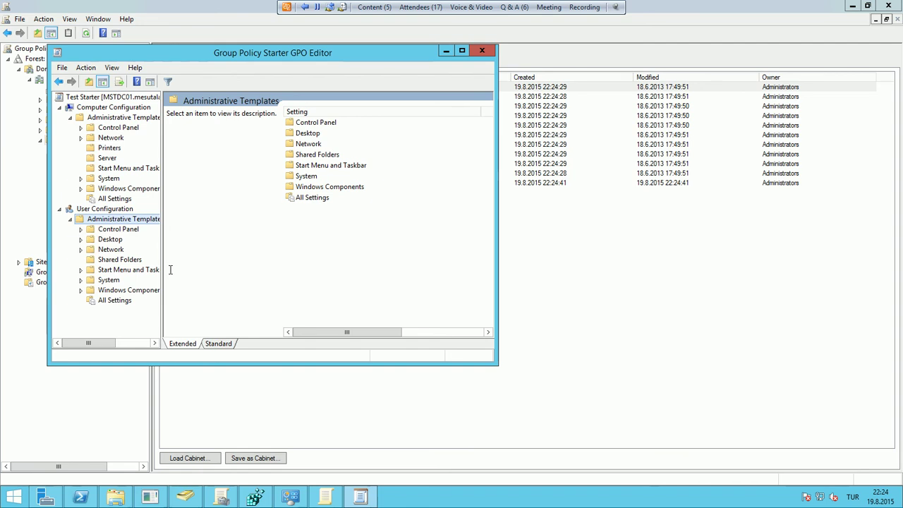
click(481, 52)
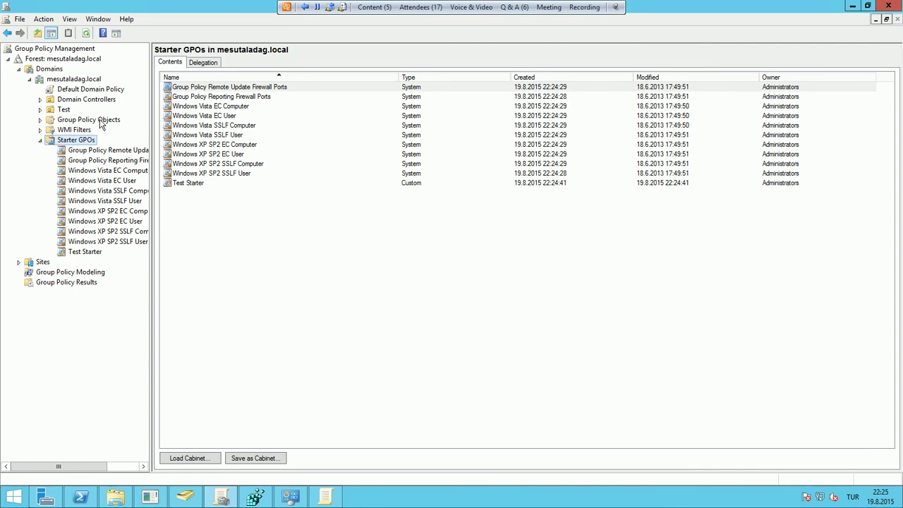
double_click(63, 110)
right_click(63, 109)
click(78, 113)
click(371, 259)
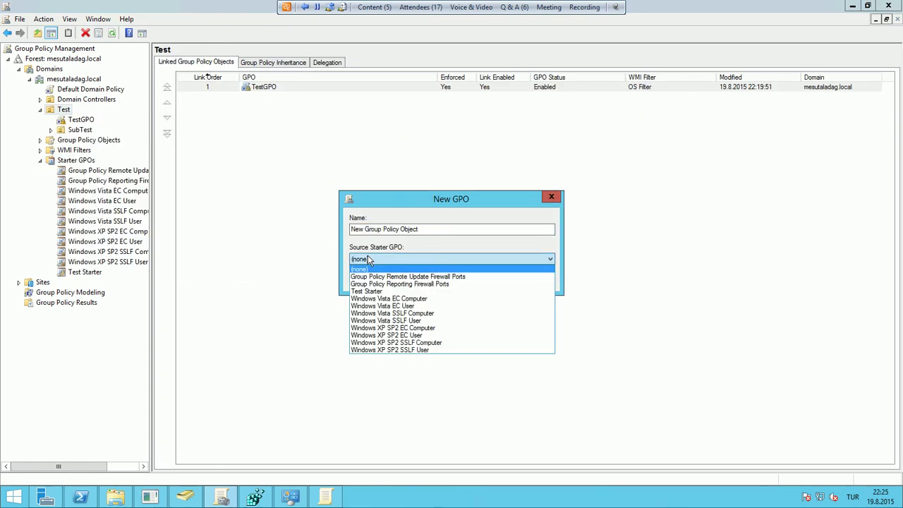
click(377, 291)
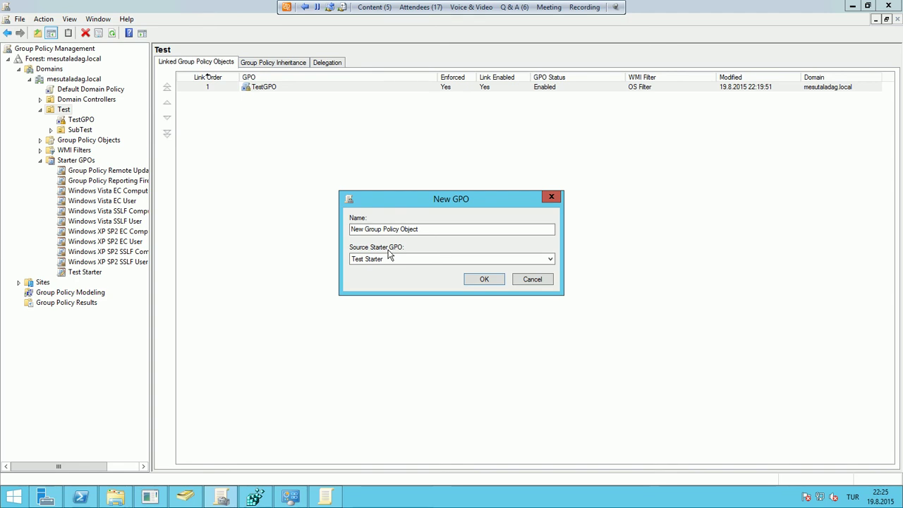
key(Escape)
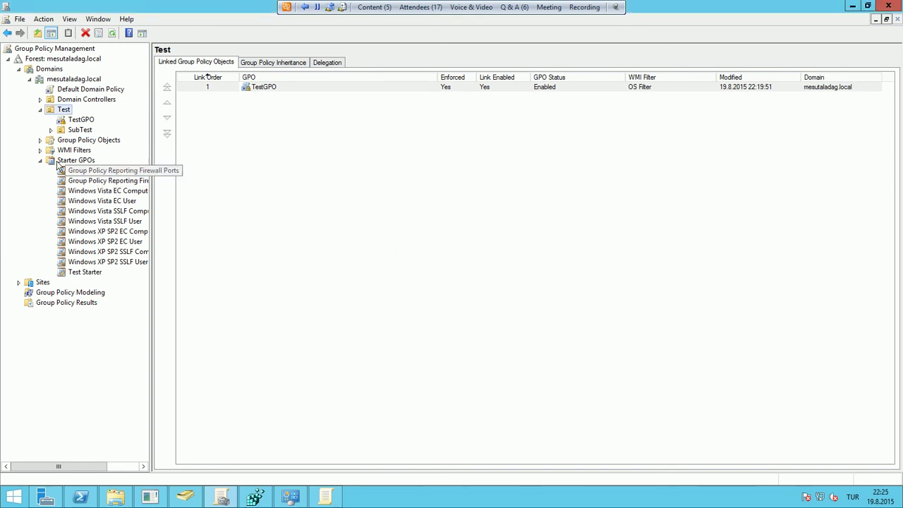
click(75, 160)
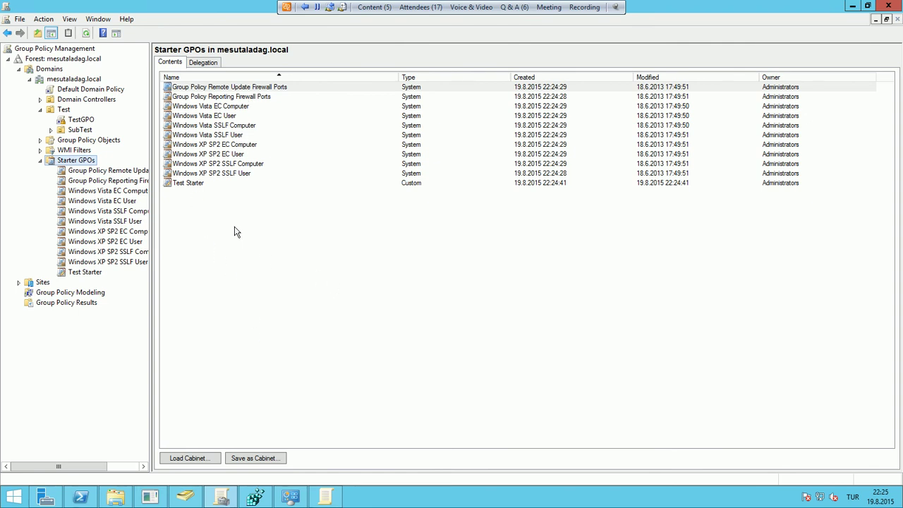
View Starter GPOs delegation, collapse the Starter GPOs and Test branches, and select Group Policy Results
click(217, 63)
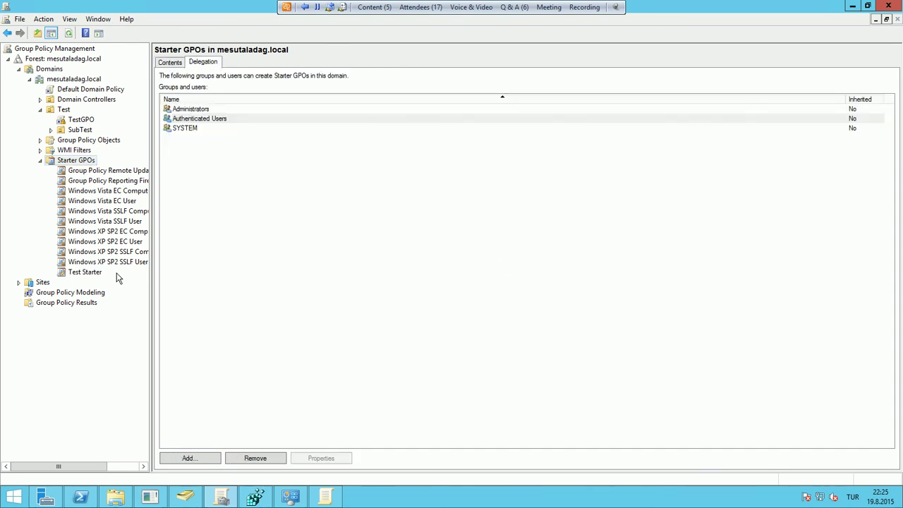
click(40, 160)
click(39, 109)
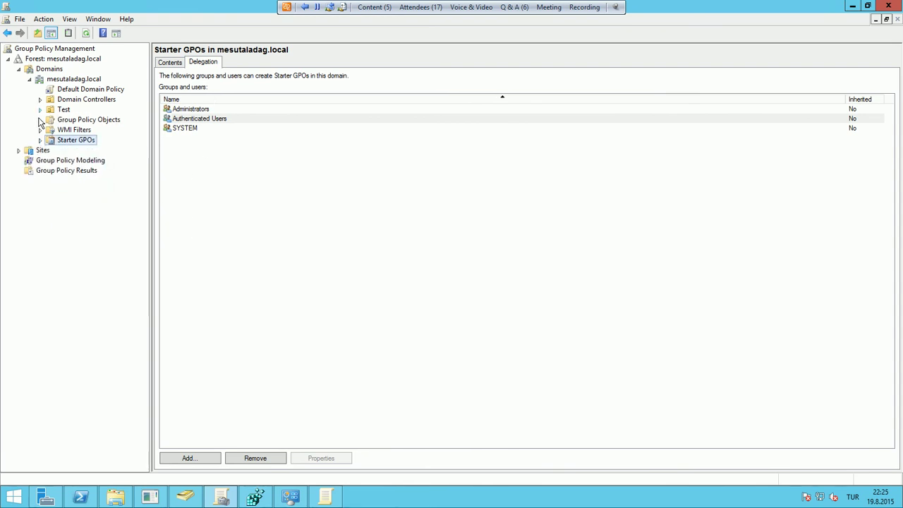
click(86, 172)
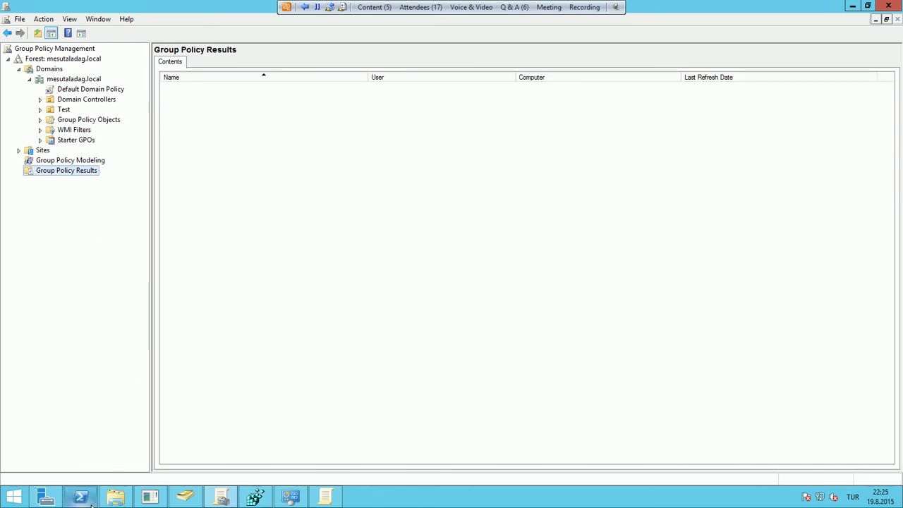
Open an elevated Command Prompt and read the gpresult /? help output
right_click(14, 497)
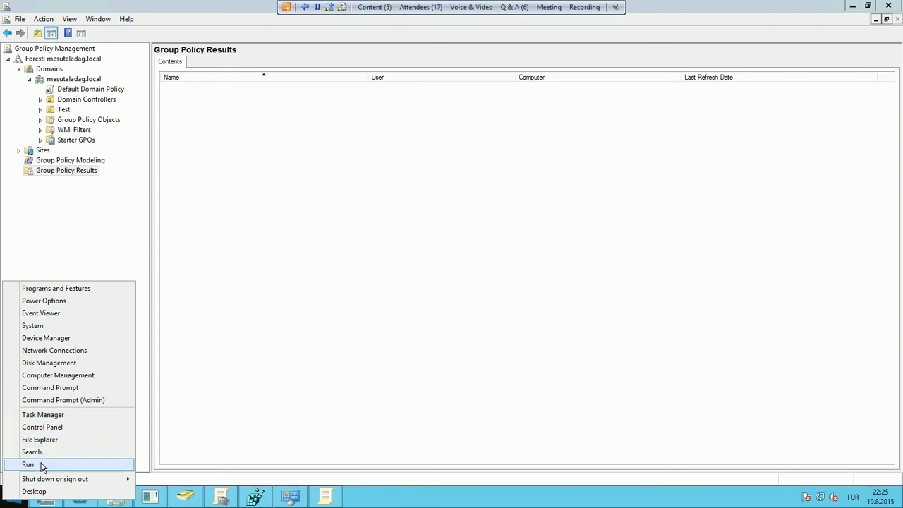
click(67, 400)
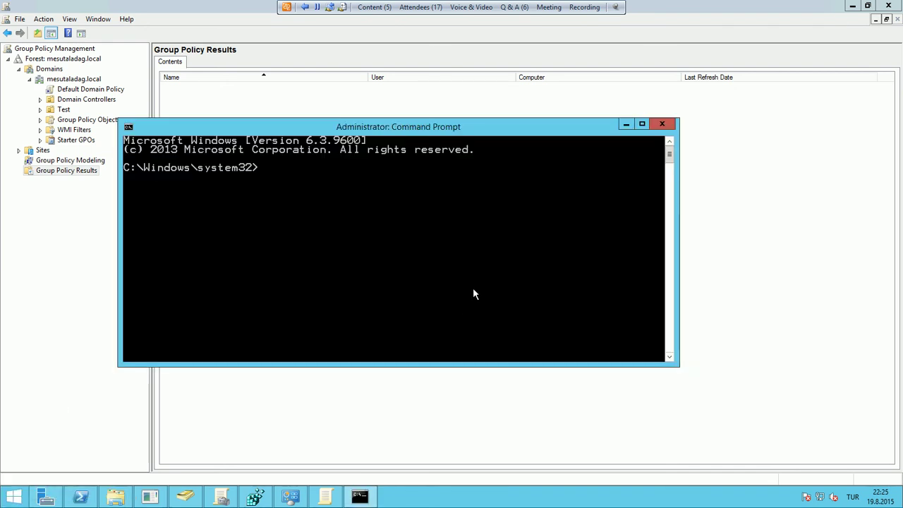
text(gpresult /?)
key(Return)
scroll(488, 290, up, 4)
scroll(489, 293, down, 5)
scroll(490, 293, down, 3)
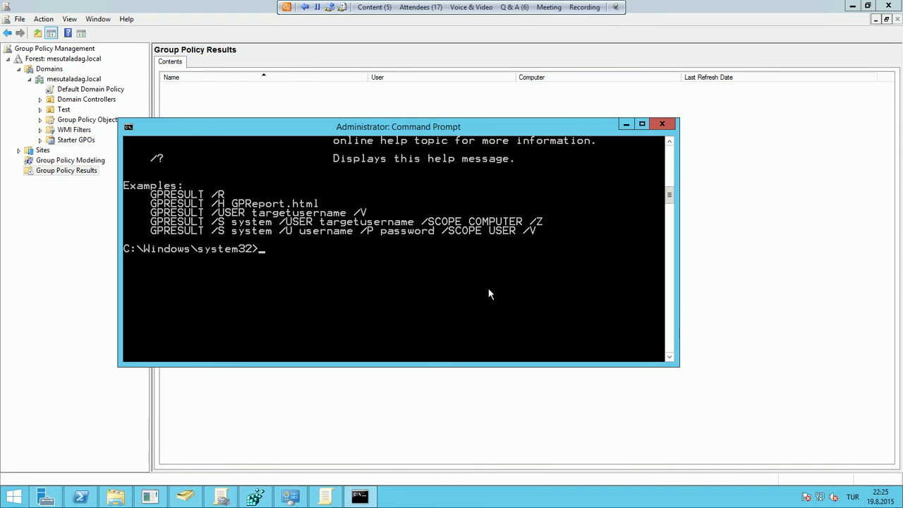
scroll(485, 289, up, 15)
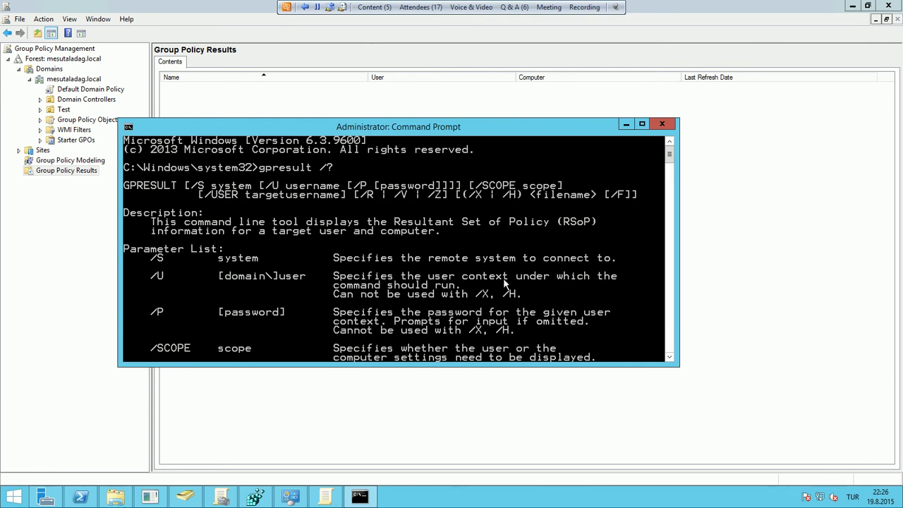
scroll(504, 283, down, 15)
Run gpresult /R to review the administrator's RSoP summary on MSTDC01, then minimize the console
key(BackSpace)
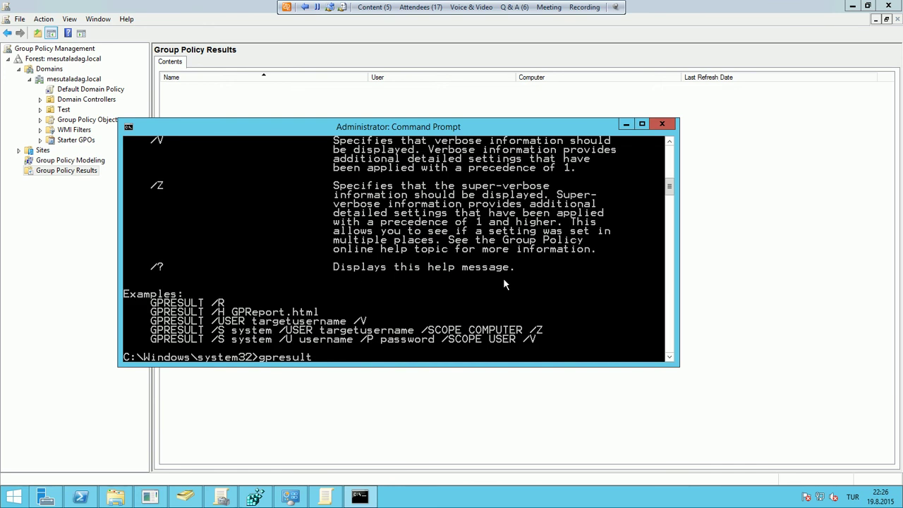
key(Return)
text(gpresult /R)
key(Return)
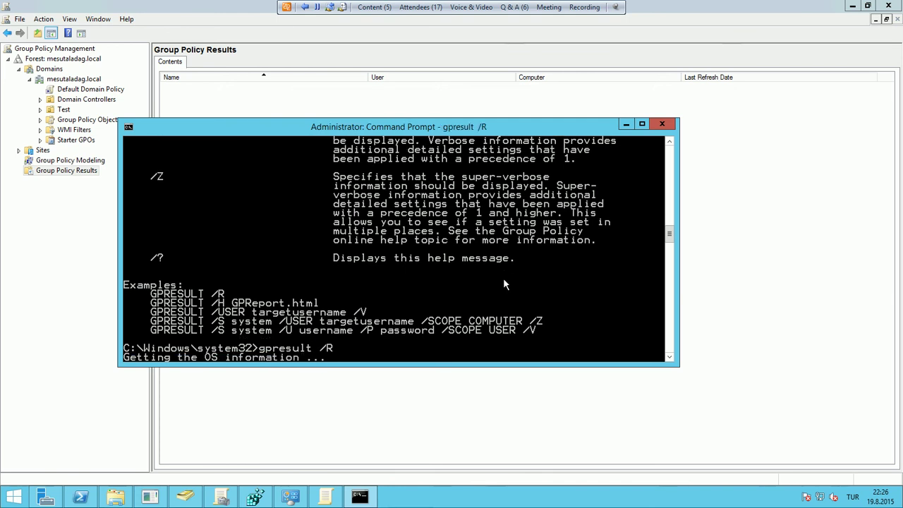
scroll(480, 246, up, 20)
scroll(472, 243, down, 7)
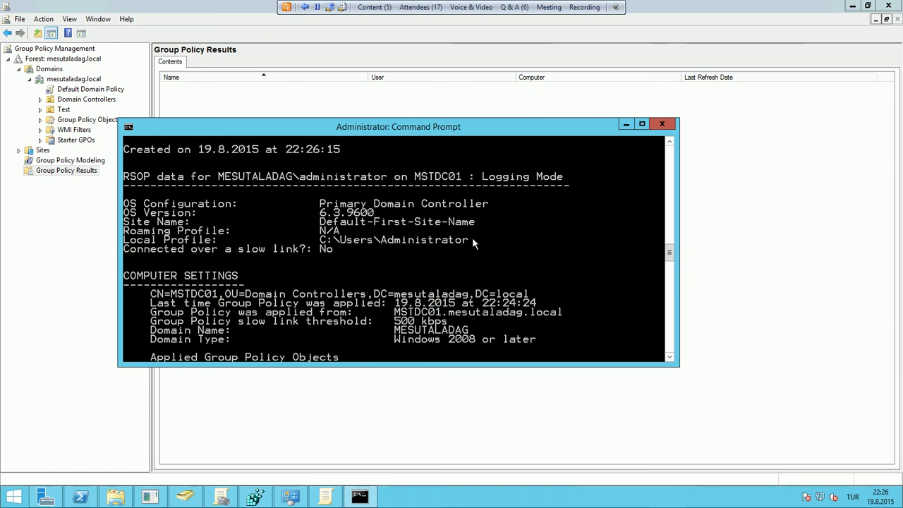
scroll(472, 234, down, 1)
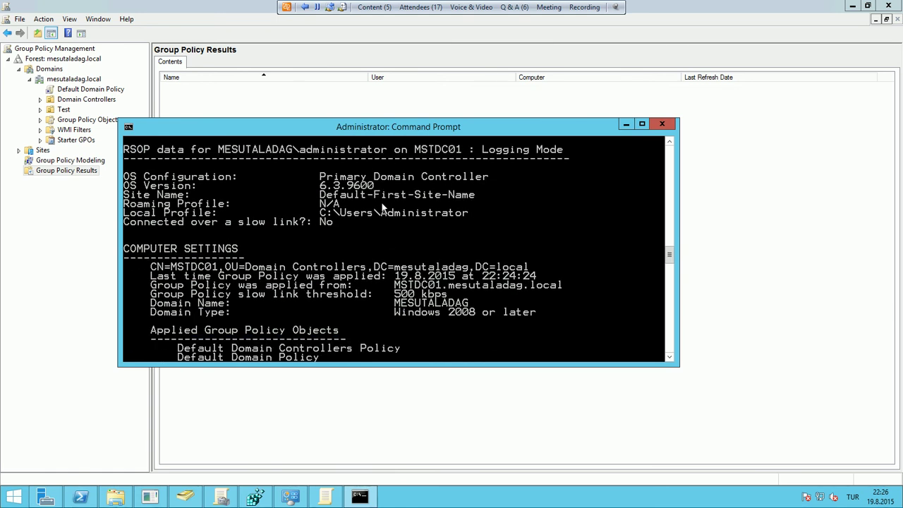
scroll(382, 210, down, 2)
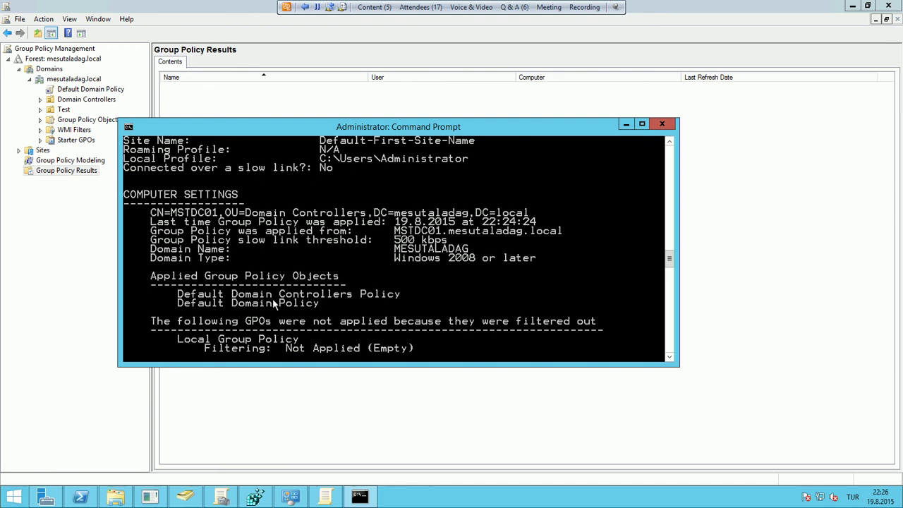
scroll(290, 260, down, 2)
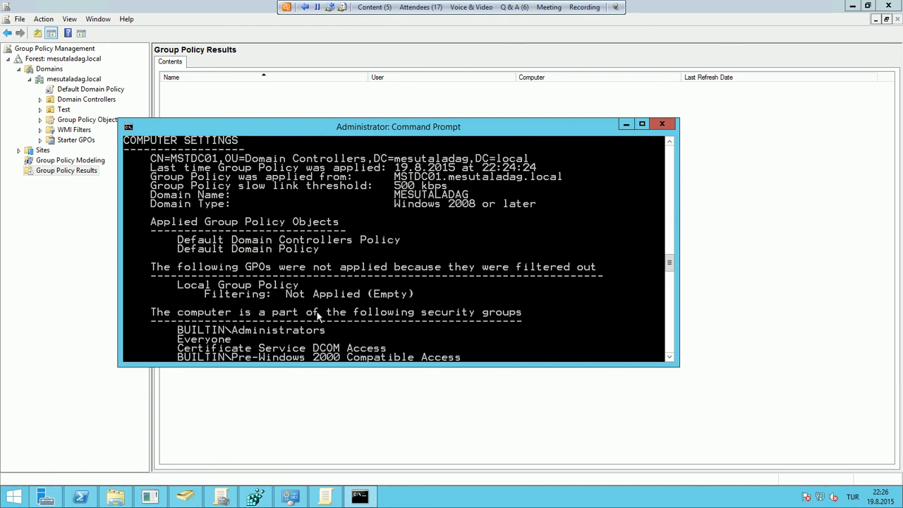
scroll(327, 245, down, 3)
scroll(327, 245, down, 8)
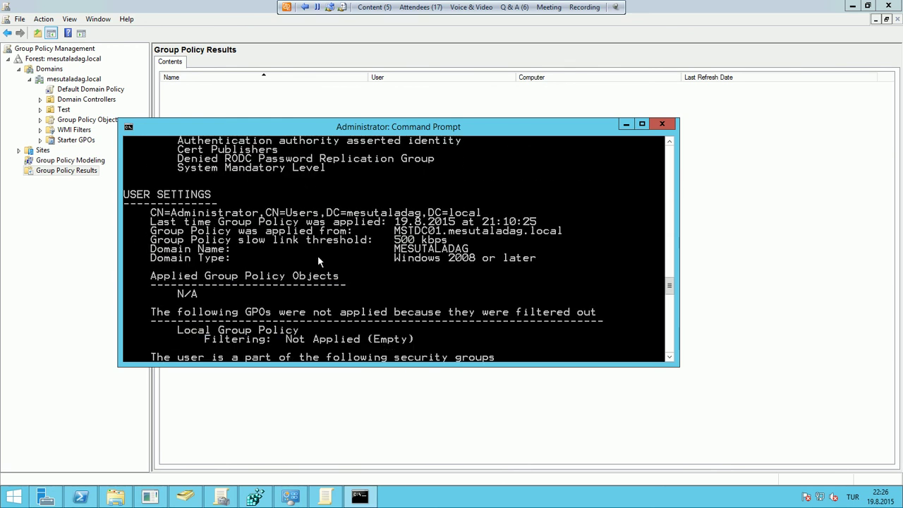
scroll(321, 259, down, 1)
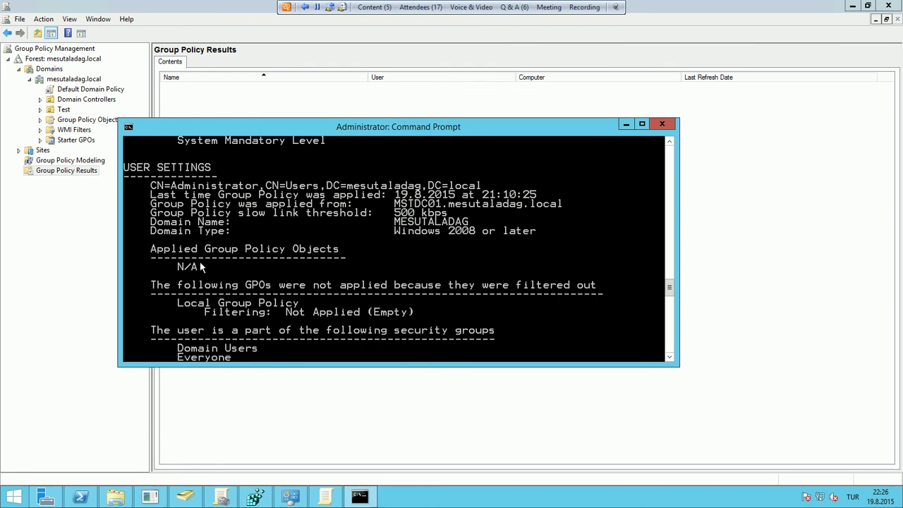
click(624, 125)
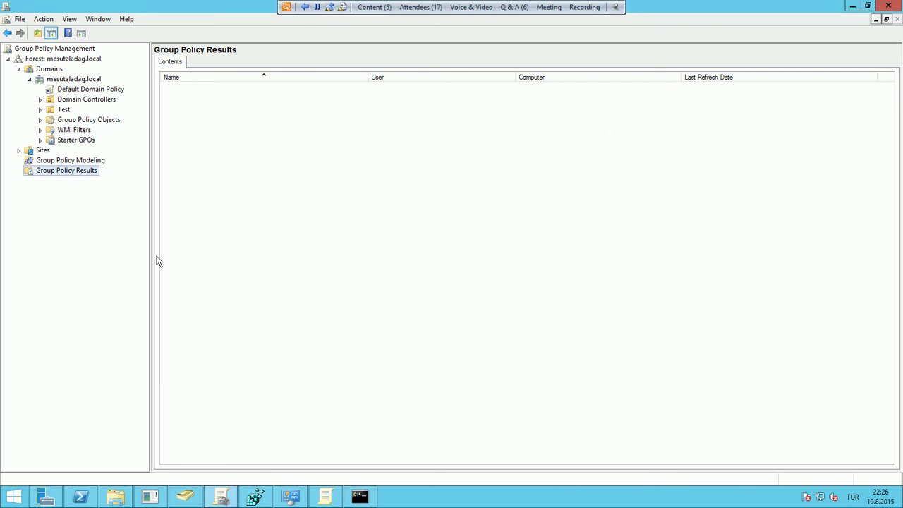
Run the Group Policy Results wizard for this computer, MSTDC01, and the current user, administrator
right_click(94, 174)
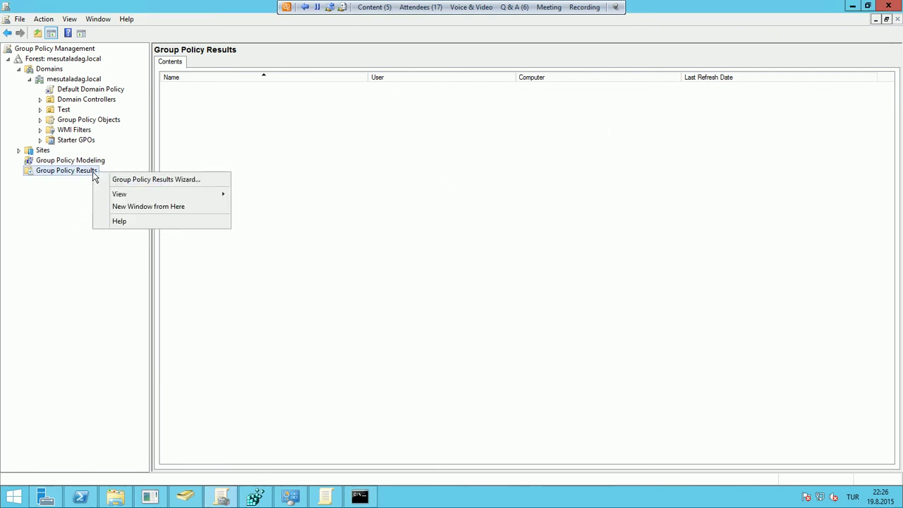
click(158, 181)
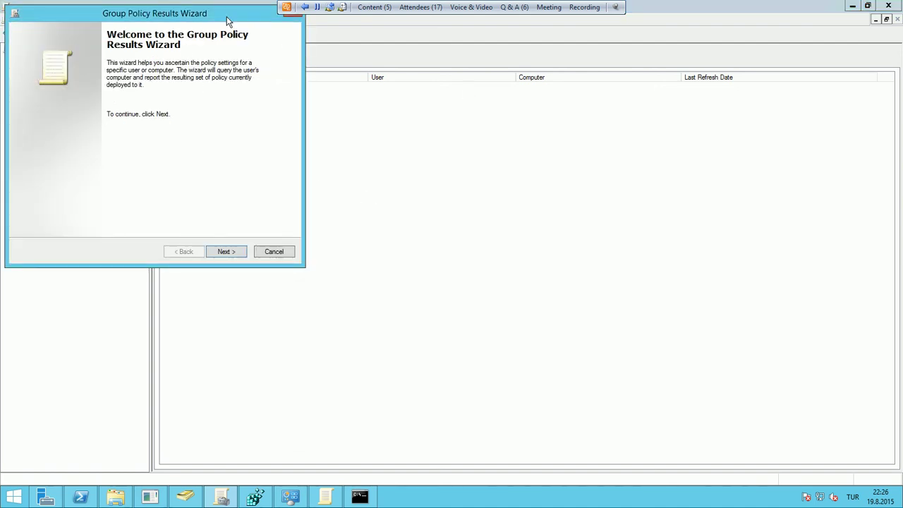
drag(226, 21, 433, 83)
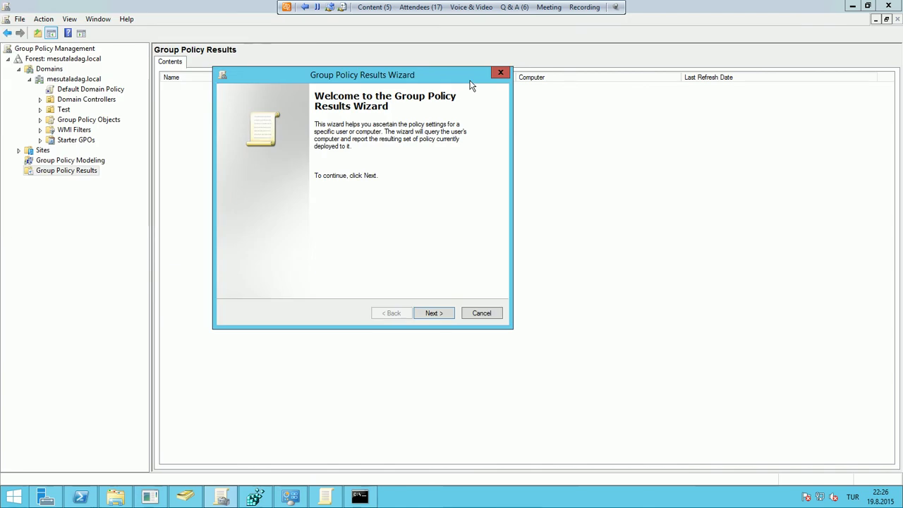
click(435, 315)
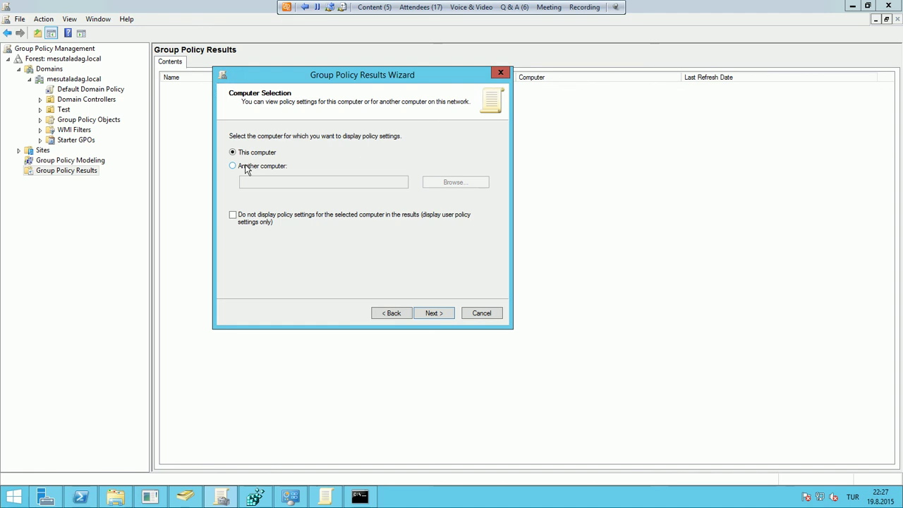
click(436, 312)
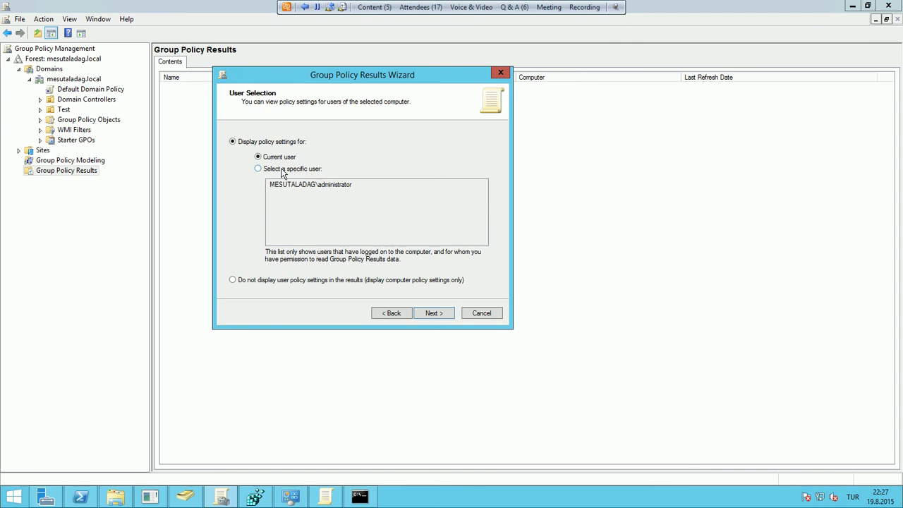
click(282, 171)
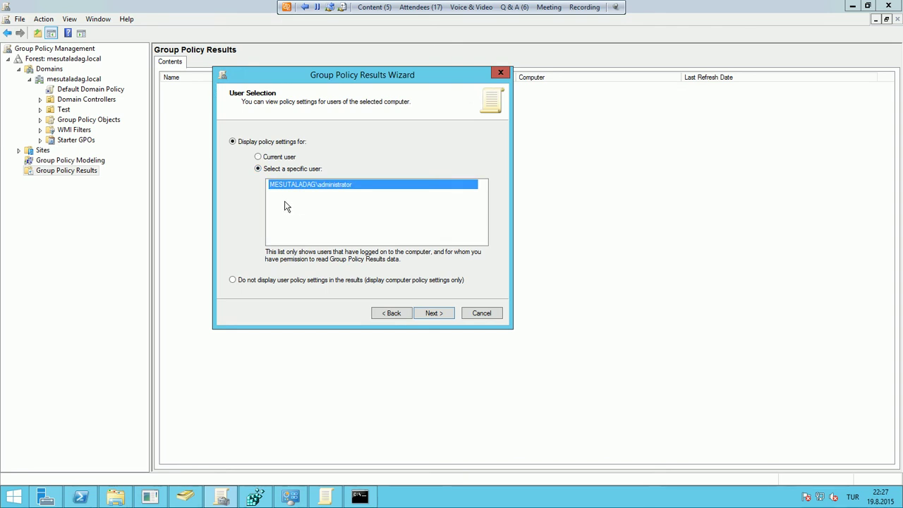
click(287, 158)
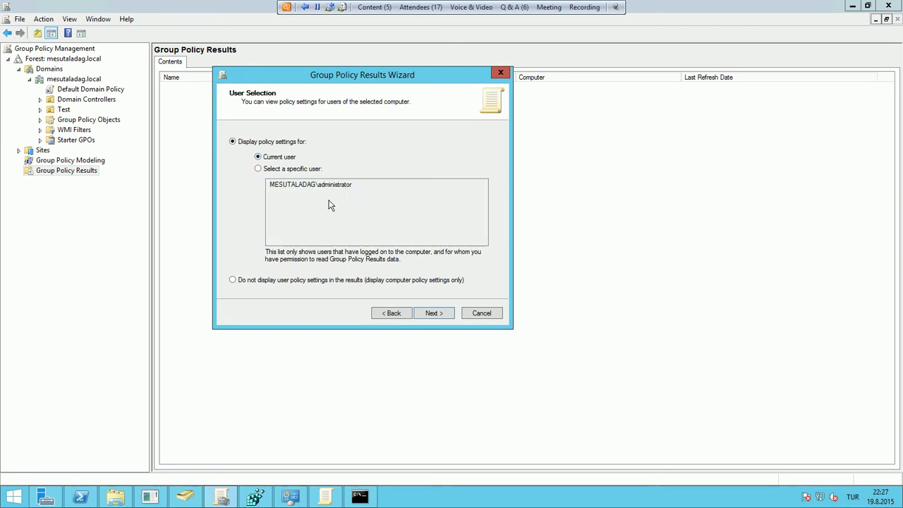
click(429, 313)
click(434, 316)
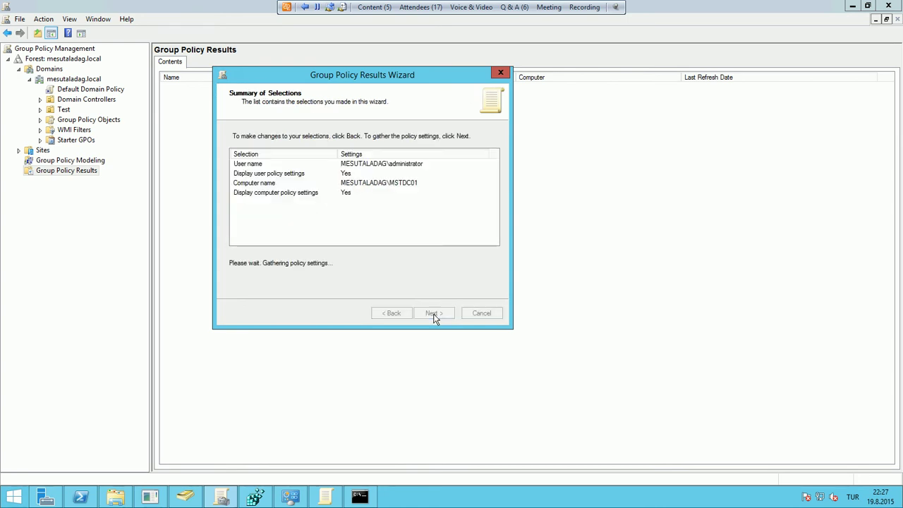
click(434, 313)
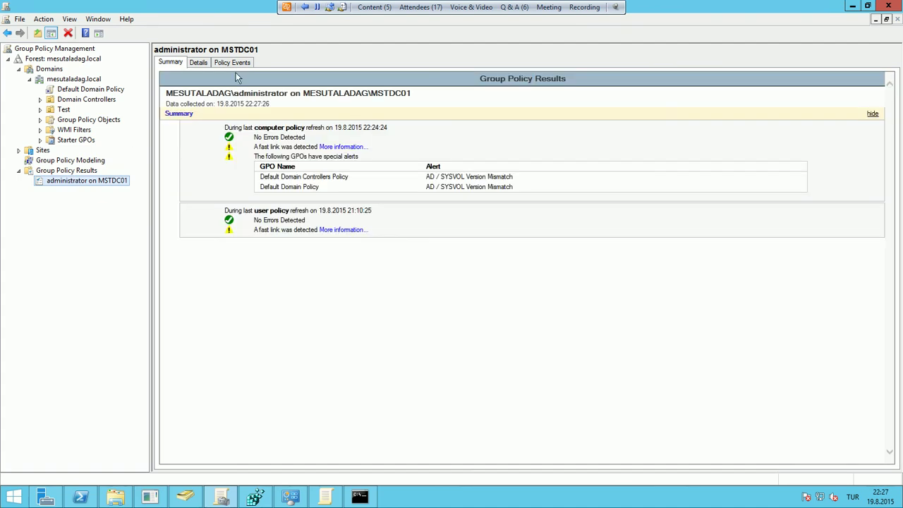
Expand Security Settings and Password Policy on the report's Details tab, and glance at the event log
click(200, 63)
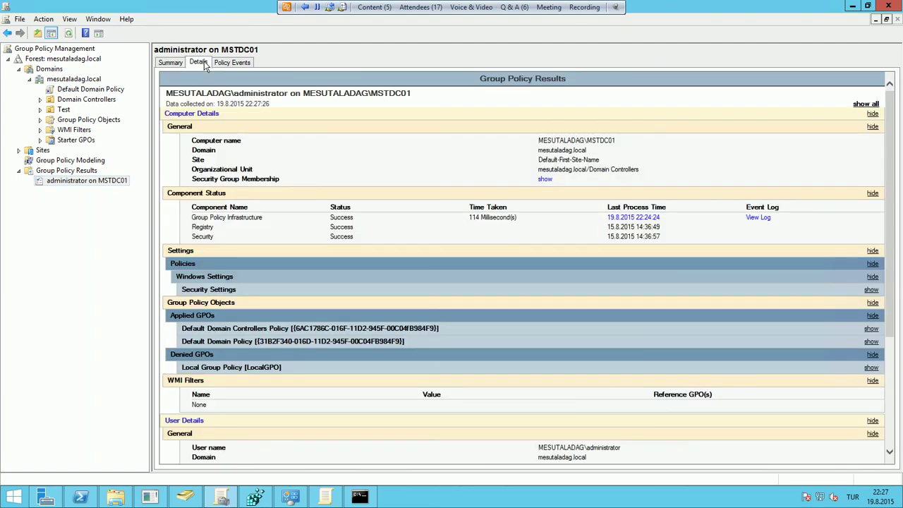
click(308, 293)
click(298, 303)
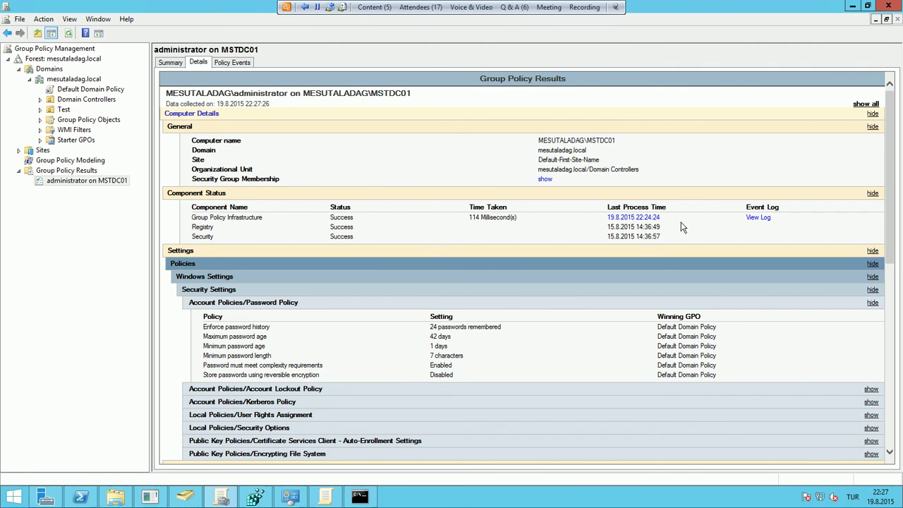
click(761, 219)
click(618, 147)
Collapse Group Policy Results after the administrator on MSTDC01 report and open Group Policy Modeling
scroll(347, 310, down, 4)
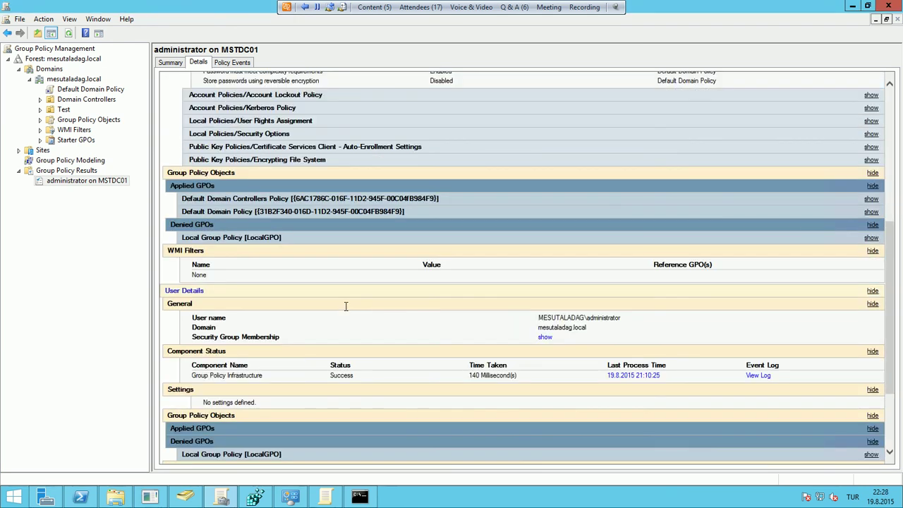
scroll(347, 305, down, 1)
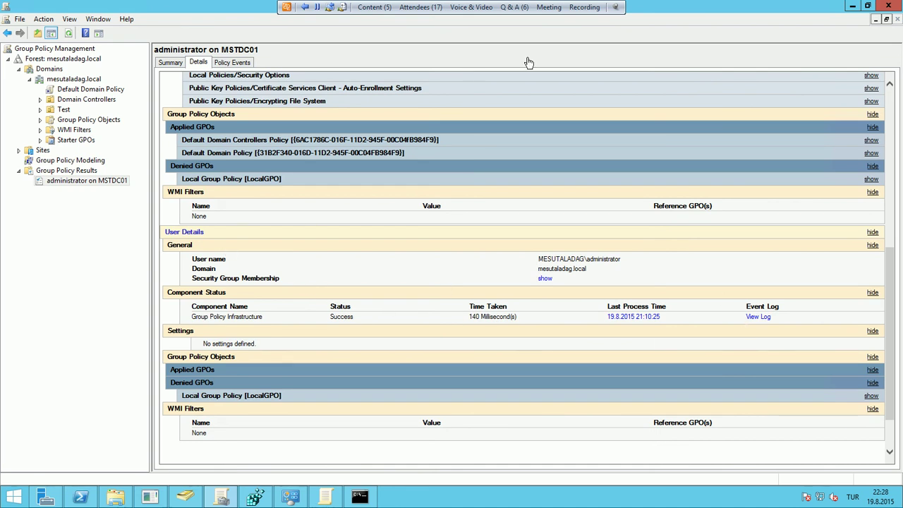
scroll(626, 313, up, 1)
scroll(624, 335, down, 2)
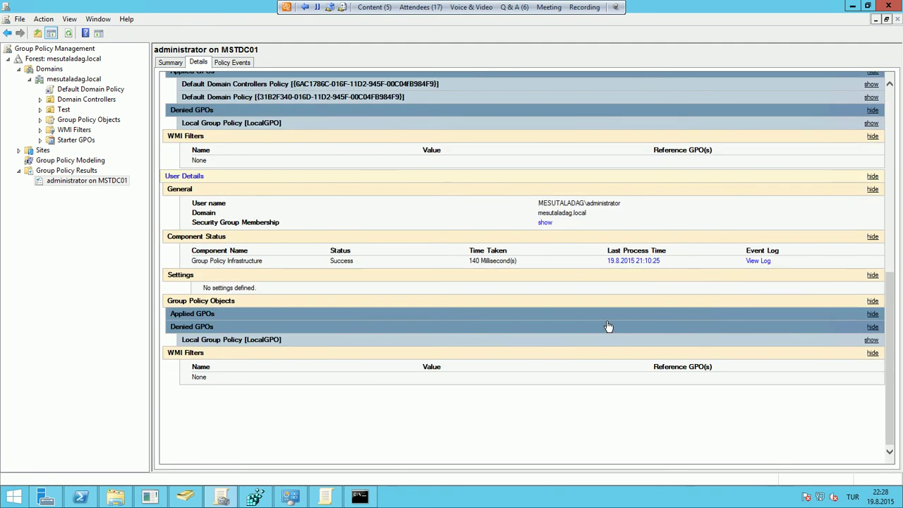
click(85, 182)
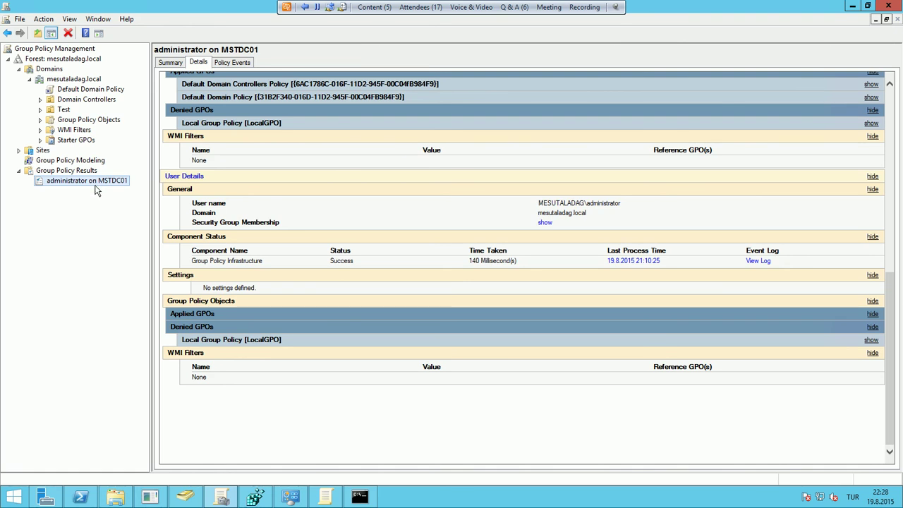
click(18, 170)
click(67, 161)
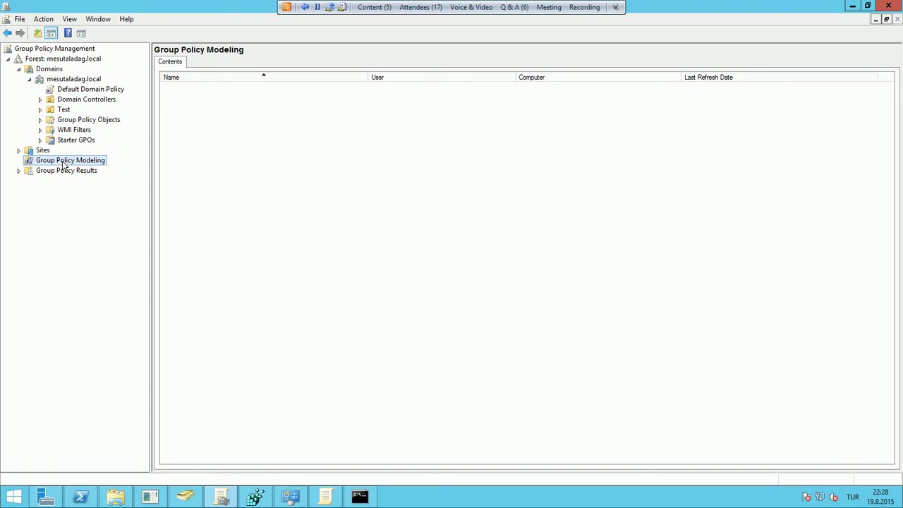
Launch the Group Policy Modeling Wizard and accept any available domain controller
right_click(104, 161)
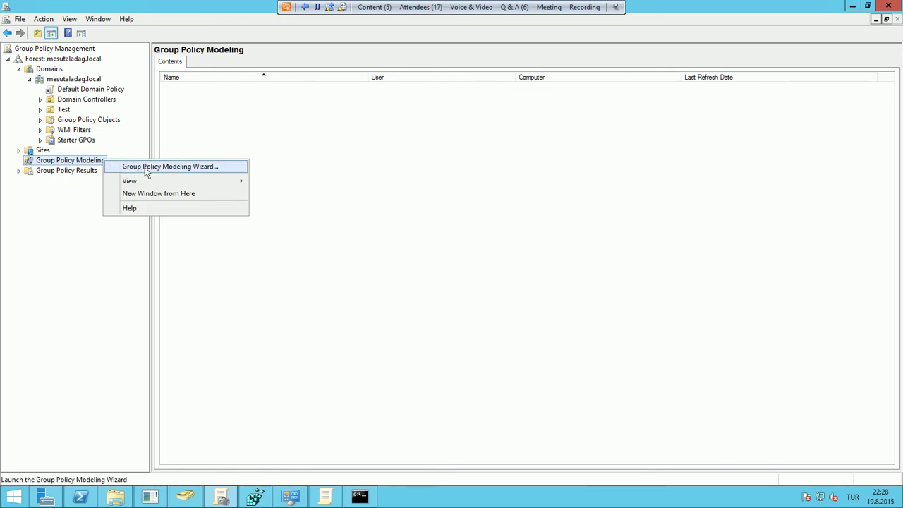
click(146, 168)
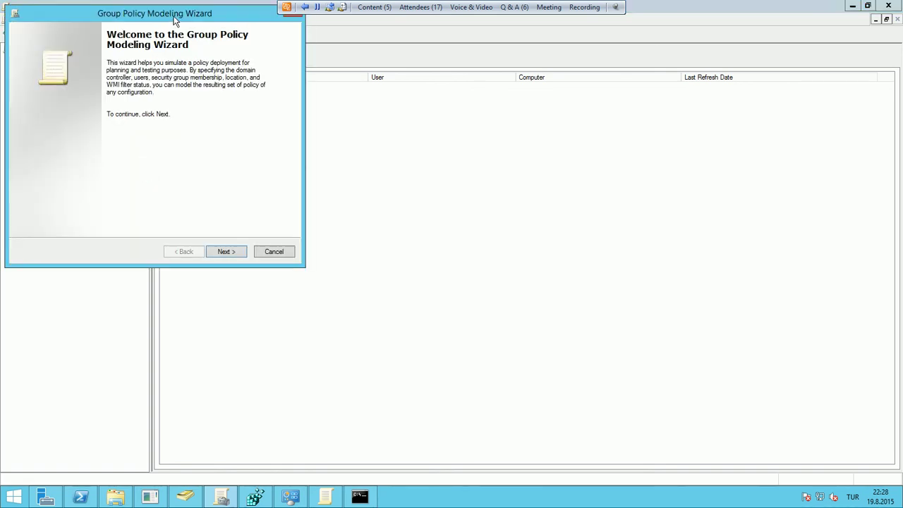
drag(174, 20, 551, 88)
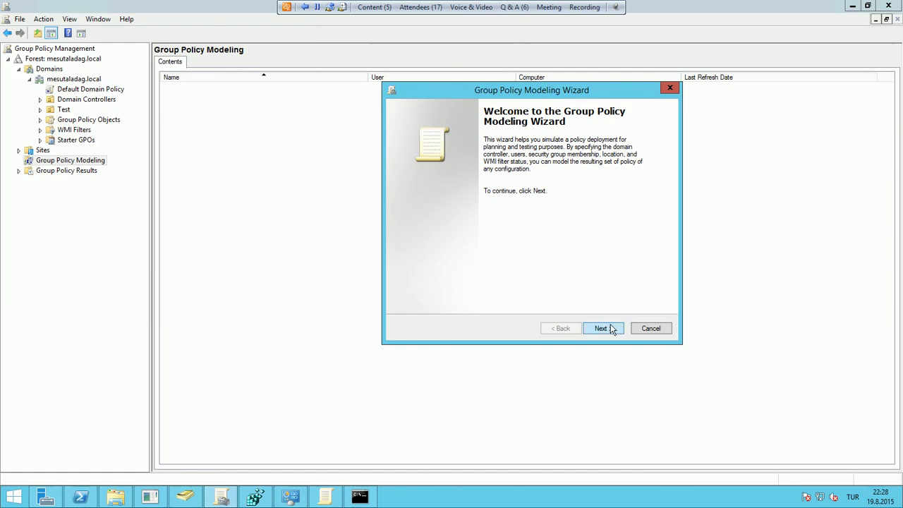
click(613, 329)
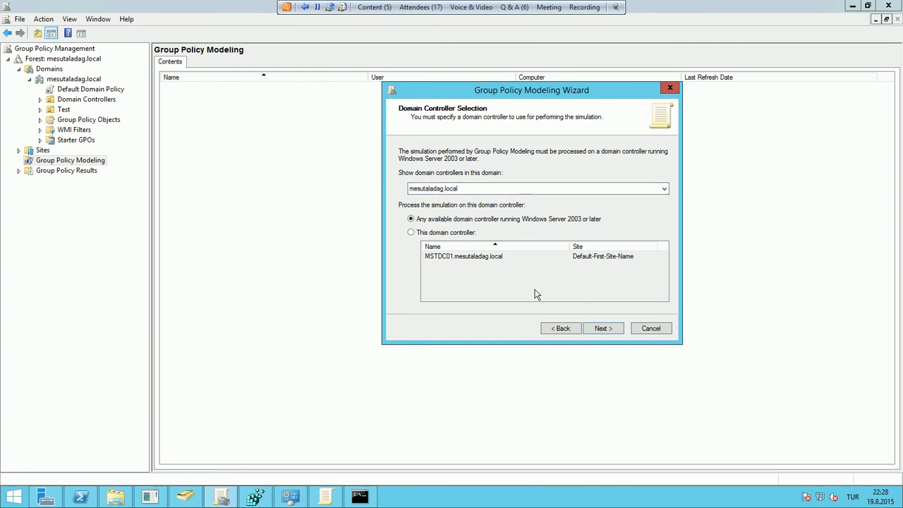
click(603, 329)
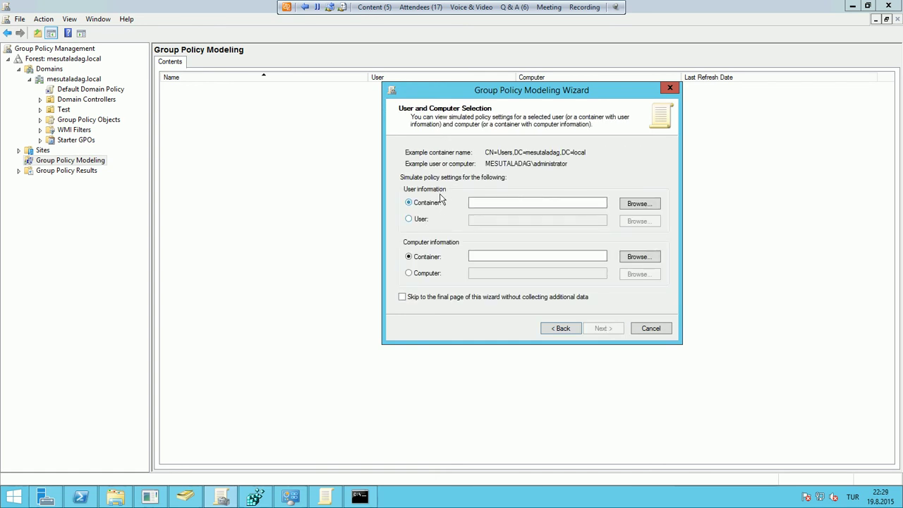
Set the simulated user container to the SubTest OU under Test
click(426, 219)
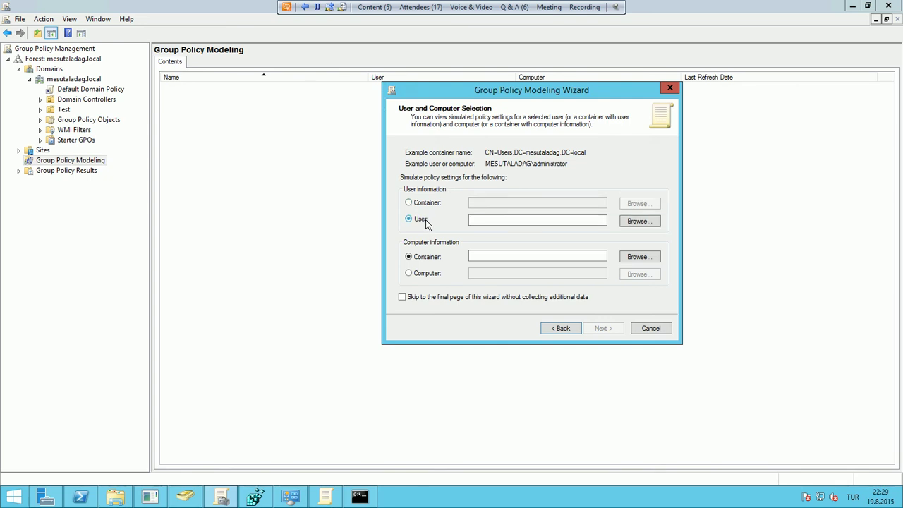
click(425, 203)
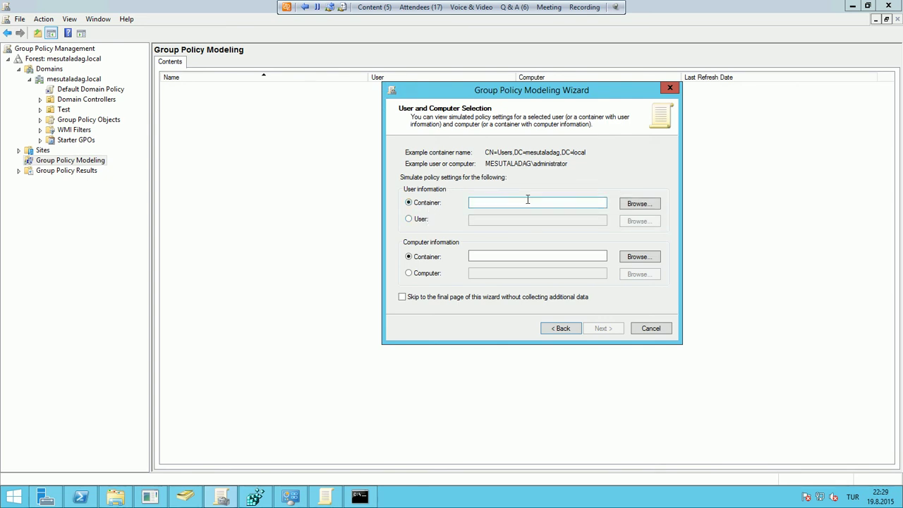
click(644, 204)
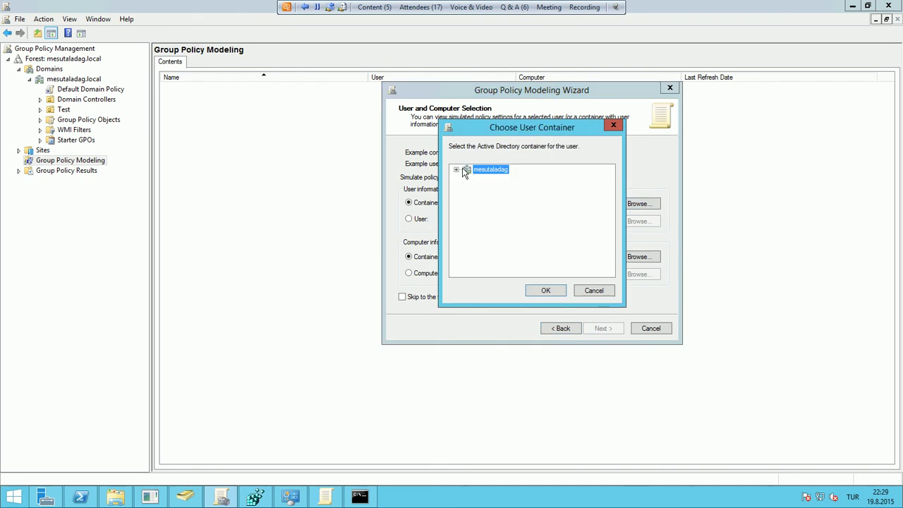
click(457, 171)
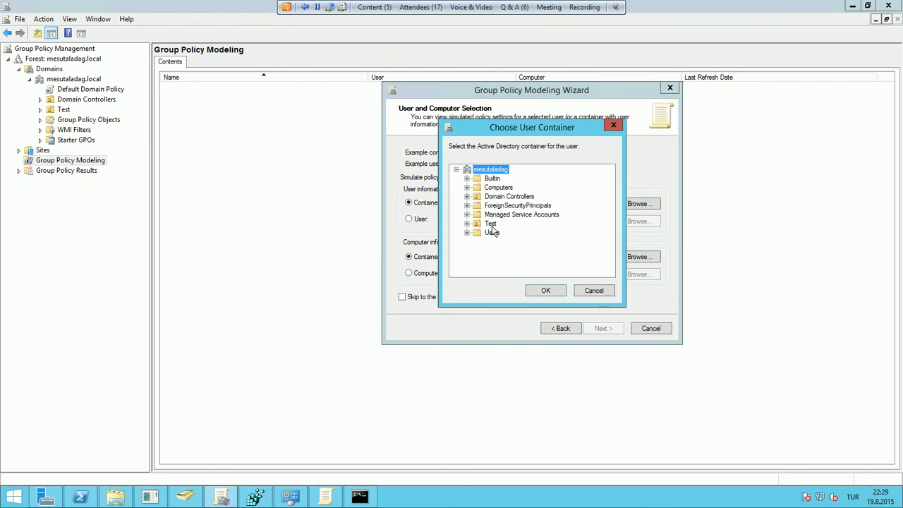
double_click(493, 225)
click(498, 233)
click(545, 290)
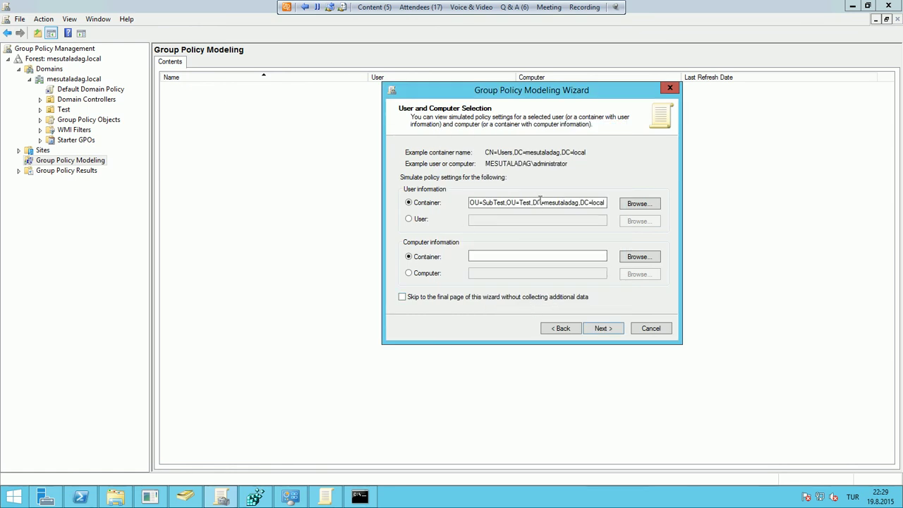
Set the simulated computer container to Computers and continue to the advanced options
click(626, 258)
click(458, 170)
click(494, 186)
click(546, 291)
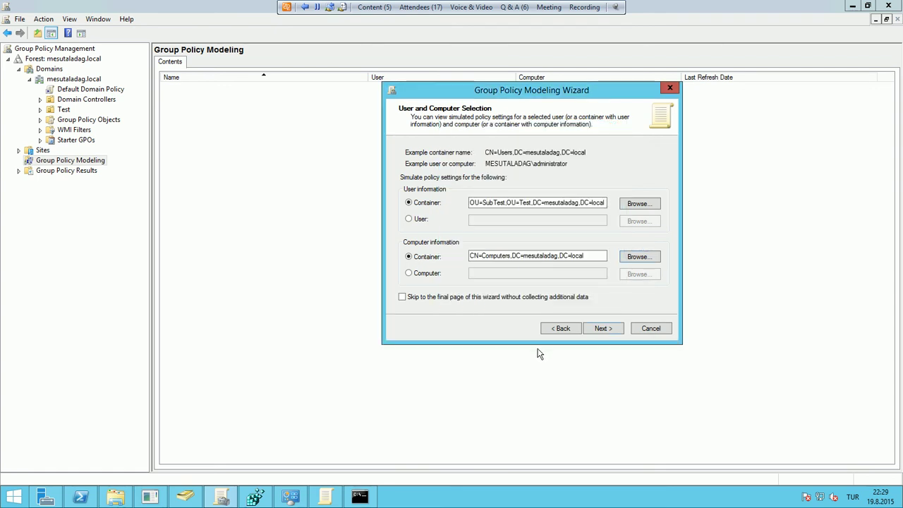
click(603, 329)
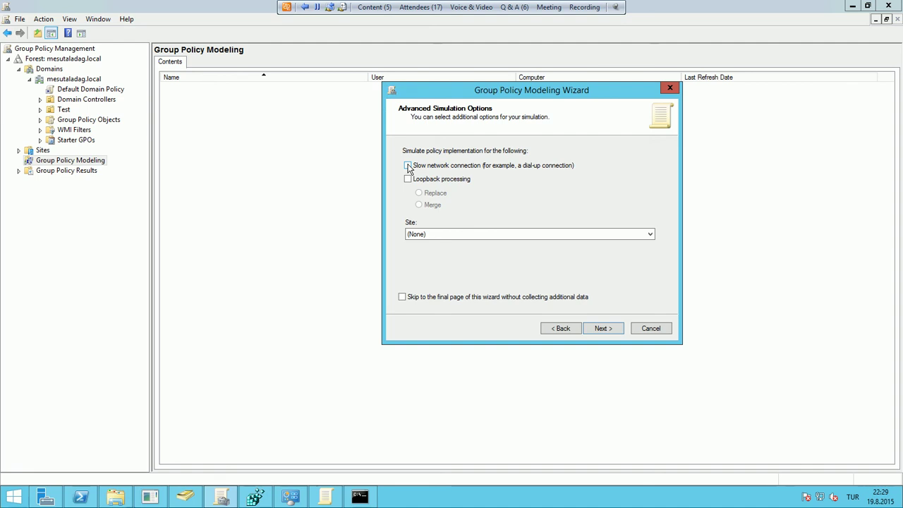
Tick Loopback processing on Advanced Simulation Options, keeping Replace mode
click(416, 179)
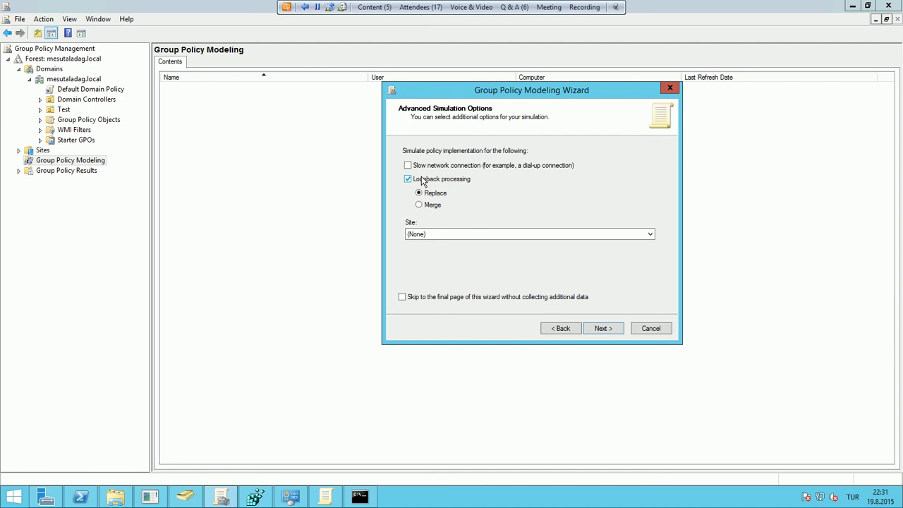
Simulate the Default-First-Site-Name site with loopback processing unchecked, then continue to User Security Groups
click(471, 236)
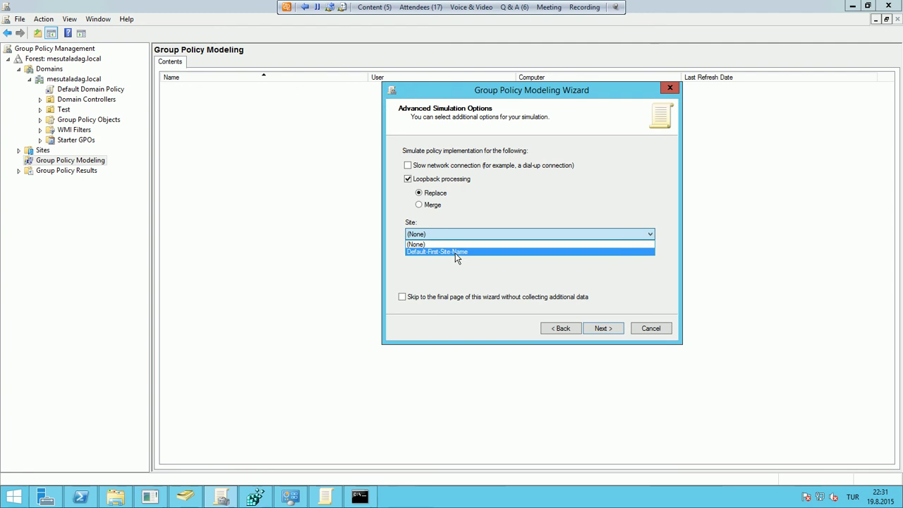
click(455, 252)
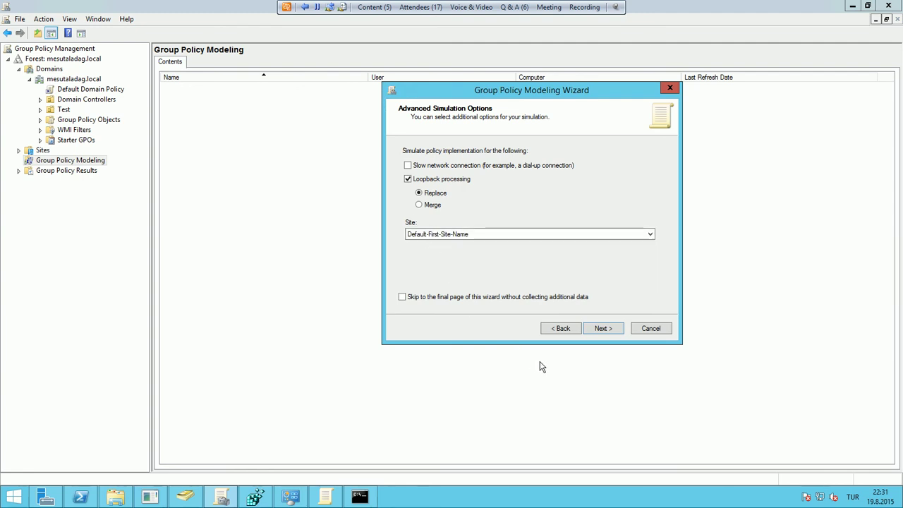
click(417, 179)
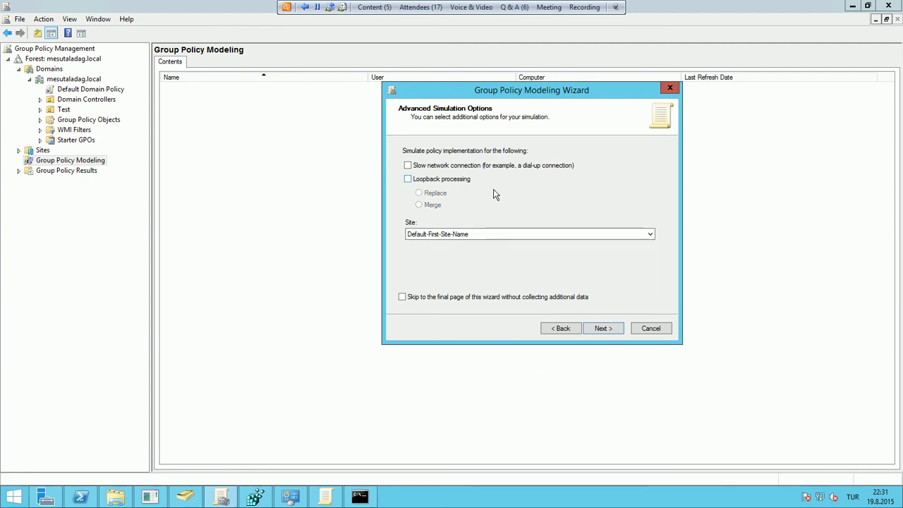
click(608, 332)
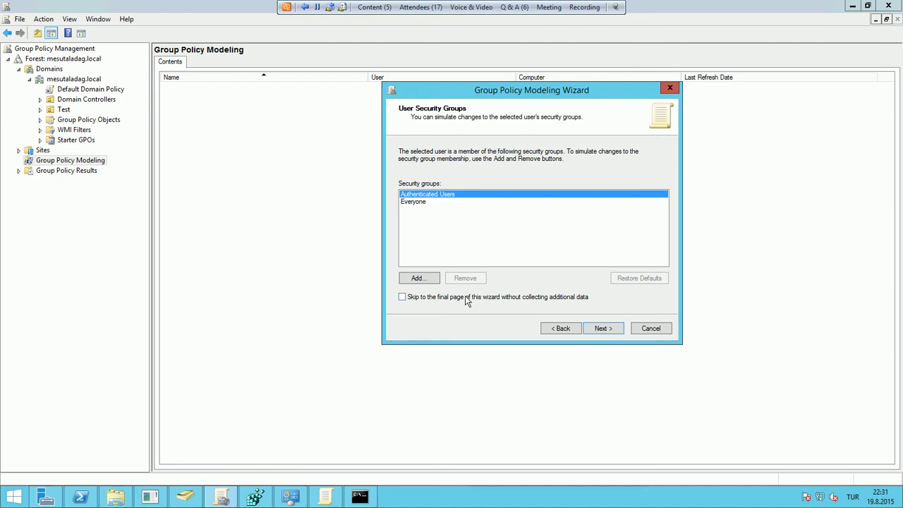
Add the Test-GPO group to the simulated user's security groups
click(427, 280)
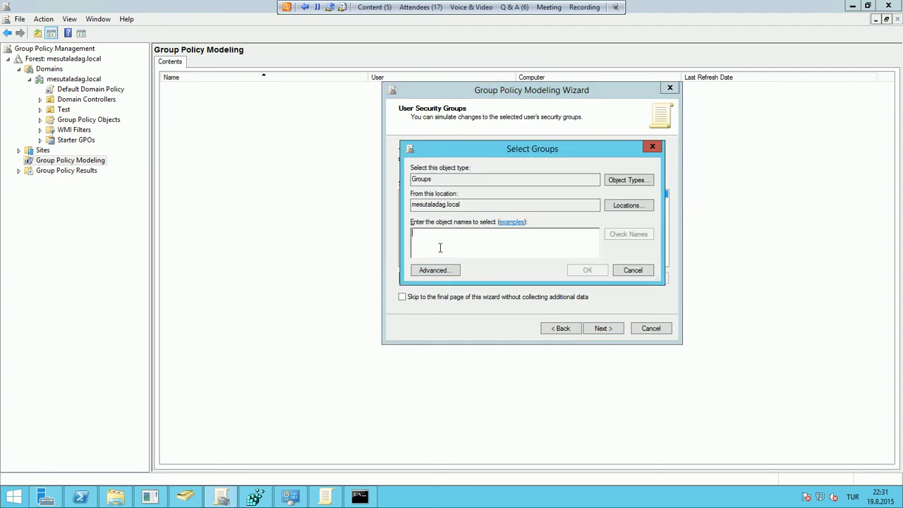
text(Test-GPO)
key(Return)
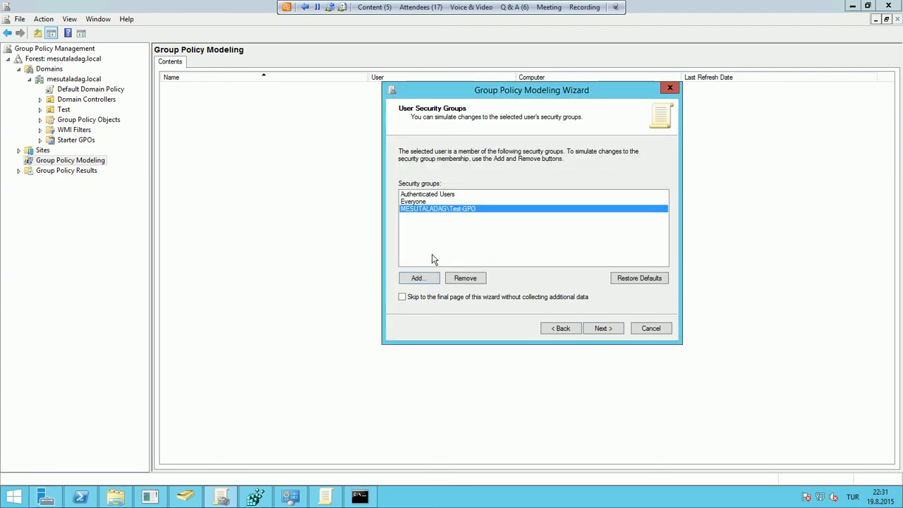
Step through the computer groups and WMI filter pages to the Summary and start the simulation
click(605, 332)
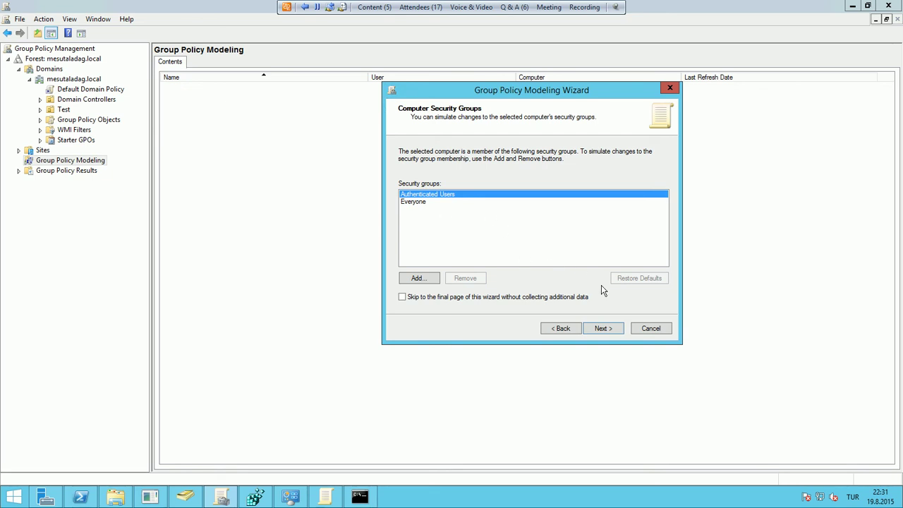
click(602, 328)
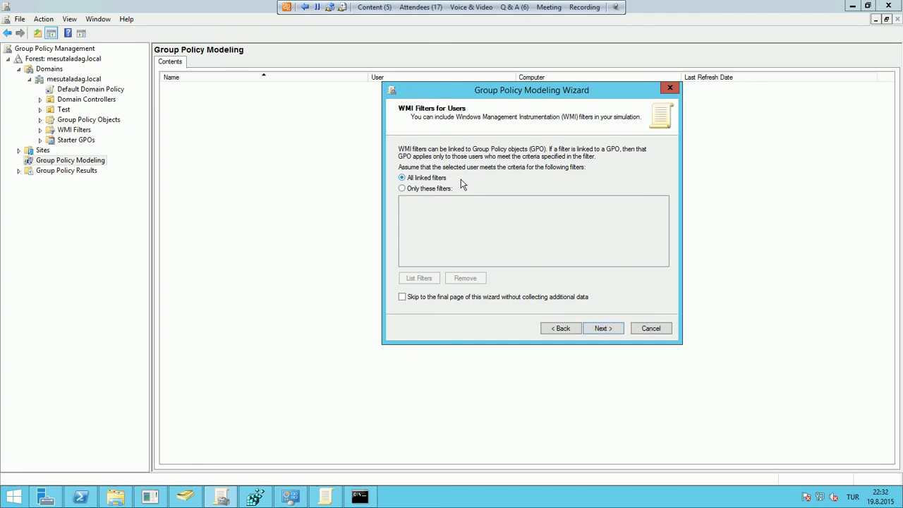
click(604, 328)
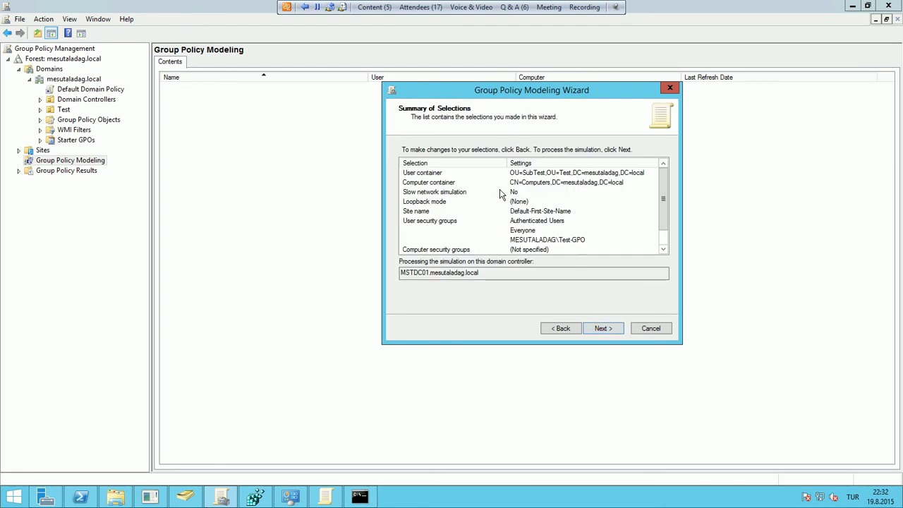
click(557, 328)
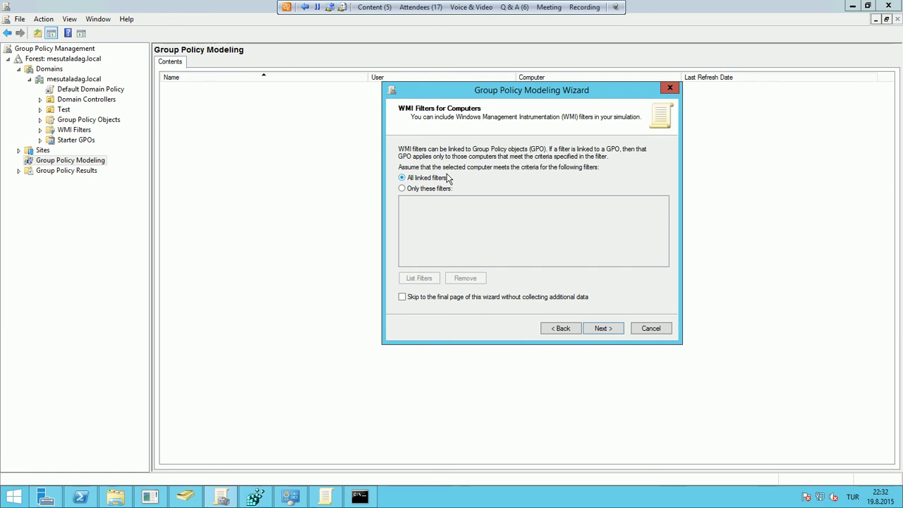
click(603, 328)
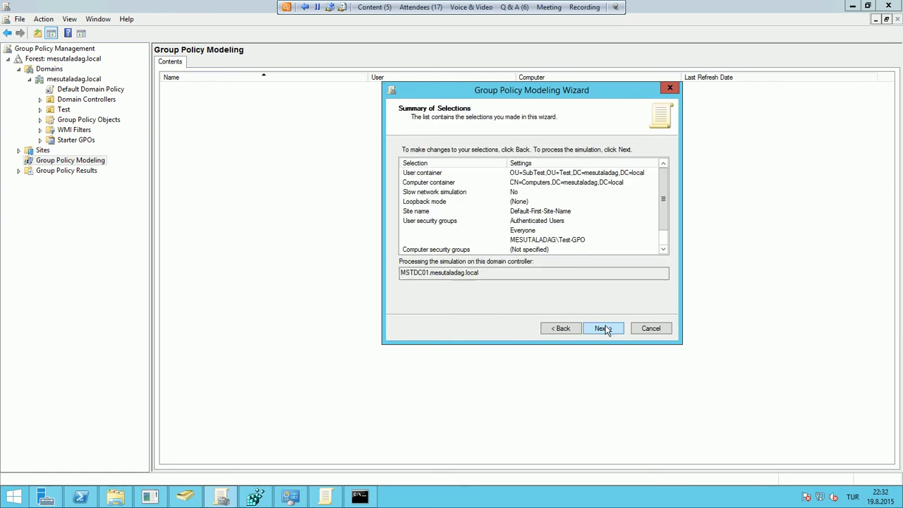
click(614, 331)
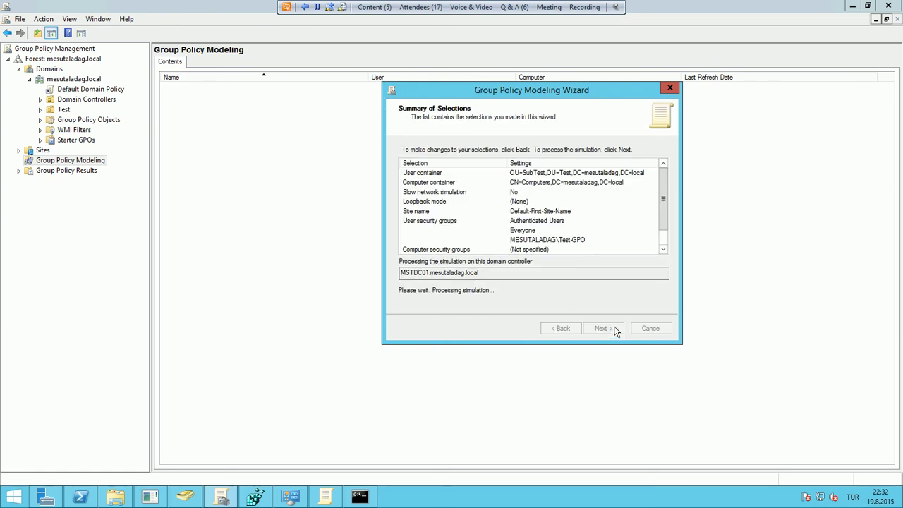
Open the SubTest on Computers report details and expand Security Settings and Account Lockout Policy
click(615, 331)
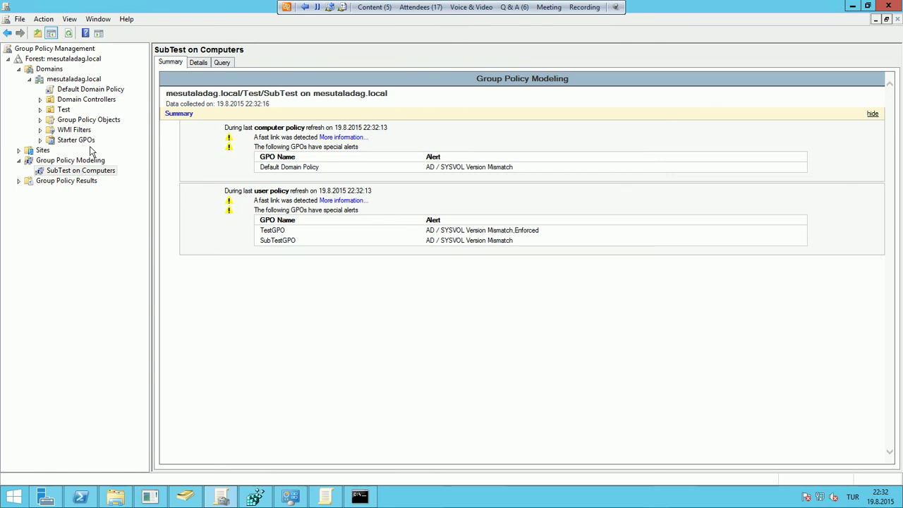
click(200, 64)
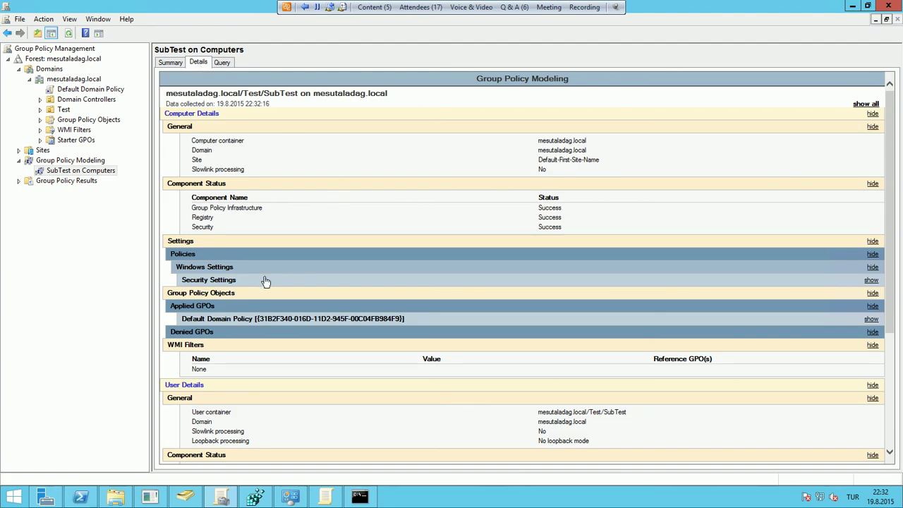
click(232, 281)
click(242, 306)
scroll(275, 317, down, 5)
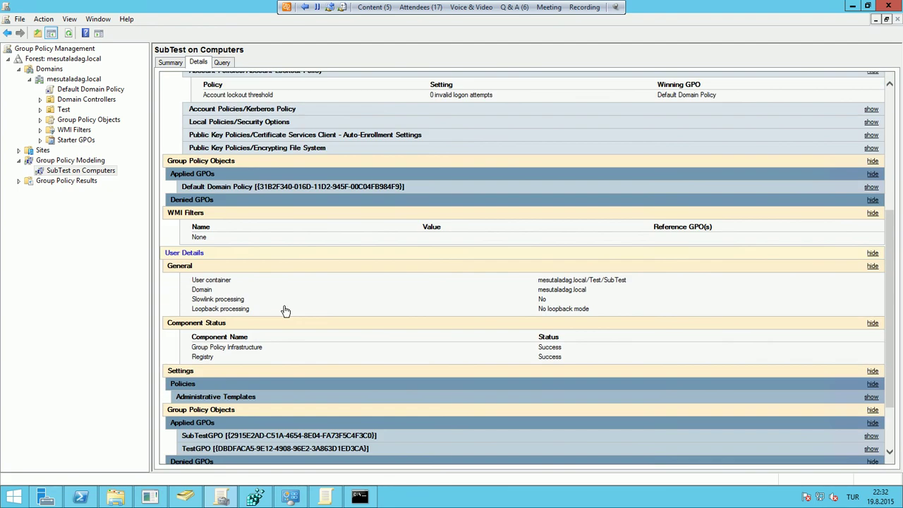
scroll(238, 265, up, 1)
scroll(237, 266, down, 1)
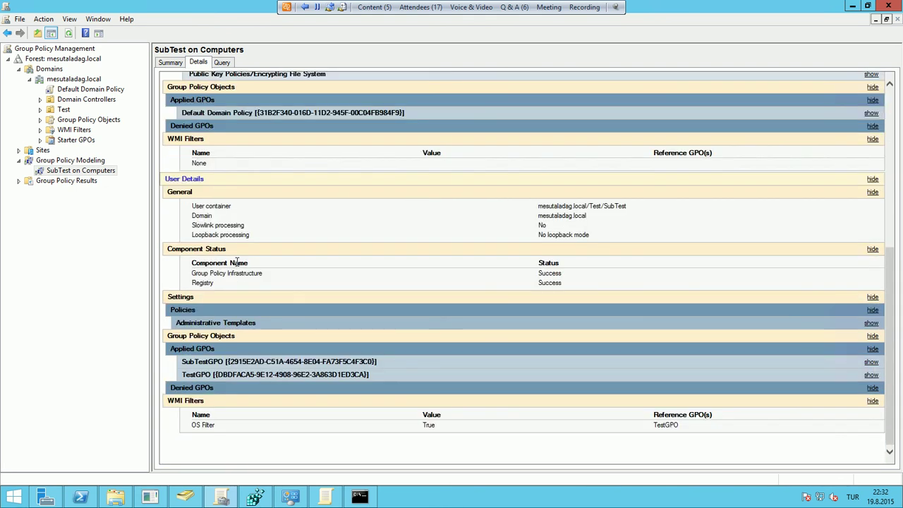
Review the Default Domain Policy details, then open the Group Policy Results list
click(228, 114)
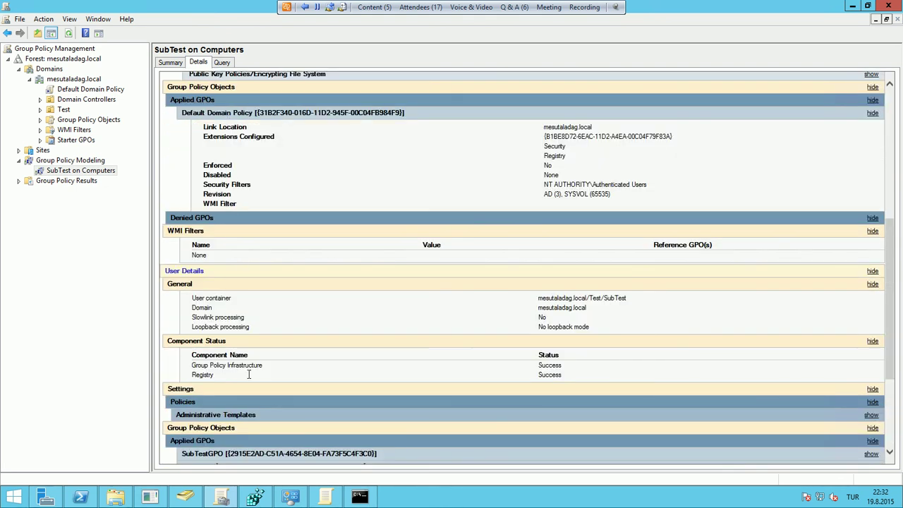
scroll(263, 368, down, 3)
scroll(265, 366, up, 5)
scroll(267, 362, up, 1)
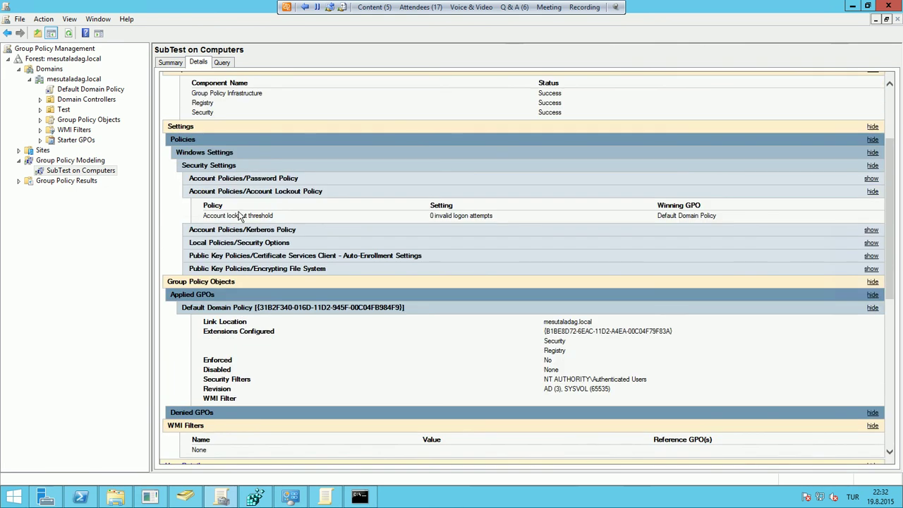
scroll(235, 161, up, 1)
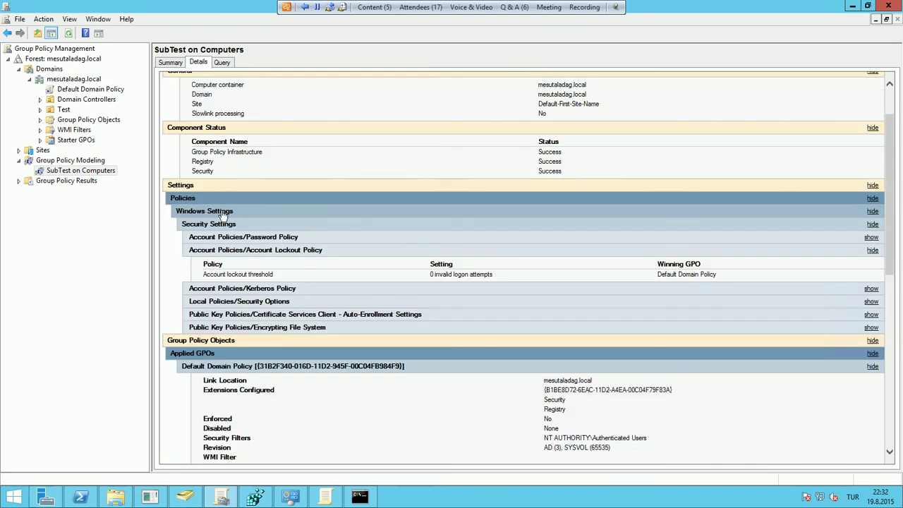
scroll(225, 215, down, 2)
scroll(233, 226, down, 5)
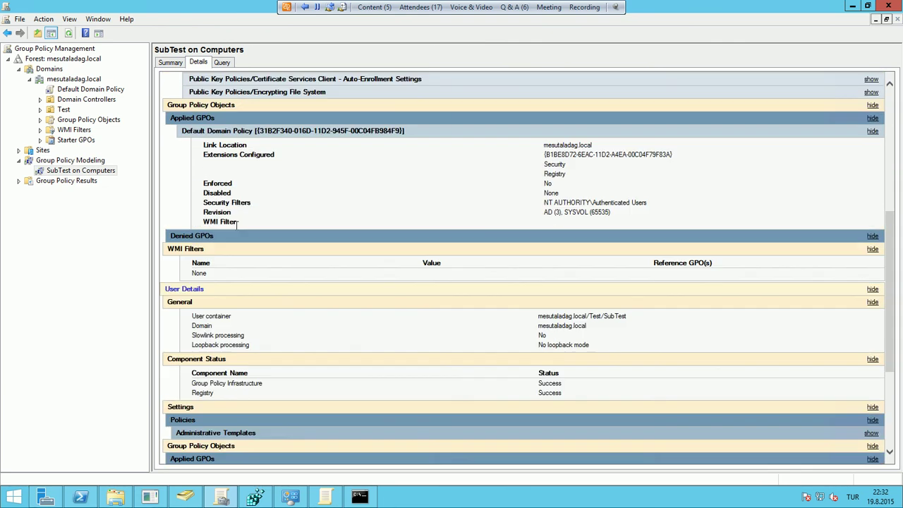
click(106, 171)
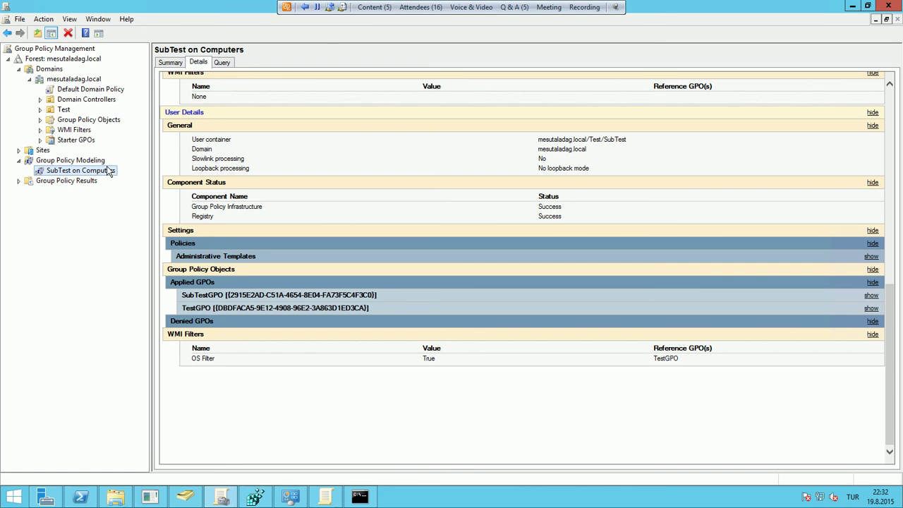
double_click(65, 180)
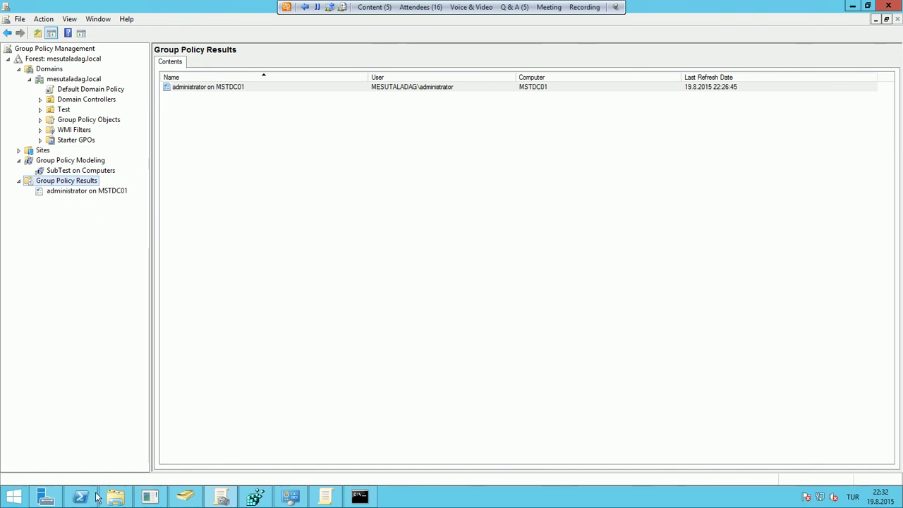
Restore Command Prompt and clear the old output with cls
click(361, 497)
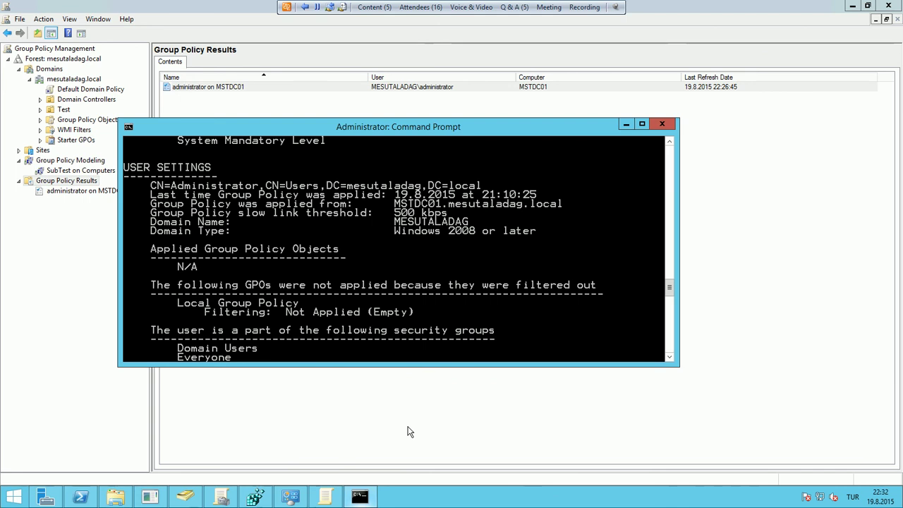
text(cls)
key(Return)
key(Return)
Display the GPUPDATE /? help, then bring up the mesutaladag.local domain's context menu
text(GPU)
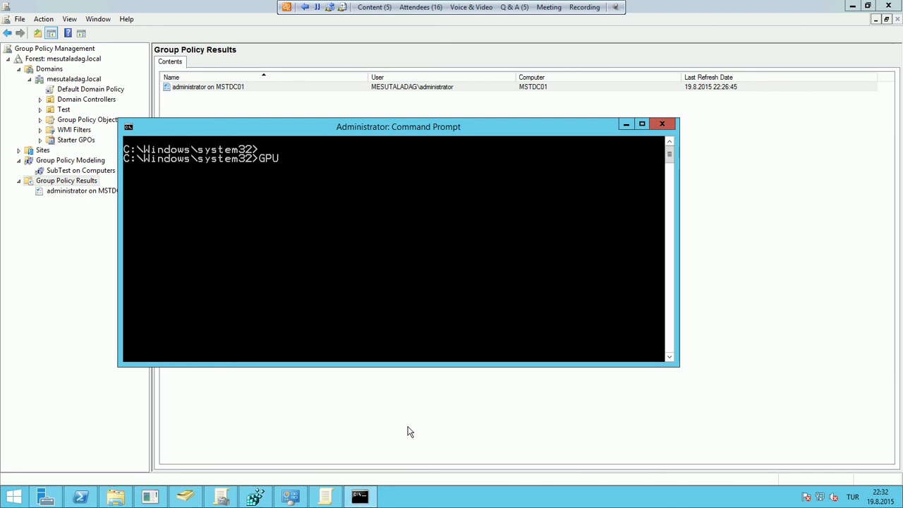
text(PDATE /?)
key(Return)
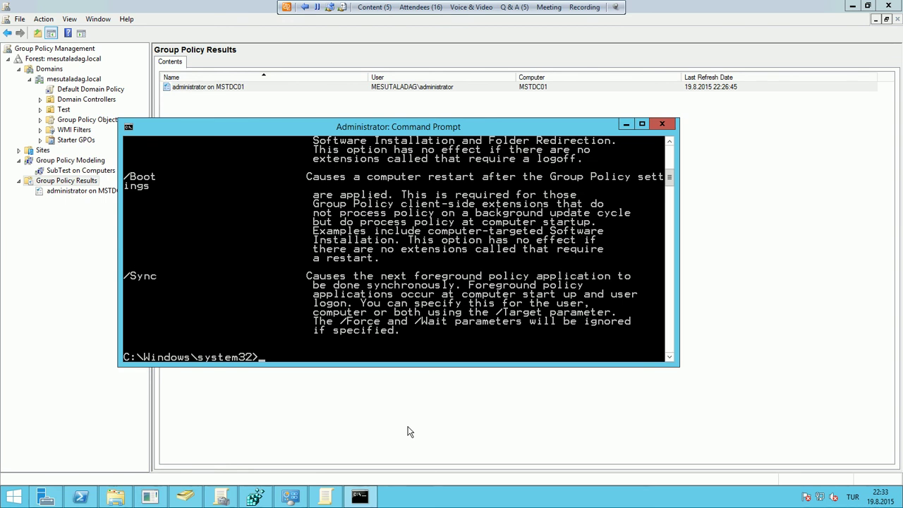
scroll(395, 268, down, 1)
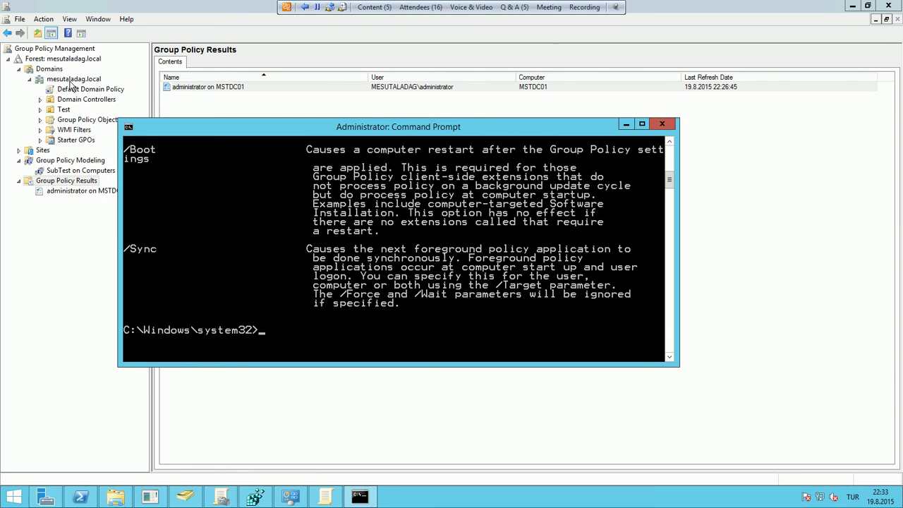
click(71, 80)
right_click(70, 81)
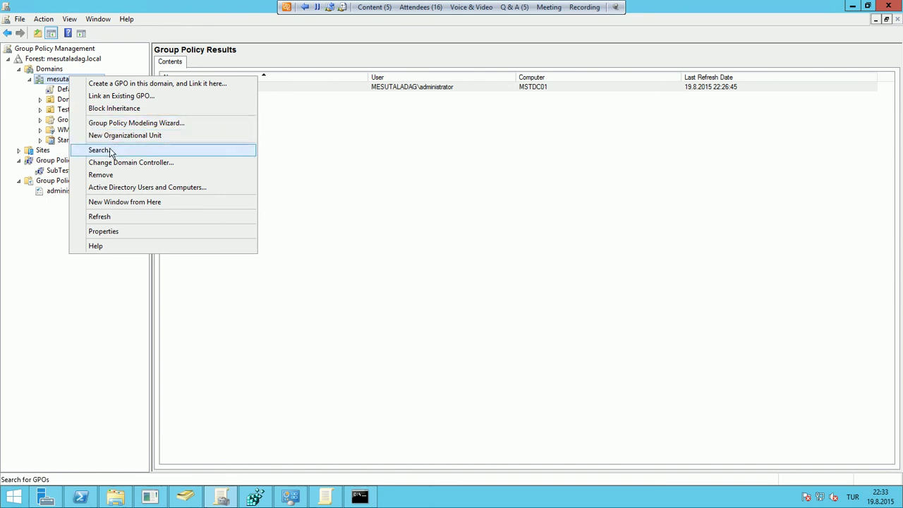
Check the domain and Test OU context menus, then show TestGPO linked to the Test OU
click(67, 89)
right_click(67, 89)
key(Escape)
right_click(65, 109)
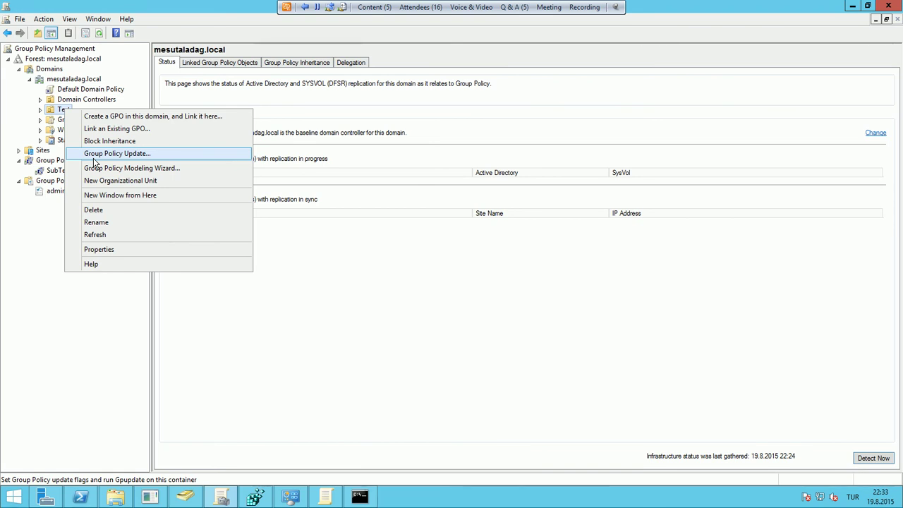
click(55, 111)
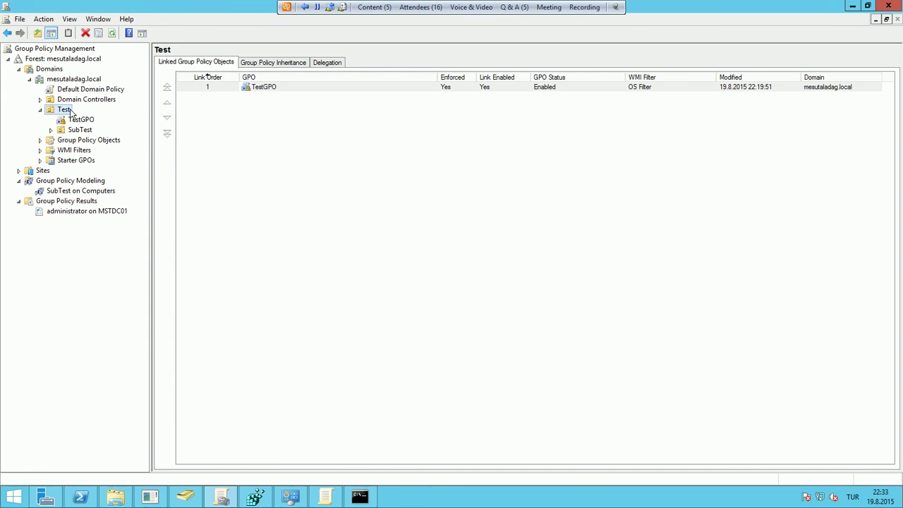
right_click(61, 111)
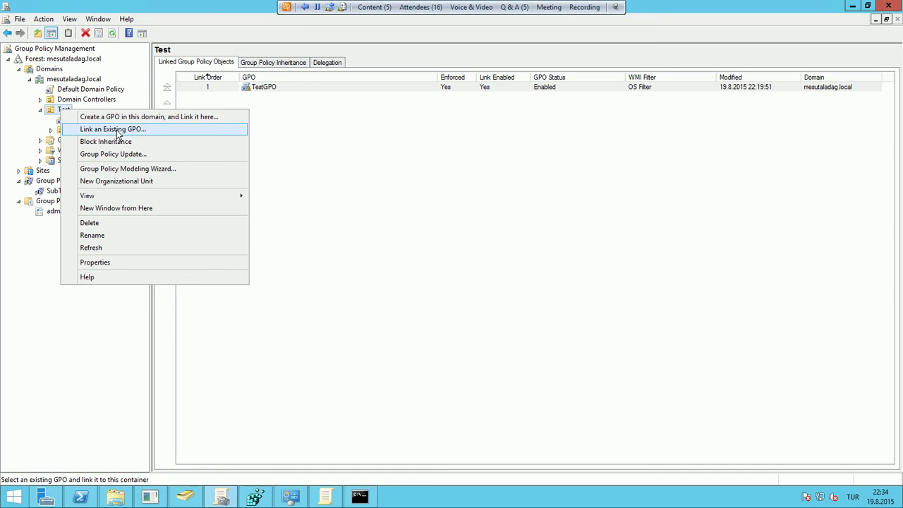
Recall GPUPDATE /? in Command Prompt, scroll its help, erase the command and minimize the console
click(297, 302)
click(357, 494)
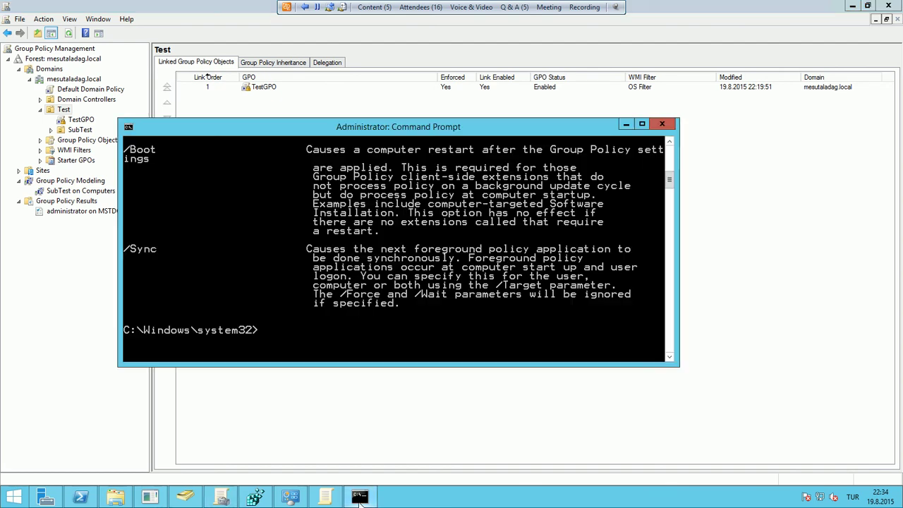
scroll(300, 279, up, 6)
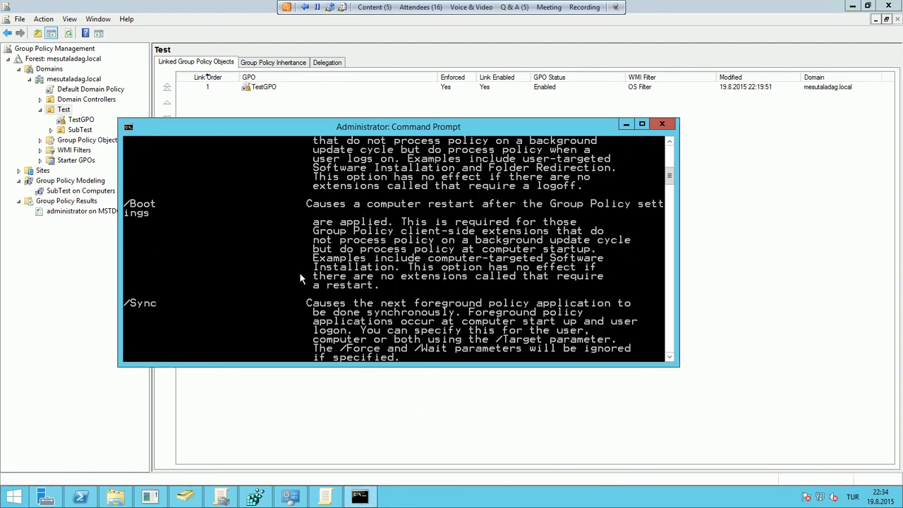
scroll(299, 279, down, 6)
key(Up)
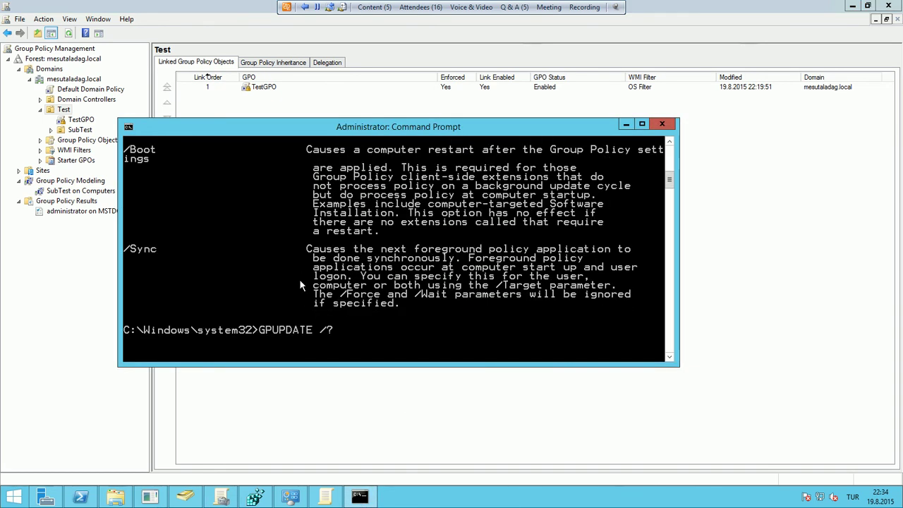
scroll(303, 276, up, 2)
scroll(306, 264, up, 9)
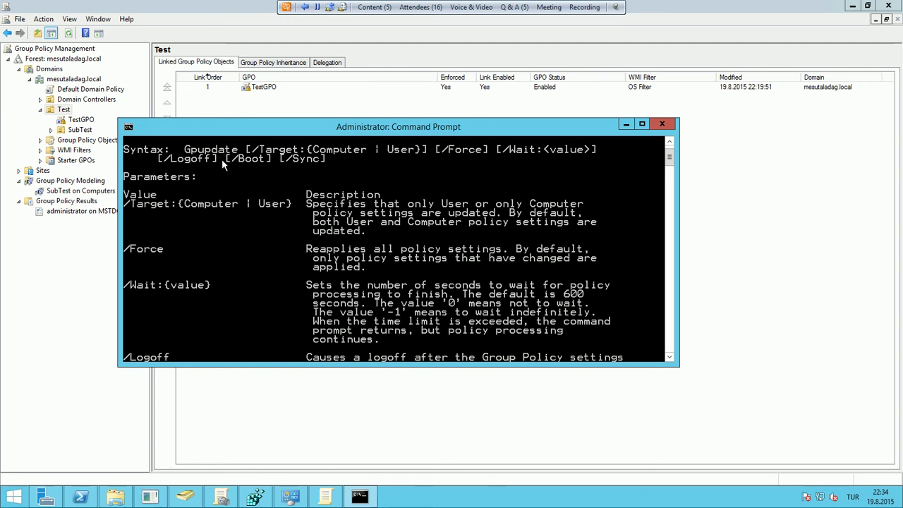
scroll(401, 223, down, 10)
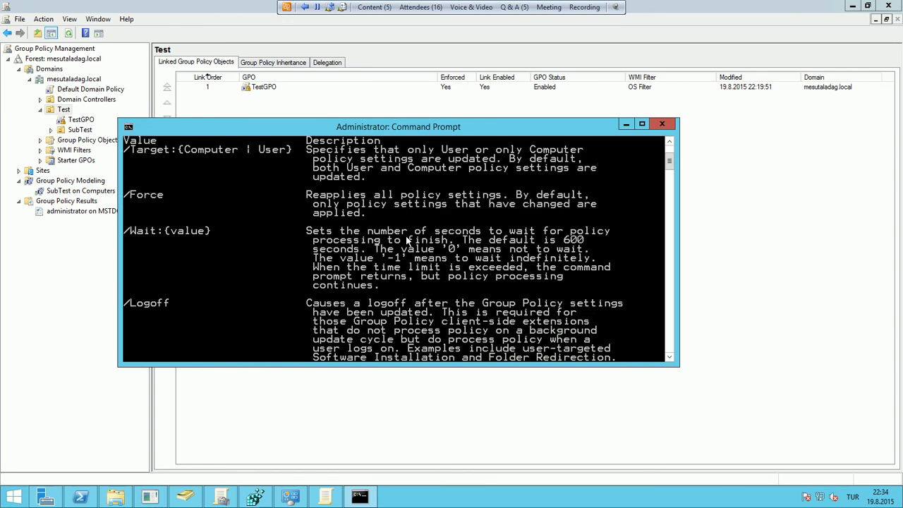
scroll(415, 235, down, 1)
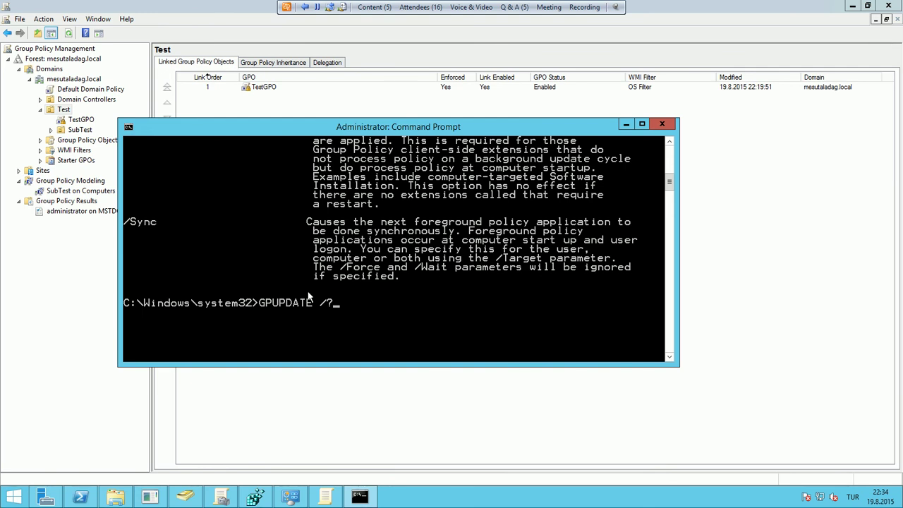
key(BackSpace)
key(BackSpace)
key(BackSpace)
key(BackSpace)
key(BackSpace)
key(BackSpace)
key(BackSpace)
key(BackSpace)
key(BackSpace)
key(BackSpace)
key(BackSpace)
click(625, 127)
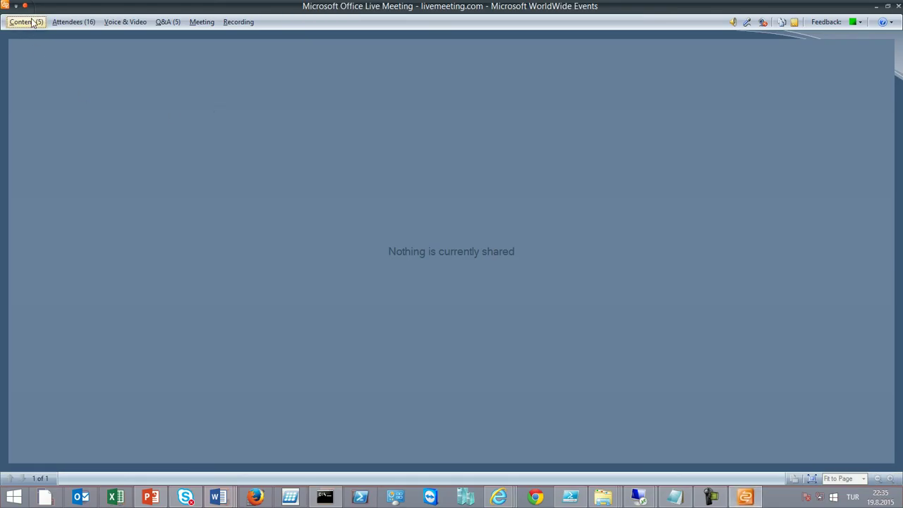
Share Sunum_AD_GPO.ppt and advance to slide 2, 'What Is Configuration Management?'
click(33, 23)
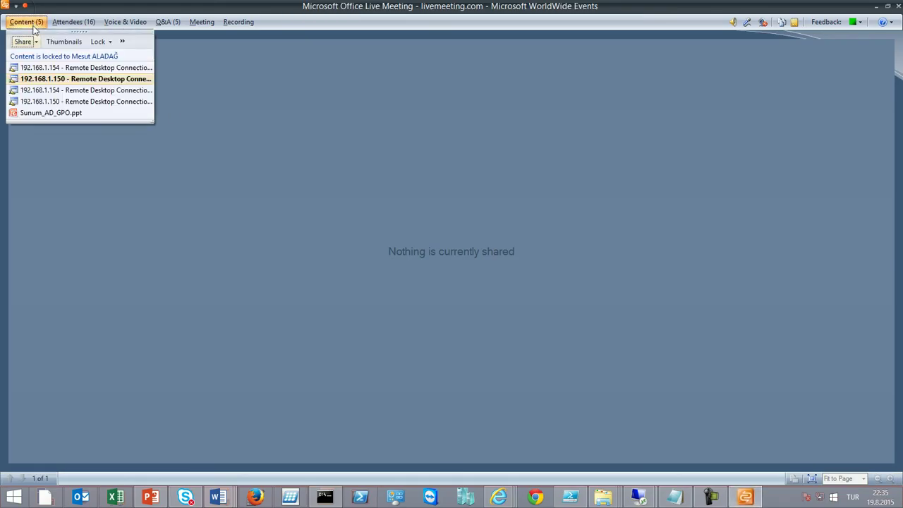
click(42, 115)
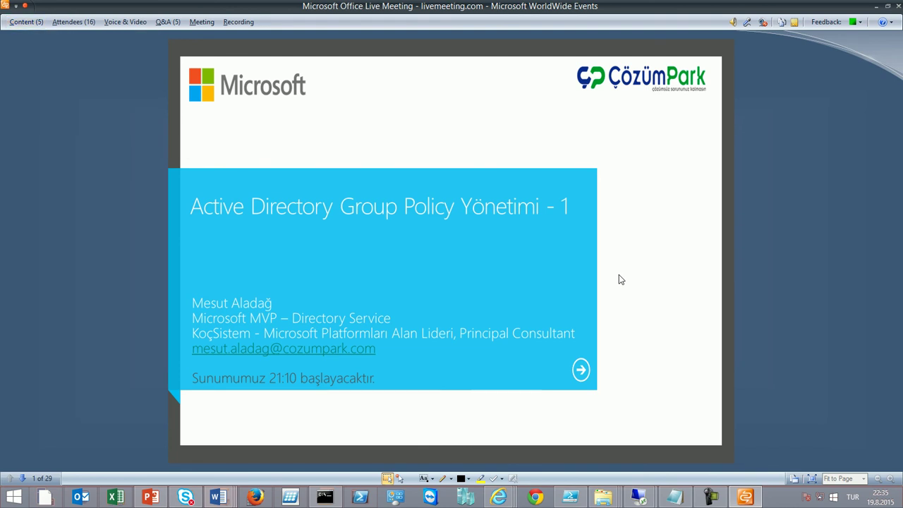
key(Page_Down)
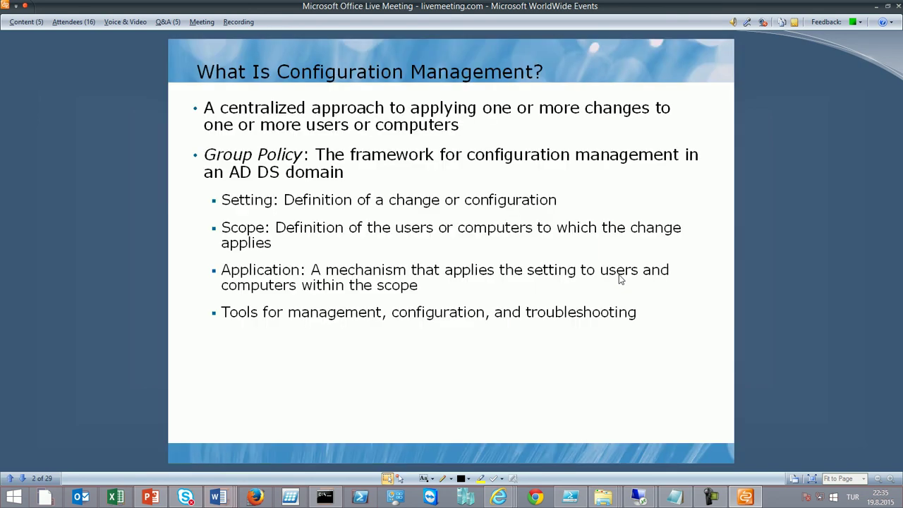